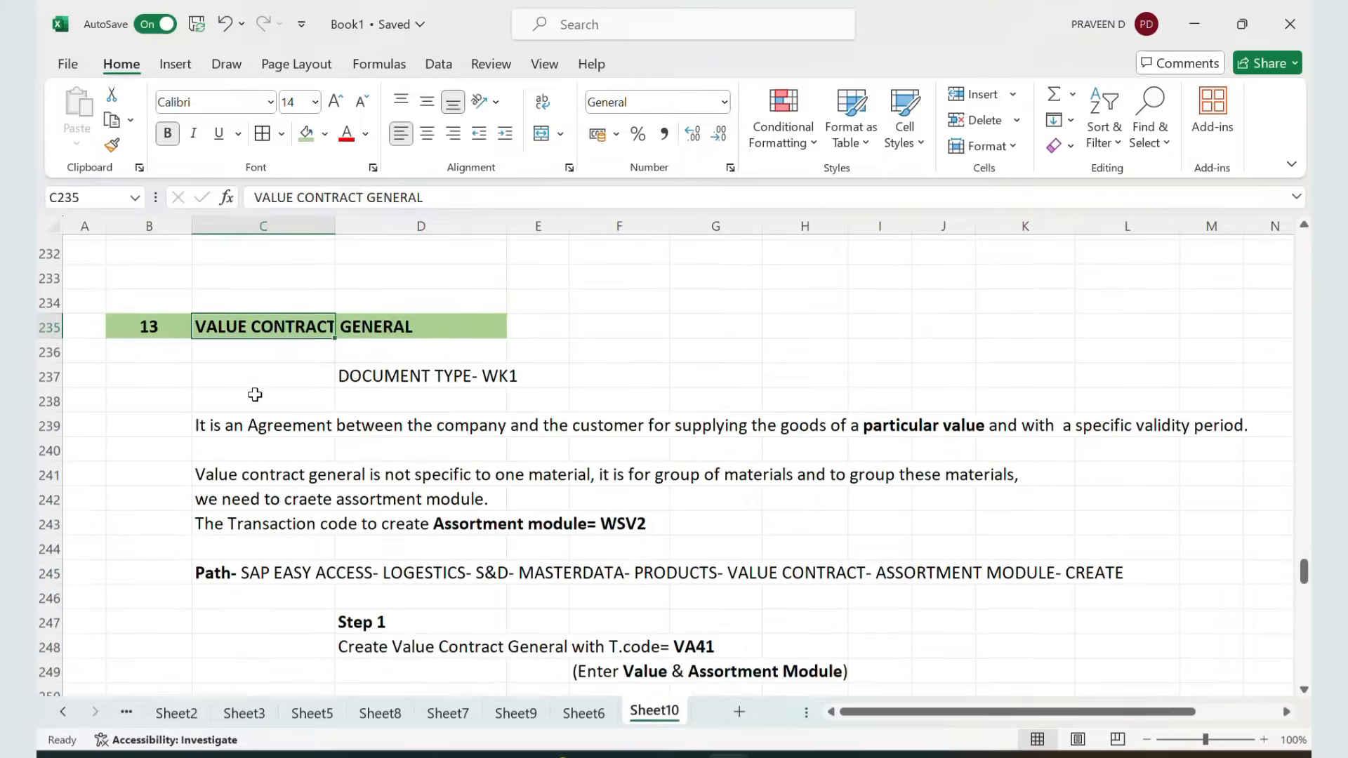
Review the Value Contract General notes, including document type WK1, in the spreadsheet
{"action": "left_click", "coordinate": [364, 375]}
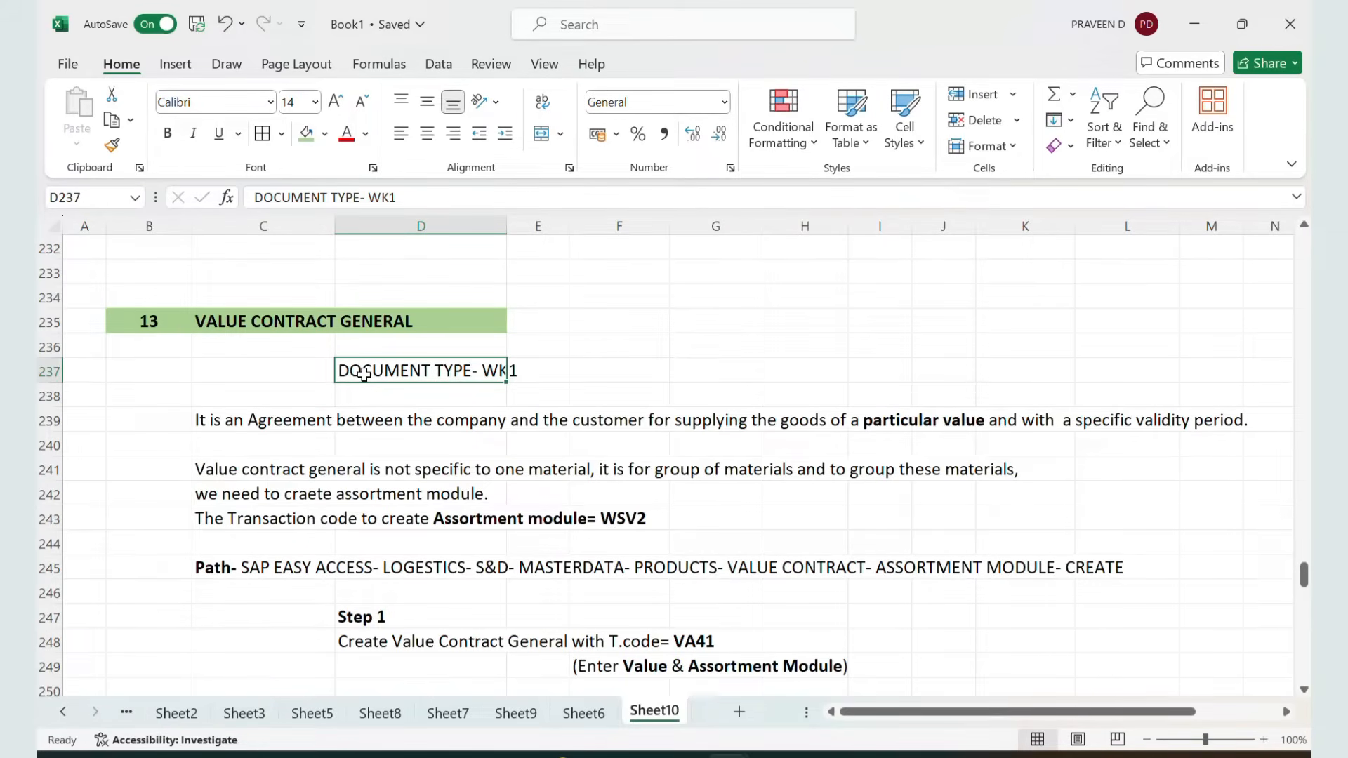
{"action": "scroll", "coordinate": [363, 374], "scroll_direction": "up", "scroll_amount": 4}
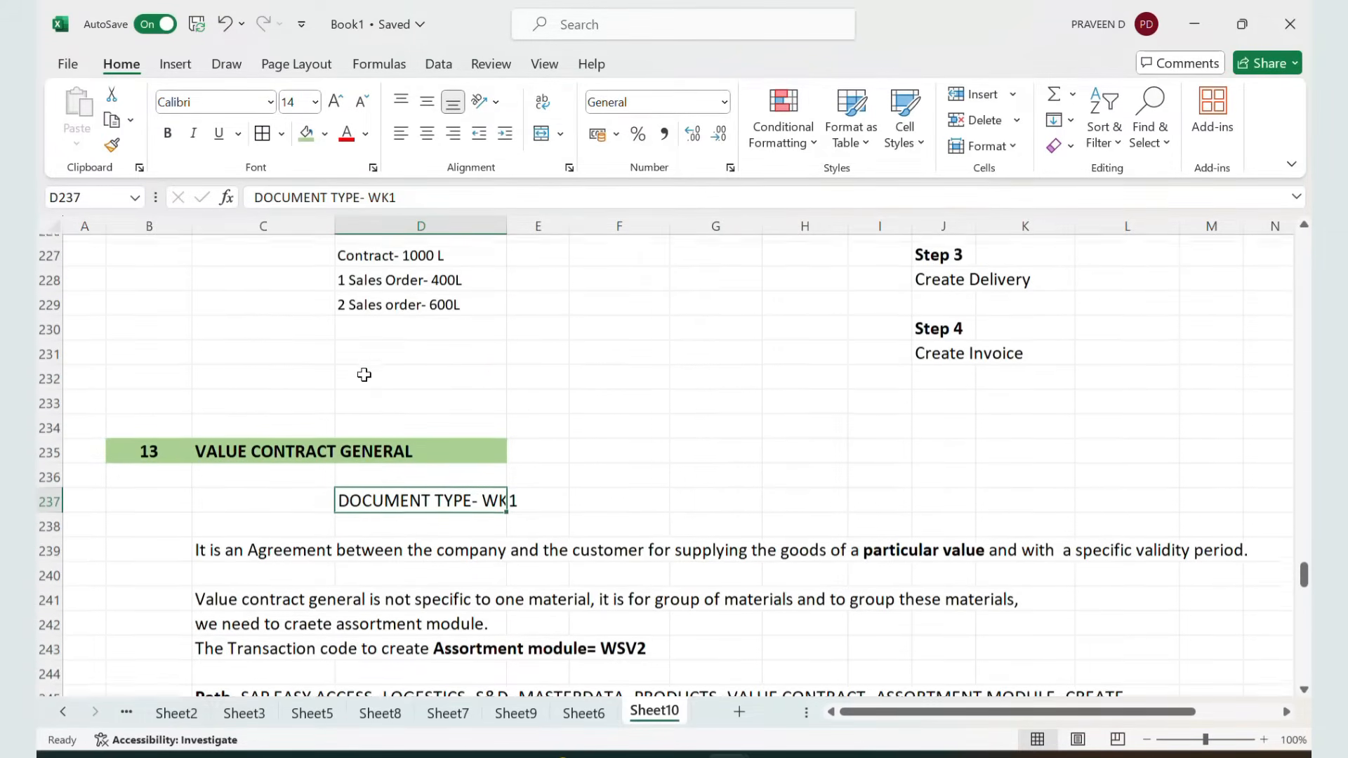
{"action": "scroll", "coordinate": [363, 374], "scroll_direction": "up", "scroll_amount": 3}
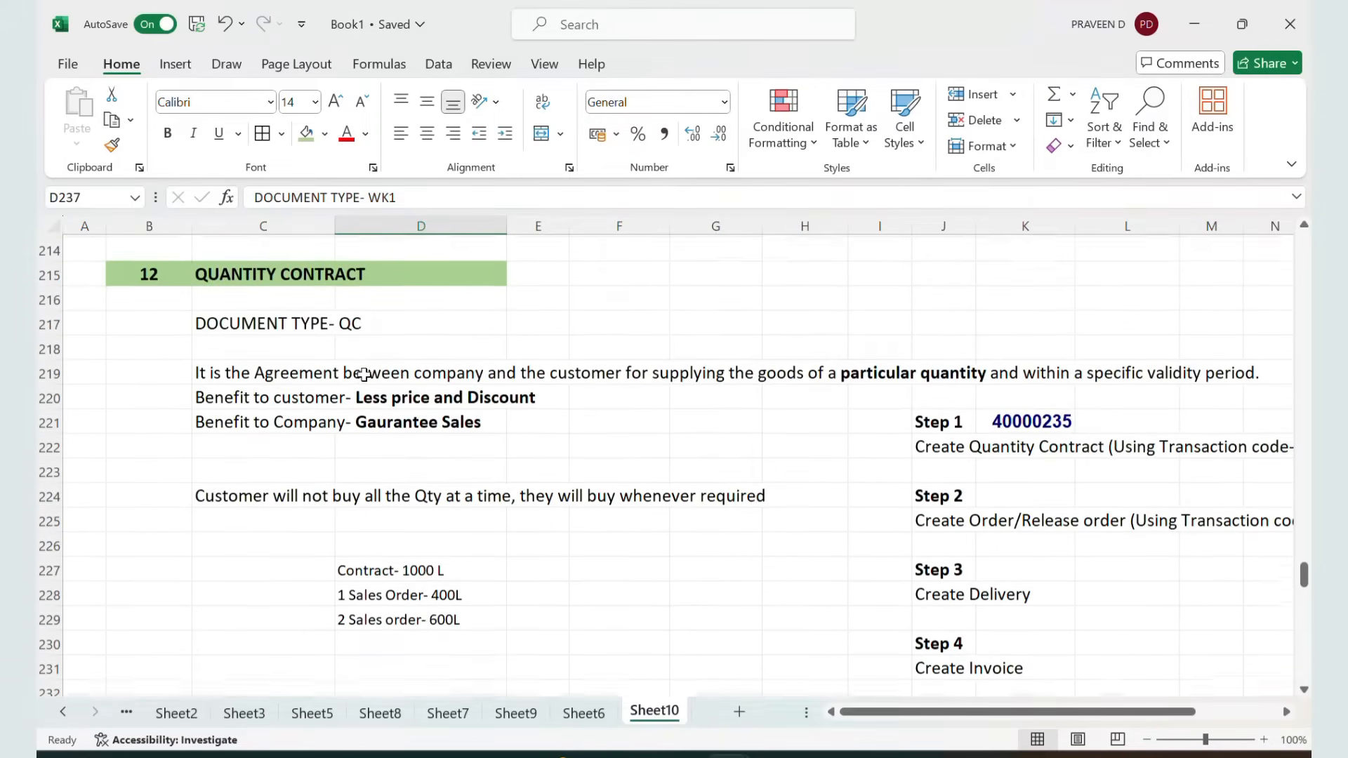
{"action": "scroll", "coordinate": [364, 374], "scroll_direction": "down", "scroll_amount": 4}
{"action": "scroll", "coordinate": [364, 375], "scroll_direction": "down", "scroll_amount": 2}
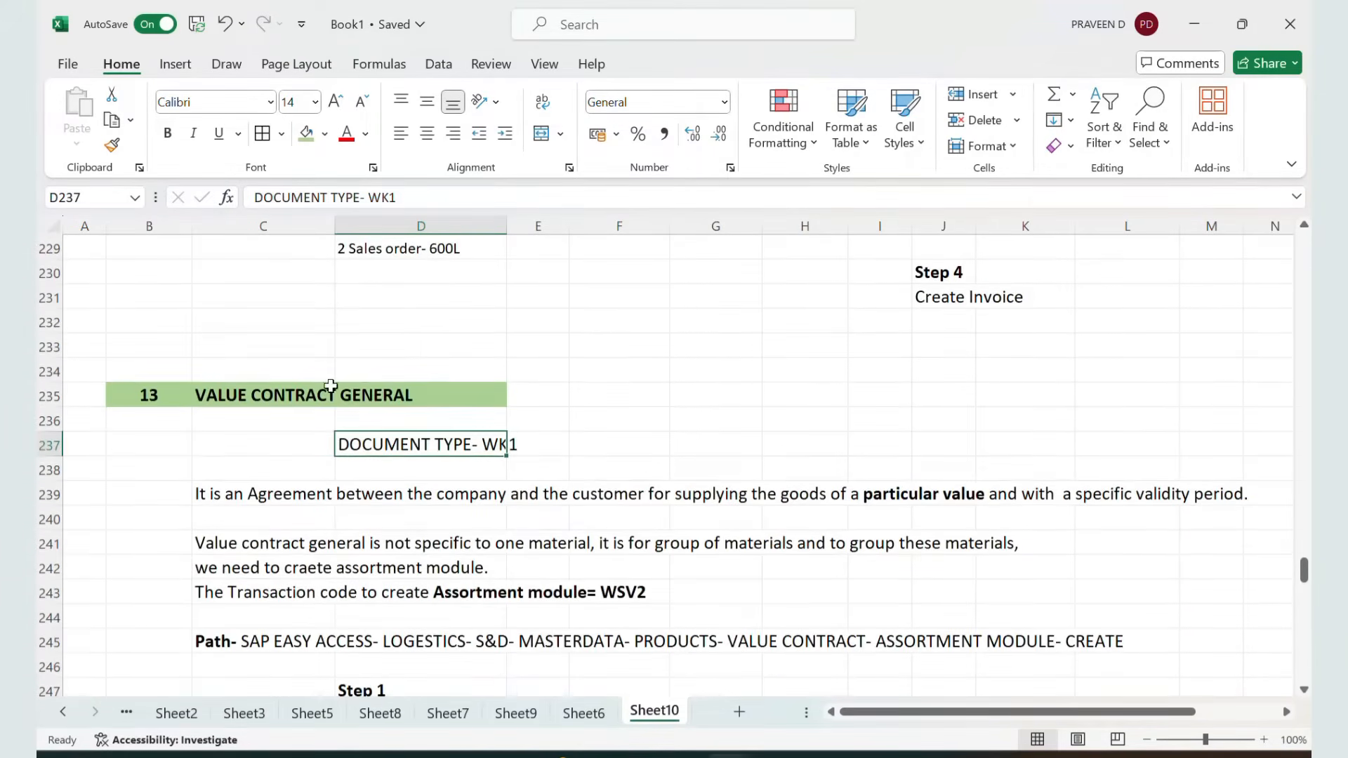
{"action": "scroll", "coordinate": [253, 405], "scroll_direction": "down", "scroll_amount": 1}
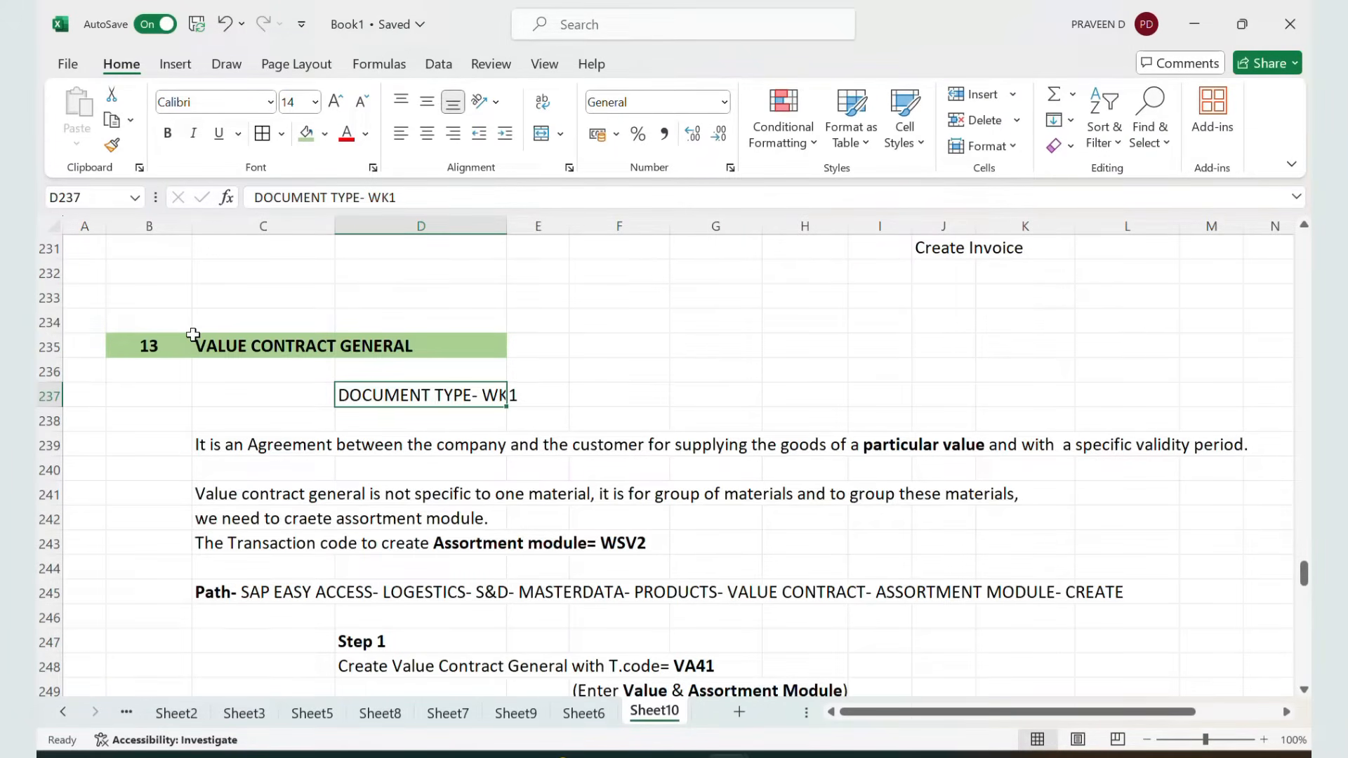
{"action": "left_click", "coordinate": [390, 342]}
{"action": "left_click", "coordinate": [237, 449]}
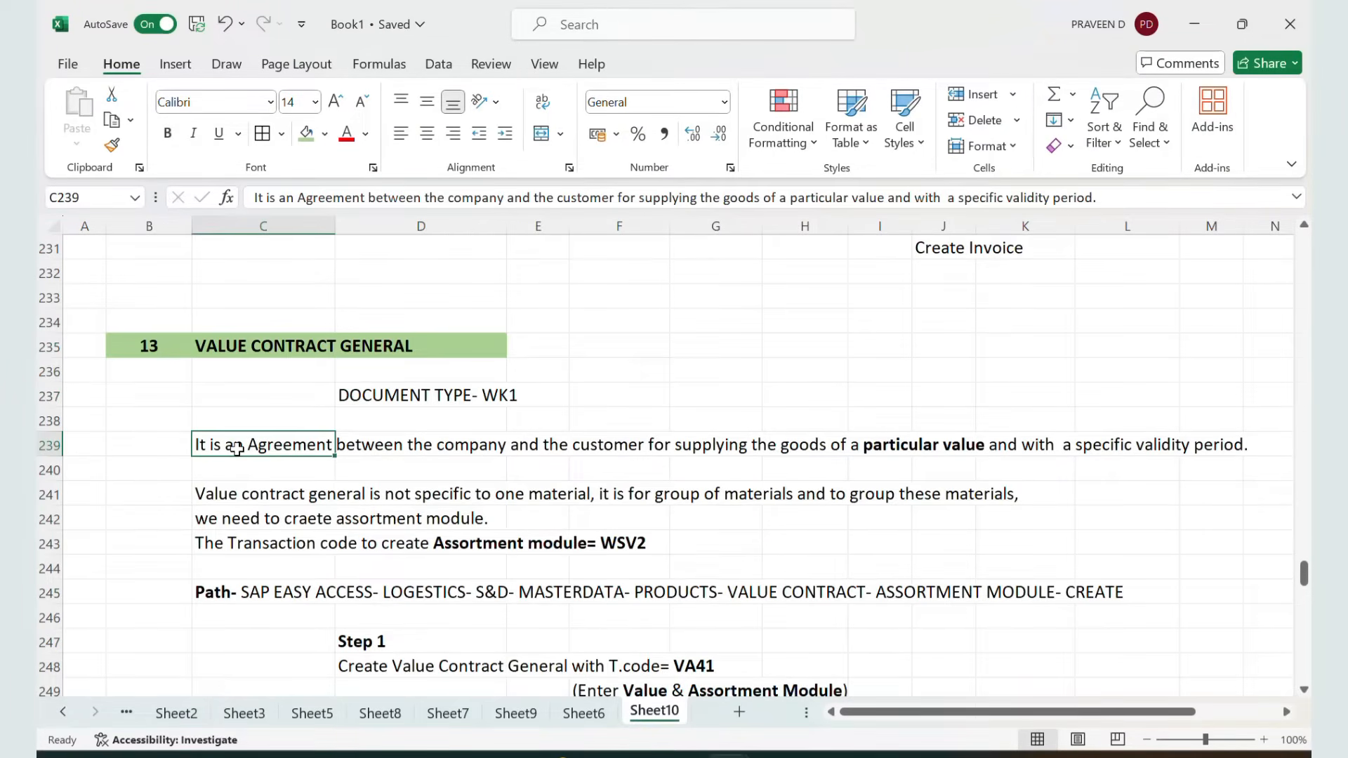
{"action": "scroll", "coordinate": [236, 449], "scroll_direction": "down", "scroll_amount": 1}
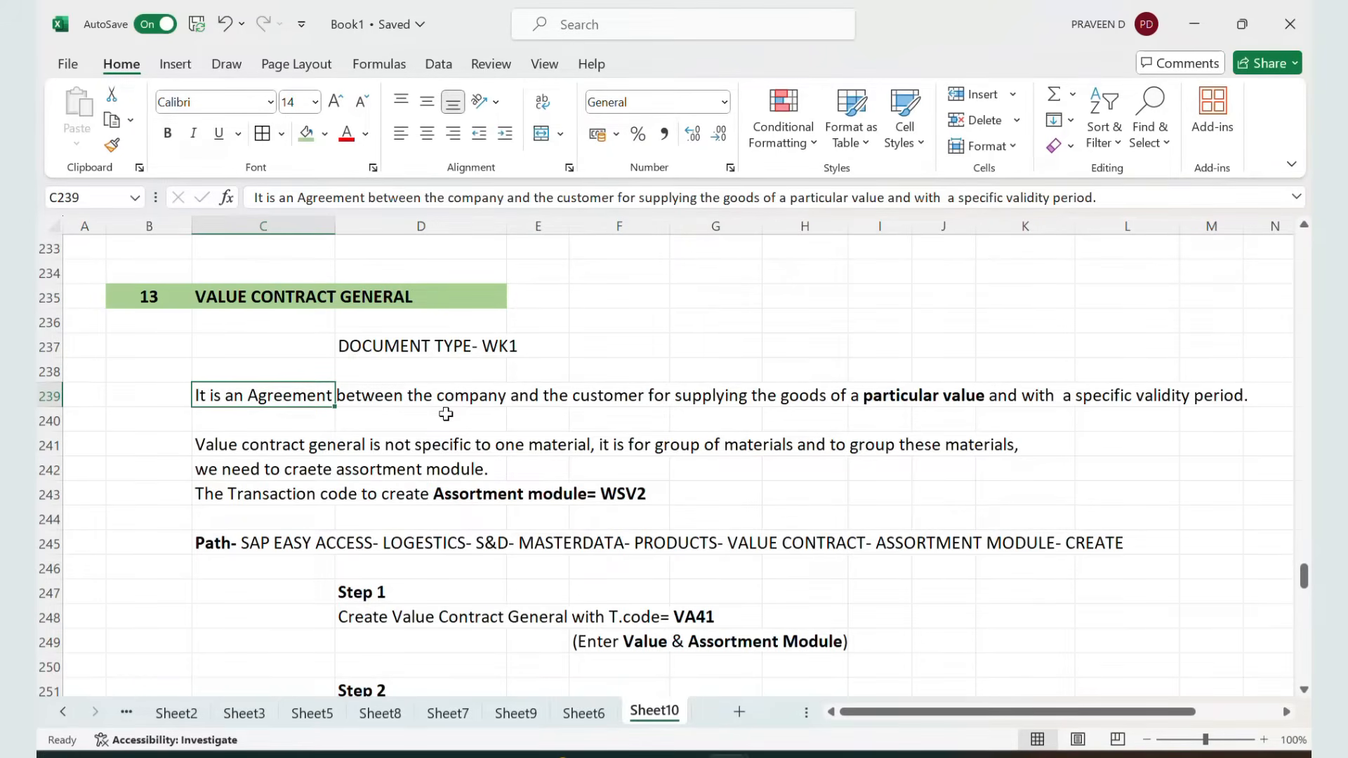
Highlight the value contract definition sentence across row 239 while reading it
{"action": "key", "text": "shift+Right"}
{"action": "key", "text": "shift+Right"}
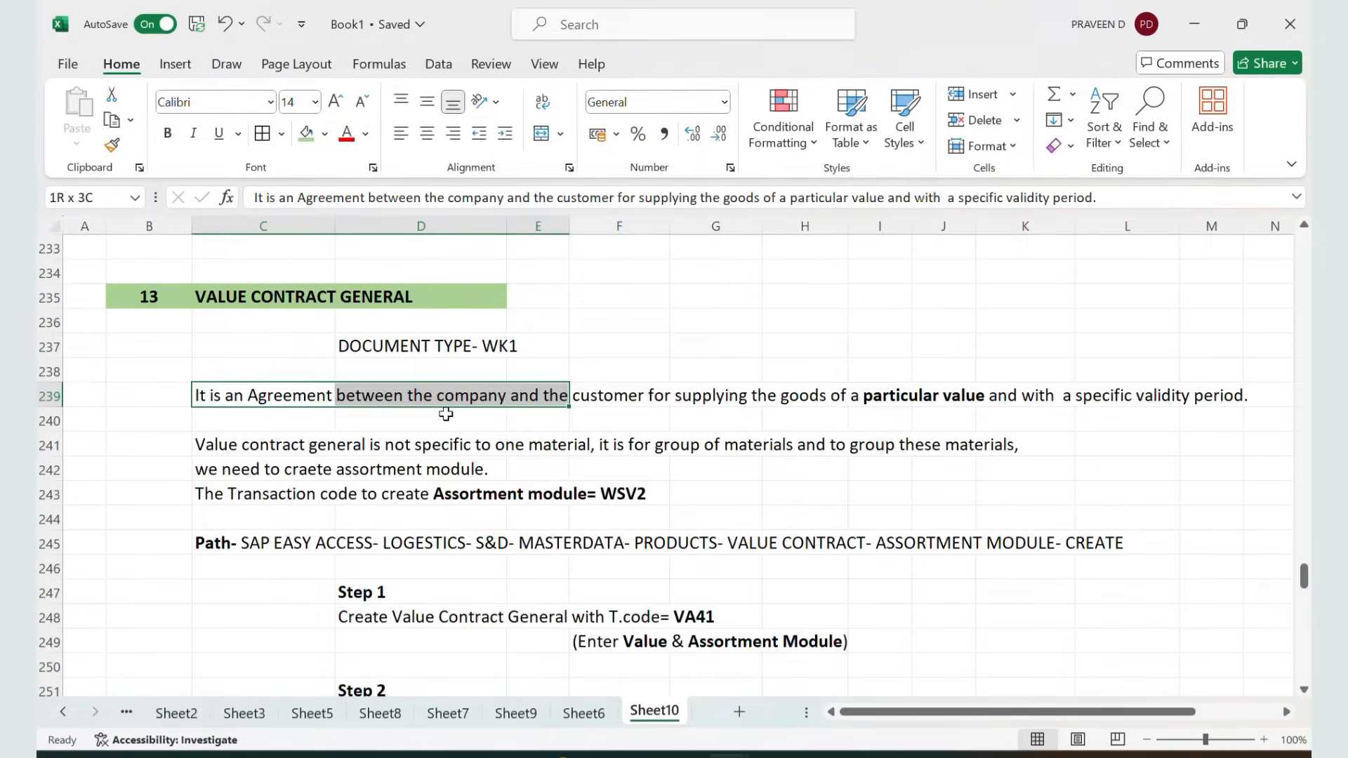
{"action": "key", "text": "shift+Right"}
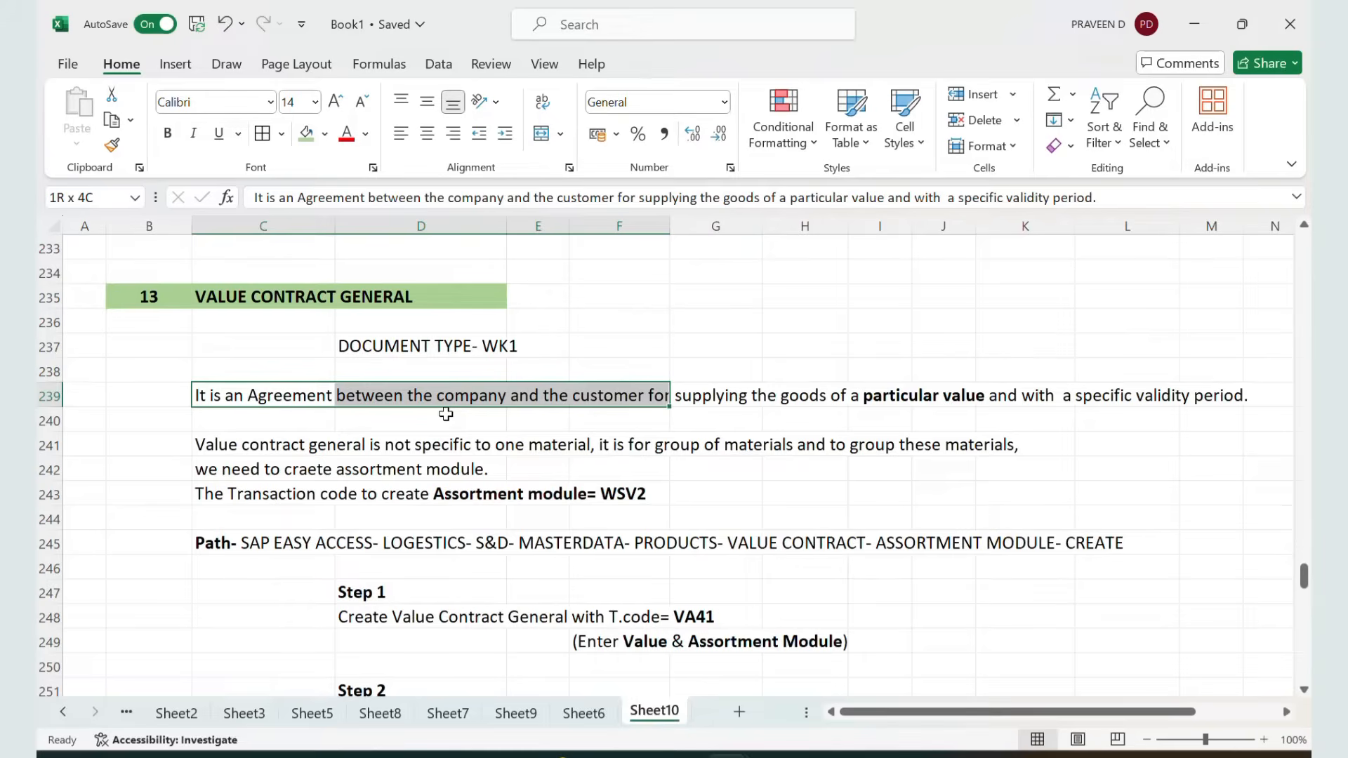
{"action": "key", "text": "shift+Right"}
{"action": "key", "text": "shift+Right"}
{"action": "key", "text": "shift+Right"}
{"action": "key", "text": "shift+Right"}
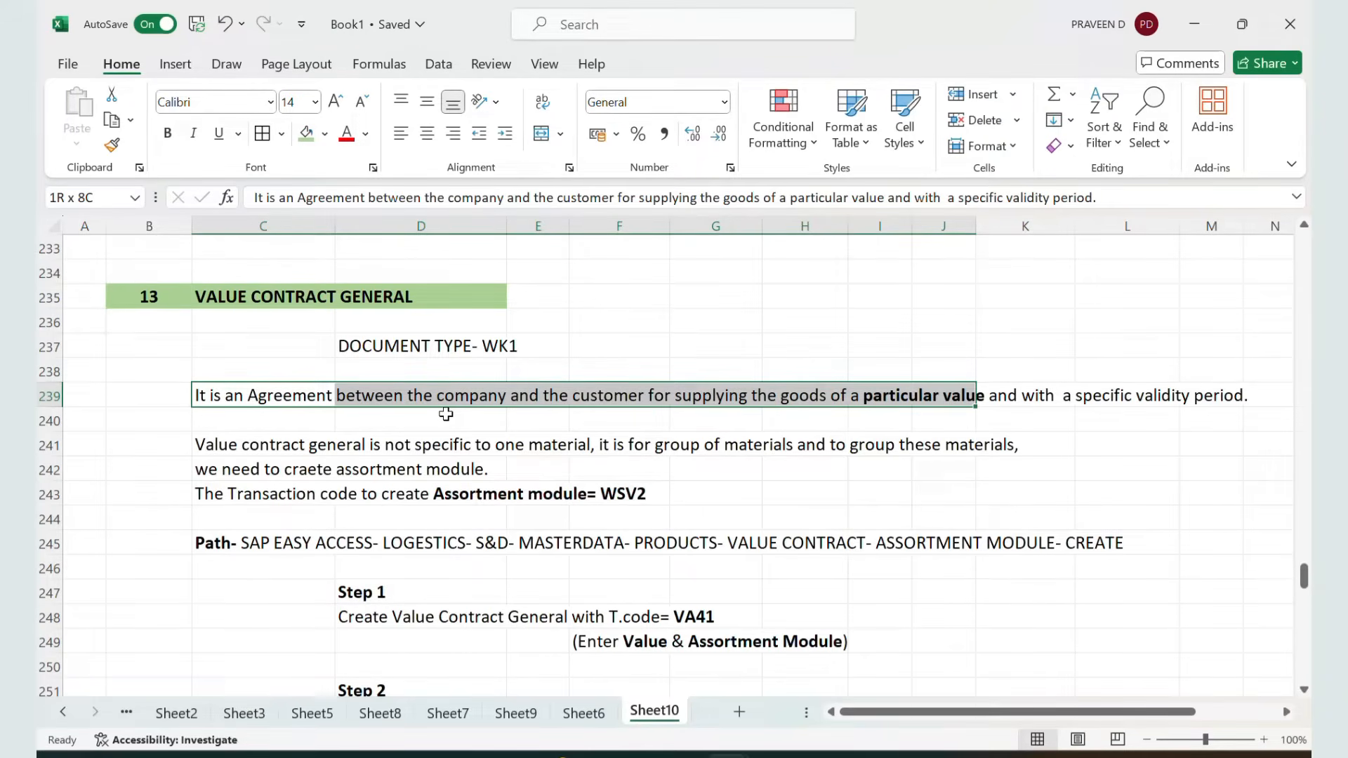
{"action": "key", "text": "shift+Right"}
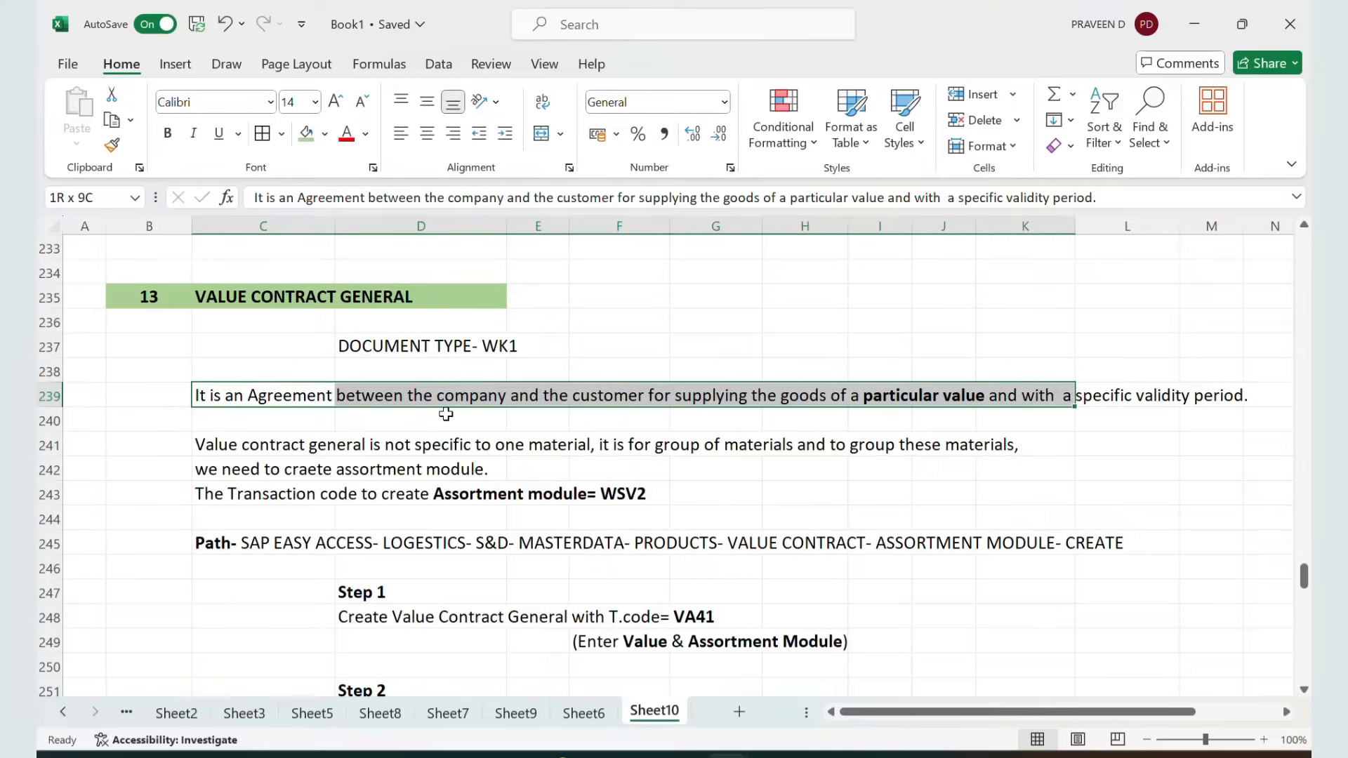
{"action": "key", "text": "shift+Right"}
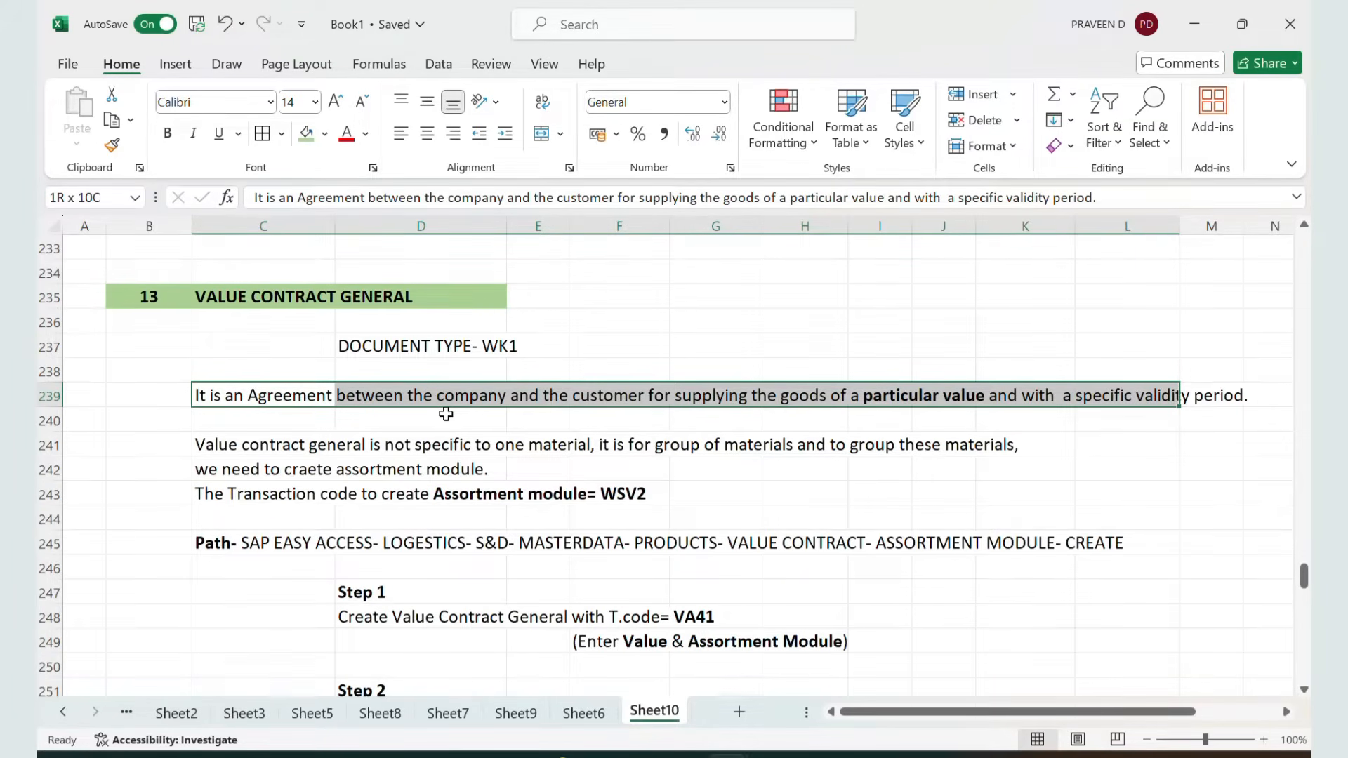
{"action": "key", "text": "shift+Right"}
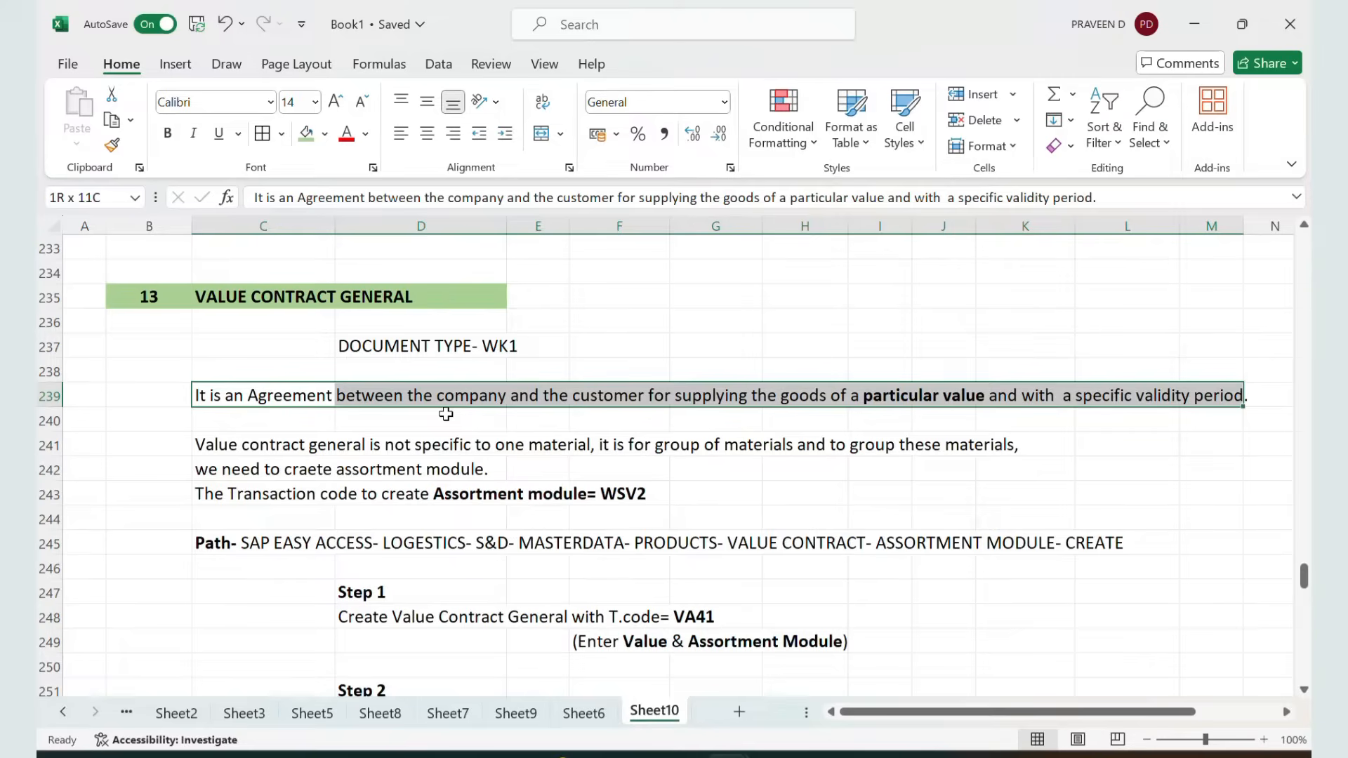
Highlight the assortment module explanation in rows 241 to 243 while reading it
{"action": "left_click", "coordinate": [381, 290]}
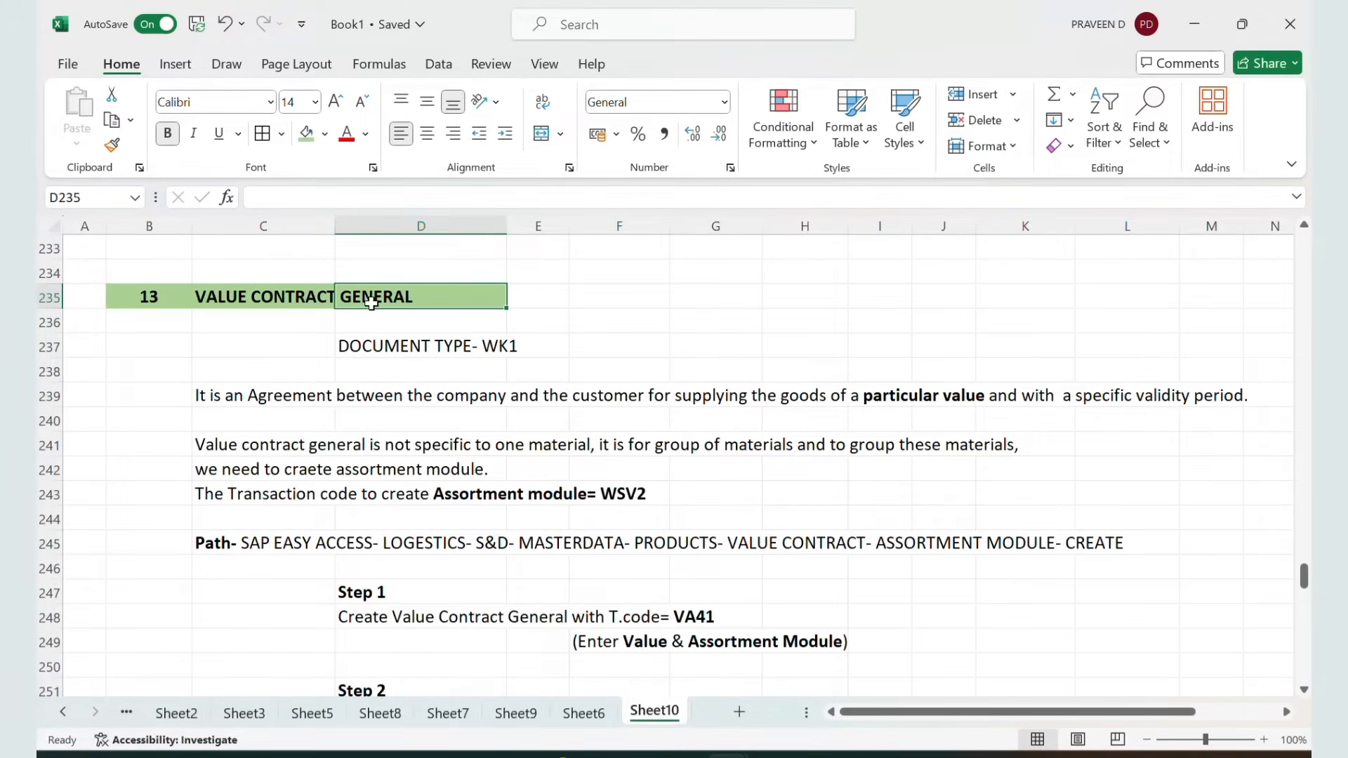
{"action": "left_click", "coordinate": [235, 452]}
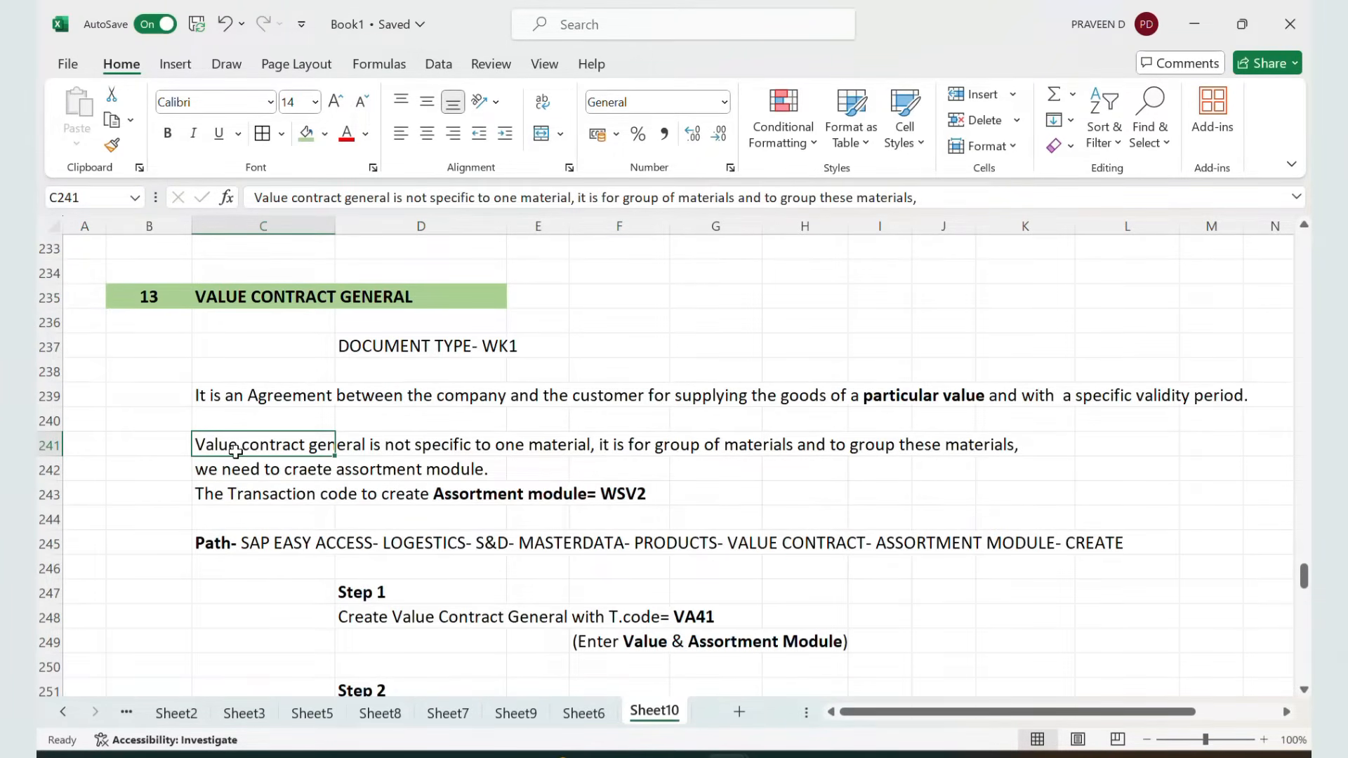
{"action": "key", "text": "shift+Right"}
{"action": "key", "text": "shift+Right"}
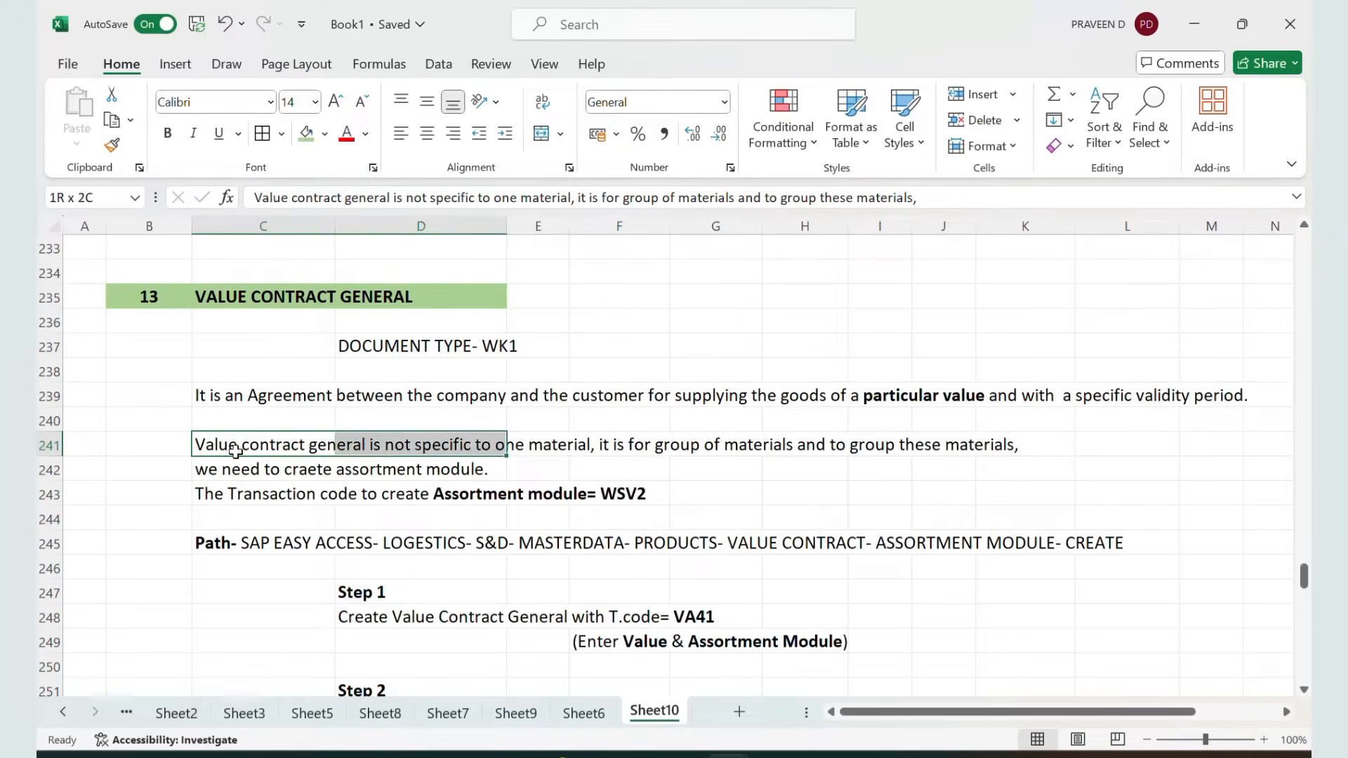
{"action": "key", "text": "shift+Right"}
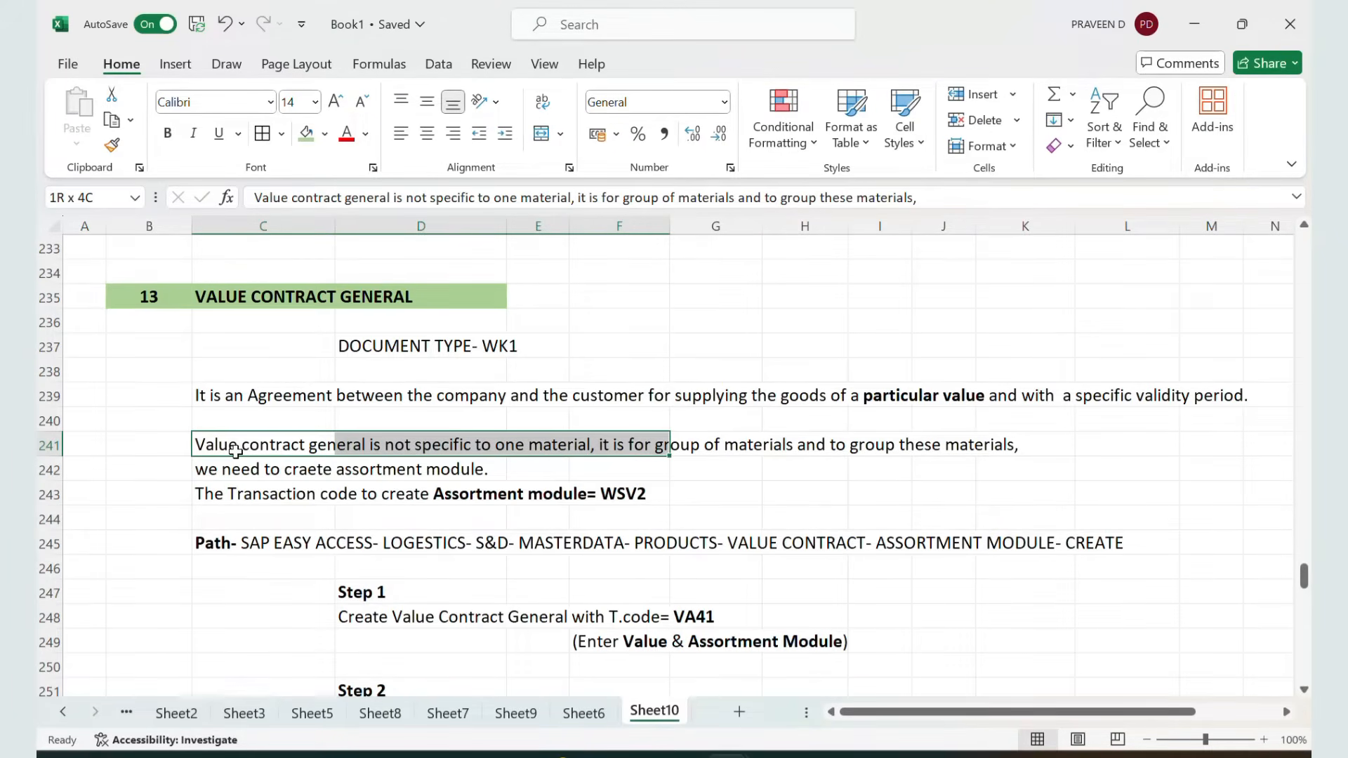
{"action": "key", "text": "shift+Right"}
{"action": "key", "text": "shift+Right"}
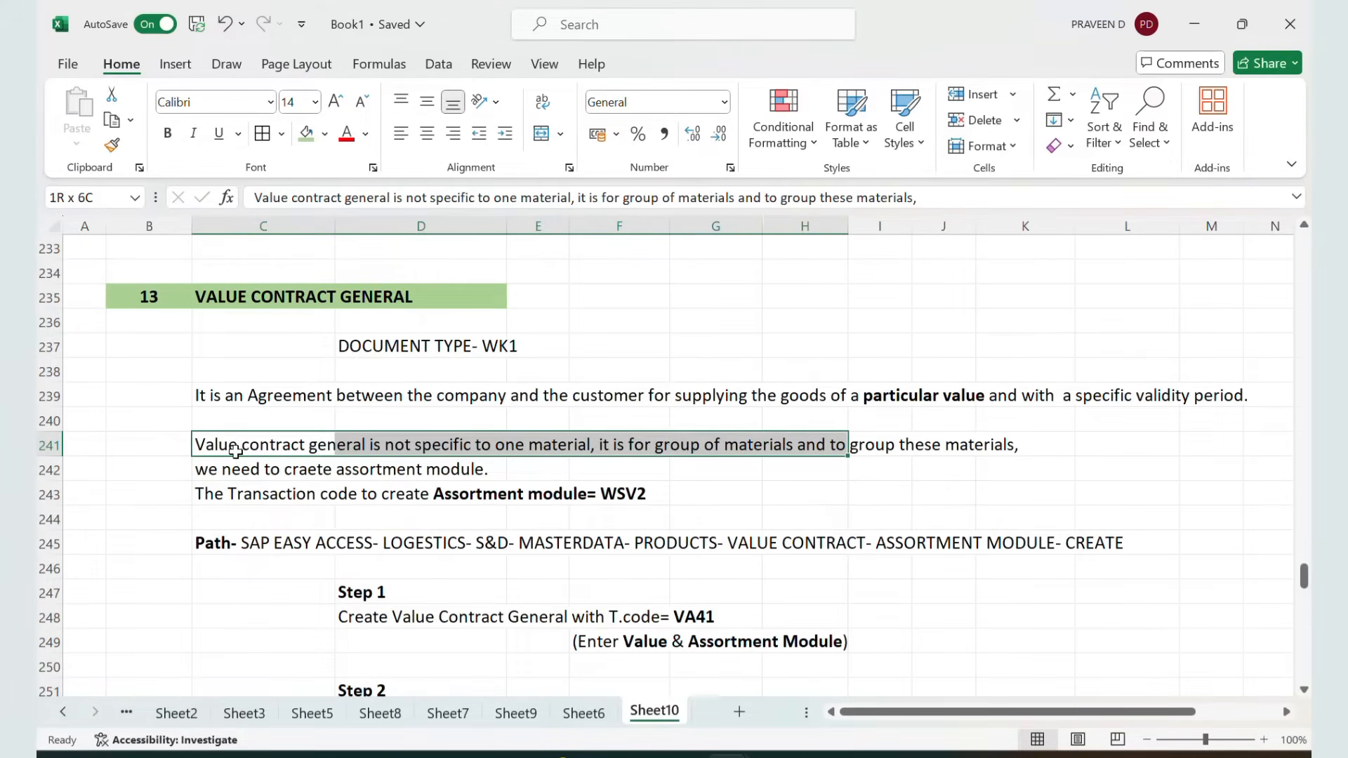
{"action": "key", "text": "shift+Right"}
{"action": "key", "text": "shift+Right"}
{"action": "key", "text": "shift+Right"}
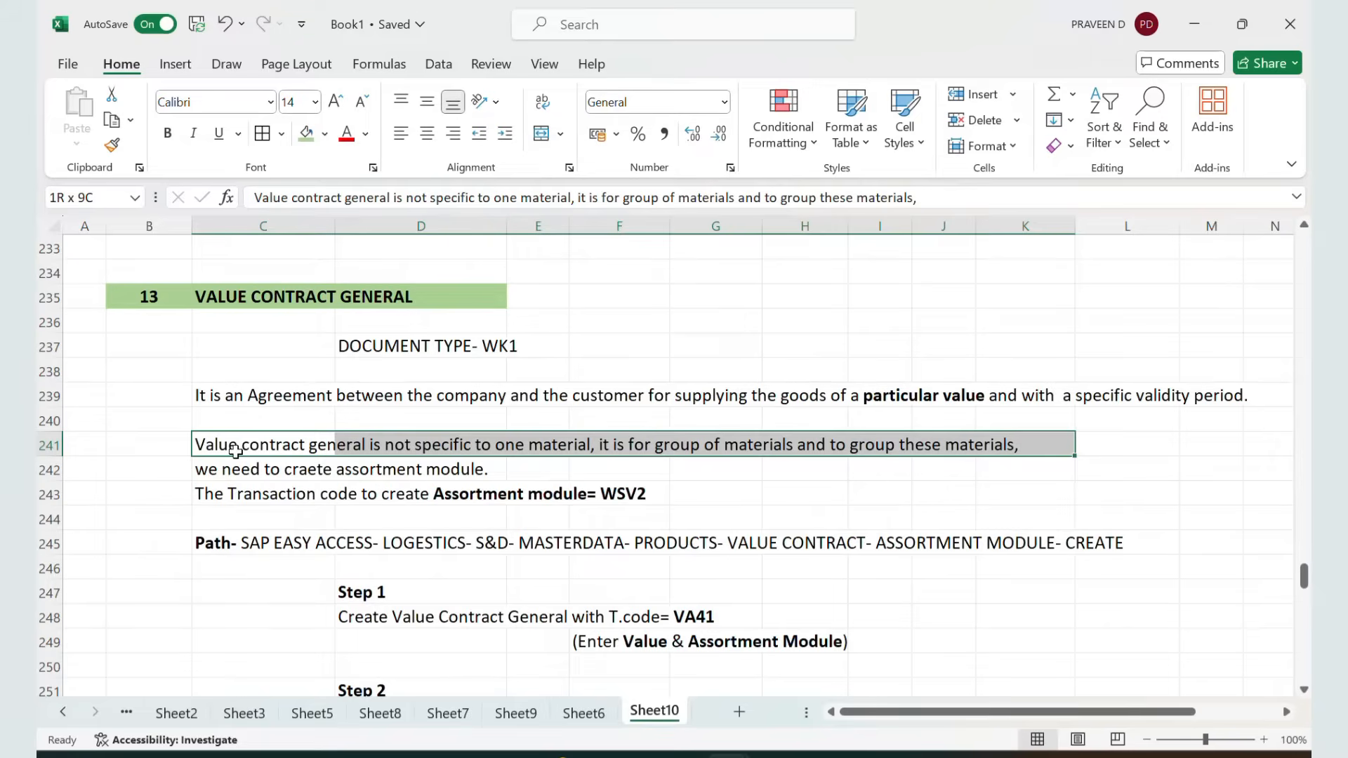
{"action": "key", "text": "shift+Down"}
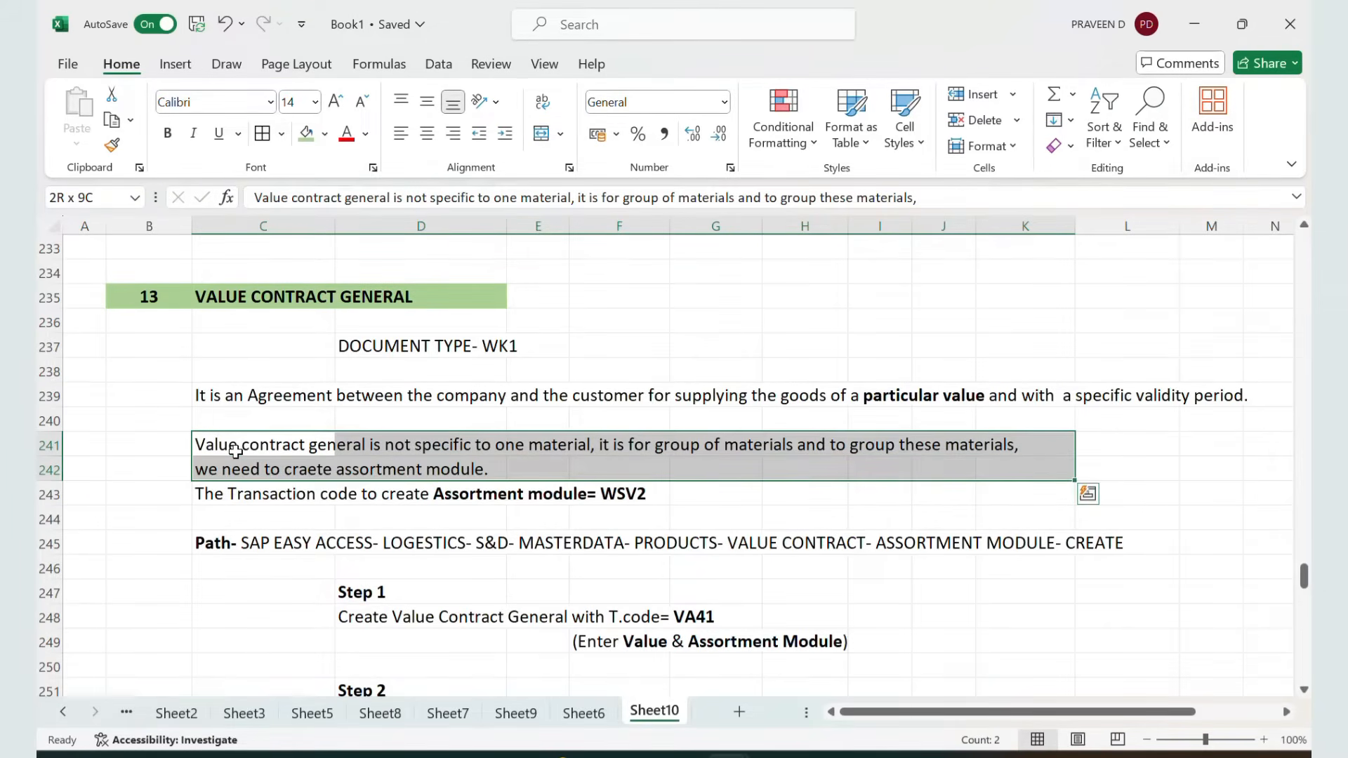
{"action": "key", "text": "shift+Down"}
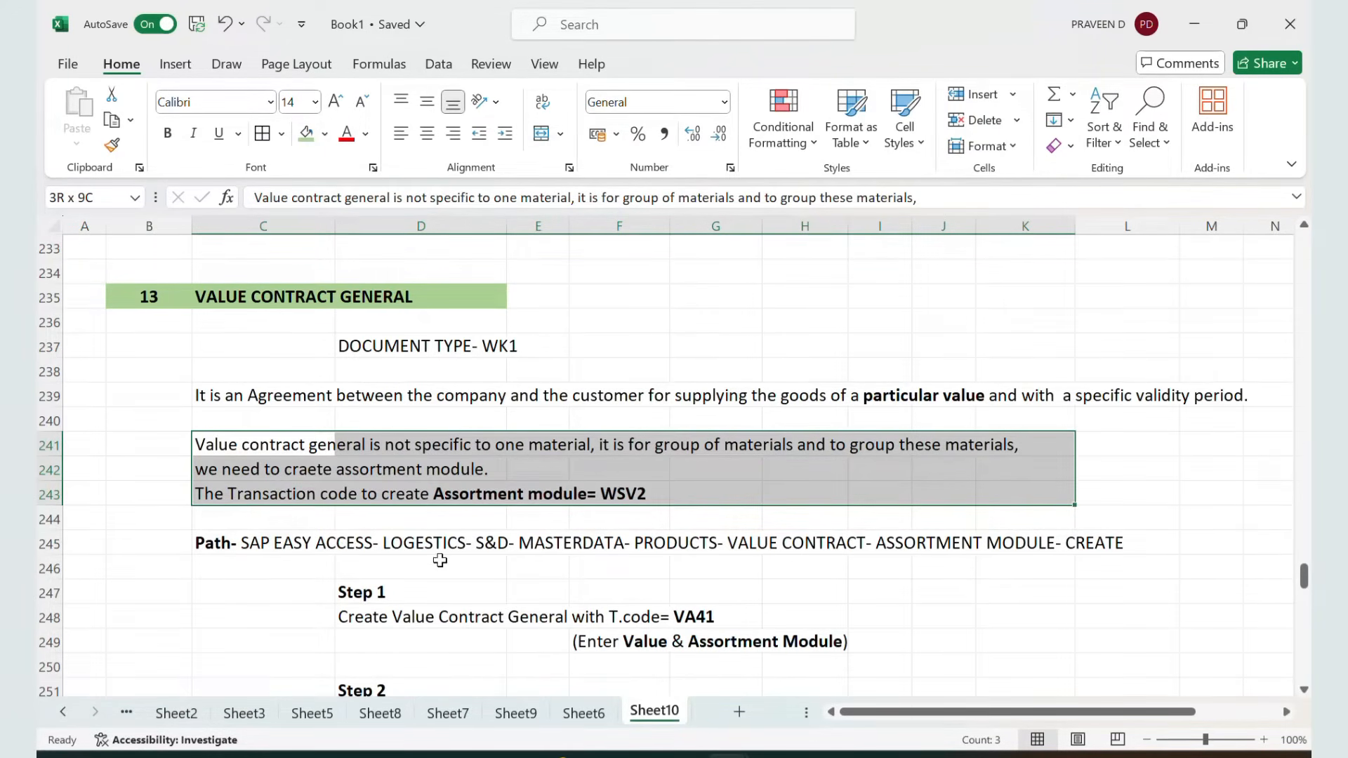
Review the menu path and the process steps listed below in the notes
{"action": "left_click", "coordinate": [473, 547]}
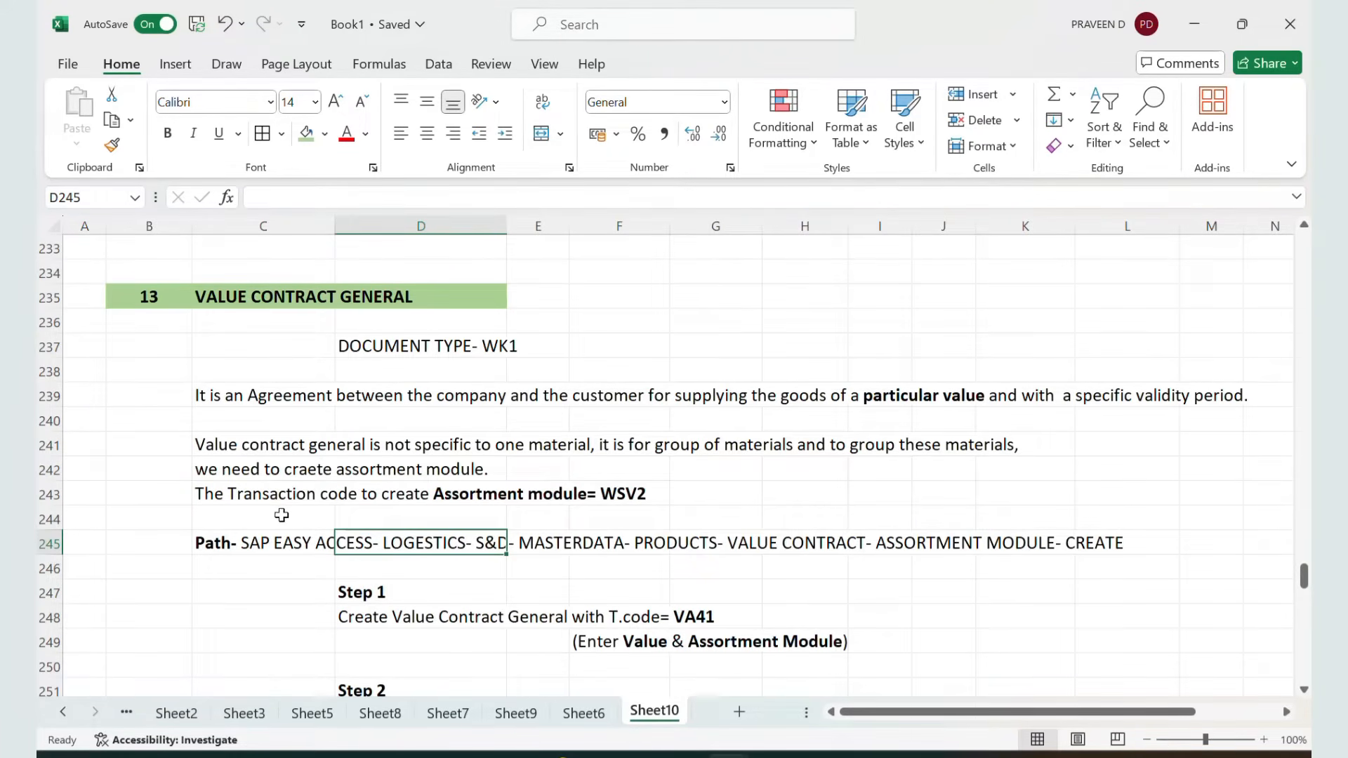
{"action": "left_click", "coordinate": [227, 542]}
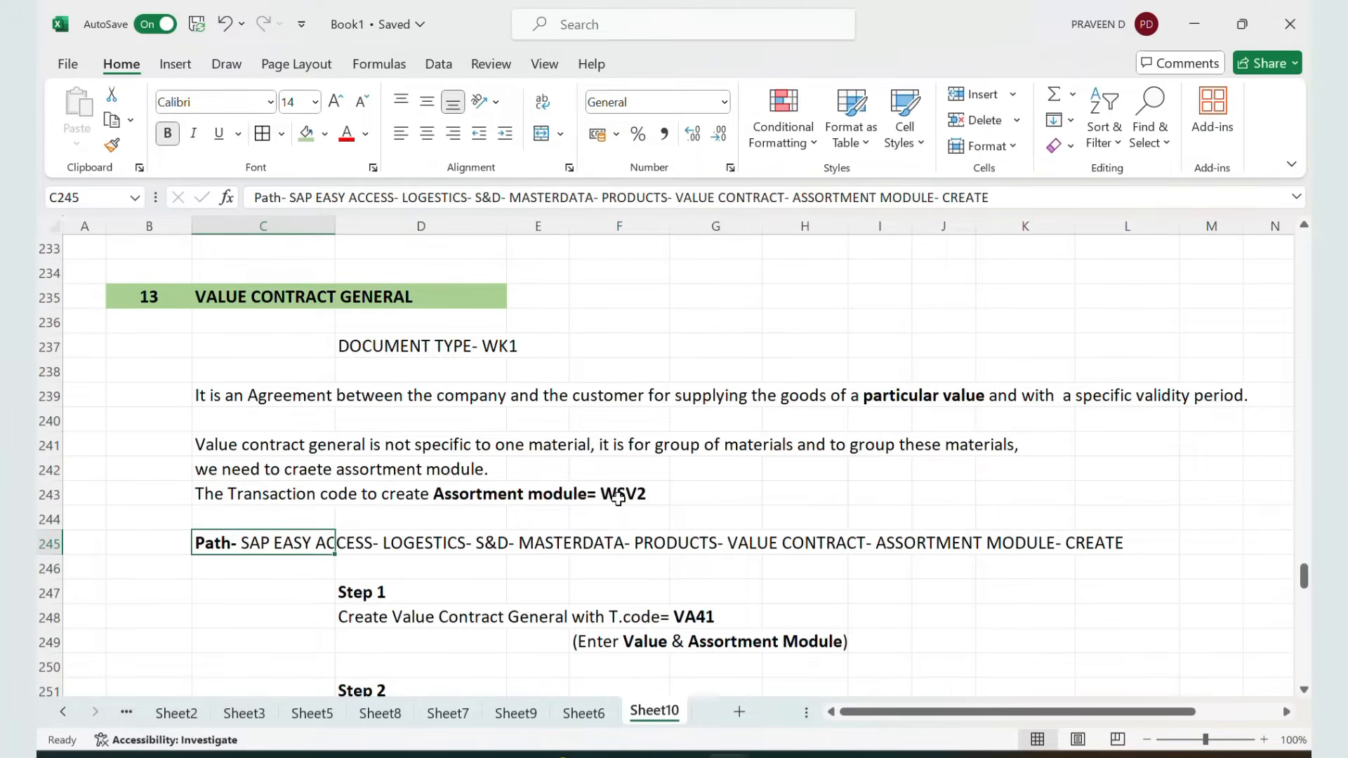
{"action": "left_click", "coordinate": [291, 291]}
{"action": "scroll", "coordinate": [339, 436], "scroll_direction": "down", "scroll_amount": 2}
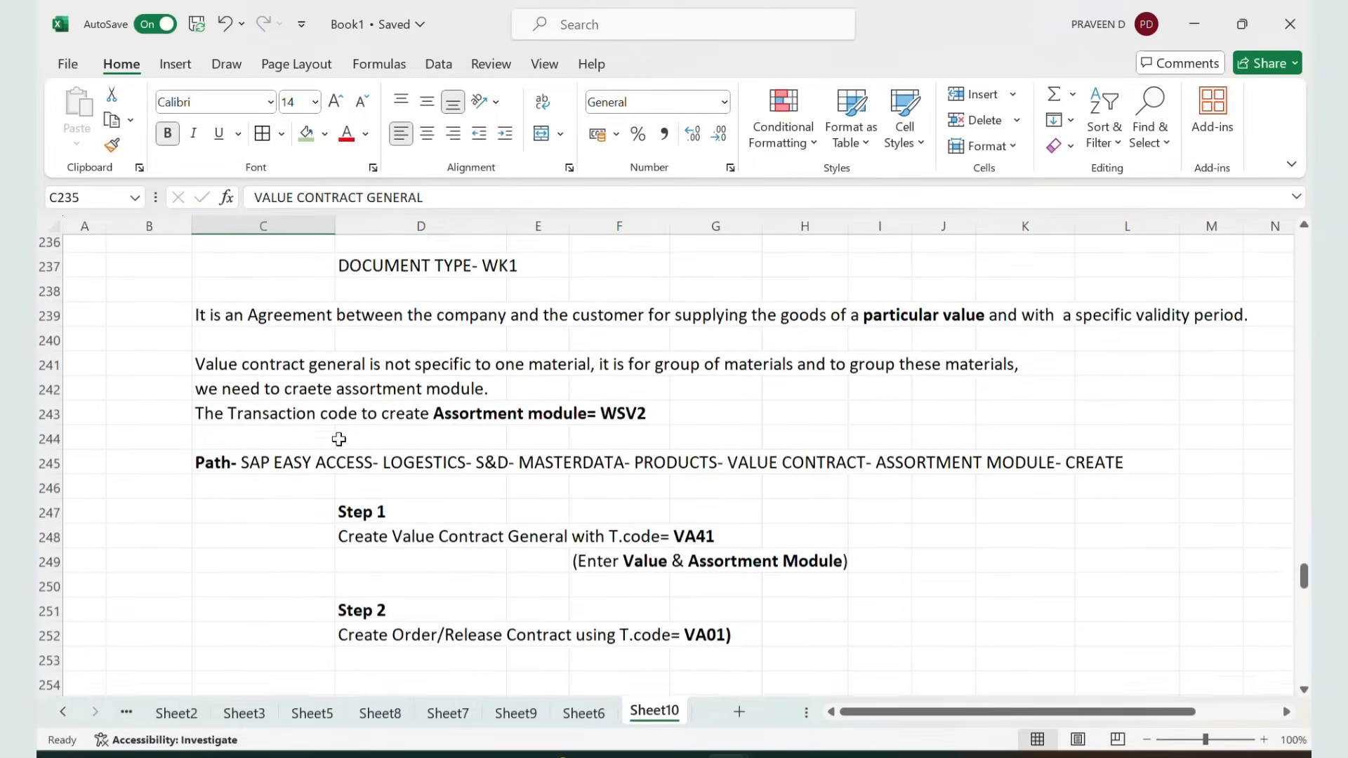
{"action": "scroll", "coordinate": [339, 439], "scroll_direction": "down", "scroll_amount": 1}
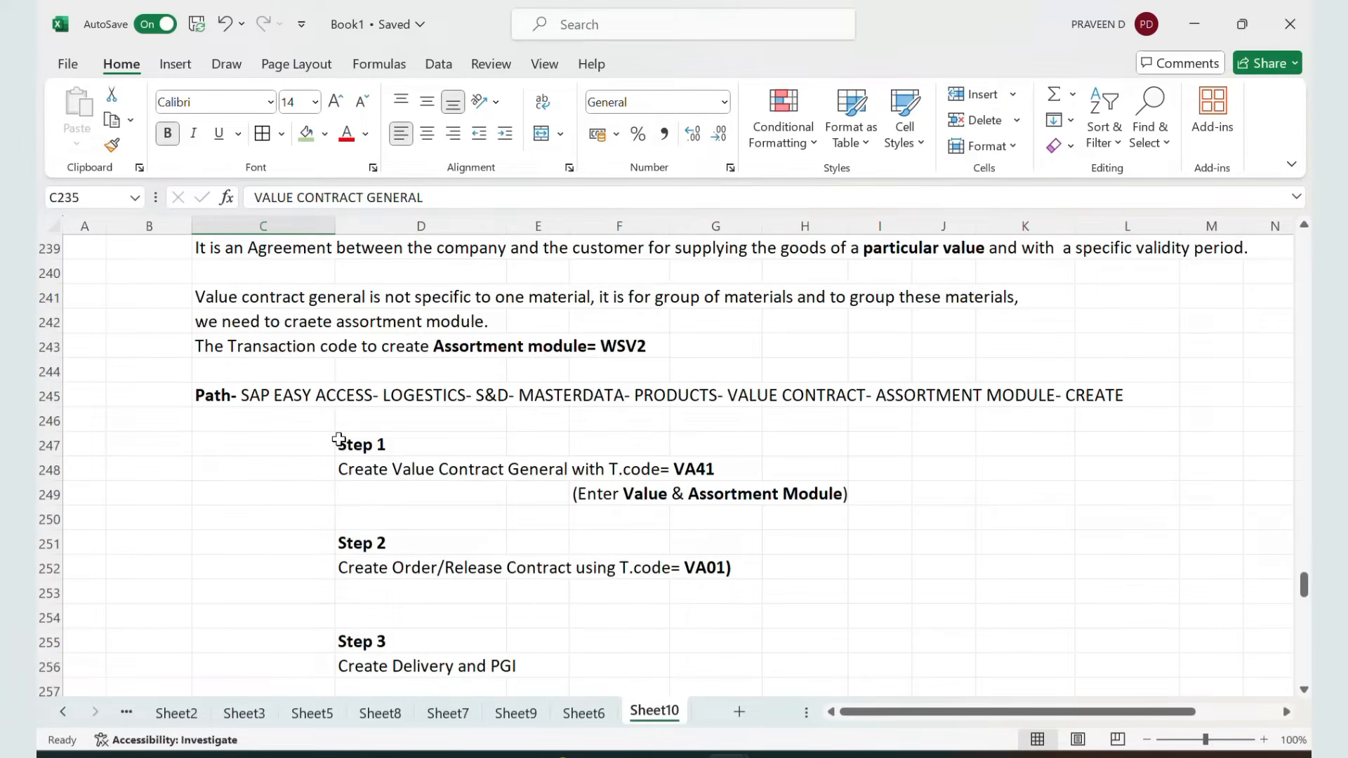
Switch to SAP and run transaction WSV2 to create an assortment module
{"action": "key", "text": "alt+Tab"}
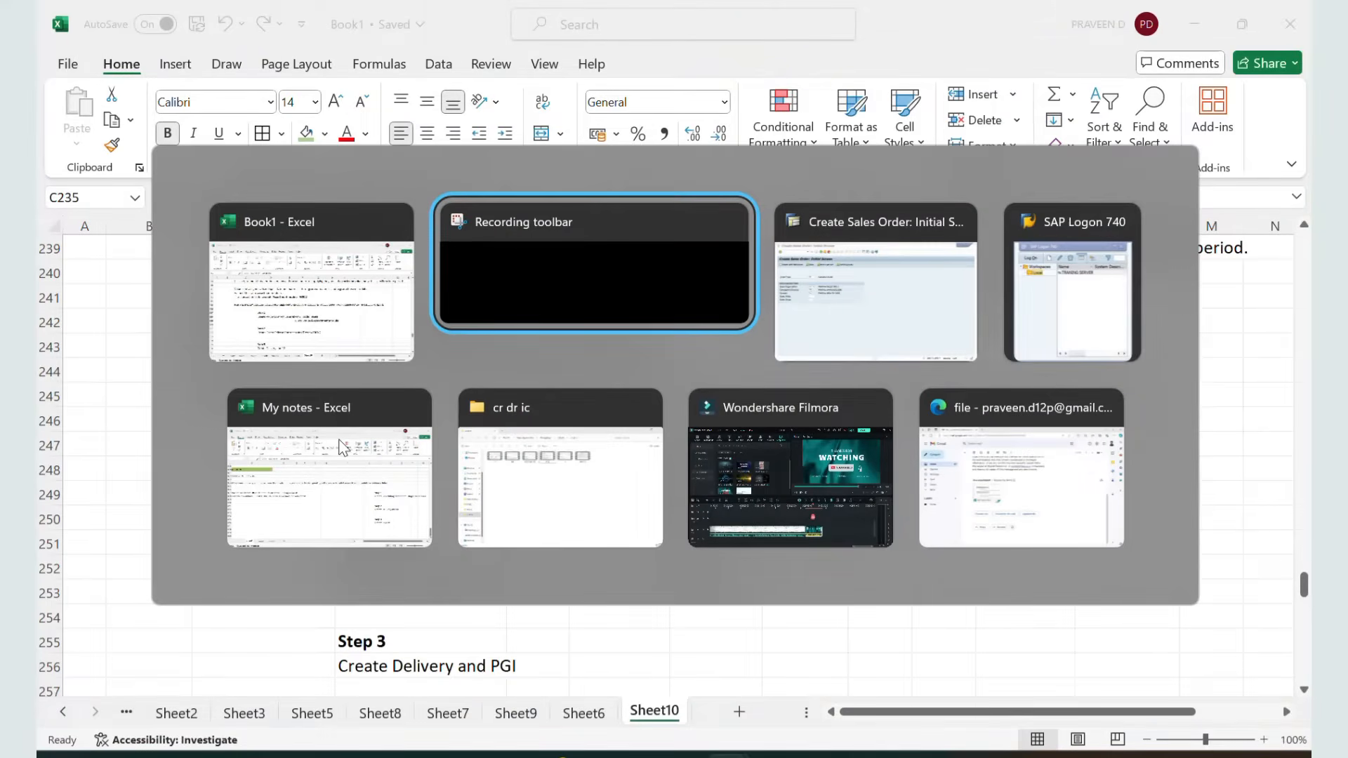
{"action": "key", "text": "alt+Tab"}
{"action": "left_click", "coordinate": [143, 56]}
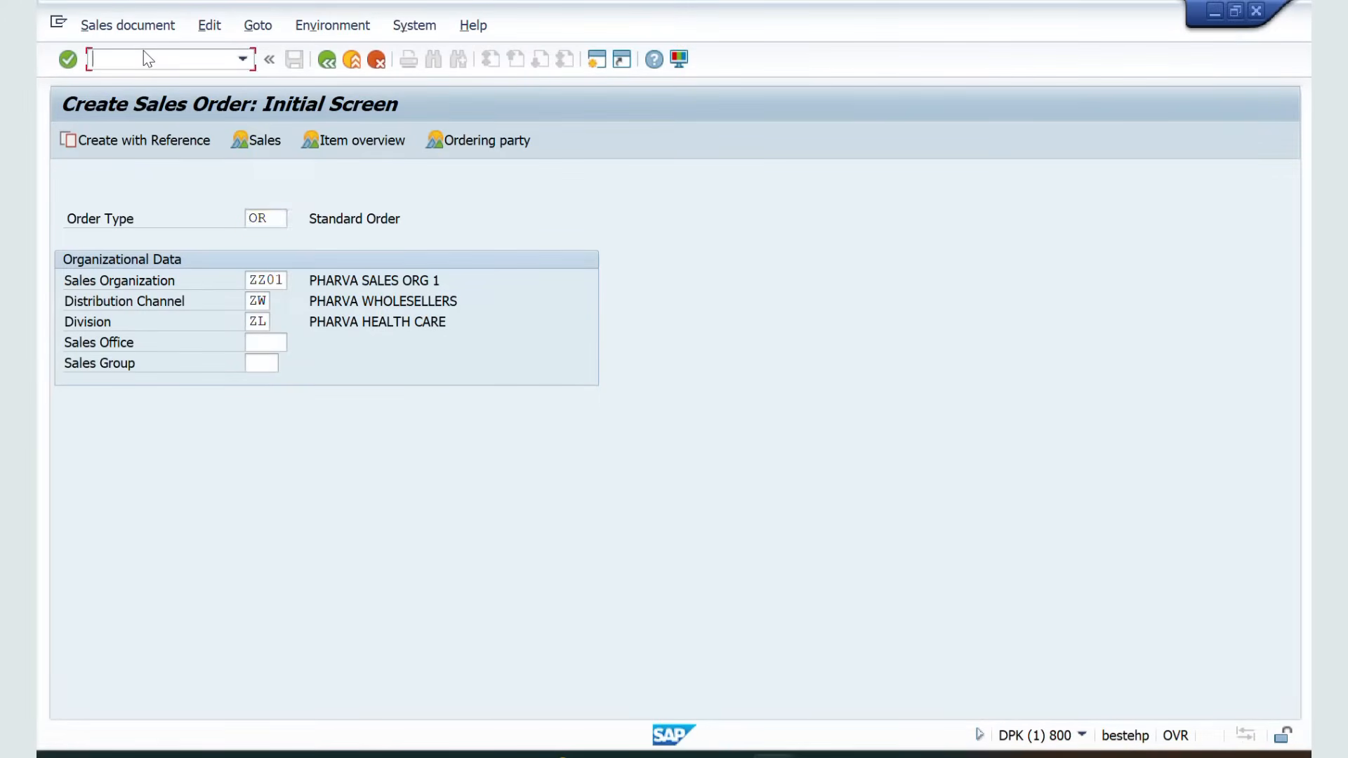
{"action": "type", "text": "/NWSV2"}
{"action": "key", "text": "Return"}
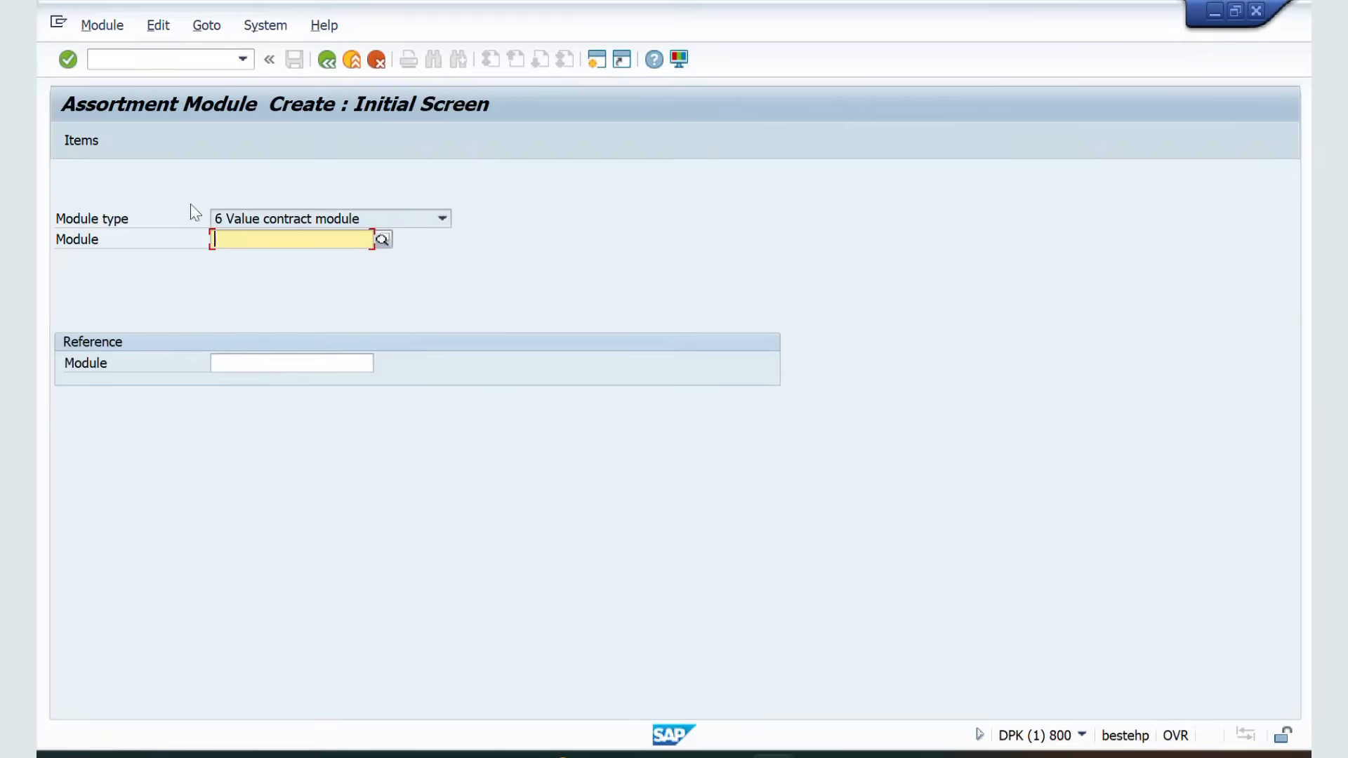
Choose module type 6 Value contract module and continue to the items screen
{"action": "left_click", "coordinate": [353, 220]}
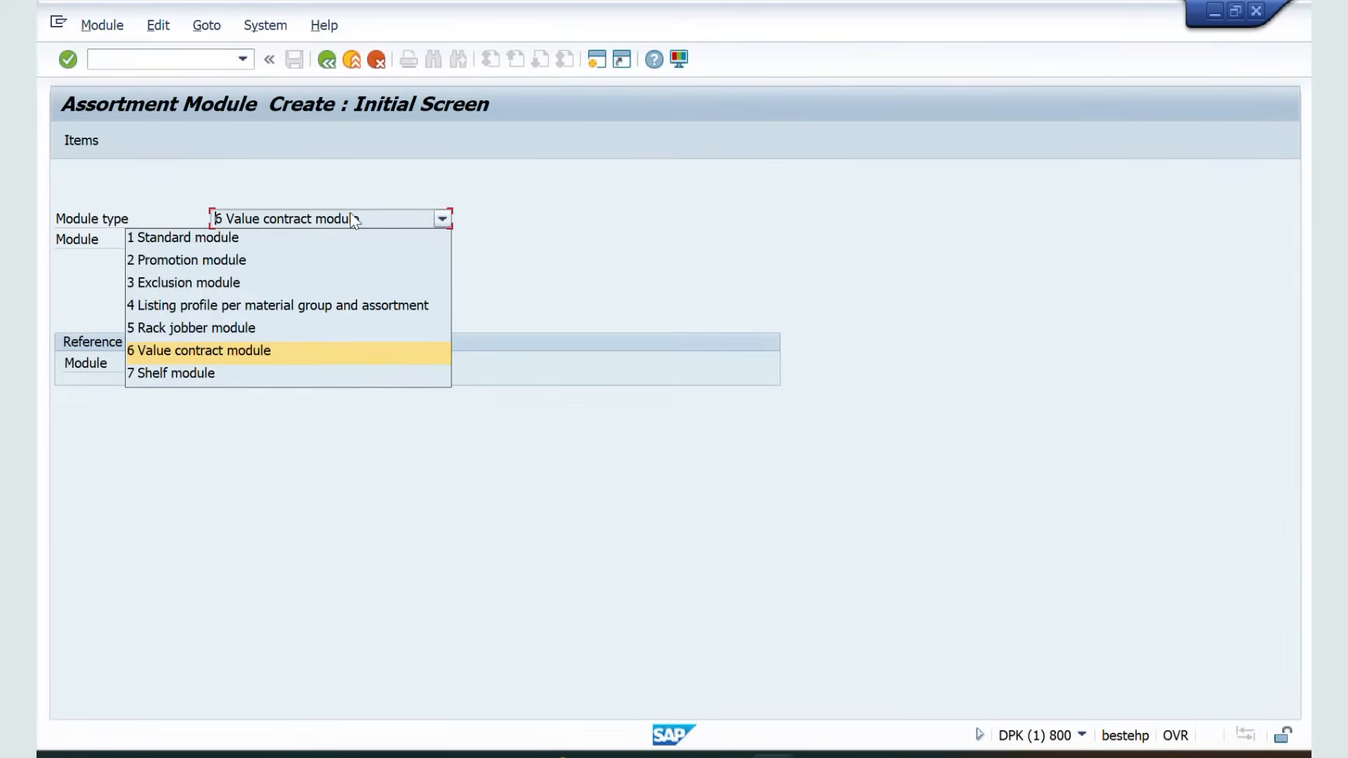
{"action": "left_click", "coordinate": [232, 351]}
{"action": "key", "text": "Return"}
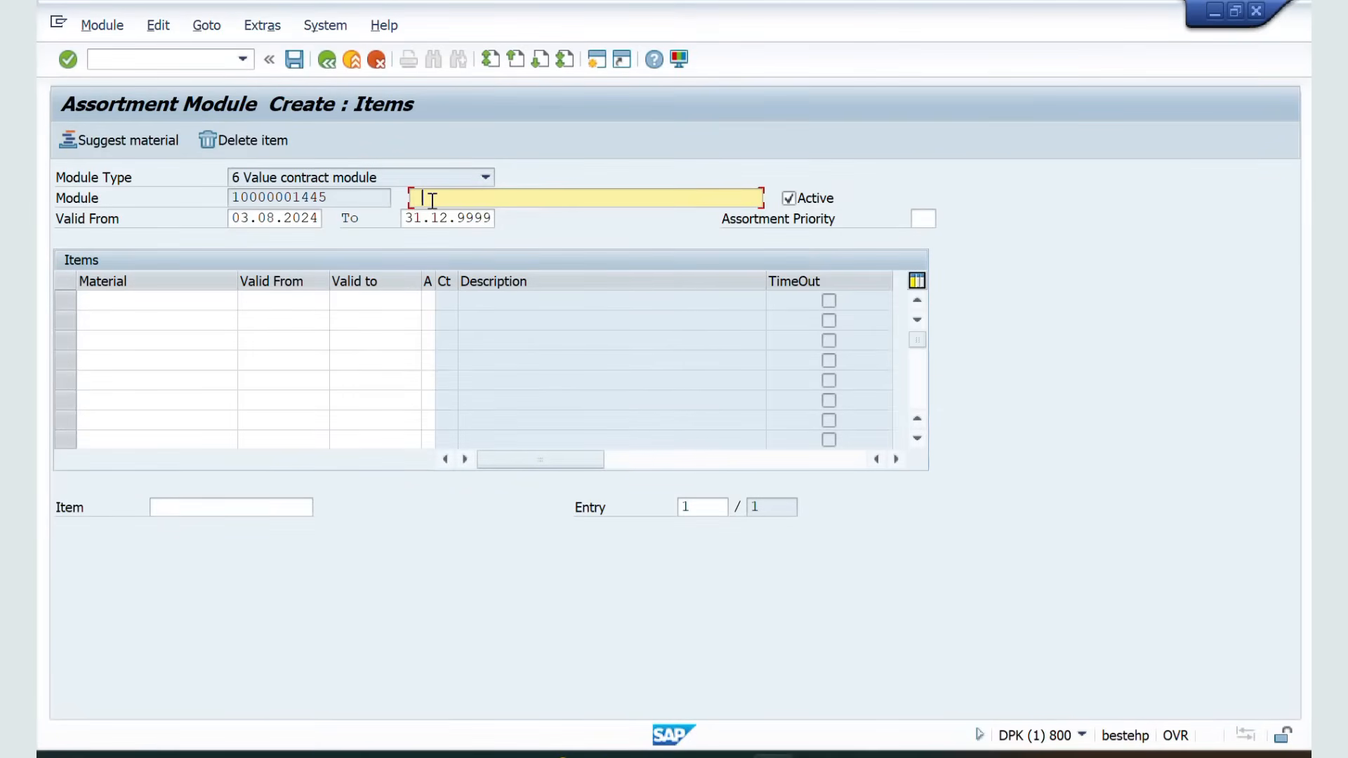
Enter VALUE CONTRACT GENERAL as the module description
{"action": "left_click", "coordinate": [432, 201]}
{"action": "left_click", "coordinate": [450, 215]}
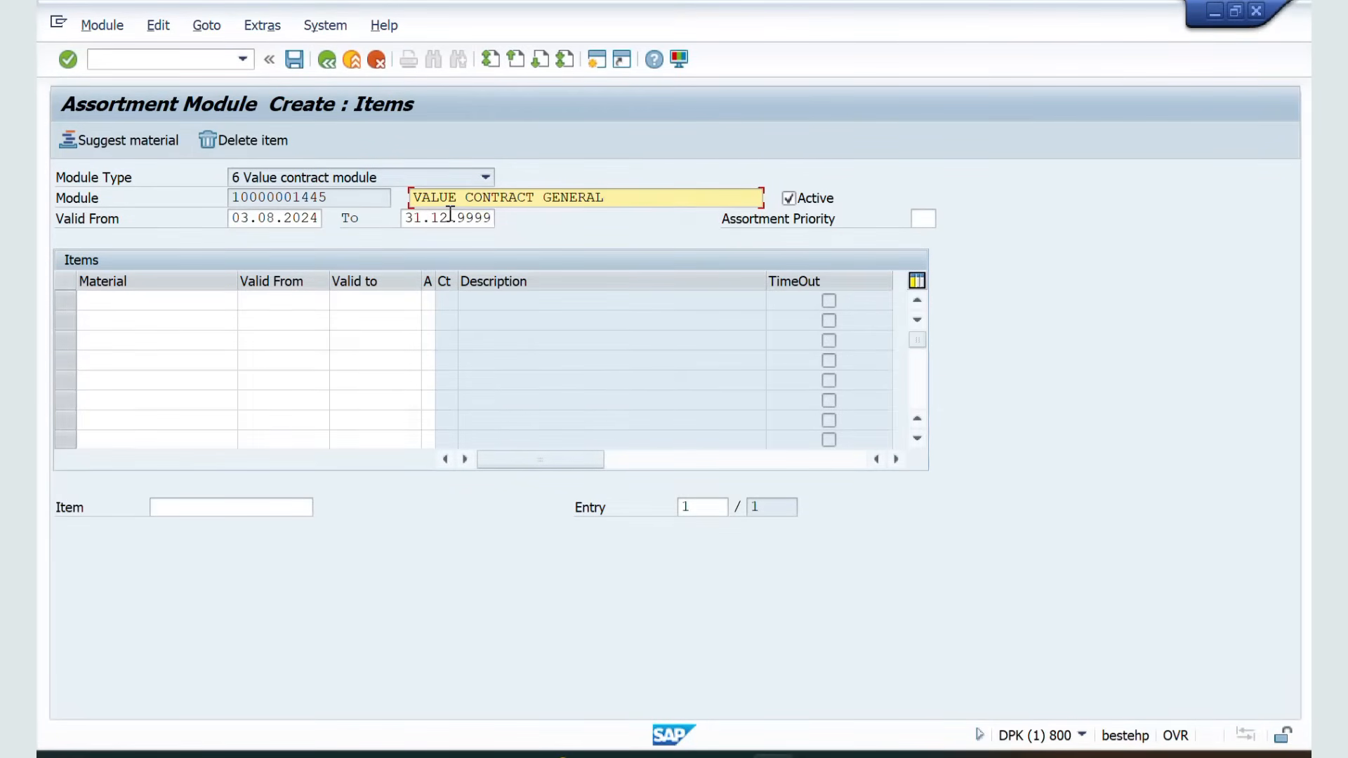
Add material 50065624 as the first item with a valid-from date of 03.08.2024
{"action": "left_click", "coordinate": [162, 300]}
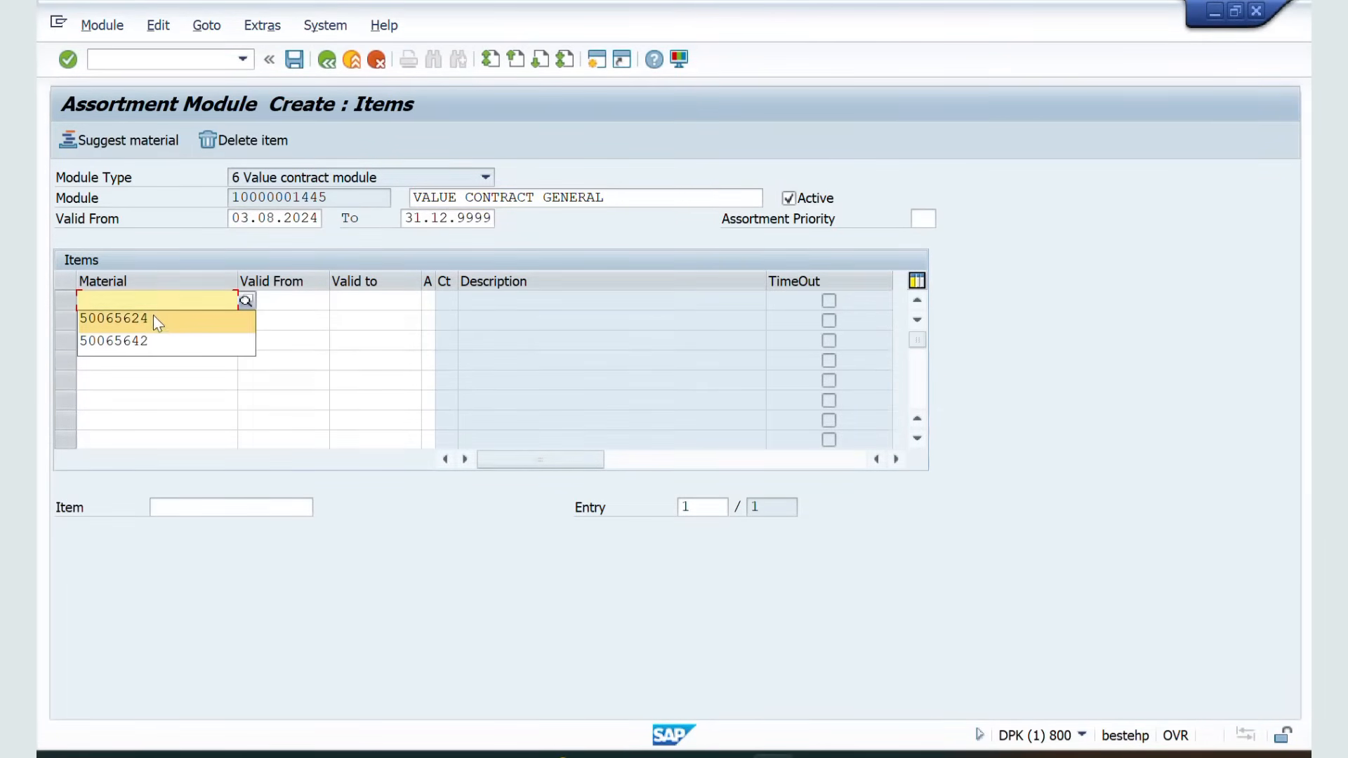
{"action": "left_click", "coordinate": [153, 318]}
{"action": "left_click", "coordinate": [295, 306]}
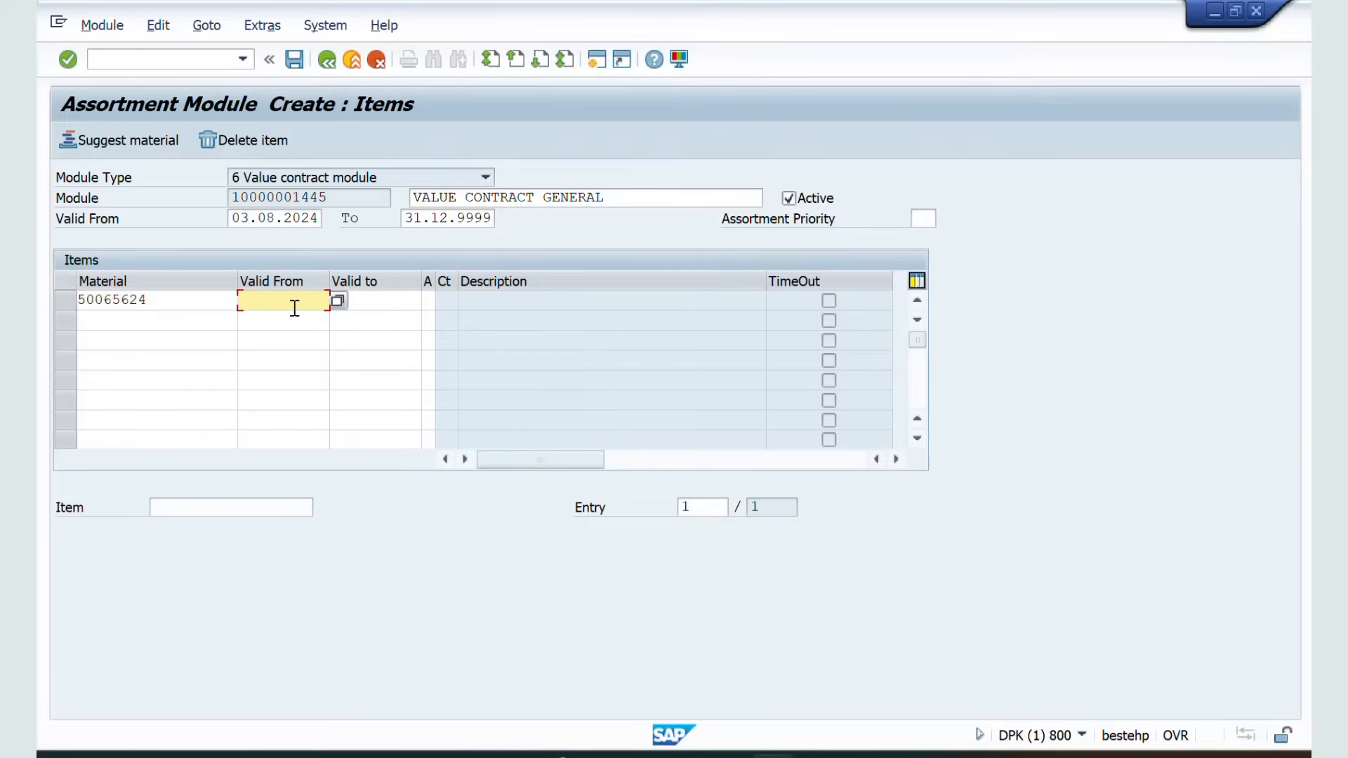
{"action": "key", "text": "Down"}
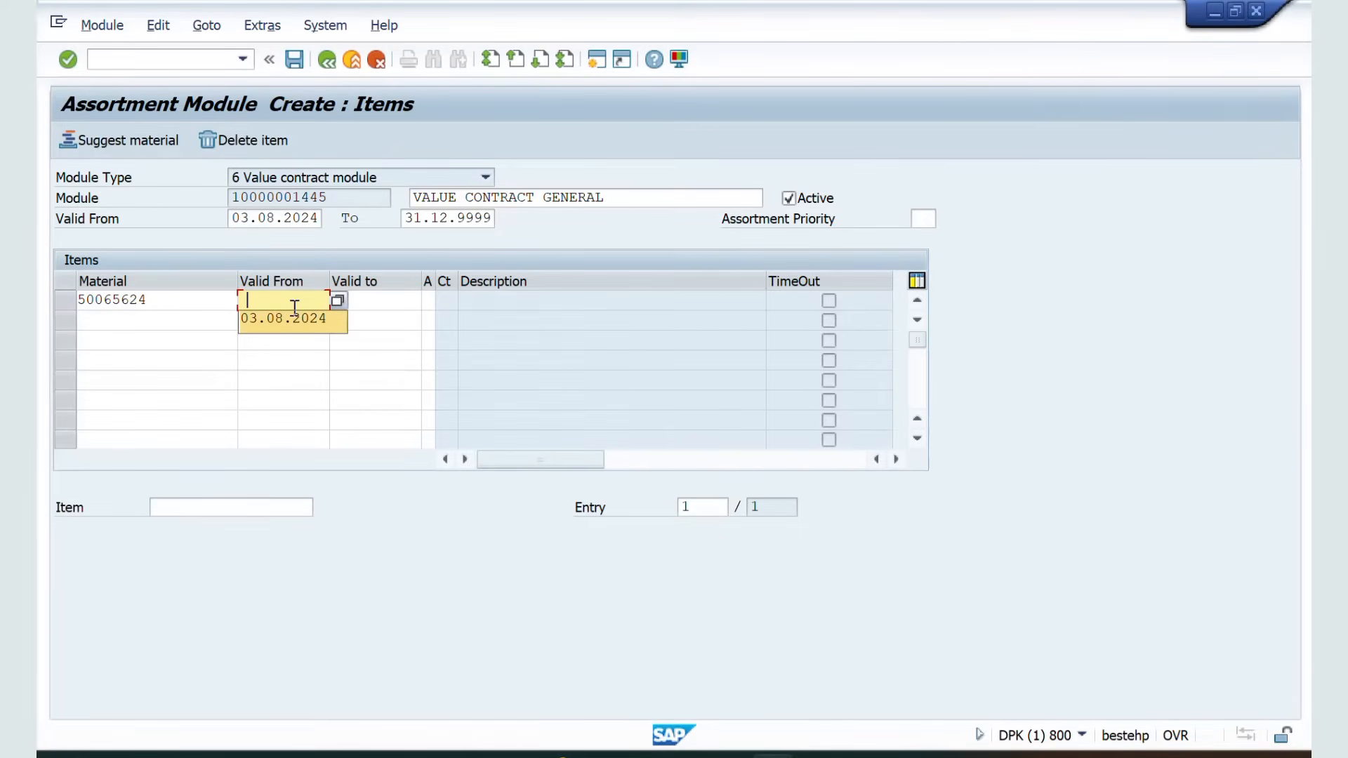
{"action": "key", "text": "Return"}
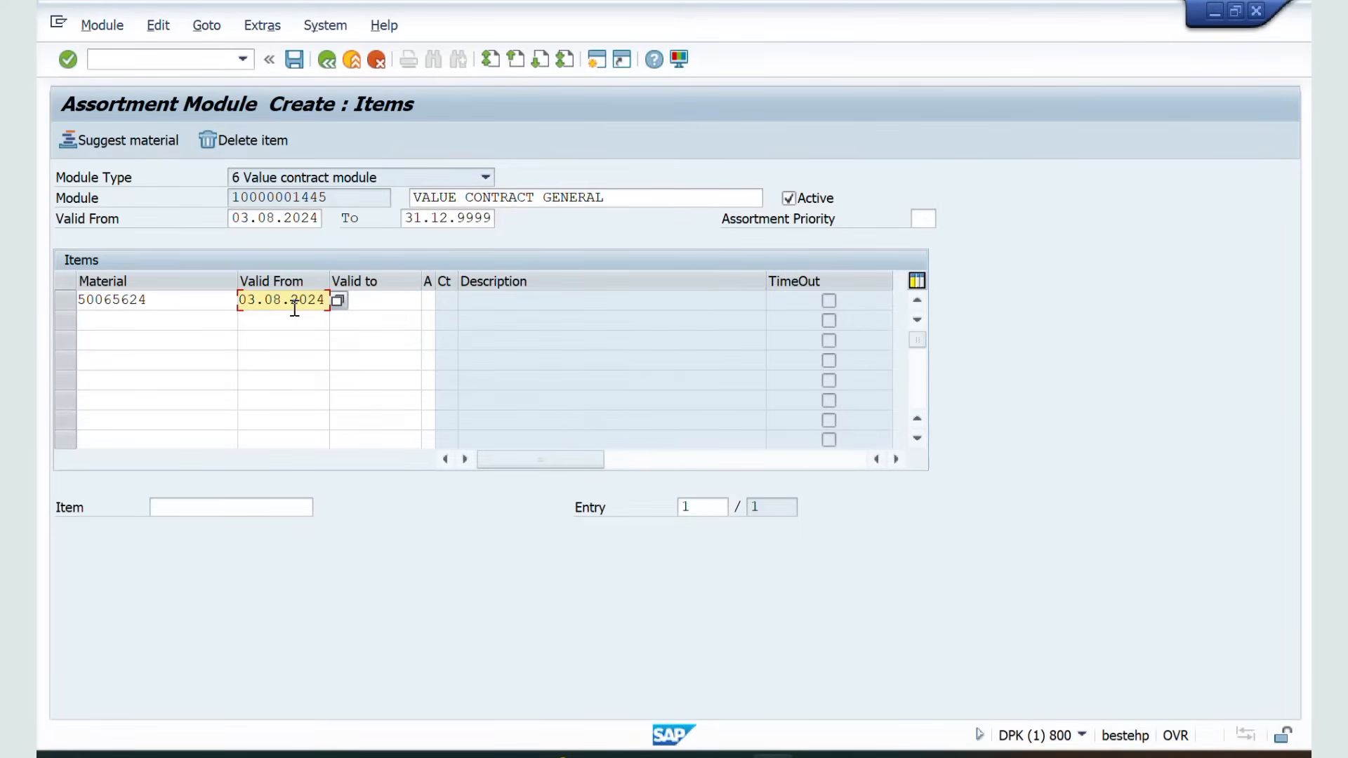
Confirm the first item entry of the assortment module
{"action": "left_click_drag", "start_coordinate": [340, 197], "coordinate": [222, 214]}
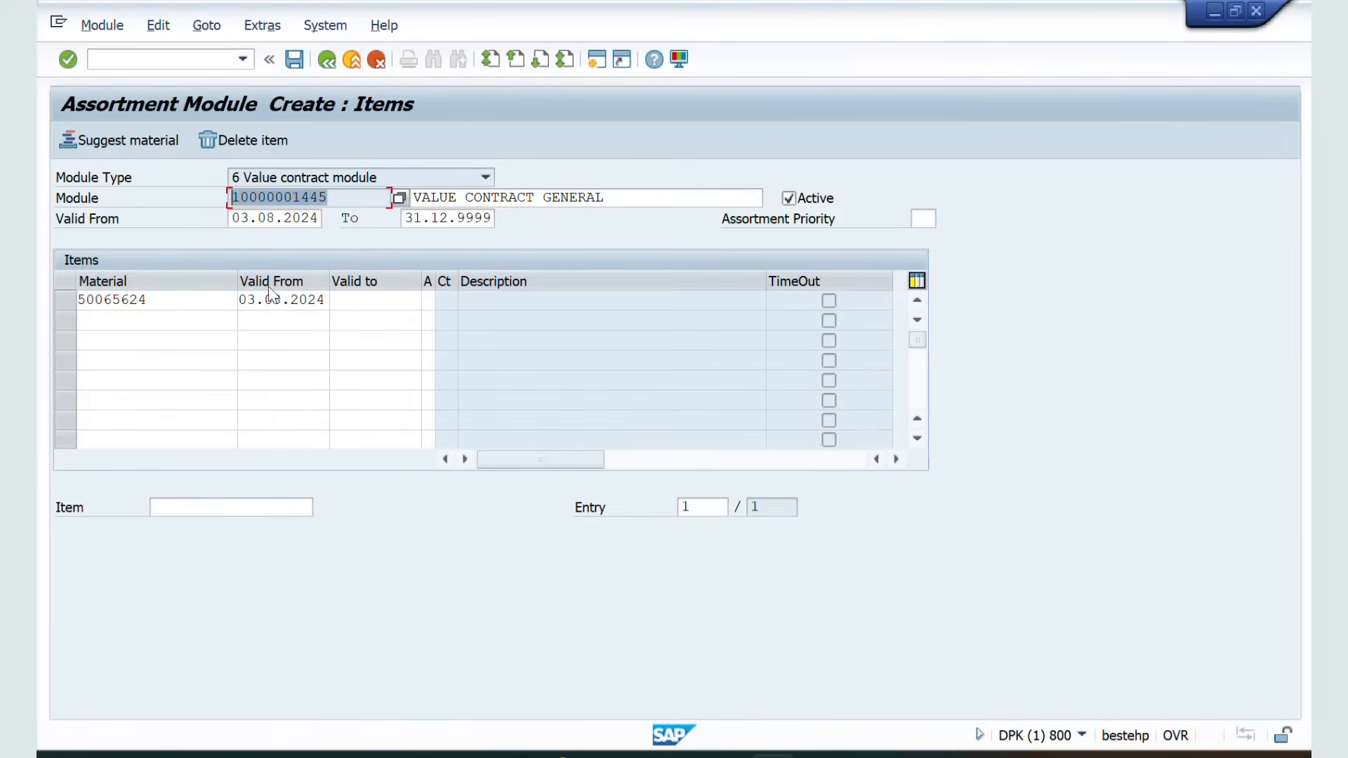
{"action": "key", "text": "Return"}
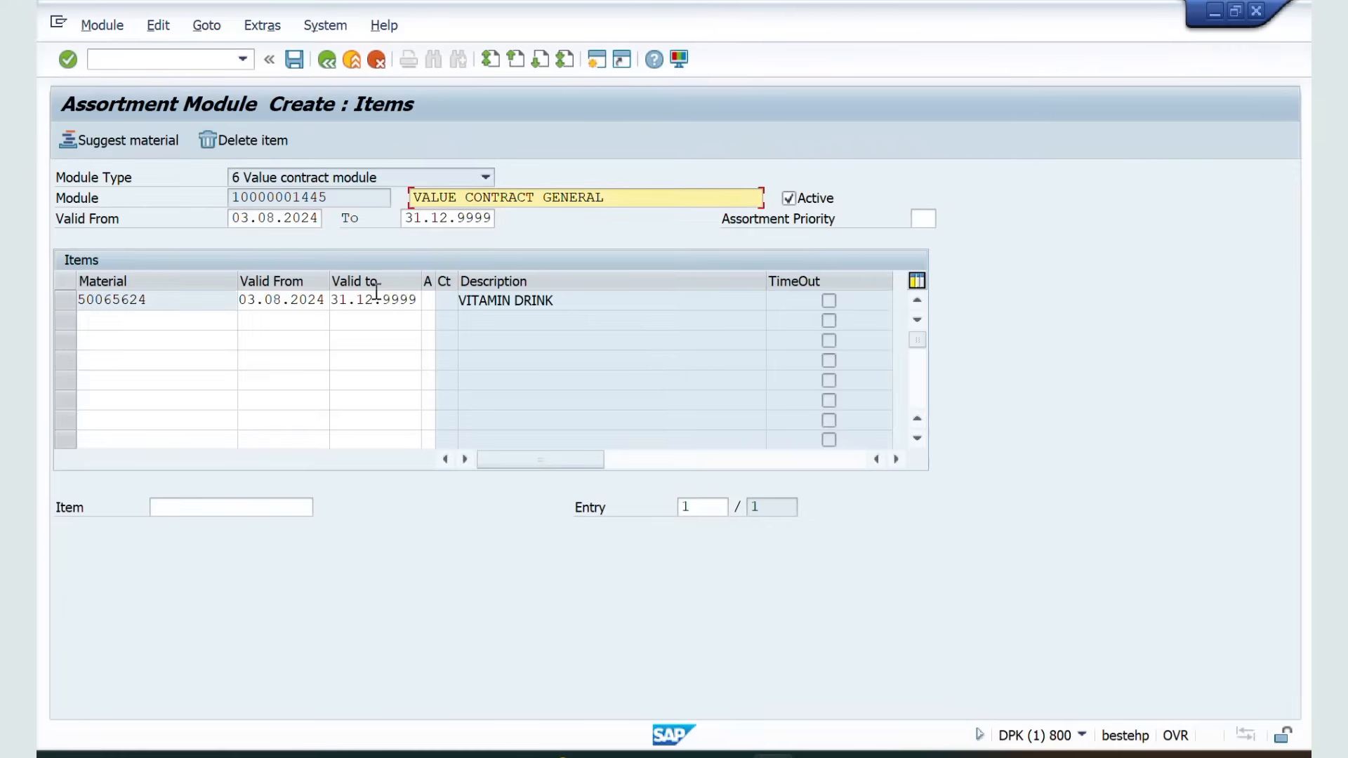
Add material 50065642 as a second item valid from 03.08.2024
{"action": "left_click", "coordinate": [124, 319]}
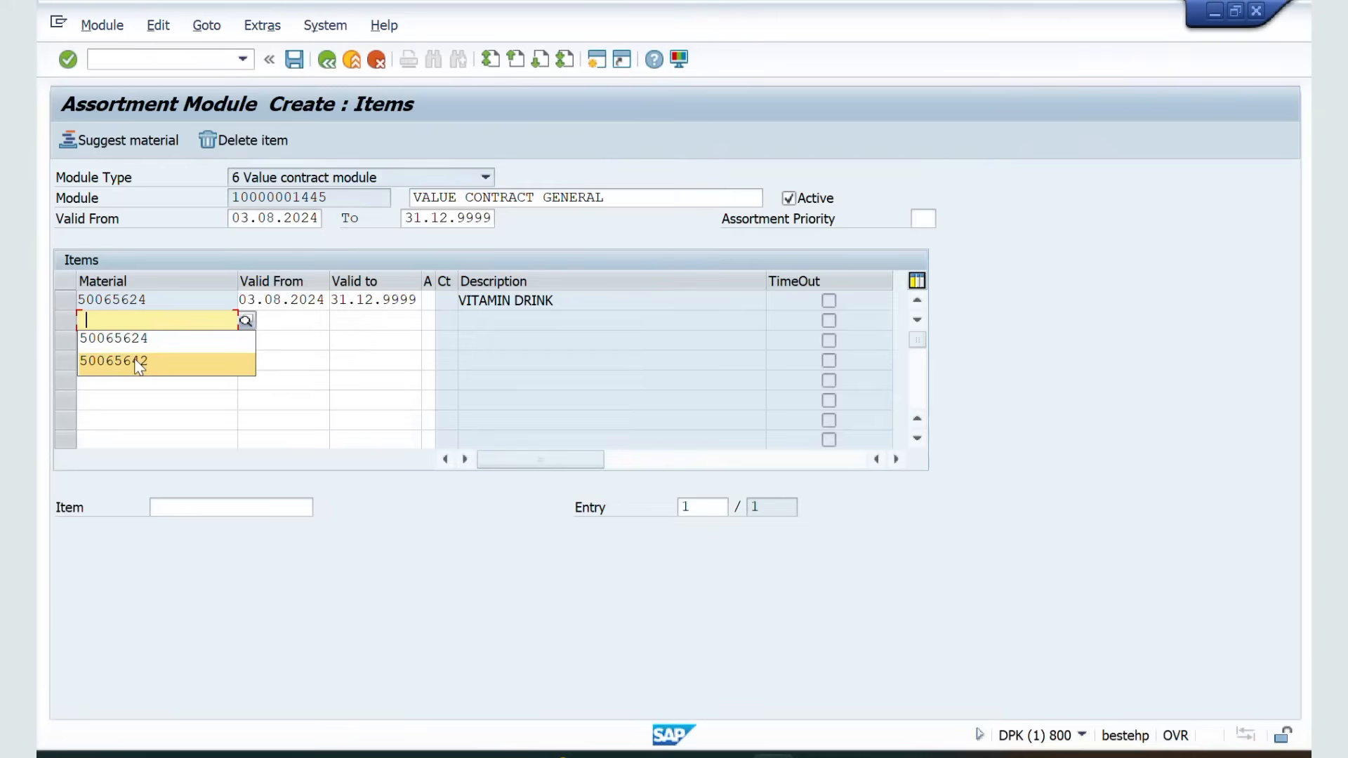
{"action": "left_click", "coordinate": [139, 363]}
{"action": "left_click", "coordinate": [275, 327]}
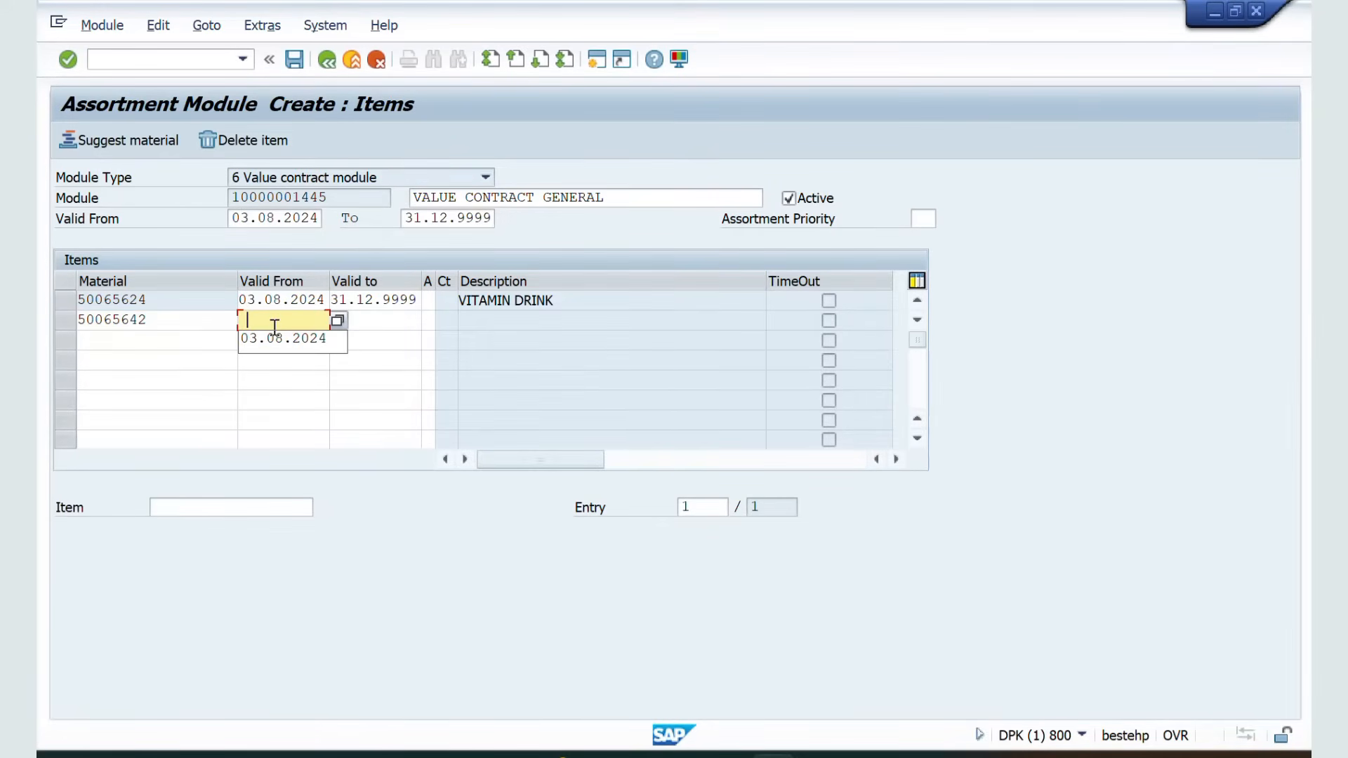
{"action": "left_click", "coordinate": [281, 337]}
{"action": "key", "text": "Return"}
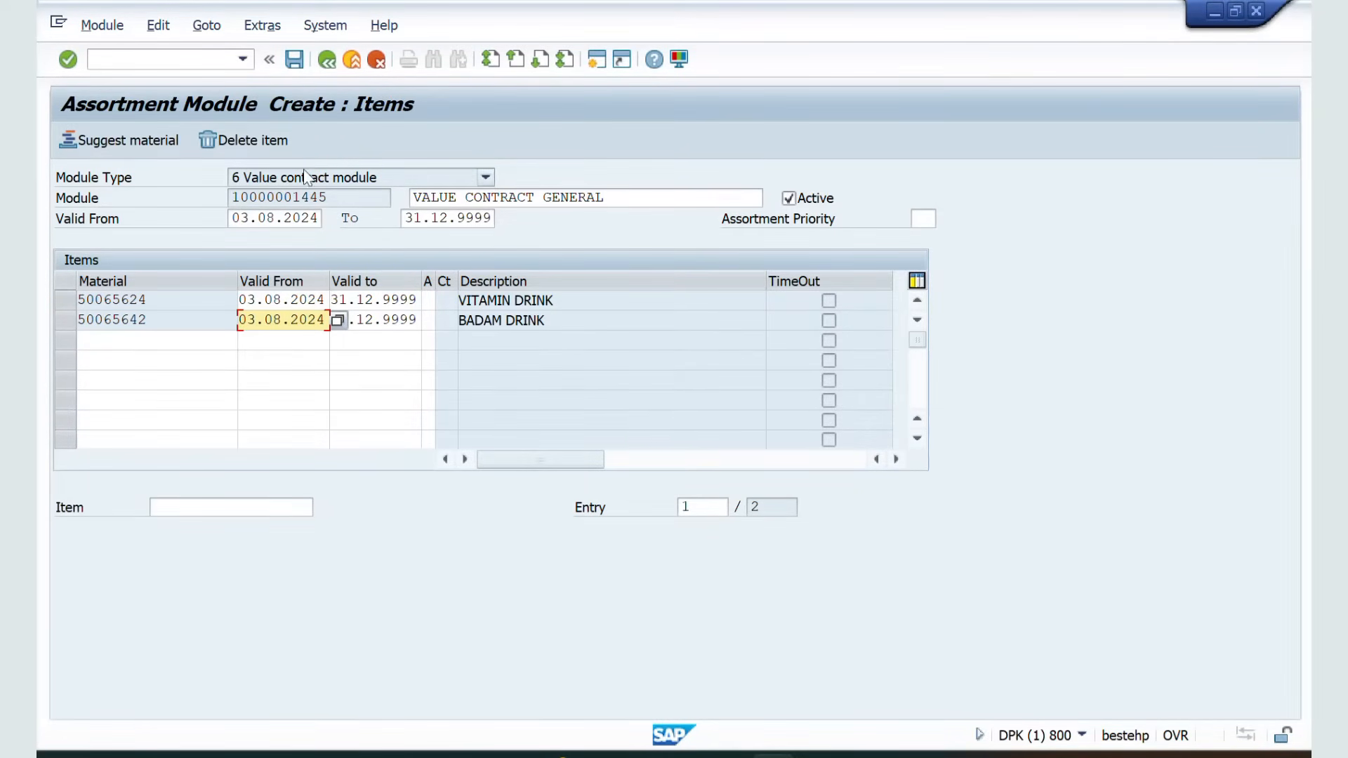
Select and delete the second item, then save the assortment module
{"action": "left_click", "coordinate": [299, 60]}
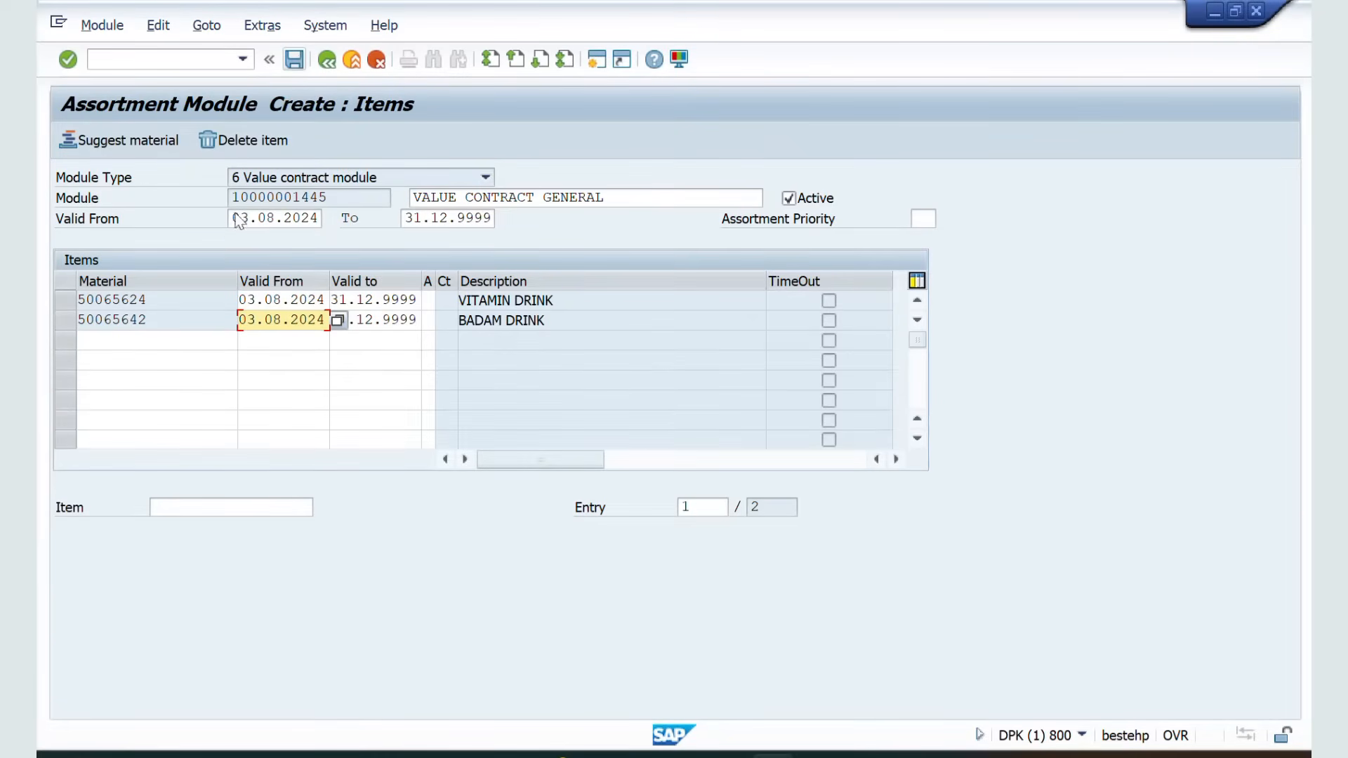
{"action": "left_click", "coordinate": [139, 320]}
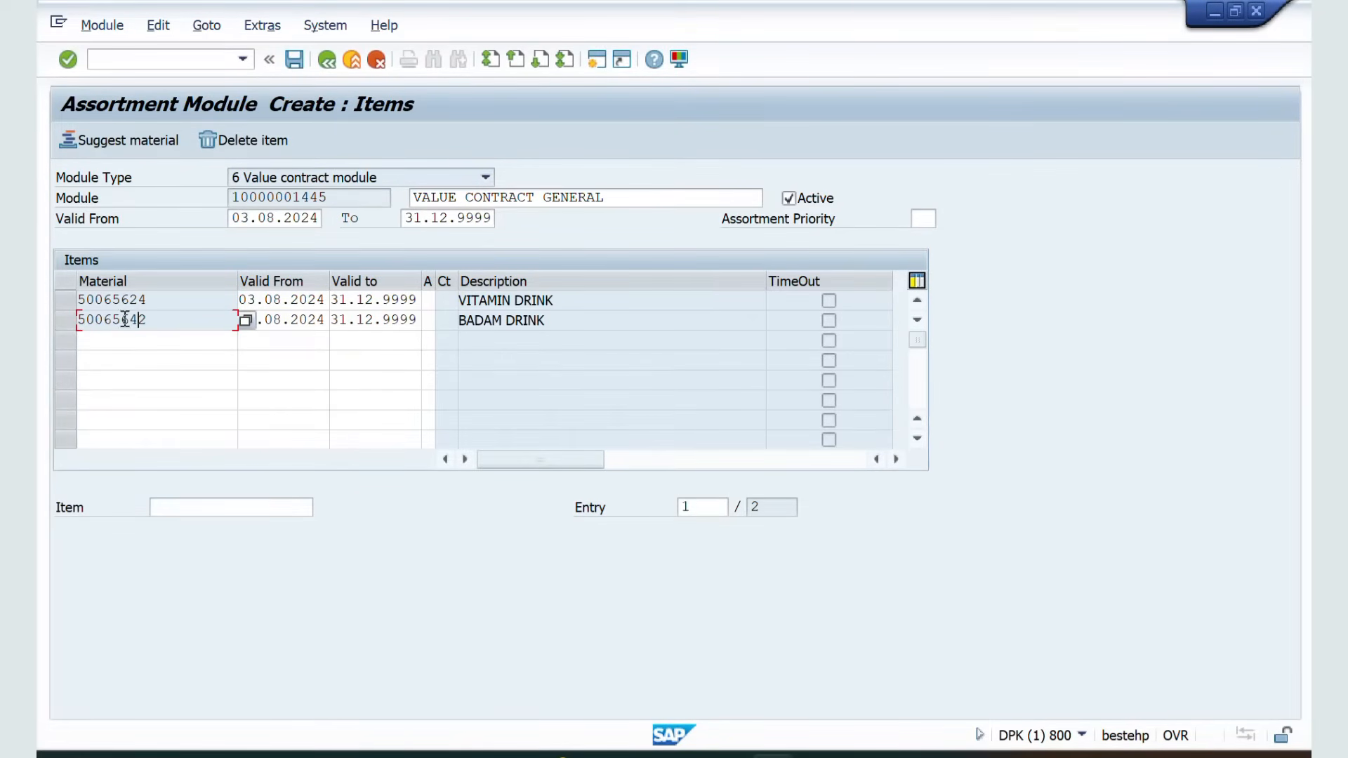
{"action": "left_click", "coordinate": [216, 143]}
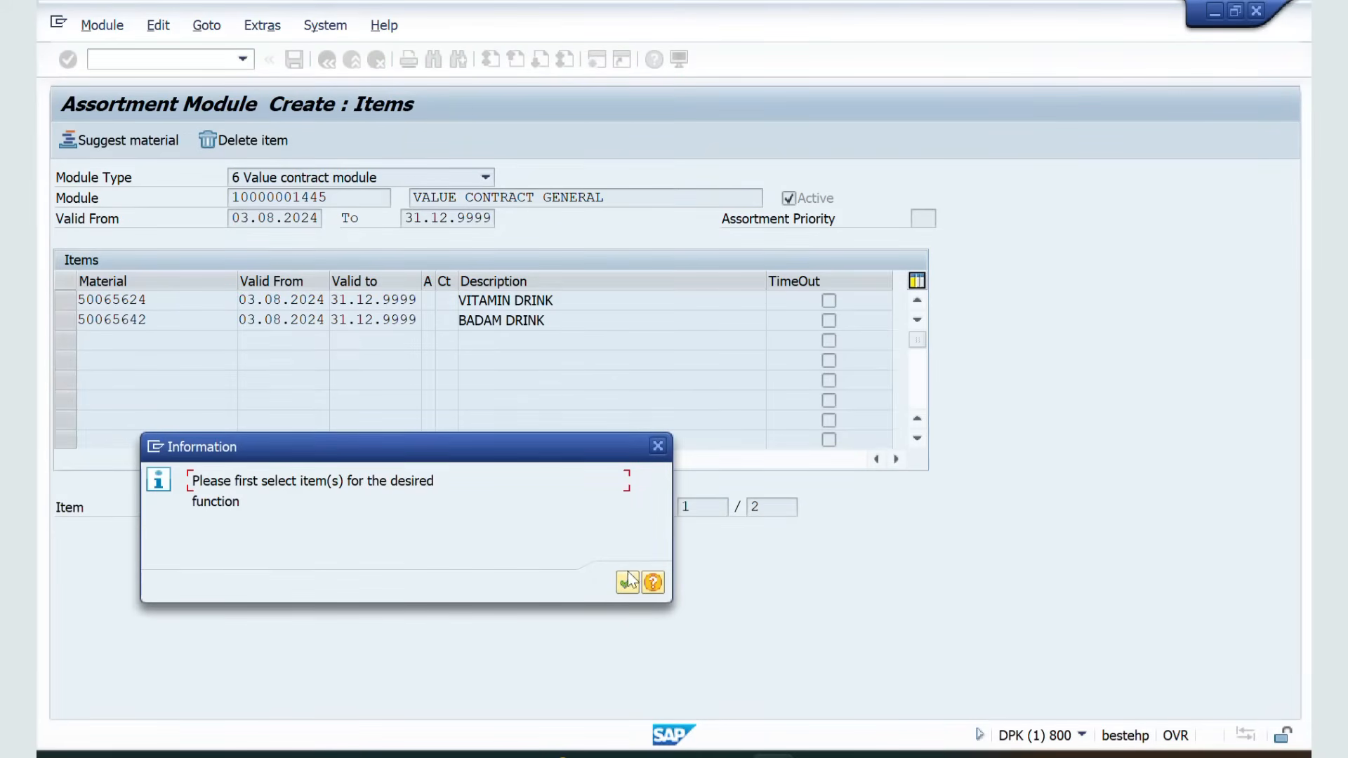
{"action": "left_click", "coordinate": [628, 582]}
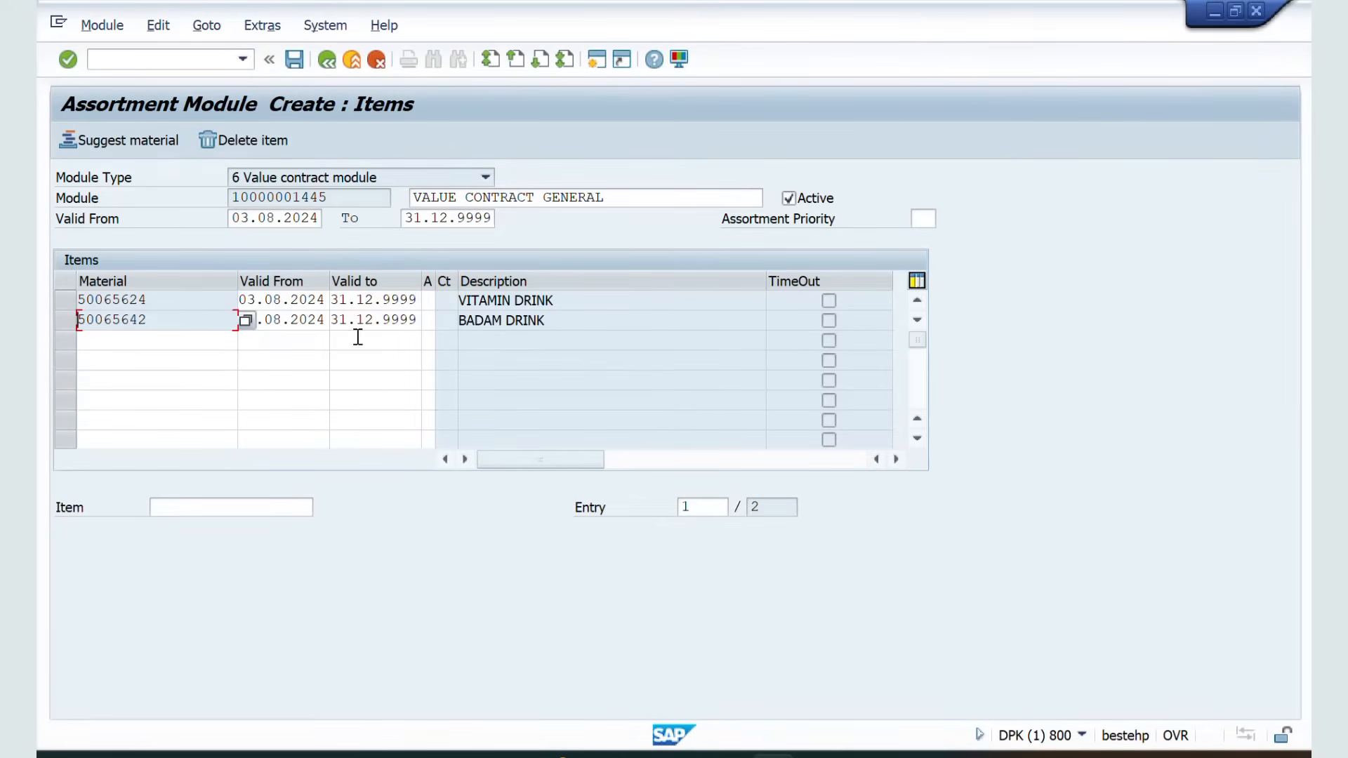
{"action": "left_click", "coordinate": [67, 321]}
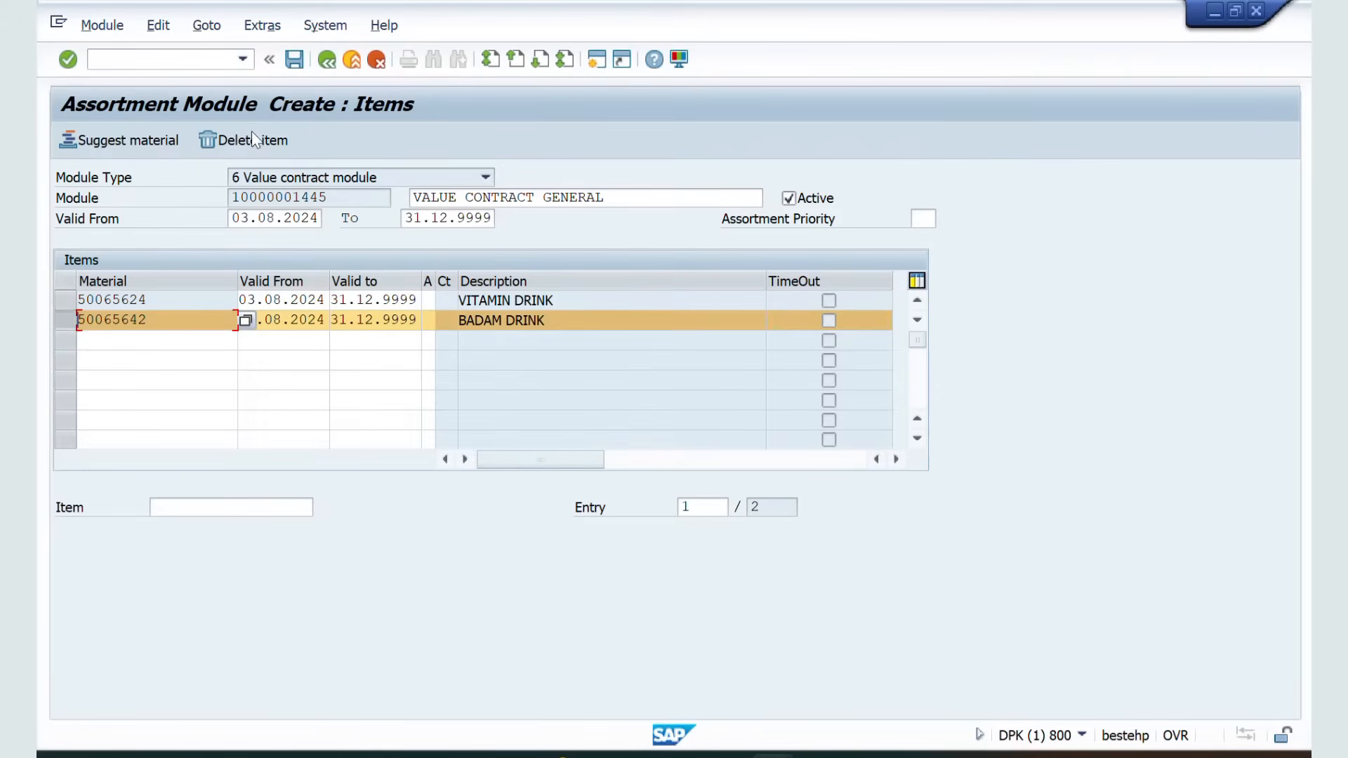
{"action": "left_click", "coordinate": [216, 143]}
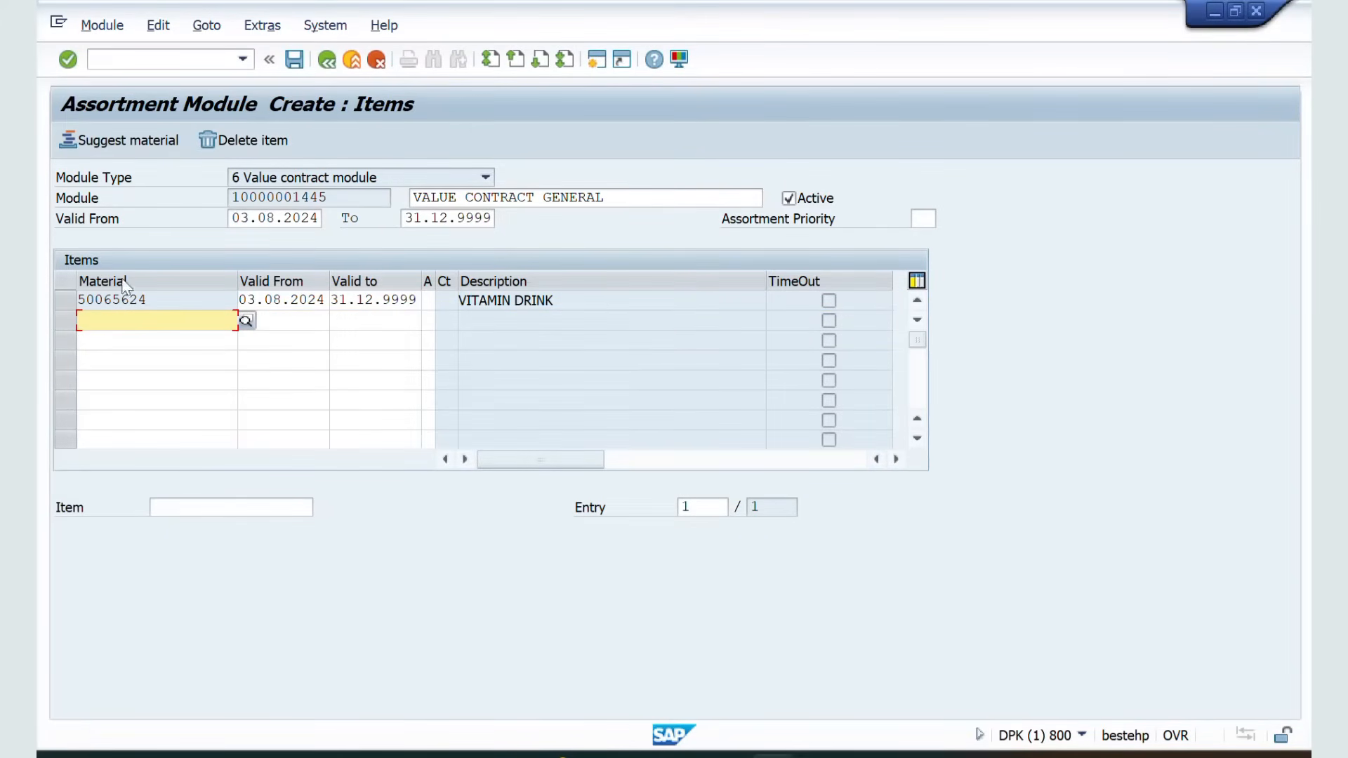
{"action": "left_click", "coordinate": [294, 62]}
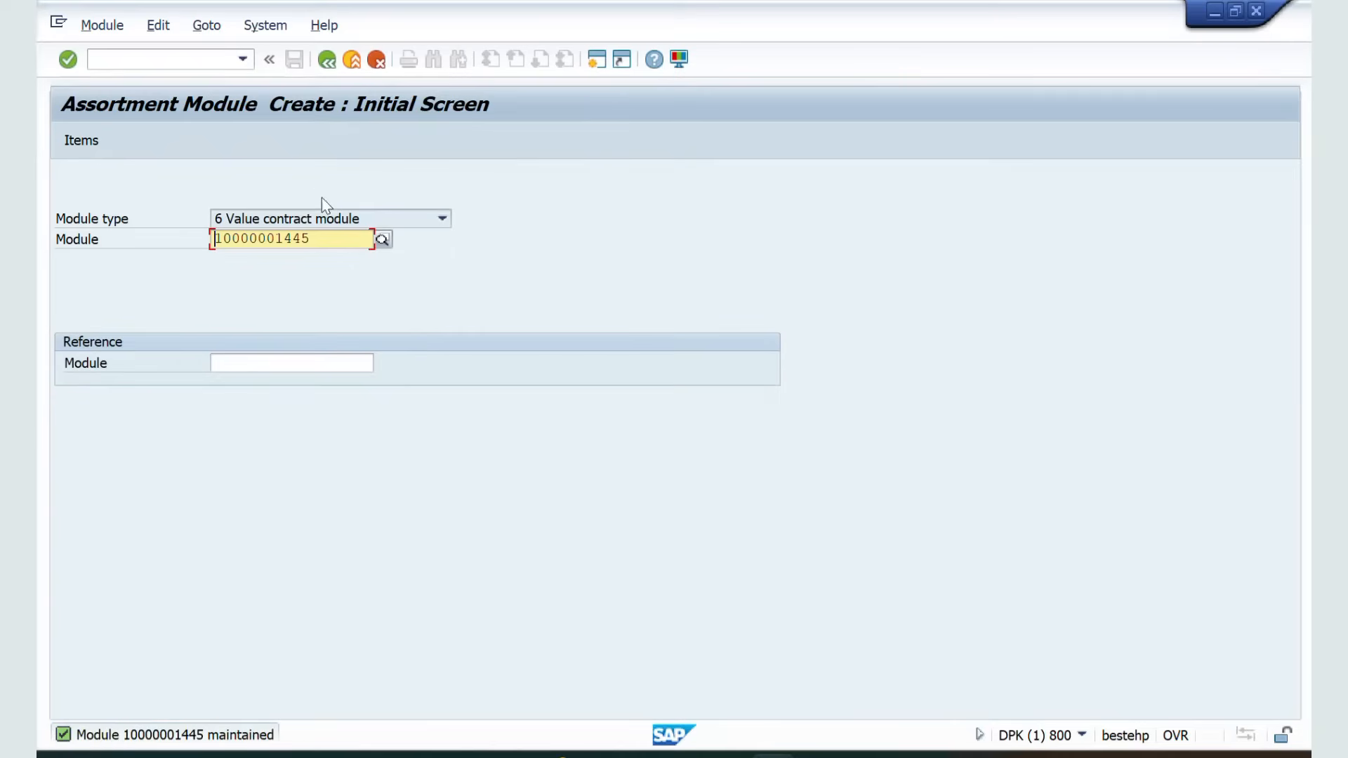
{"action": "left_click_drag", "start_coordinate": [321, 238], "coordinate": [188, 241]}
{"action": "key", "text": "ctrl+c"}
{"action": "key", "text": "alt+Tab"}
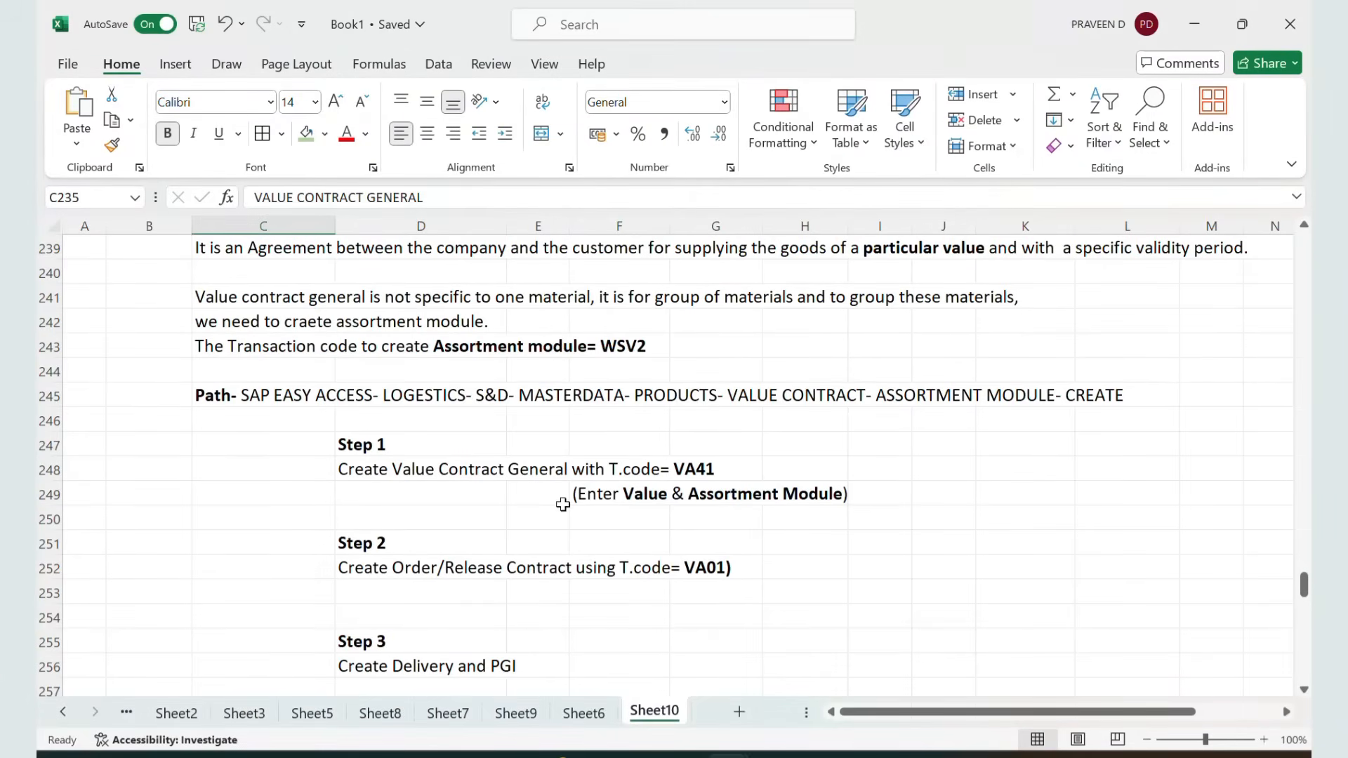
{"action": "left_click", "coordinate": [780, 350]}
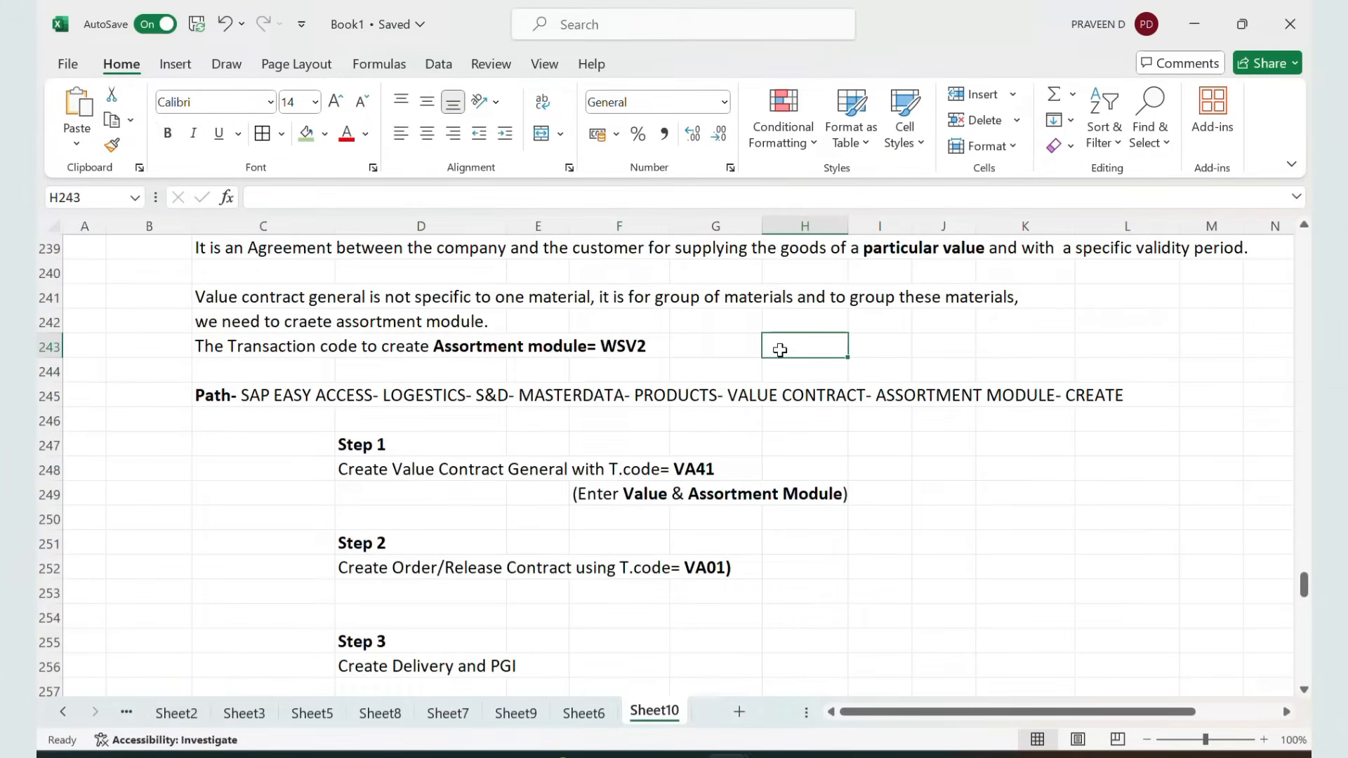
{"action": "key", "text": "ctrl+v"}
{"action": "left_click_drag", "start_coordinate": [848, 226], "coordinate": [891, 227]}
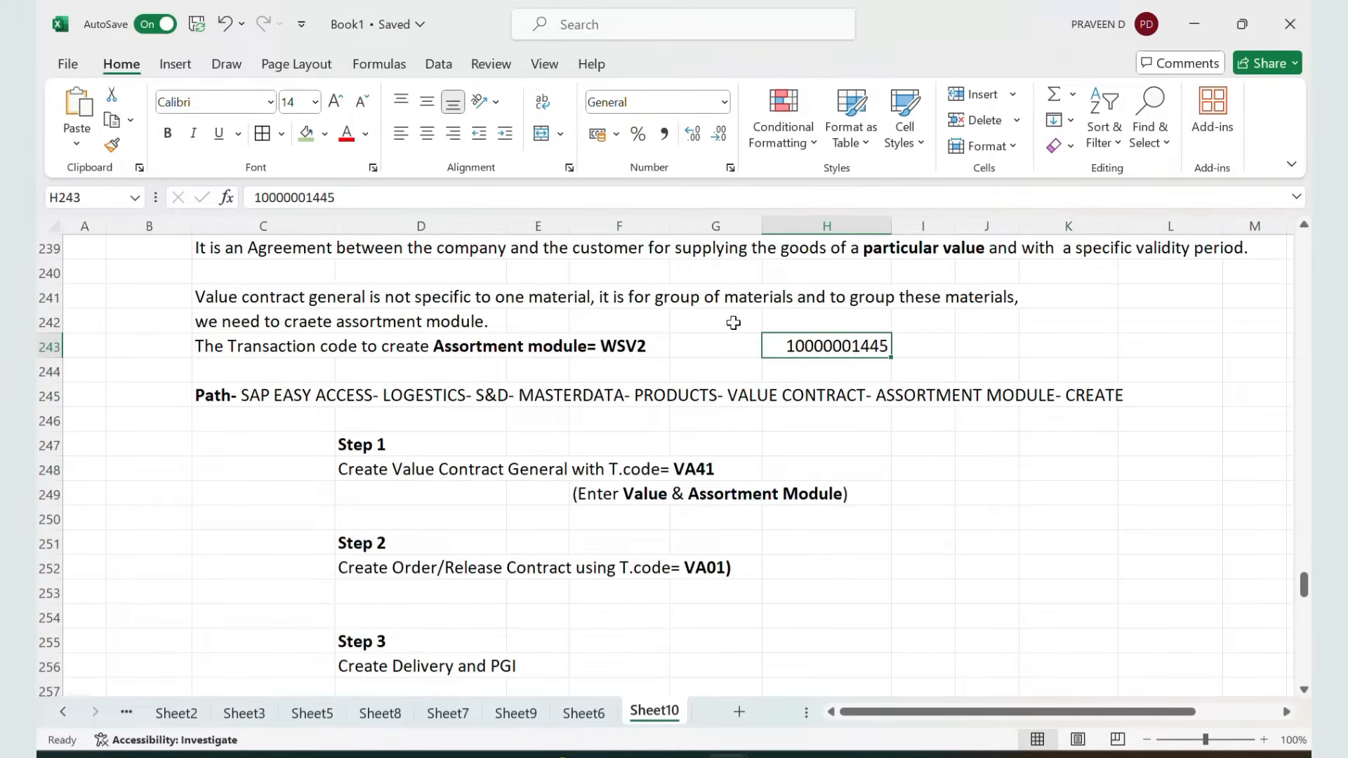
{"action": "key", "text": "ctrl+b"}
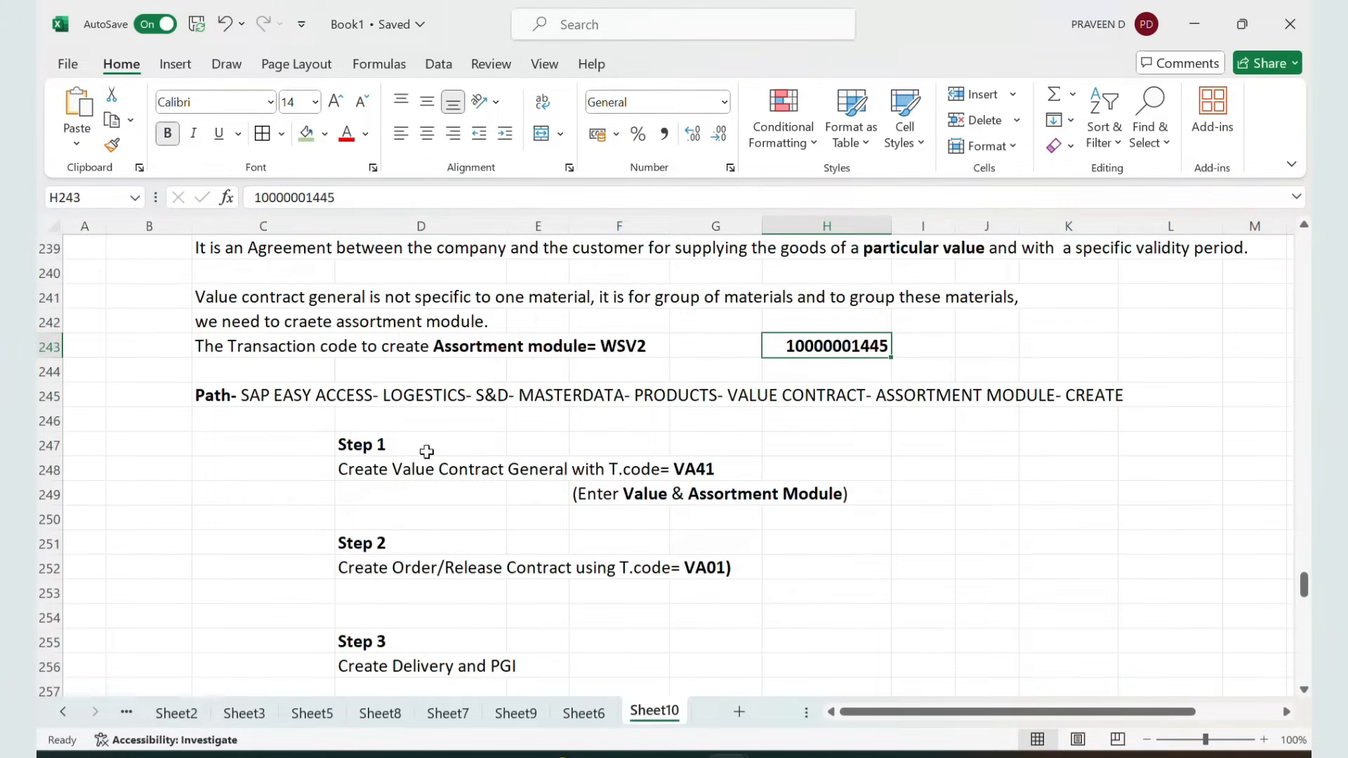
Switch back to SAP and run transaction VA41 to create a contract
{"action": "left_click", "coordinate": [342, 464]}
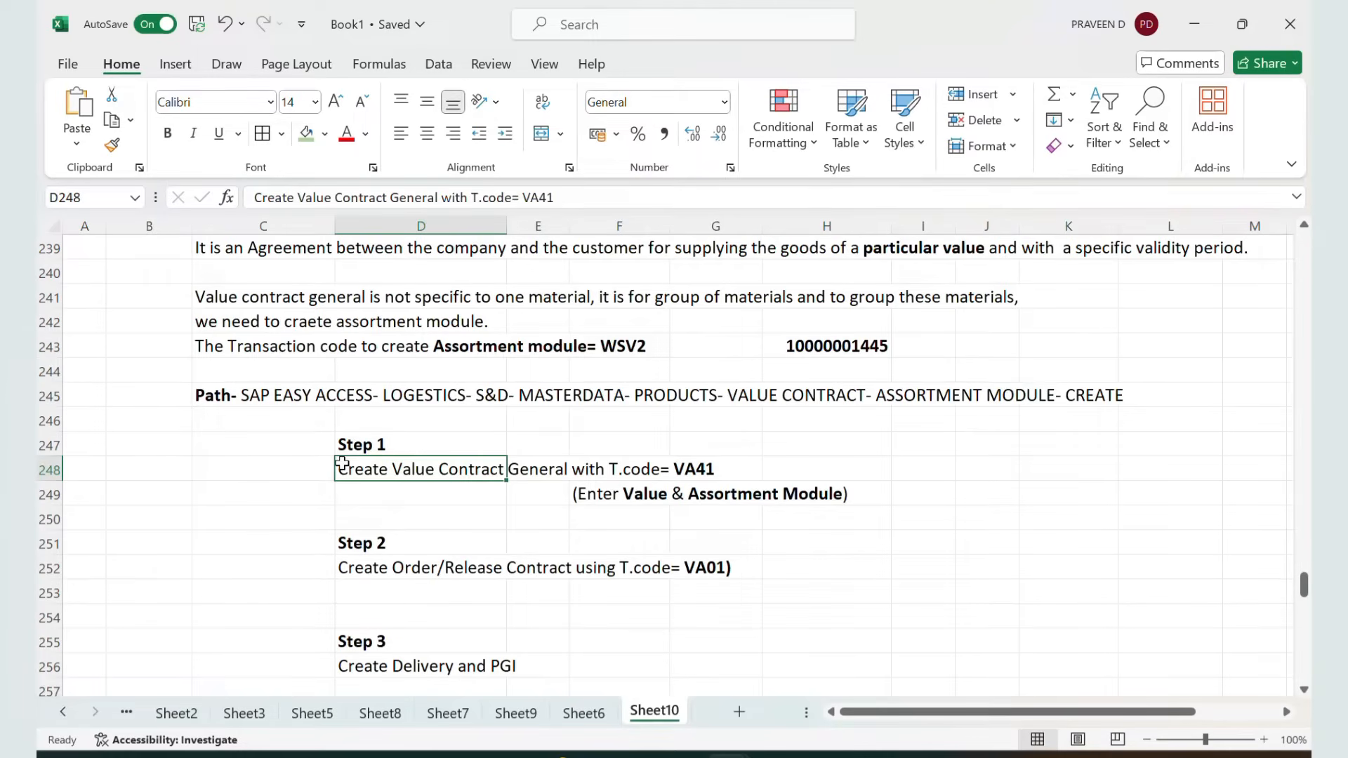
{"action": "left_click", "coordinate": [457, 351]}
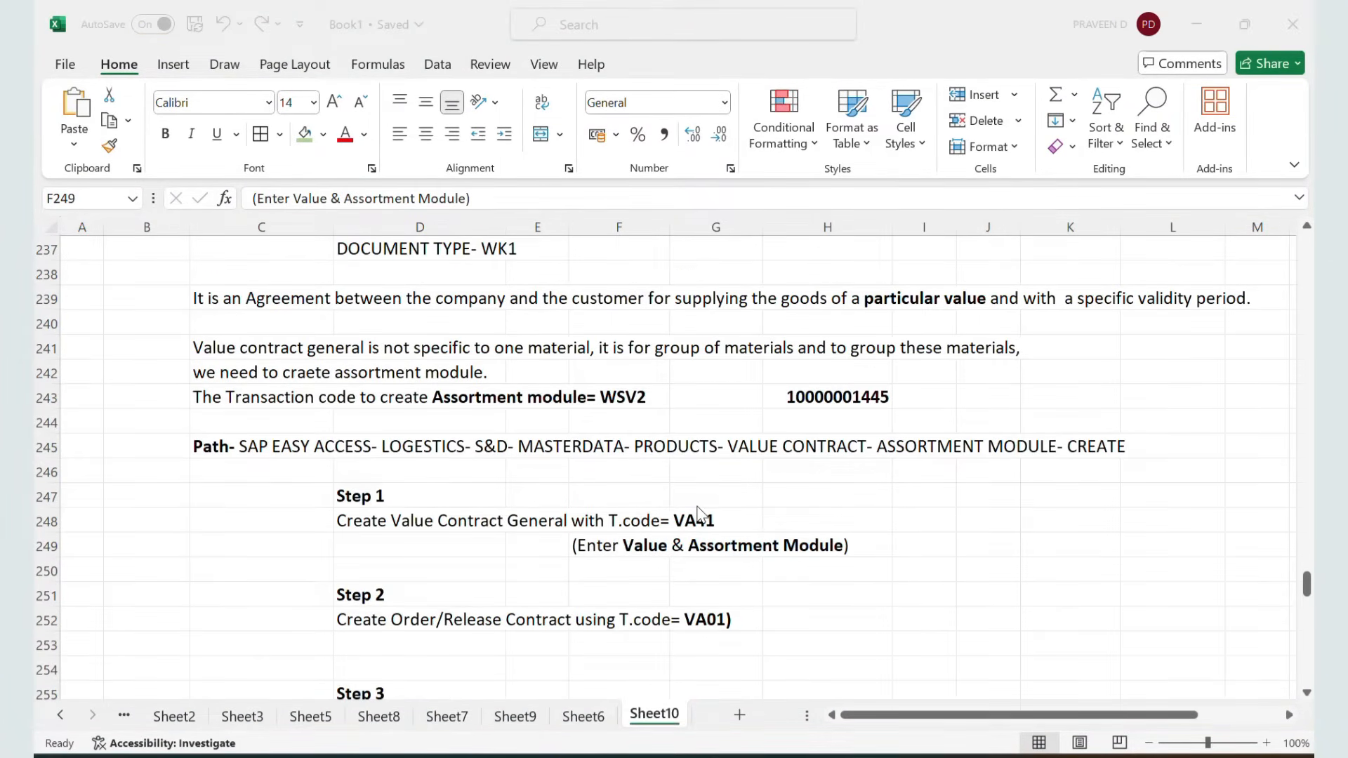
{"action": "key", "text": "alt+Tab"}
{"action": "key", "text": "alt+Tab"}
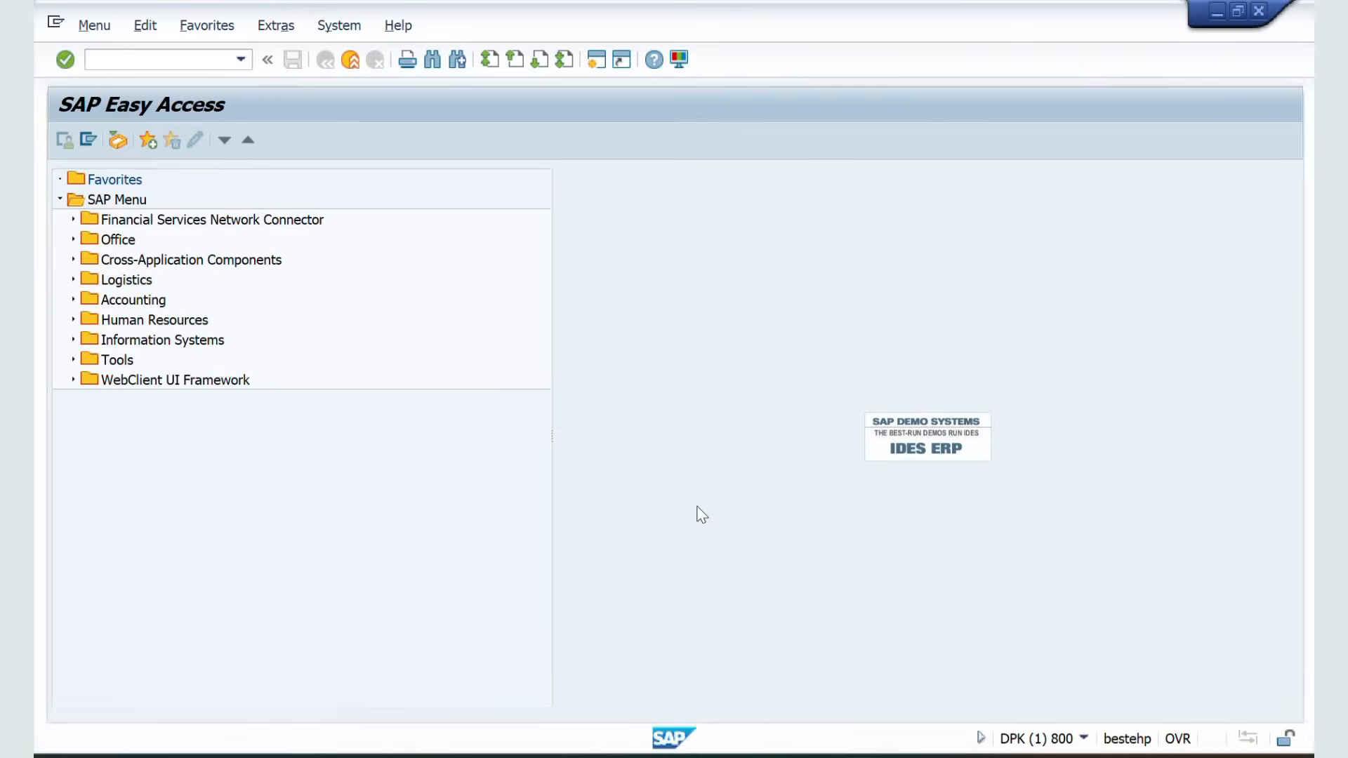
{"action": "type", "text": "VA41"}
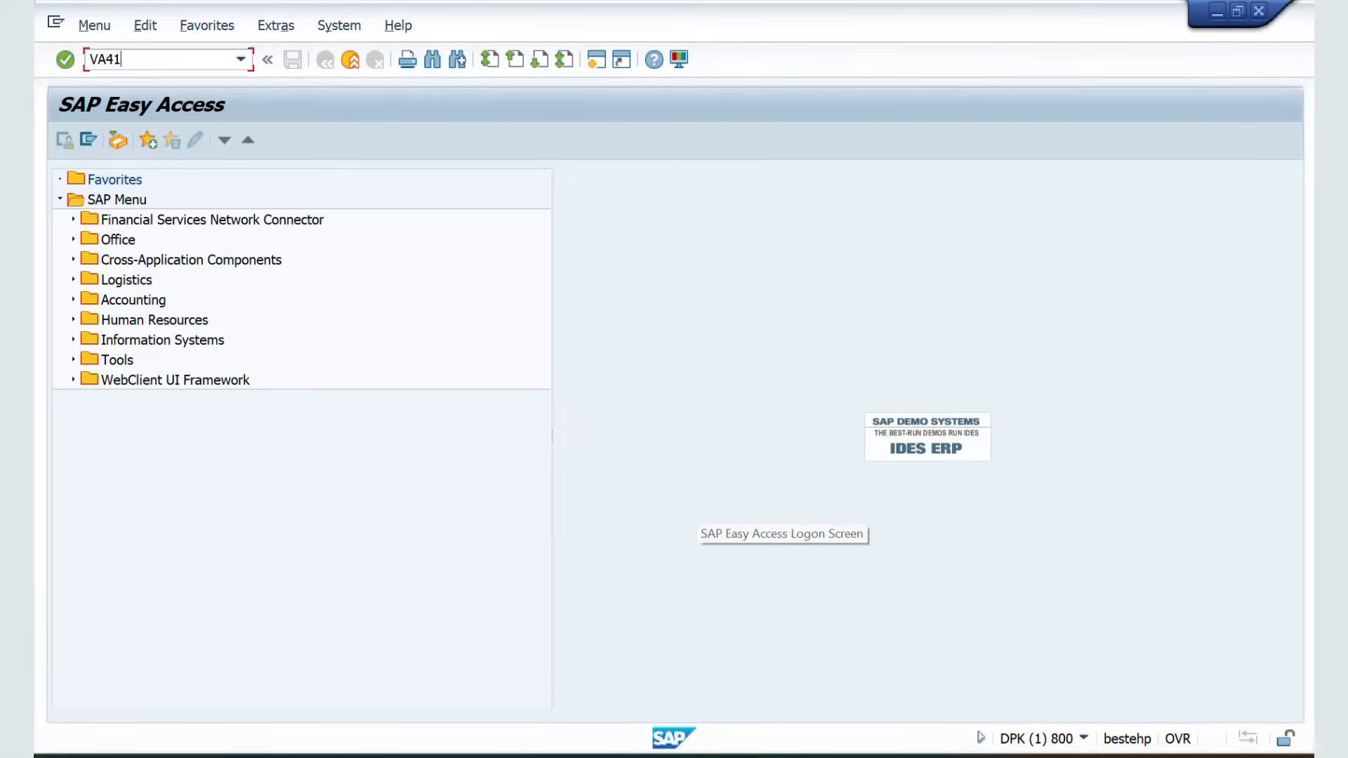
{"action": "key", "text": "Return"}
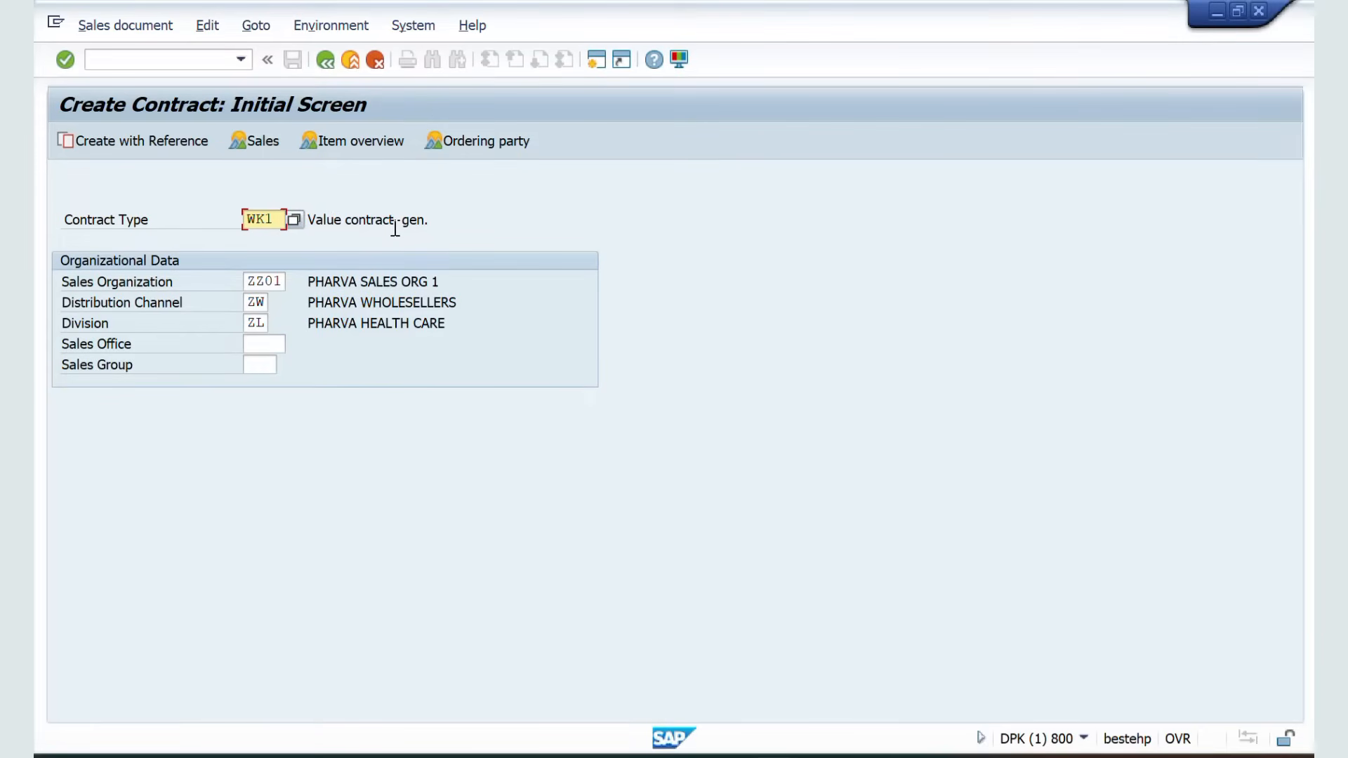
Continue with contract type WK1 in sales area ZZ01/ZW/ZL and enter the sold-to party customer from the history list
{"action": "key", "text": "Return"}
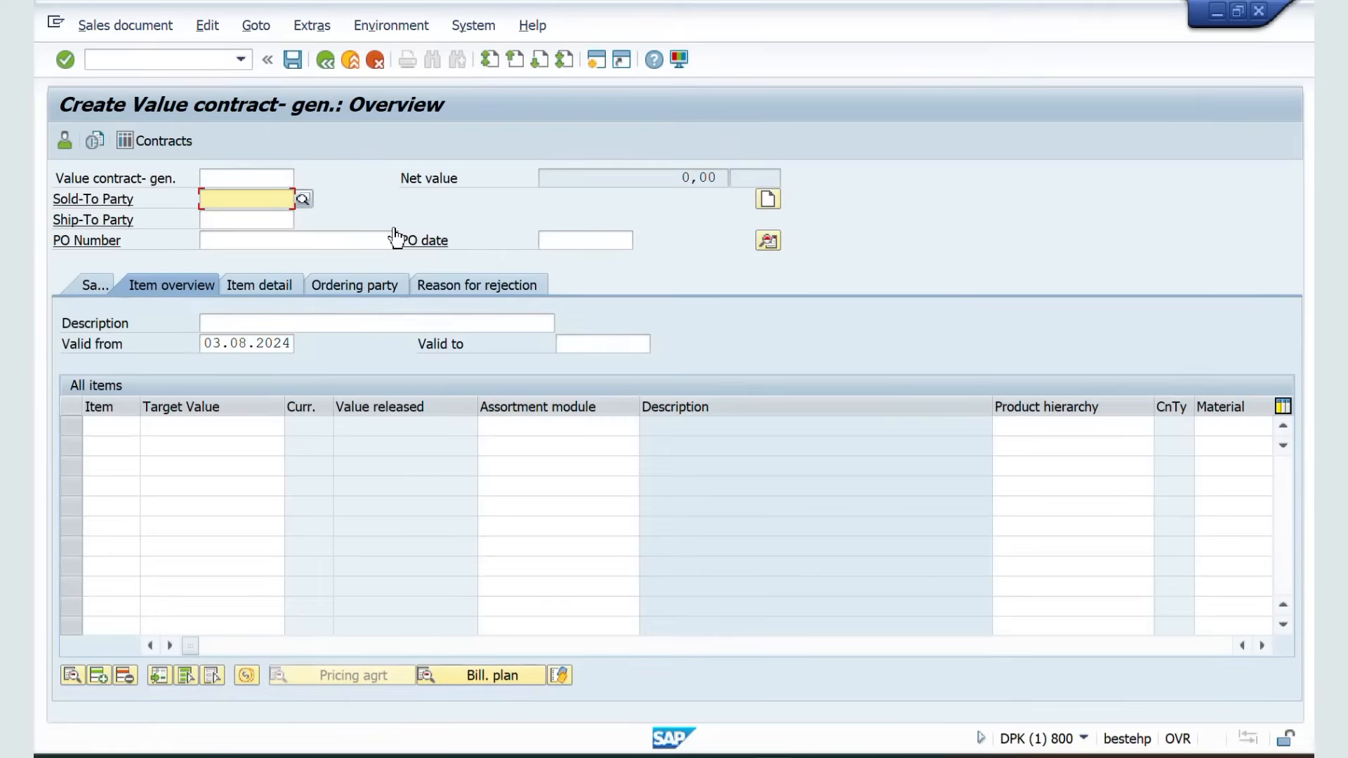
{"action": "key", "text": "Down"}
{"action": "key", "text": "Return"}
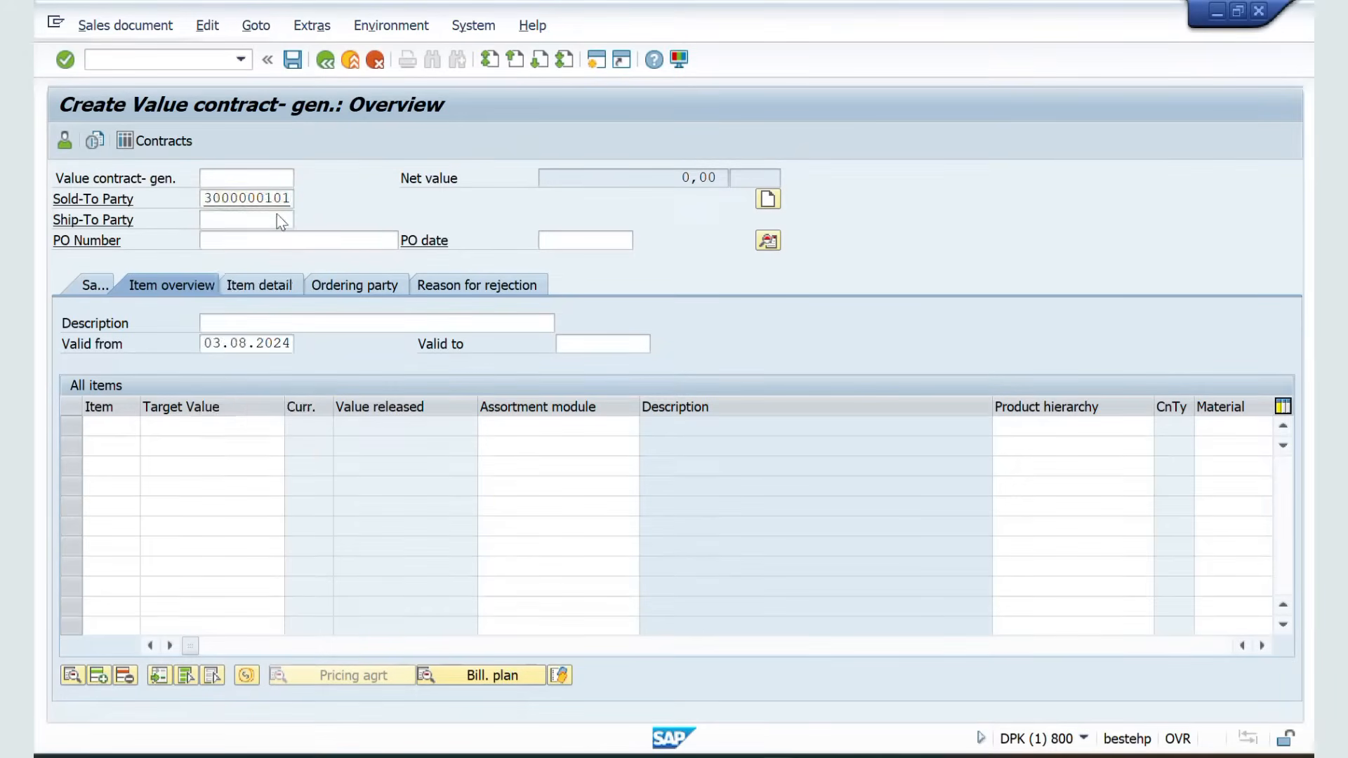
{"action": "key", "text": "Return"}
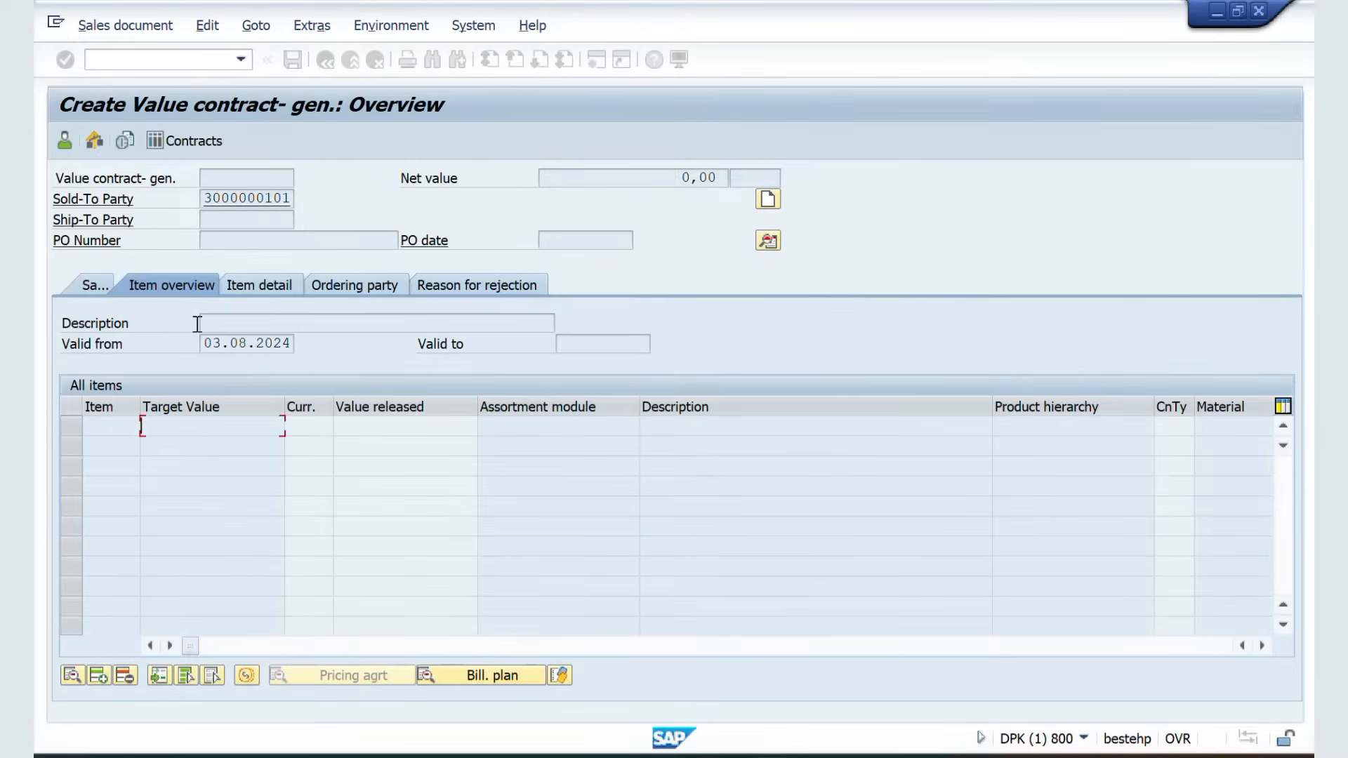
{"action": "left_click", "coordinate": [79, 288]}
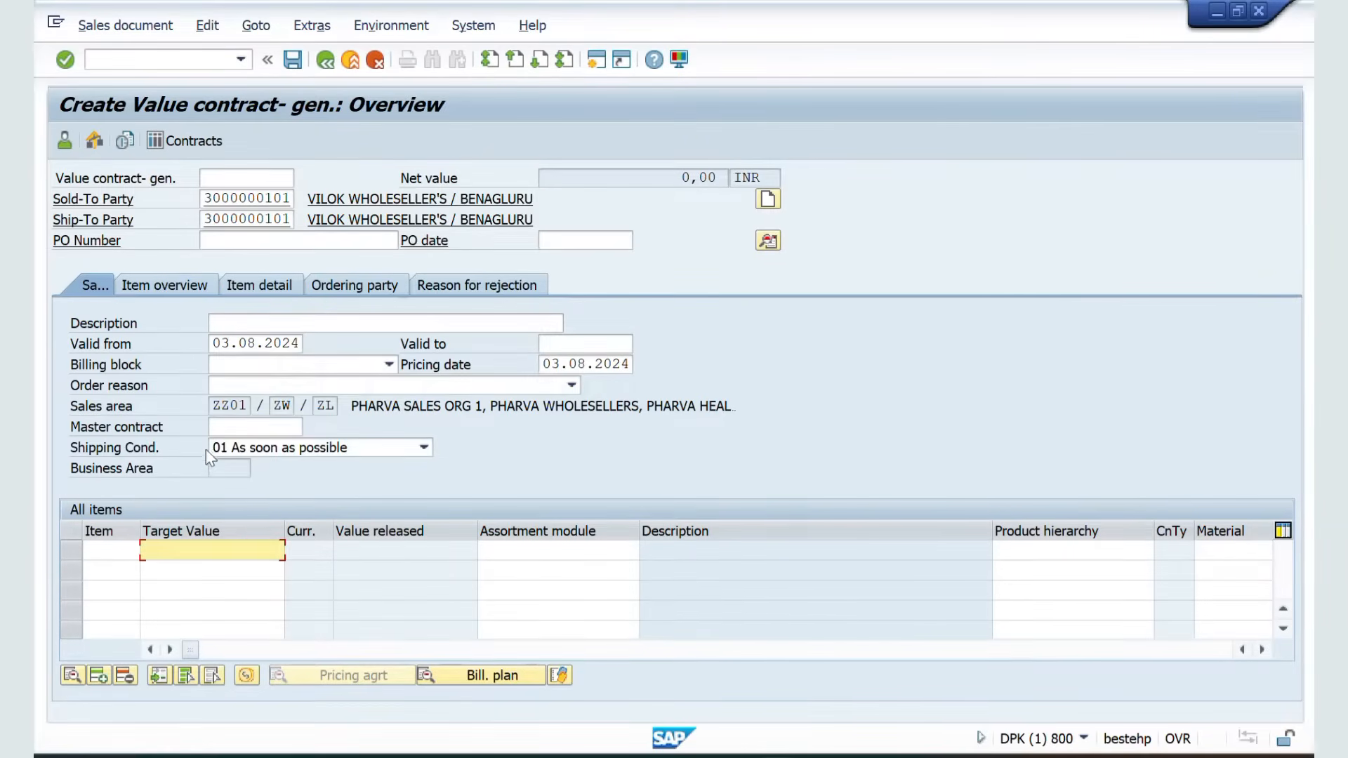
Add a contract item with target value 25000 and material 50065624
{"action": "type", "text": "2"}
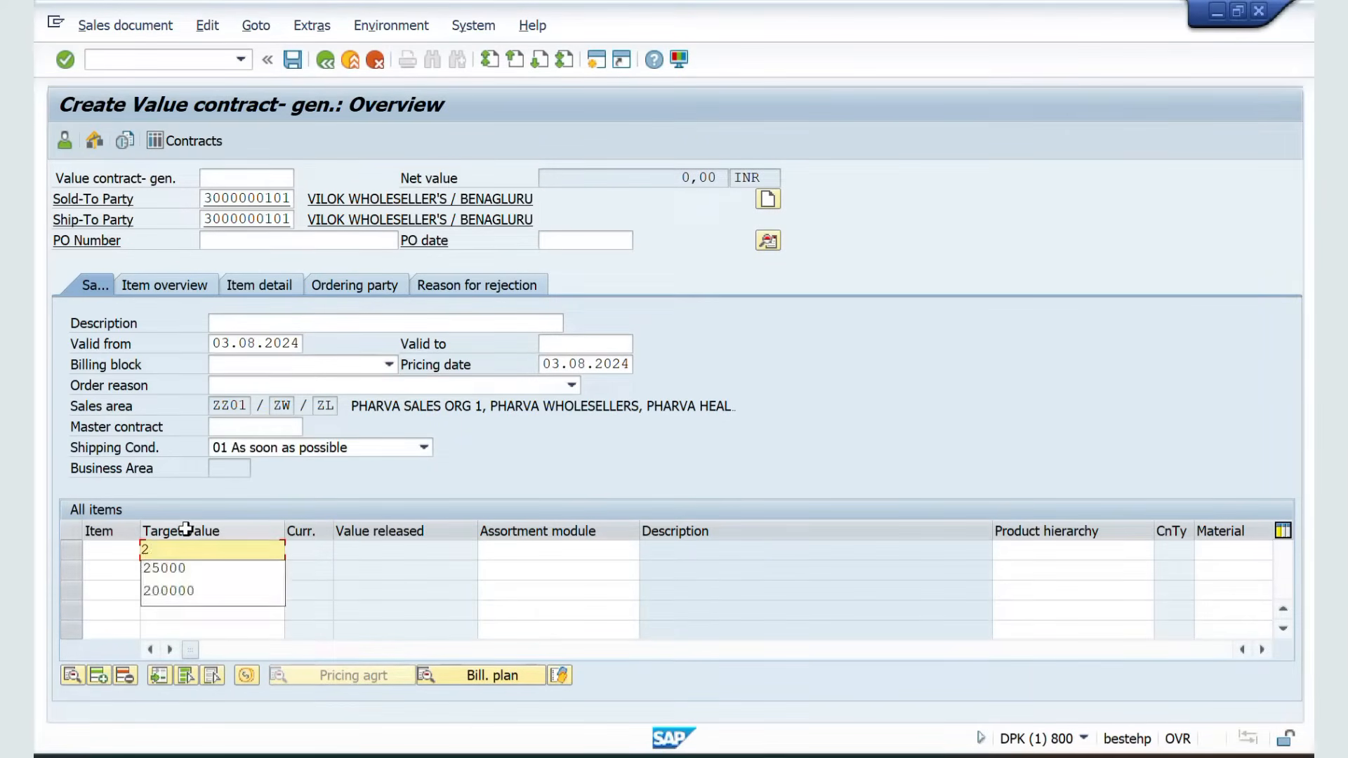
{"action": "type", "text": "5000"}
{"action": "key", "text": "Return"}
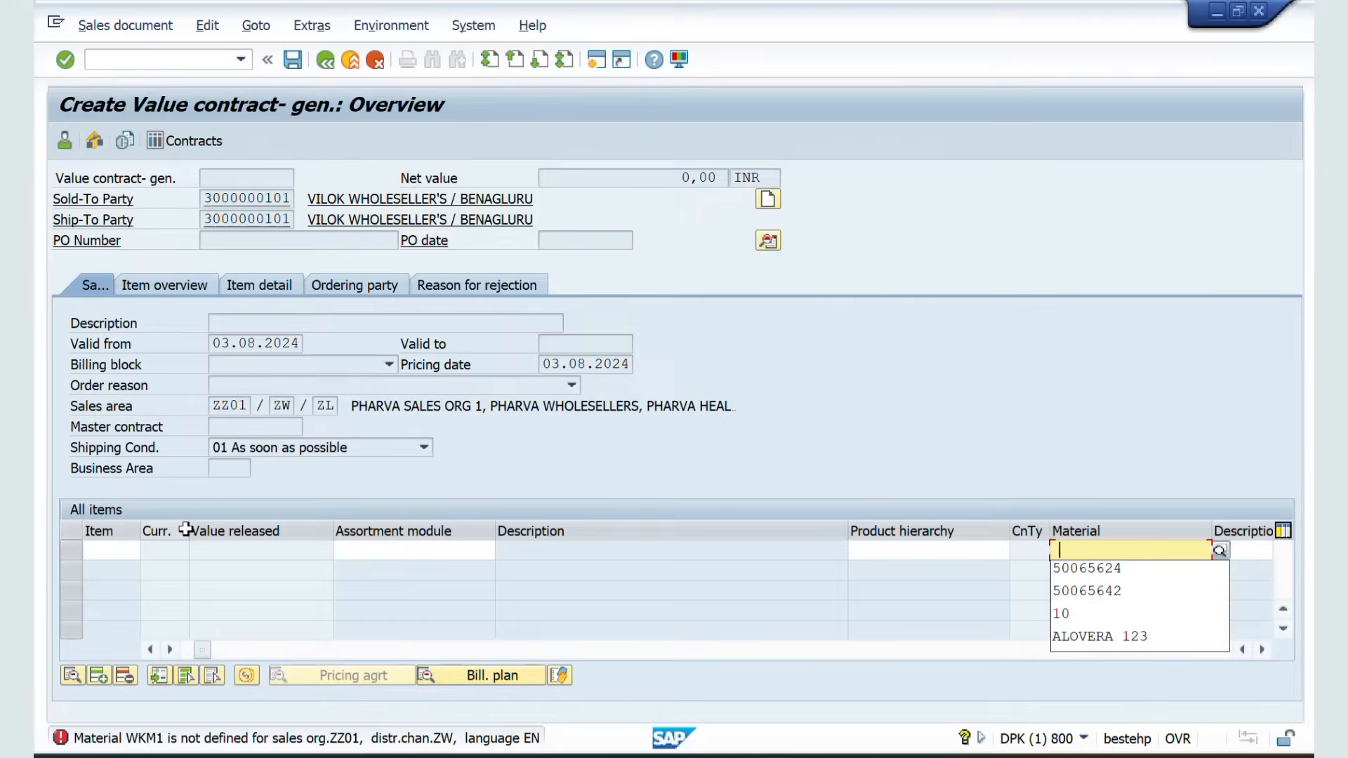
{"action": "key", "text": "Down"}
{"action": "key", "text": "Return"}
{"action": "key", "text": "Return"}
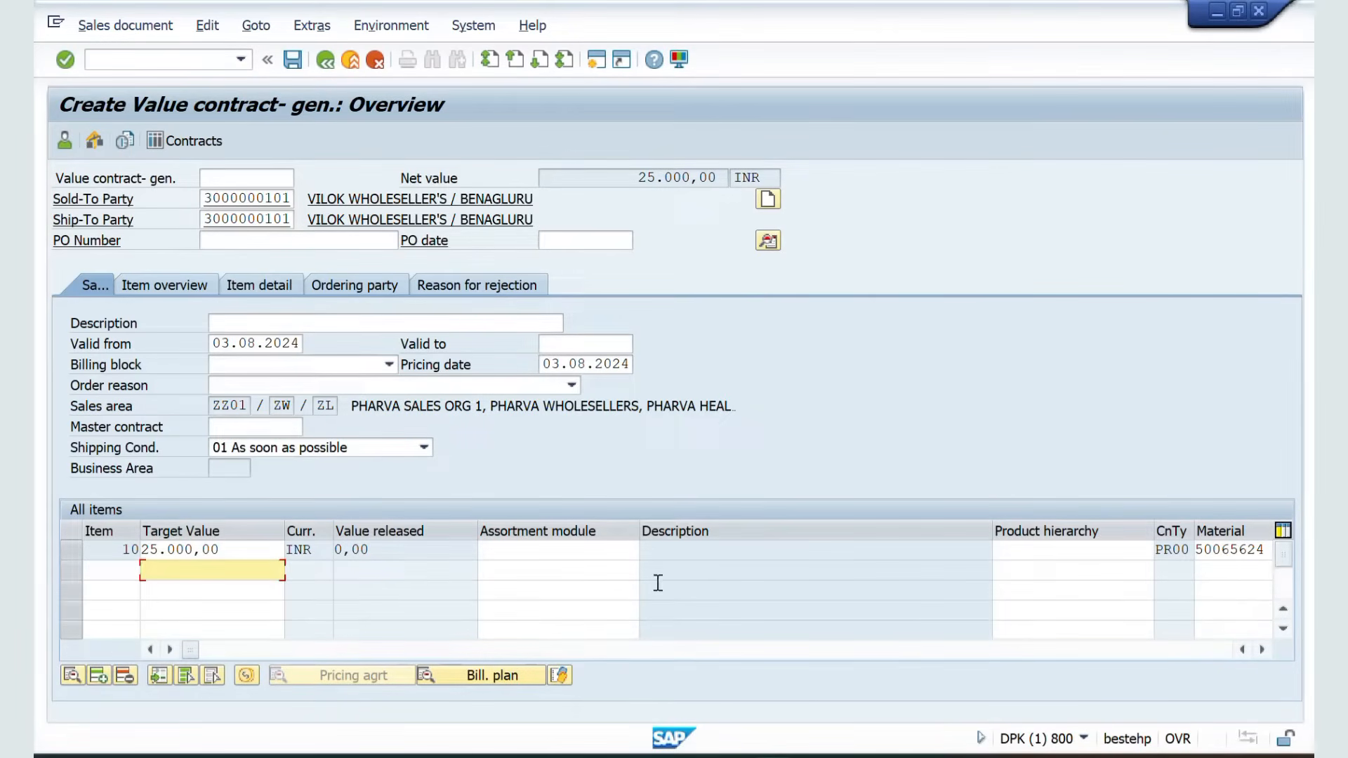
{"action": "left_click", "coordinate": [491, 551]}
{"action": "key", "text": "alt+Tab"}
{"action": "key", "text": "alt+Tab"}
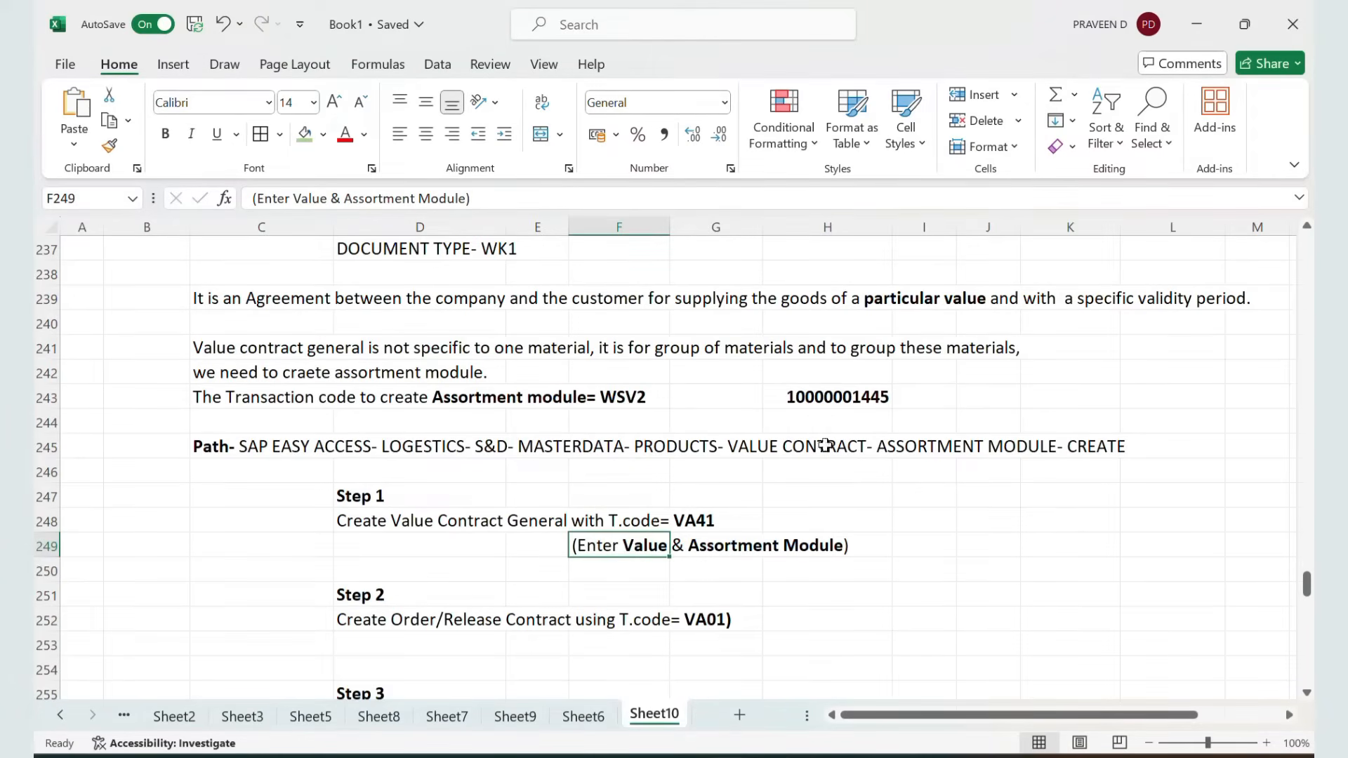
{"action": "left_click", "coordinate": [801, 398]}
{"action": "key", "text": "ctrl+c"}
{"action": "key", "text": "alt+Tab"}
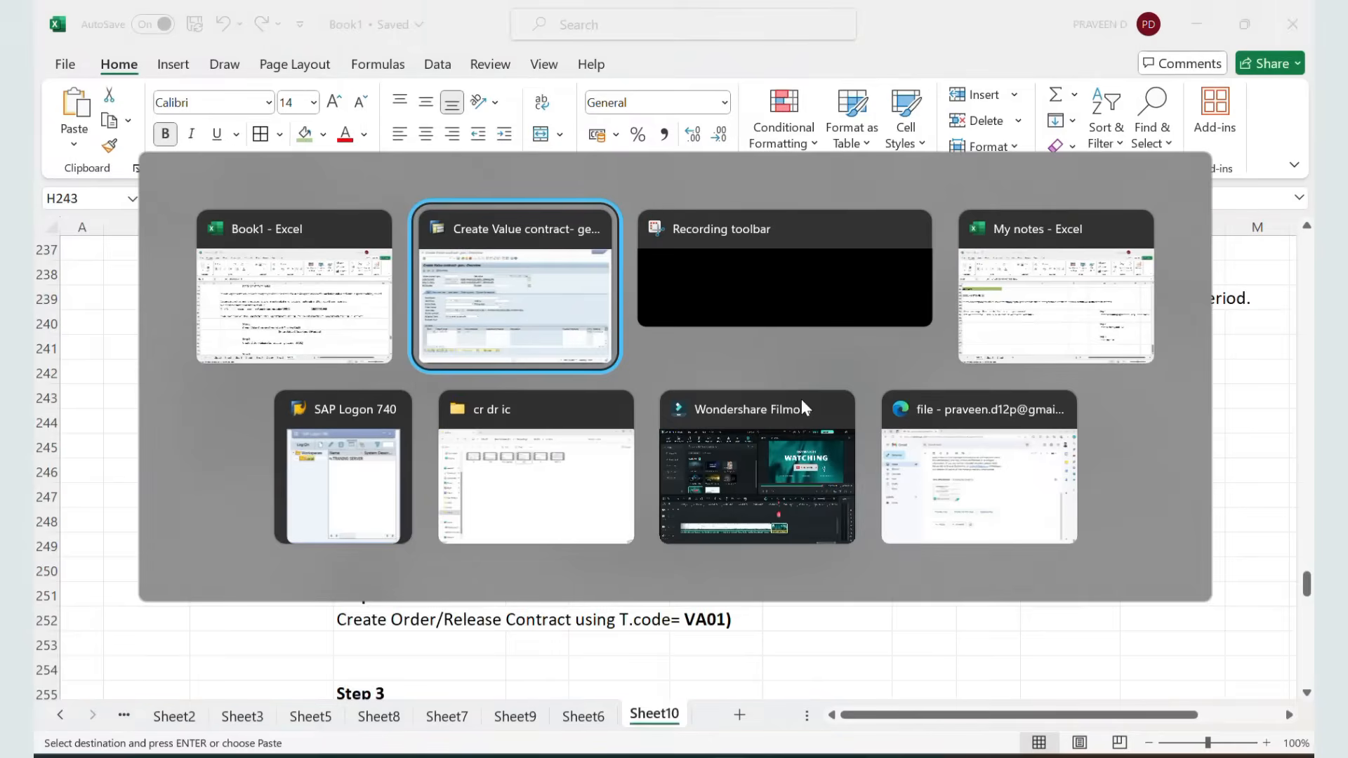
{"action": "left_click", "coordinate": [573, 556]}
{"action": "key", "text": "ctrl+v"}
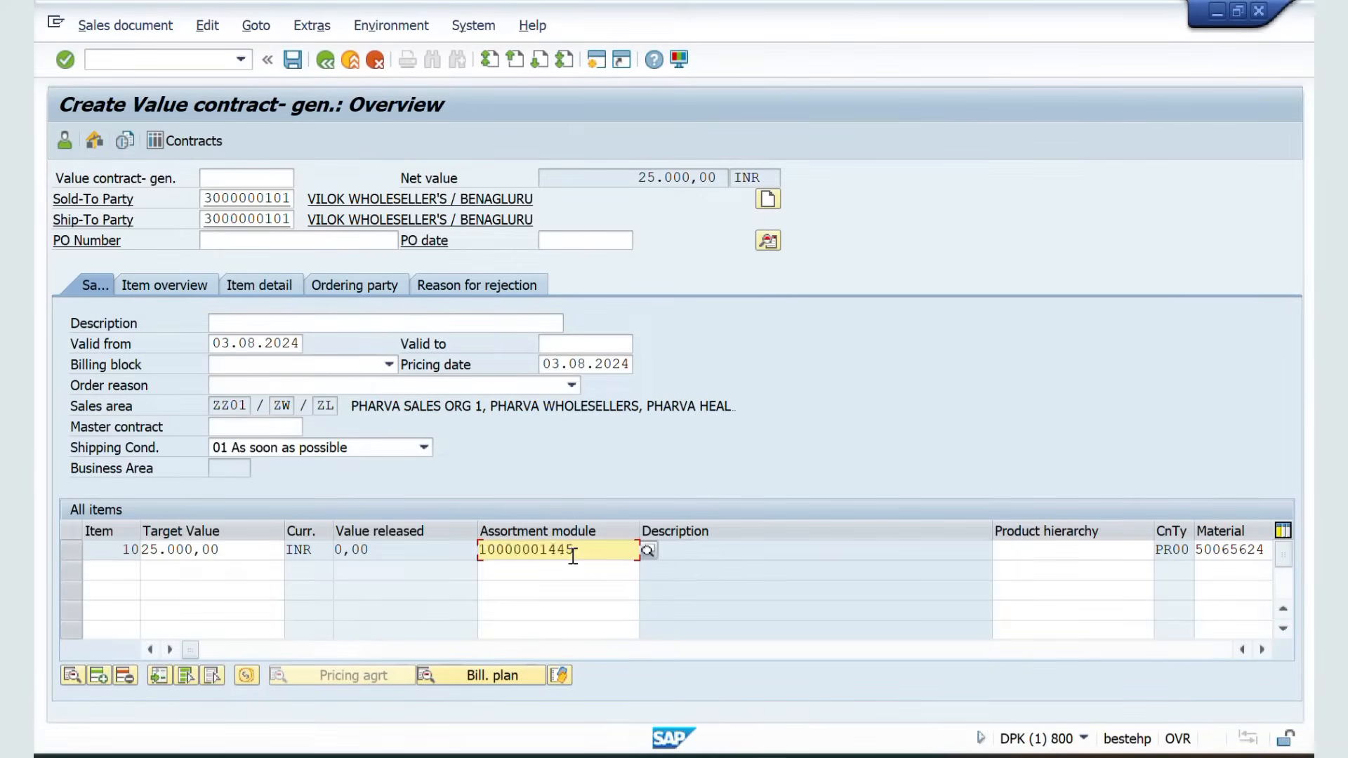
{"action": "key", "text": "Return"}
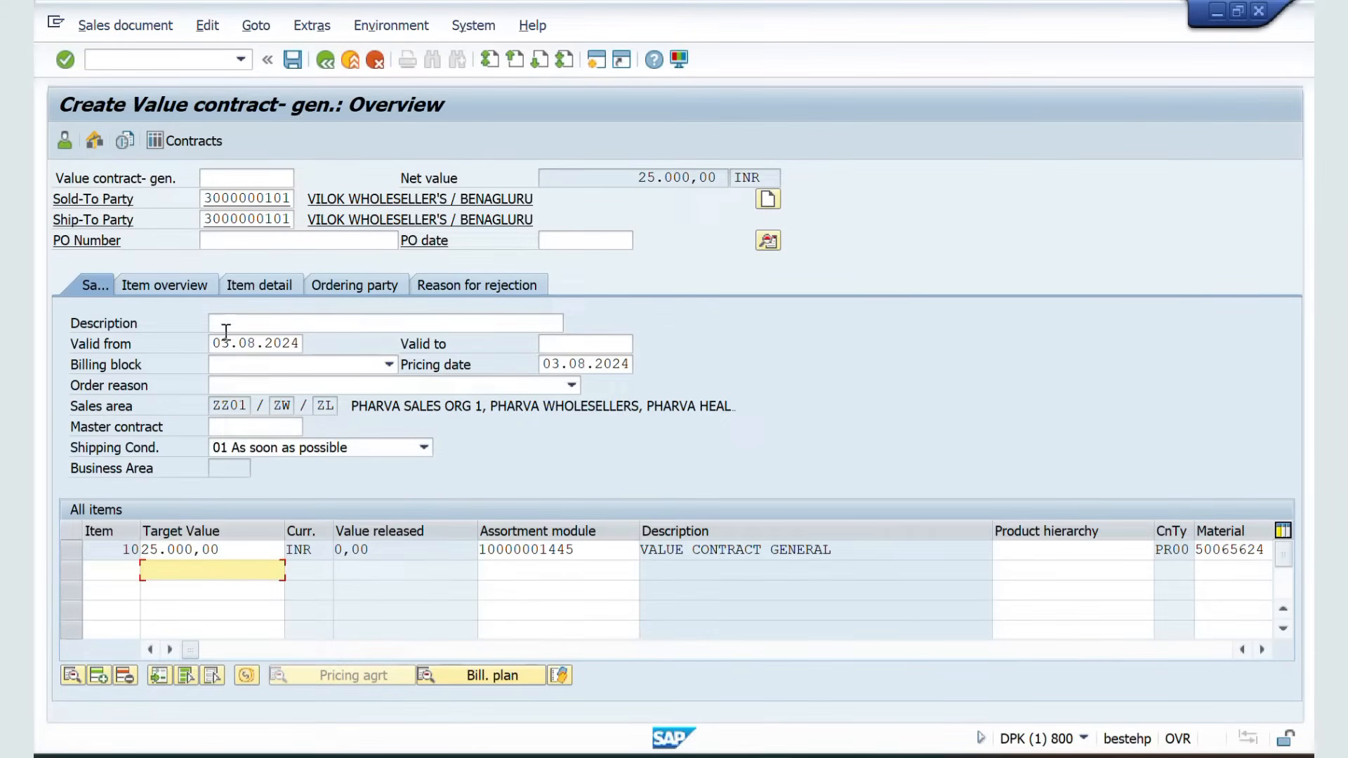
Set the contract's valid-to date to 31.08.2024 using the calendar
{"action": "left_click", "coordinate": [553, 339]}
{"action": "left_click", "coordinate": [643, 344]}
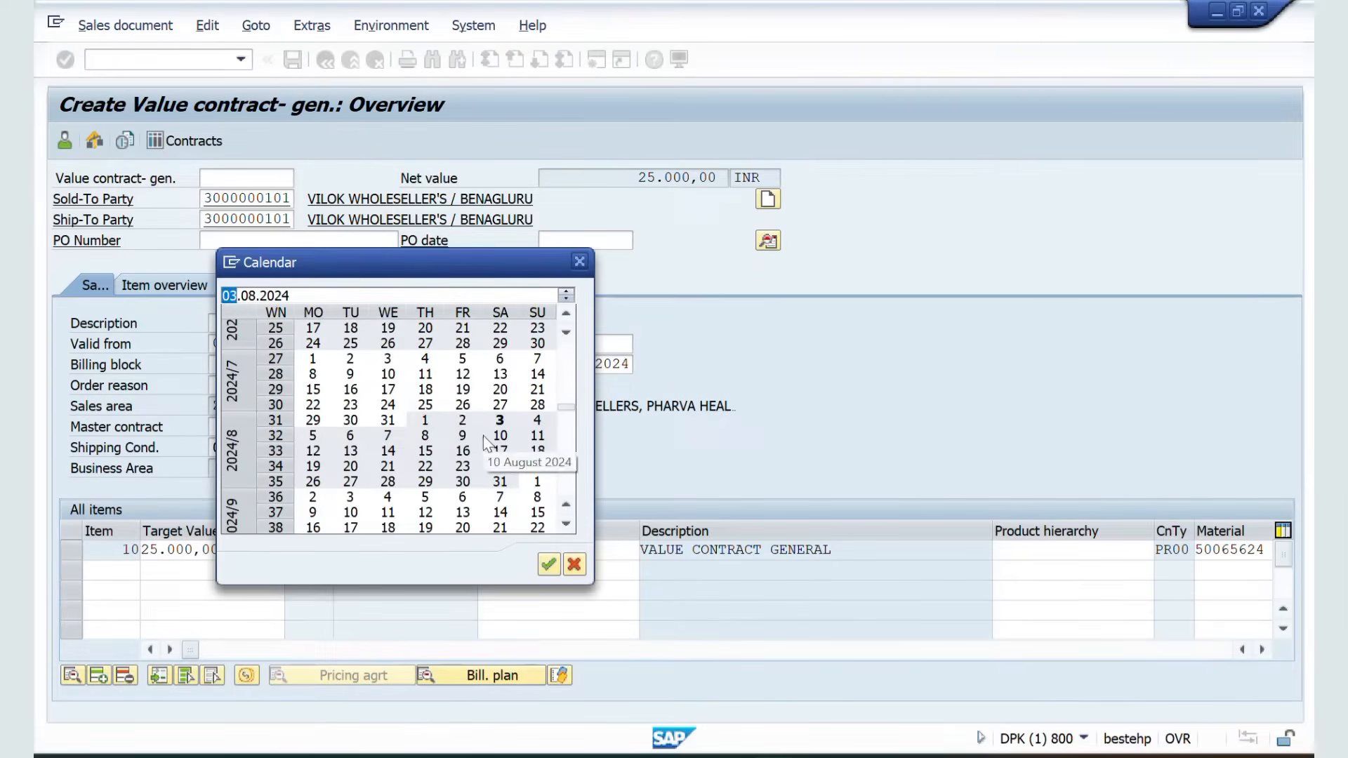
{"action": "left_click", "coordinate": [500, 483]}
{"action": "left_click", "coordinate": [500, 483]}
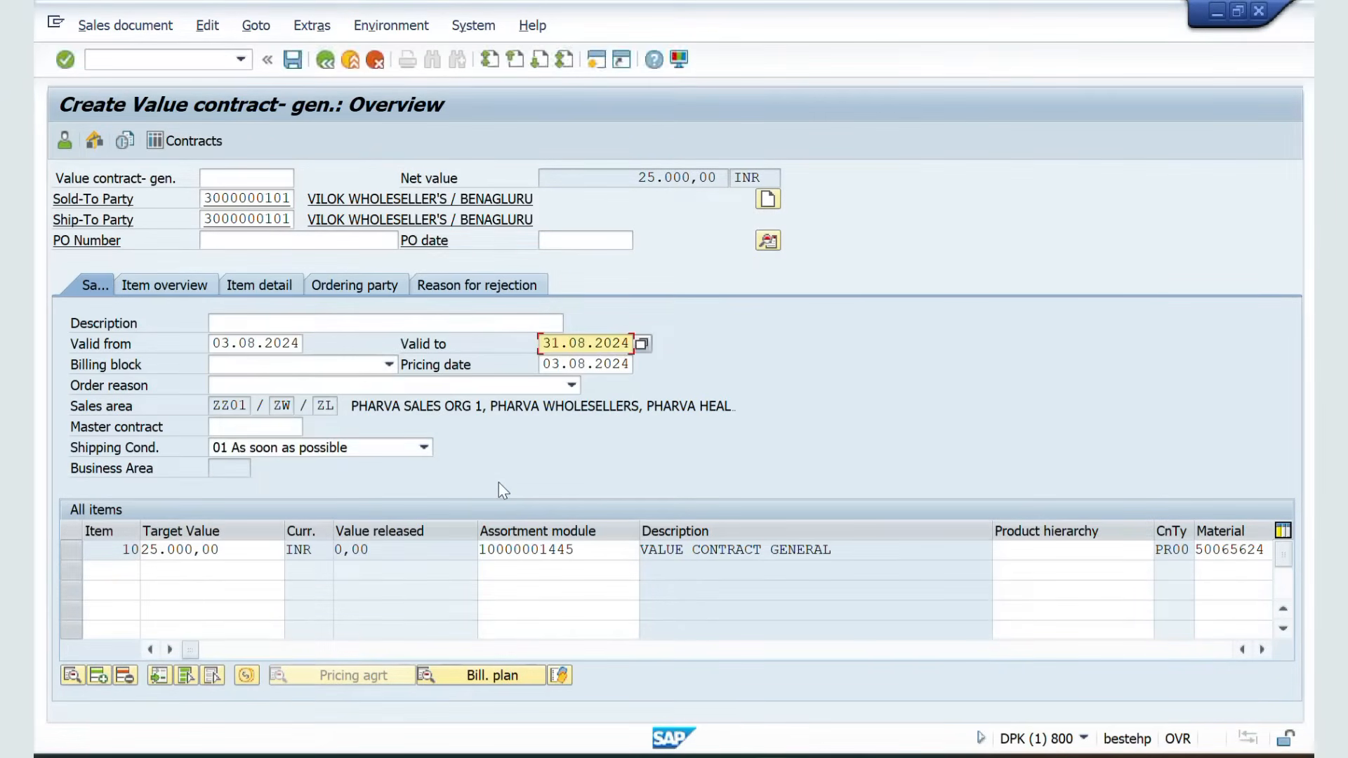
Save the value contract and open the details of the status message
{"action": "left_click", "coordinate": [207, 25]}
{"action": "left_click", "coordinate": [271, 309]}
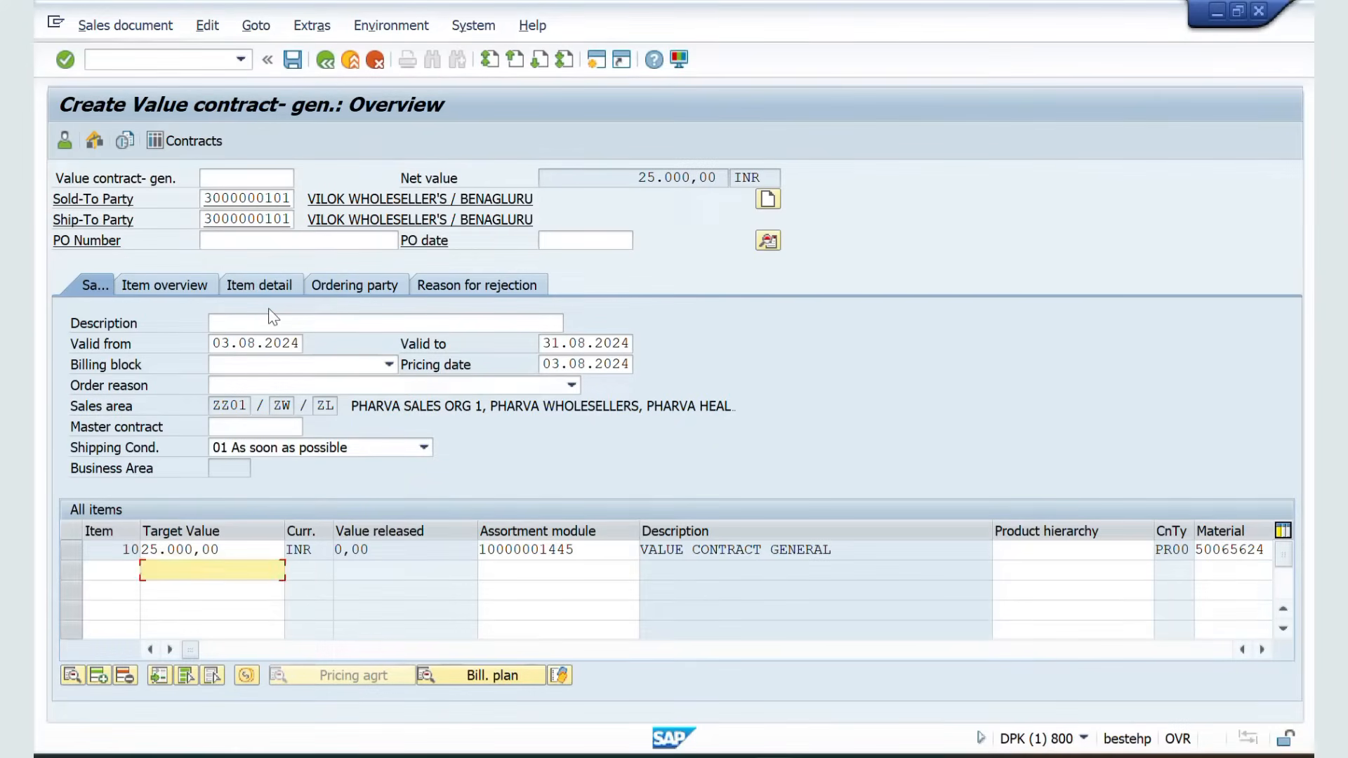
{"action": "left_click", "coordinate": [293, 60]}
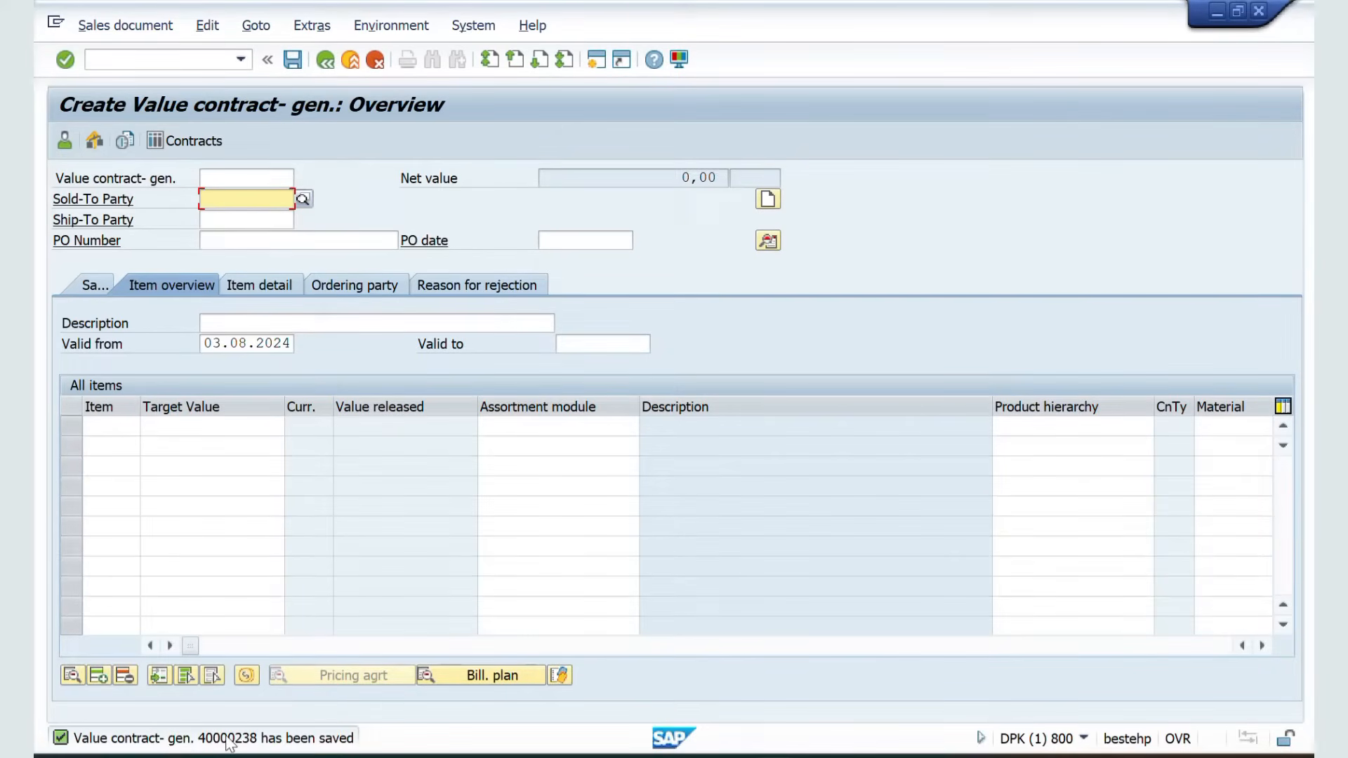
{"action": "left_click", "coordinate": [226, 739]}
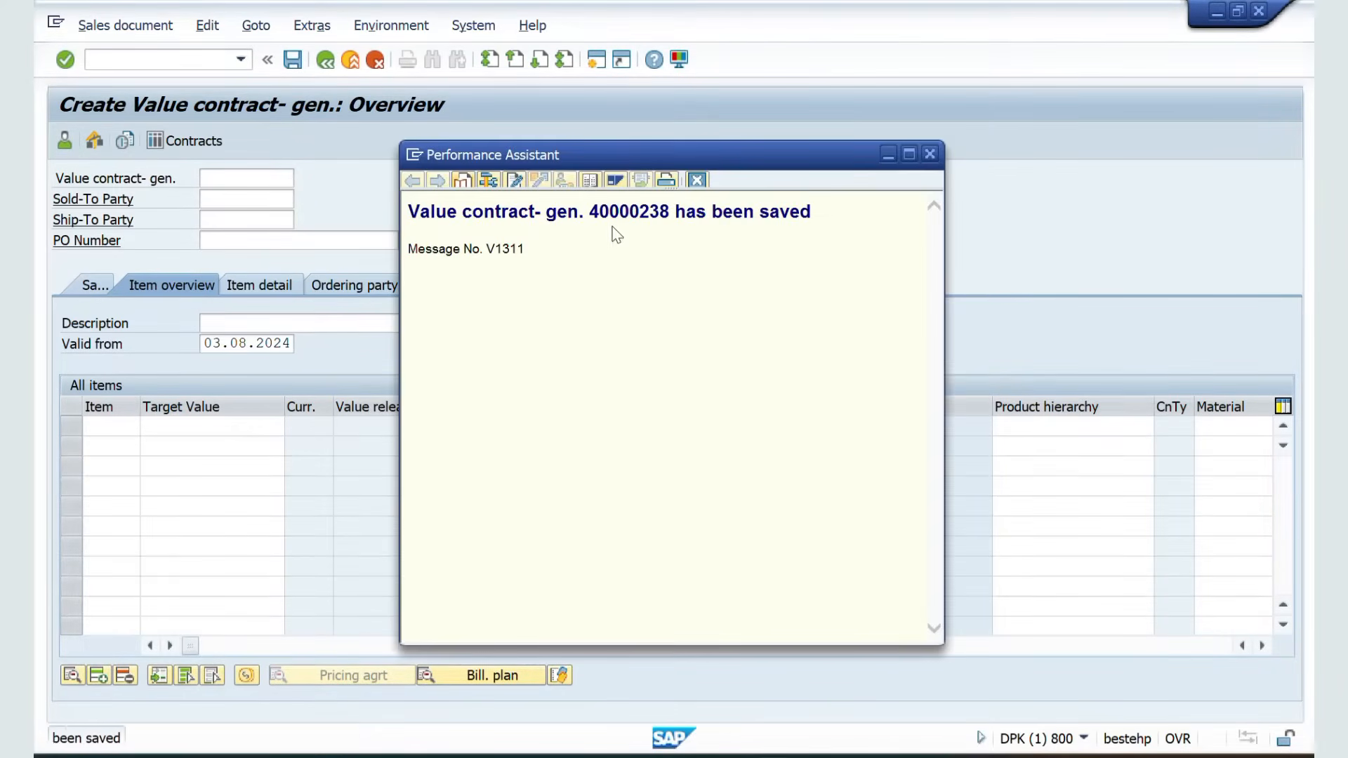
Copy contract number 40000238 from the message and paste it into the Excel notes beside Step 1, widening the column
{"action": "double_click", "coordinate": [624, 220]}
{"action": "key", "text": "ctrl+c"}
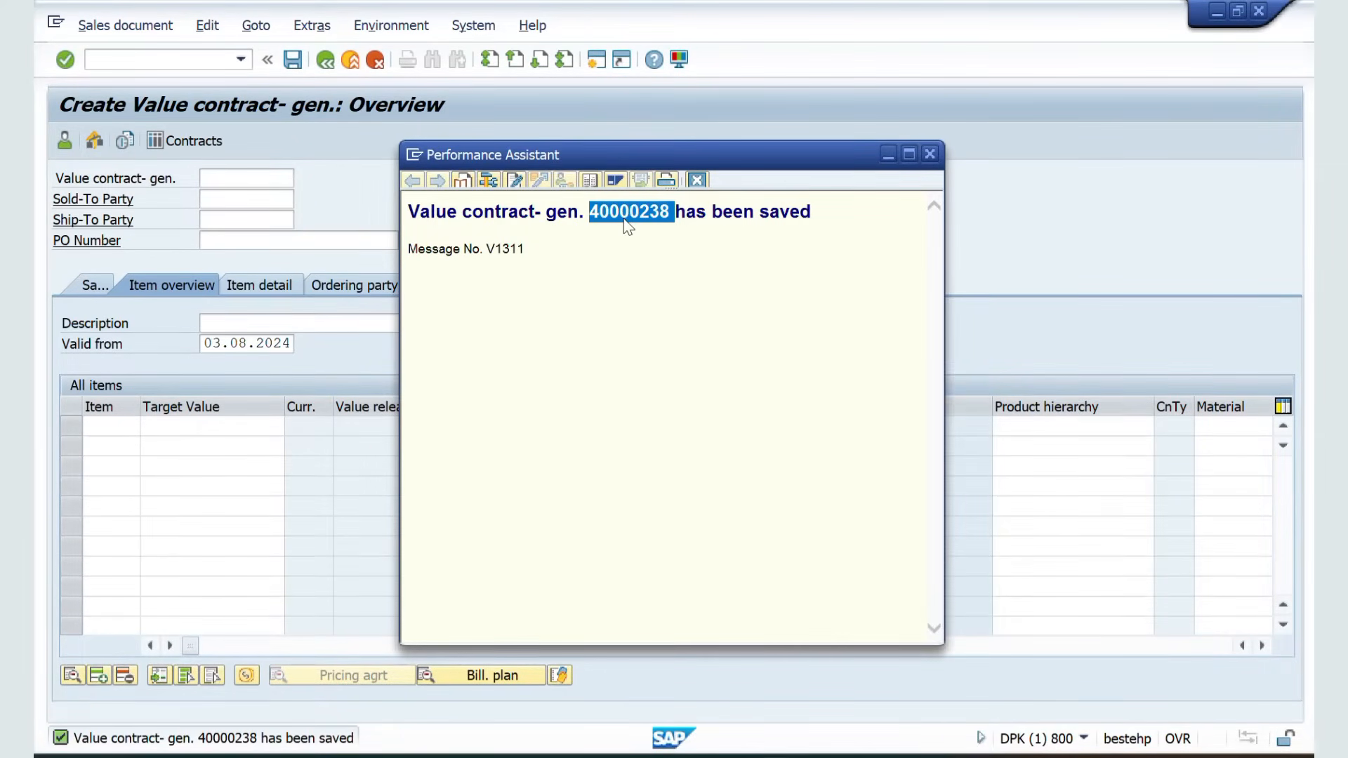
{"action": "key", "text": "alt+Tab"}
{"action": "key", "text": "Tab"}
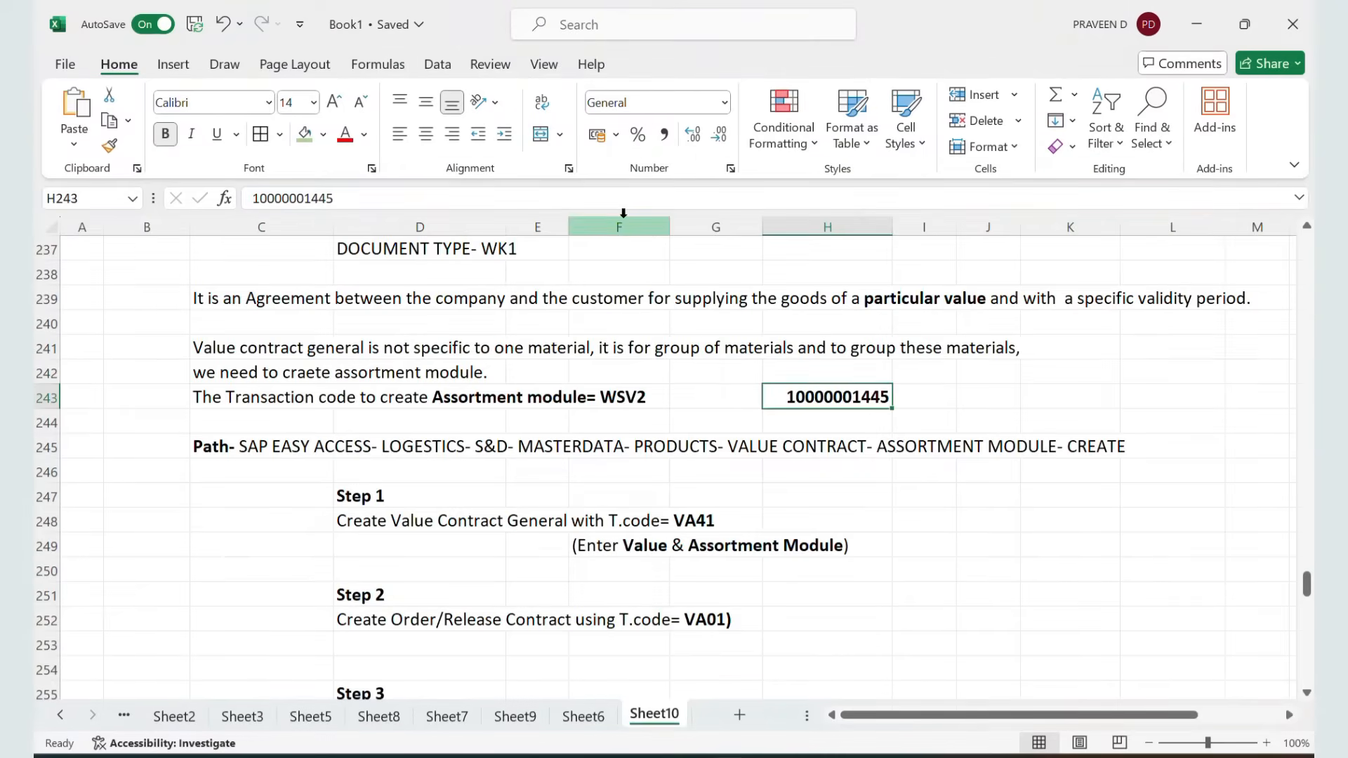
{"action": "left_click", "coordinate": [928, 525]}
{"action": "key", "text": "ctrl+v"}
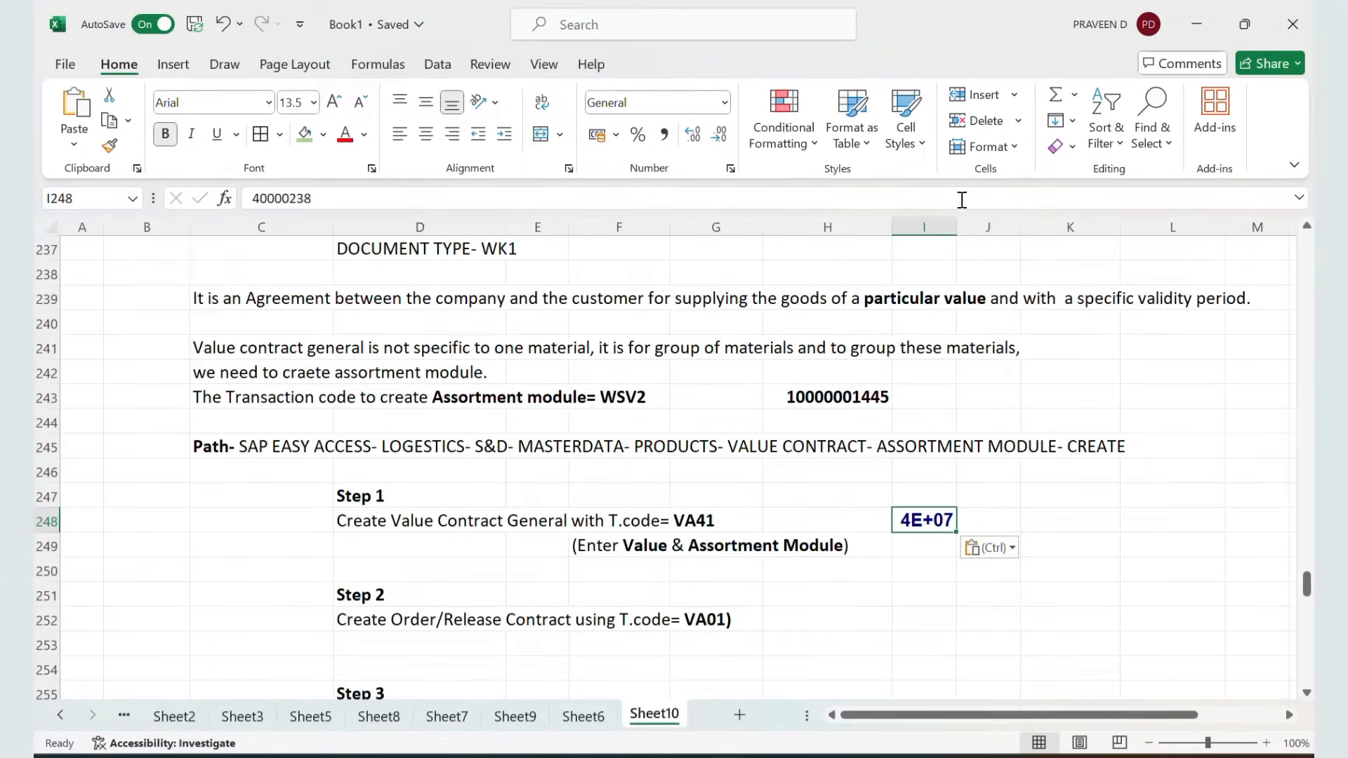
{"action": "left_click_drag", "start_coordinate": [958, 225], "coordinate": [986, 227]}
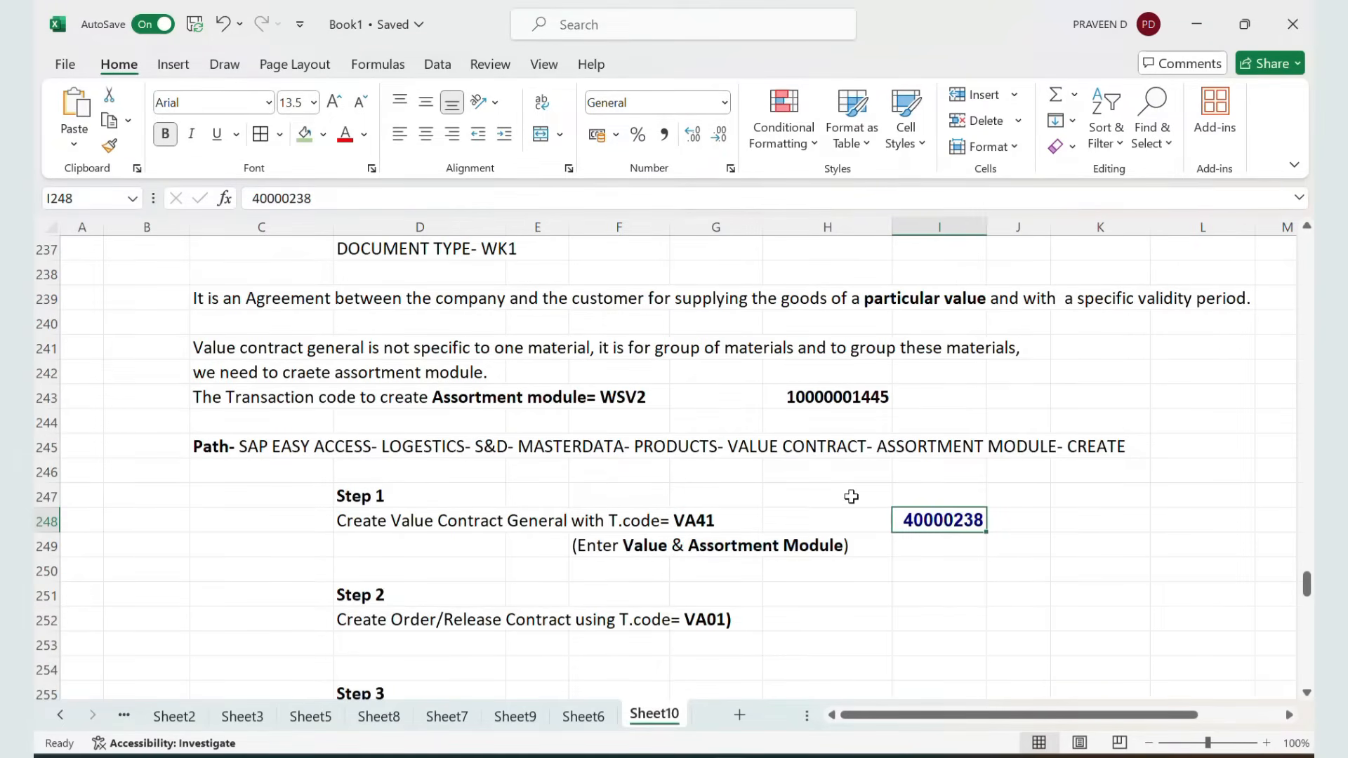
Start a standard order with reference to contract 40000238 and open the contract's item selection
{"action": "scroll", "coordinate": [716, 583], "scroll_direction": "down", "scroll_amount": 1}
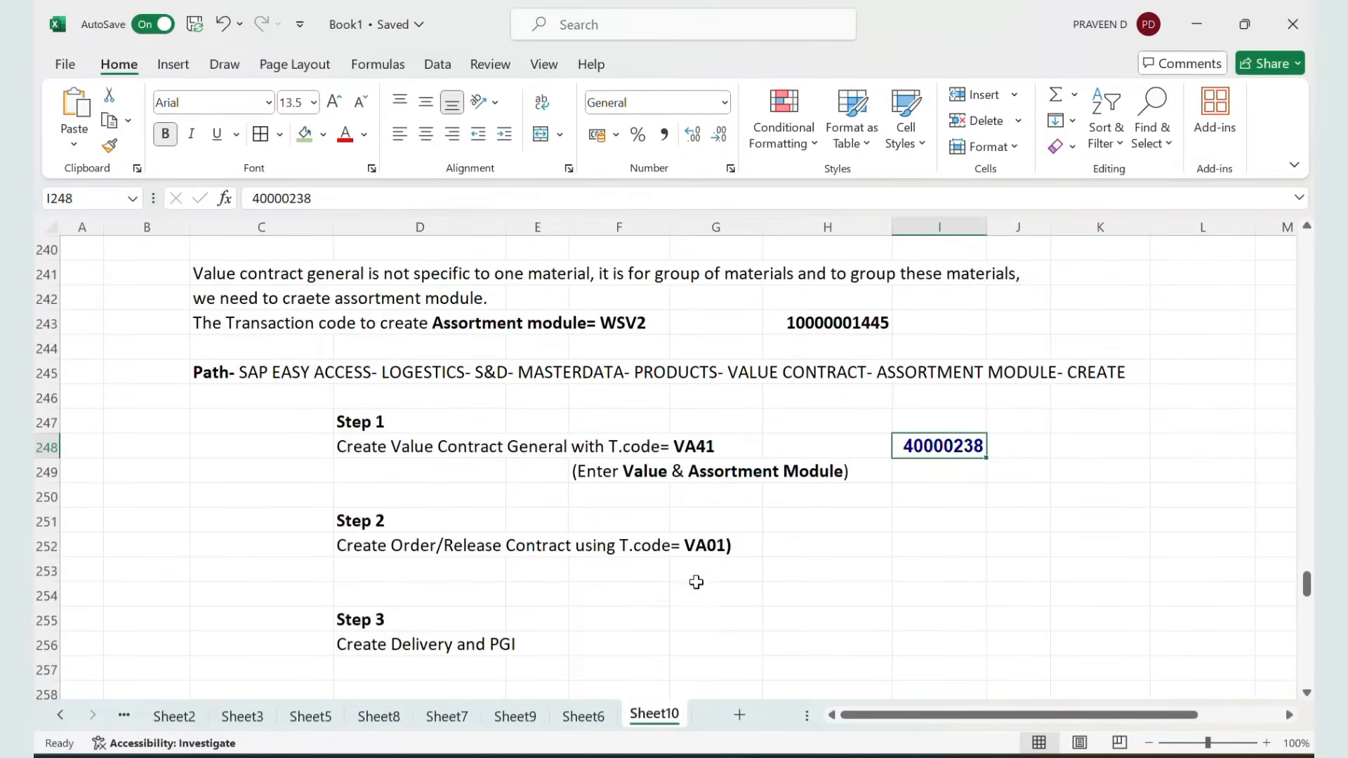
{"action": "left_click", "coordinate": [369, 545]}
{"action": "key", "text": "alt+Tab"}
{"action": "key", "text": "alt+Tab"}
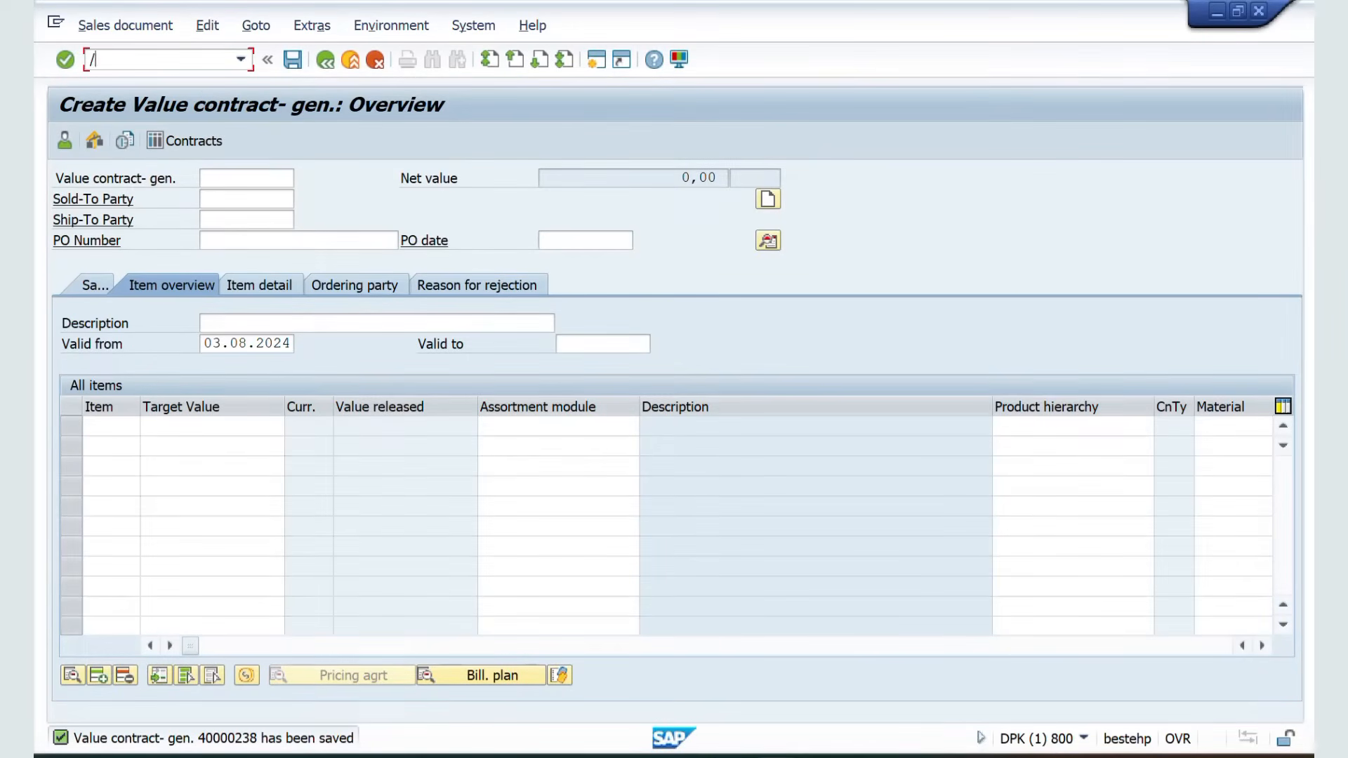
{"action": "key", "text": "Return"}
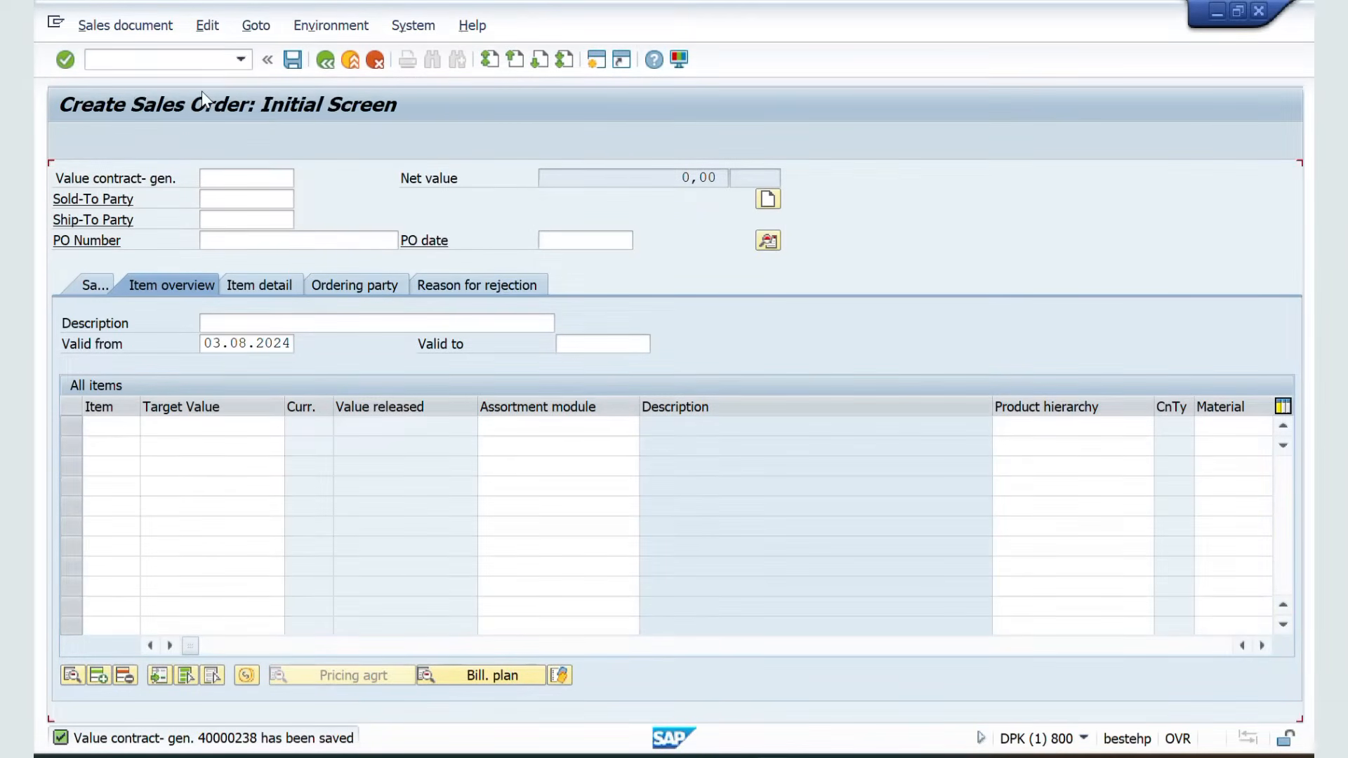
{"action": "left_click", "coordinate": [134, 139]}
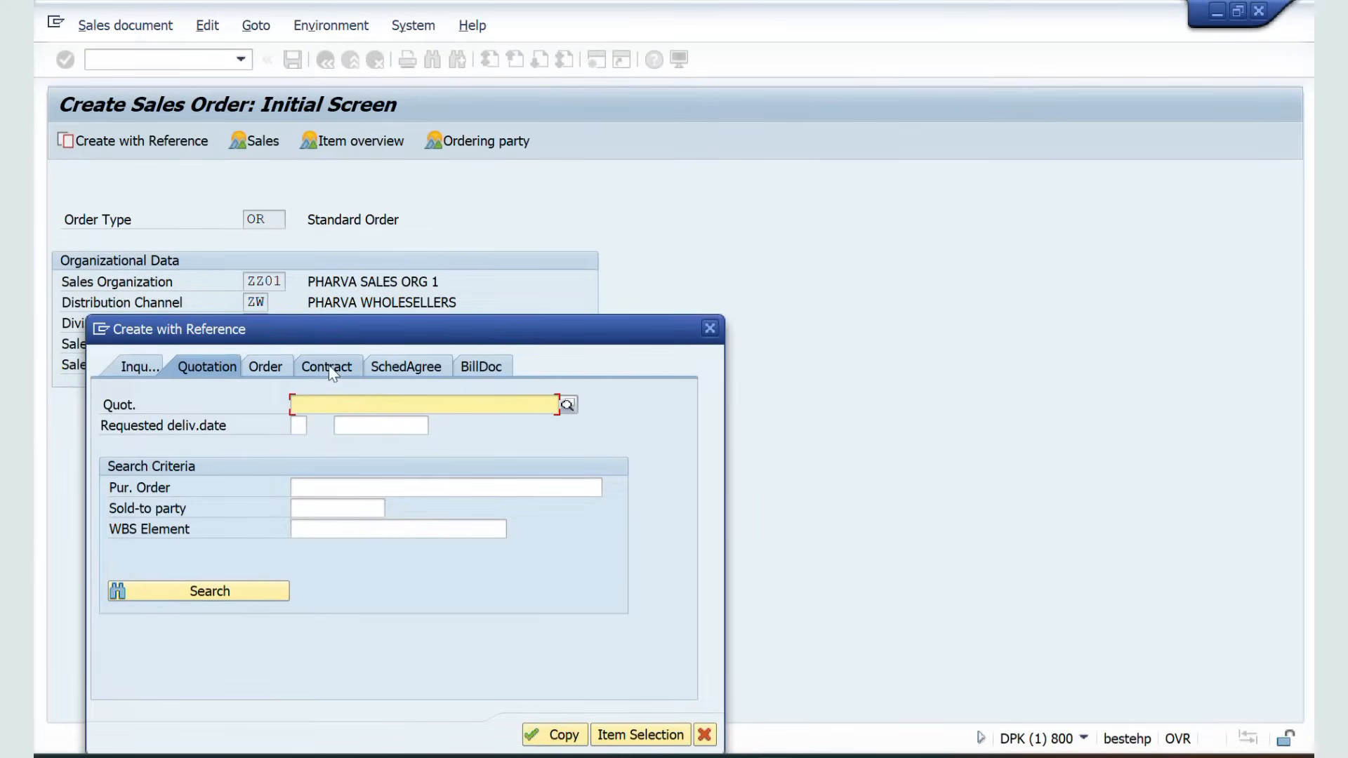
{"action": "left_click", "coordinate": [330, 367]}
{"action": "type", "text": "40000238"}
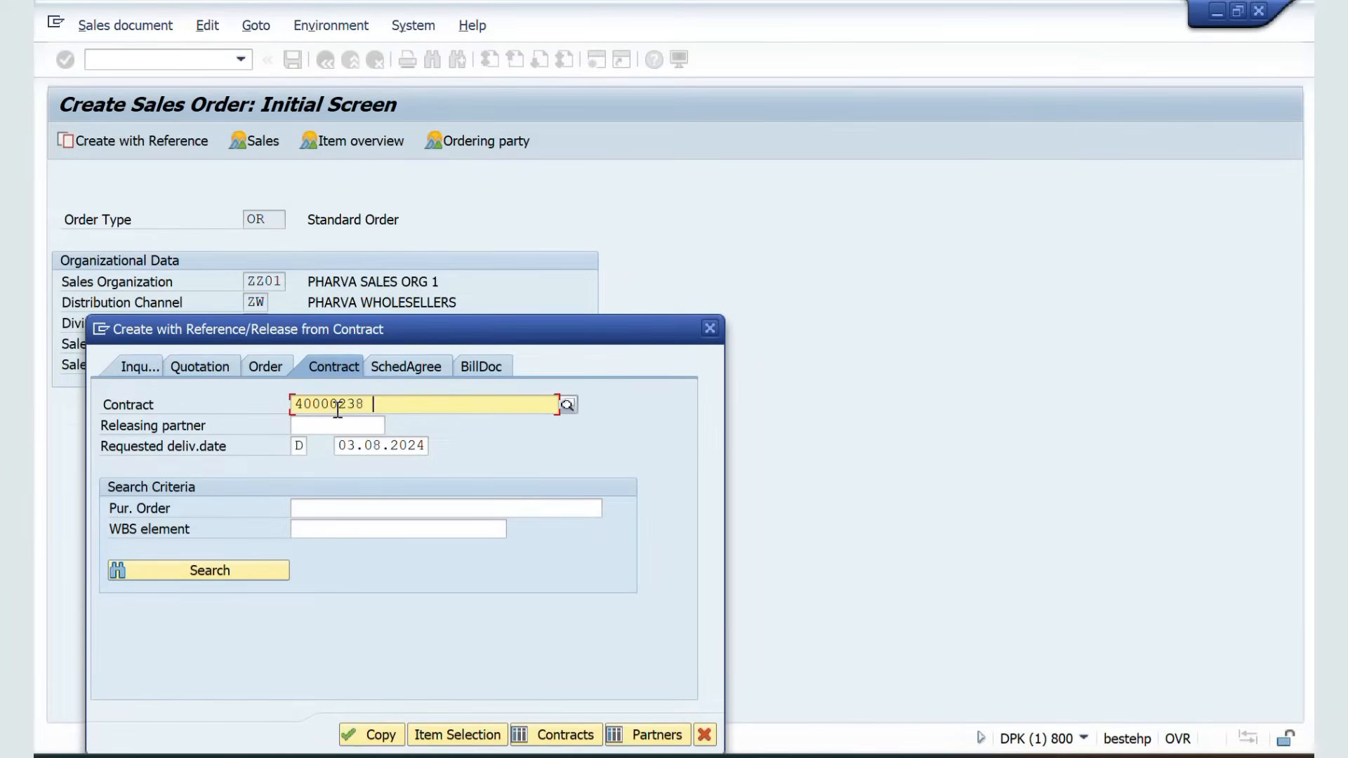
{"action": "left_click", "coordinate": [441, 737]}
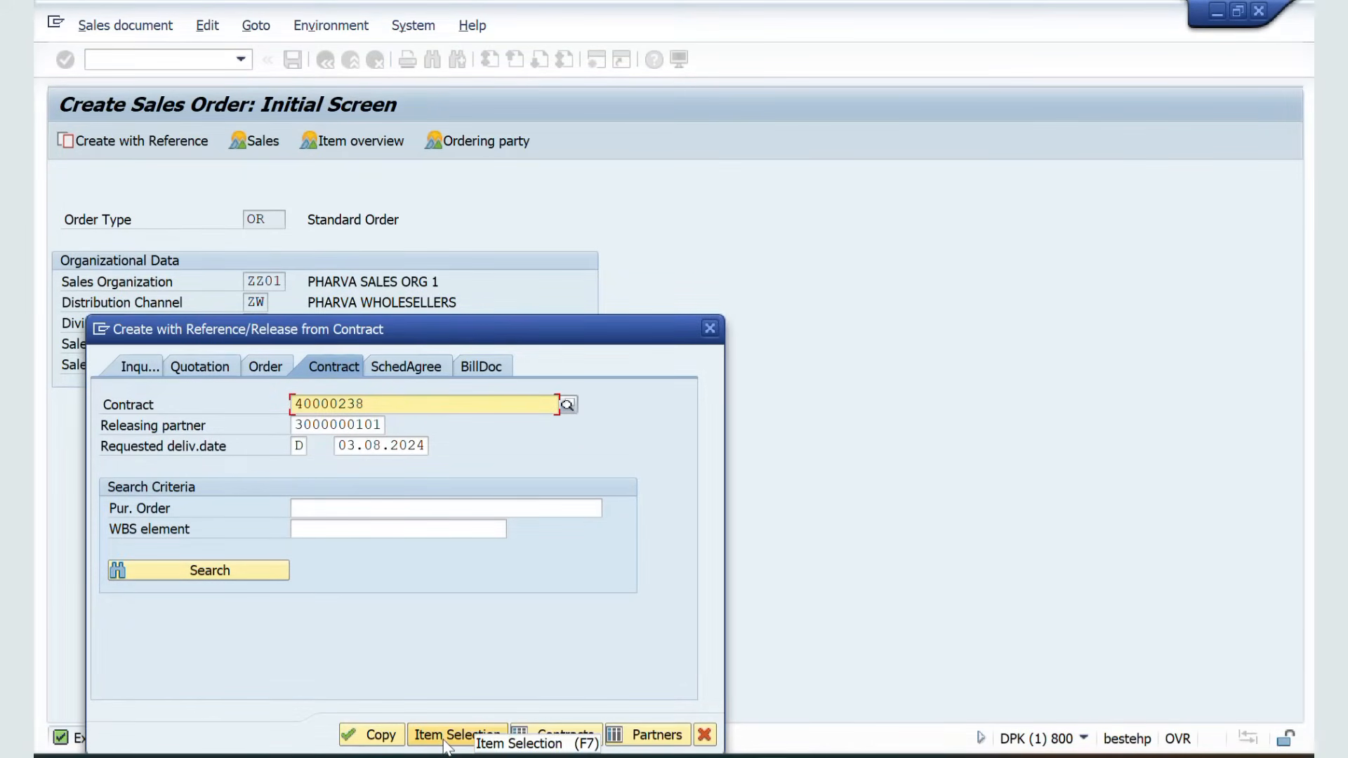
{"action": "left_click", "coordinate": [444, 736]}
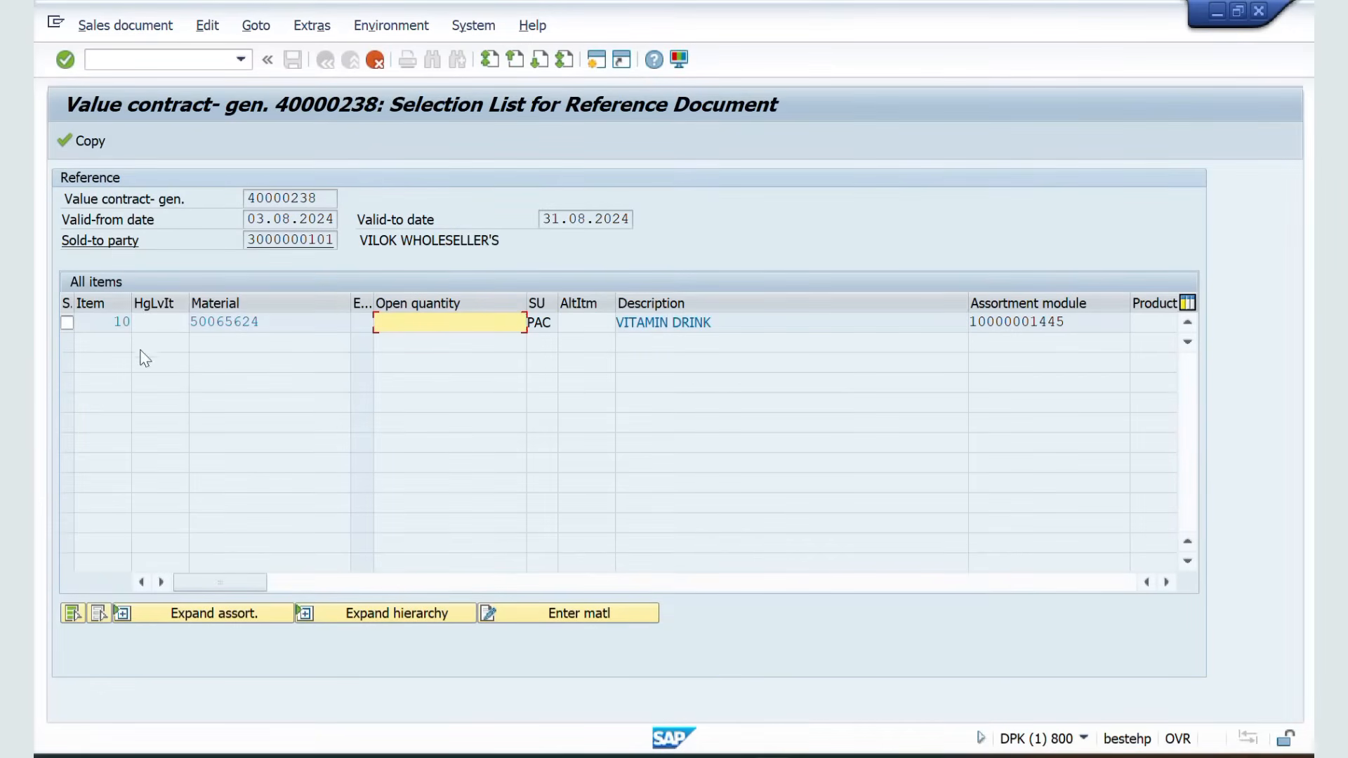
Select item 10, expand its assortment module with order quantity 100, and copy it into the order
{"action": "left_click", "coordinate": [67, 323]}
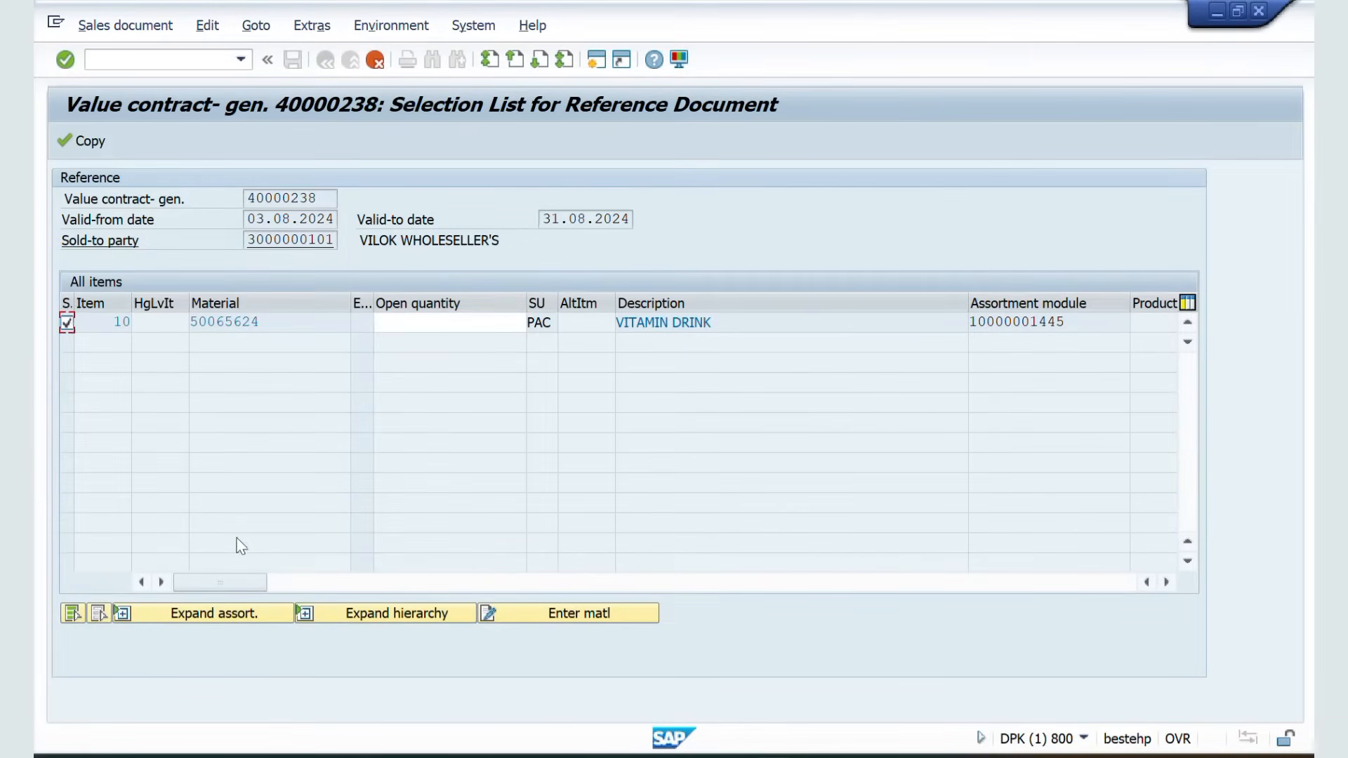
{"action": "left_click", "coordinate": [205, 615]}
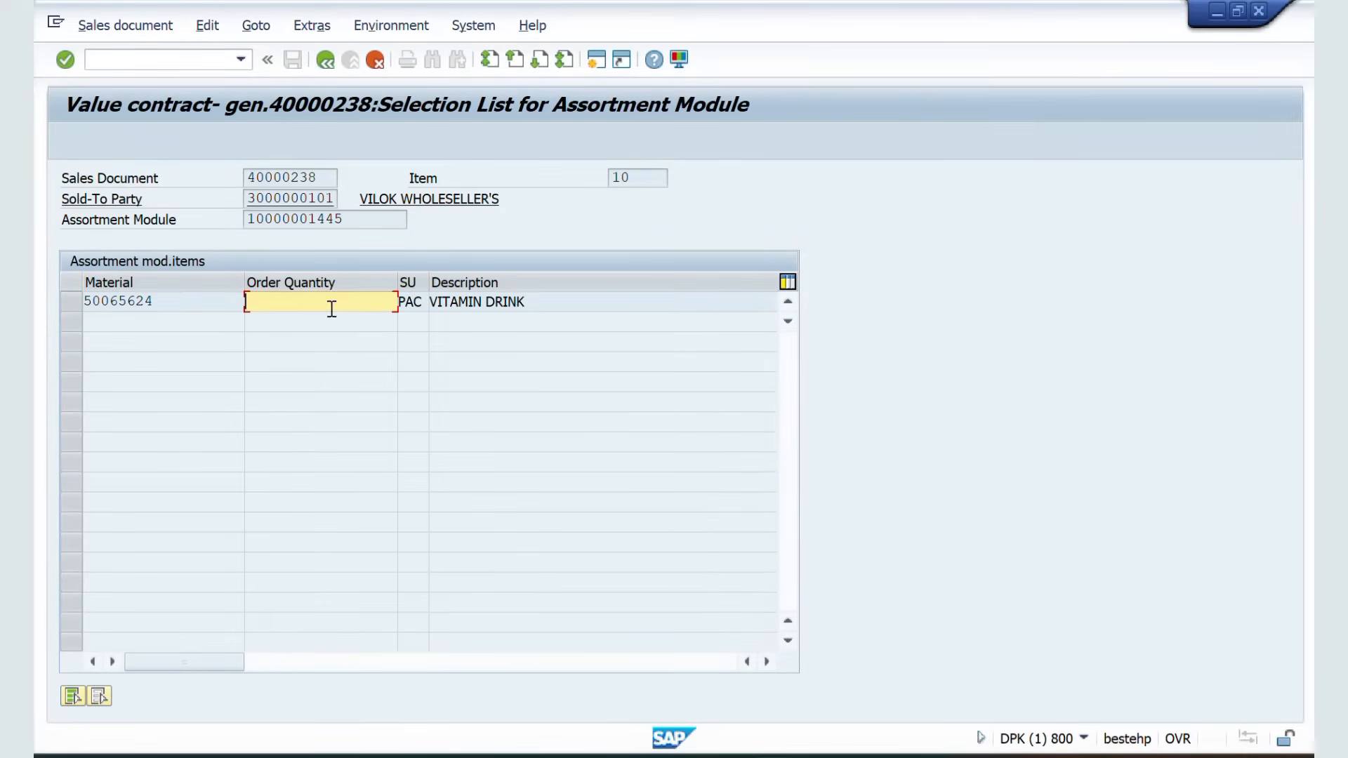
{"action": "type", "text": "100"}
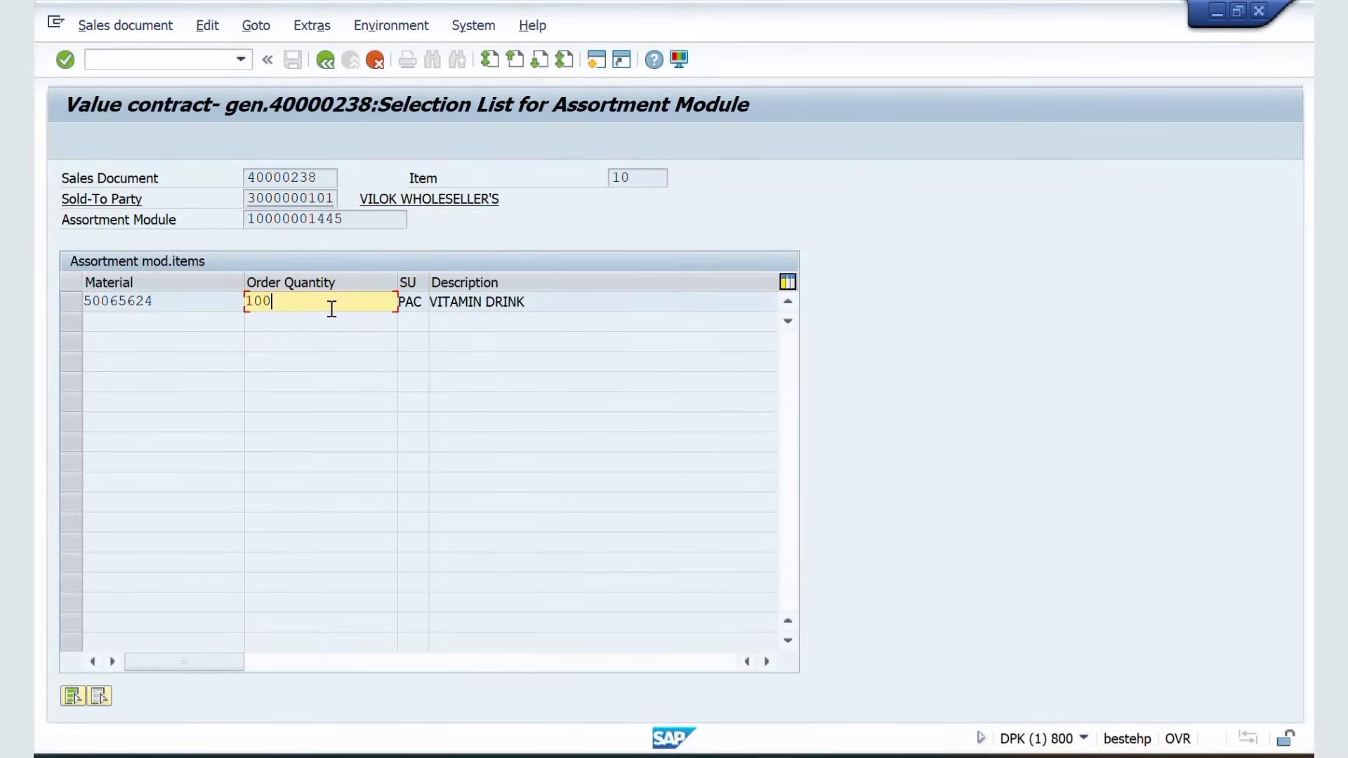
{"action": "key", "text": "Return"}
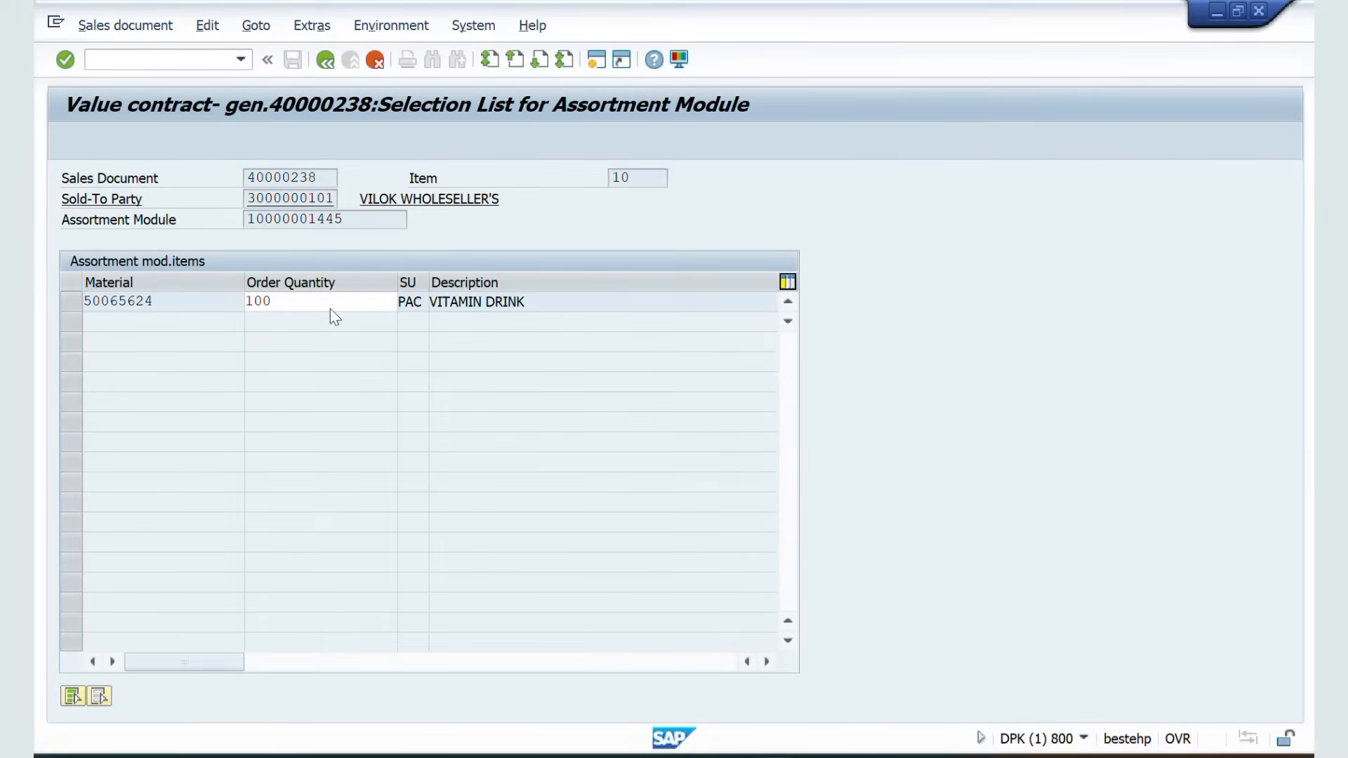
{"action": "left_click", "coordinate": [325, 60]}
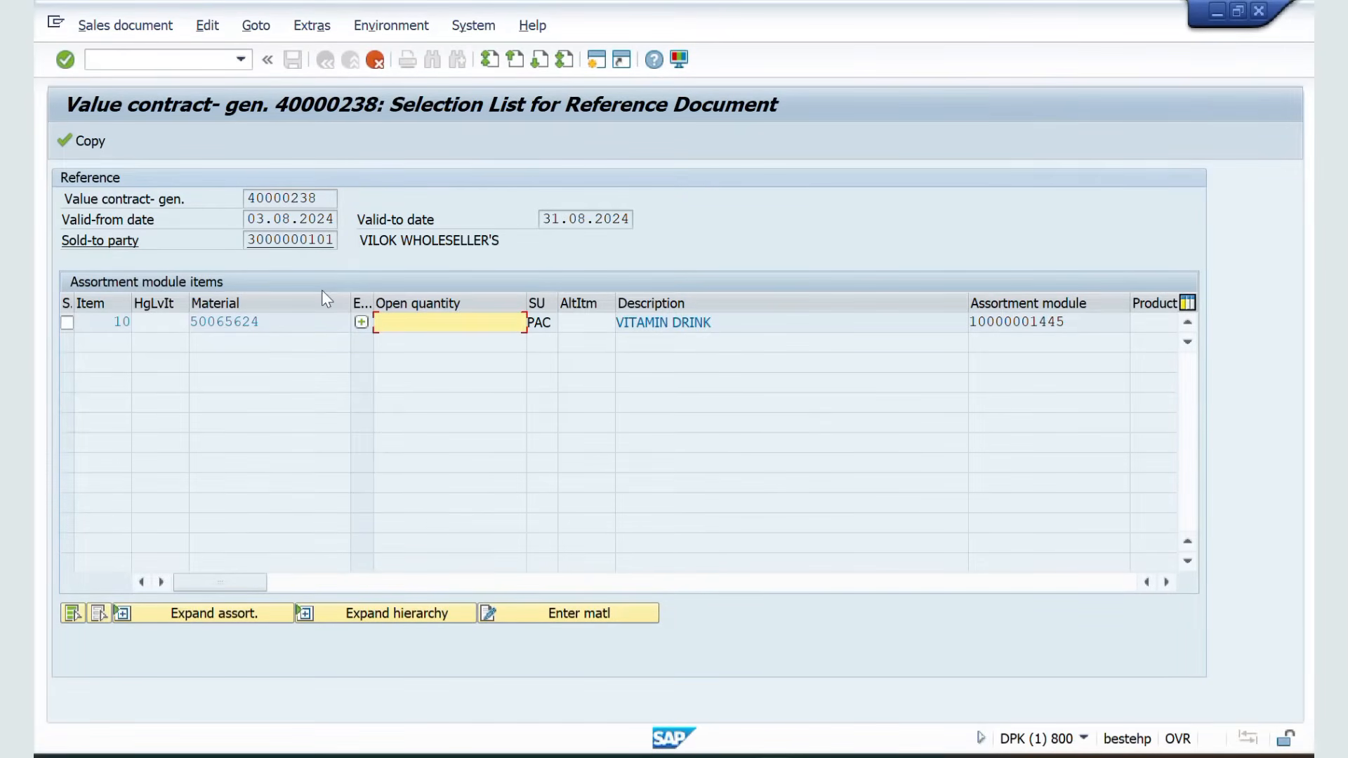
{"action": "left_click", "coordinate": [76, 141]}
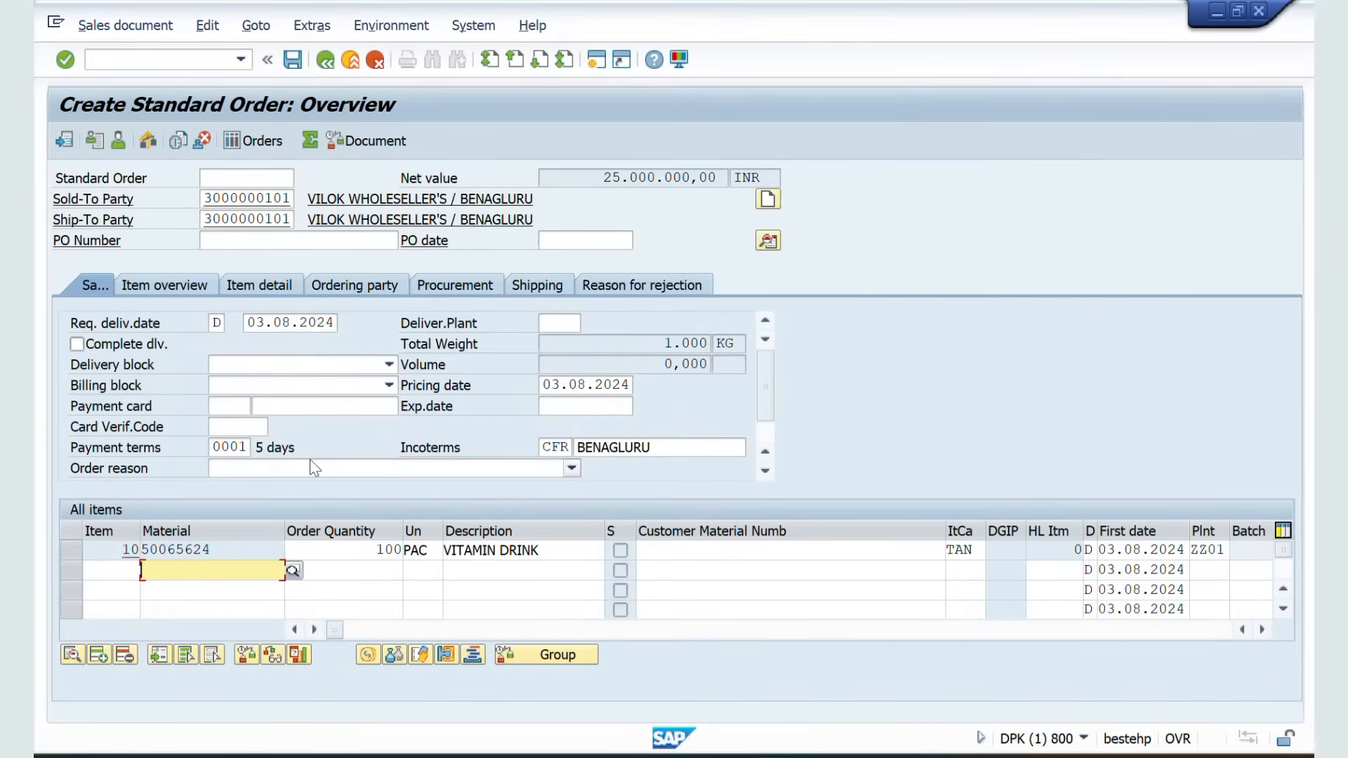
Change the order item's unit of measure to L
{"action": "left_click", "coordinate": [434, 549]}
{"action": "key", "text": "BackSpace"}
{"action": "key", "text": "BackSpace"}
{"action": "key", "text": "BackSpace"}
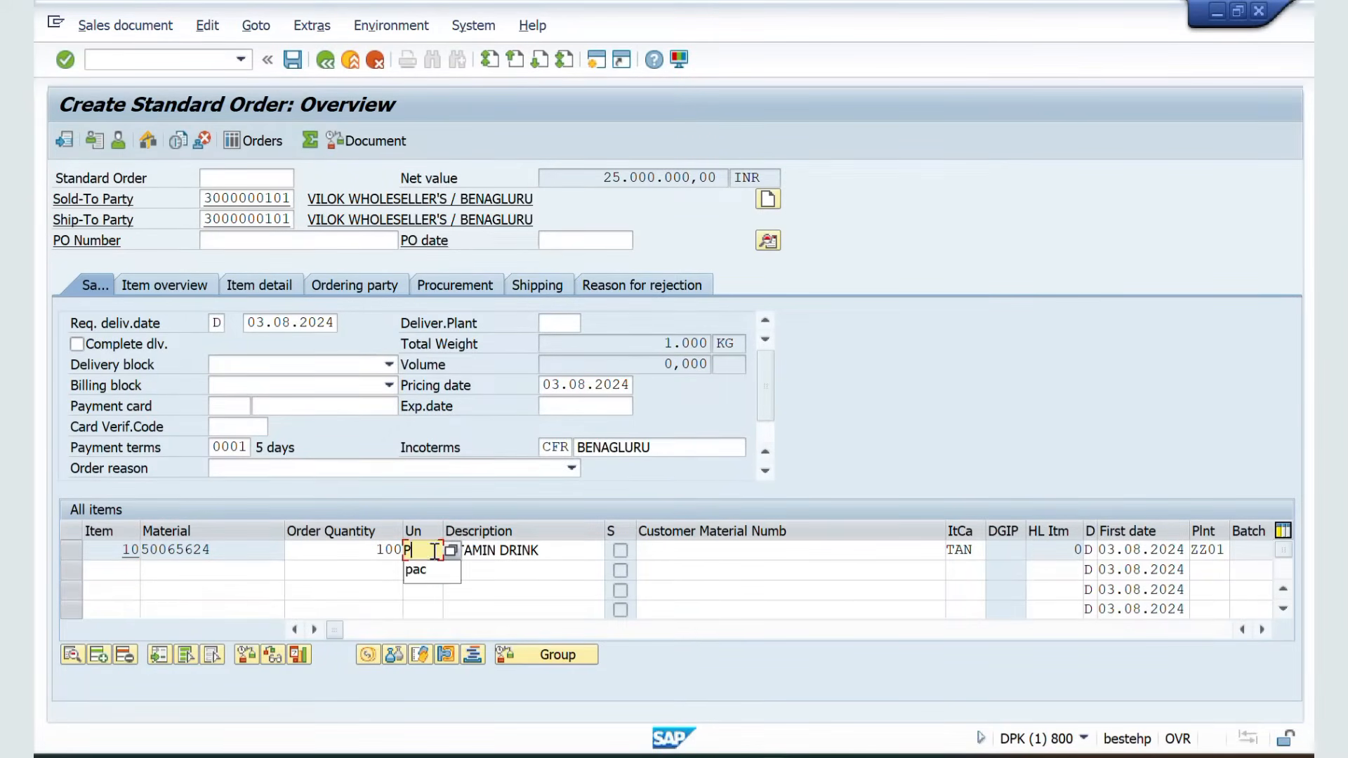
{"action": "type", "text": "L"}
{"action": "key", "text": "Return"}
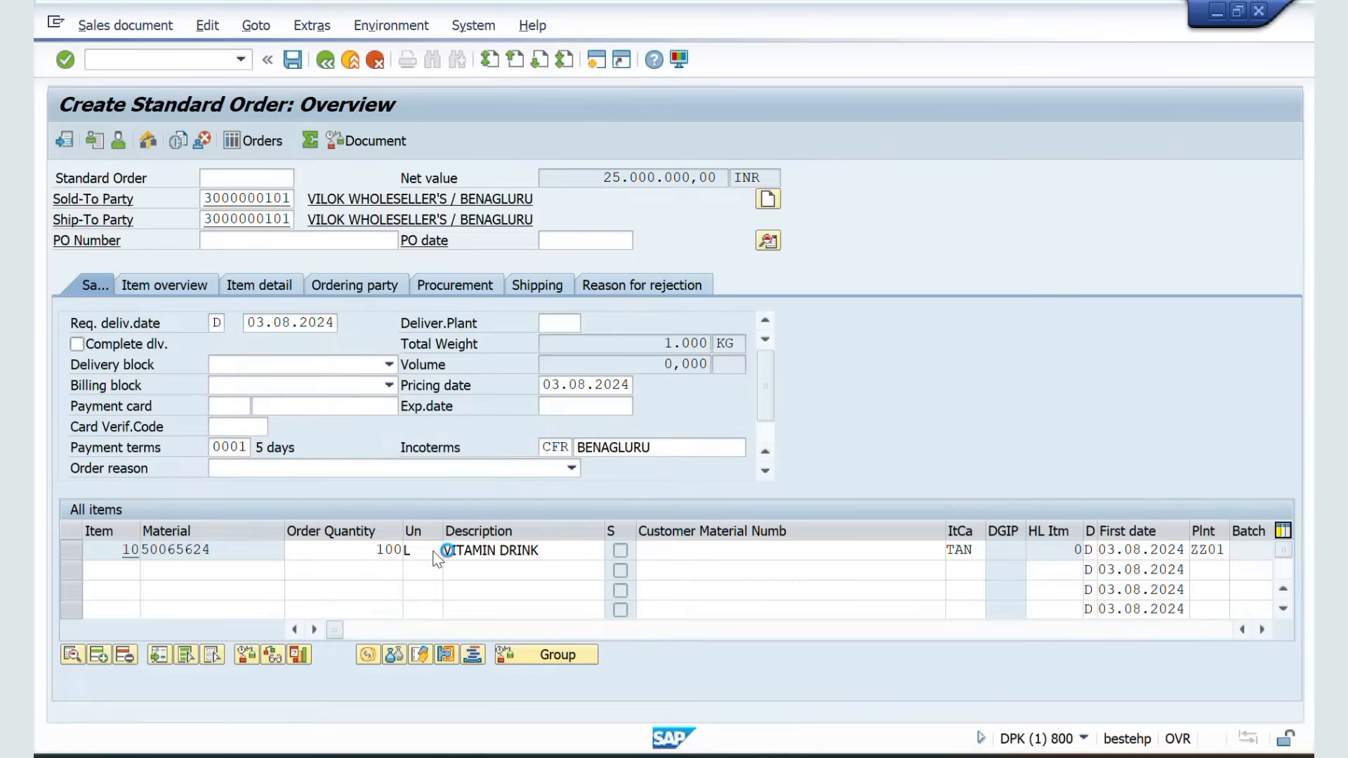
Redetermine the item's pricing with new pricing type B in its conditions and return to the overview
{"action": "double_click", "coordinate": [218, 552]}
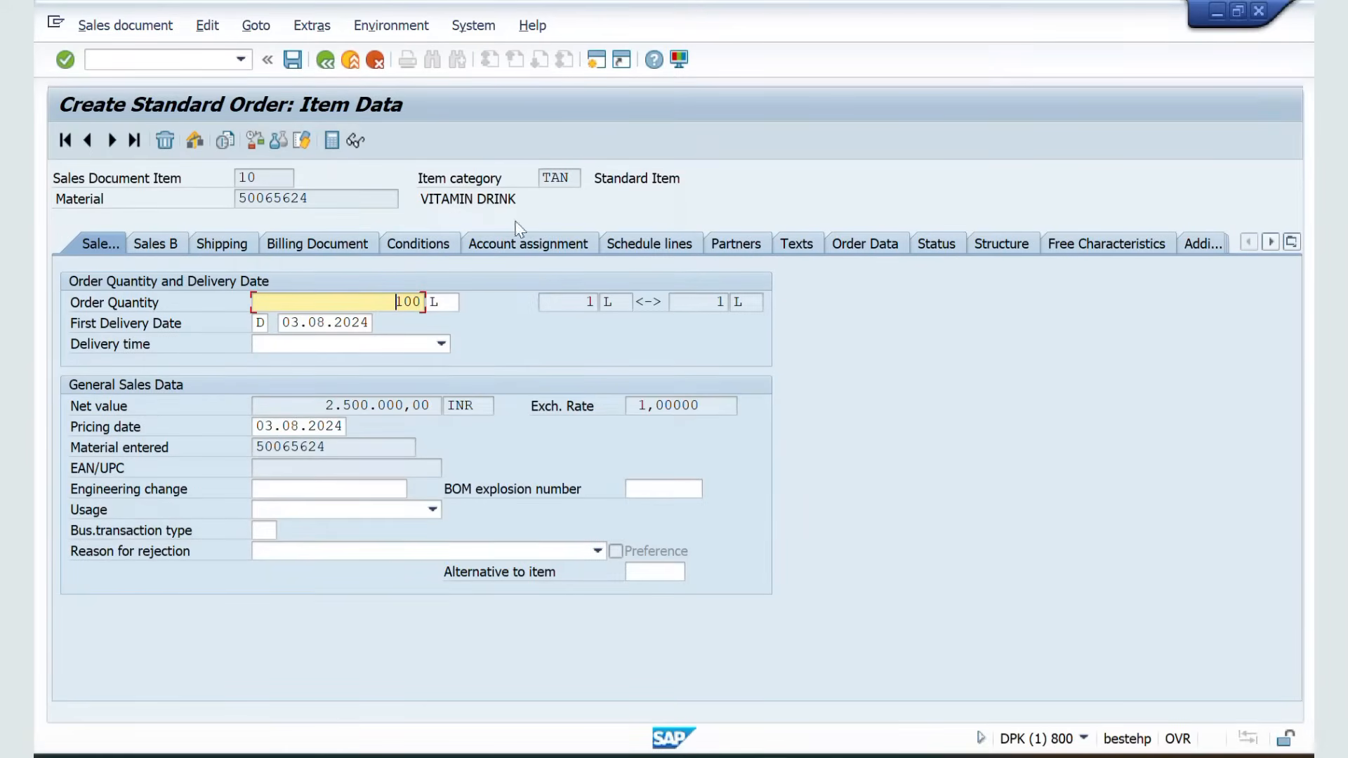
{"action": "left_click", "coordinate": [430, 249]}
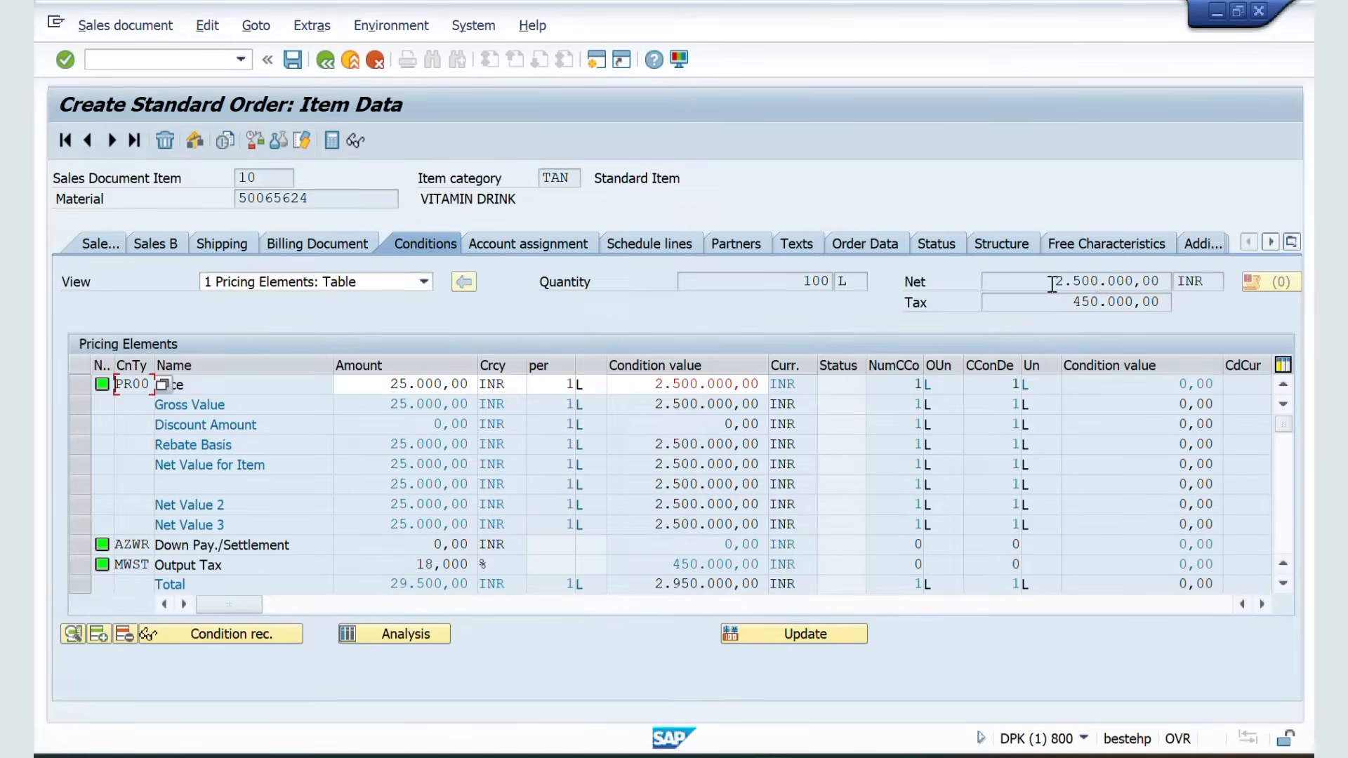
{"action": "left_click_drag", "start_coordinate": [1051, 284], "coordinate": [1163, 282]}
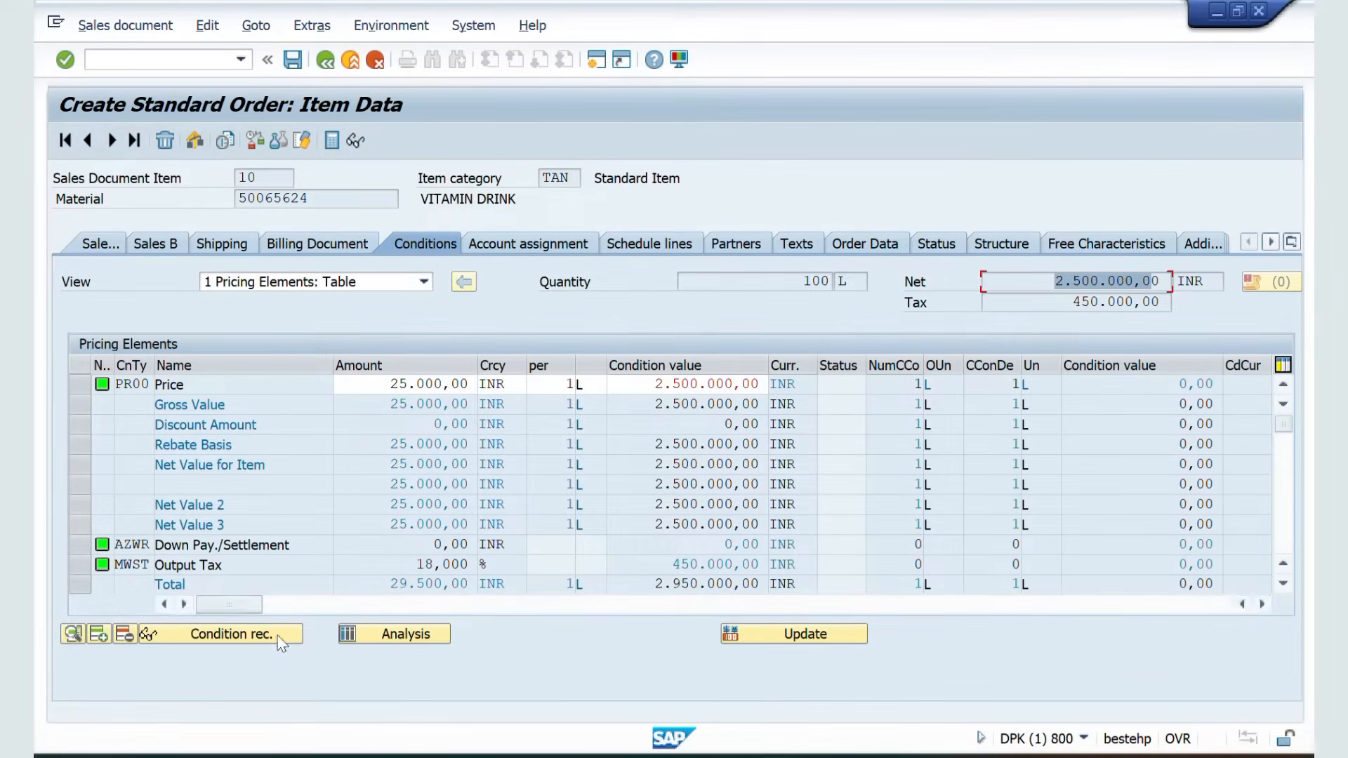
{"action": "left_click", "coordinate": [760, 632]}
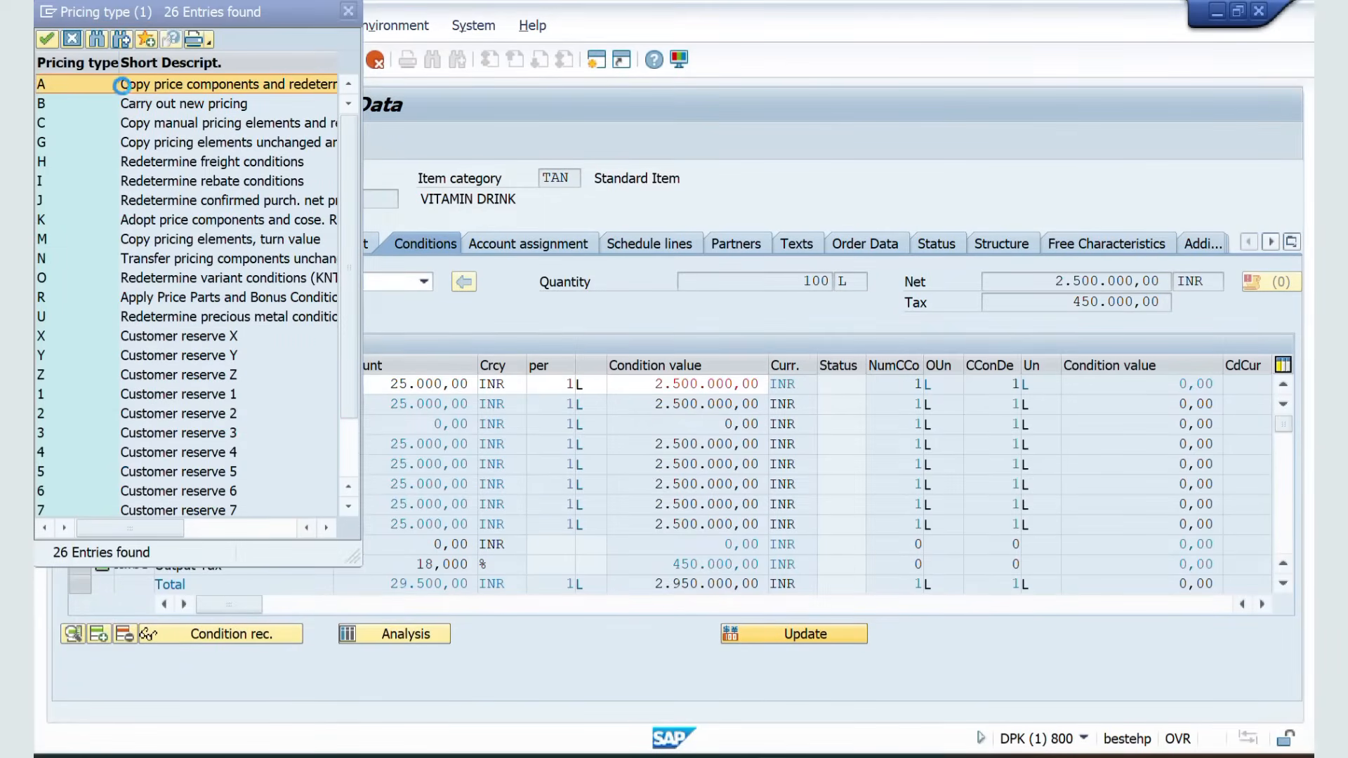
{"action": "double_click", "coordinate": [66, 110]}
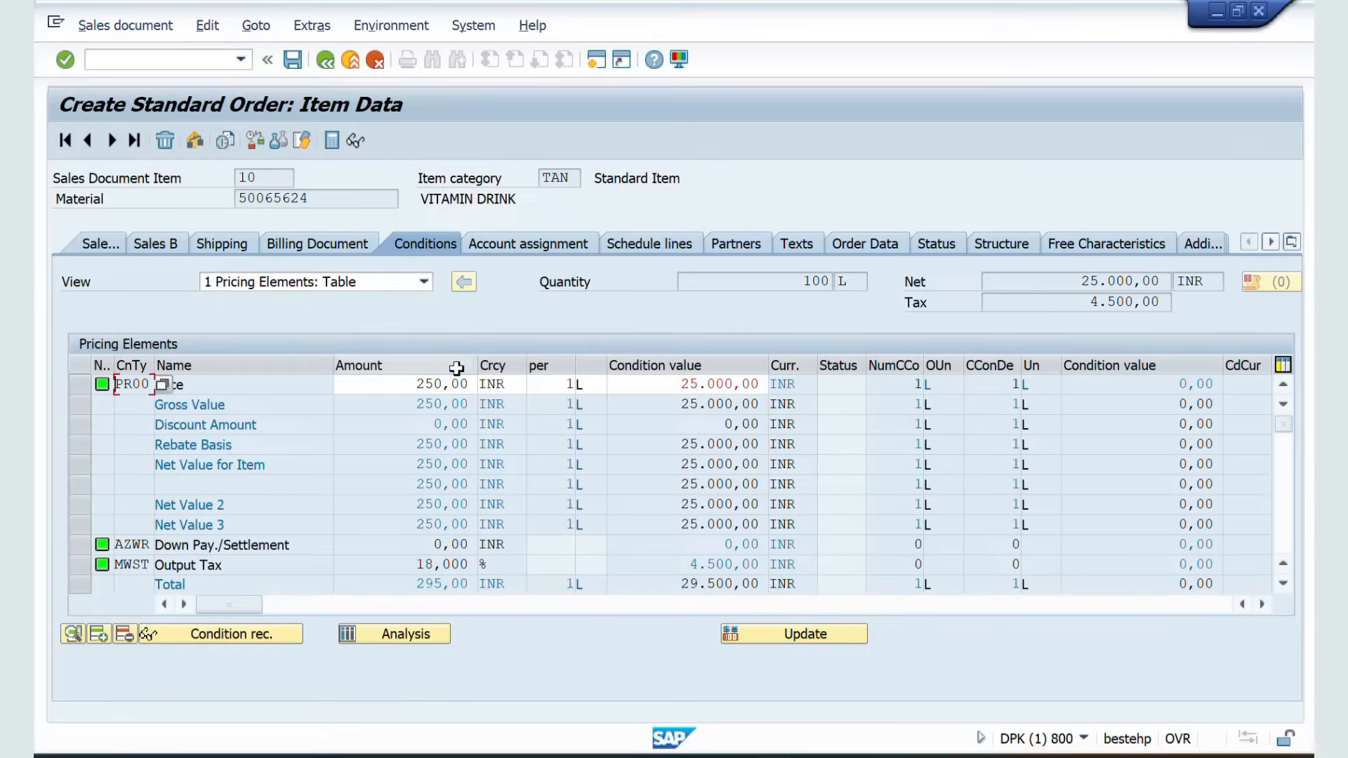
{"action": "left_click", "coordinate": [416, 385]}
{"action": "left_click_drag", "start_coordinate": [415, 386], "coordinate": [469, 388]}
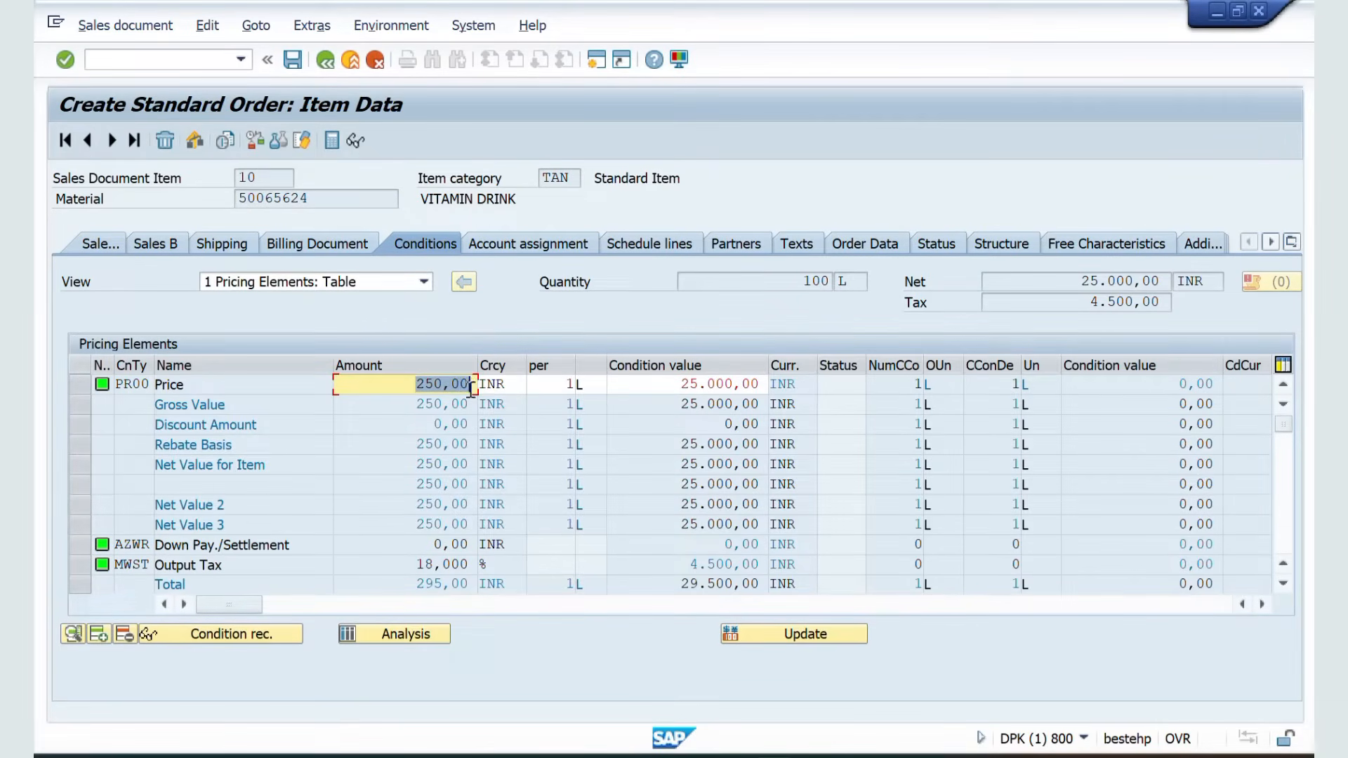
{"action": "left_click_drag", "start_coordinate": [671, 392], "coordinate": [773, 393]}
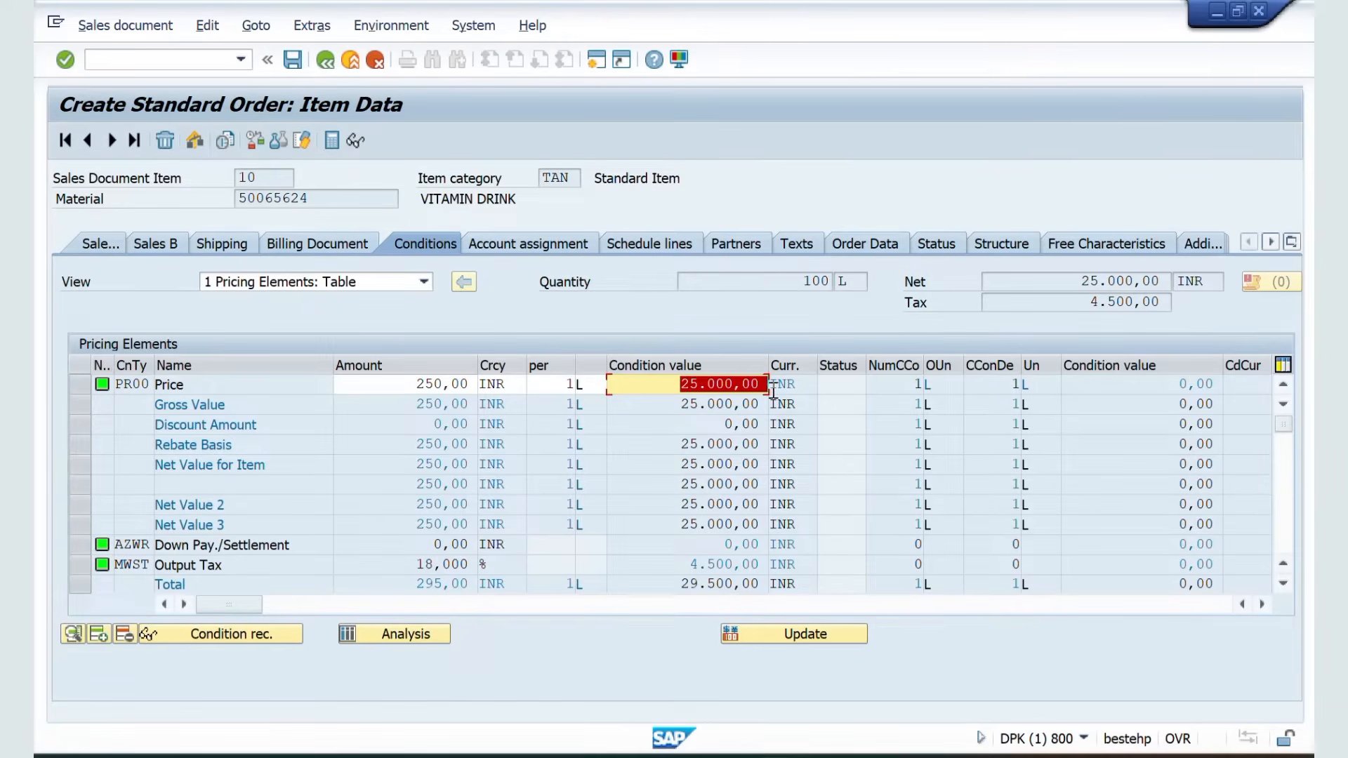
{"action": "left_click", "coordinate": [323, 61]}
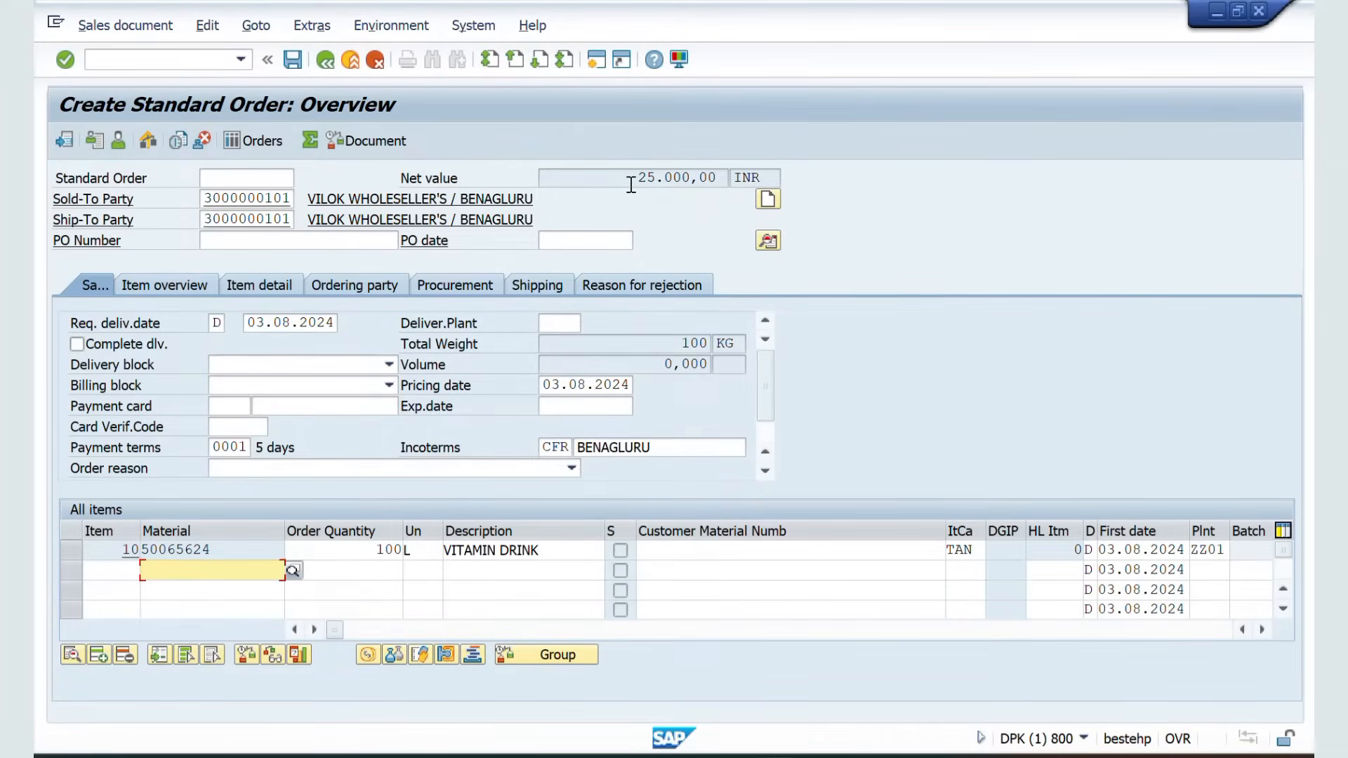
Change the item's order quantity to 50
{"action": "left_click_drag", "start_coordinate": [631, 185], "coordinate": [725, 185]}
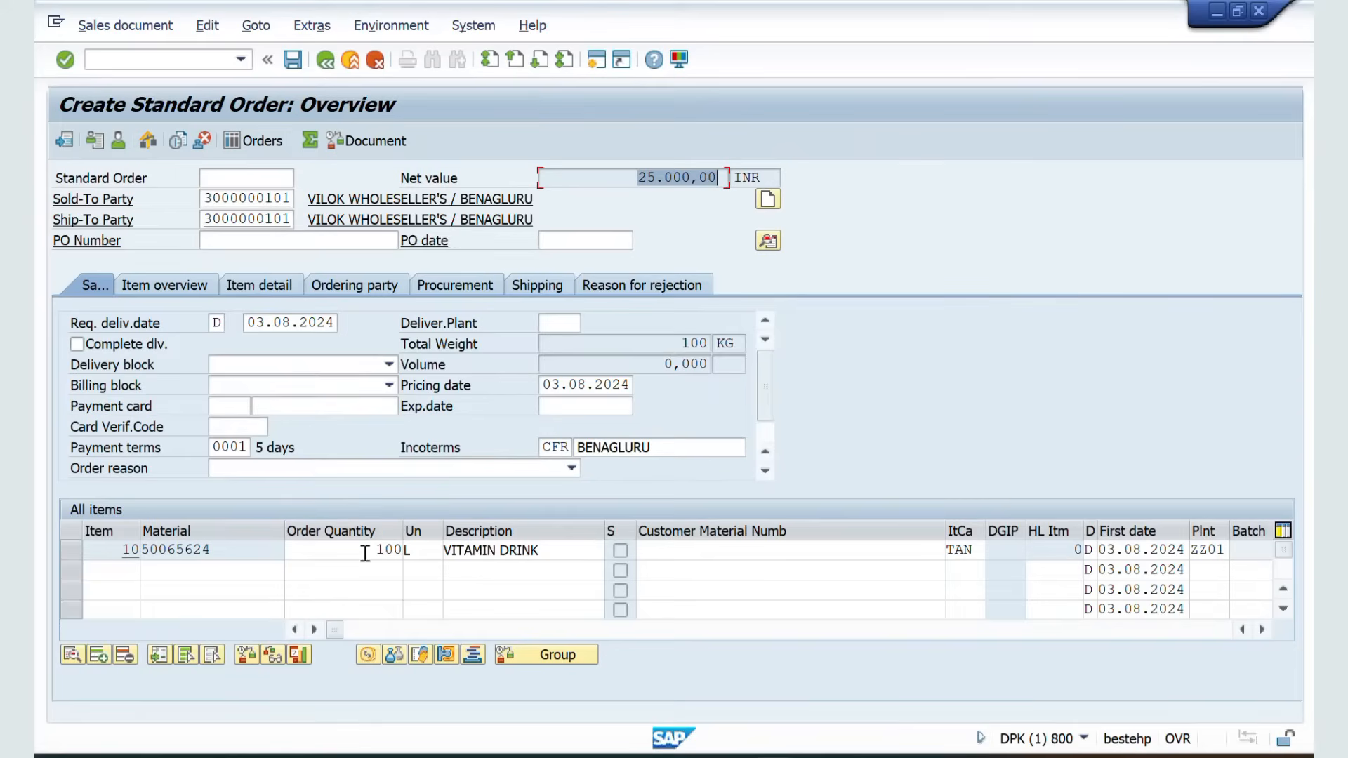
{"action": "left_click_drag", "start_coordinate": [349, 550], "coordinate": [418, 551]}
{"action": "type", "text": "50"}
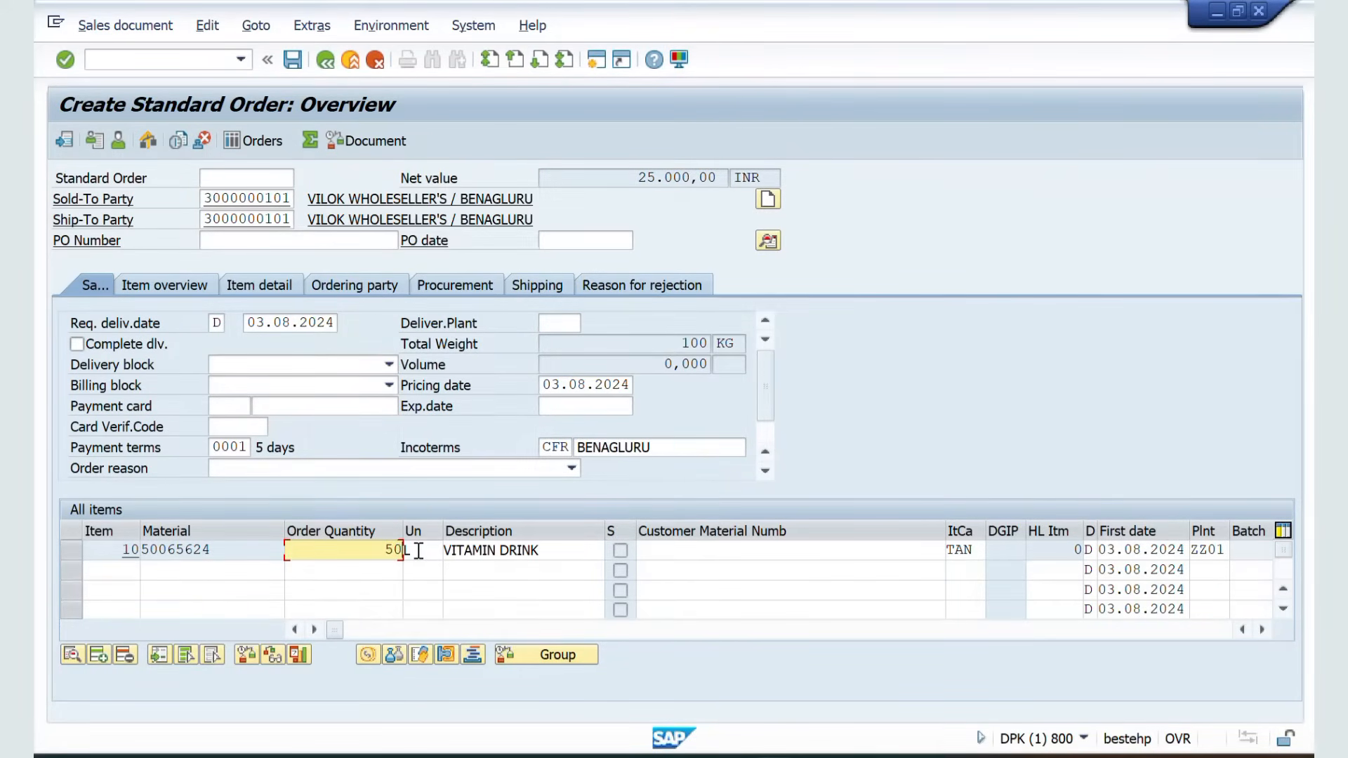
{"action": "key", "text": "Return"}
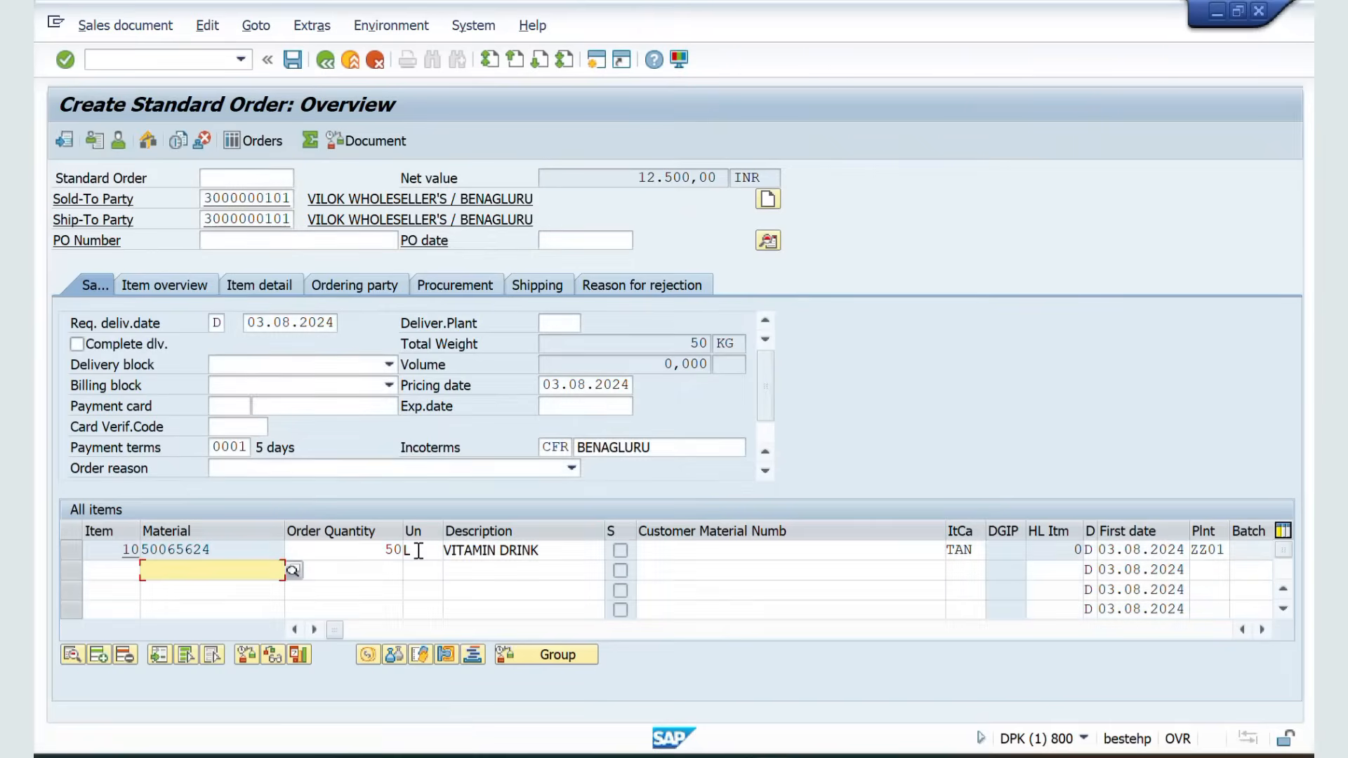
{"action": "left_click_drag", "start_coordinate": [623, 181], "coordinate": [747, 186]}
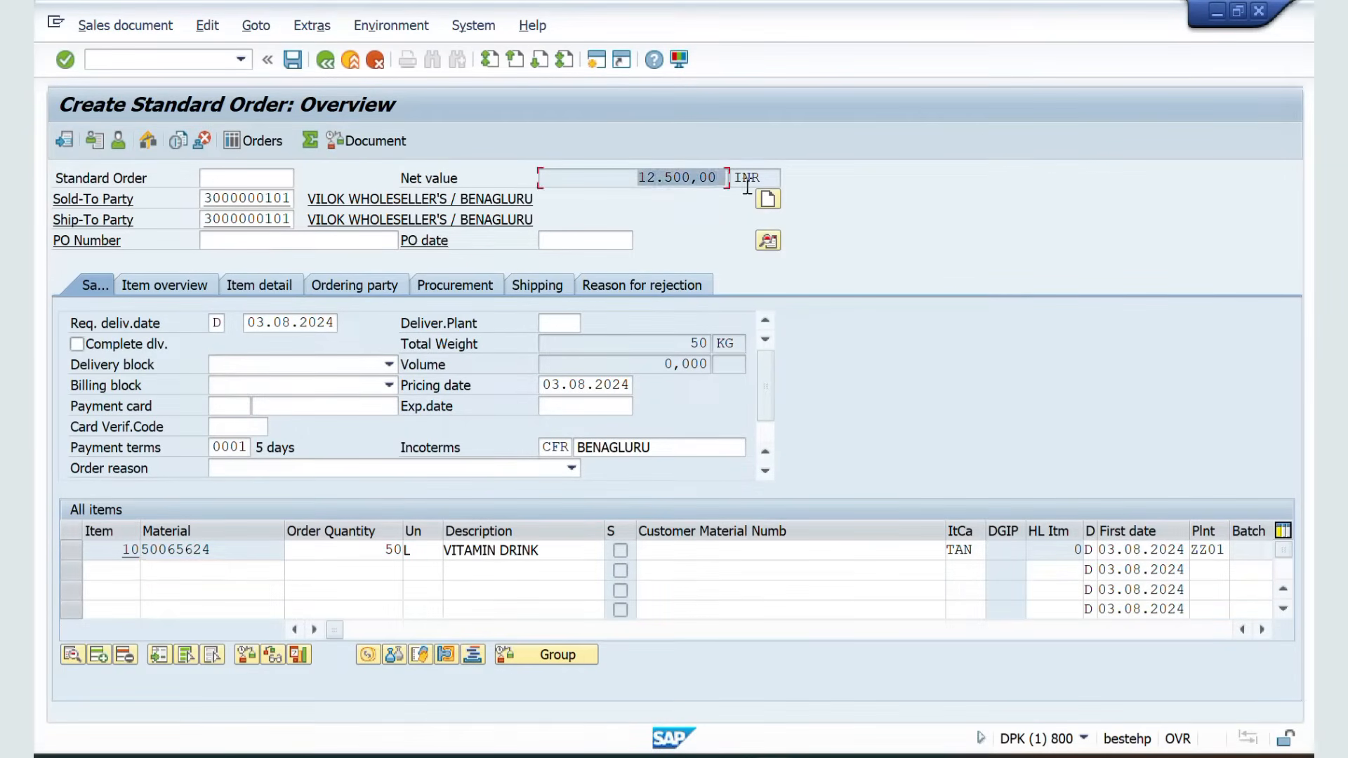
Check the incompletion log and save the standard order
{"action": "left_click", "coordinate": [208, 25]}
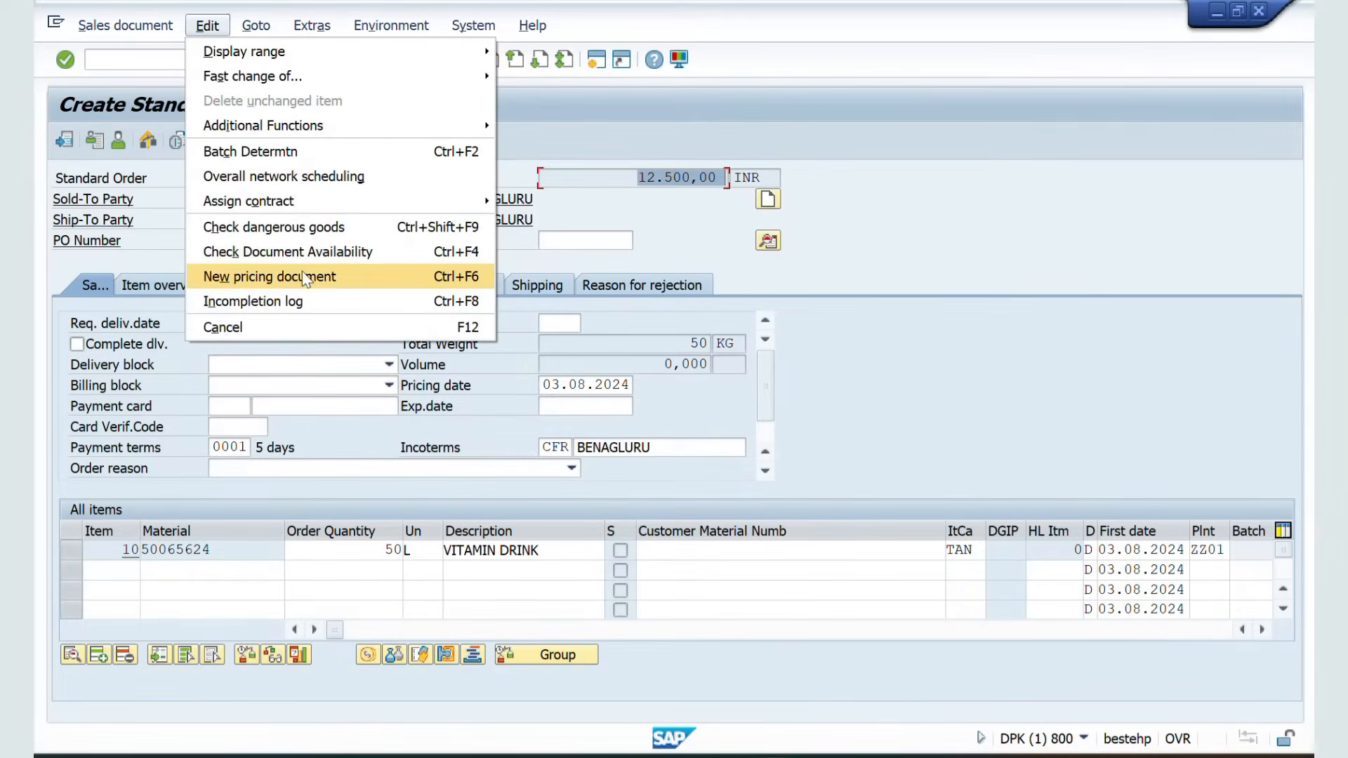
{"action": "left_click", "coordinate": [269, 302]}
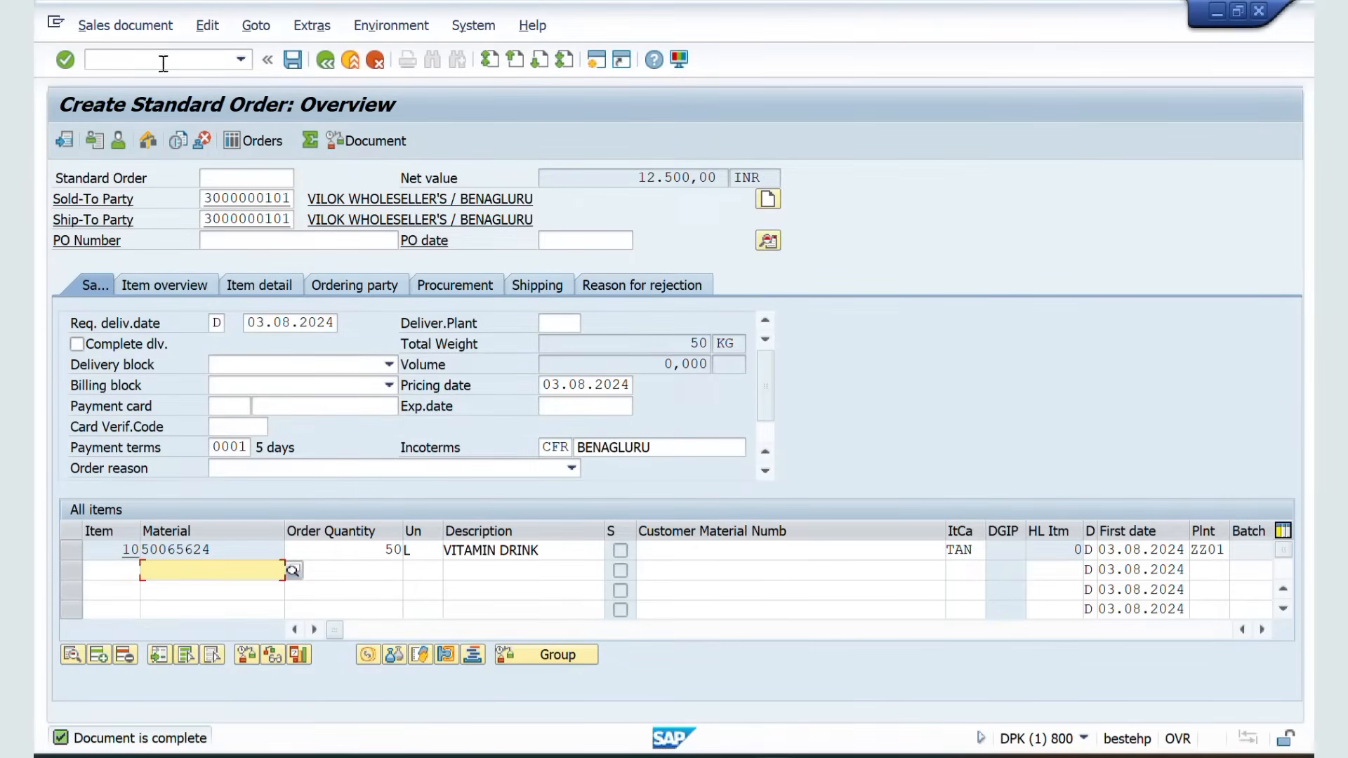
{"action": "left_click", "coordinate": [289, 65]}
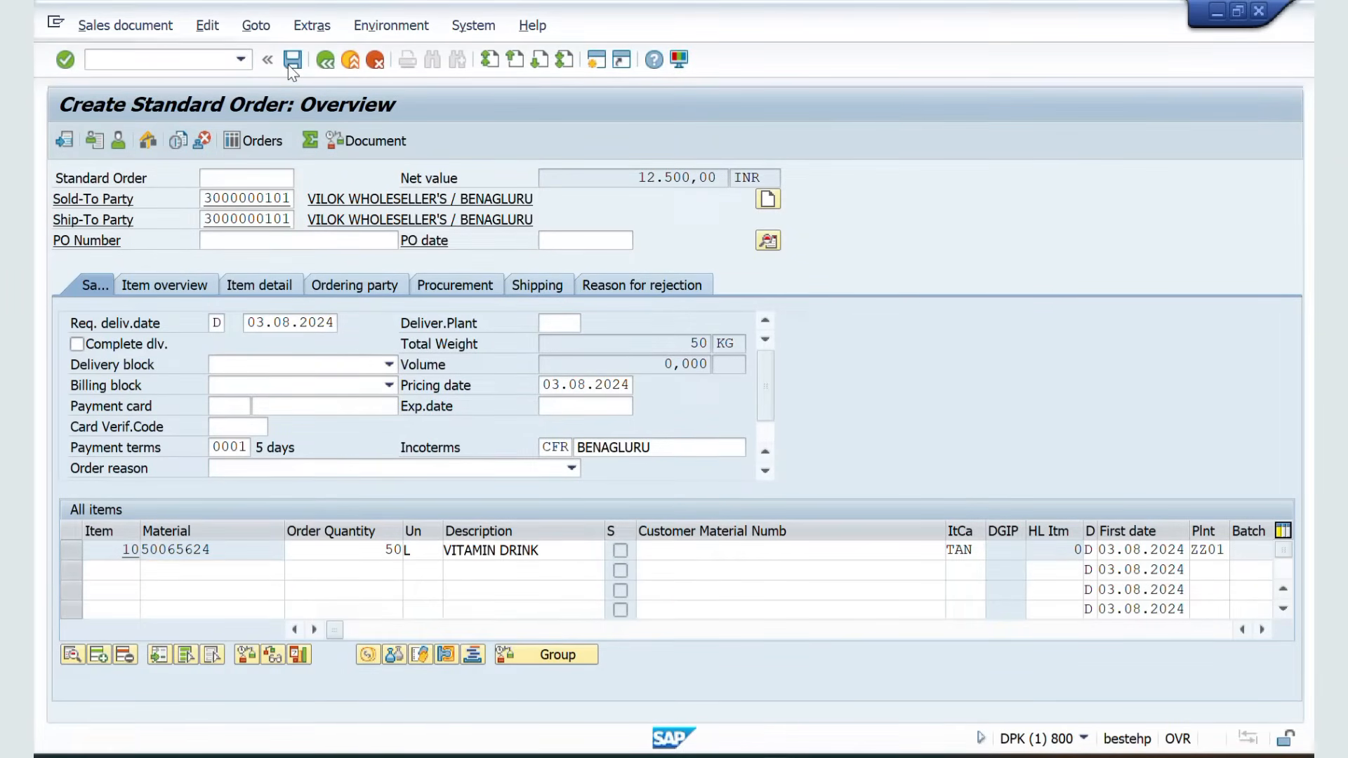
Start outbound delivery creation (VL01) with reference to standard order 21153
{"action": "left_click", "coordinate": [152, 59]}
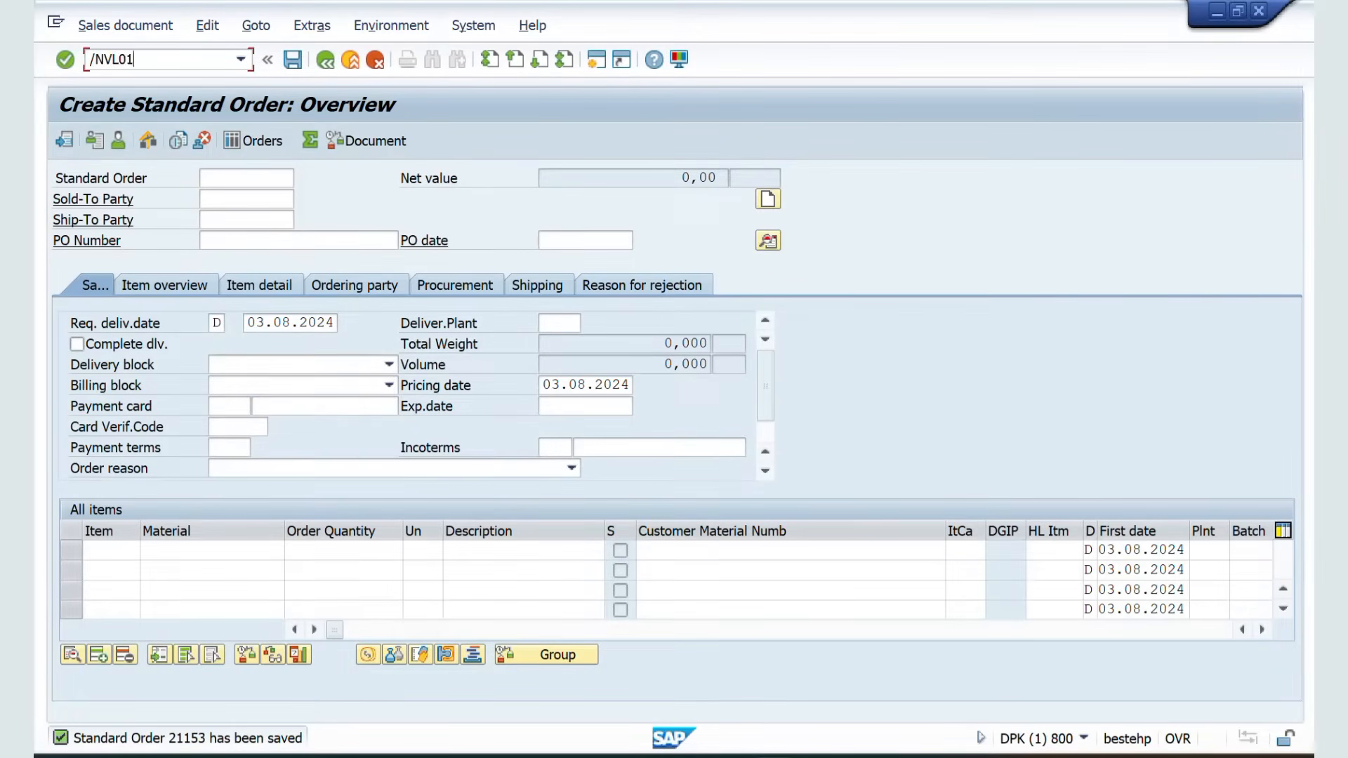
{"action": "key", "text": "Return"}
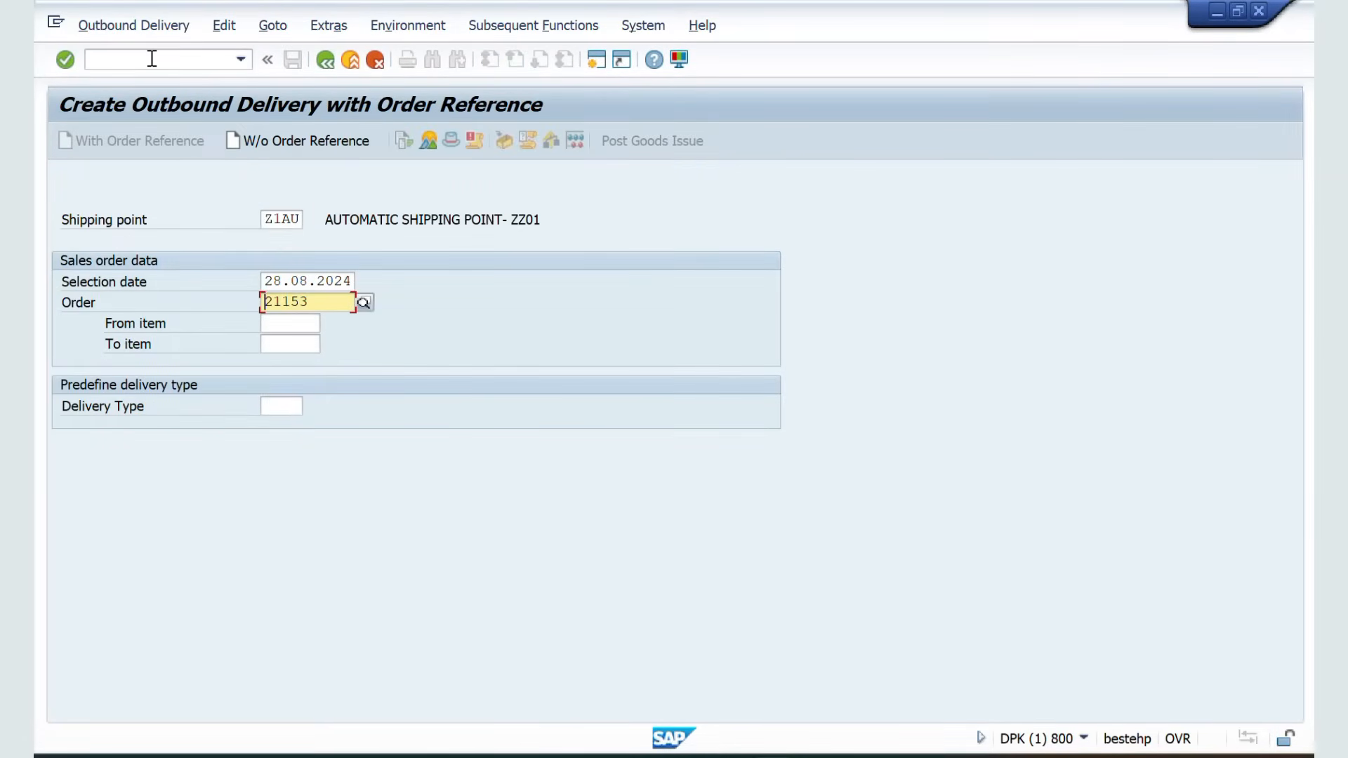
{"action": "key", "text": "Return"}
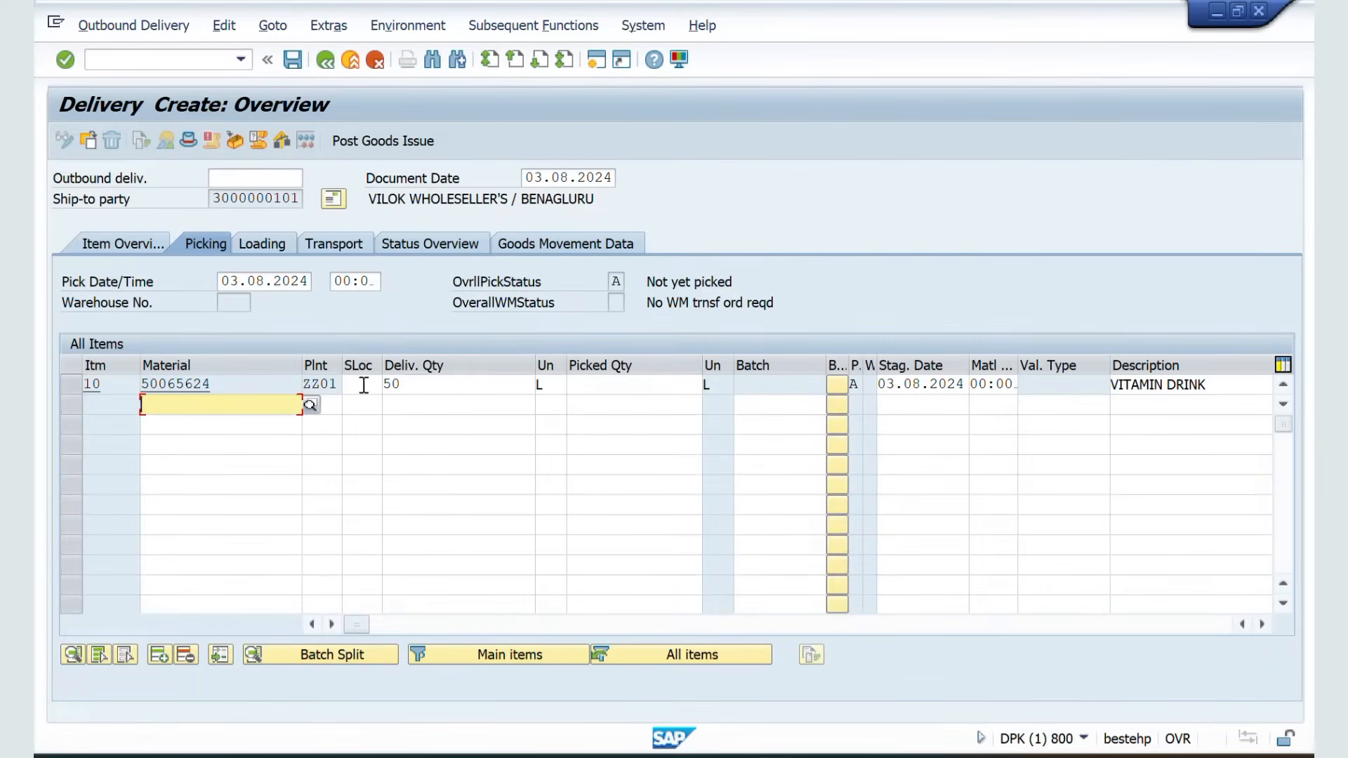
Set the delivery item's storage location to ZZ1F and picked quantity to 50, then post goods issue
{"action": "left_click", "coordinate": [363, 386]}
{"action": "left_click", "coordinate": [364, 411]}
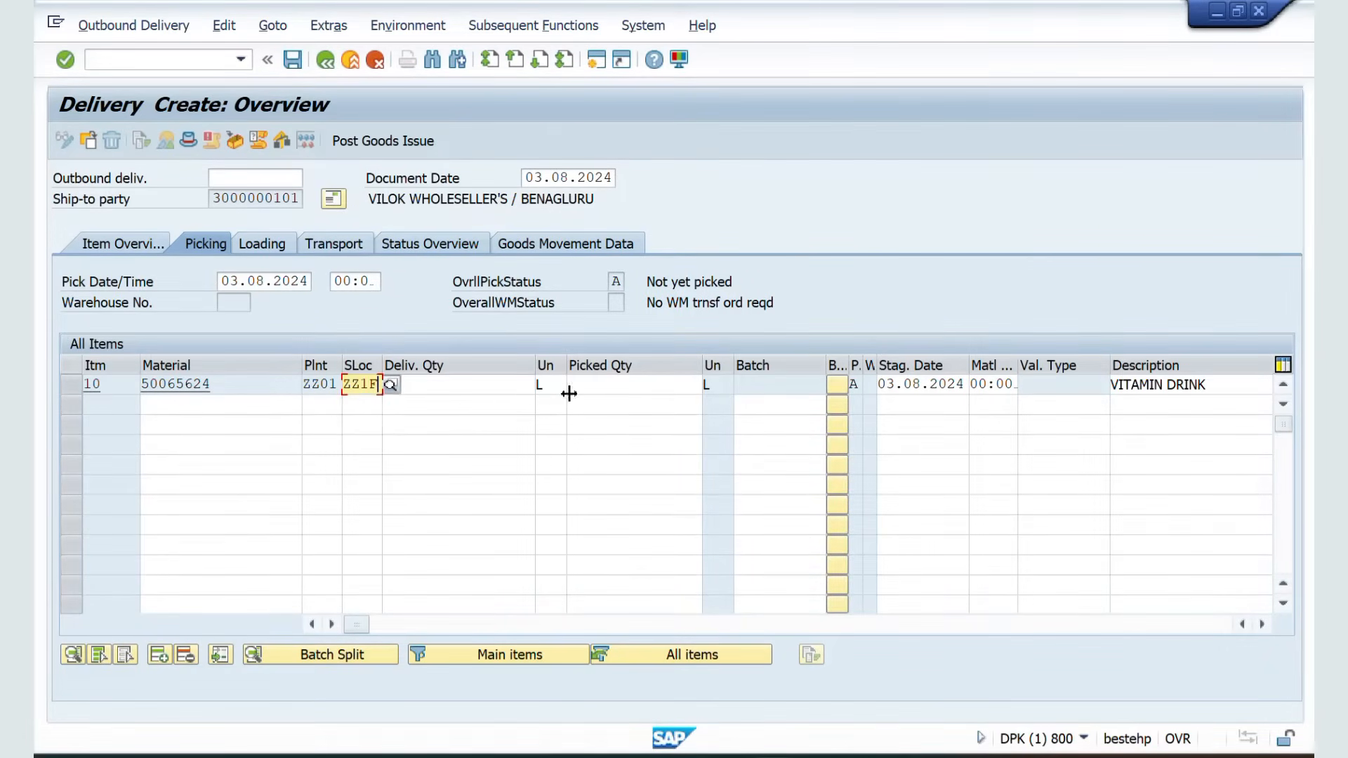
{"action": "left_click", "coordinate": [608, 383]}
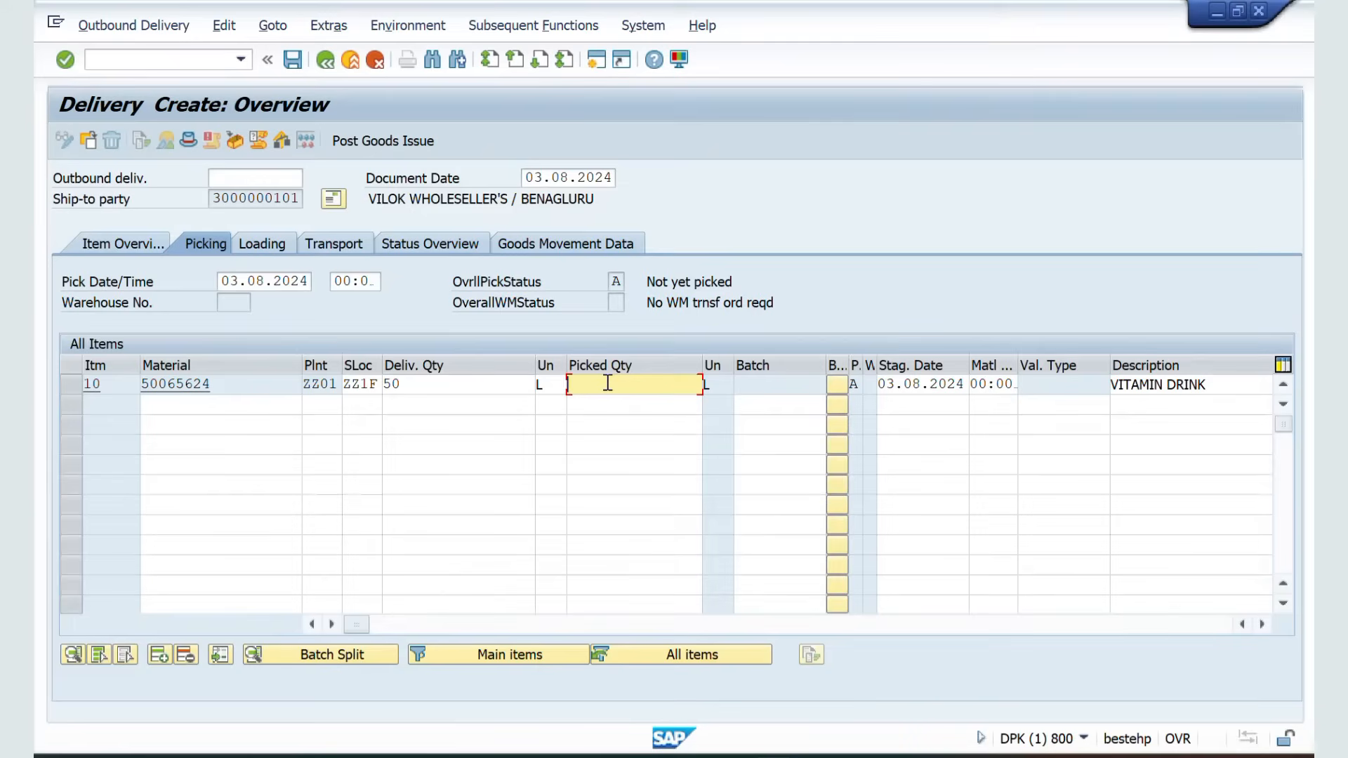
{"action": "key", "text": "Return"}
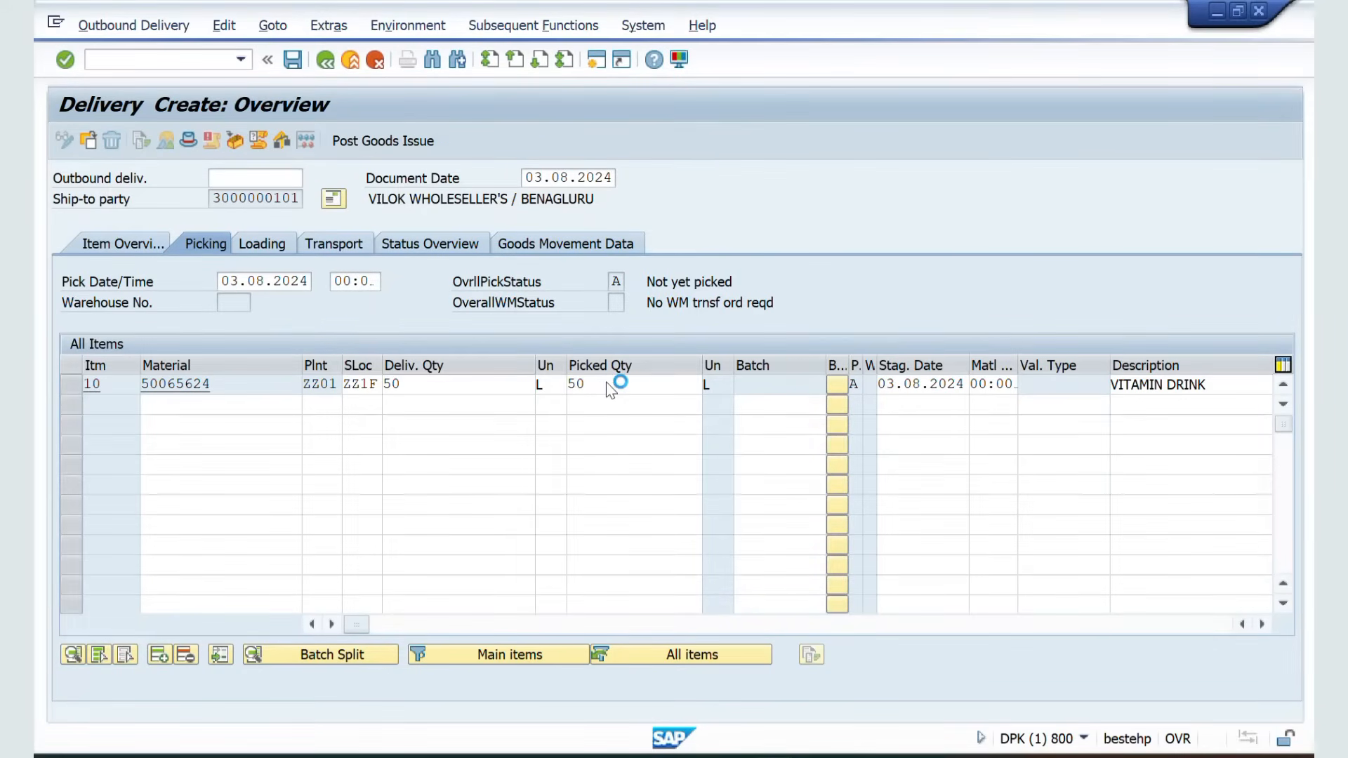
{"action": "left_click", "coordinate": [381, 138]}
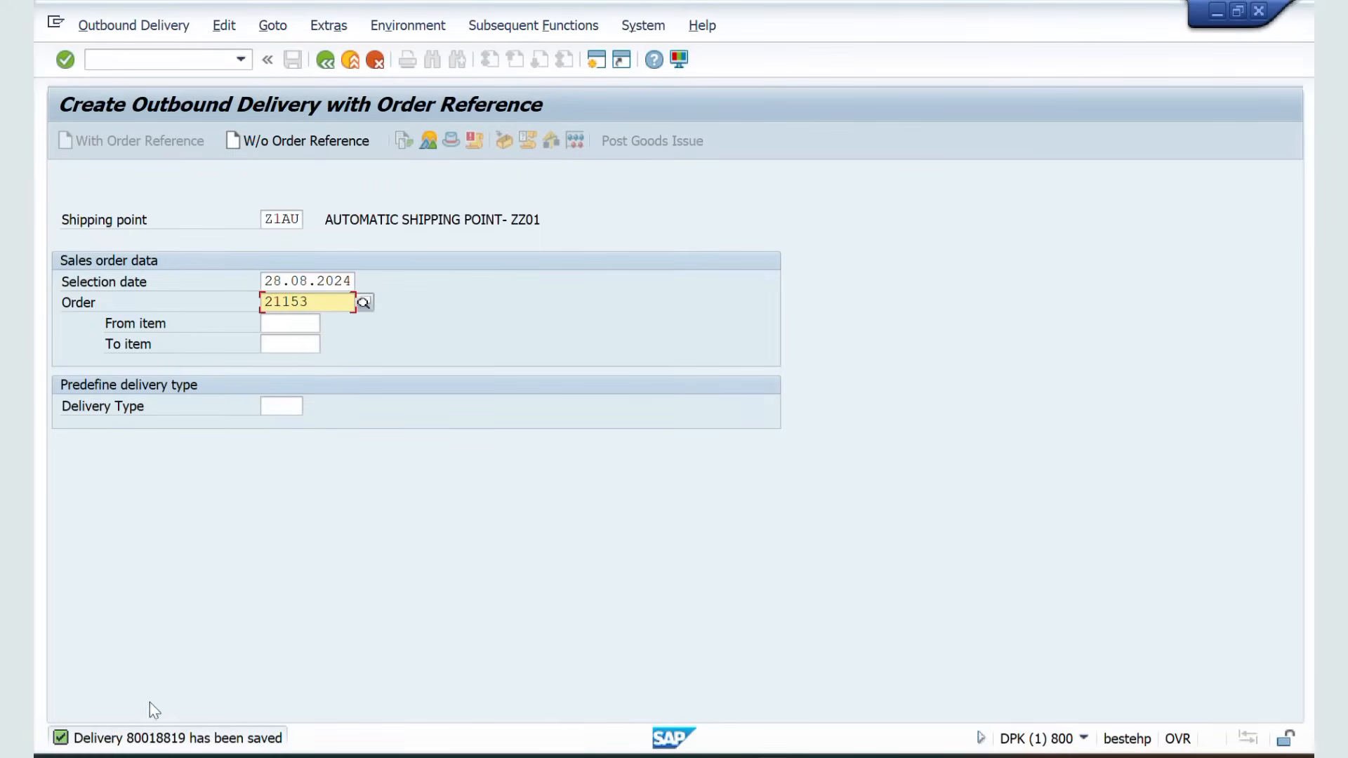
Create and save the F2 invoice for the delivery through billing document creation
{"action": "left_click", "coordinate": [134, 66]}
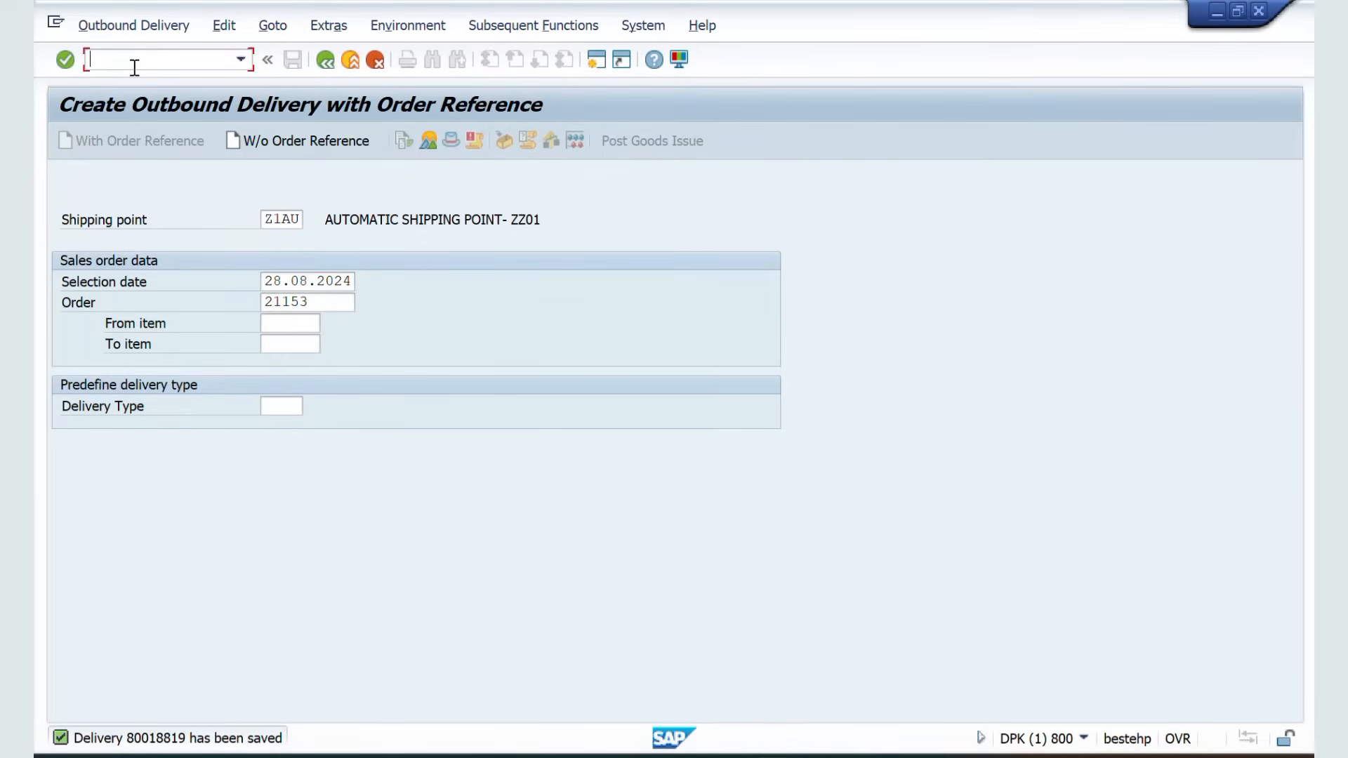
{"action": "key", "text": "Return"}
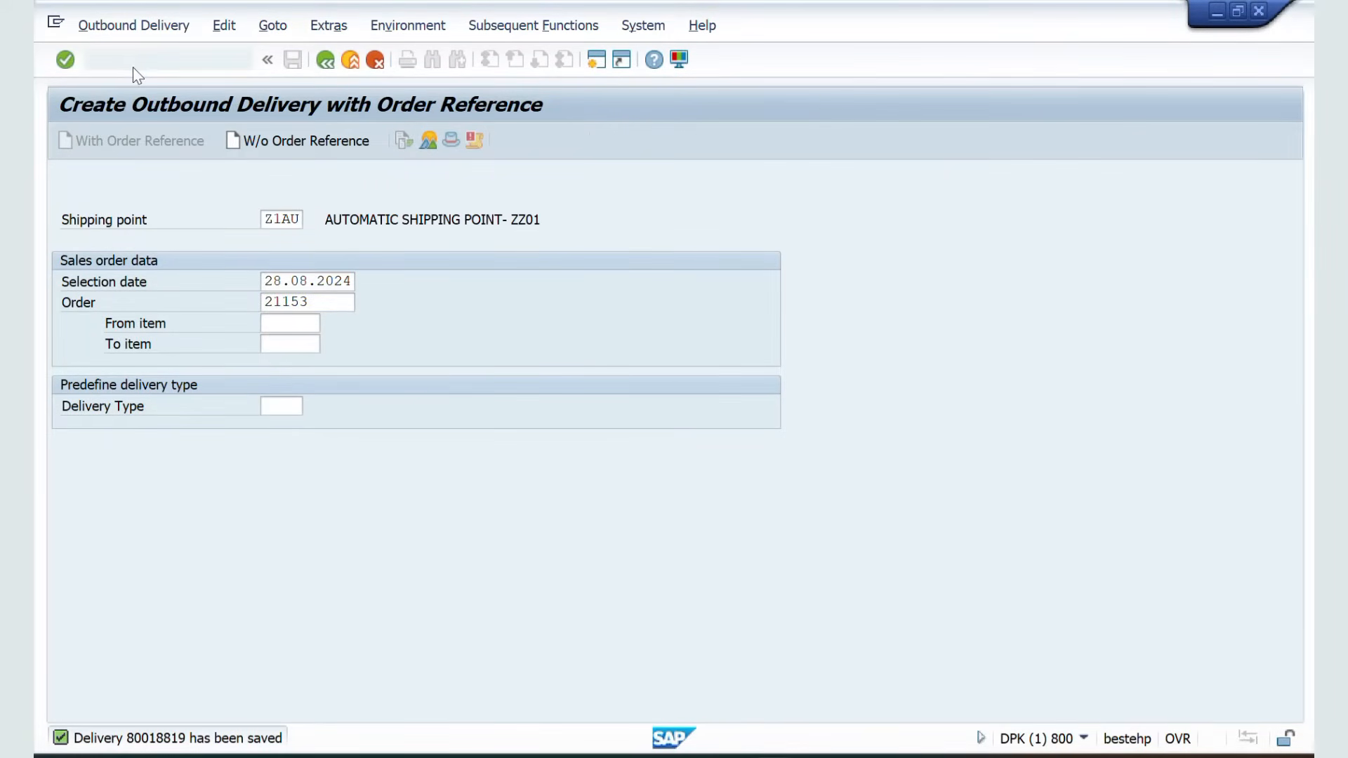
{"action": "key", "text": "Return"}
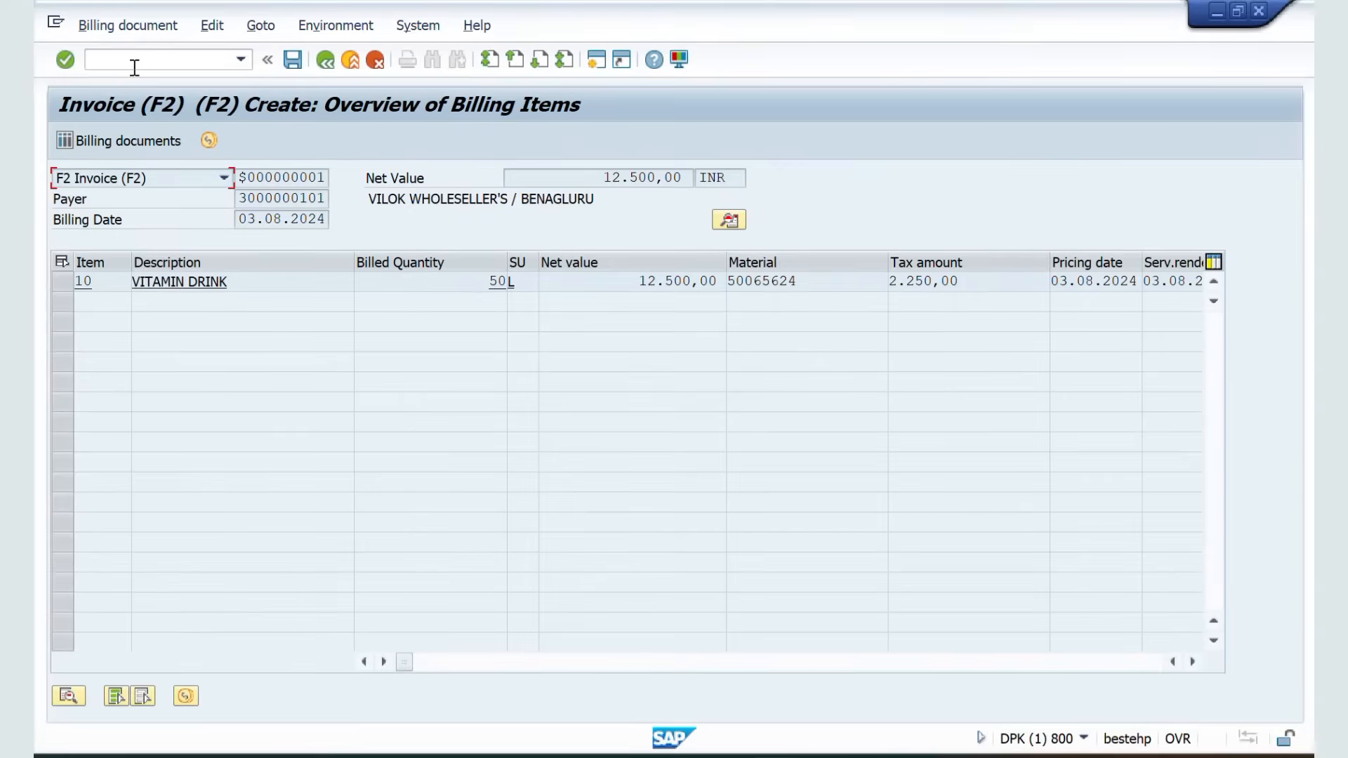
{"action": "left_click", "coordinate": [293, 60]}
Open value contract 40000238 in change mode (VA42) and examine its target and released values
{"action": "left_click", "coordinate": [149, 60]}
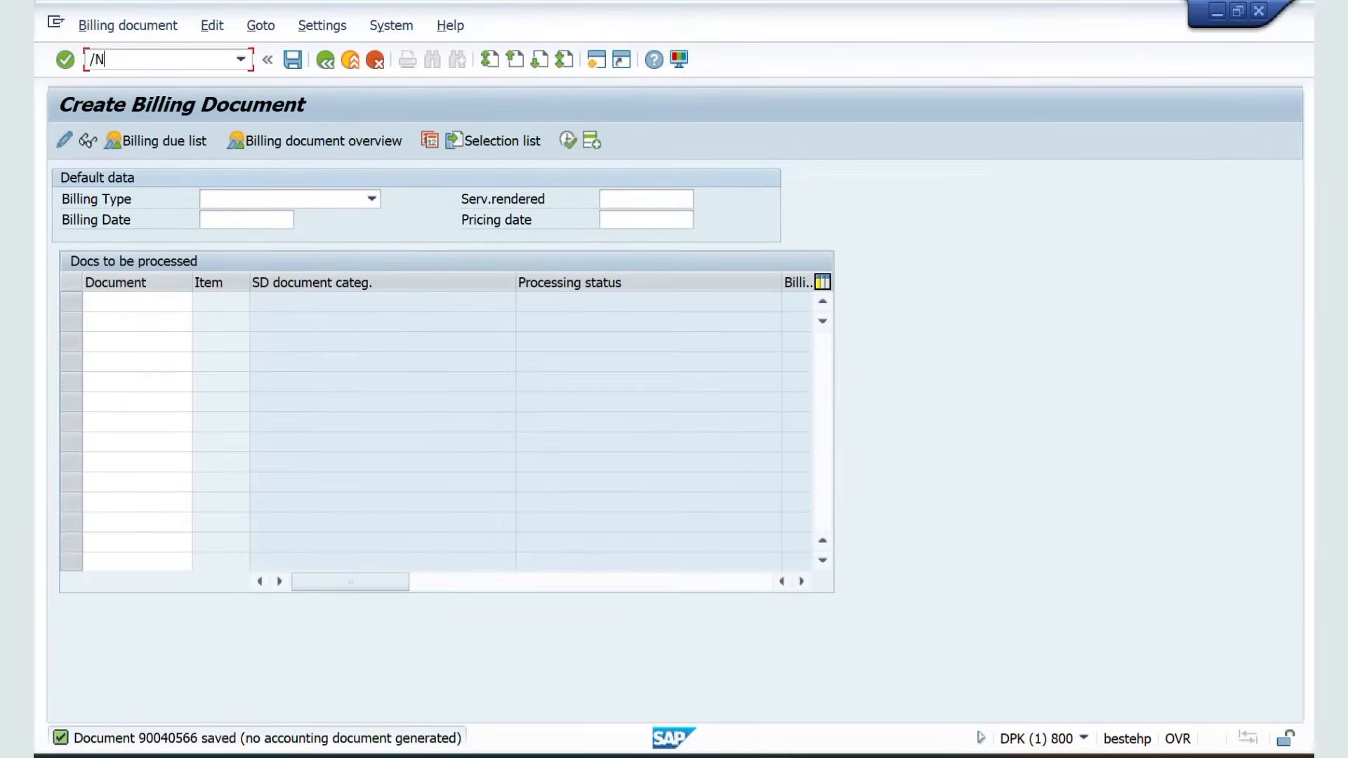
{"action": "type", "text": "/NVA42"}
{"action": "key", "text": "Return"}
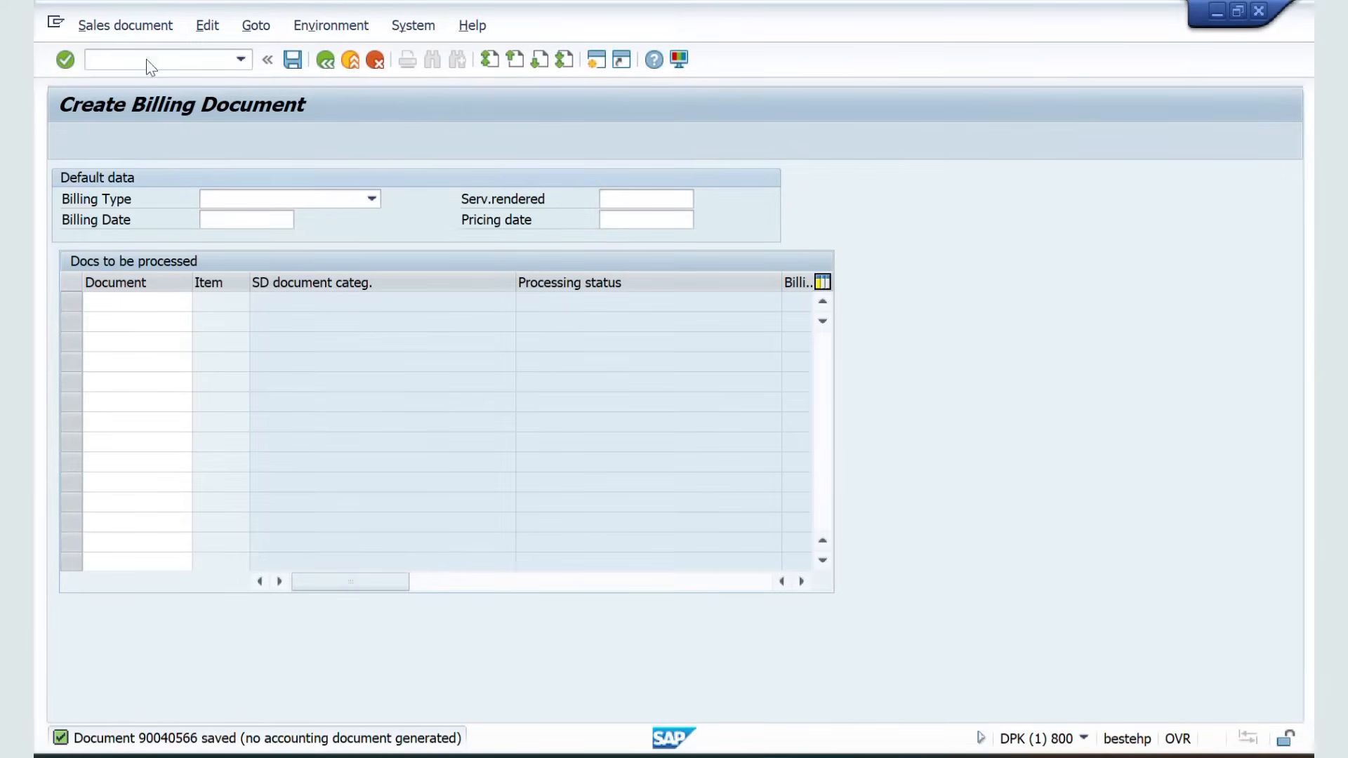
{"action": "key", "text": "Return"}
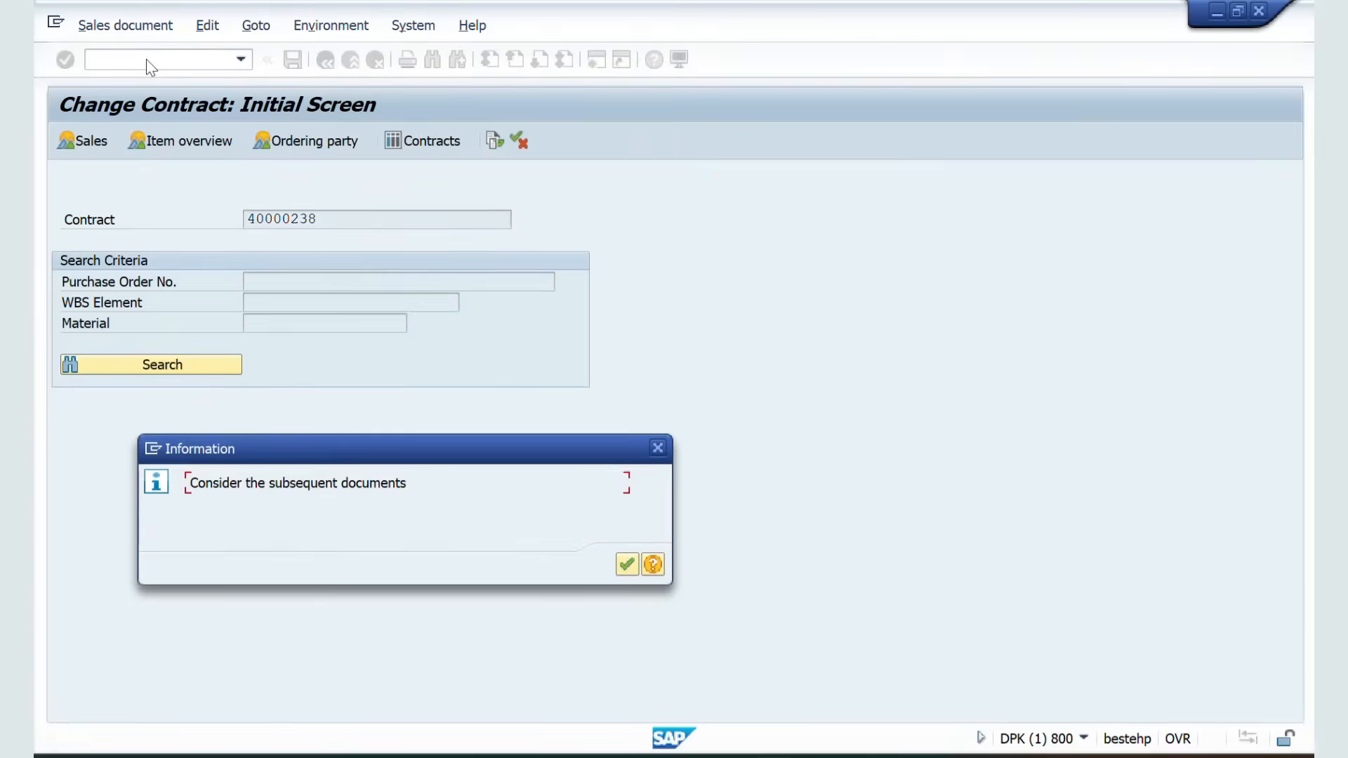
{"action": "key", "text": "Return"}
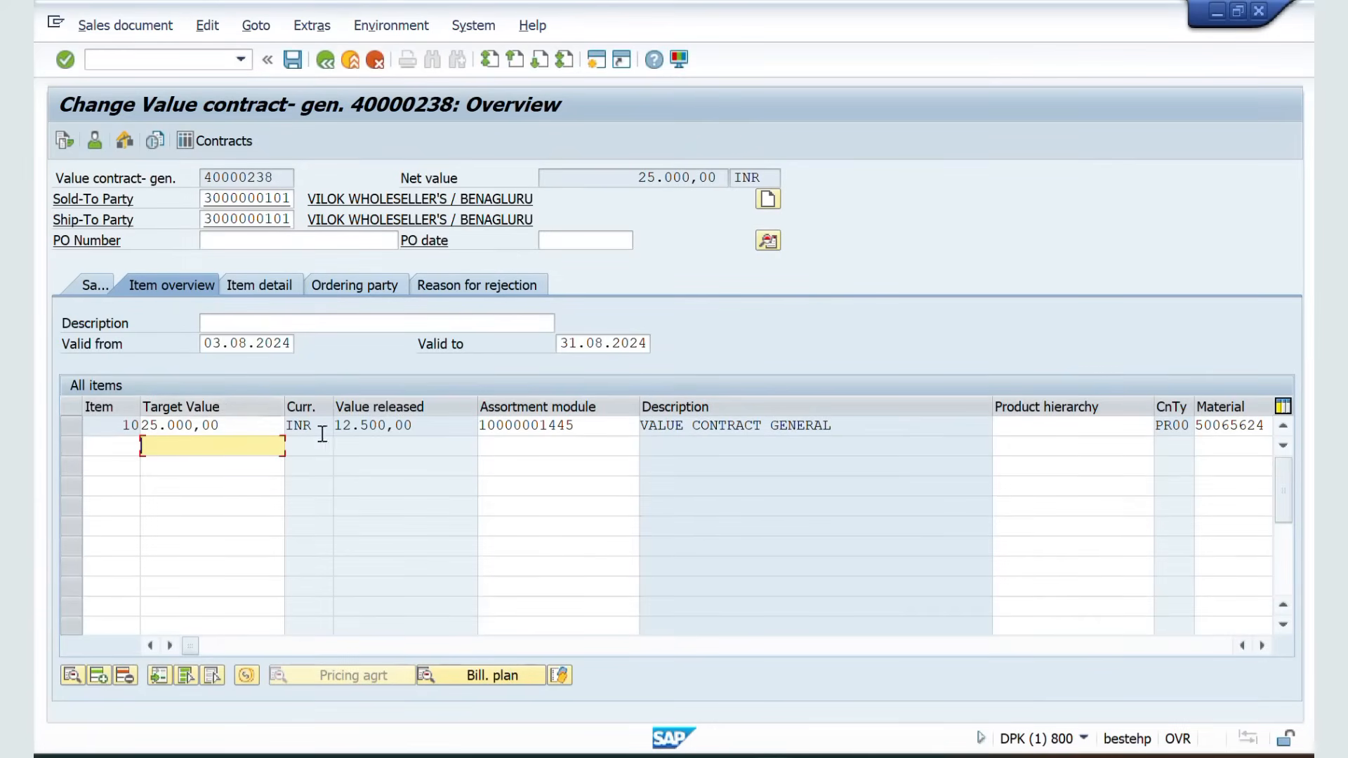
{"action": "left_click_drag", "start_coordinate": [422, 427], "coordinate": [336, 426]}
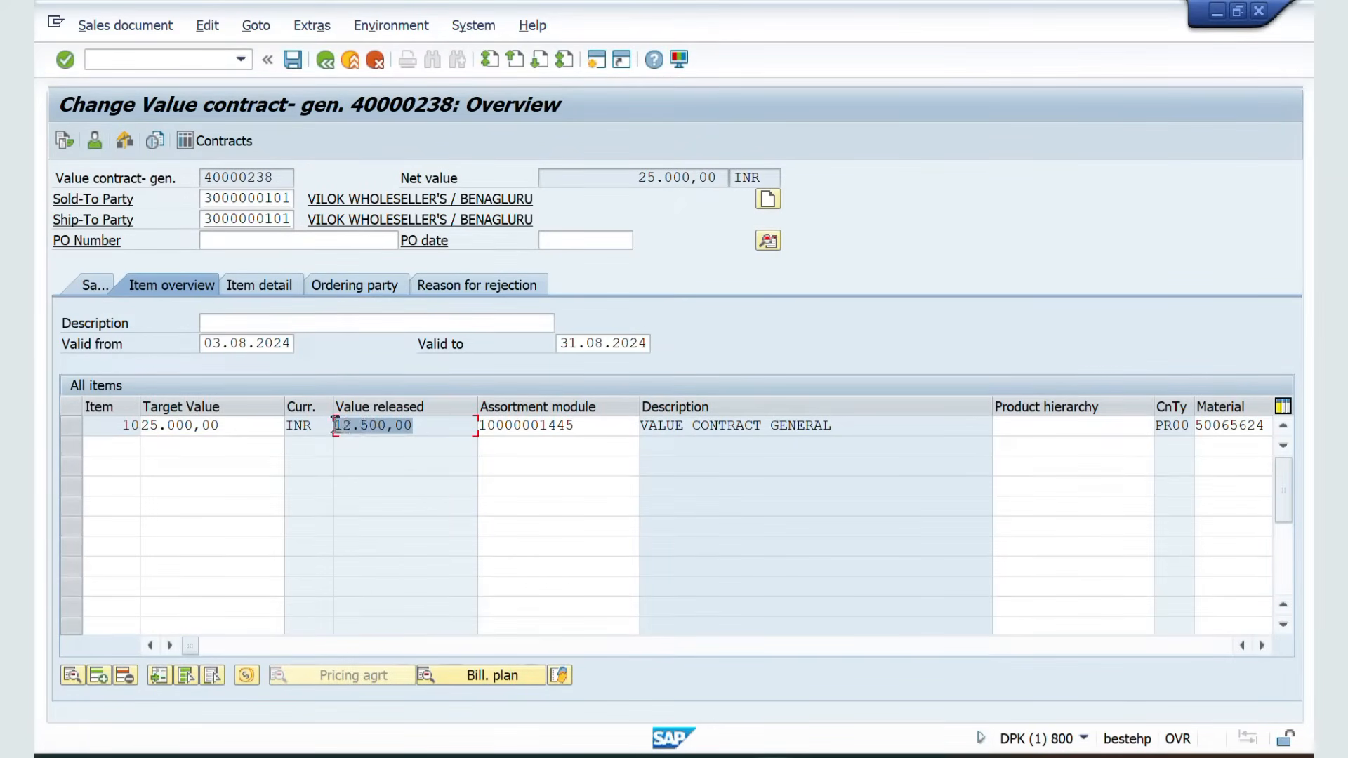
{"action": "left_click_drag", "start_coordinate": [243, 426], "coordinate": [138, 430]}
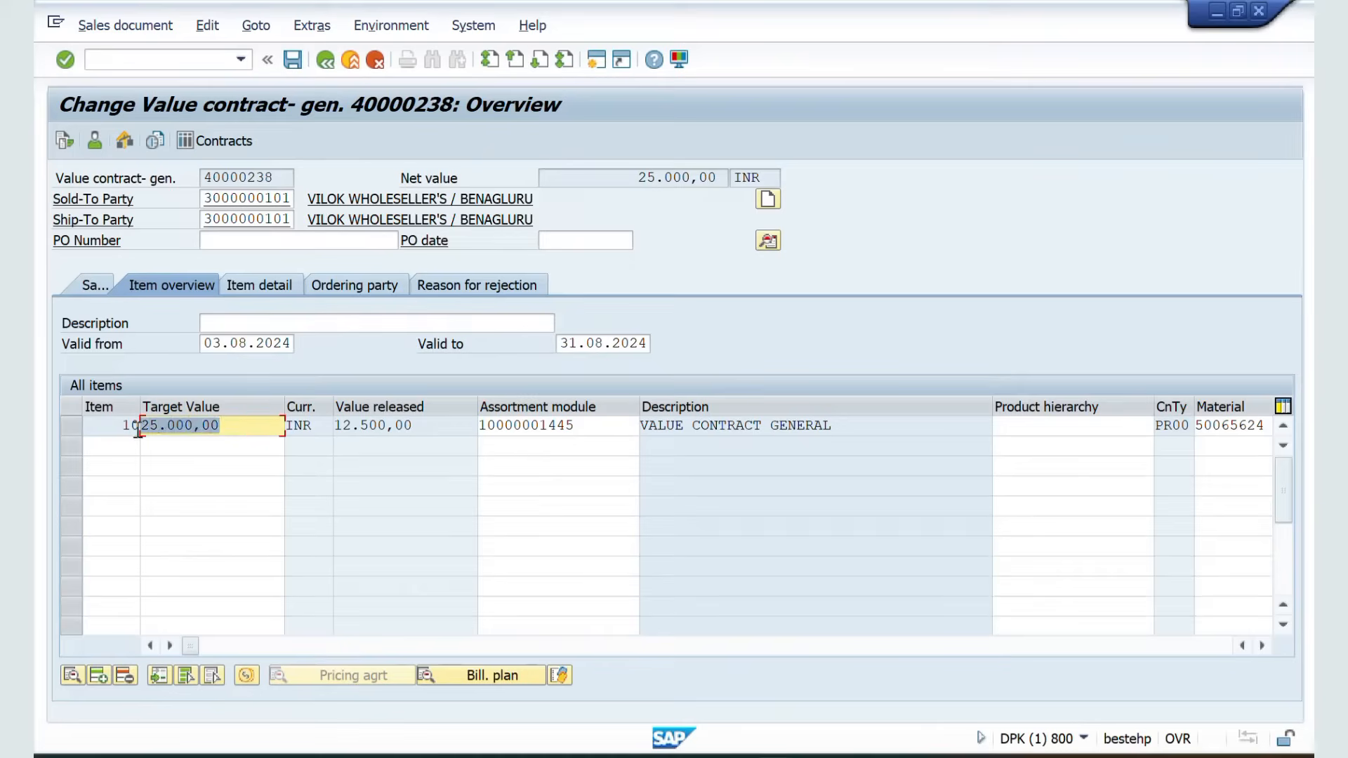
{"action": "left_click_drag", "start_coordinate": [422, 427], "coordinate": [326, 425]}
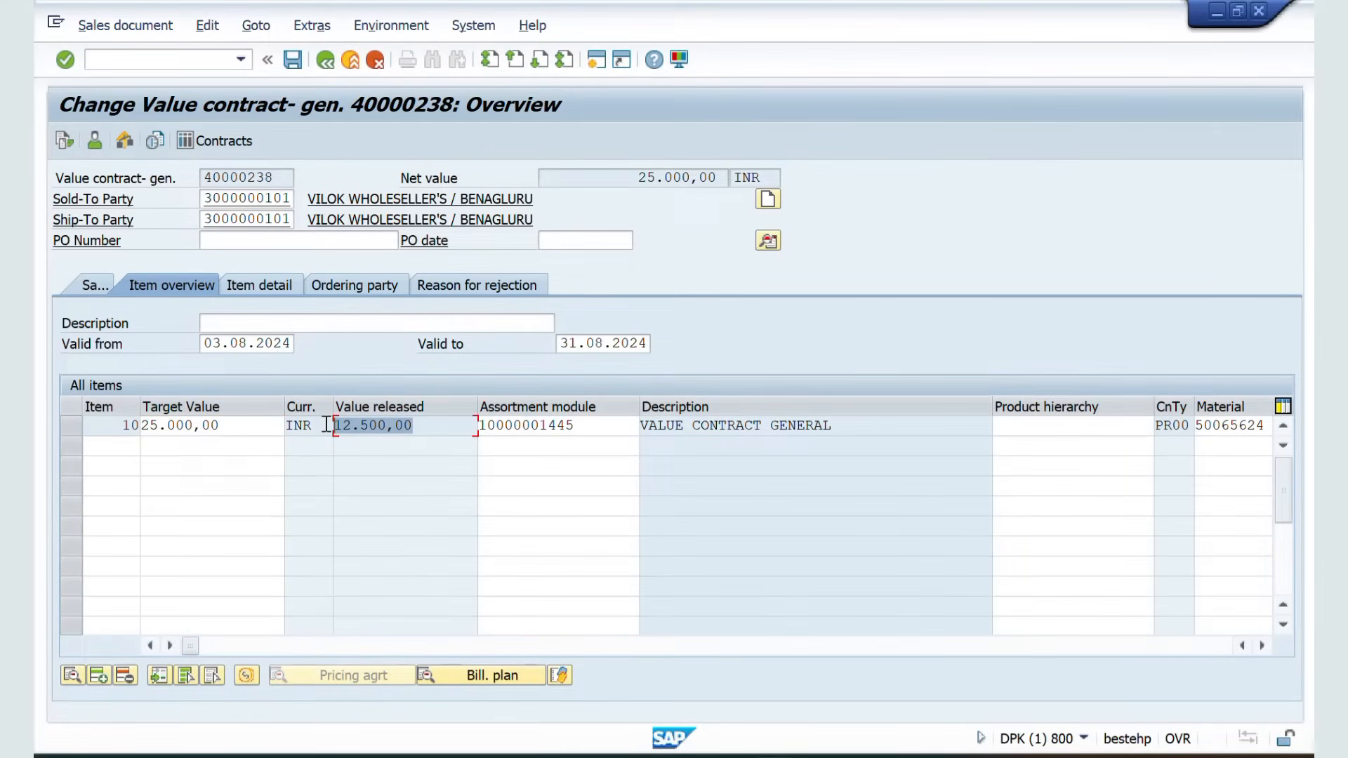
Examine the contract's document flow and reference values, then return to the contract overview
{"action": "left_click", "coordinate": [63, 144]}
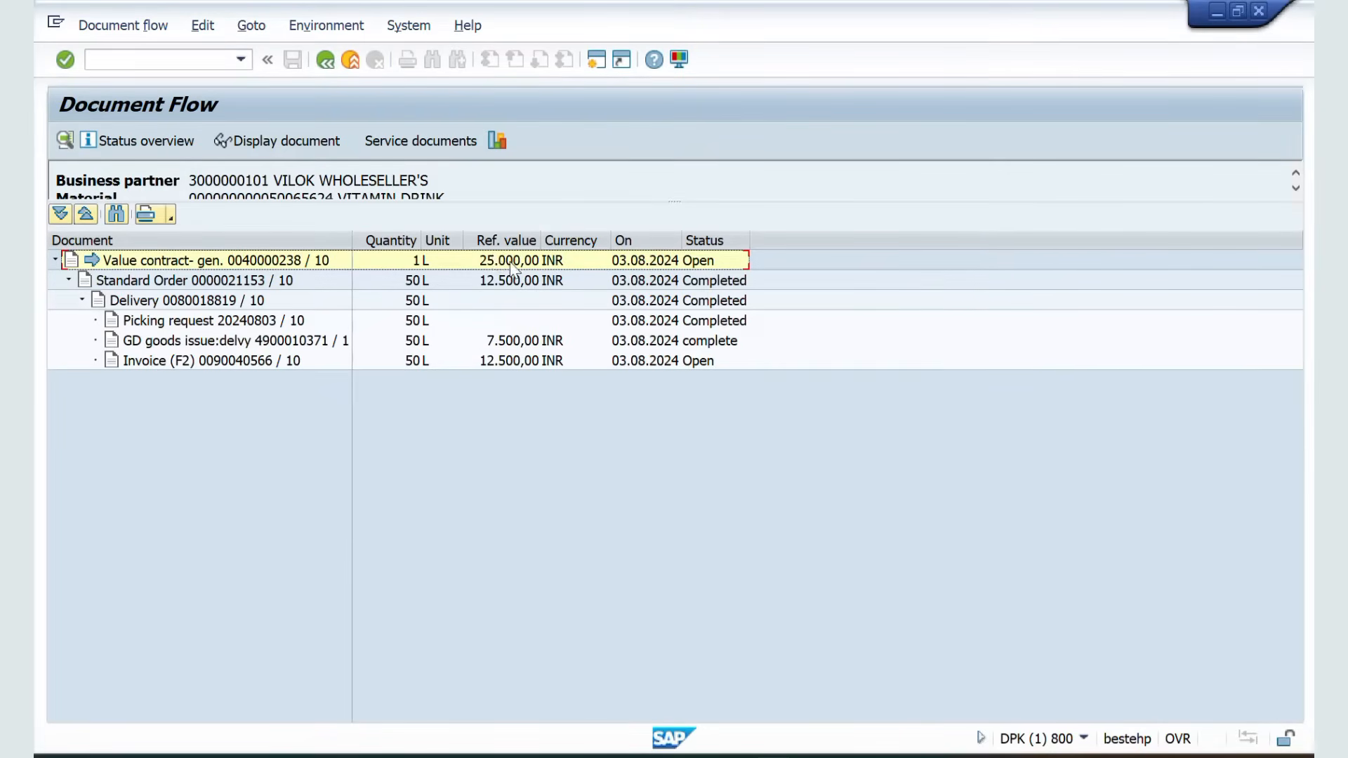
{"action": "left_click", "coordinate": [502, 365]}
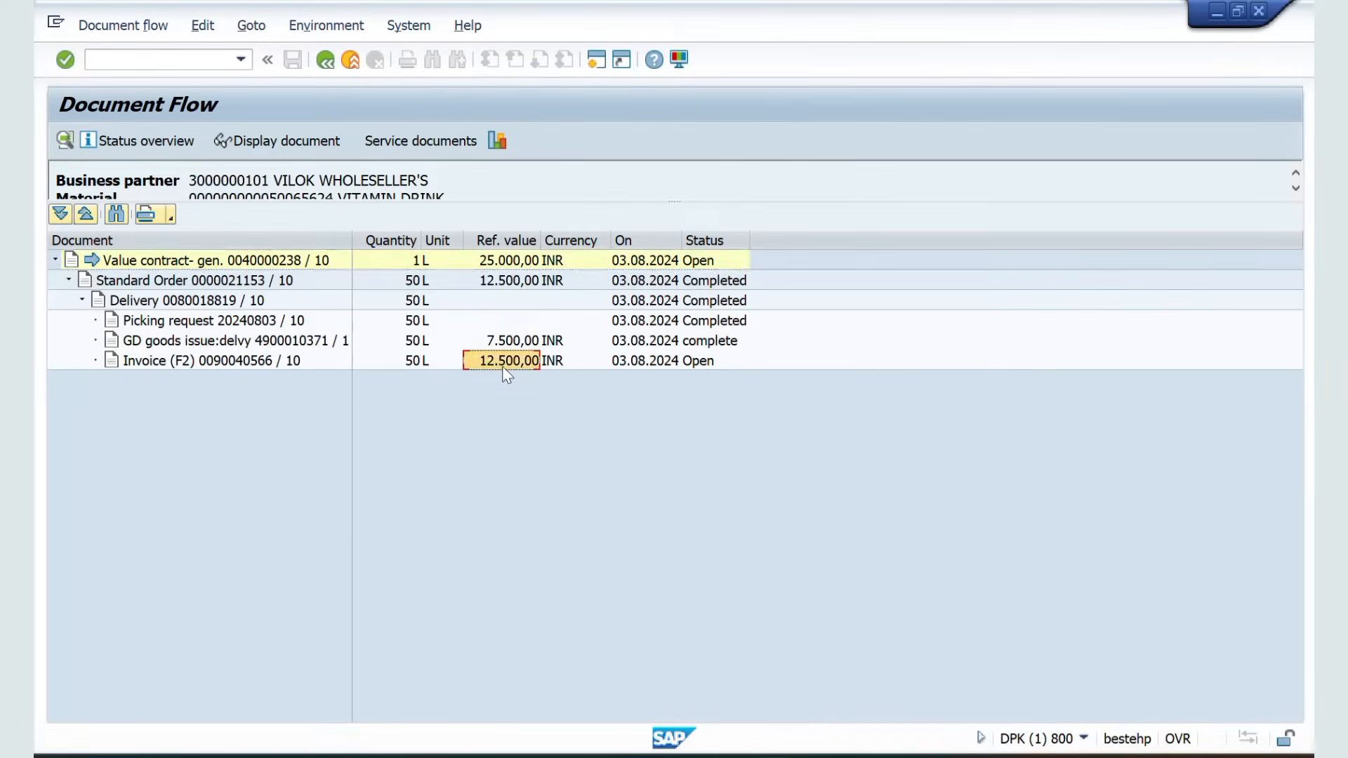
{"action": "left_click", "coordinate": [492, 263]}
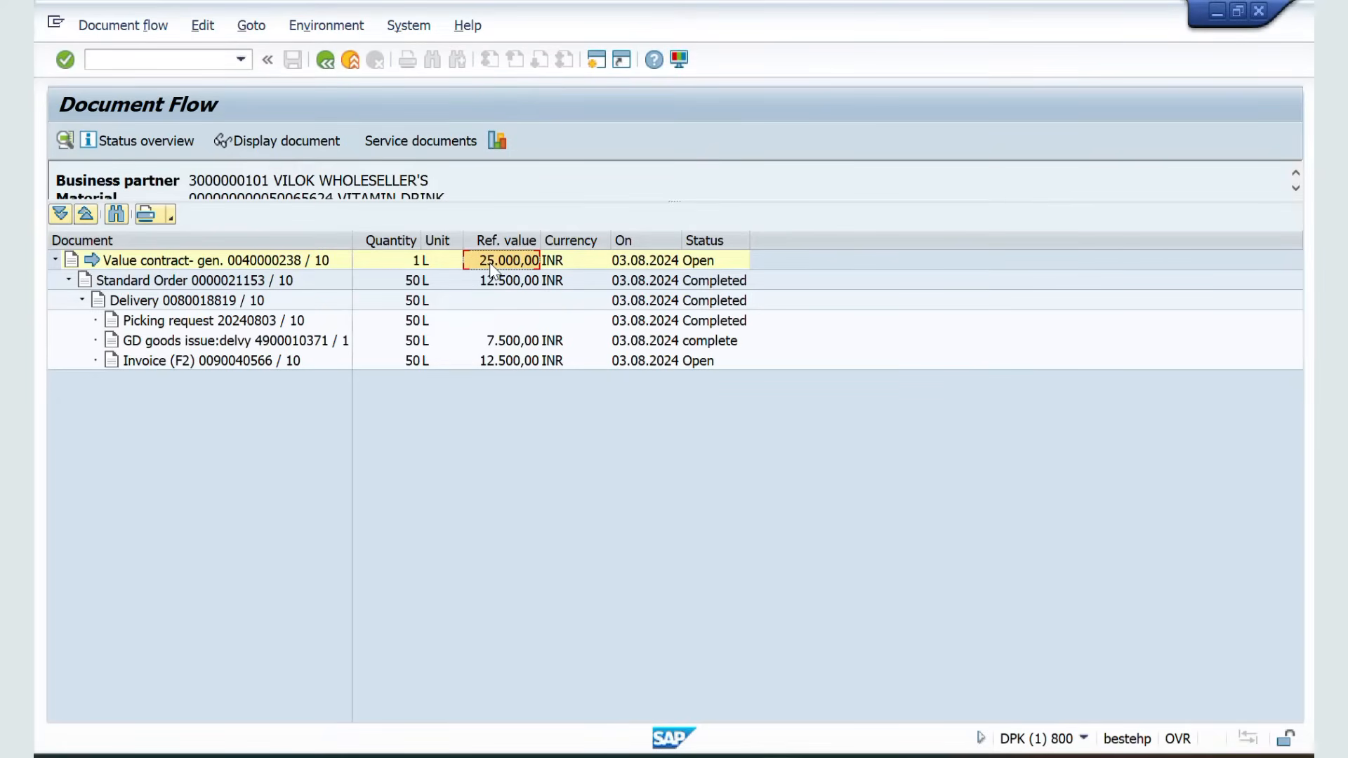
{"action": "left_click", "coordinate": [326, 56]}
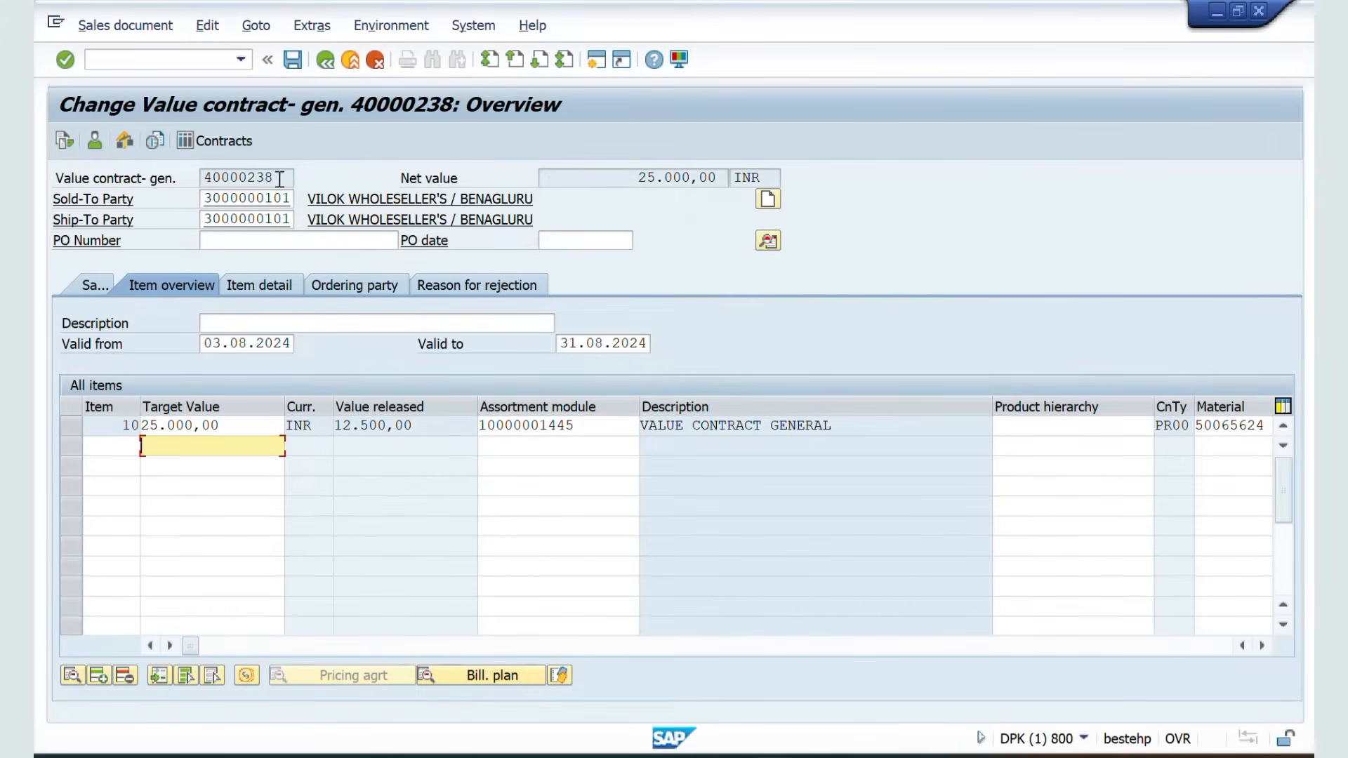
Copy the contract number 40000238 and open sales order creation (VA01)
{"action": "left_click_drag", "start_coordinate": [280, 179], "coordinate": [173, 181]}
{"action": "key", "text": "ctrl+c"}
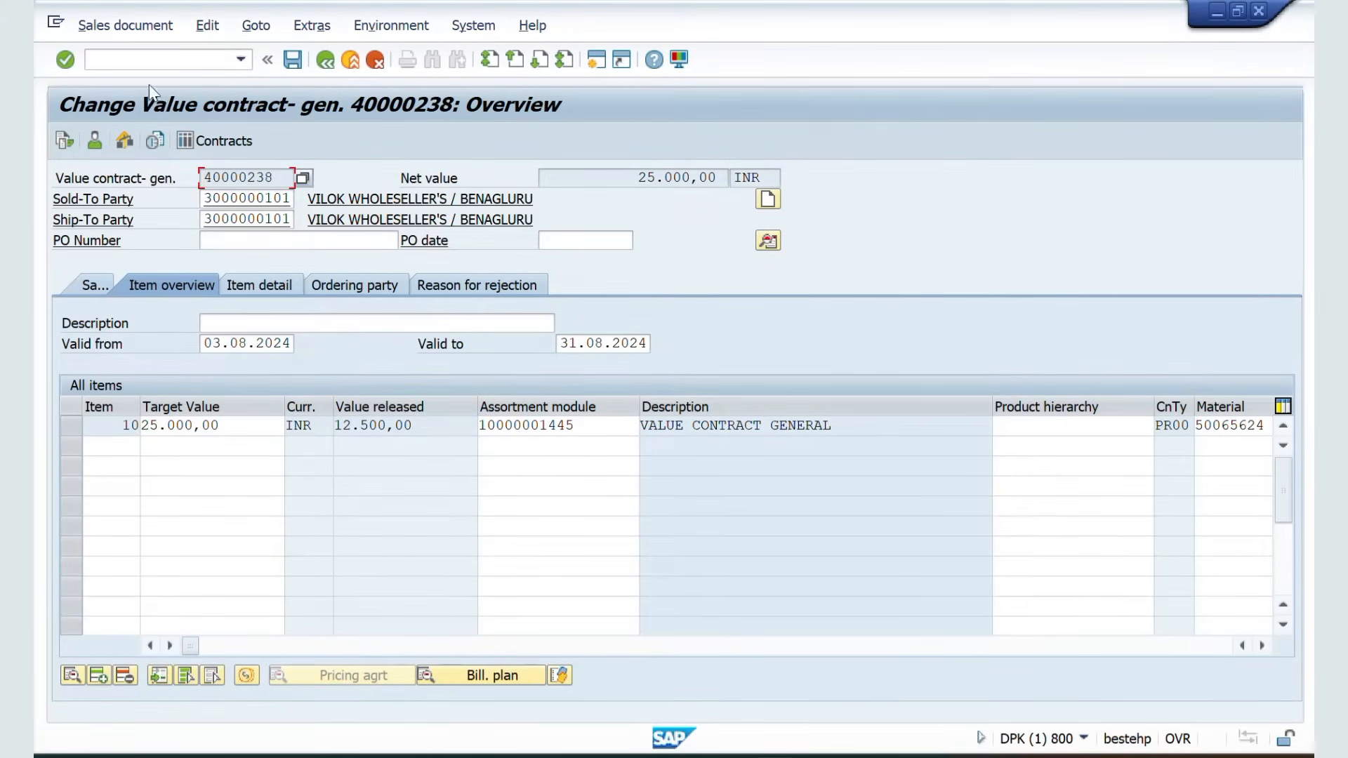
{"action": "left_click", "coordinate": [146, 65]}
{"action": "type", "text": "/NVA01"}
{"action": "key", "text": "Return"}
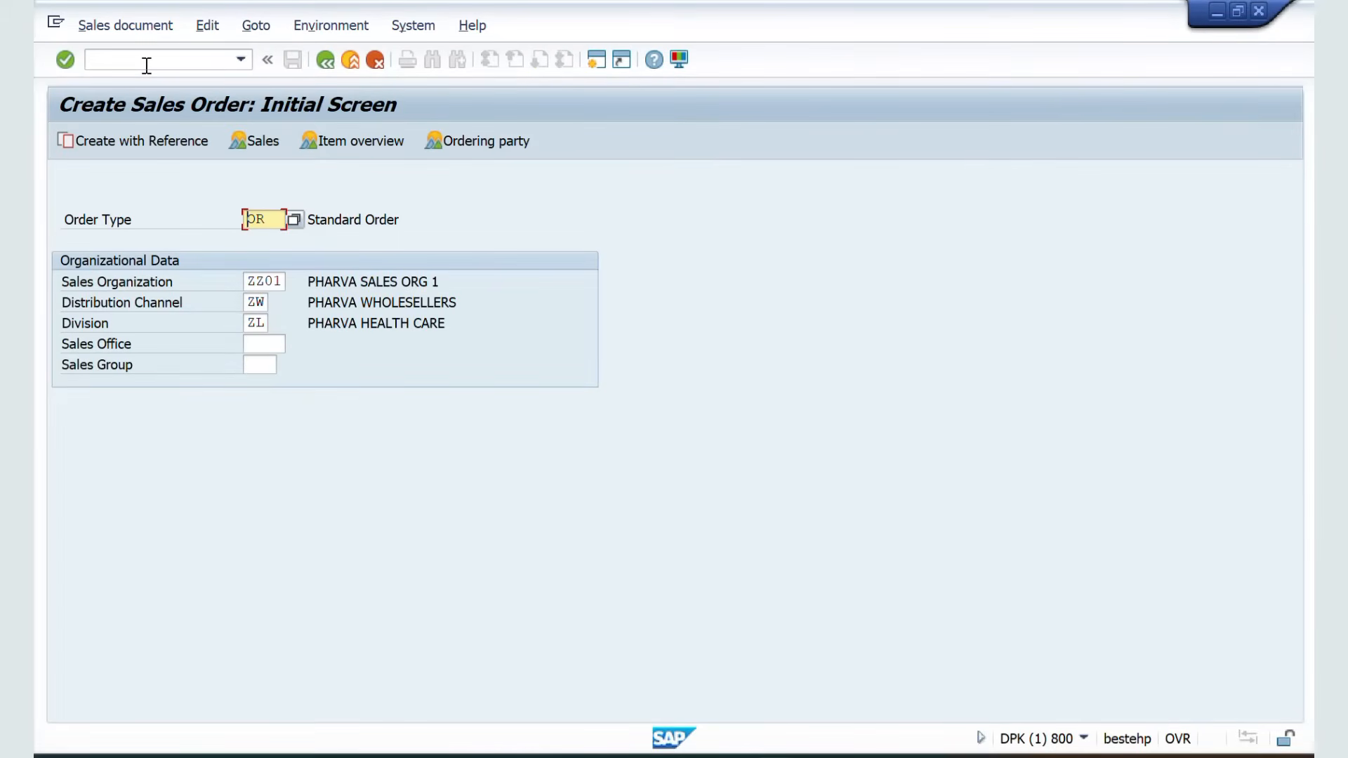
Create the standard order with reference to contract 40000238 and open its item selection
{"action": "left_click", "coordinate": [131, 144]}
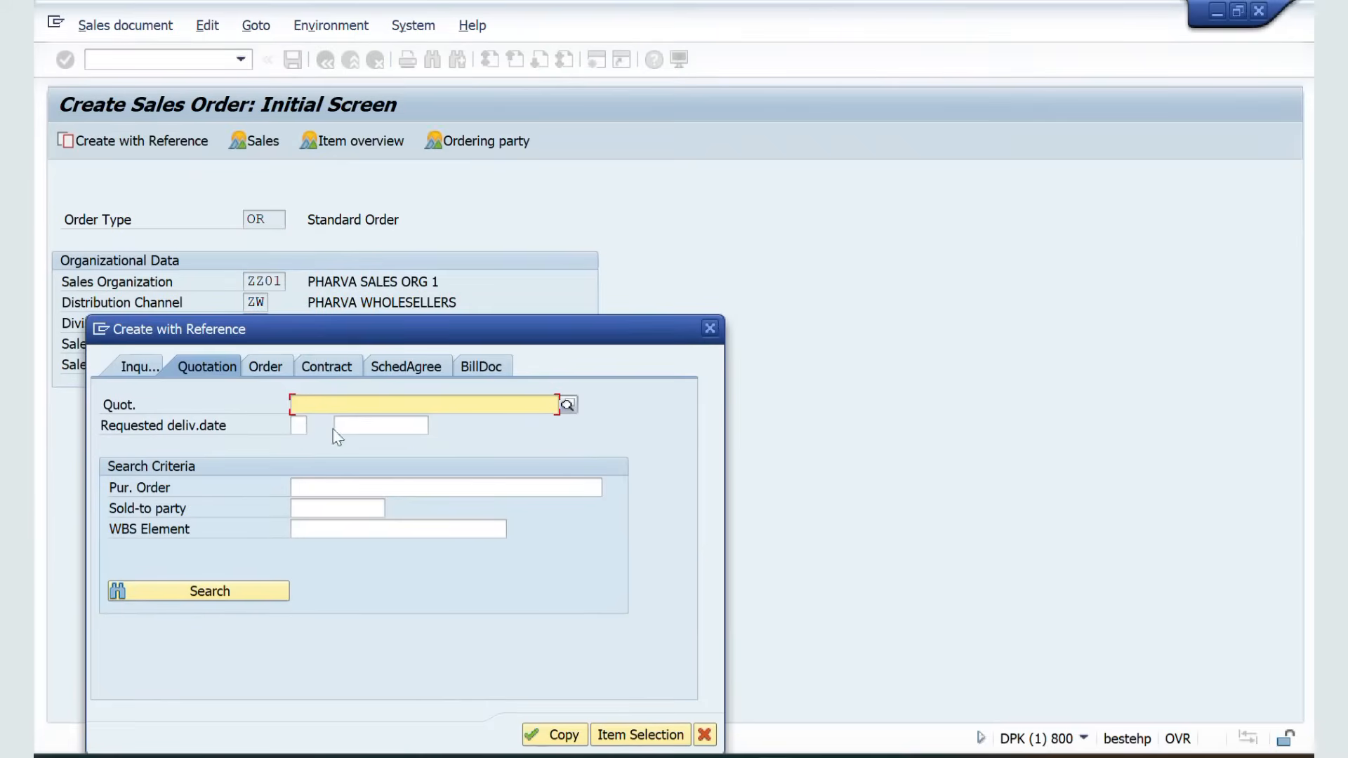
{"action": "left_click", "coordinate": [326, 367]}
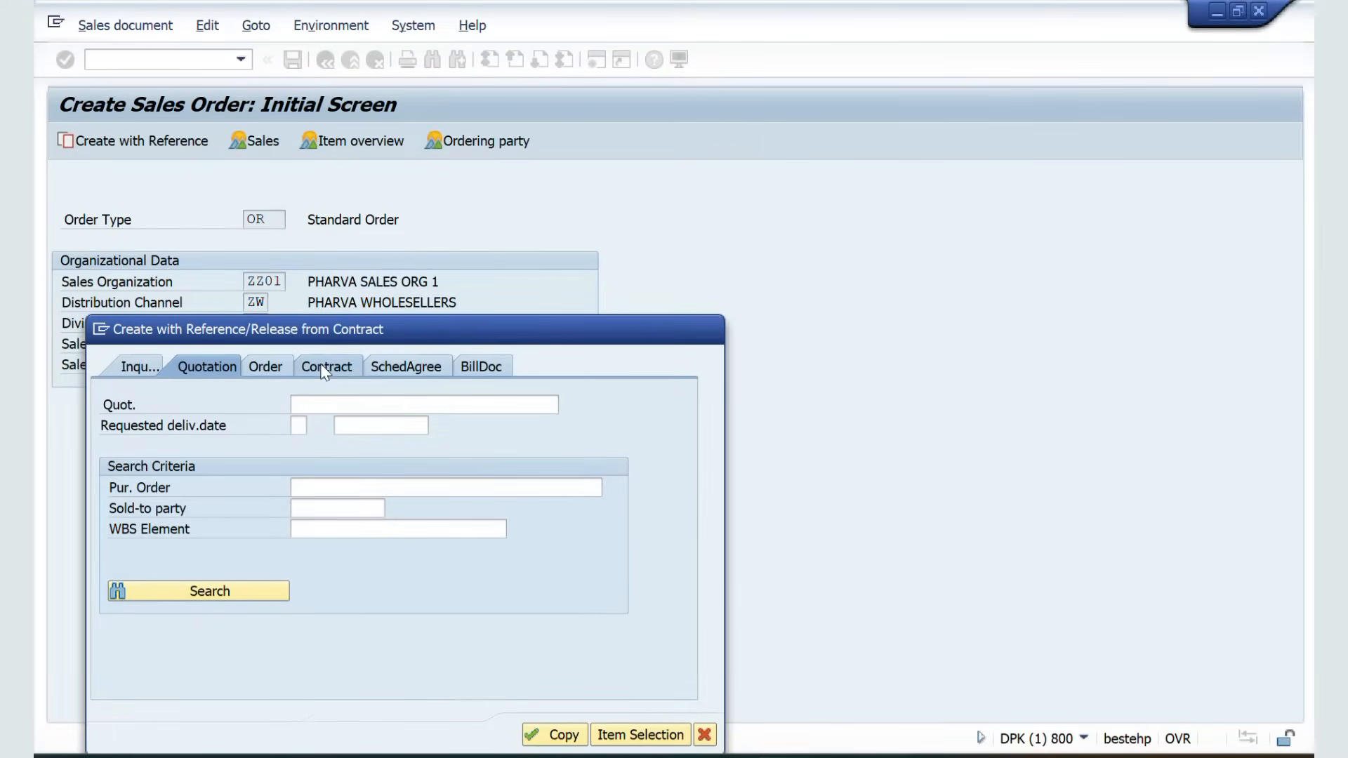
{"action": "key", "text": "ctrl+v"}
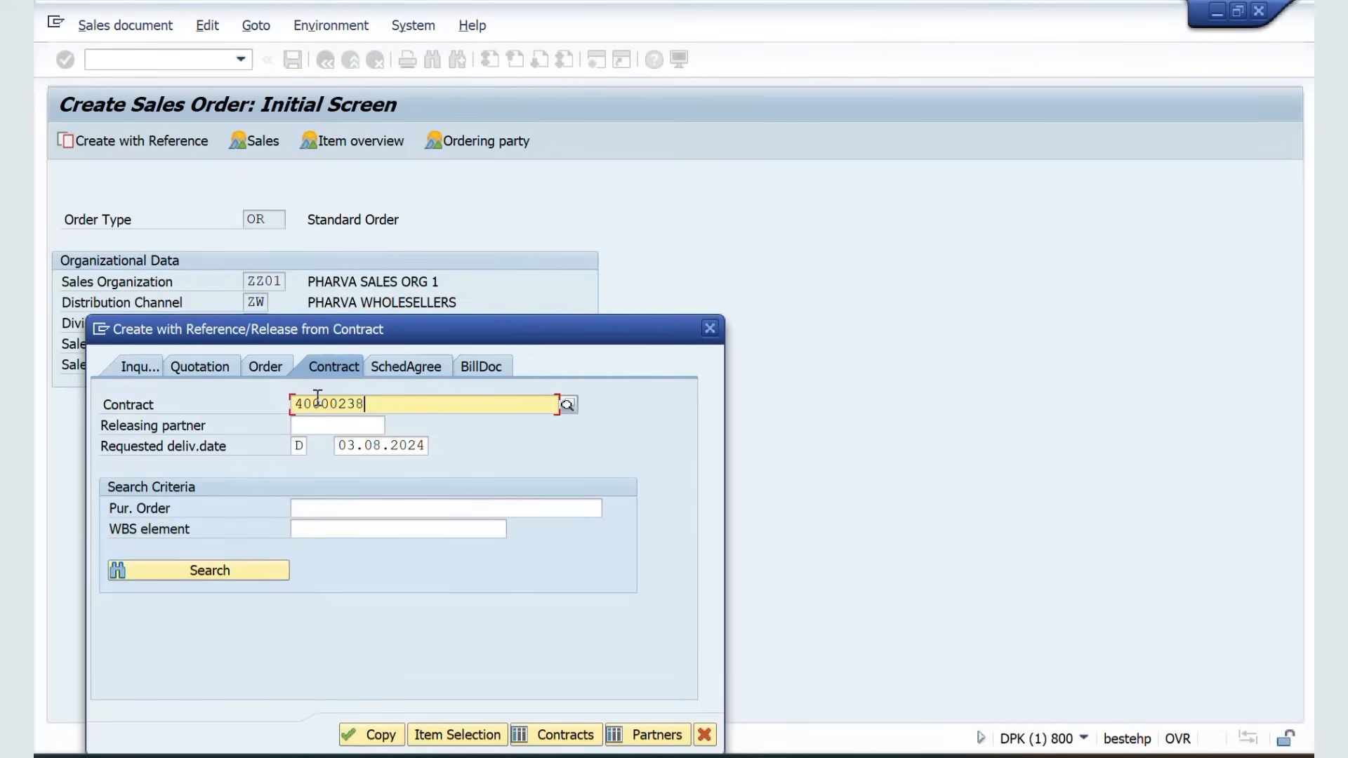
{"action": "left_click", "coordinate": [440, 735]}
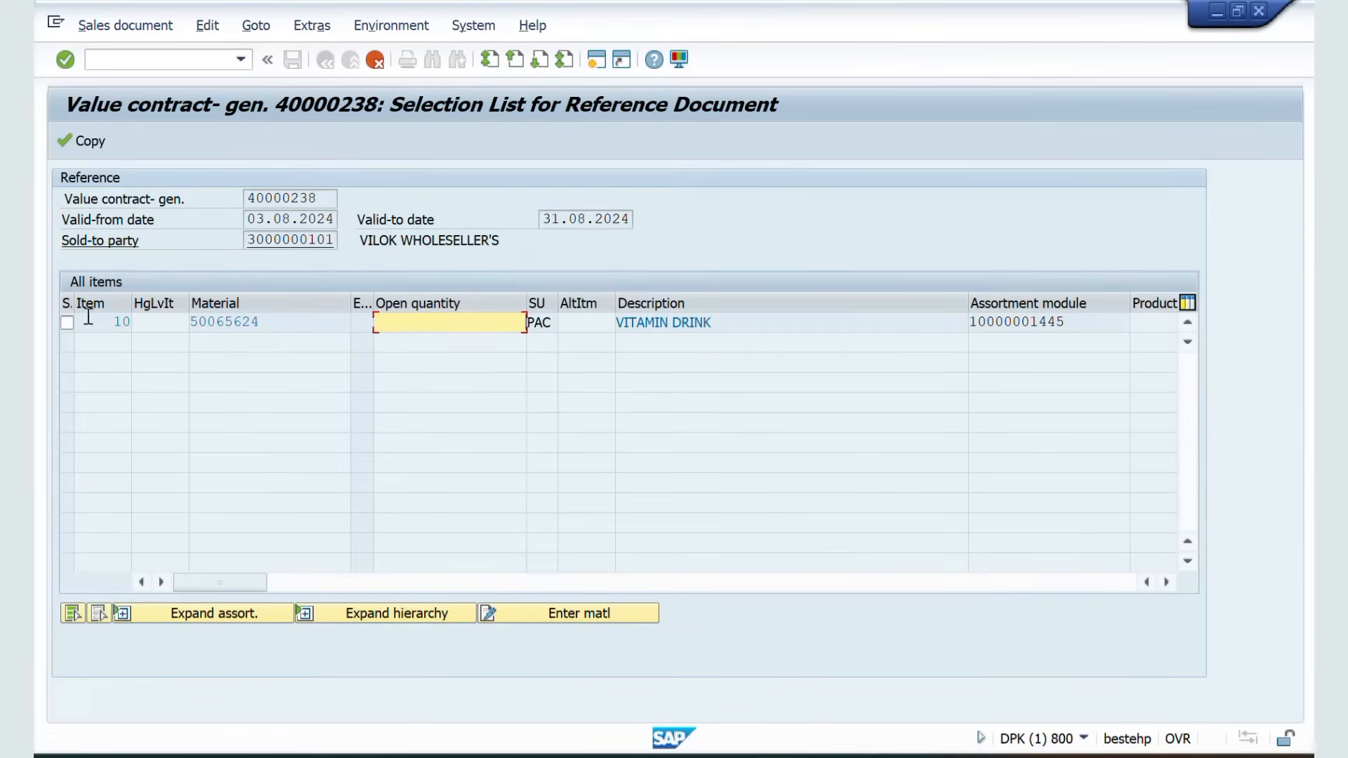
Expand the item's assortment module, enter order quantity 100 for material 50065624, and copy it into the order
{"action": "left_click", "coordinate": [67, 323]}
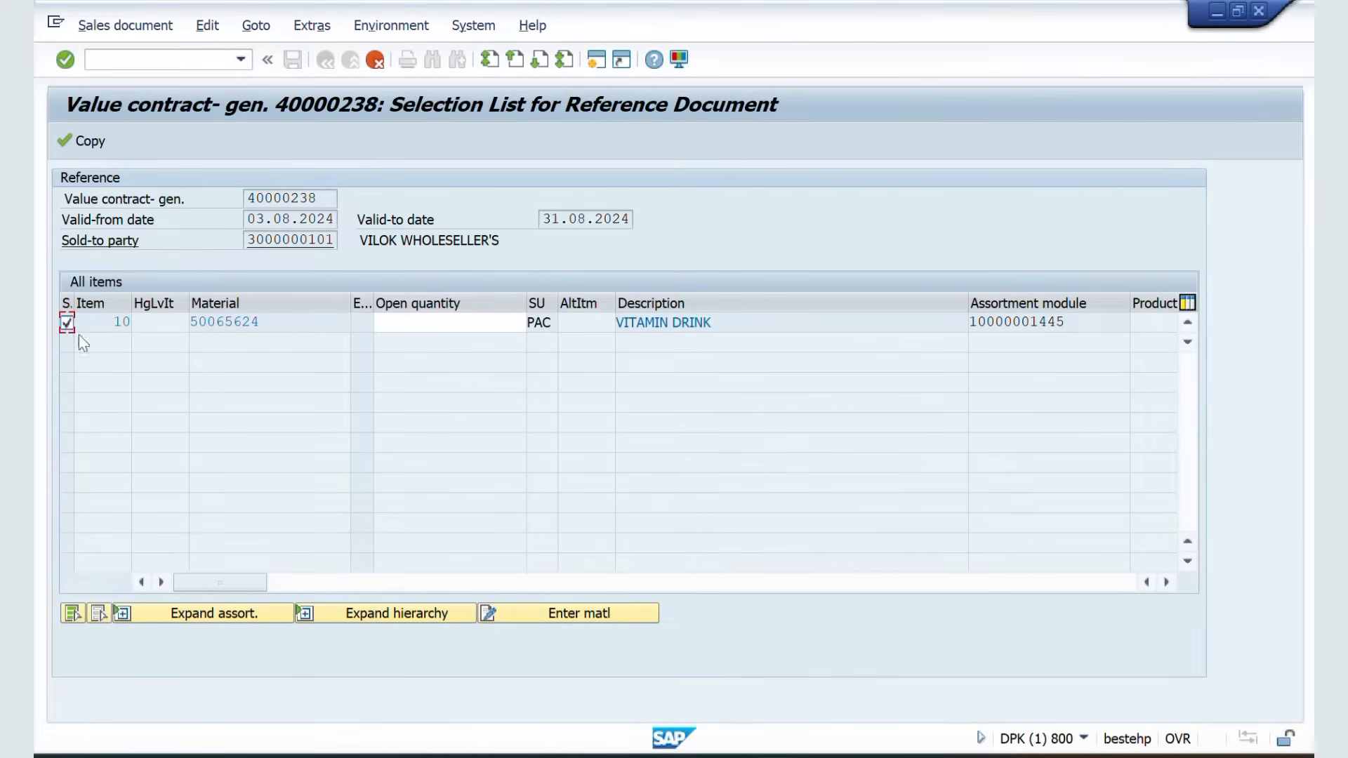
{"action": "left_click", "coordinate": [212, 619]}
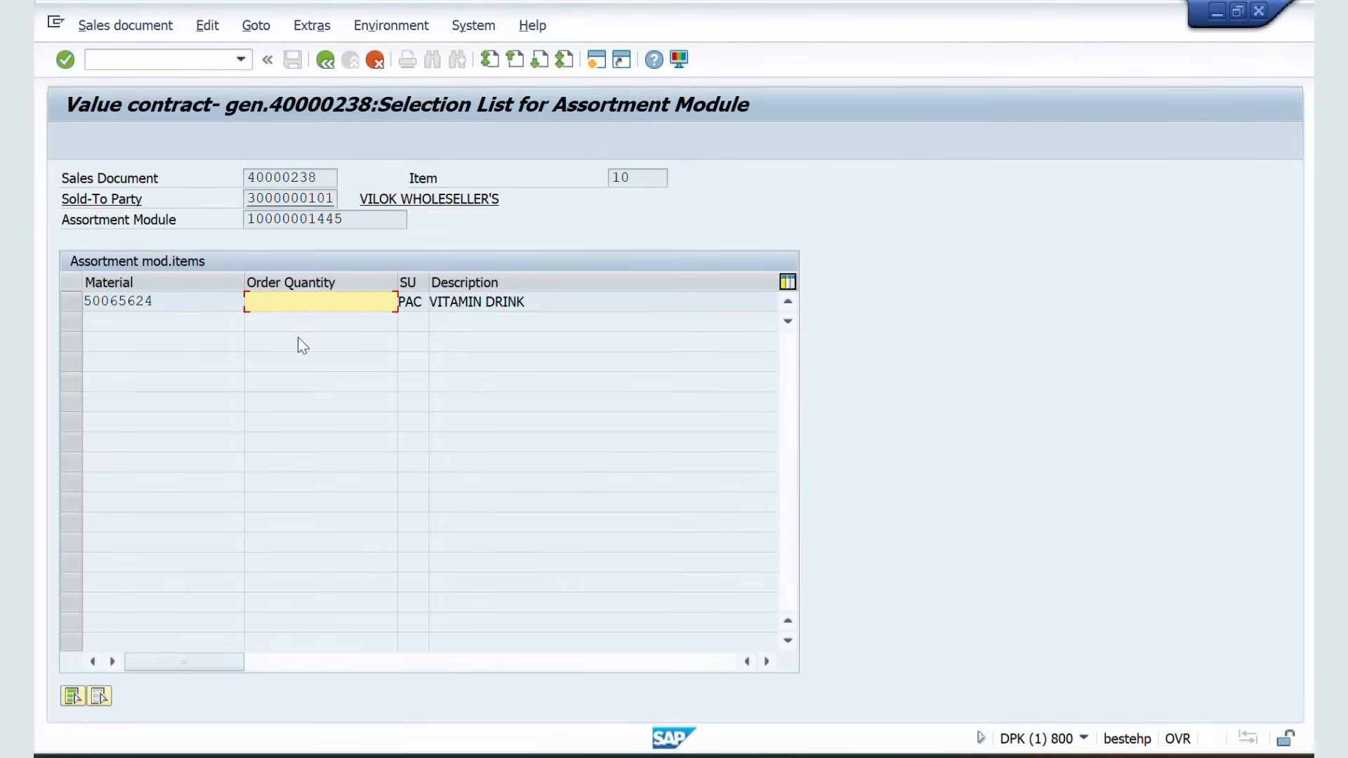
{"action": "type", "text": "100"}
{"action": "key", "text": "Return"}
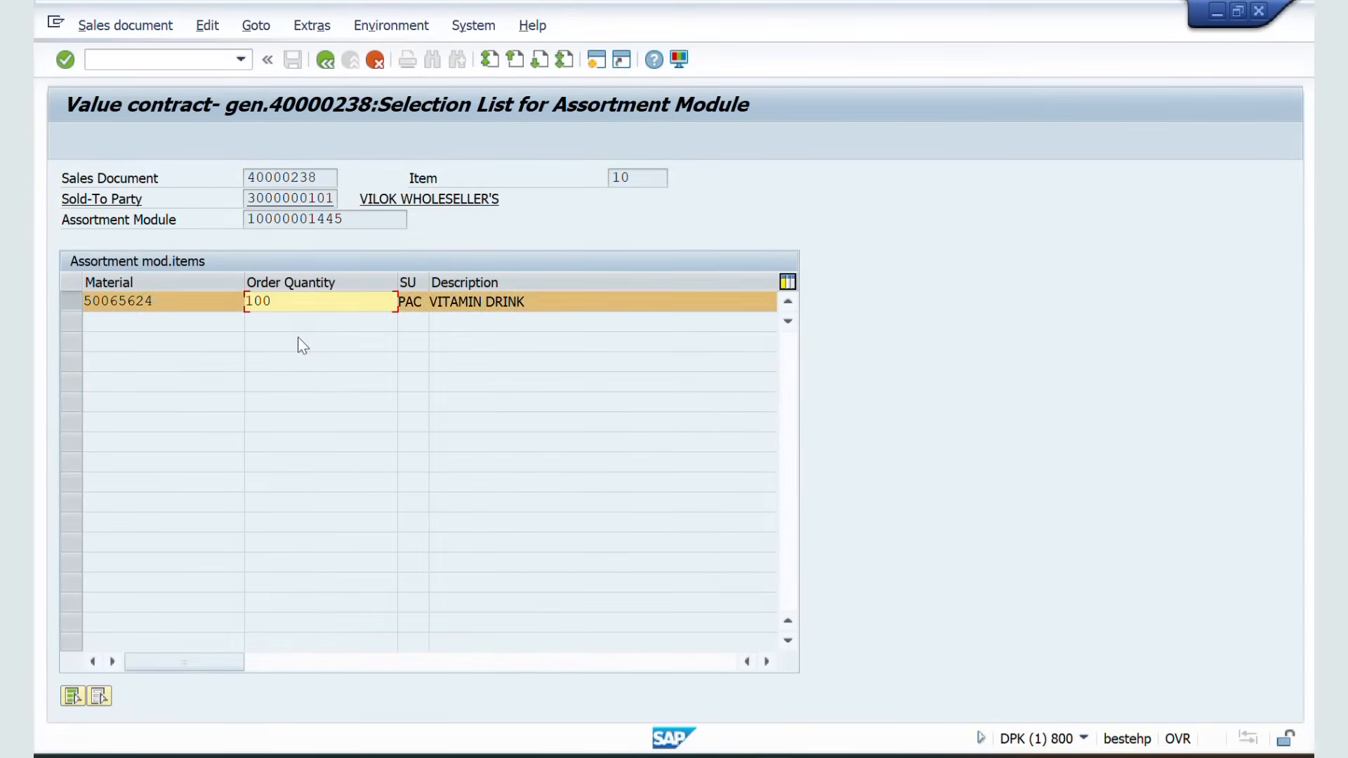
{"action": "left_click", "coordinate": [325, 62]}
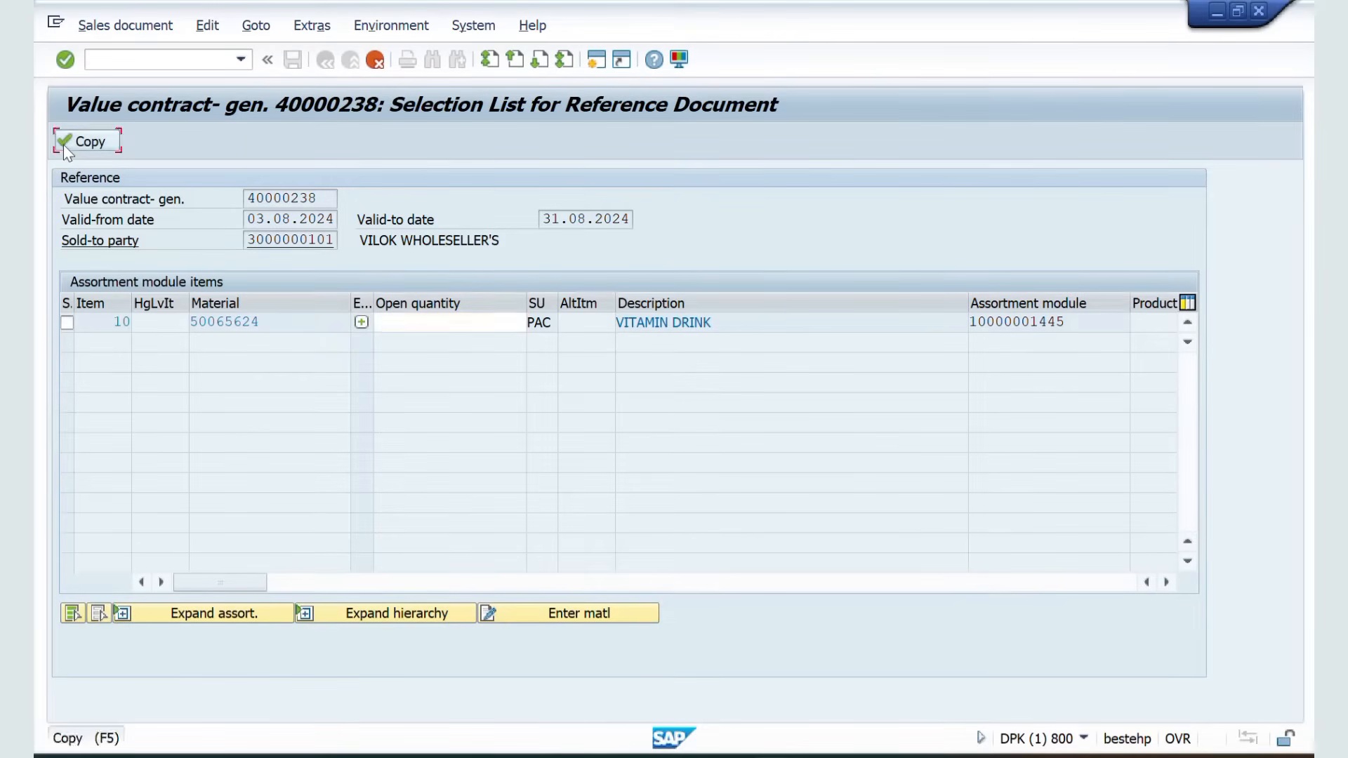
{"action": "left_click", "coordinate": [65, 143]}
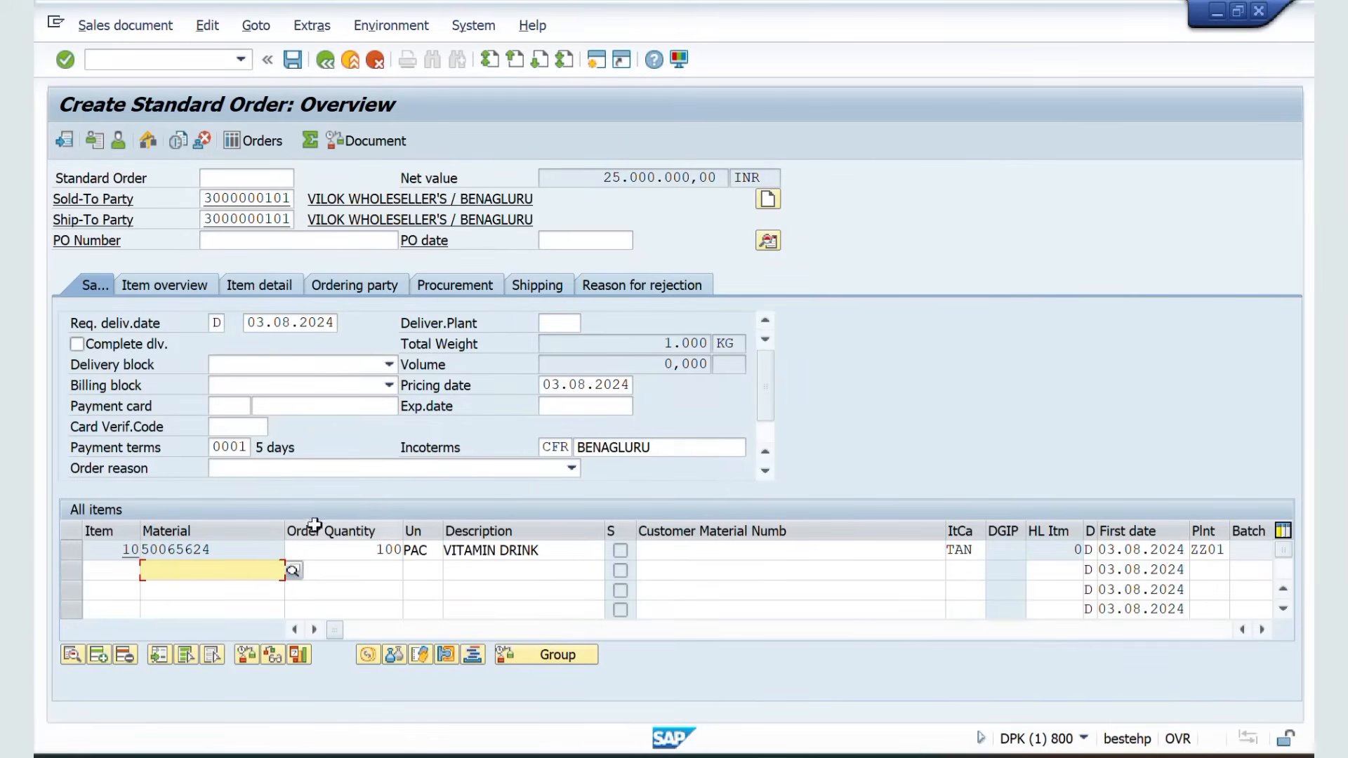
Open item 10's conditions, carry out new pricing (type B), and return to the order overview
{"action": "left_click", "coordinate": [213, 549]}
{"action": "double_click", "coordinate": [216, 551]}
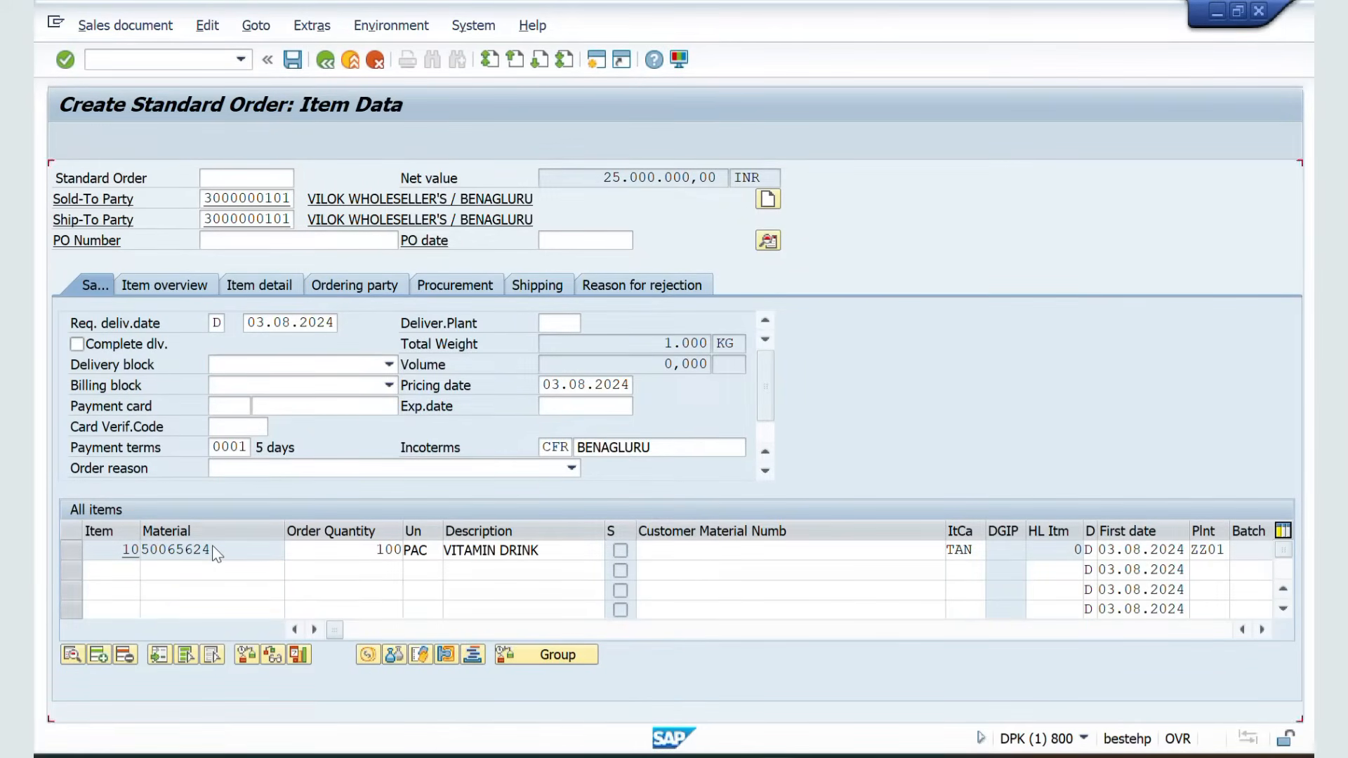
{"action": "left_click", "coordinate": [410, 244]}
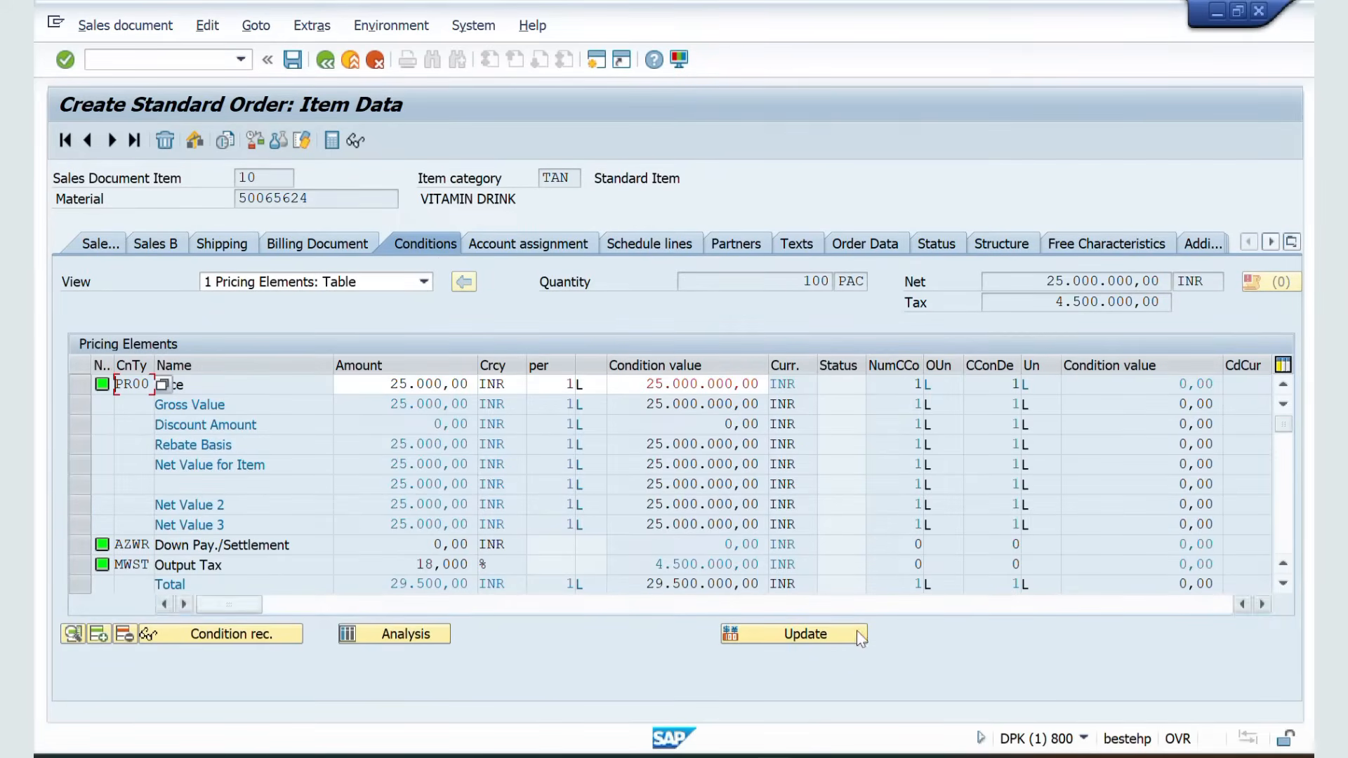
{"action": "left_click", "coordinate": [797, 638]}
{"action": "left_click", "coordinate": [797, 640]}
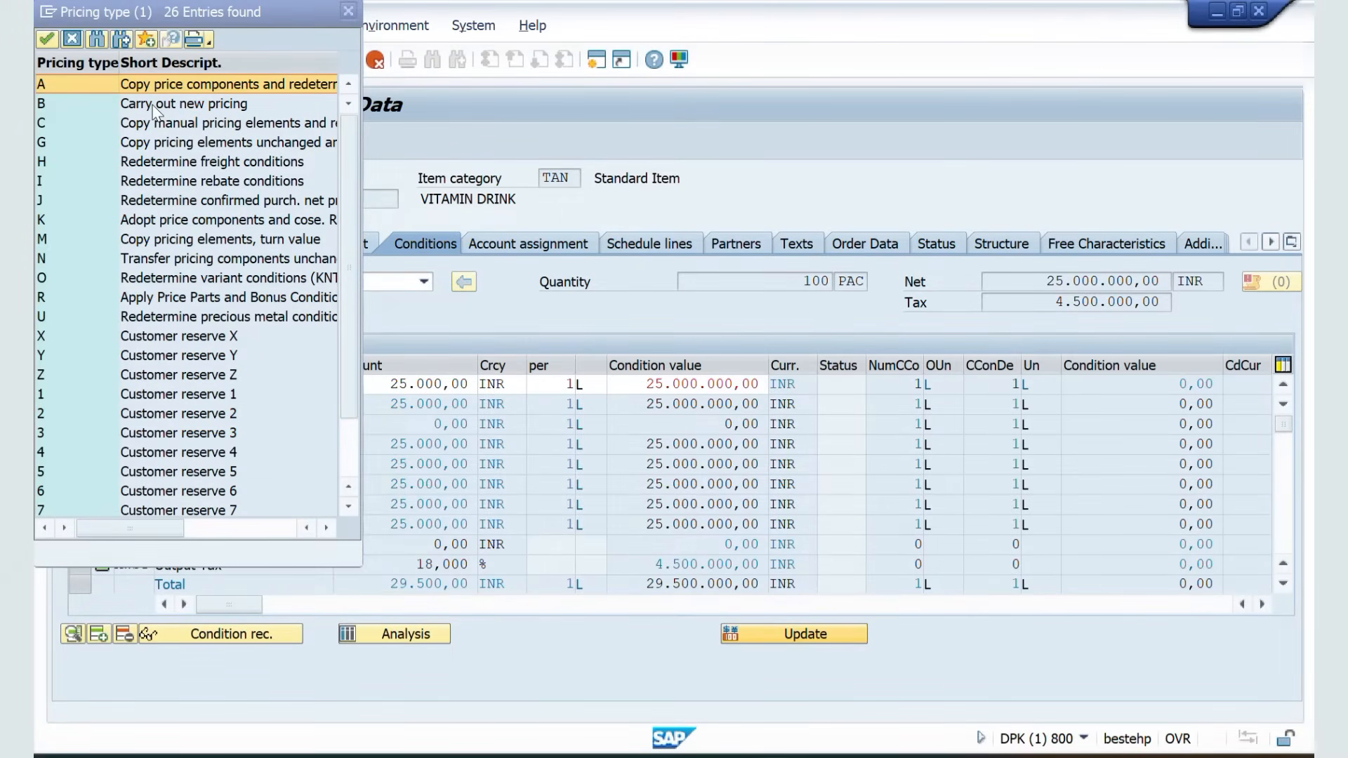
{"action": "double_click", "coordinate": [63, 103]}
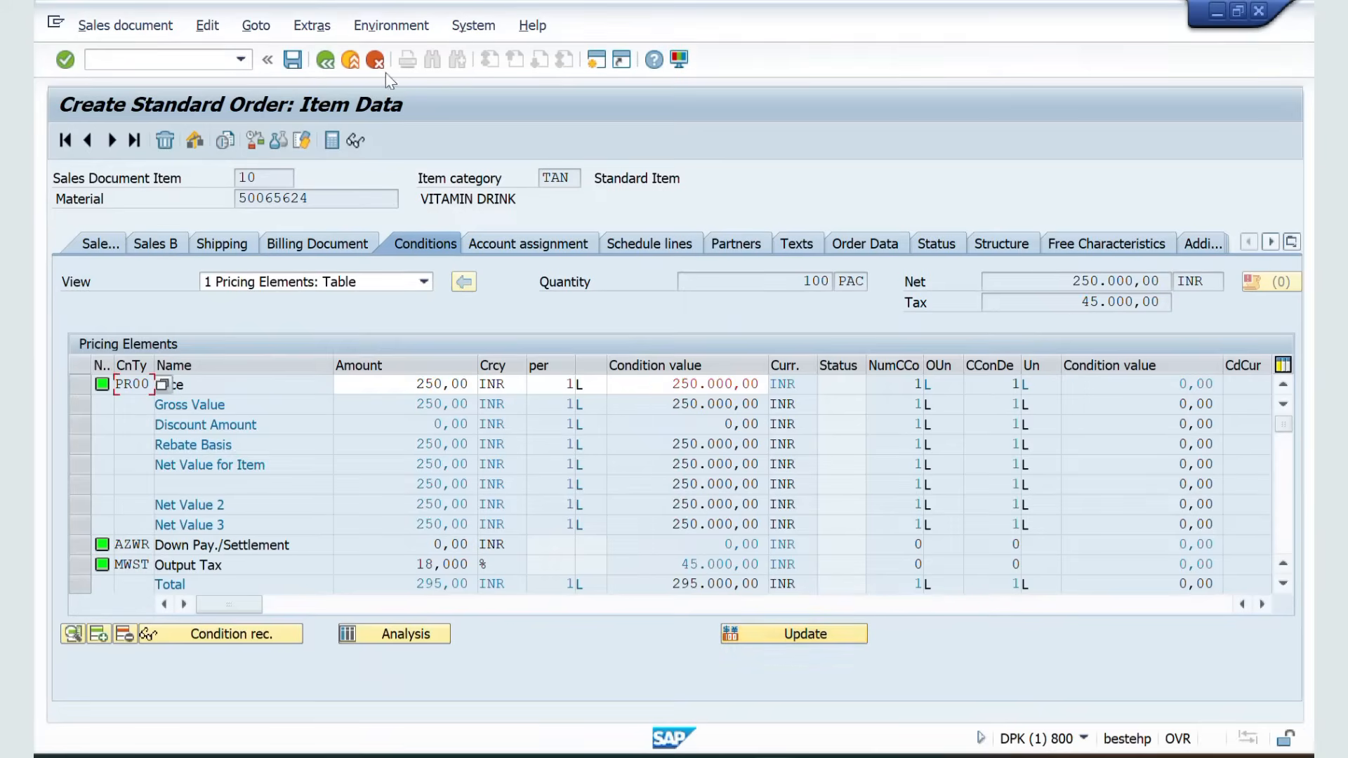
{"action": "left_click", "coordinate": [324, 62]}
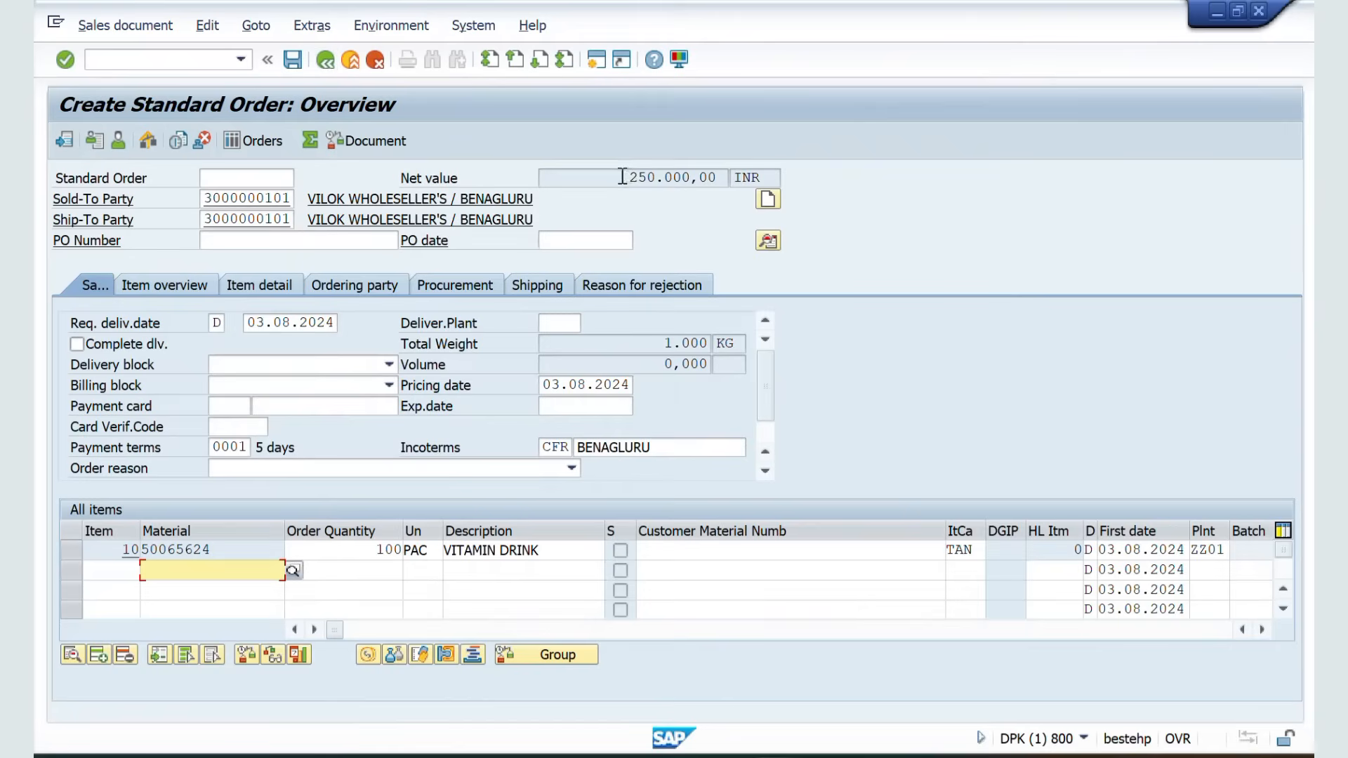
Change item 10's unit of measure from PAC to L and confirm the entry
{"action": "left_click", "coordinate": [430, 550]}
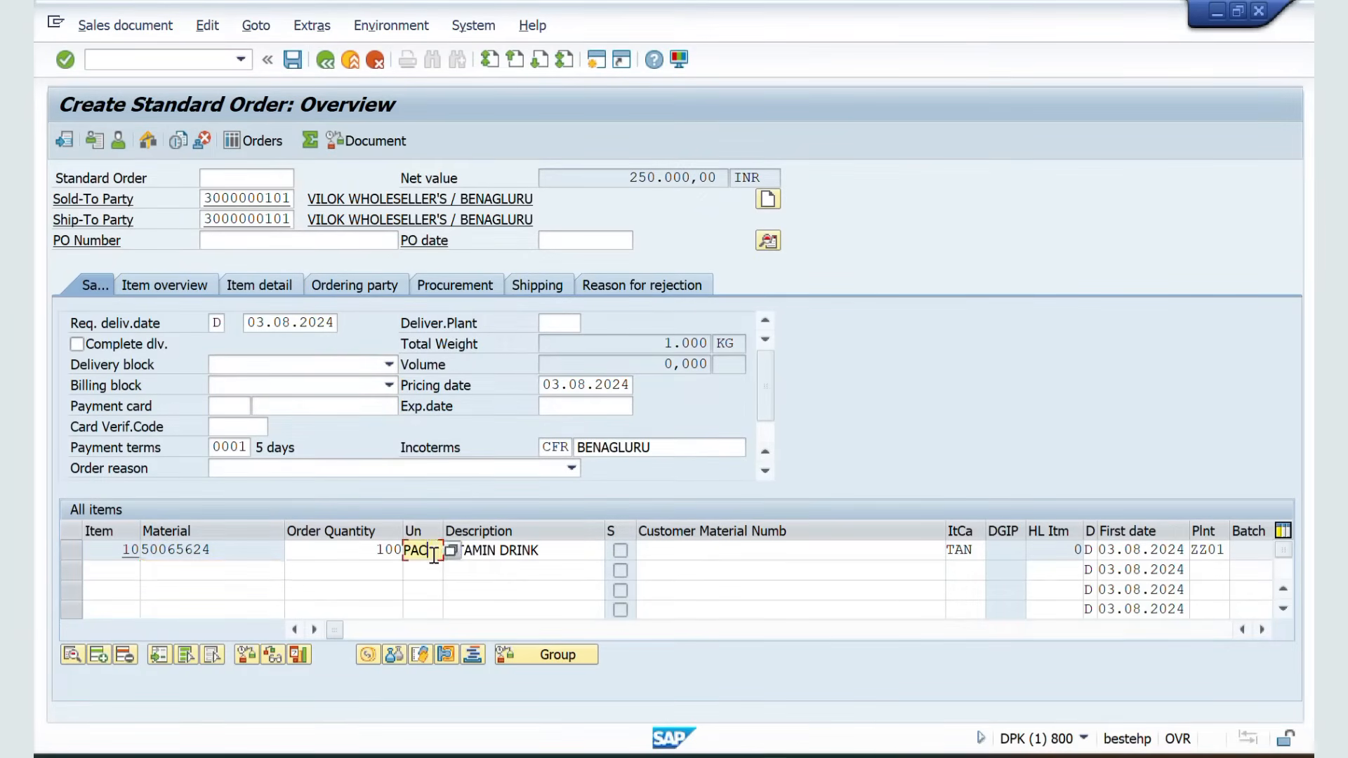
{"action": "key", "text": "BackSpace"}
{"action": "key", "text": "BackSpace"}
{"action": "key", "text": "BackSpace"}
{"action": "key", "text": "BackSpace"}
{"action": "type", "text": "l"}
{"action": "key", "text": "Return"}
{"action": "key", "text": "Return"}
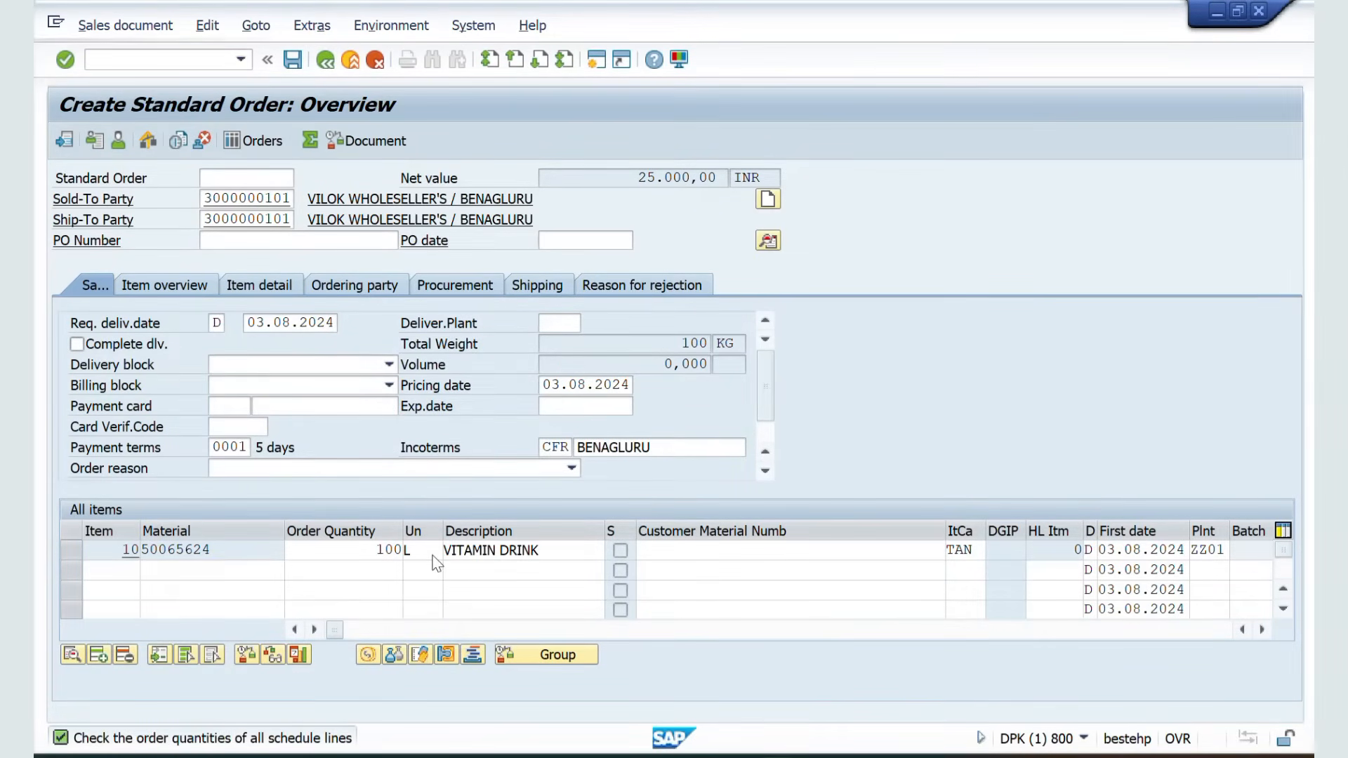
Try to save the standard order, then close the value contract release dialog without saving
{"action": "left_click_drag", "start_coordinate": [636, 181], "coordinate": [709, 179]}
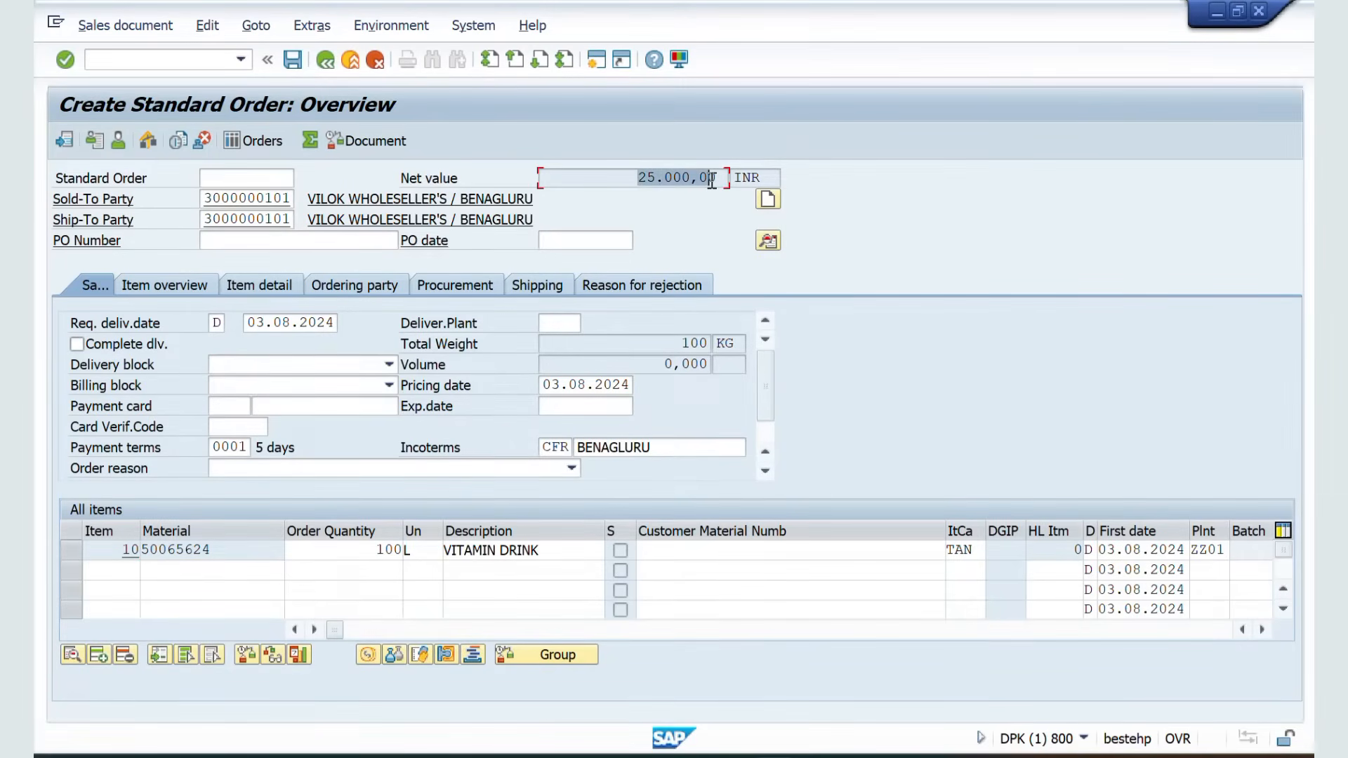
{"action": "left_click", "coordinate": [295, 62]}
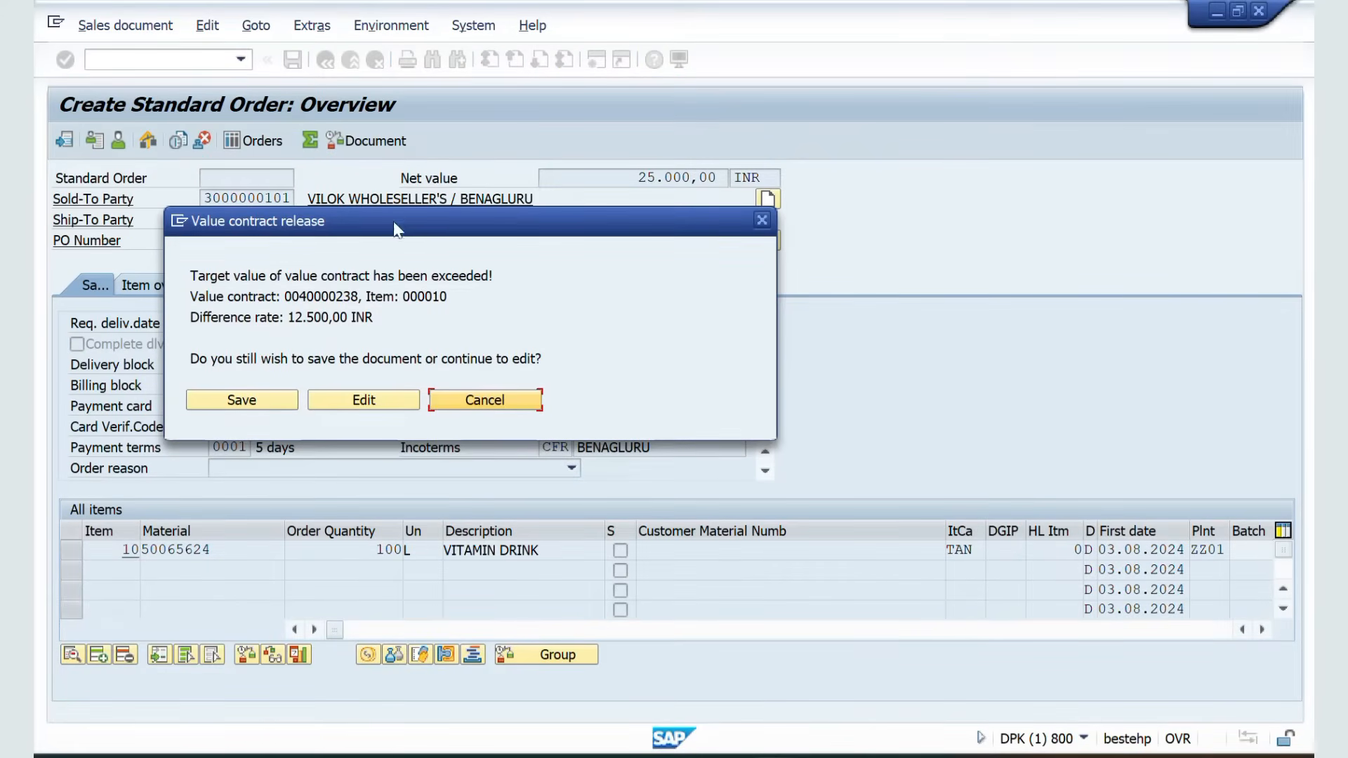
{"action": "left_click_drag", "start_coordinate": [391, 238], "coordinate": [472, 209]}
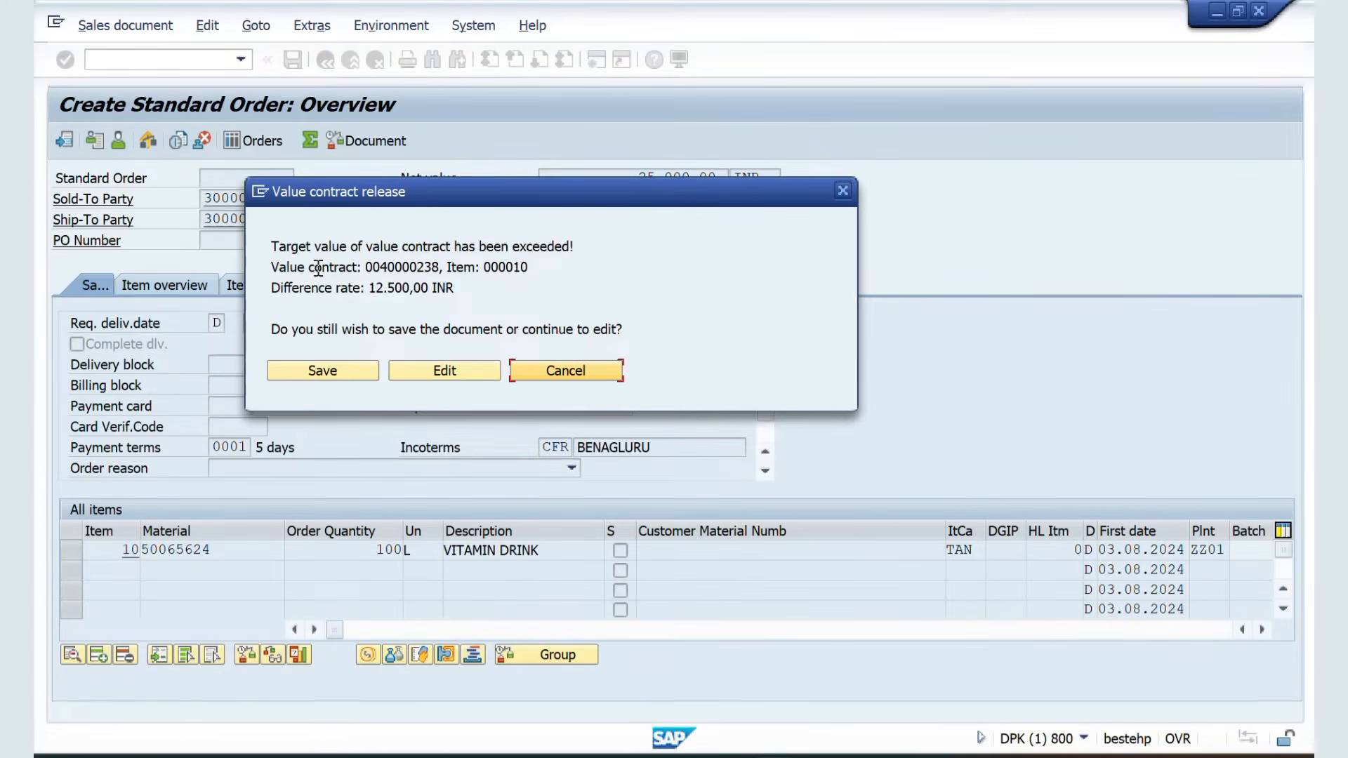
{"action": "left_click_drag", "start_coordinate": [271, 247], "coordinate": [570, 251]}
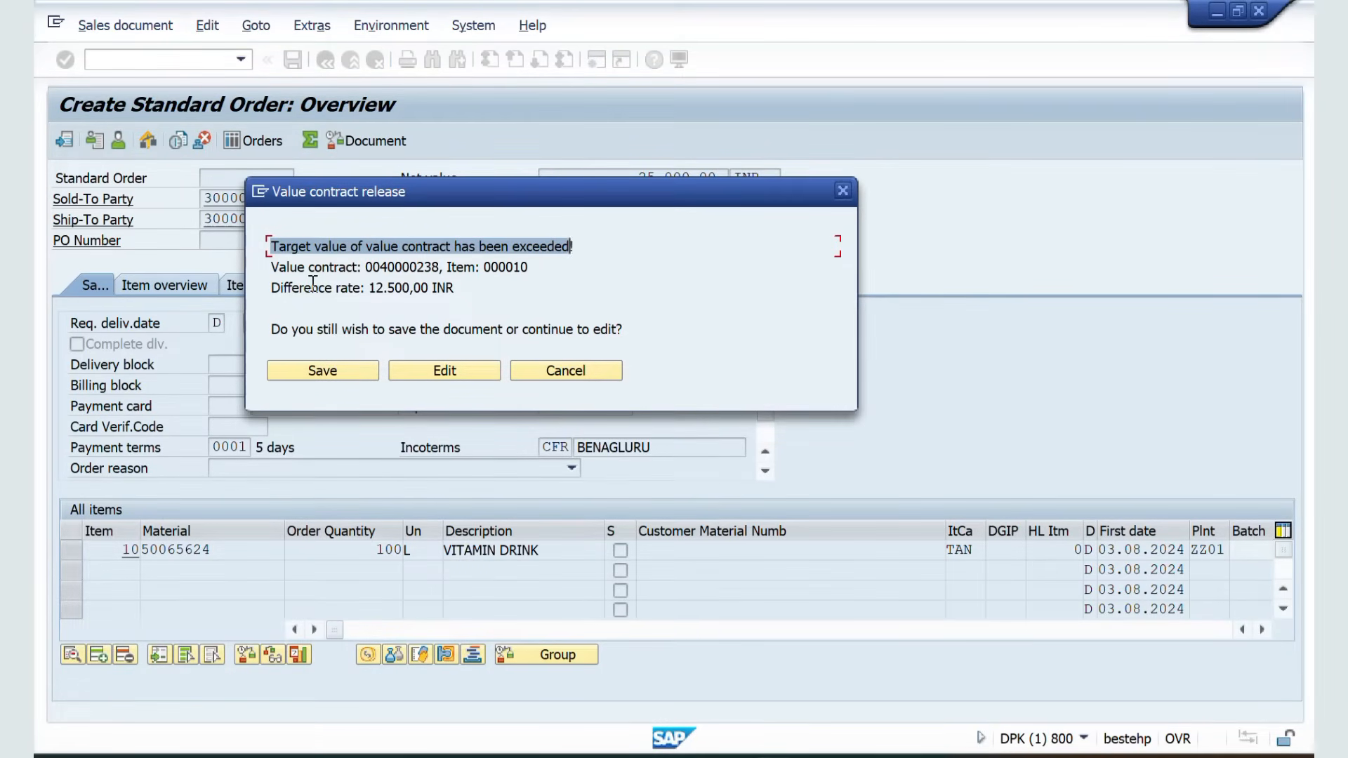
{"action": "left_click_drag", "start_coordinate": [373, 288], "coordinate": [459, 292]}
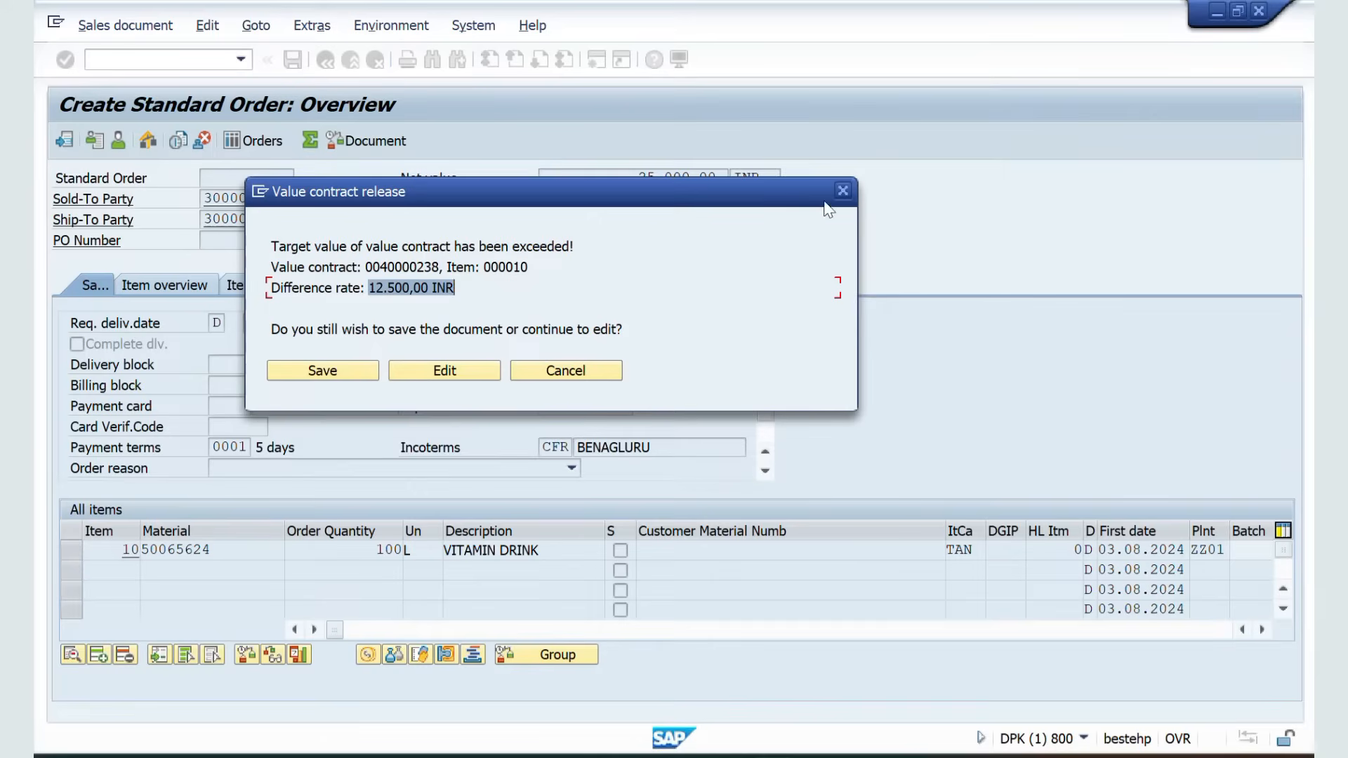
{"action": "left_click", "coordinate": [843, 191]}
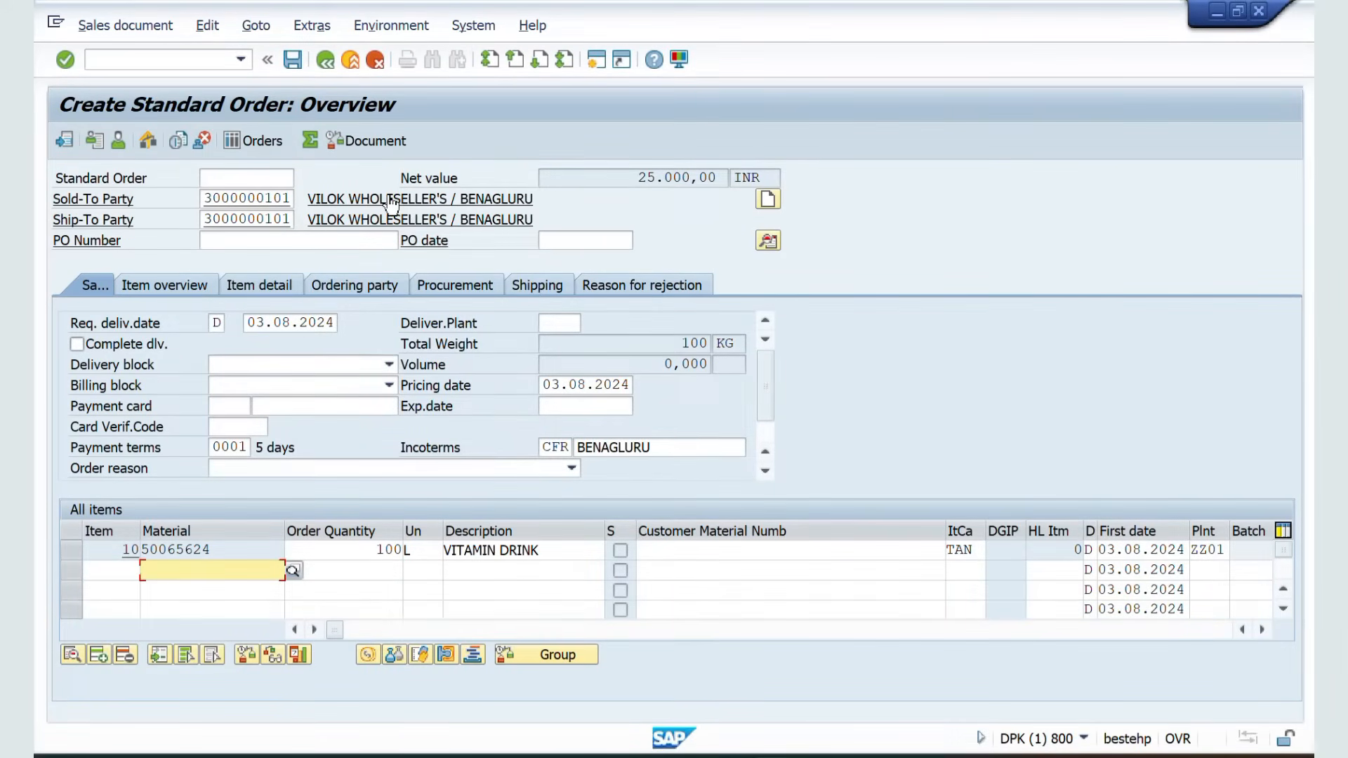
Switch to the Excel notes workbook and review the Value Contract General and Value Contract Material Specific sections
{"action": "key", "text": "alt+Tab"}
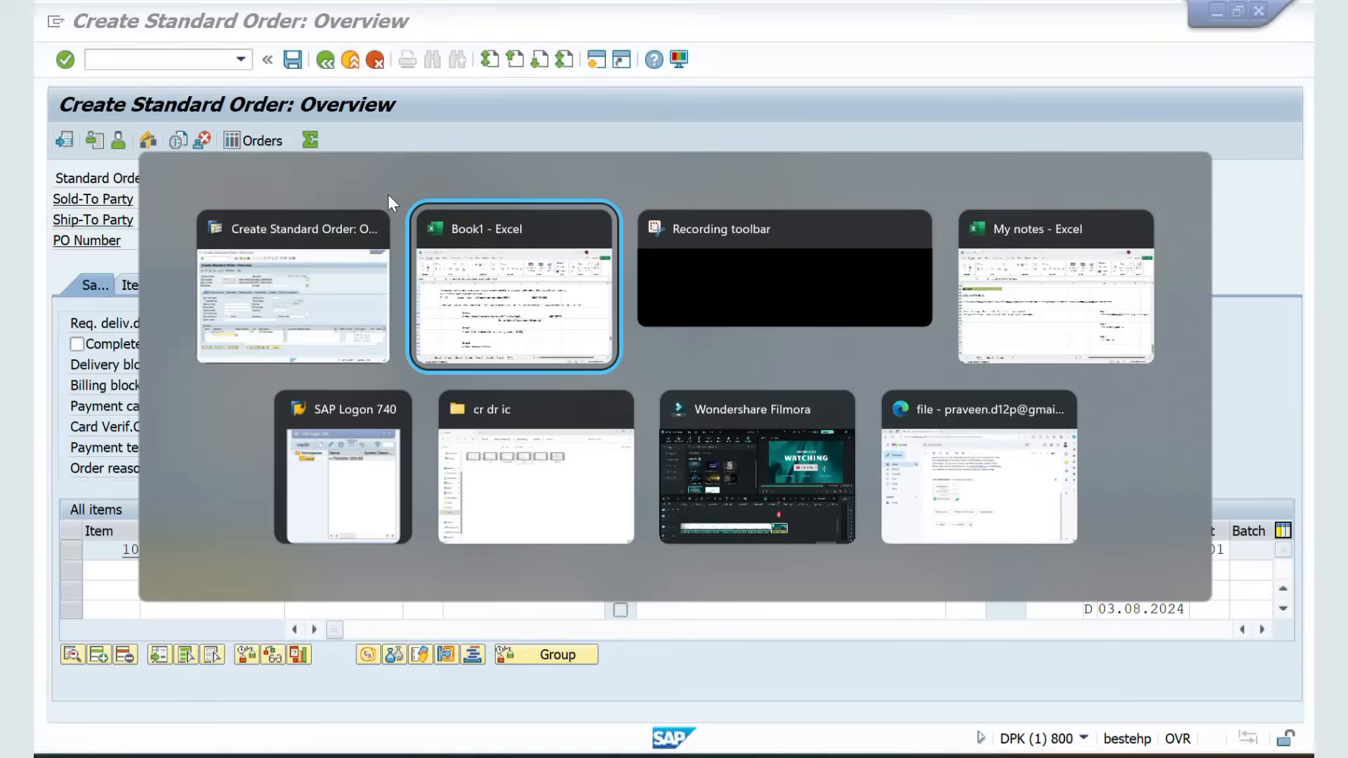
{"action": "scroll", "coordinate": [418, 347], "scroll_direction": "up", "scroll_amount": 1}
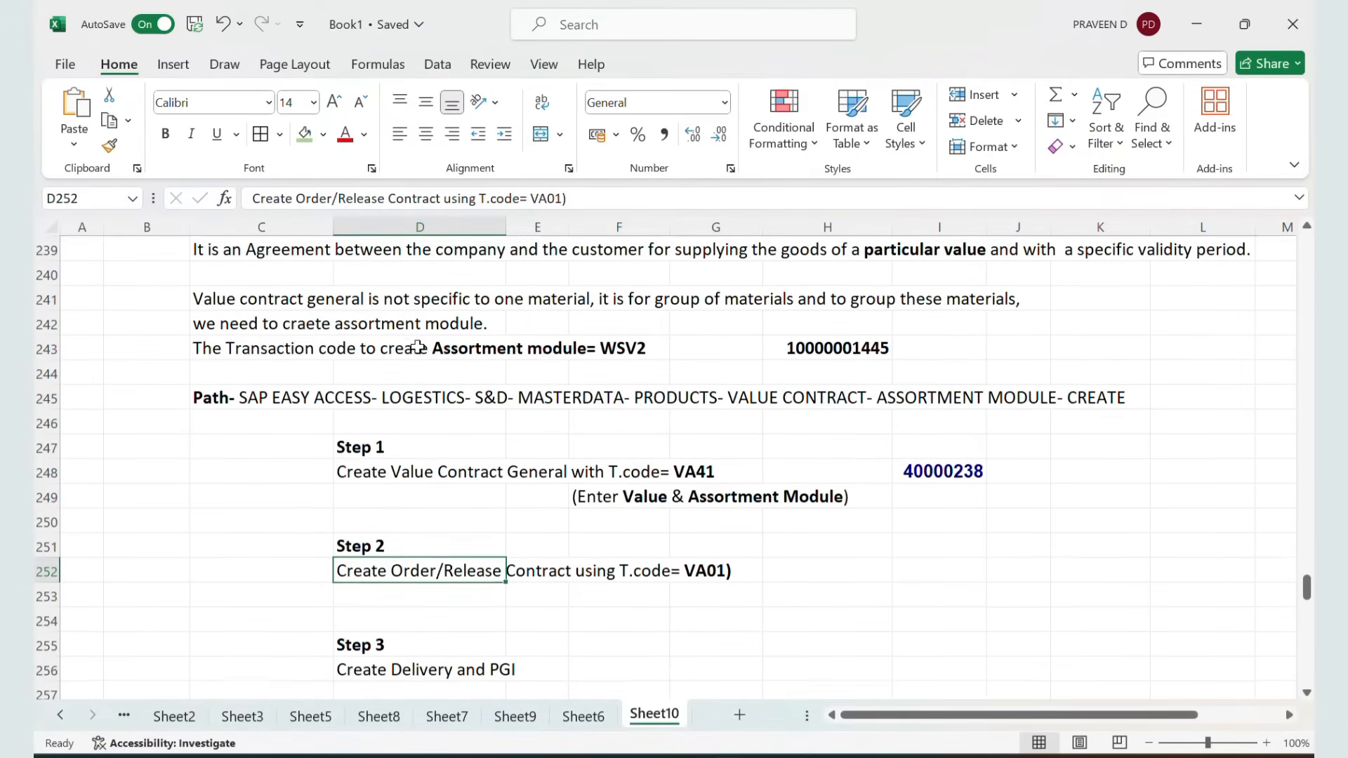
{"action": "left_click", "coordinate": [446, 351]}
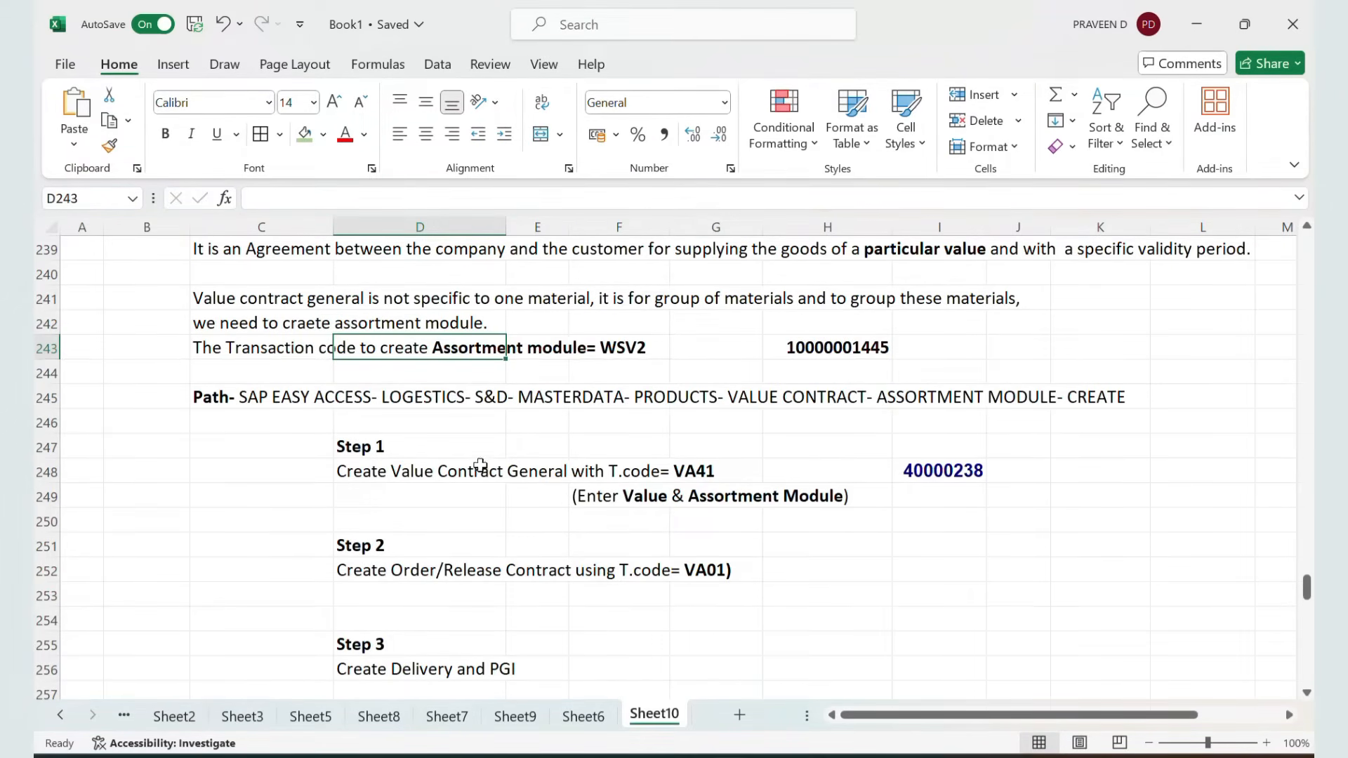
{"action": "scroll", "coordinate": [497, 468], "scroll_direction": "up", "scroll_amount": 3}
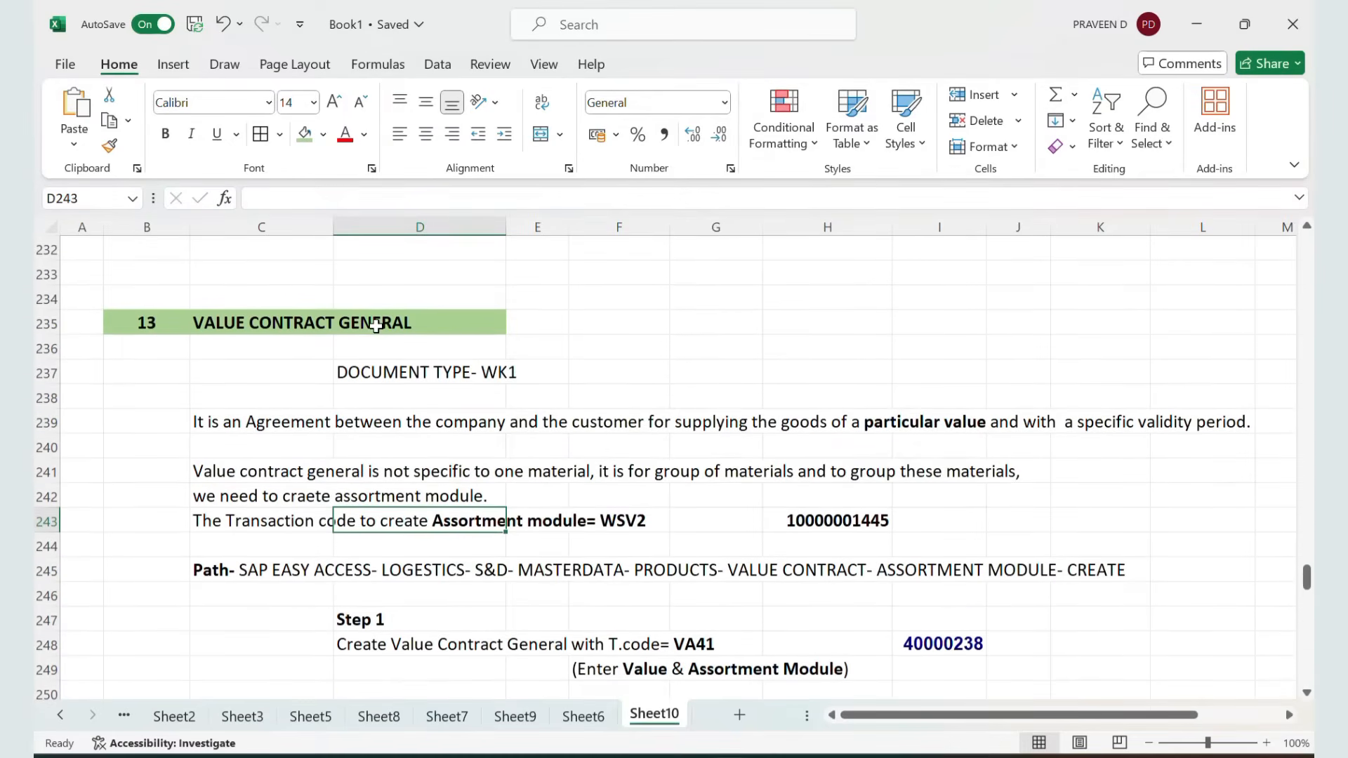
{"action": "scroll", "coordinate": [376, 327], "scroll_direction": "down", "scroll_amount": 6}
{"action": "scroll", "coordinate": [376, 326], "scroll_direction": "down", "scroll_amount": 3}
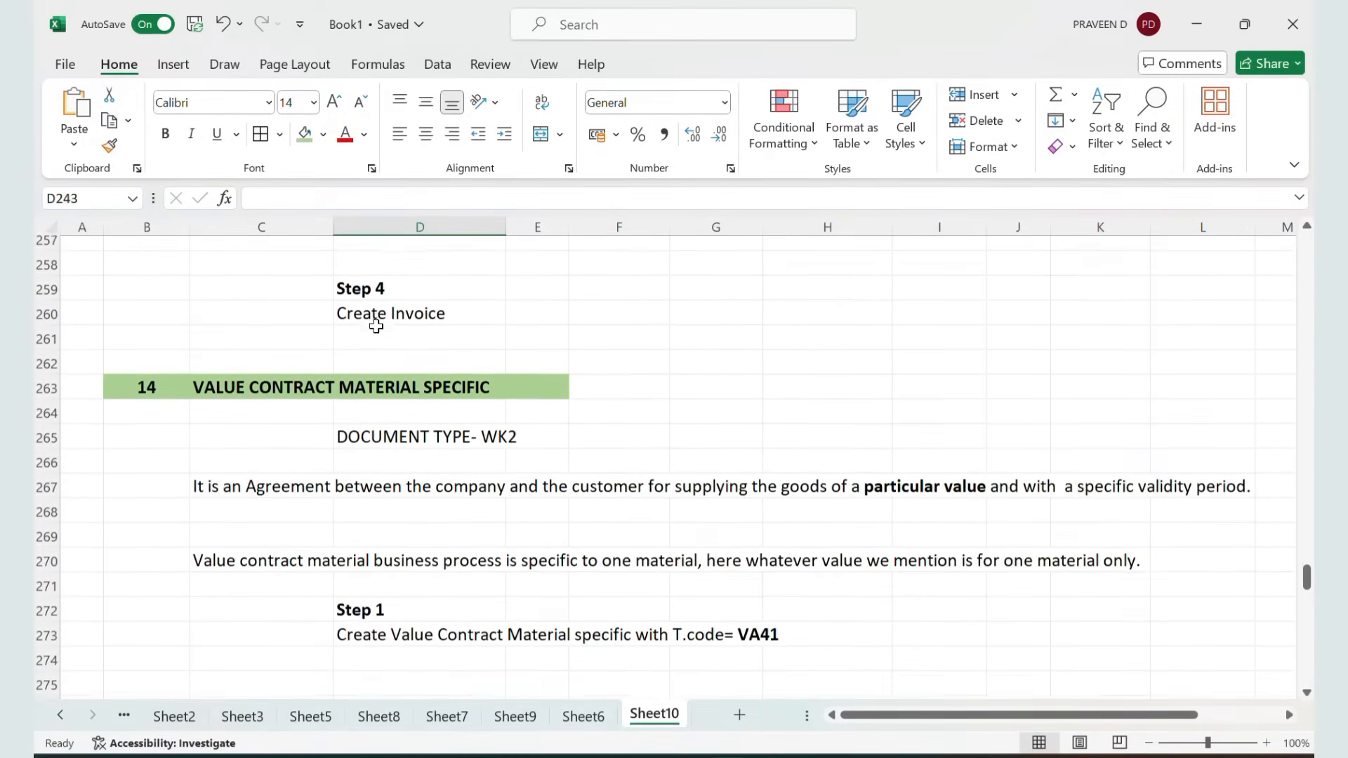
{"action": "left_click", "coordinate": [278, 349]}
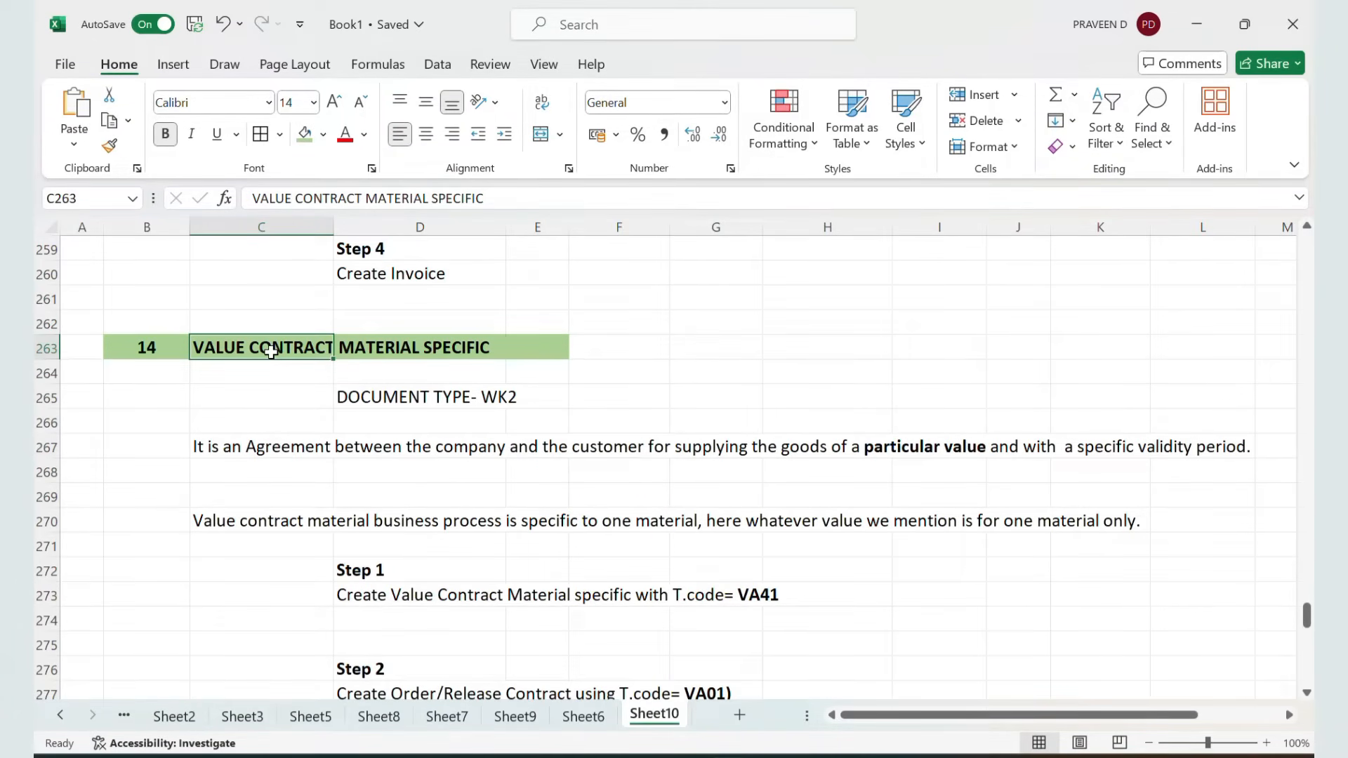
{"action": "left_click", "coordinate": [378, 395]}
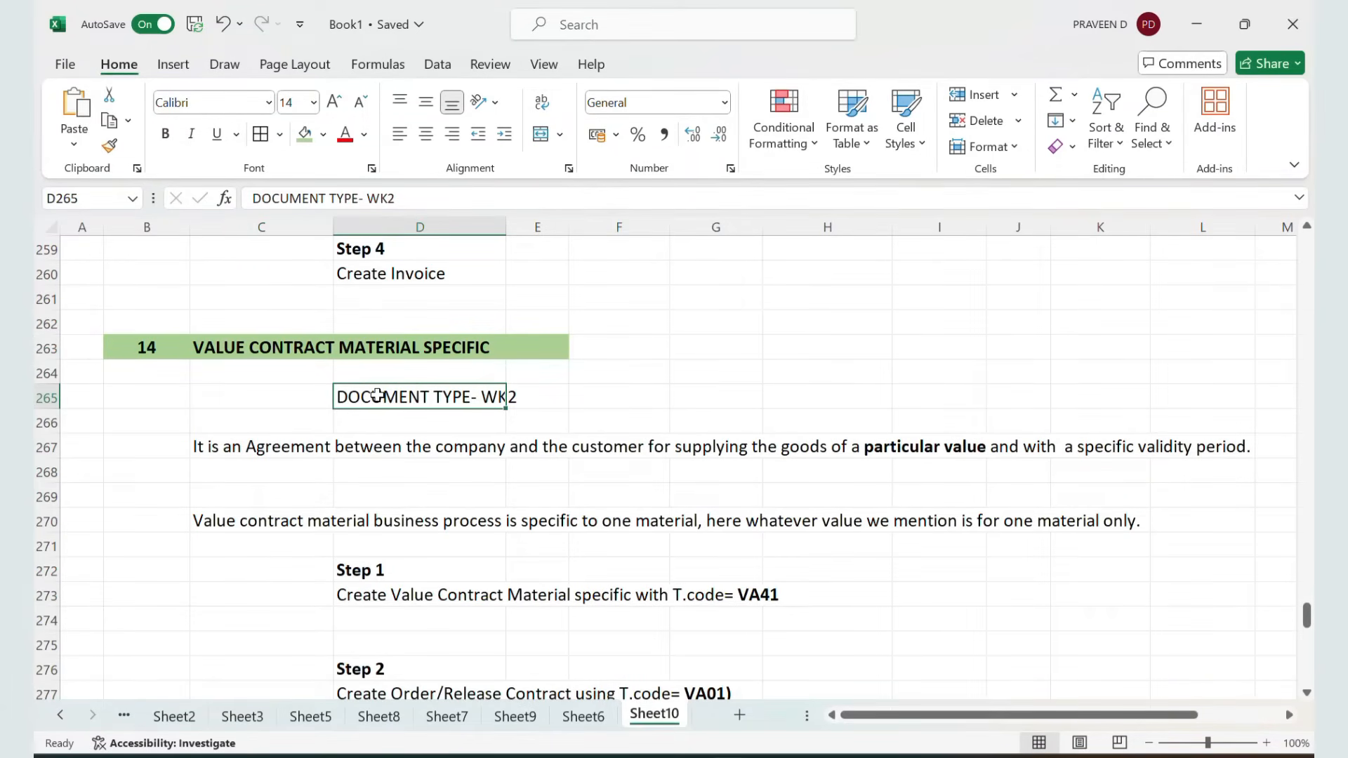
{"action": "scroll", "coordinate": [377, 395], "scroll_direction": "down", "scroll_amount": 1}
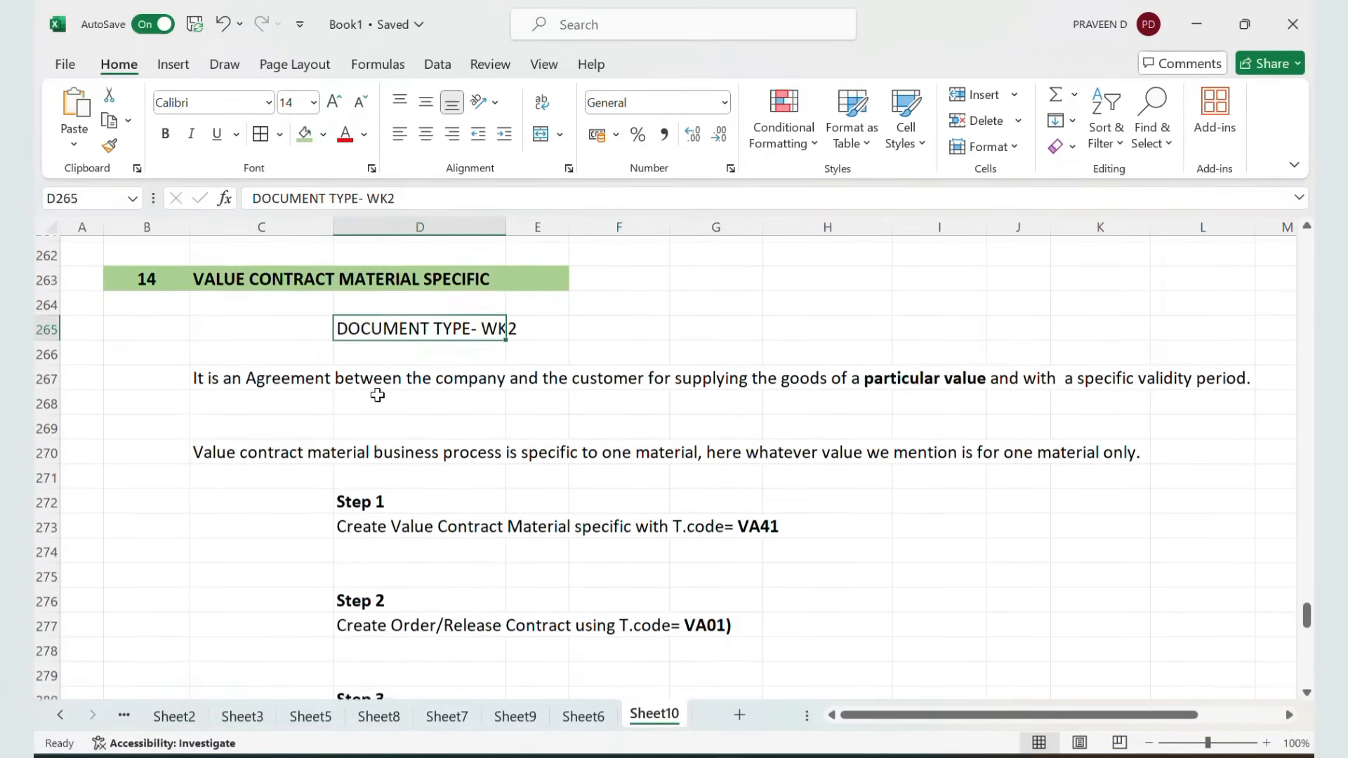
Read through the WK2 material-specific value contract description and steps in the notes, then switch back to SAP
{"action": "left_click", "coordinate": [266, 365]}
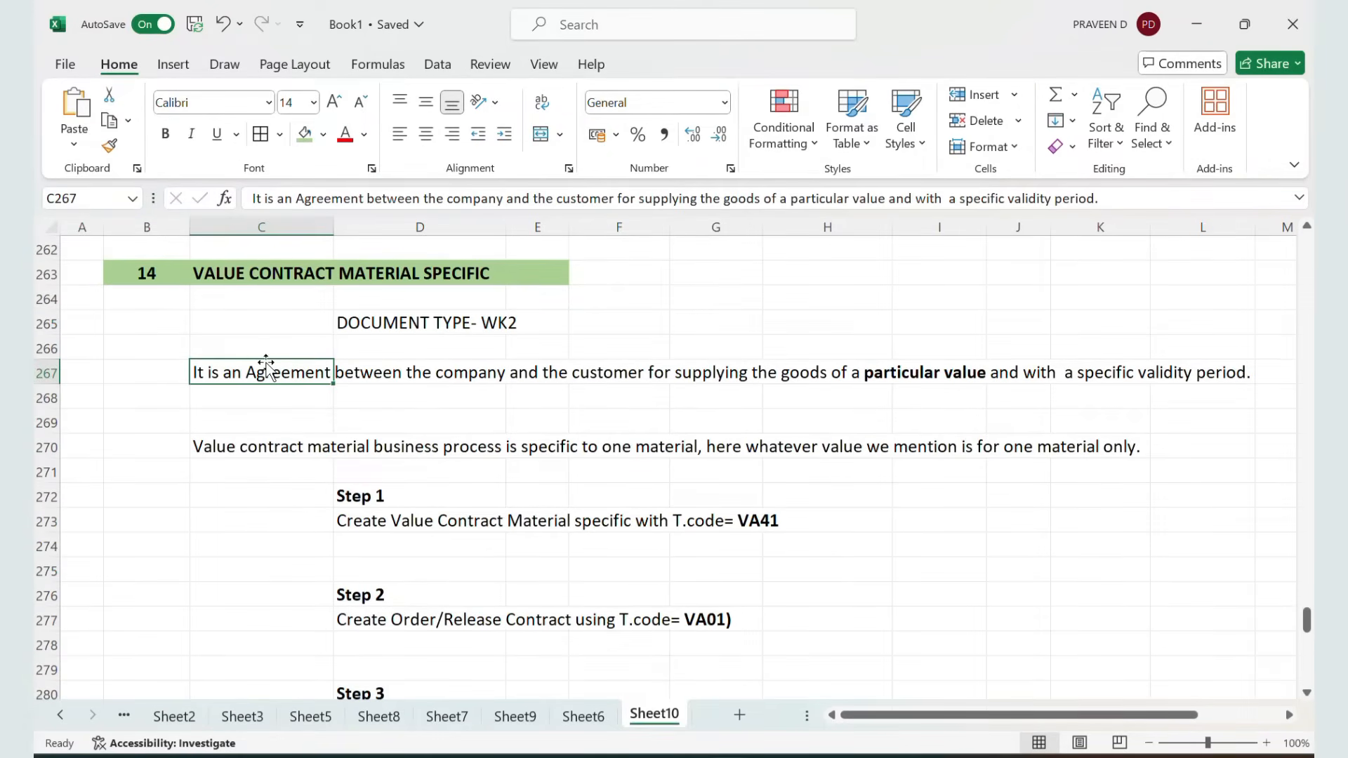
{"action": "key", "text": "shift+Right"}
{"action": "key", "text": "shift+Right"}
{"action": "key", "text": "shift+Right"}
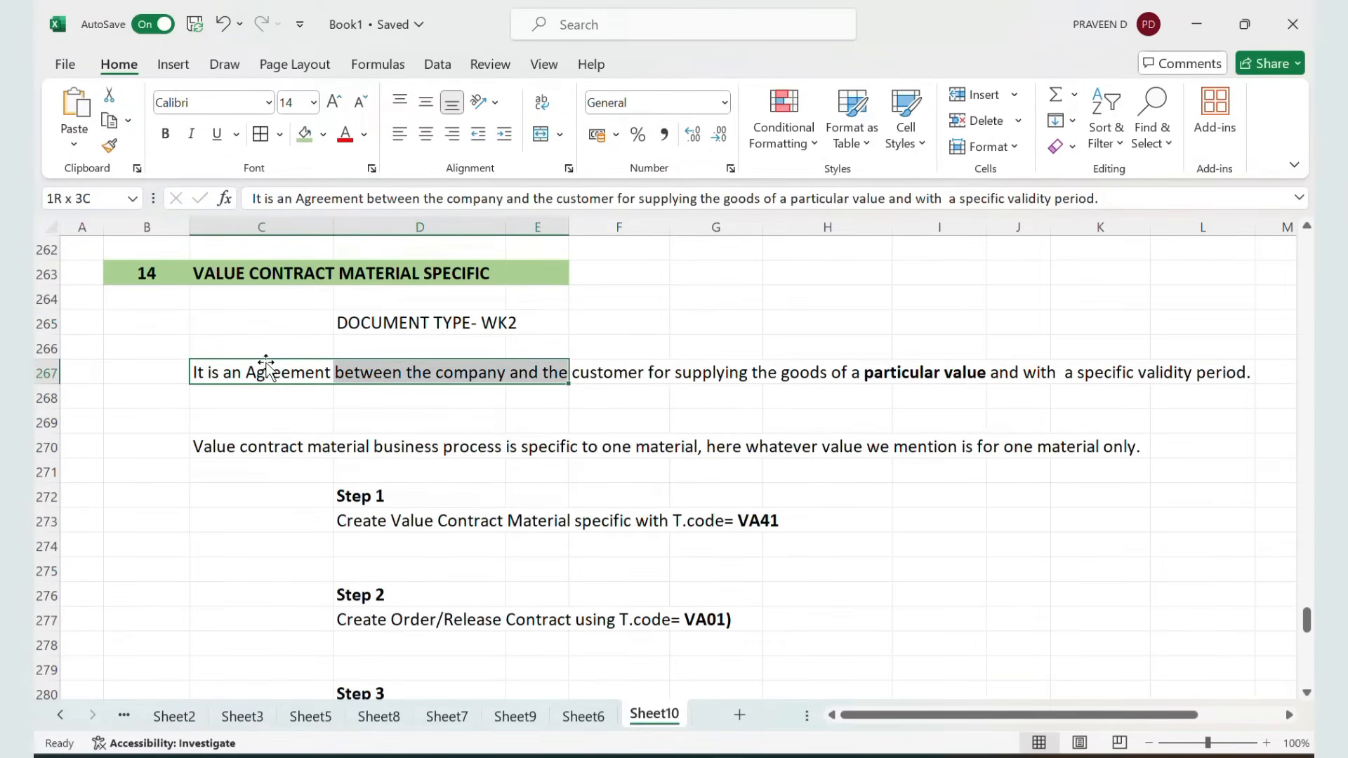
{"action": "key", "text": "shift+Right"}
{"action": "key", "text": "shift+Right"}
{"action": "key", "text": "shift+Right"}
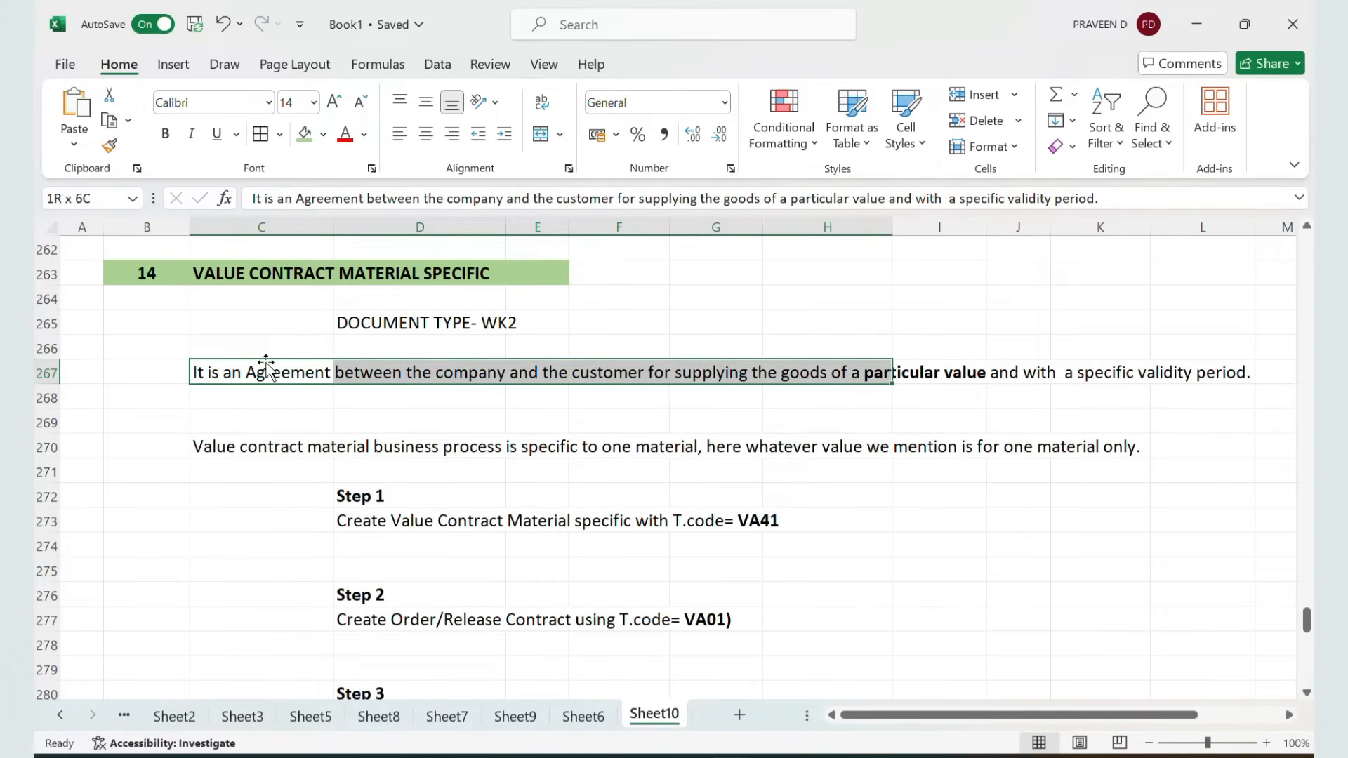
{"action": "key", "text": "shift+Right"}
{"action": "key", "text": "shift+Right"}
{"action": "key", "text": "shift+Right"}
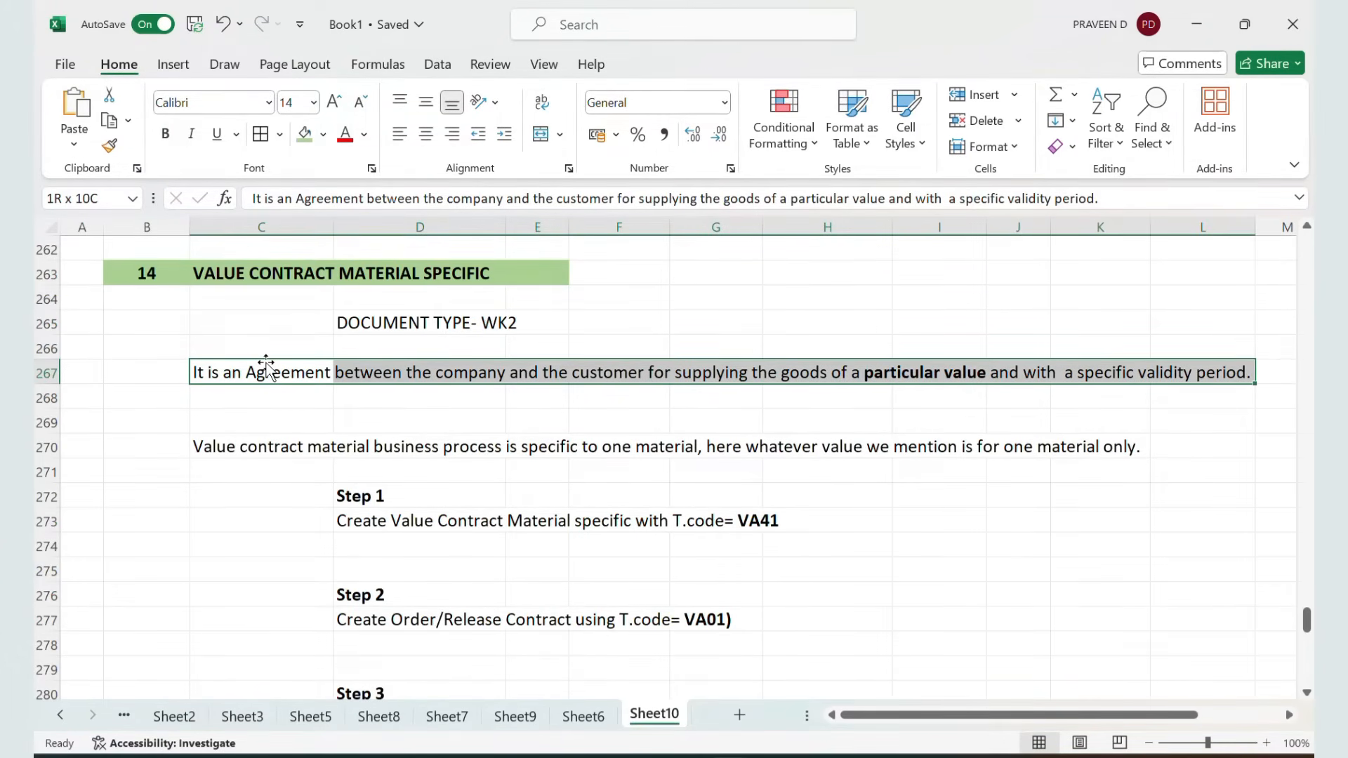
{"action": "scroll", "coordinate": [267, 365], "scroll_direction": "up", "scroll_amount": 1}
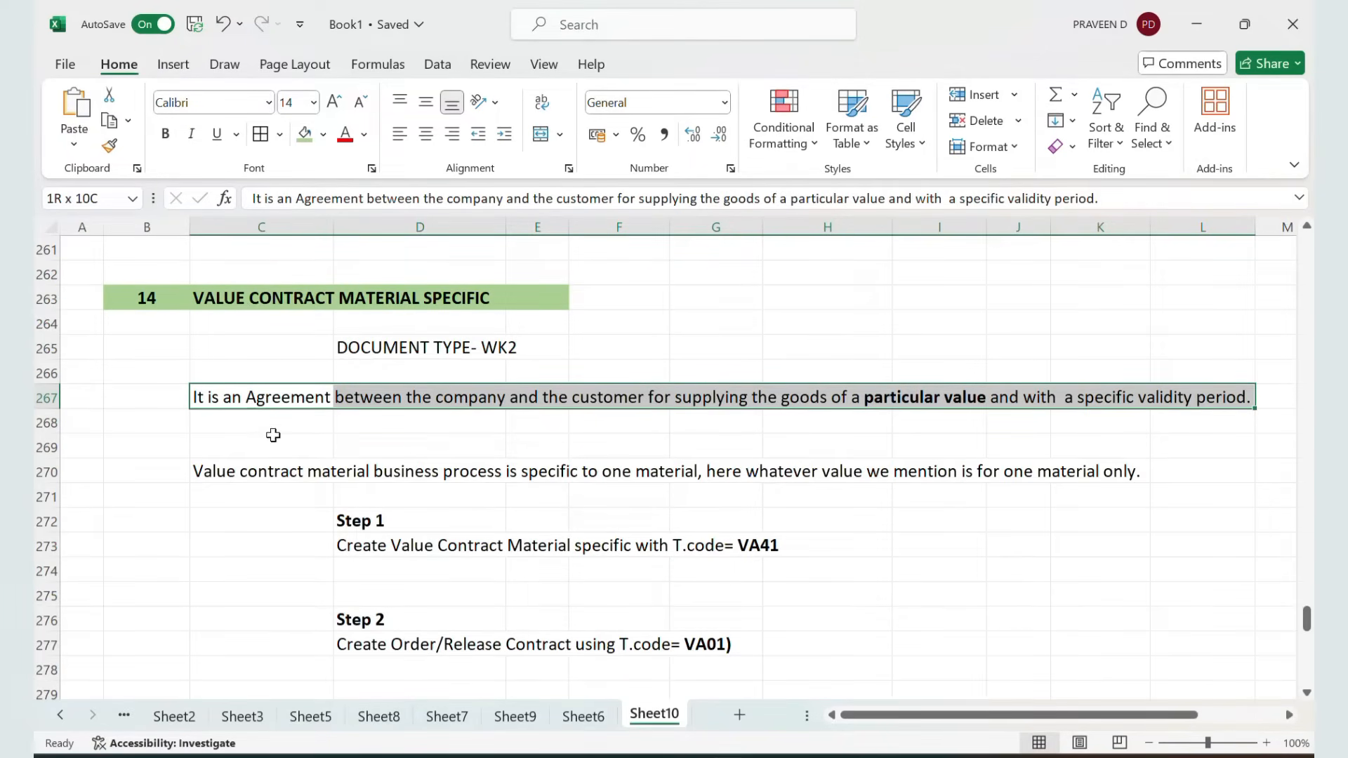
{"action": "scroll", "coordinate": [265, 452], "scroll_direction": "down", "scroll_amount": 1}
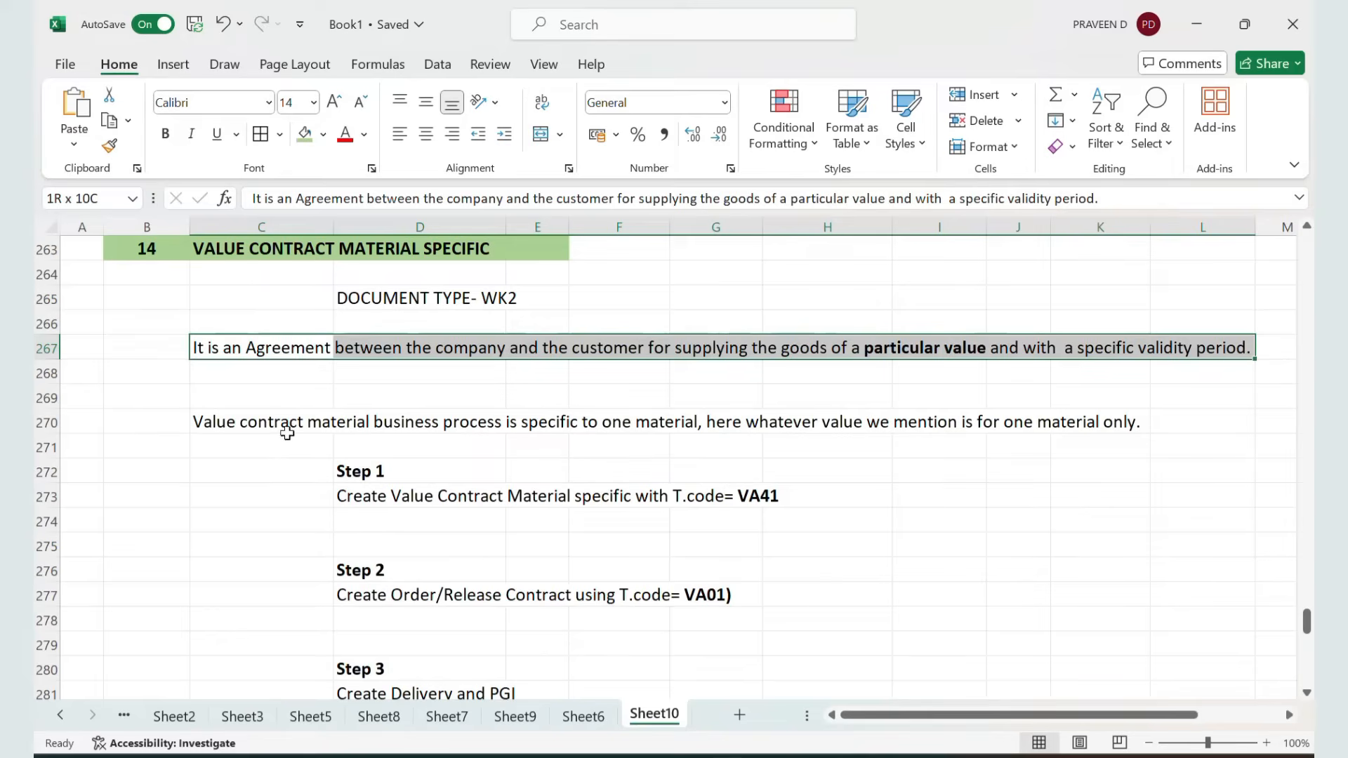
{"action": "left_click", "coordinate": [265, 419]}
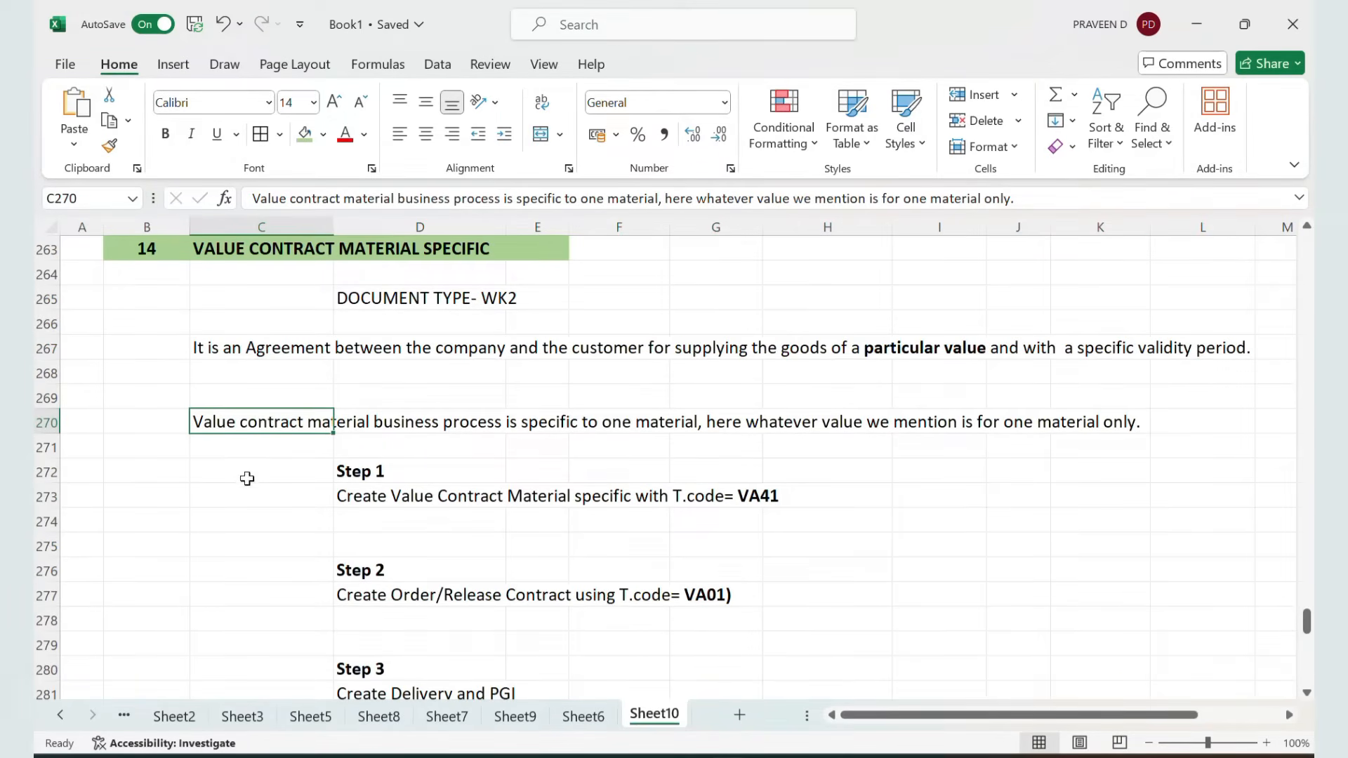
{"action": "key", "text": "shift+Right"}
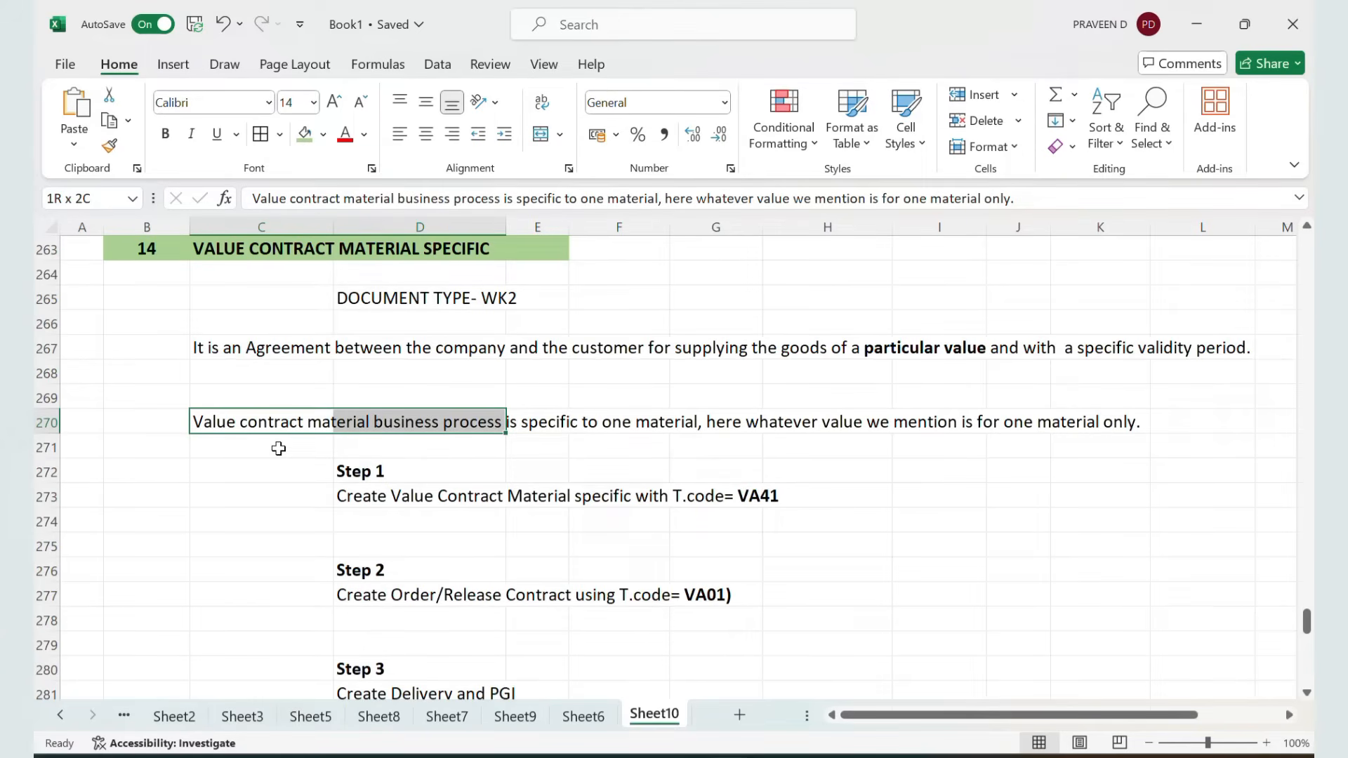
{"action": "key", "text": "shift+Right"}
{"action": "key", "text": "shift+Right"}
{"action": "key", "text": "shift+Right"}
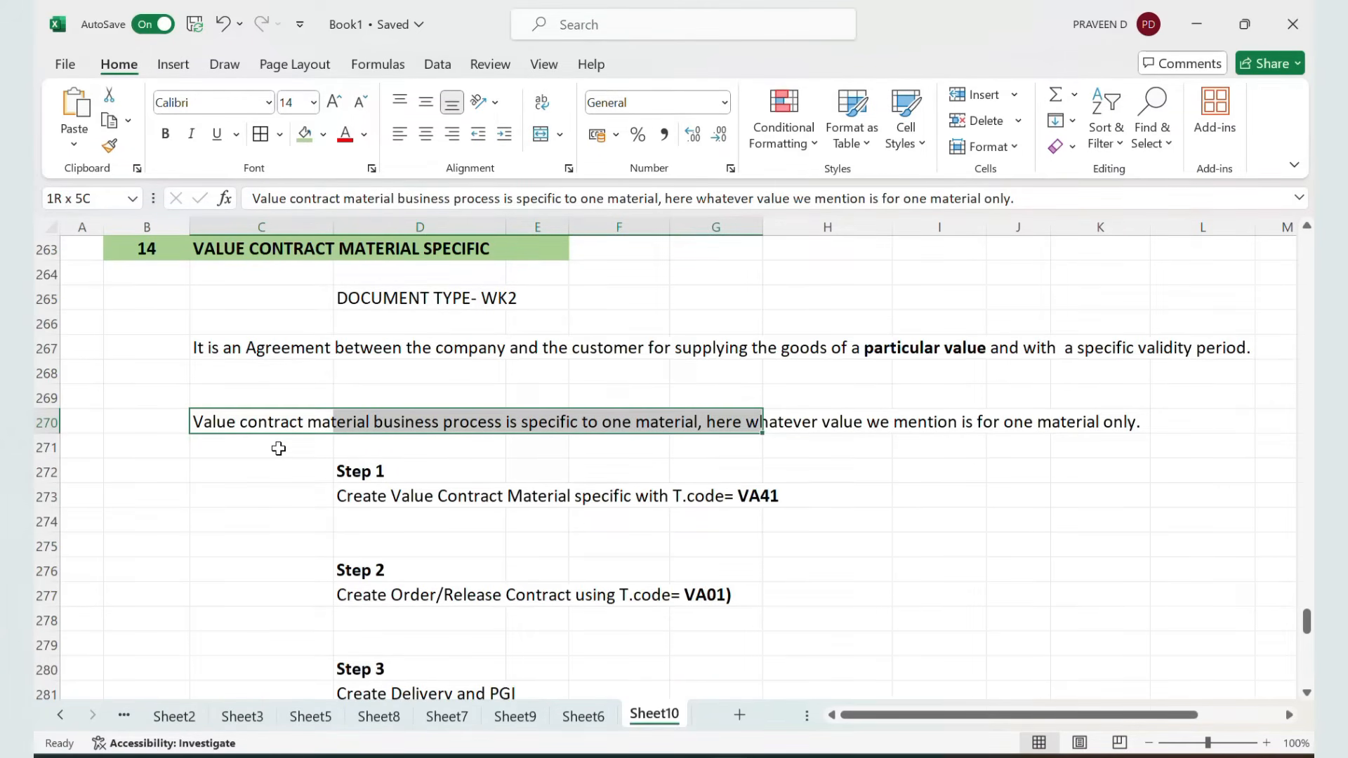
{"action": "key", "text": "shift+Right"}
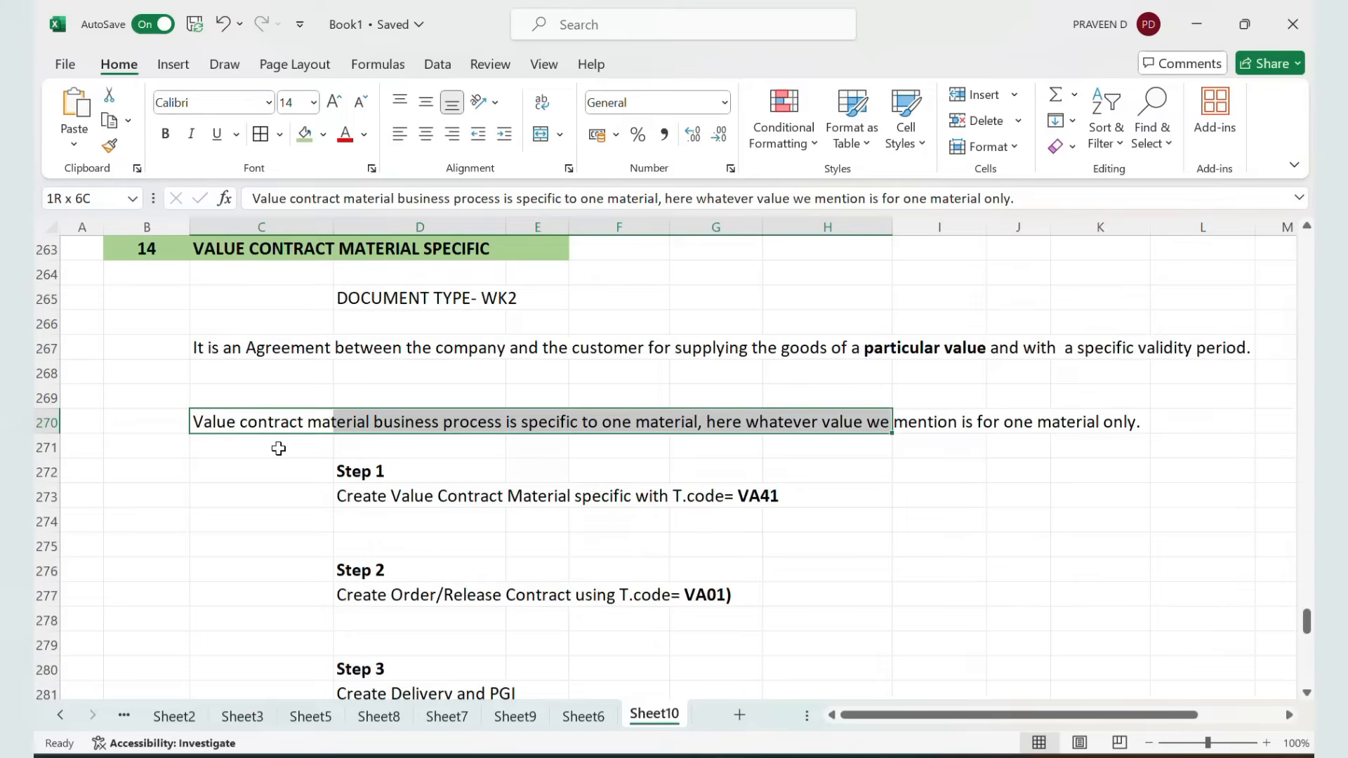
{"action": "key", "text": "shift+Right"}
{"action": "key", "text": "shift+Right"}
{"action": "key", "text": "shift+Right"}
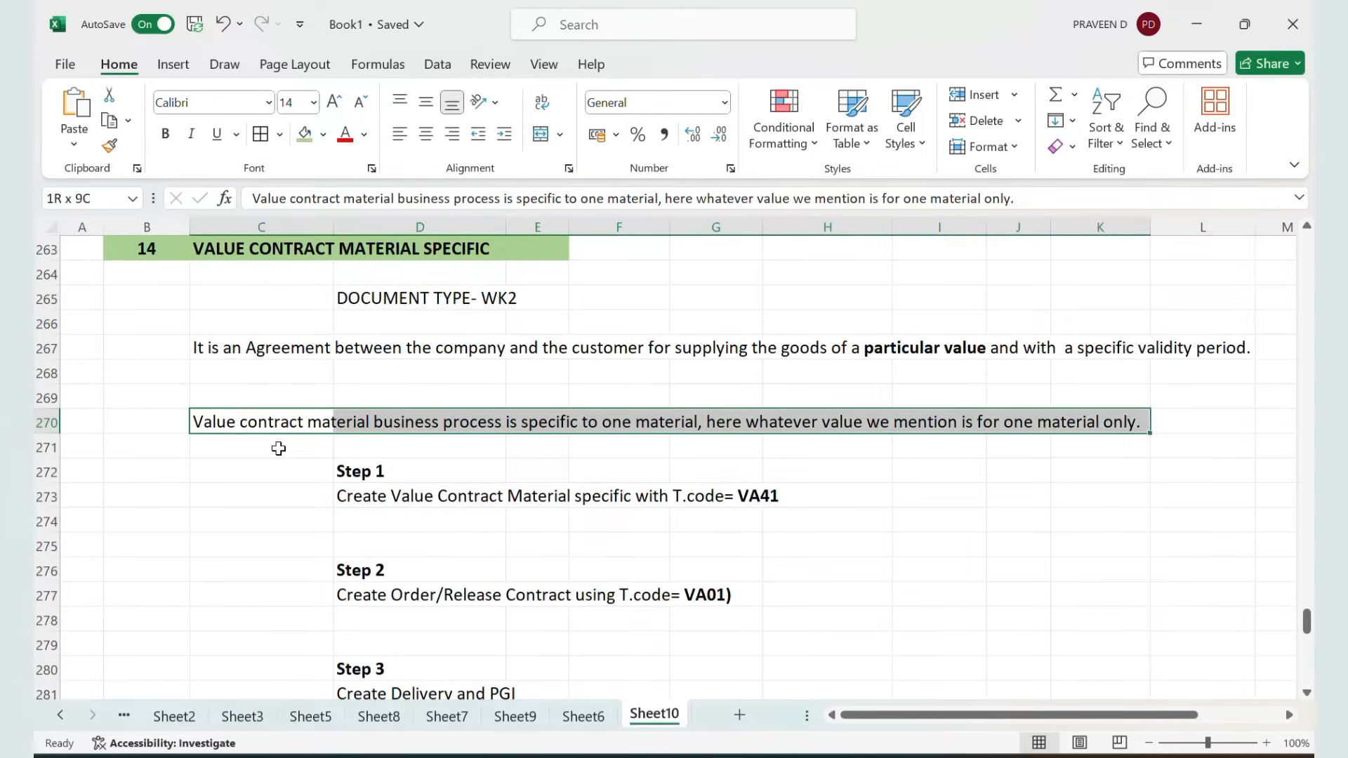
{"action": "left_click", "coordinate": [406, 480]}
{"action": "scroll", "coordinate": [406, 483], "scroll_direction": "down", "scroll_amount": 1}
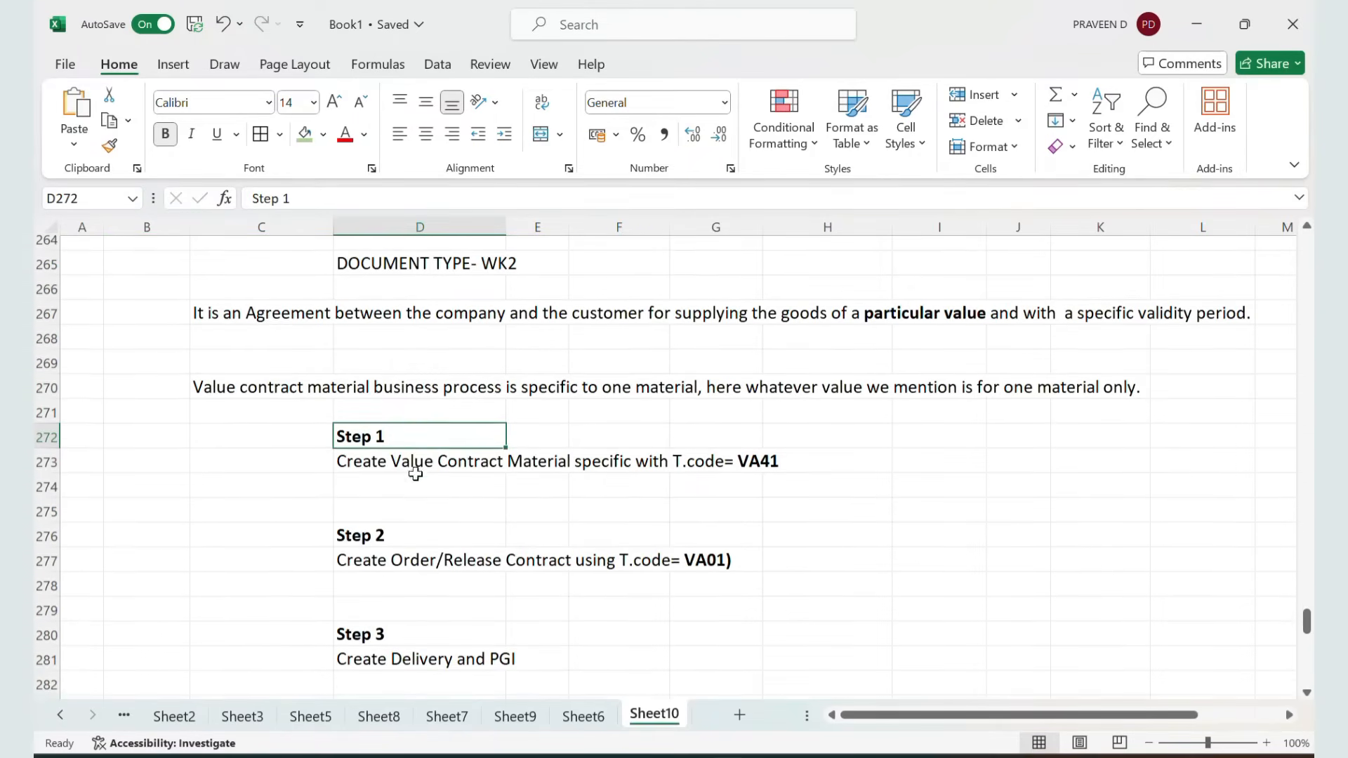
{"action": "left_click", "coordinate": [380, 478]}
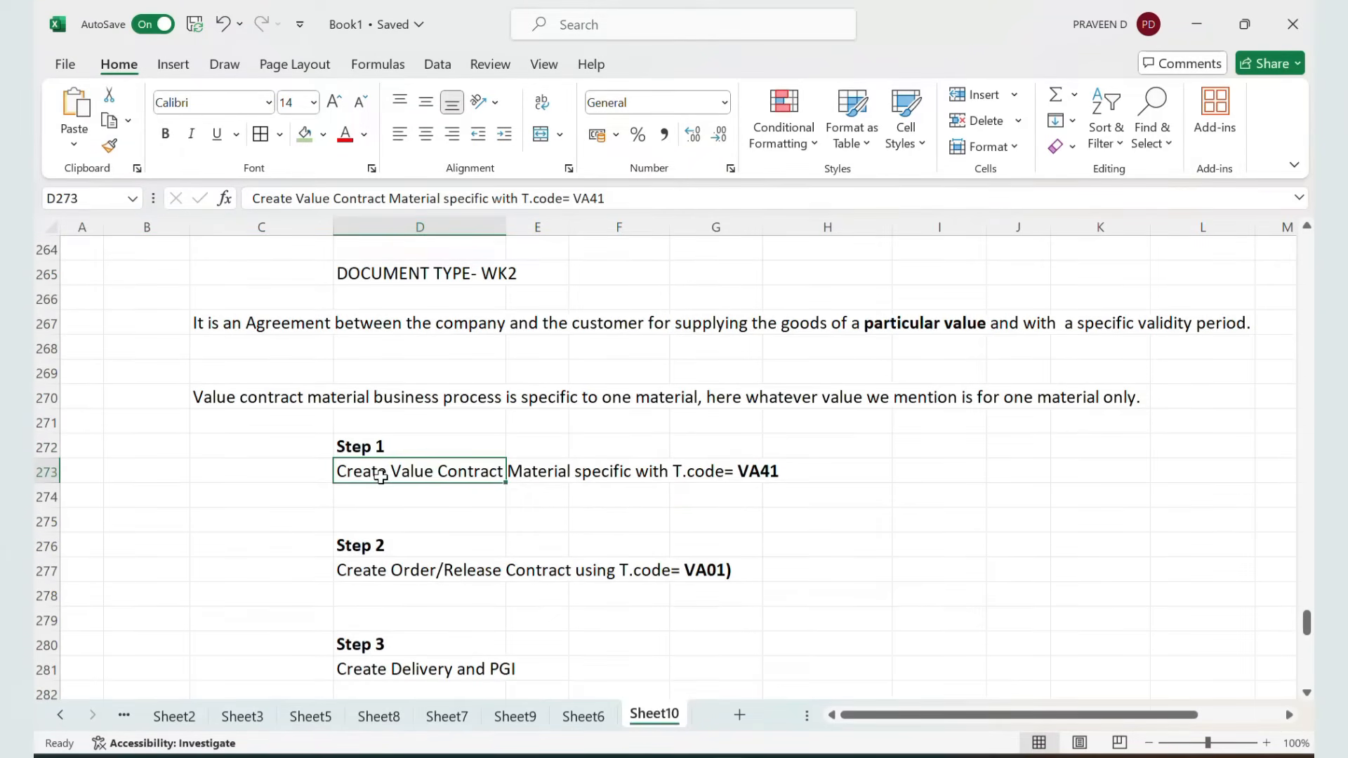
{"action": "key", "text": "alt+Tab"}
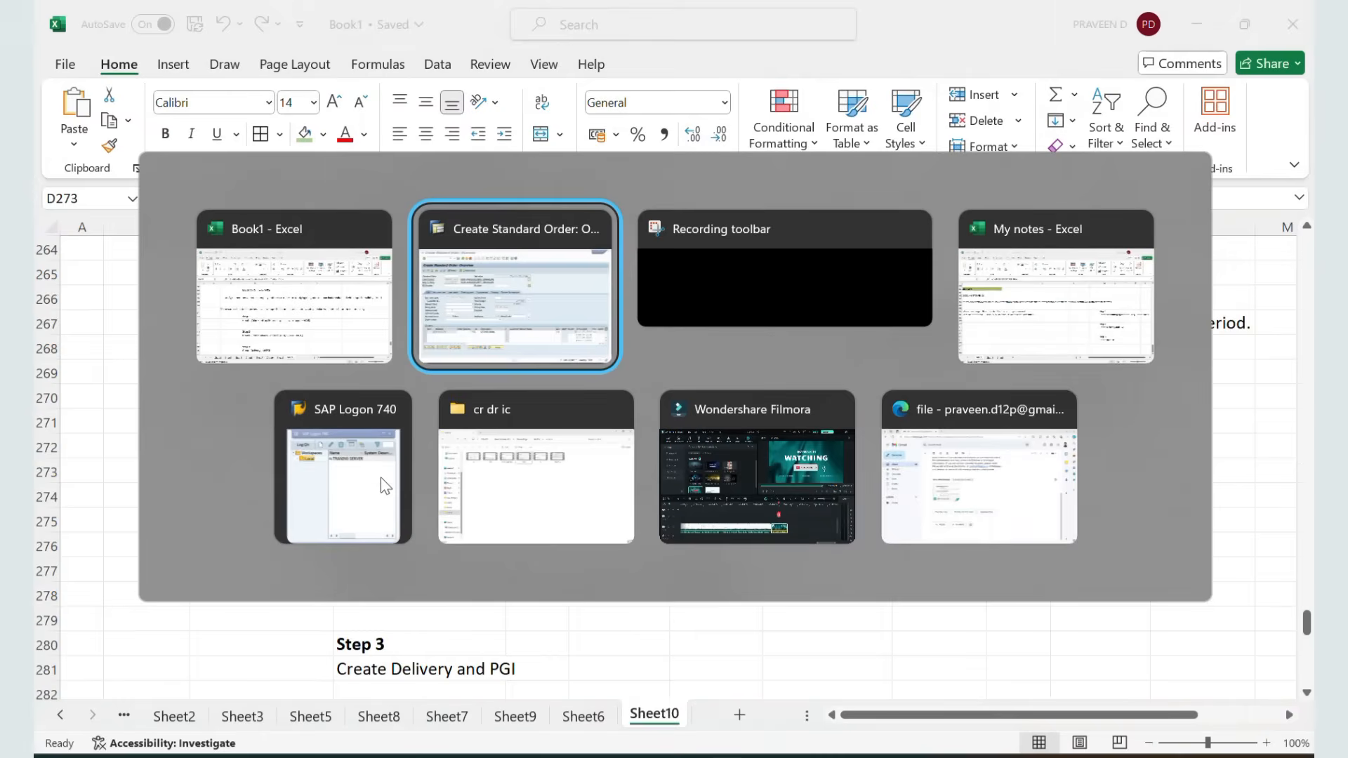
Start VA41 and open the material-related value contract overview for sales area ZZ01 / ZW / ZL
{"action": "left_click", "coordinate": [170, 59]}
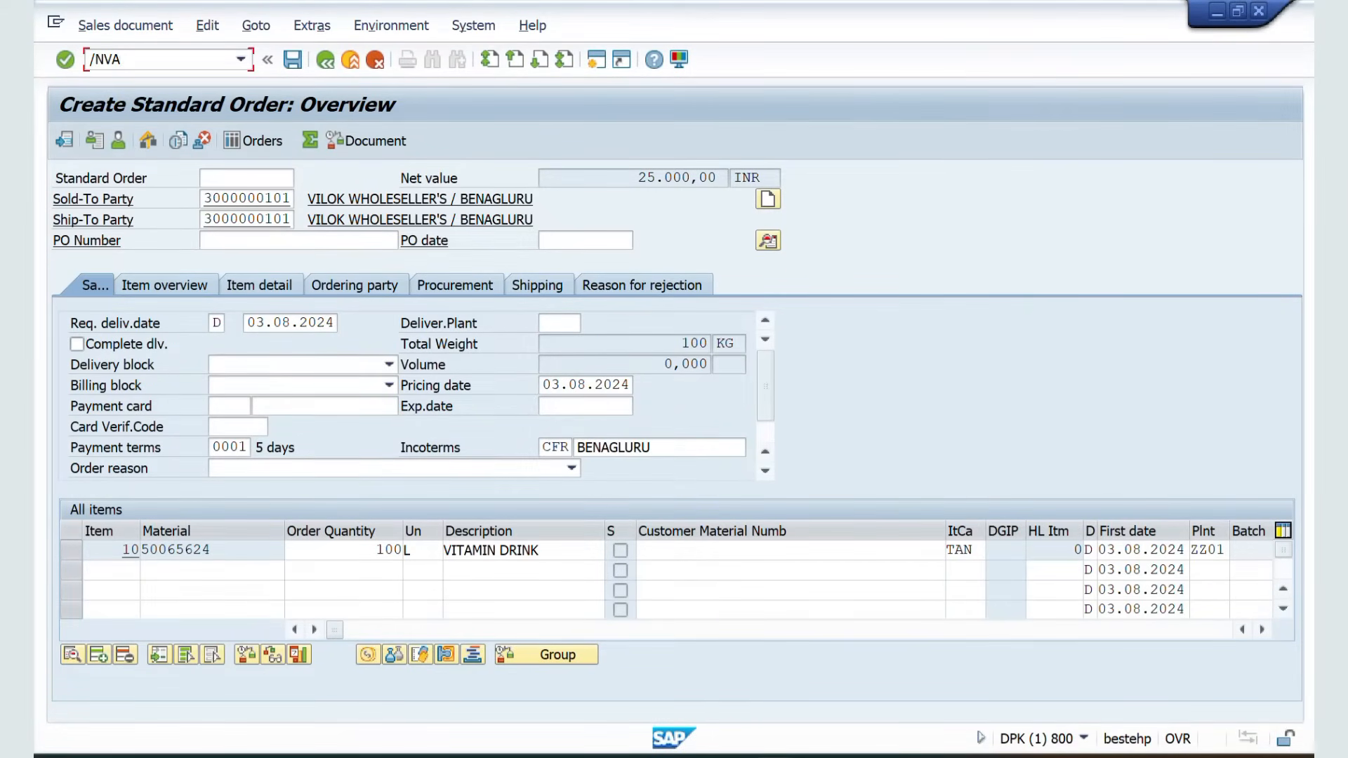
{"action": "key", "text": "Return"}
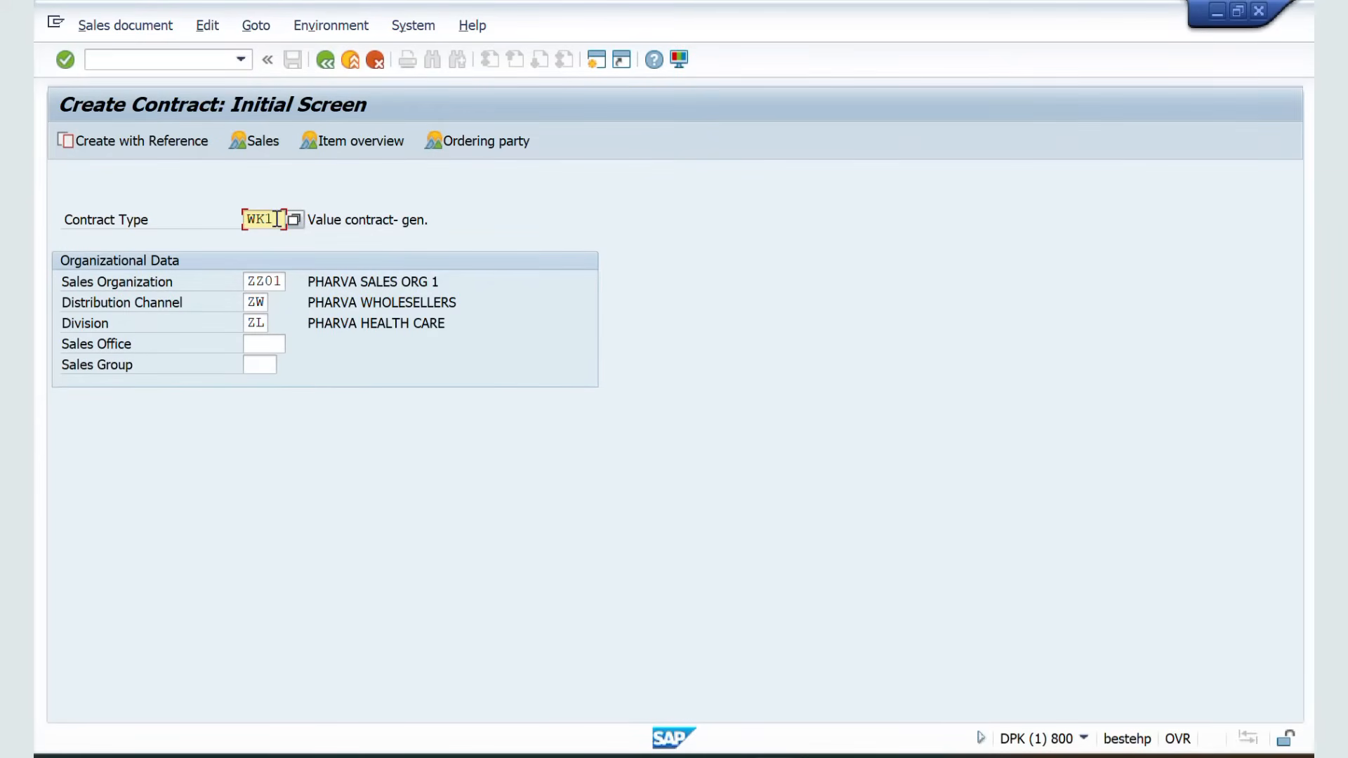
{"action": "key", "text": "Return"}
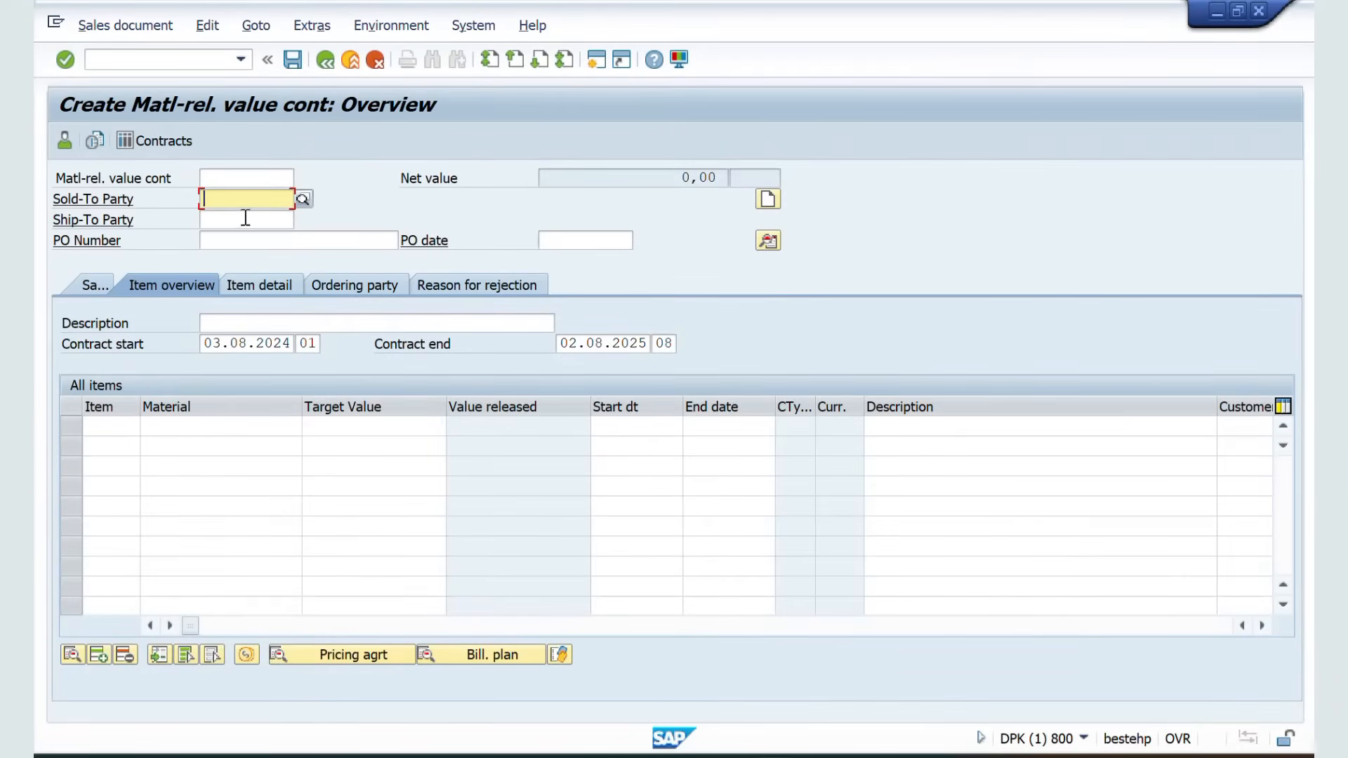
Enter the customer's number as sold-to party for VILOK WHOLESELLER'S and confirm the header partners
{"action": "left_click", "coordinate": [232, 203]}
{"action": "left_click", "coordinate": [232, 214]}
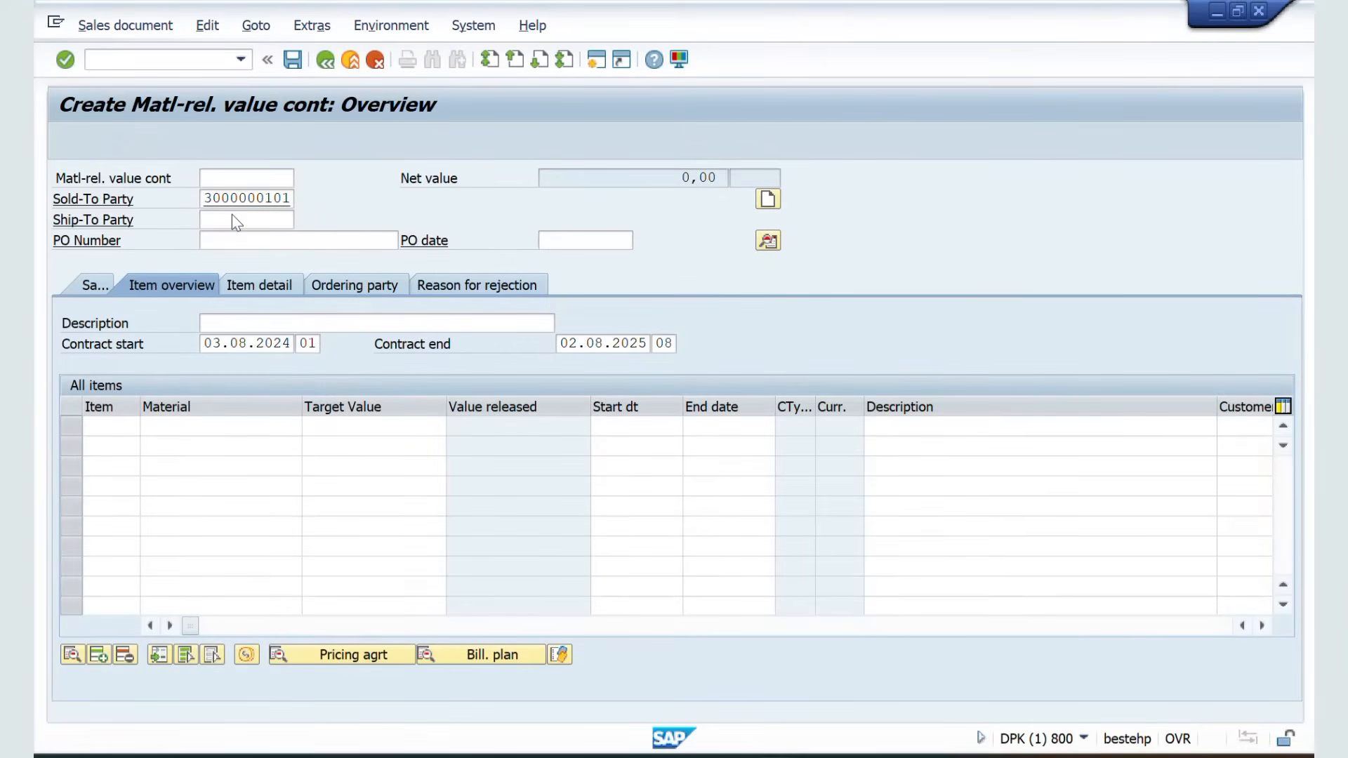
{"action": "key", "text": "Return"}
{"action": "key", "text": "Return"}
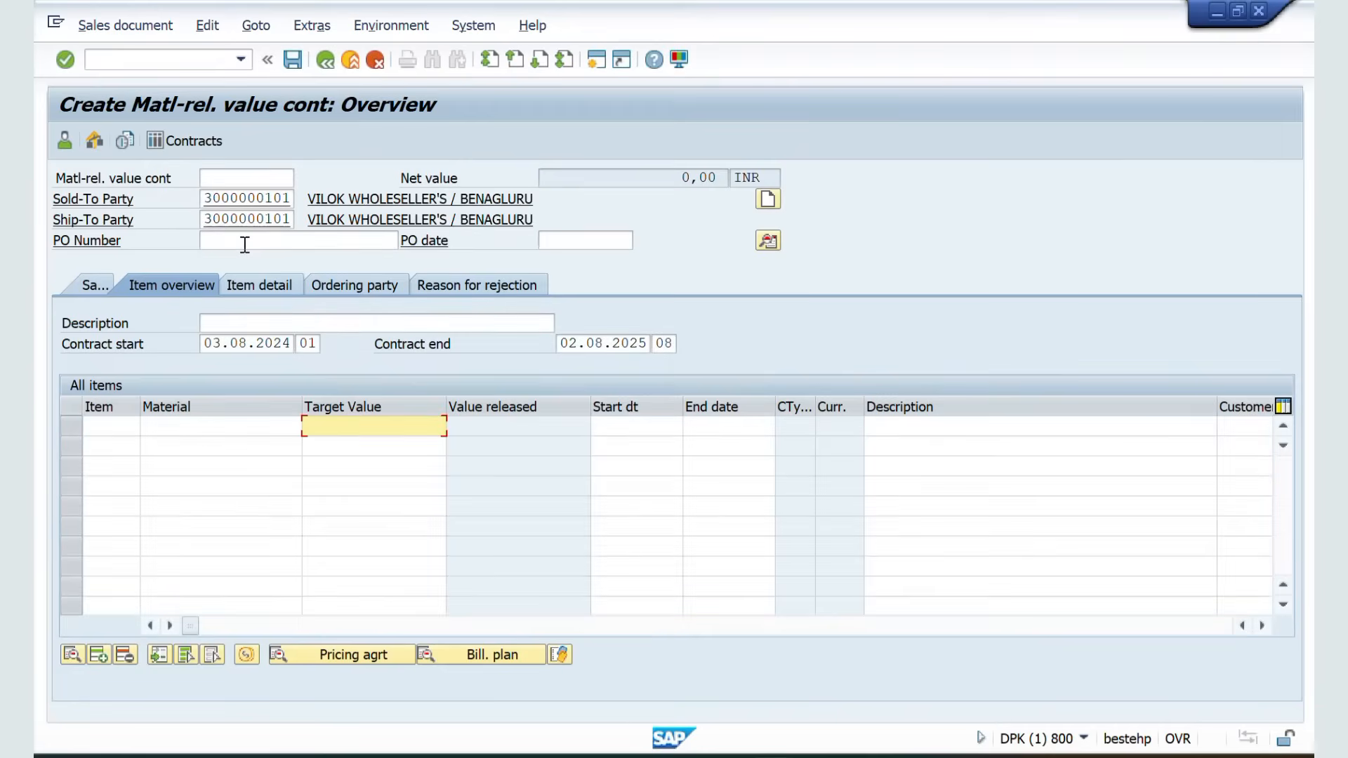
Enter a purchase order reference in the contract's PO Number field and confirm it
{"action": "left_click", "coordinate": [244, 242]}
{"action": "type", "text": "PDJHANEDABEF"}
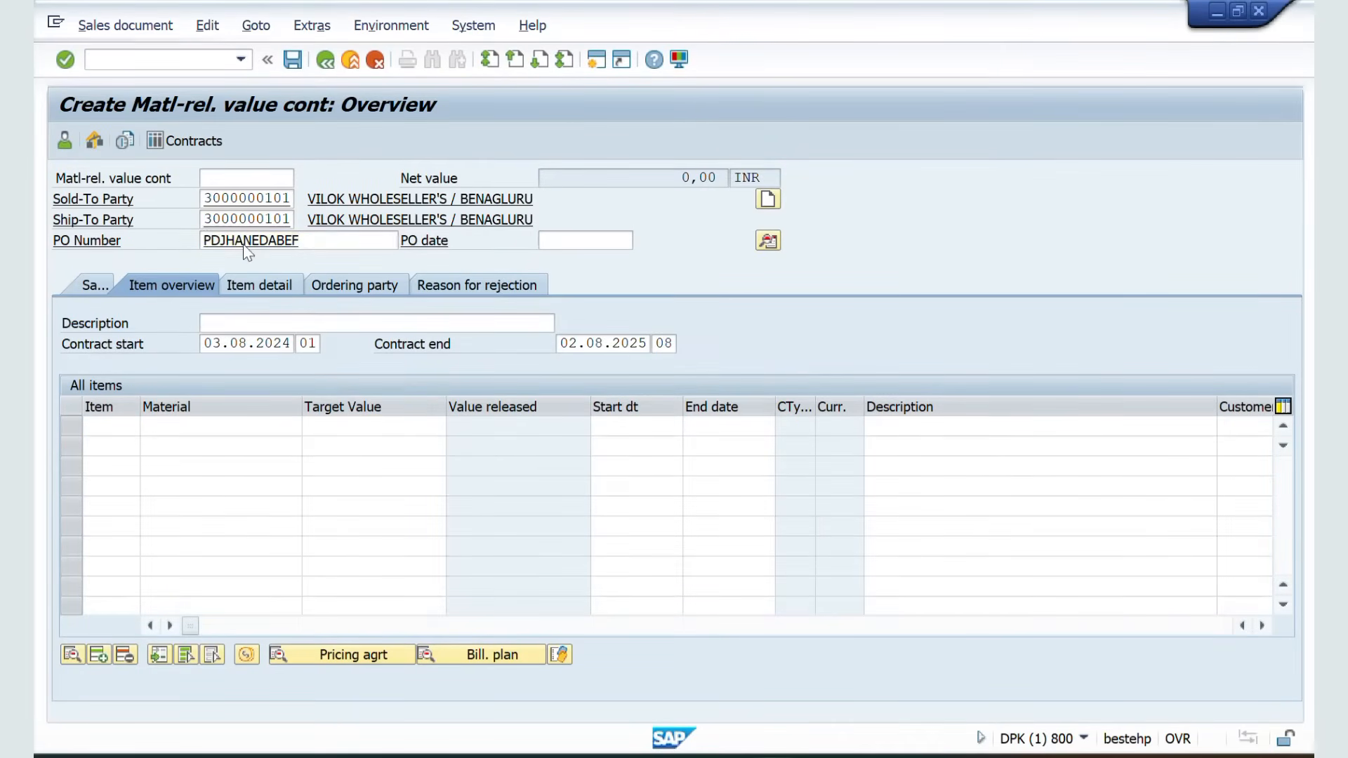
{"action": "key", "text": "Return"}
On the sales tab, add an item for material 50065624 with a target value of 50.000 and confirm
{"action": "left_click", "coordinate": [87, 287]}
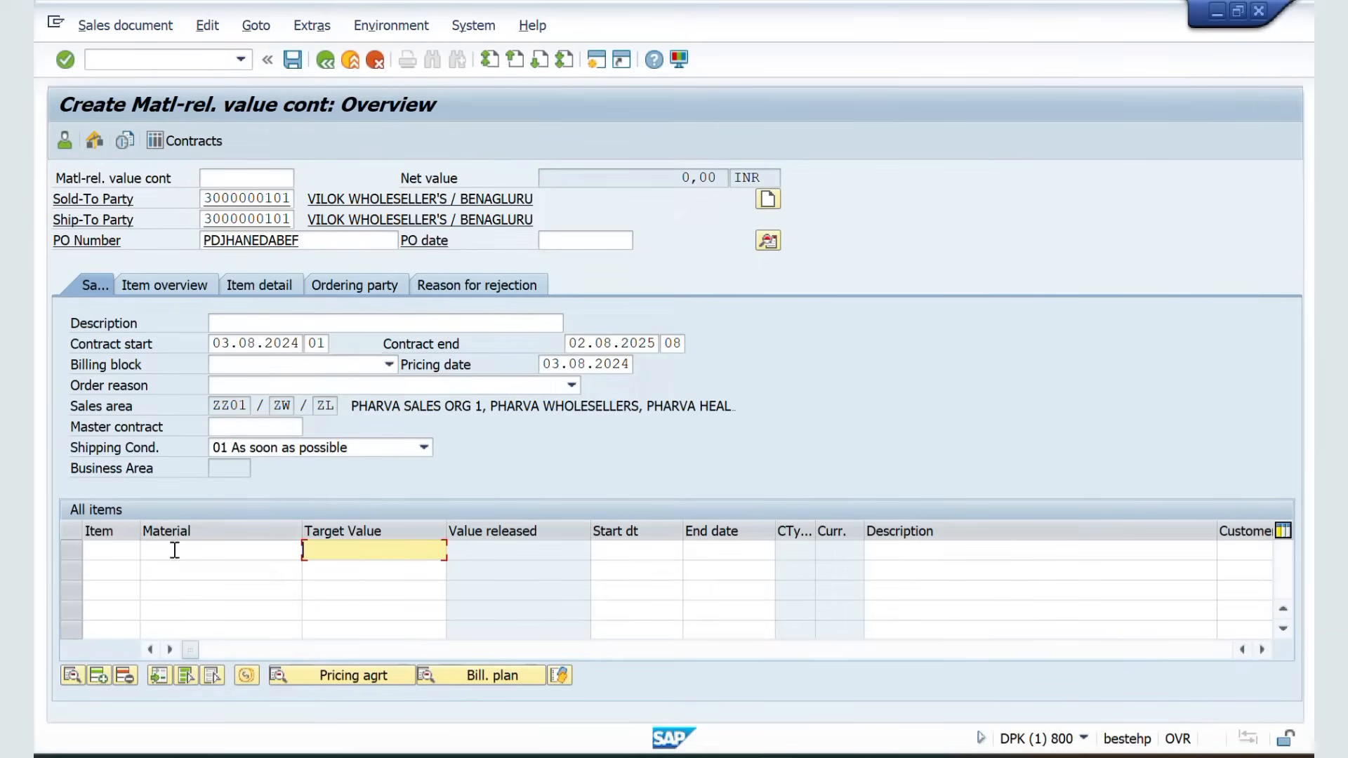
{"action": "left_click", "coordinate": [234, 552]}
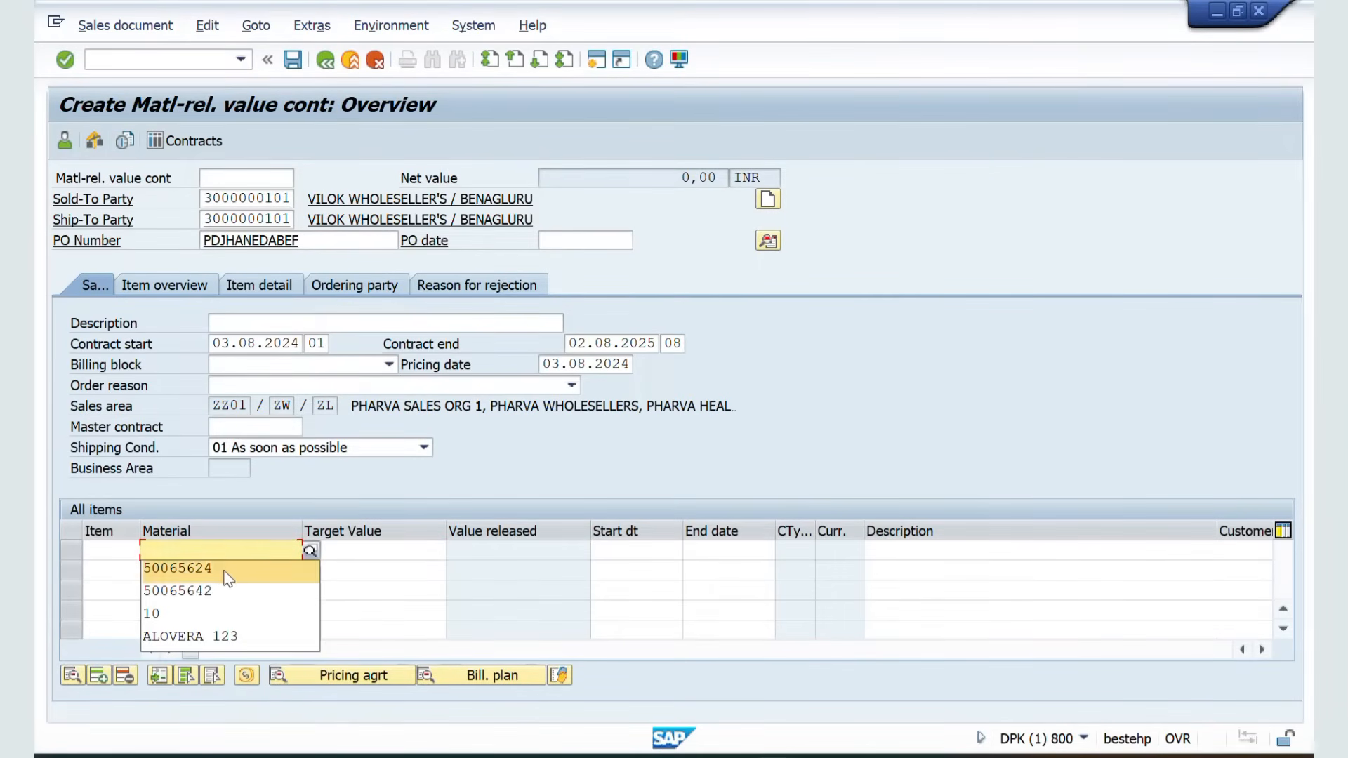
{"action": "left_click", "coordinate": [226, 573]}
{"action": "left_click", "coordinate": [361, 552]}
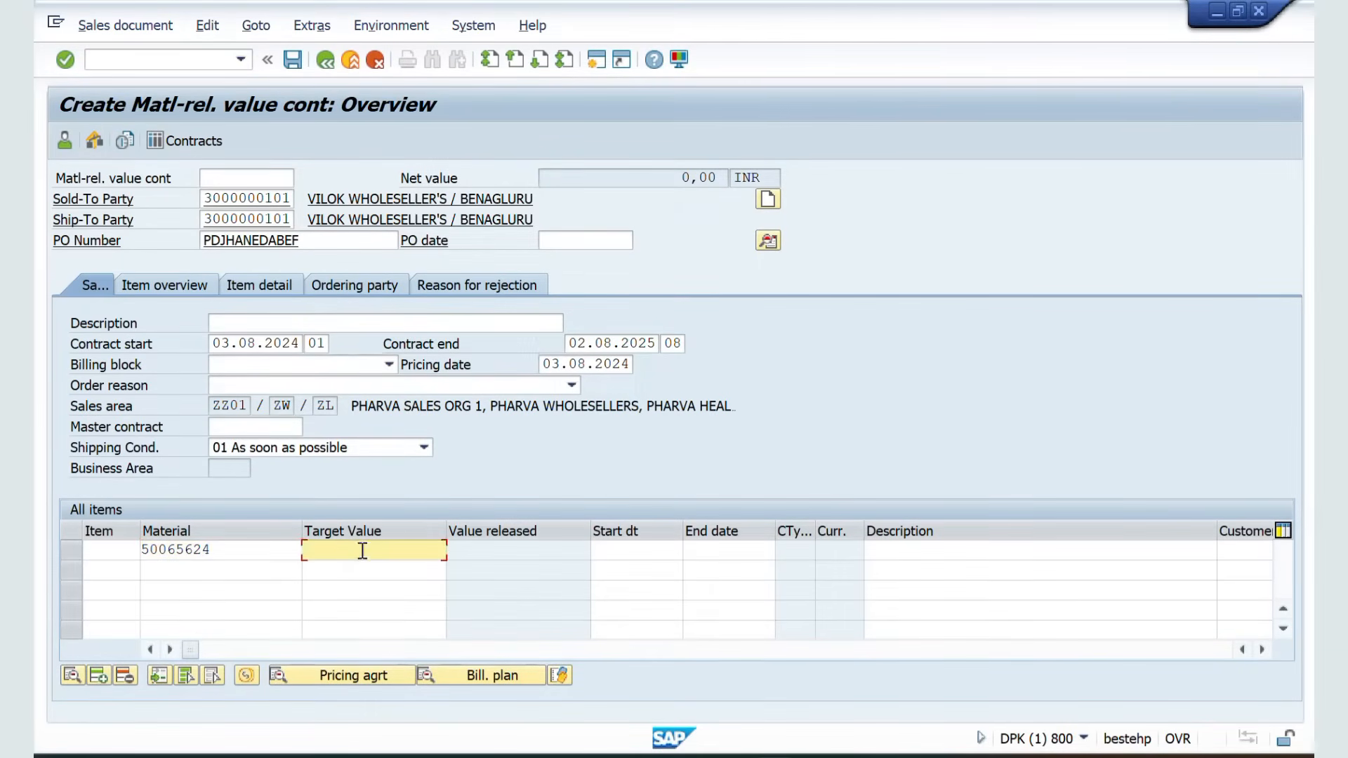
{"action": "type", "text": "50.000"}
{"action": "key", "text": "Return"}
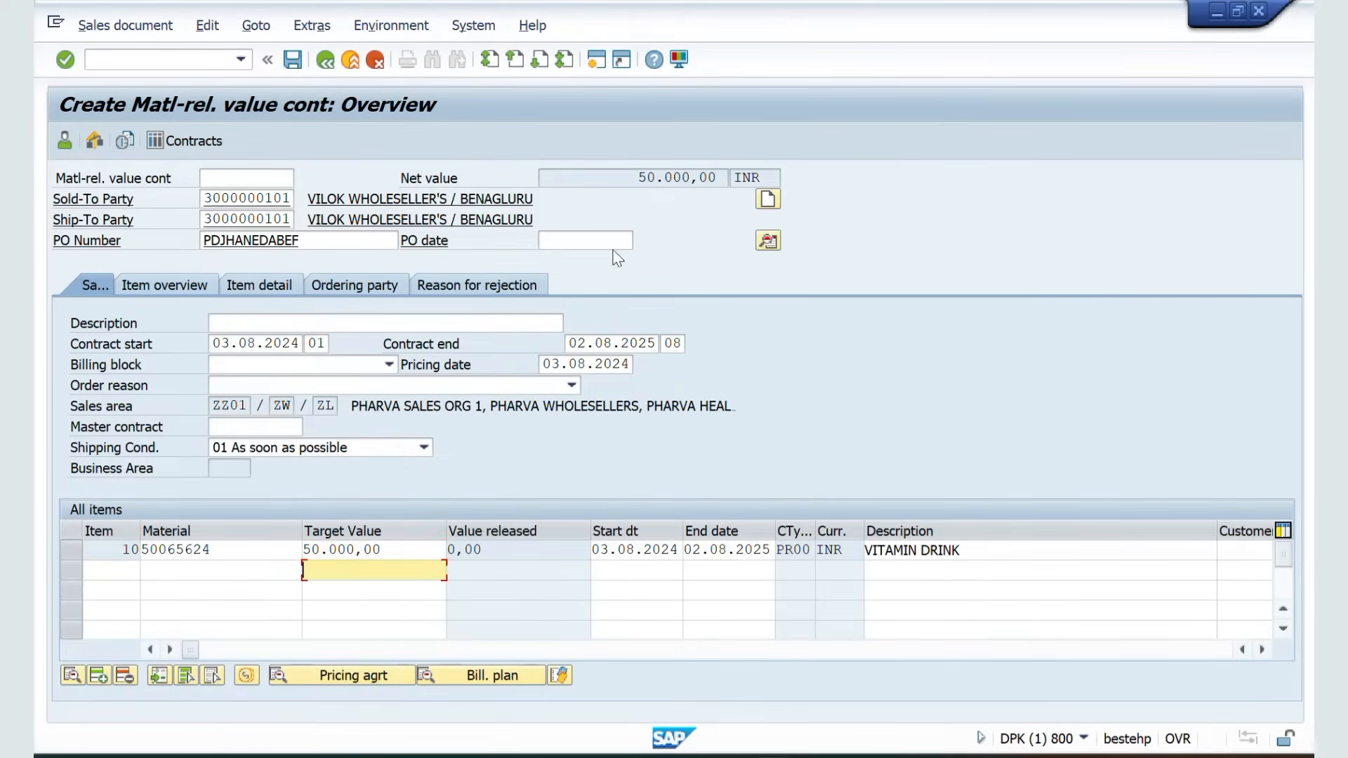
Check the net value and value released, then run the completeness check on the contract
{"action": "left_click_drag", "start_coordinate": [622, 176], "coordinate": [745, 182]}
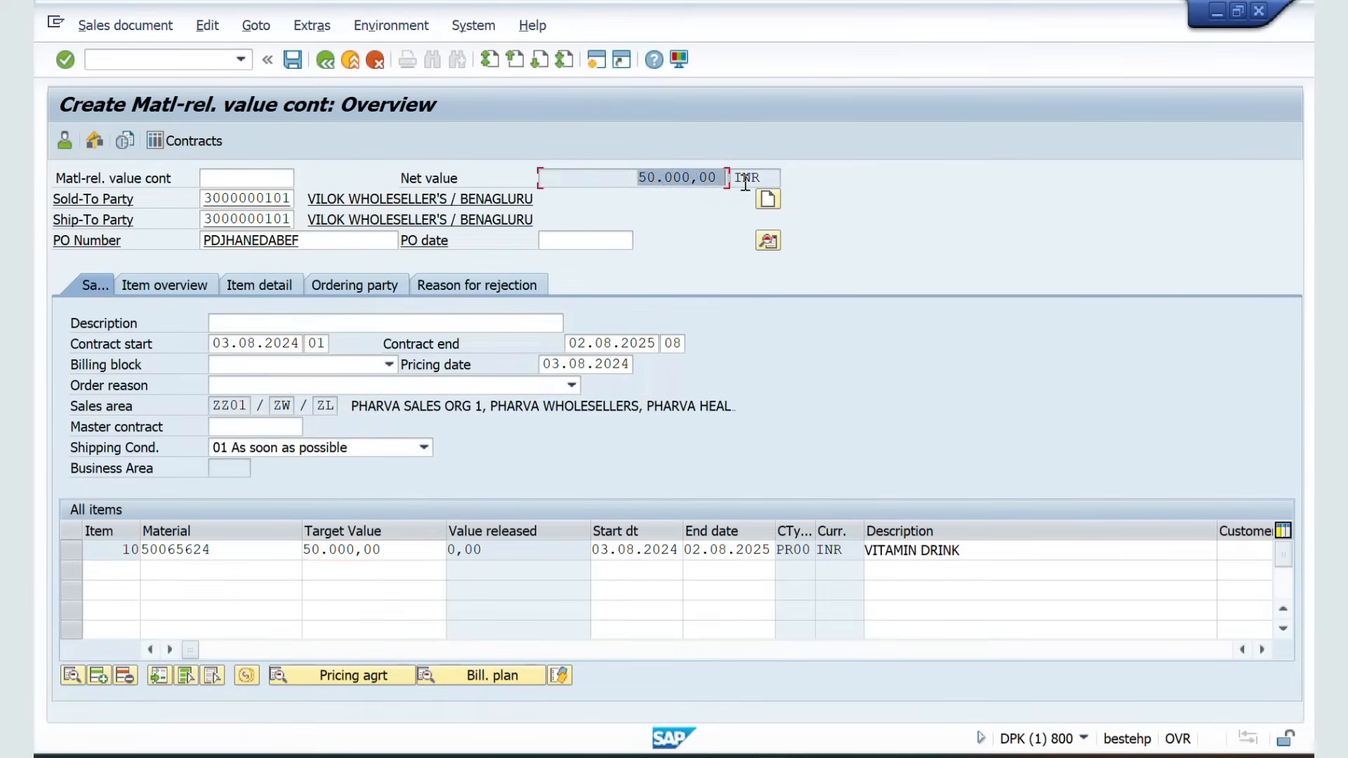
{"action": "left_click_drag", "start_coordinate": [501, 555], "coordinate": [445, 554]}
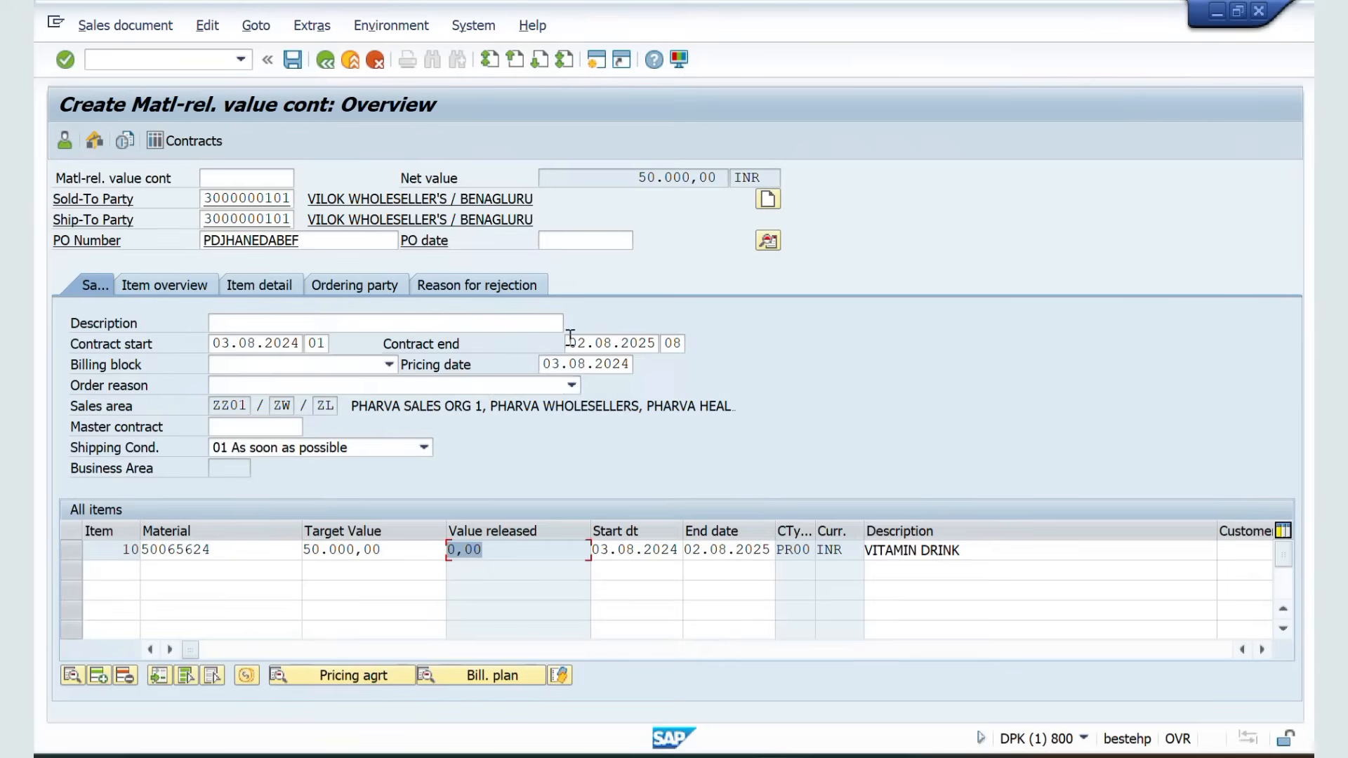
{"action": "left_click", "coordinate": [207, 25]}
{"action": "left_click", "coordinate": [253, 305]}
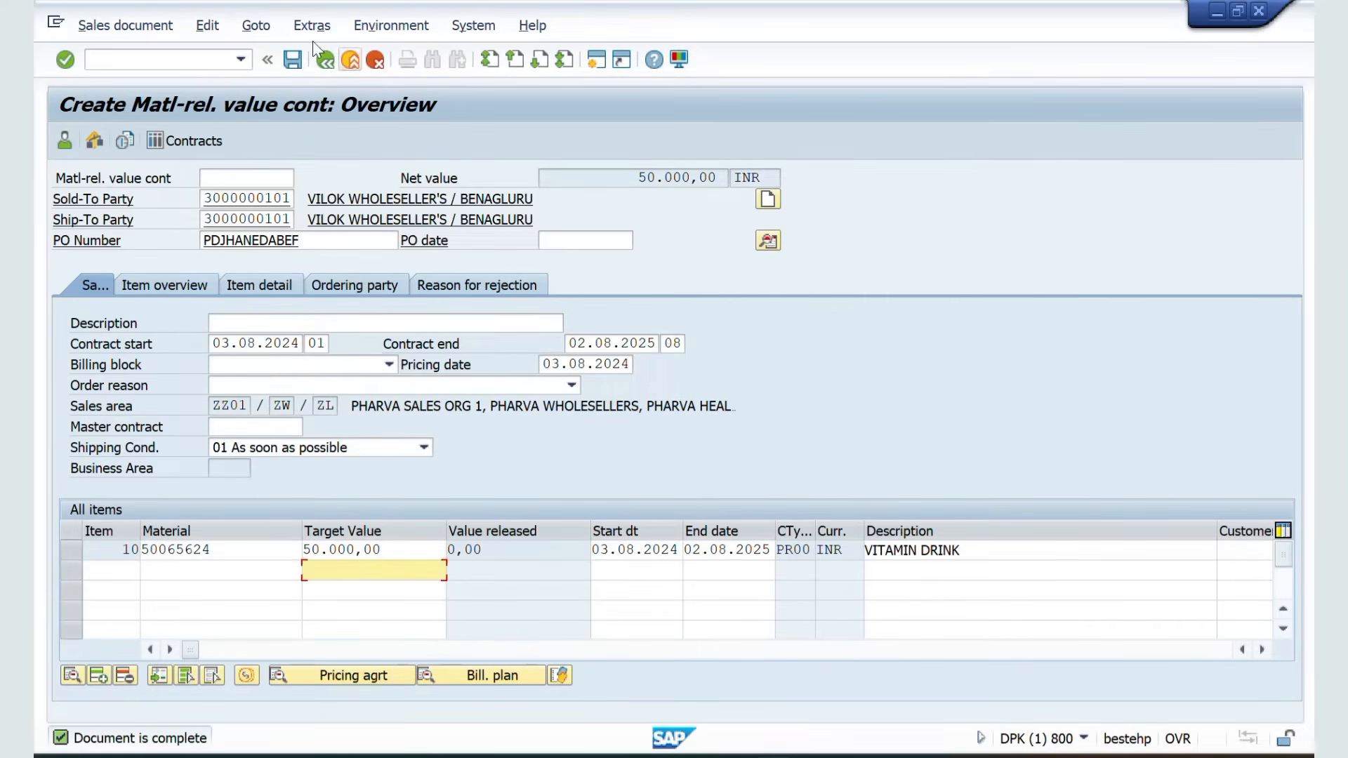
Save the material-related value contract and copy its document number from the saved message
{"action": "left_click", "coordinate": [293, 61]}
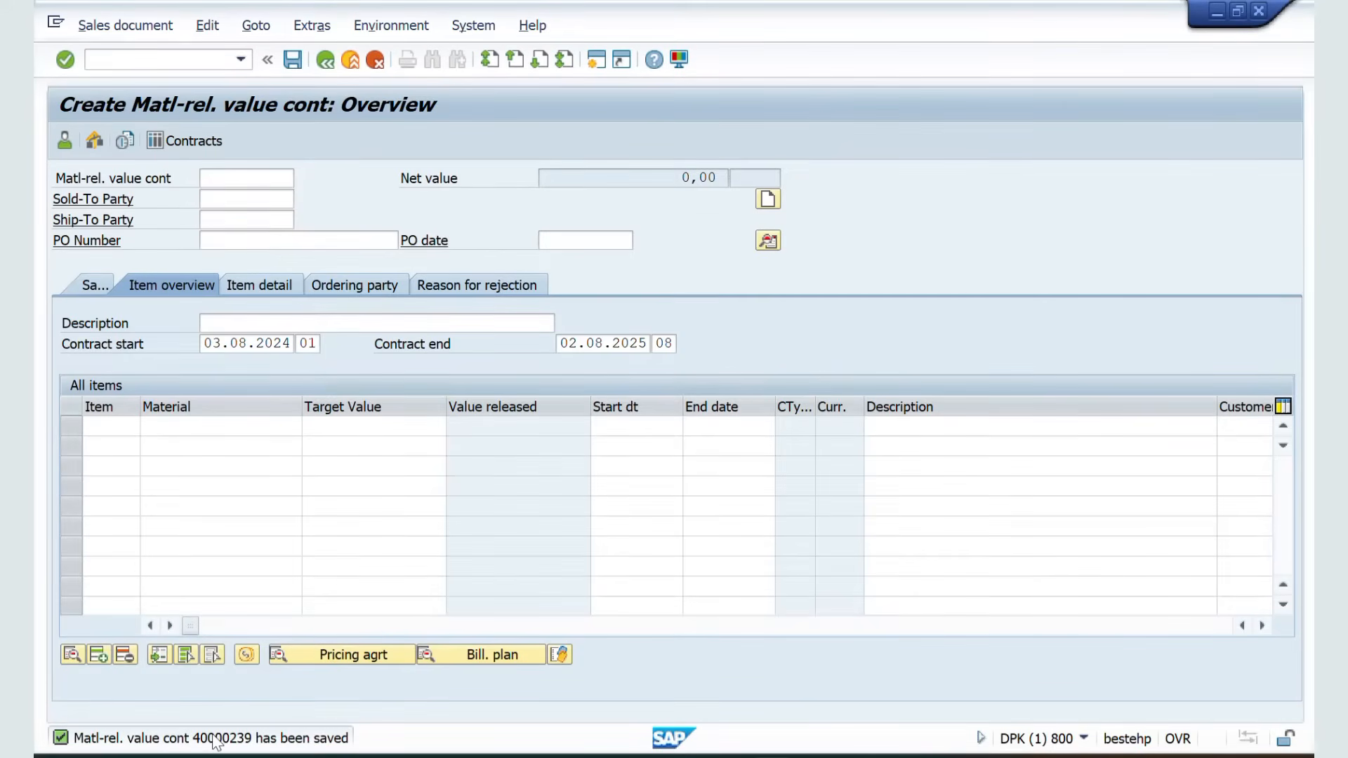
{"action": "double_click", "coordinate": [215, 739]}
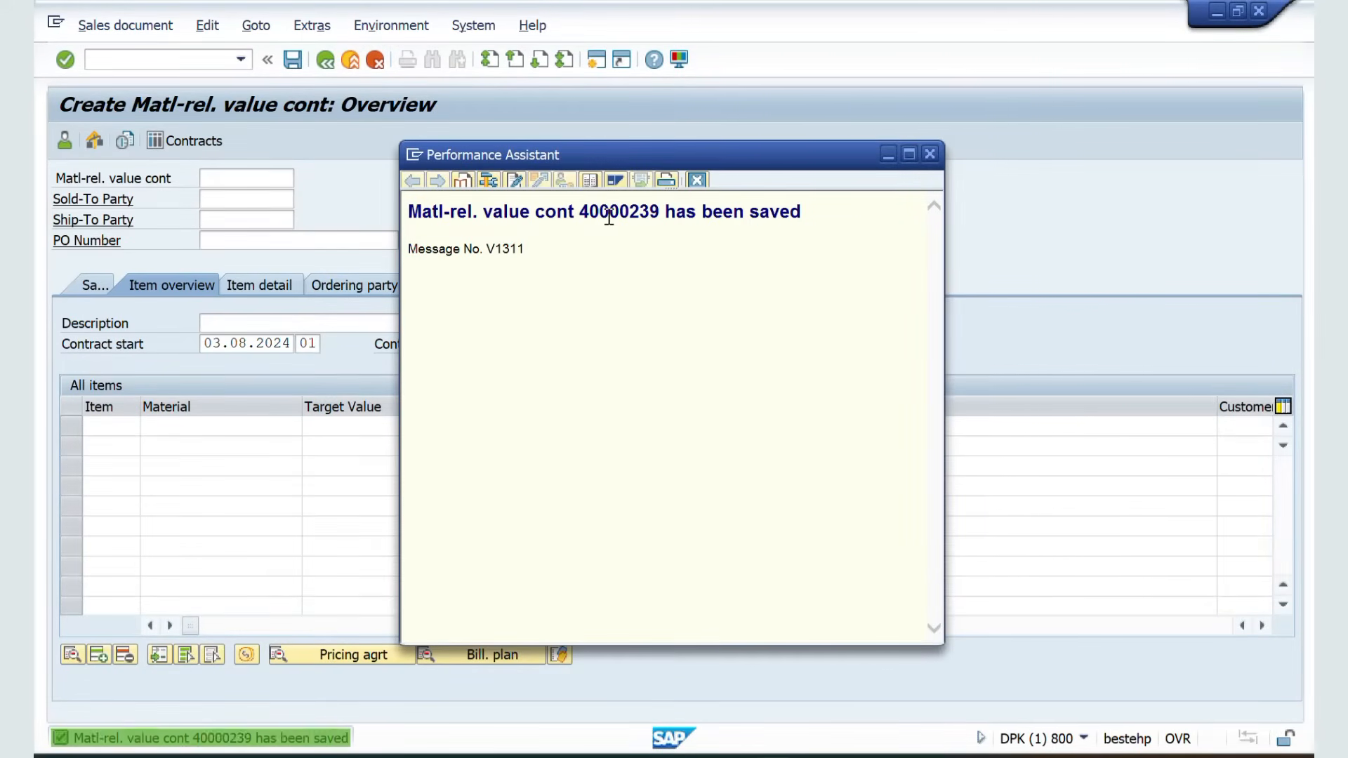
{"action": "double_click", "coordinate": [609, 213]}
{"action": "key", "text": "ctrl+c"}
Switch to the Excel notes and paste the contract number beside Step 1 in cell I273
{"action": "key", "text": "alt+Tab"}
{"action": "key", "text": "Tab"}
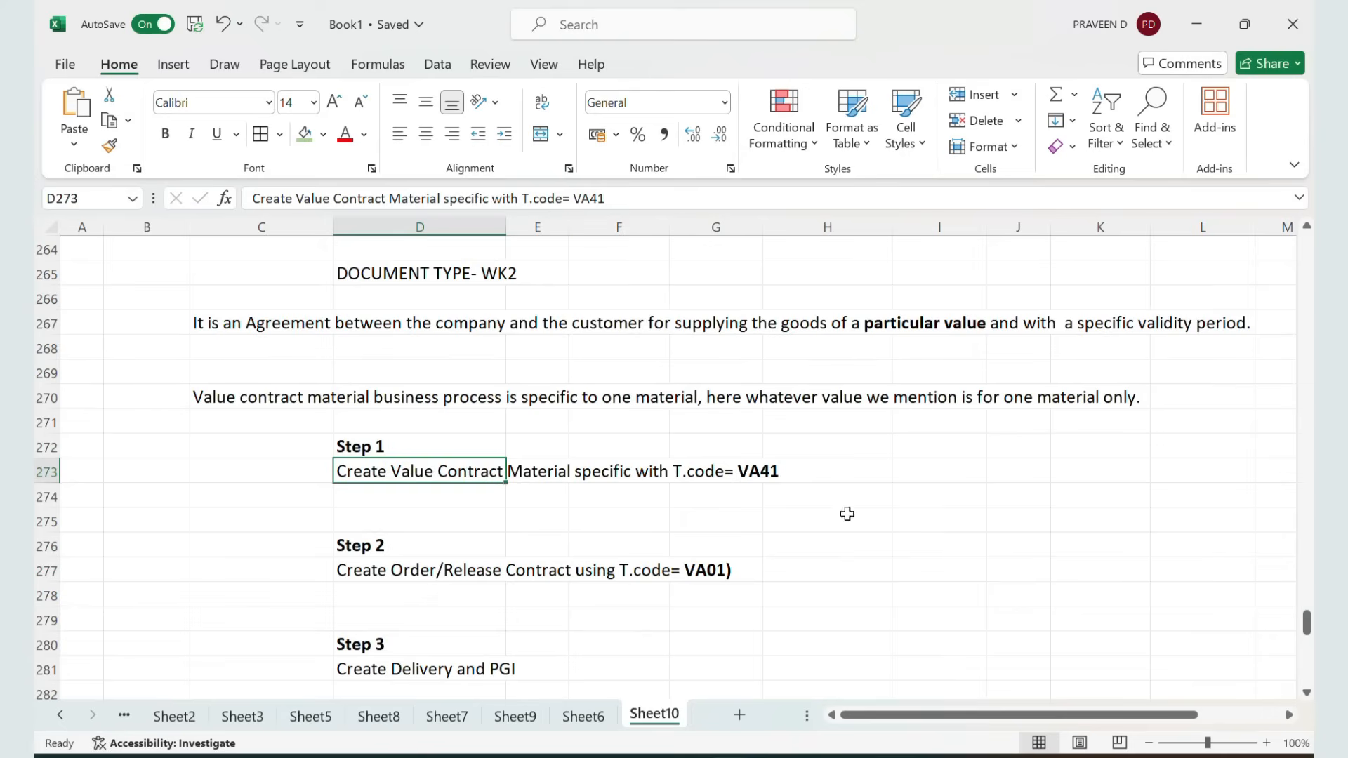
{"action": "left_click", "coordinate": [918, 472]}
{"action": "key", "text": "ctrl+v"}
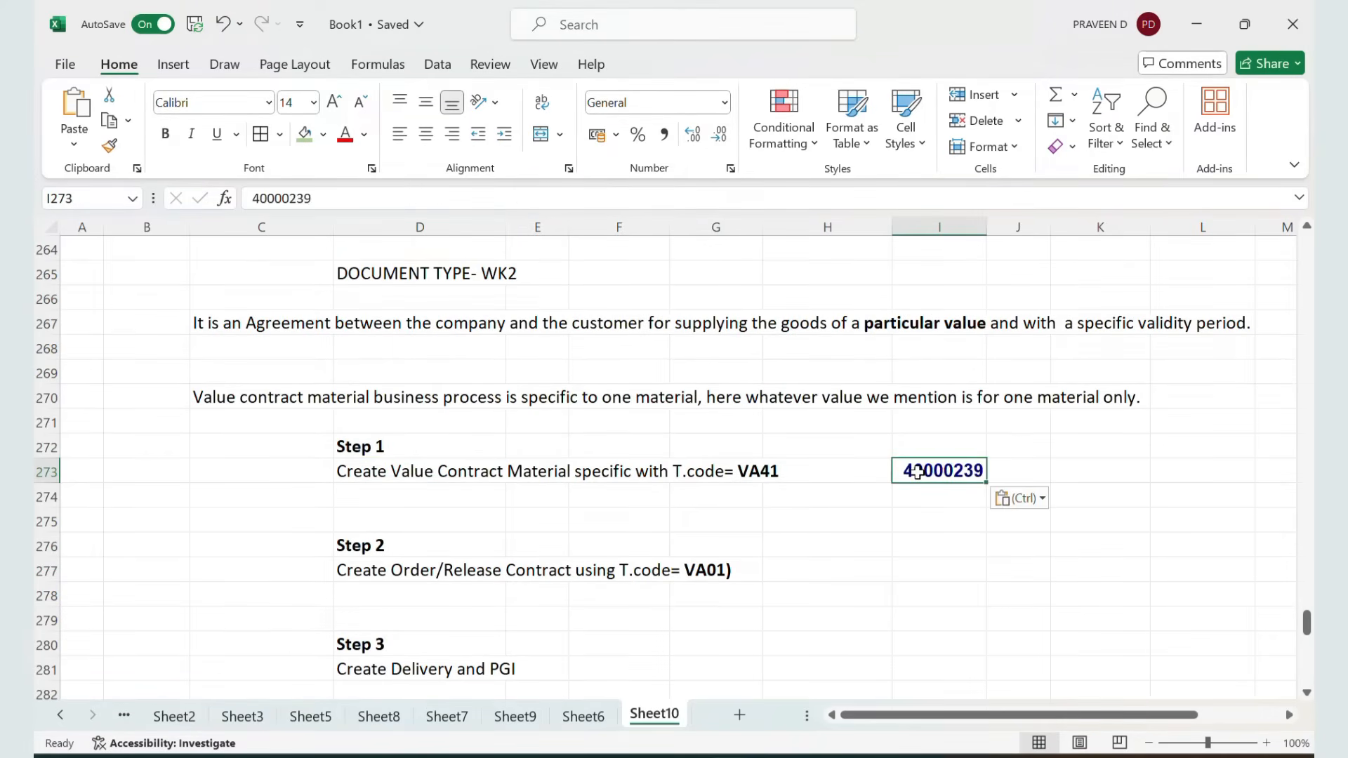
{"action": "left_click", "coordinate": [366, 574]}
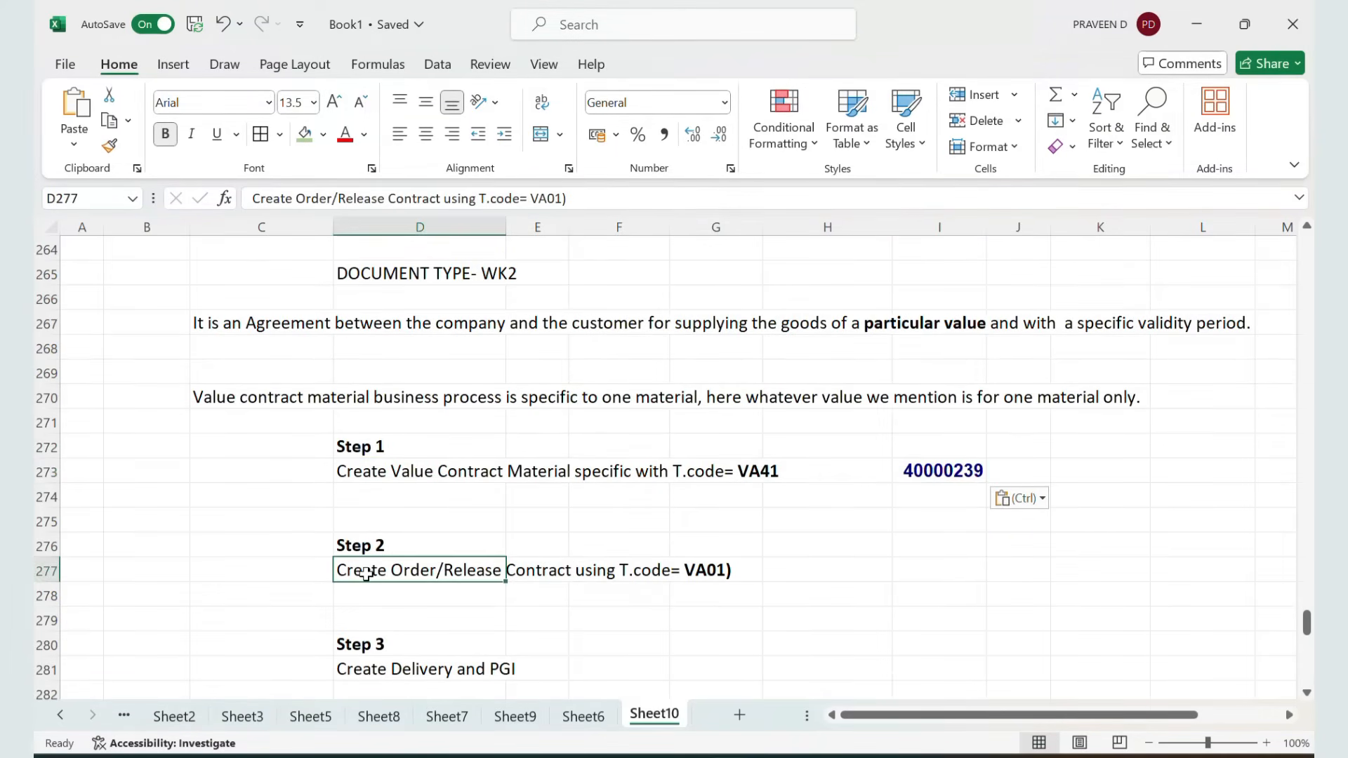
Switch back to SAP, open VA01 for a standard order OR and start creating it with reference
{"action": "key", "text": "alt+Tab"}
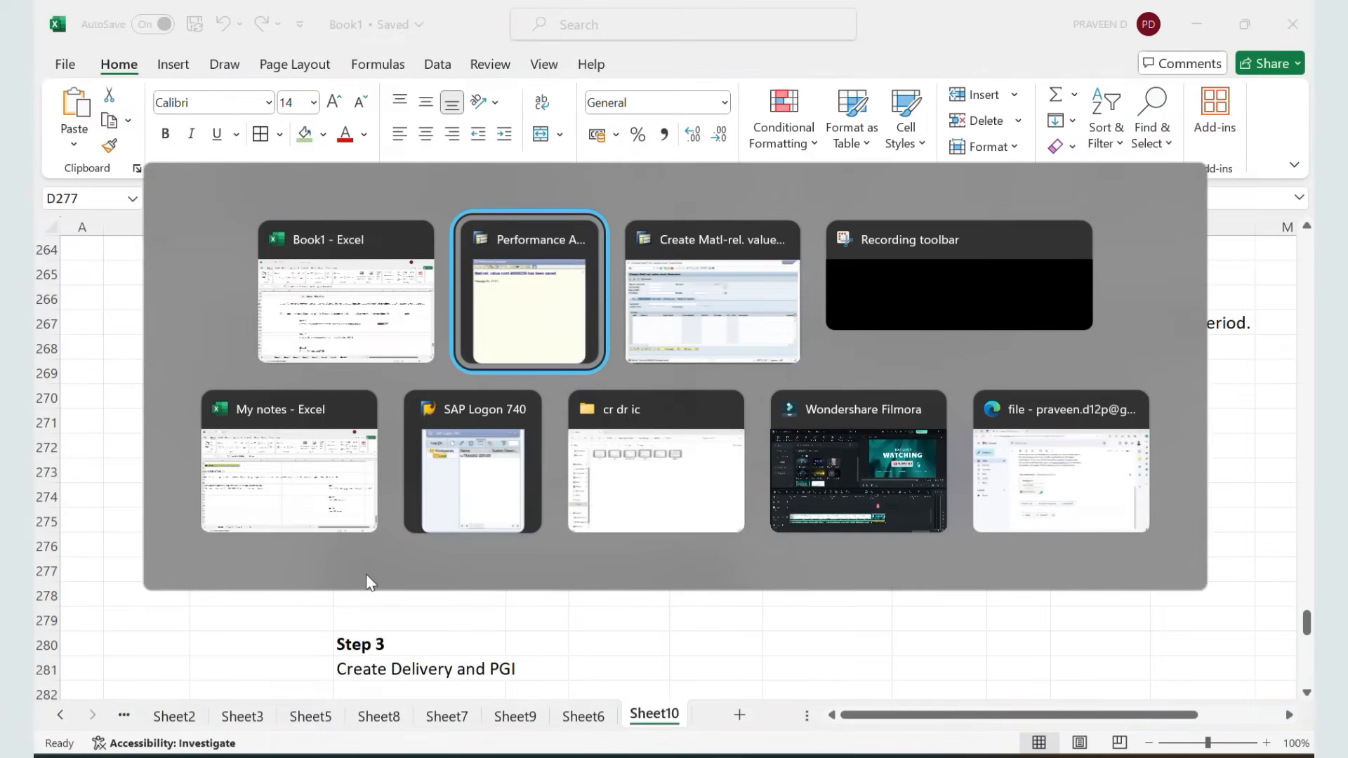
{"action": "key", "text": "Tab"}
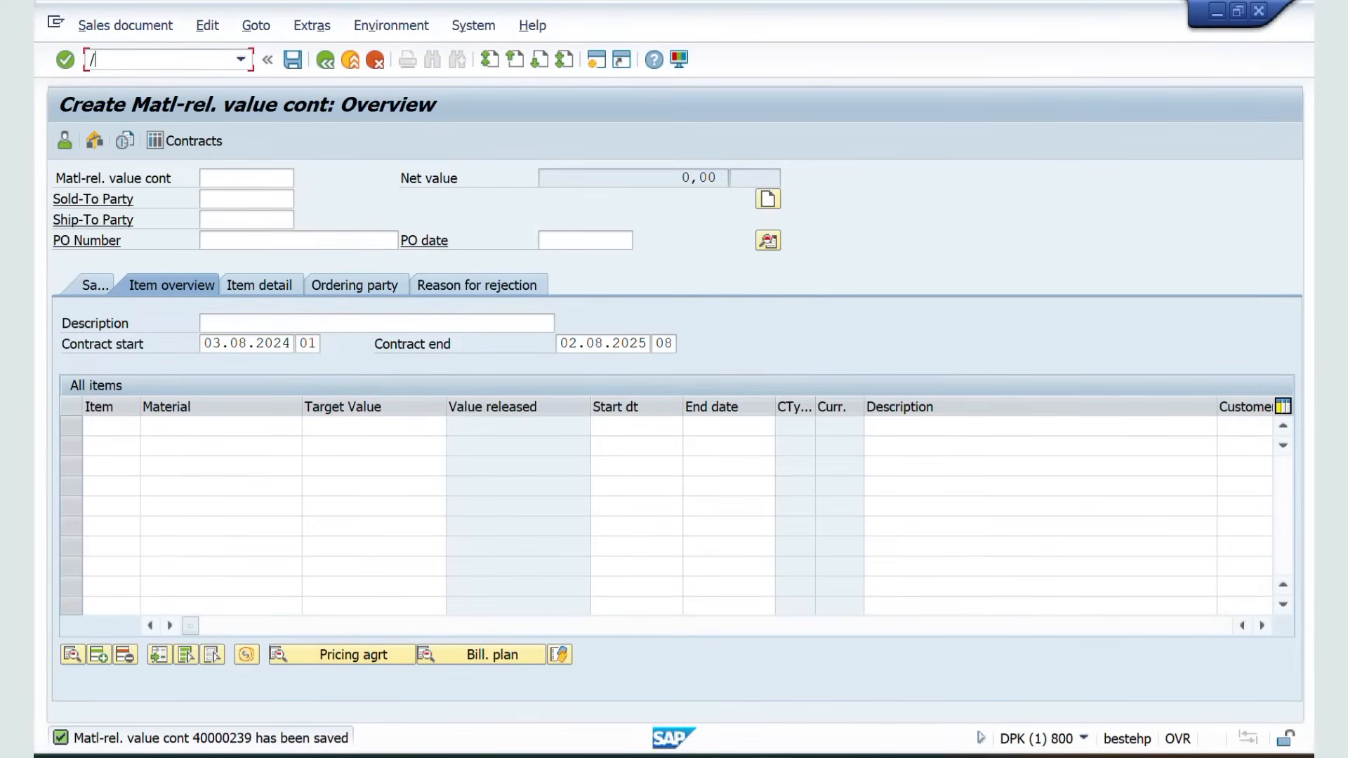
{"action": "key", "text": "Return"}
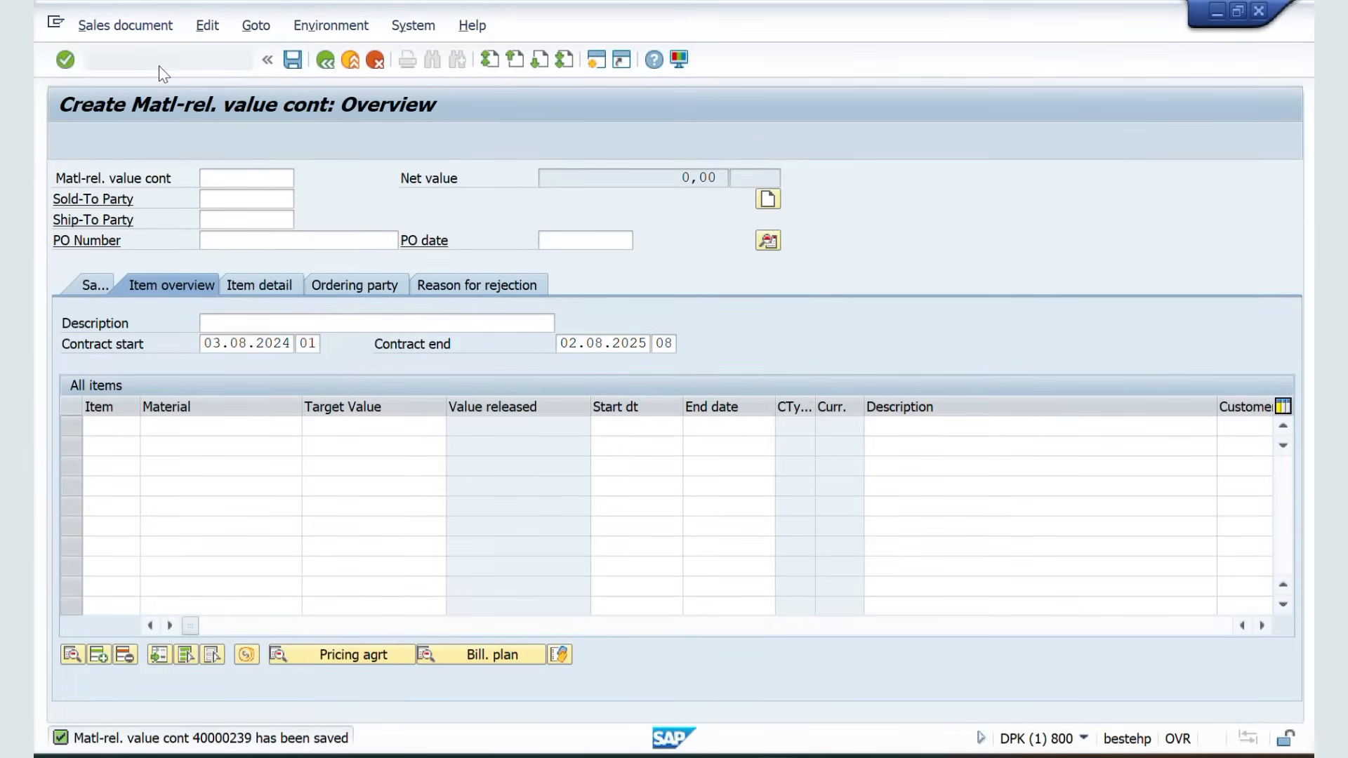
{"action": "left_click", "coordinate": [144, 145]}
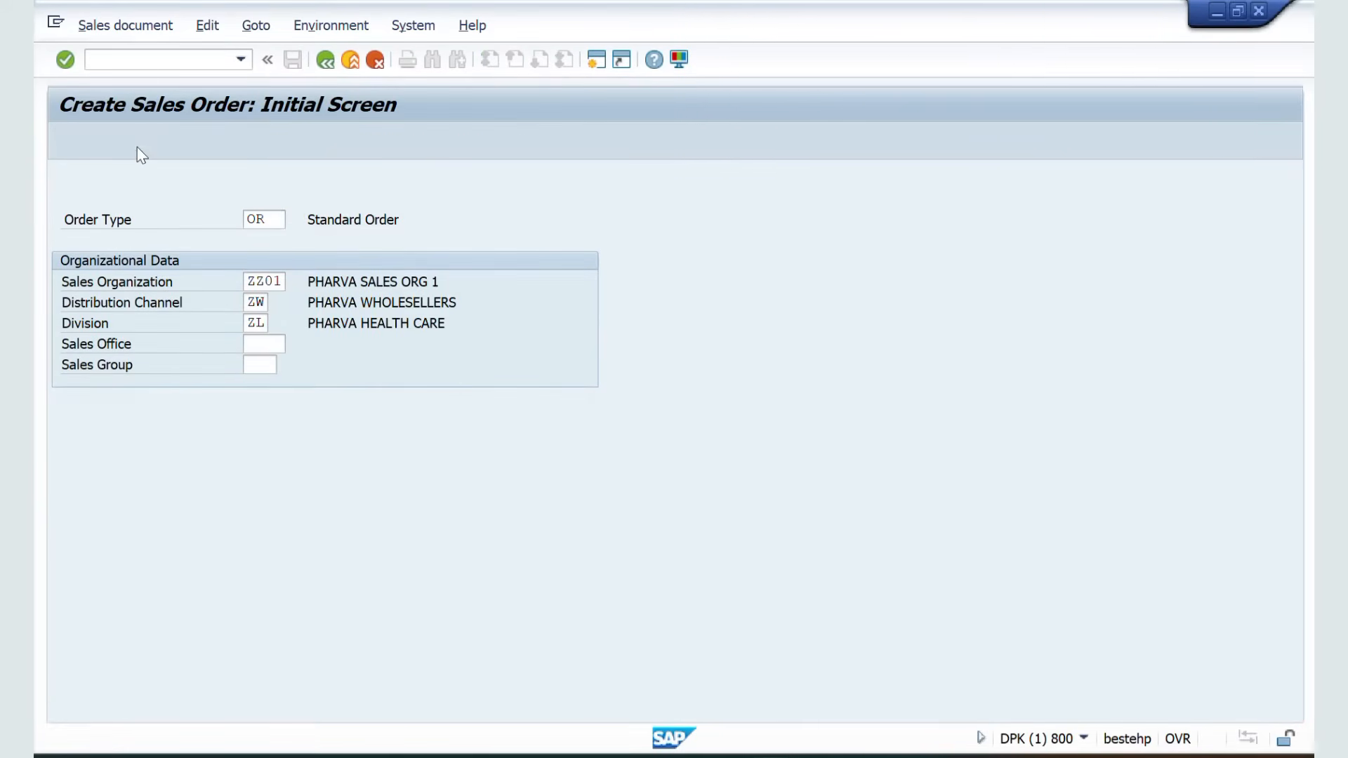
Paste the value contract number in the Contract reference, copy it into the order and confirm the information dialog
{"action": "left_click", "coordinate": [325, 369]}
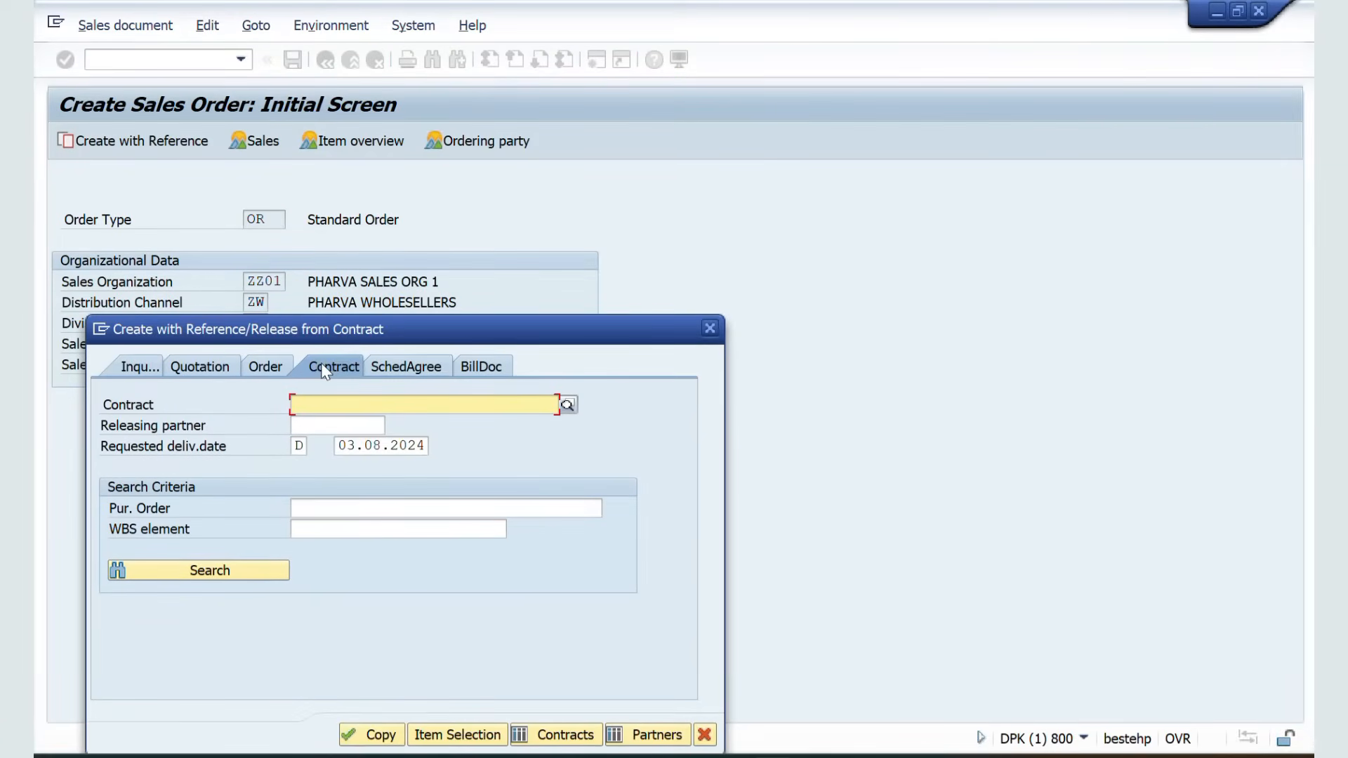
{"action": "type", "text": "40000239"}
{"action": "double_click", "coordinate": [321, 409]}
{"action": "key", "text": "Return"}
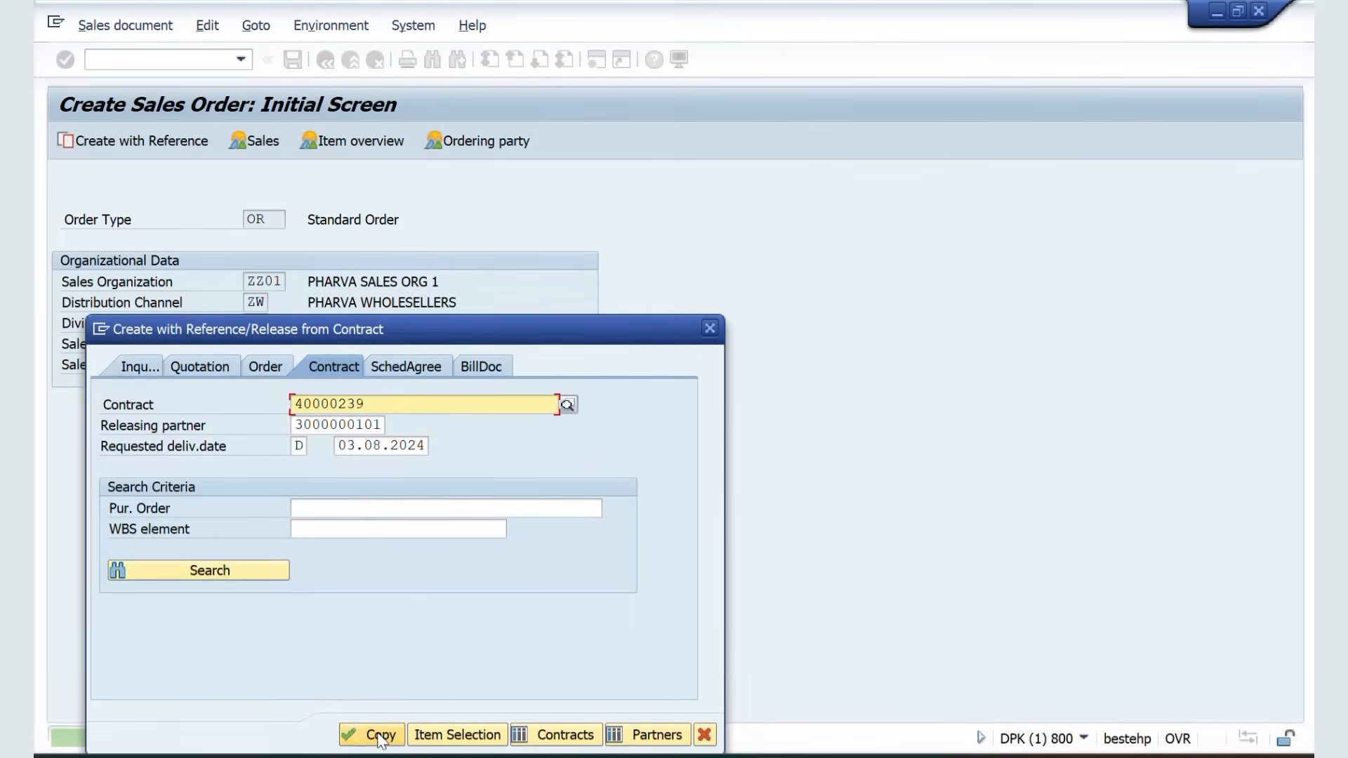
{"action": "left_click", "coordinate": [379, 735]}
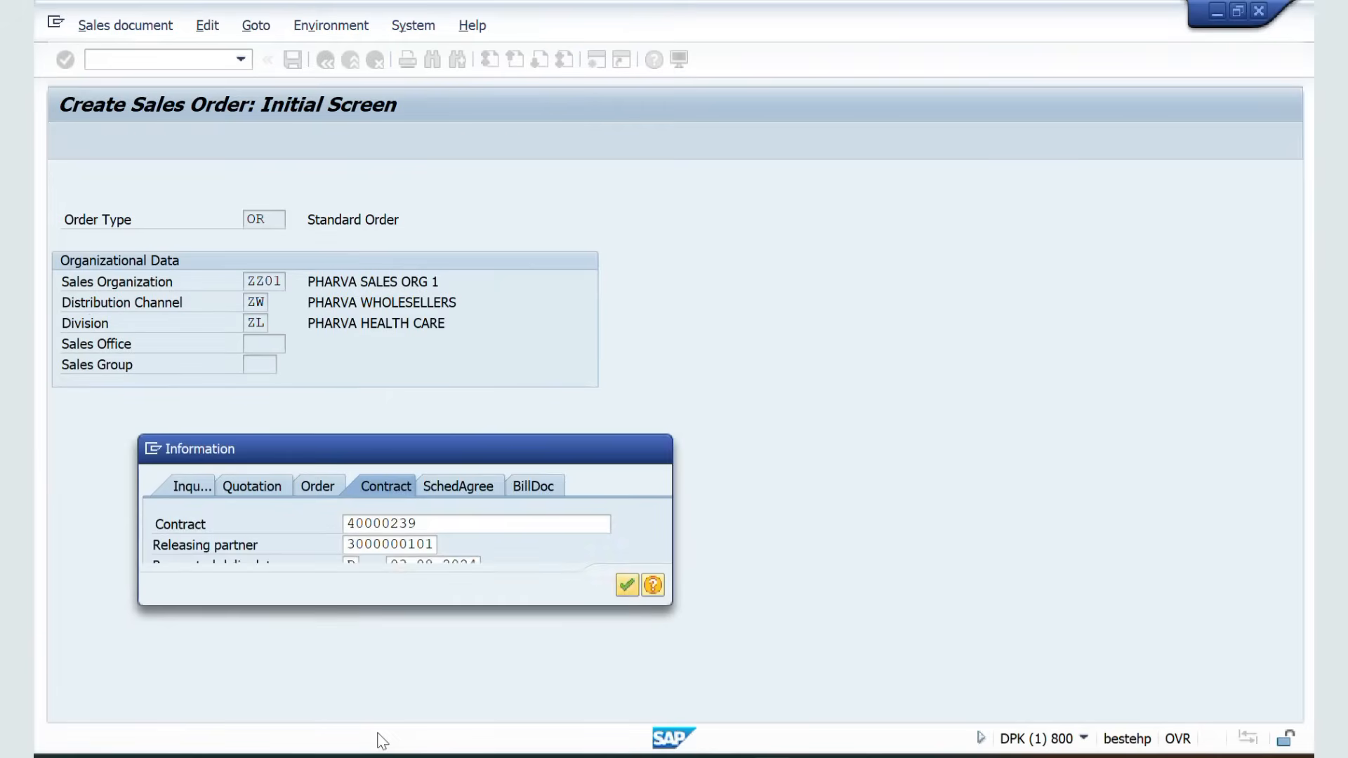
{"action": "left_click", "coordinate": [627, 586]}
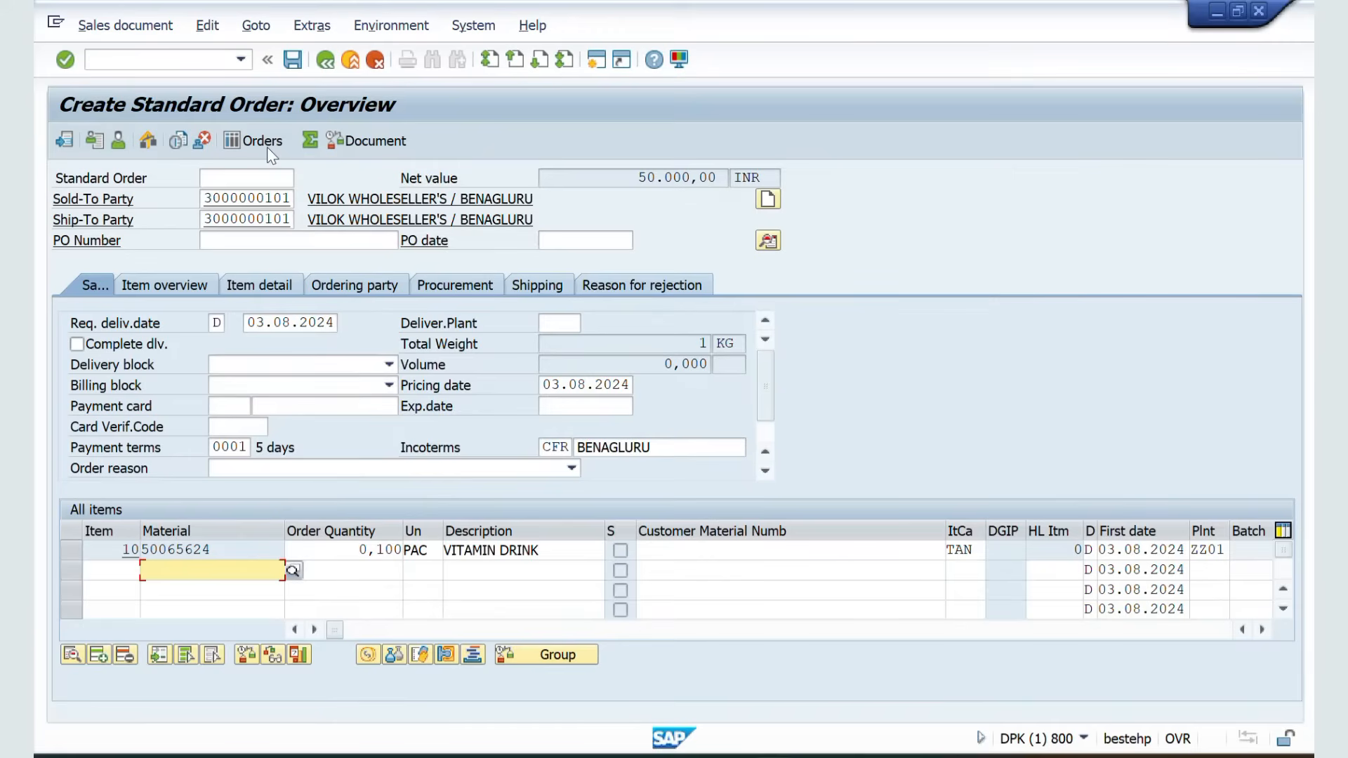
Set item 10's order quantity to 10 and its unit to L, confirming the entries
{"action": "left_click", "coordinate": [373, 556]}
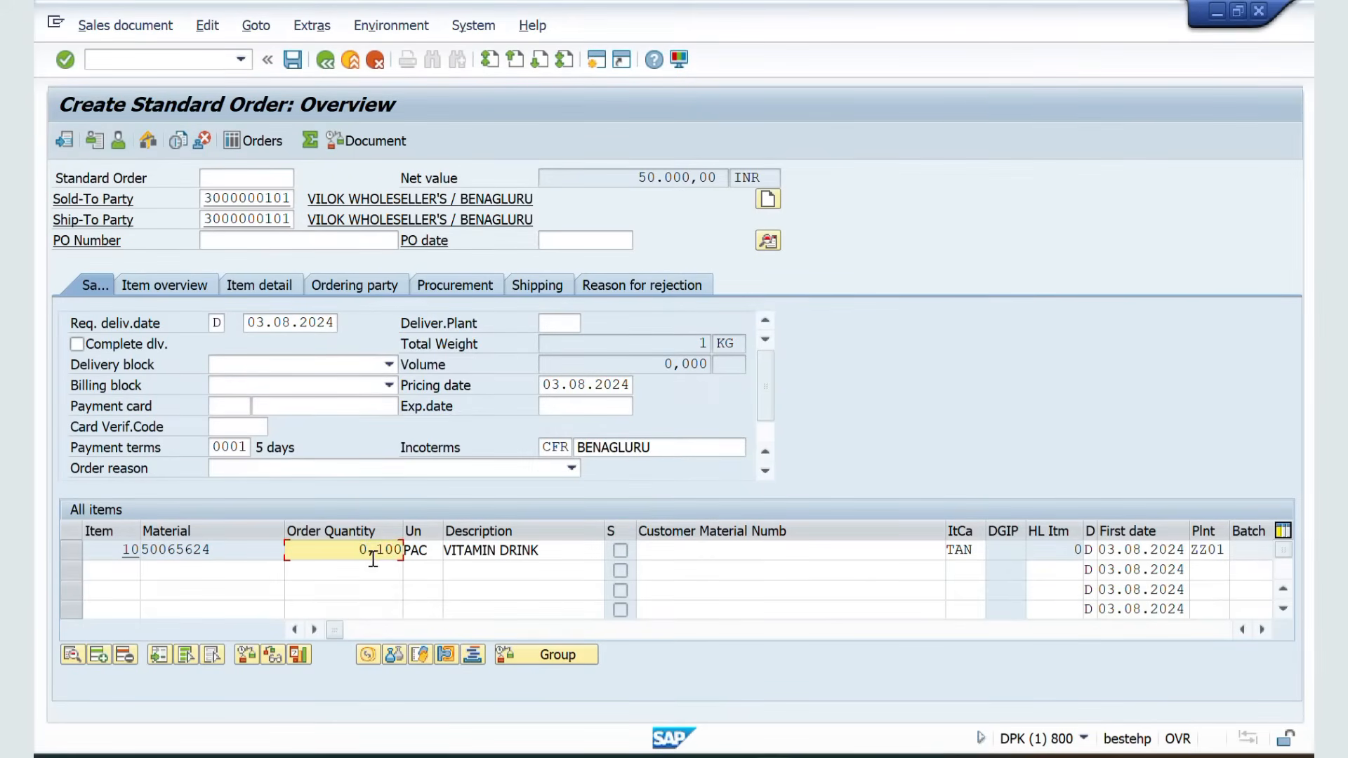
{"action": "double_click", "coordinate": [373, 558]}
{"action": "type", "text": "10"}
{"action": "left_click", "coordinate": [433, 554]}
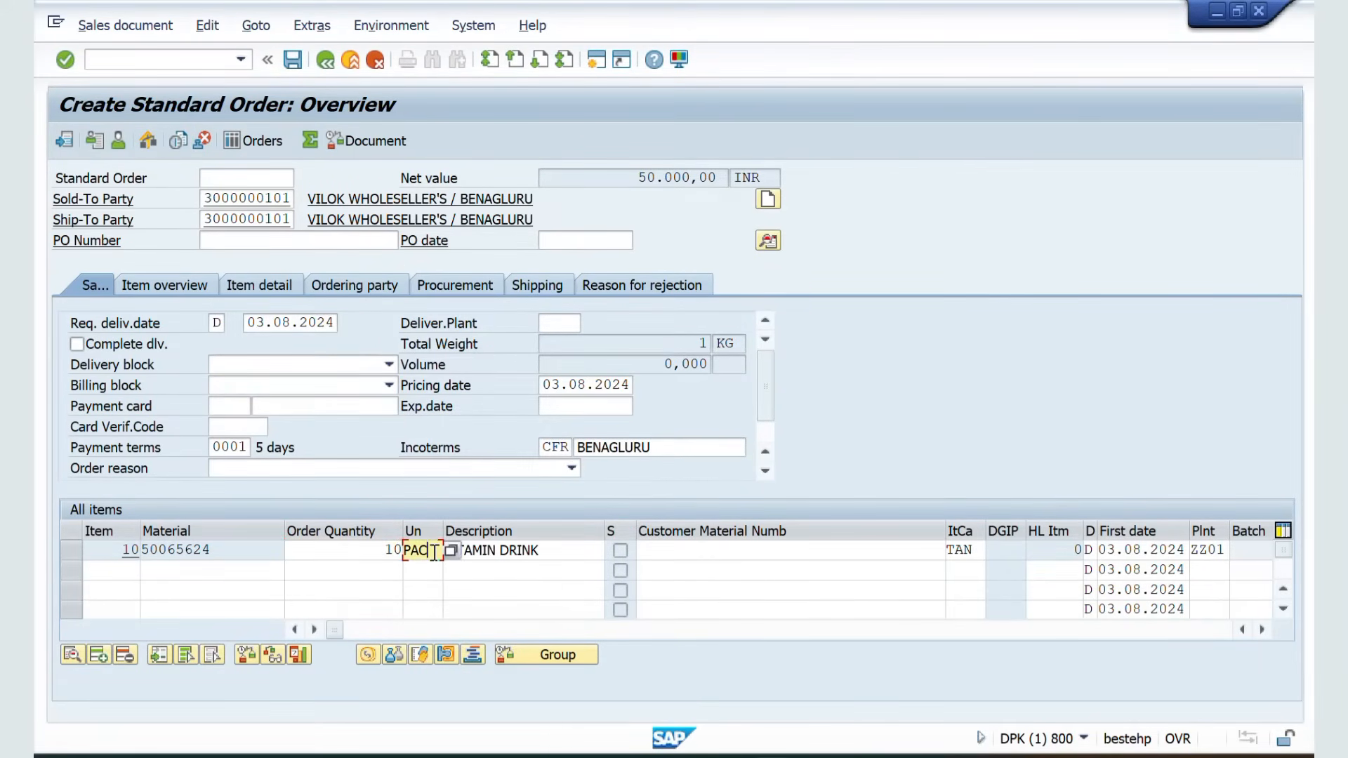
{"action": "key", "text": "BackSpace"}
{"action": "key", "text": "BackSpace"}
{"action": "key", "text": "BackSpace"}
{"action": "type", "text": "L"}
{"action": "key", "text": "Return"}
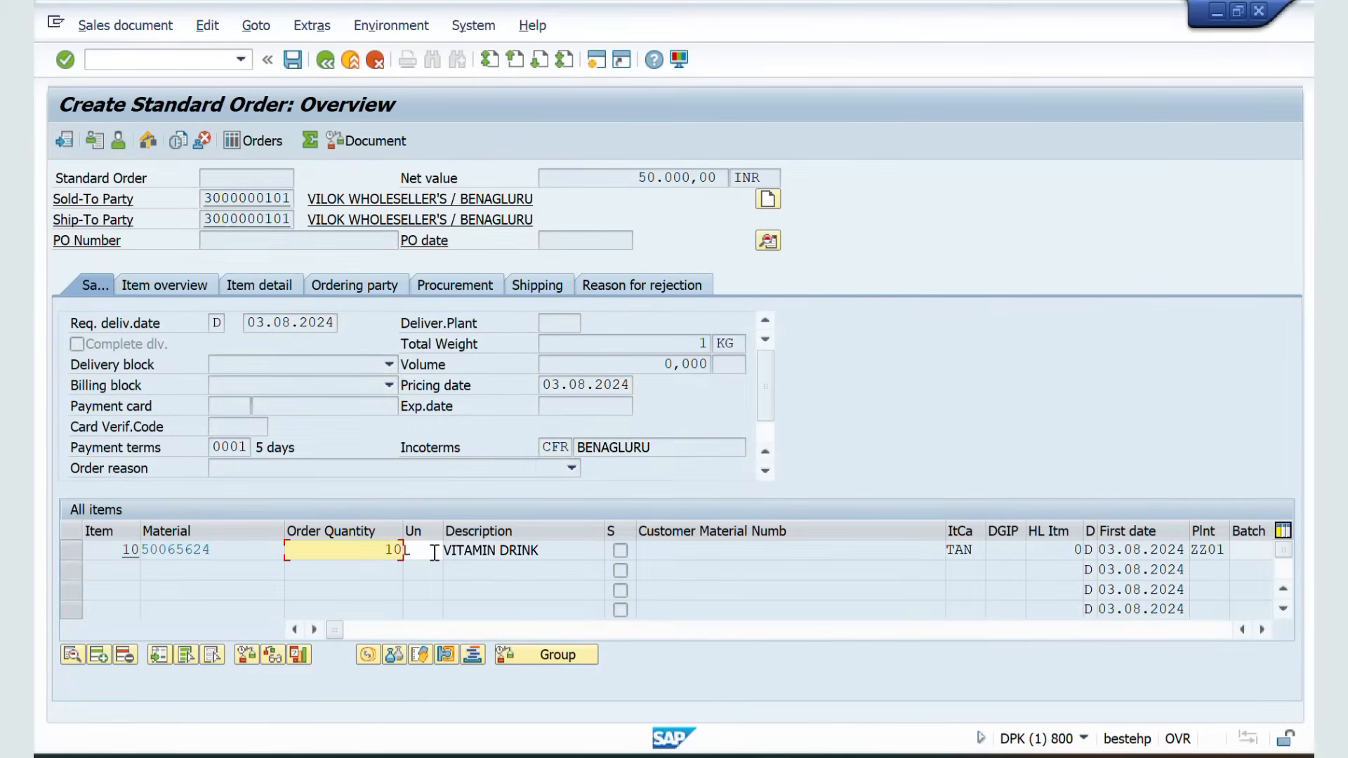
{"action": "key", "text": "Return"}
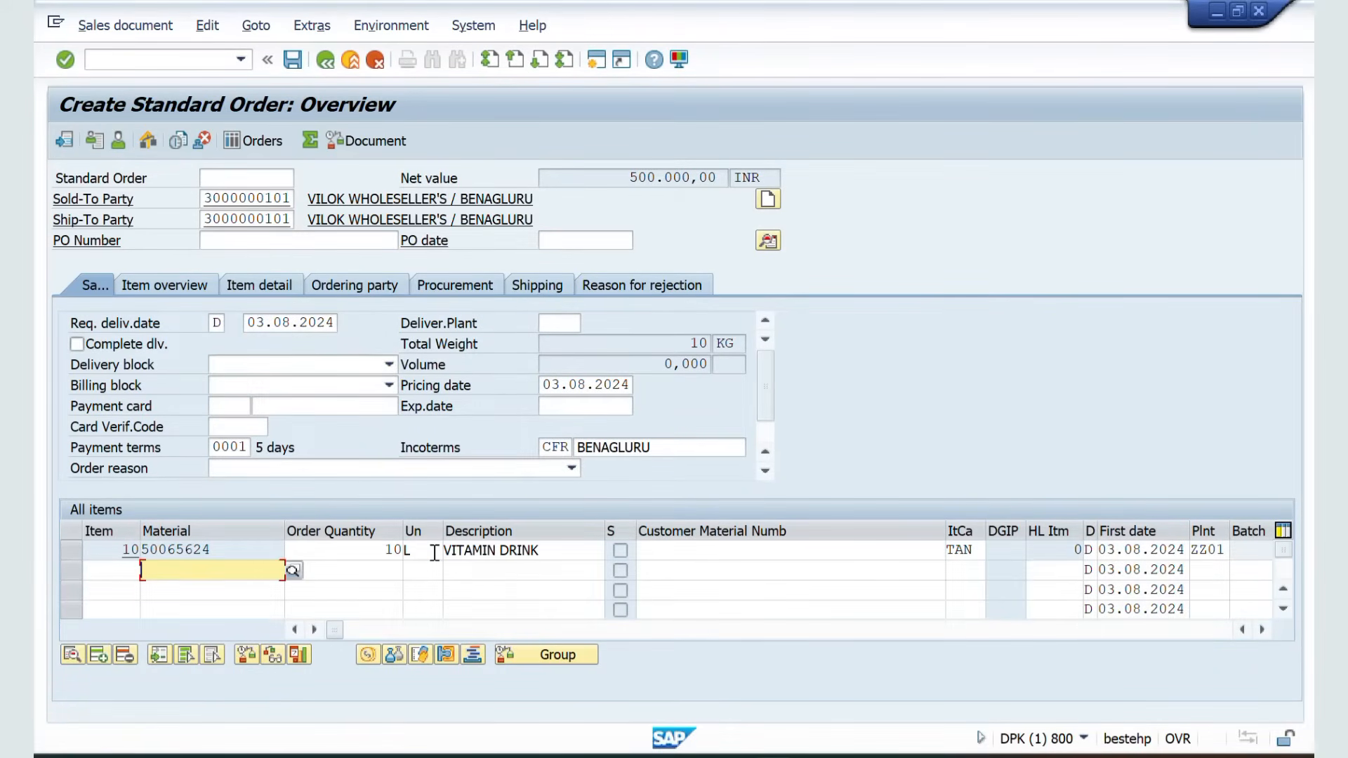
Update item 10's pricing conditions with pricing type B, Carry out new pricing, and return to the overview
{"action": "double_click", "coordinate": [258, 552]}
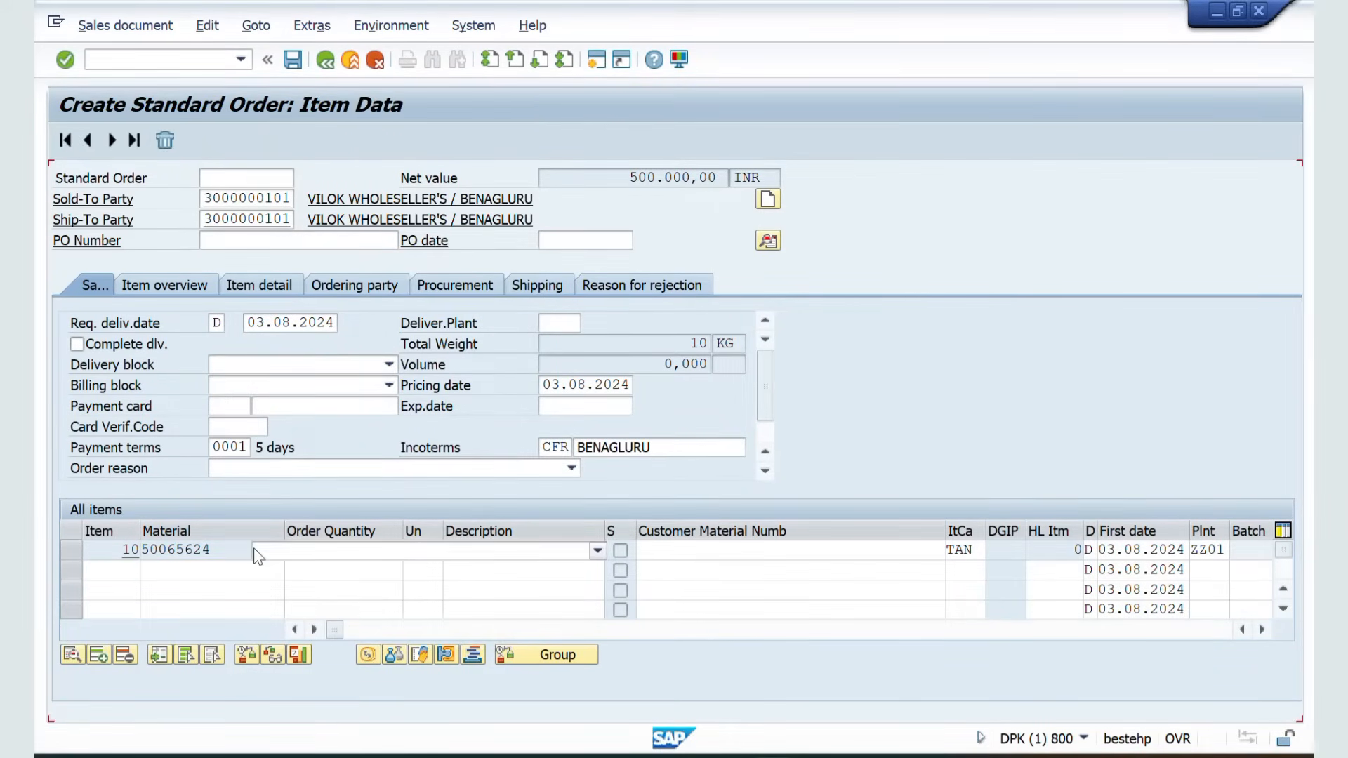
{"action": "left_click", "coordinate": [419, 243]}
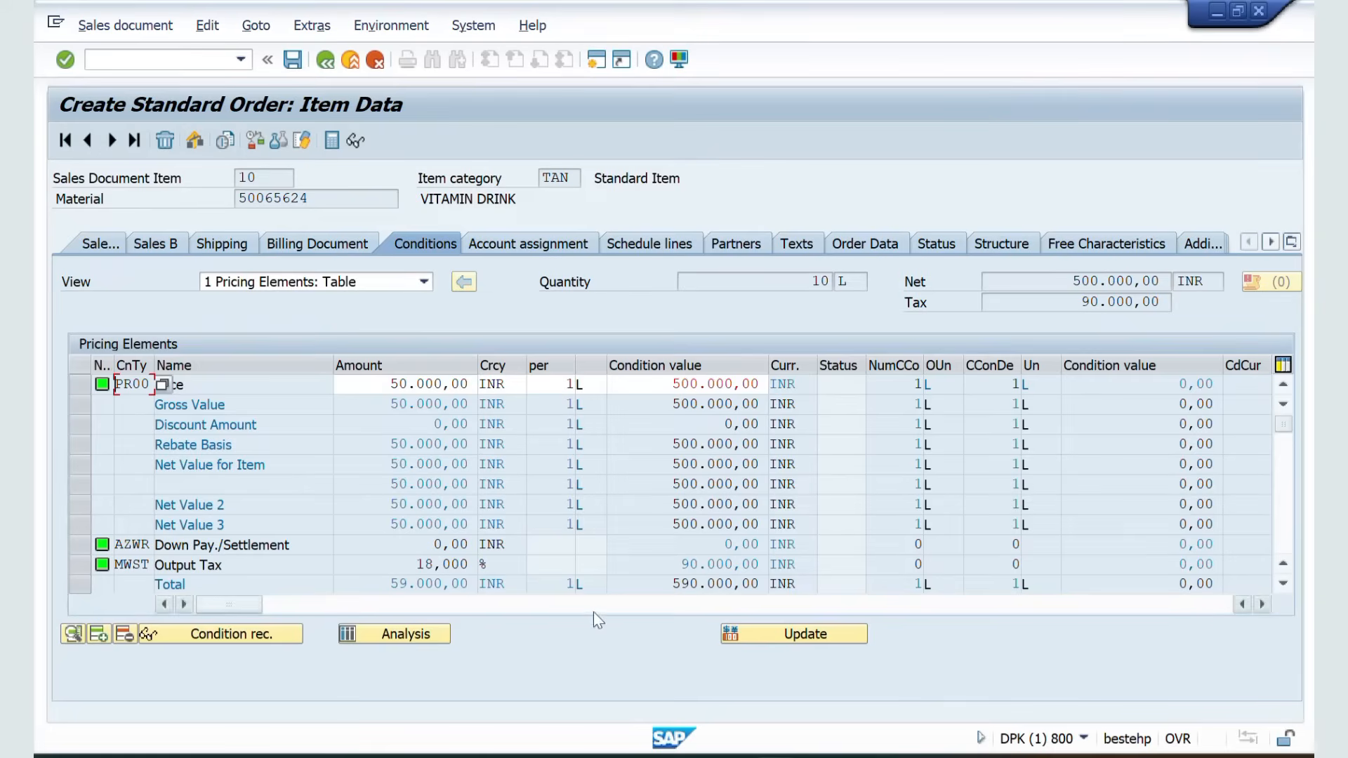
{"action": "left_click", "coordinate": [755, 636]}
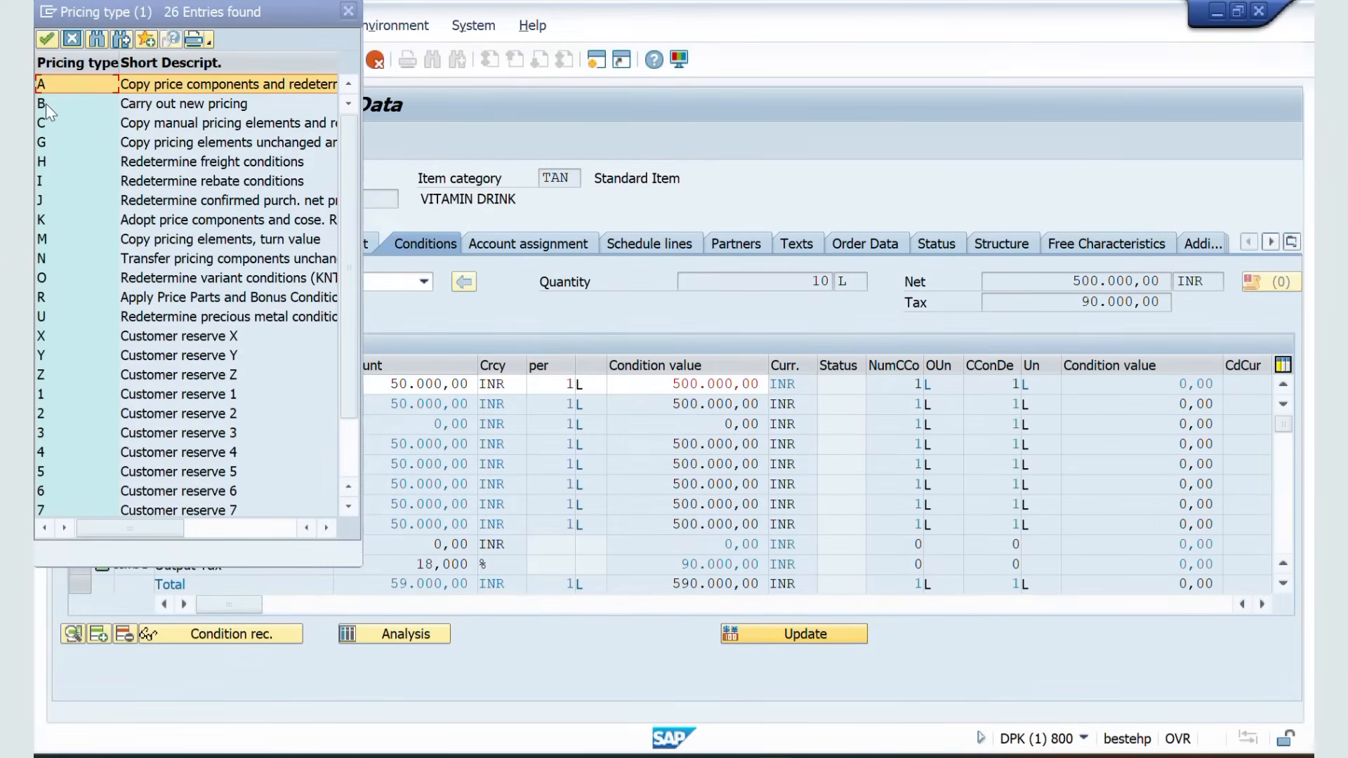
{"action": "double_click", "coordinate": [45, 104]}
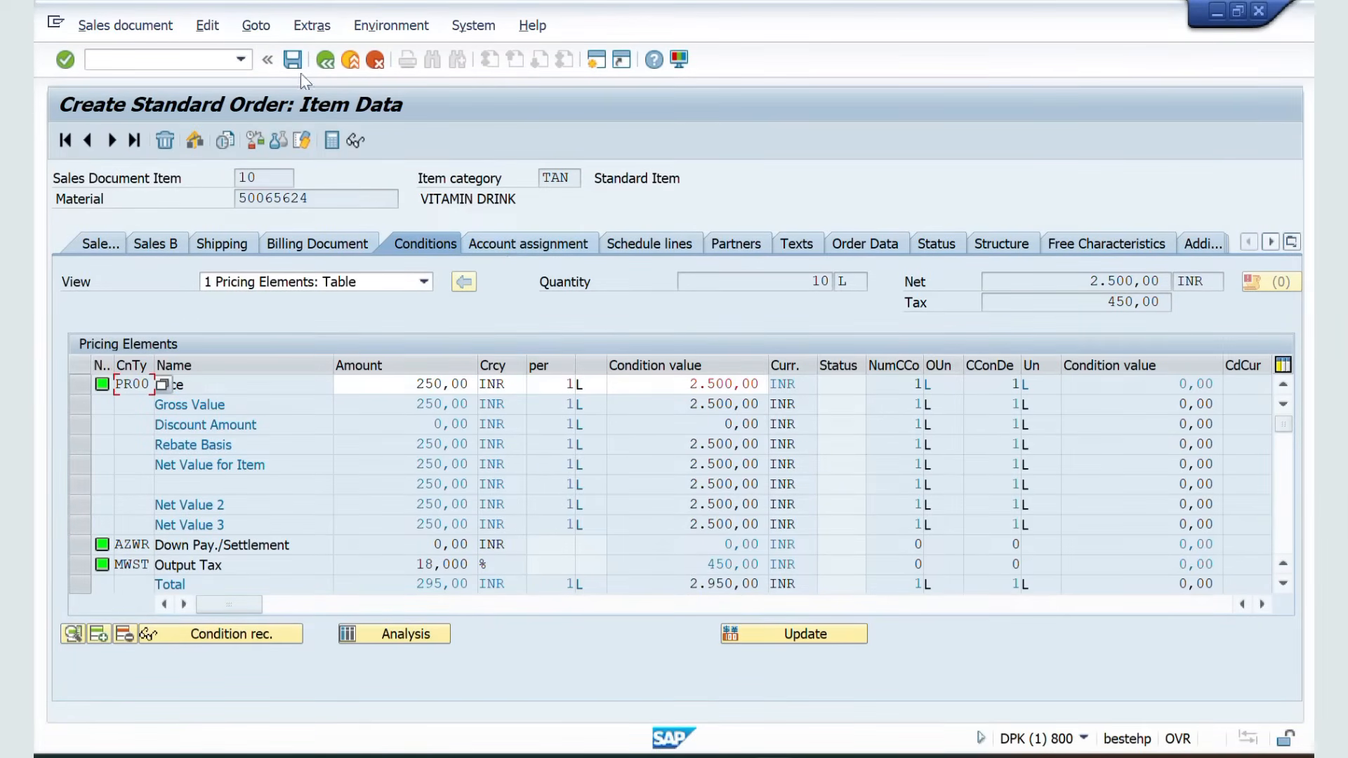
{"action": "left_click", "coordinate": [322, 60]}
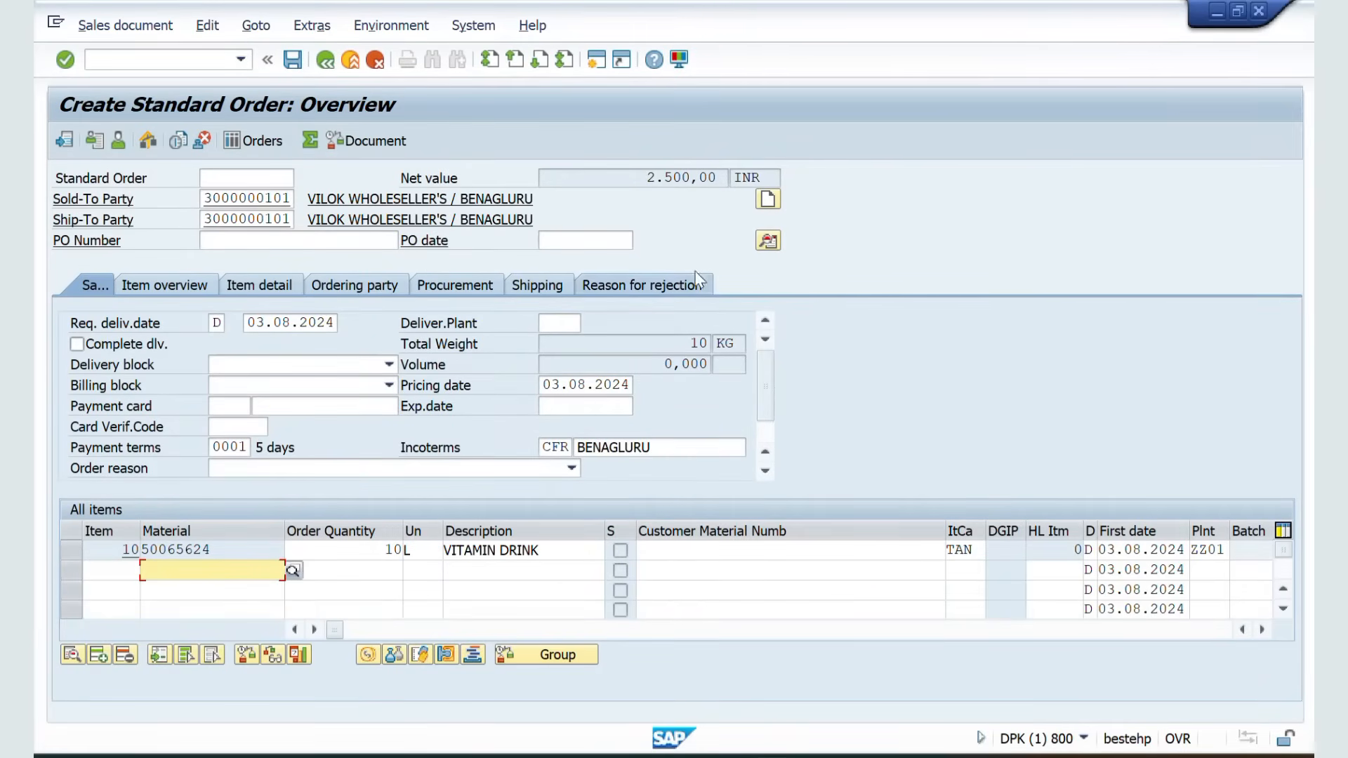
Check the order's incompletion log and save the standard order
{"action": "left_click_drag", "start_coordinate": [645, 178], "coordinate": [721, 182]}
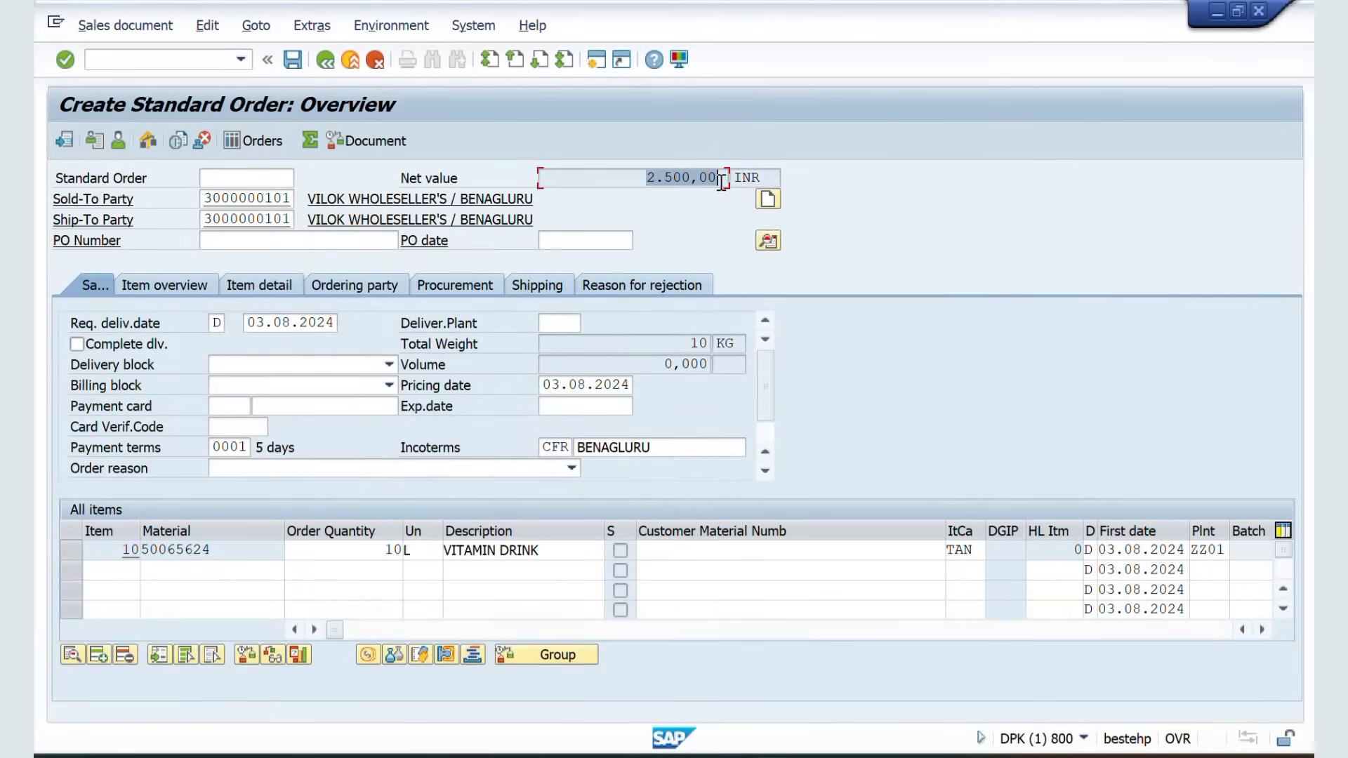
{"action": "left_click", "coordinate": [206, 26]}
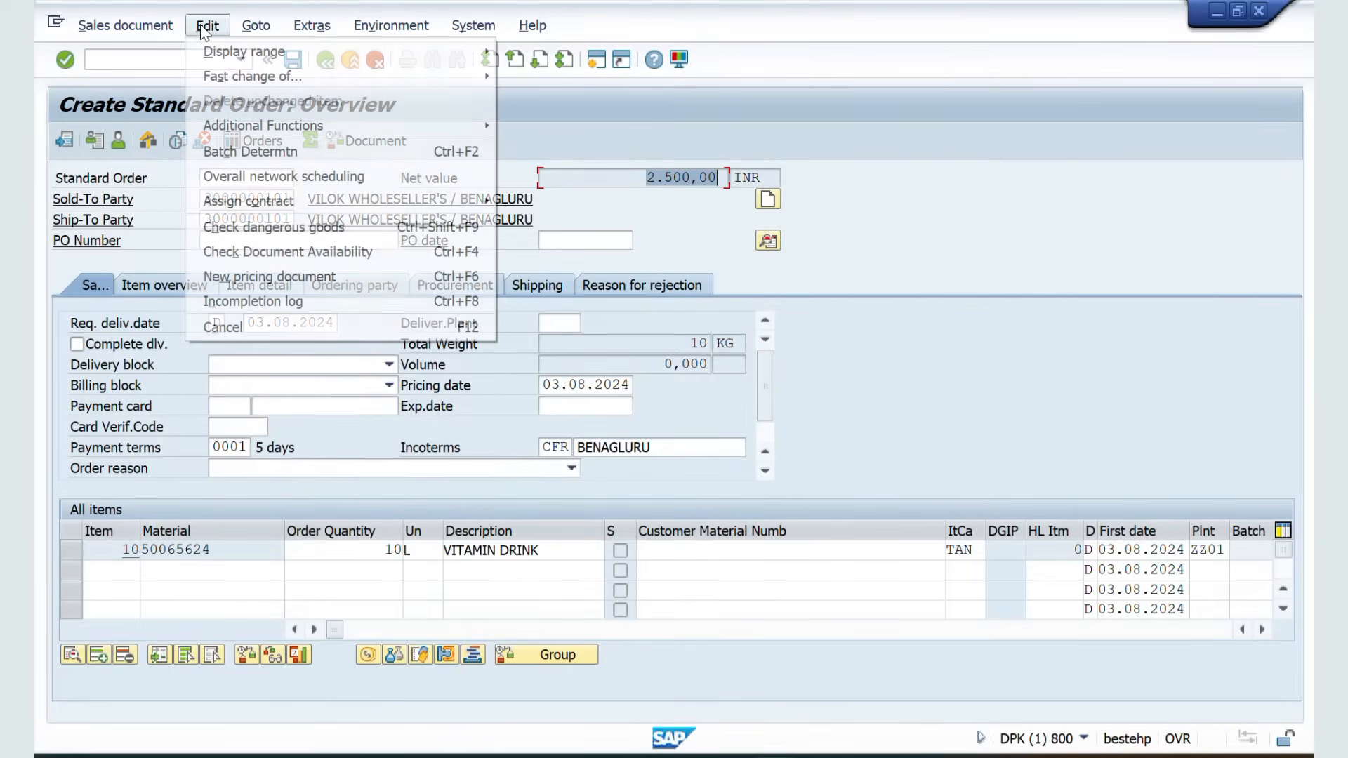
{"action": "left_click", "coordinate": [237, 309]}
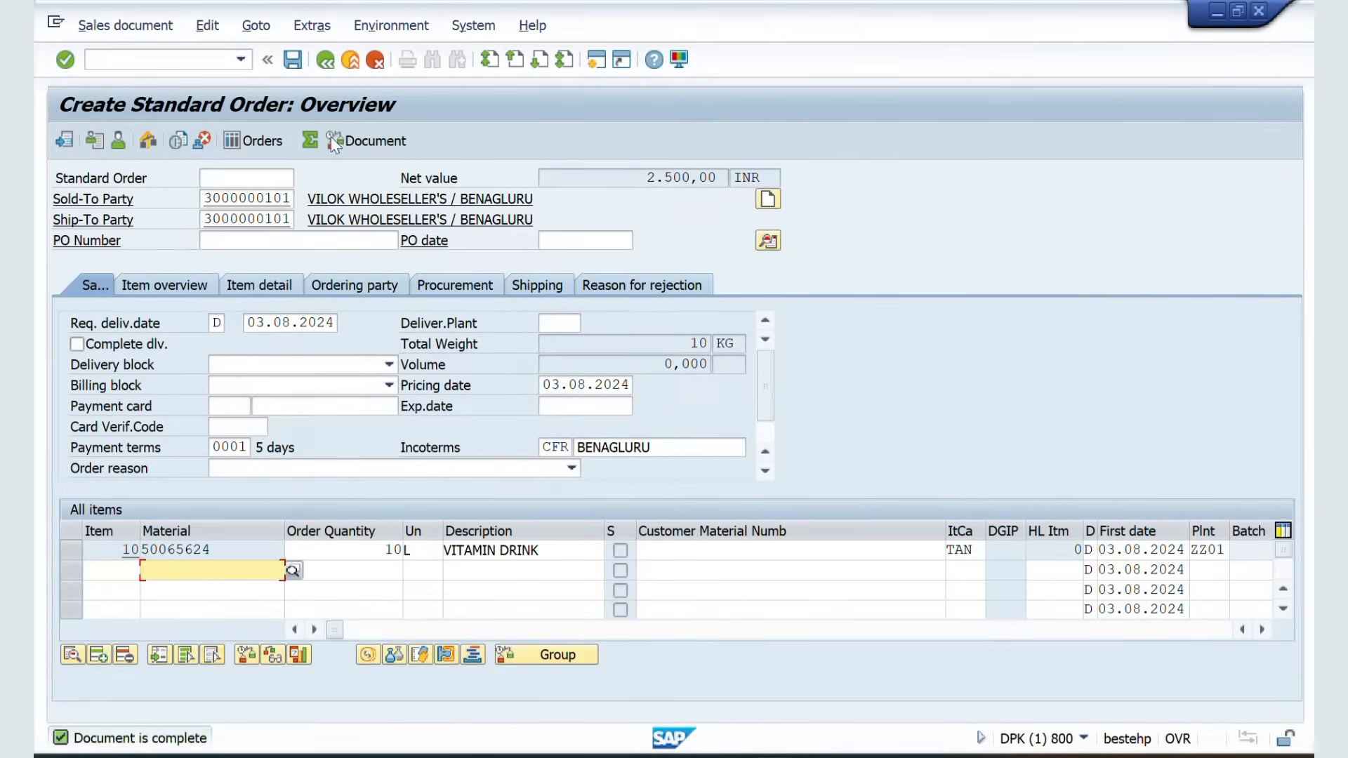
{"action": "left_click", "coordinate": [300, 64]}
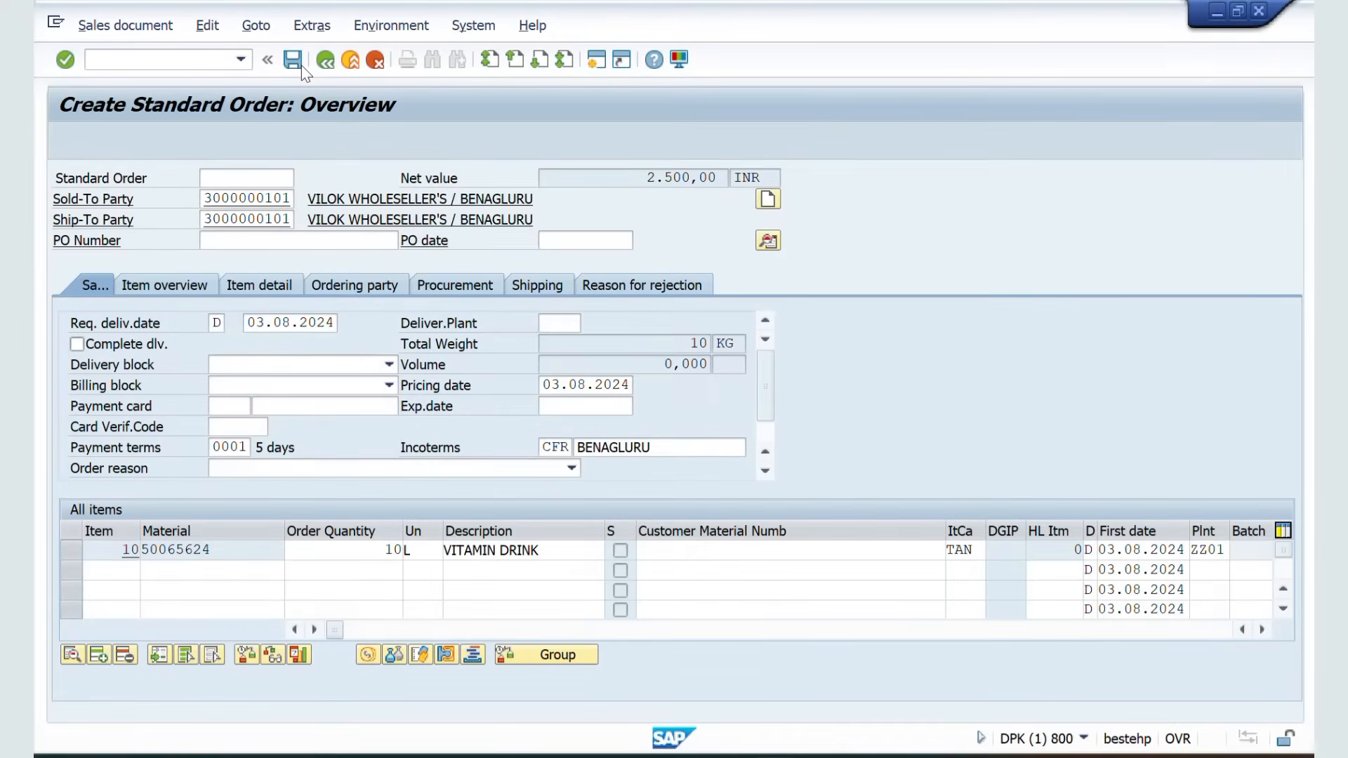
Open the value contract in VA42, review its item's target value and value released, and save it
{"action": "left_click", "coordinate": [180, 62]}
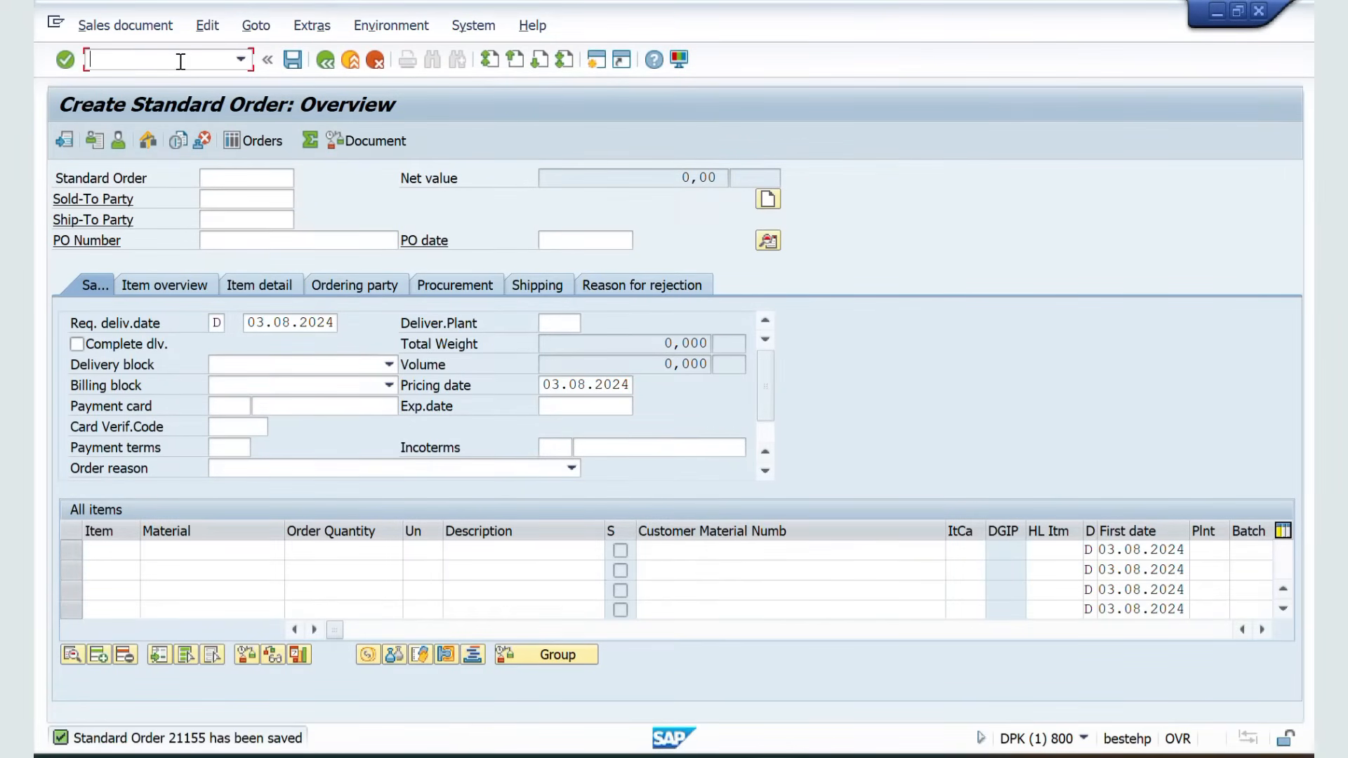
{"action": "type", "text": "/NVA42"}
{"action": "key", "text": "Return"}
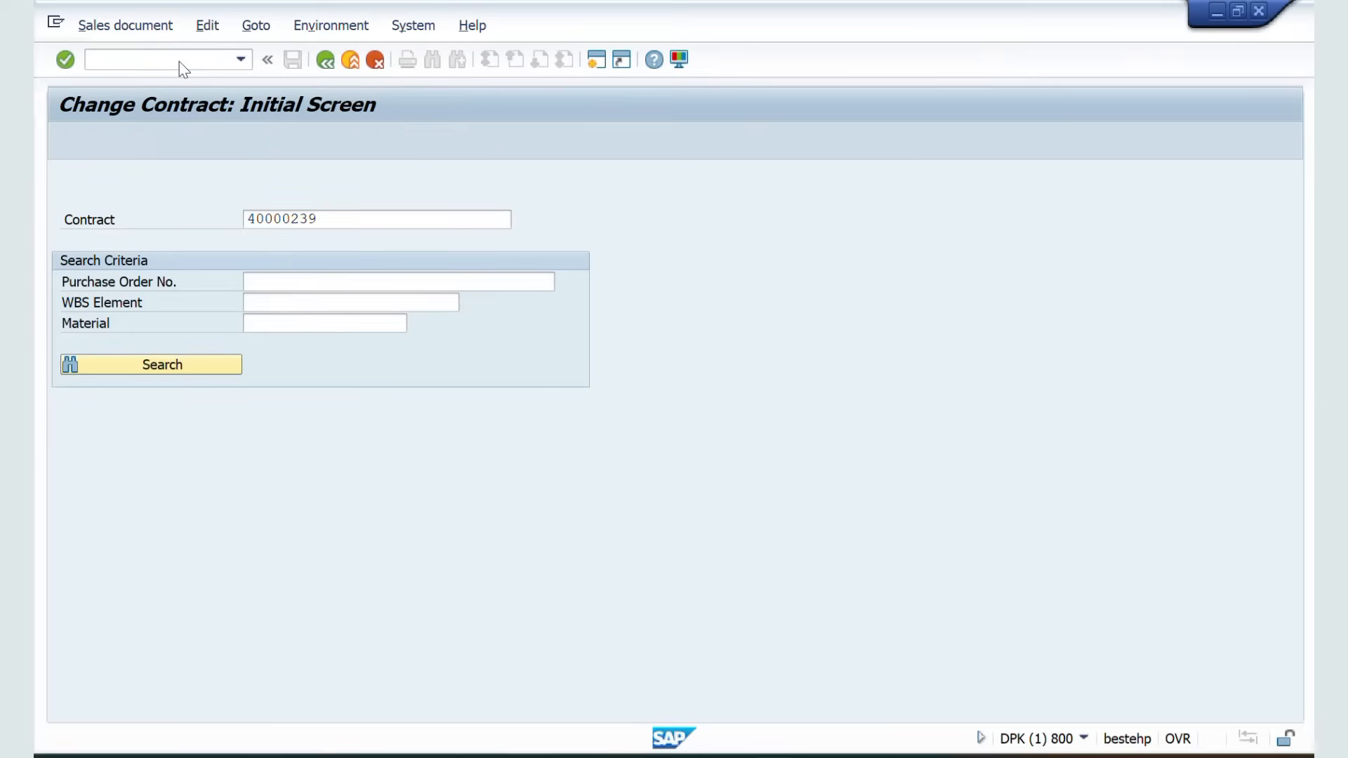
{"action": "key", "text": "Return"}
{"action": "key", "text": "Return"}
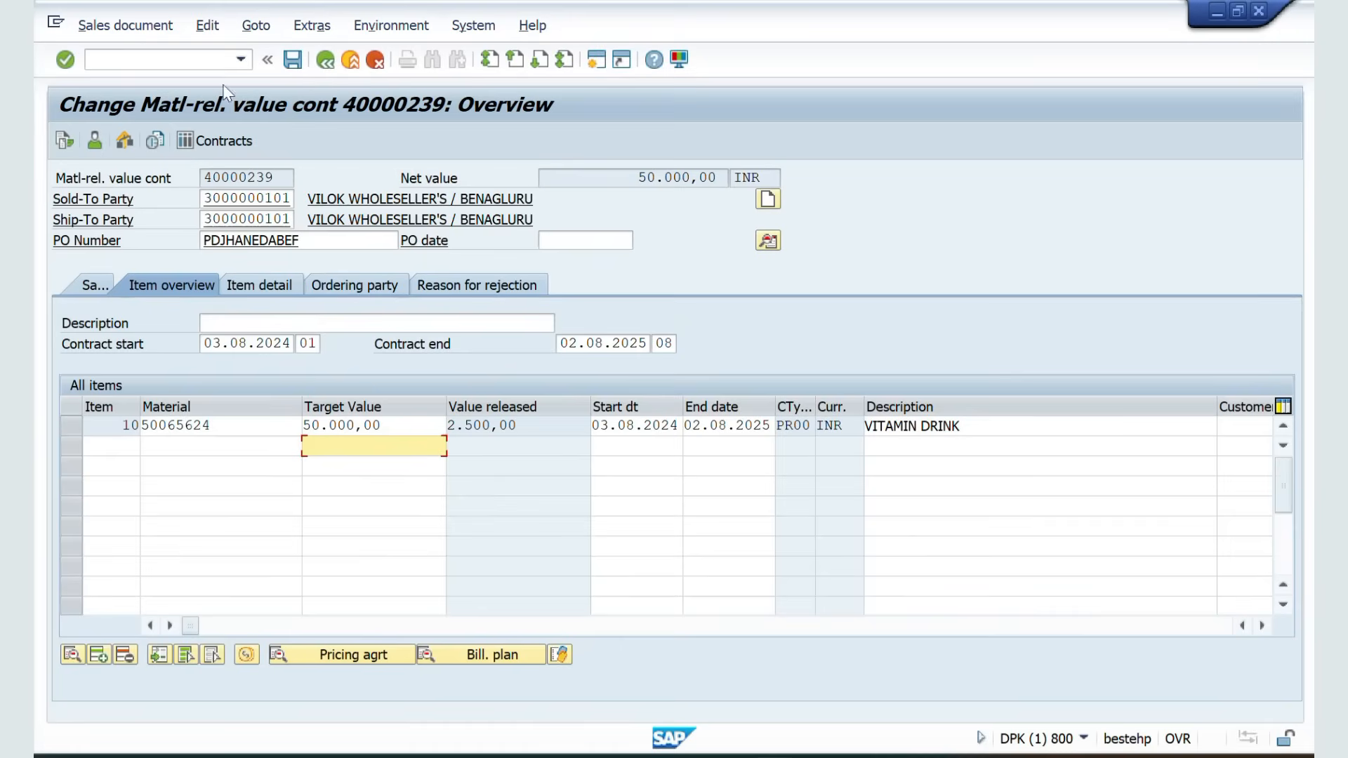
{"action": "left_click_drag", "start_coordinate": [527, 427], "coordinate": [291, 420]}
{"action": "left_click", "coordinate": [529, 426]}
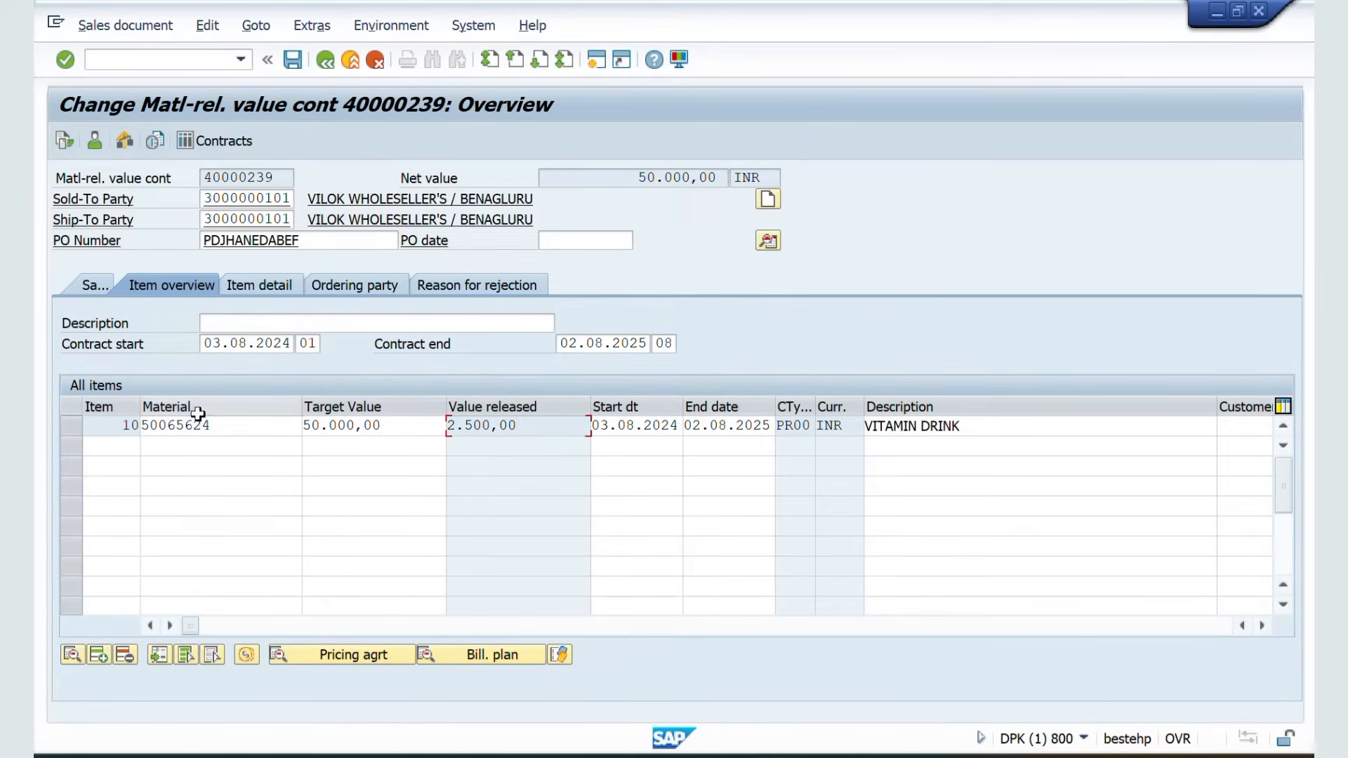
{"action": "left_click_drag", "start_coordinate": [223, 425], "coordinate": [133, 421]}
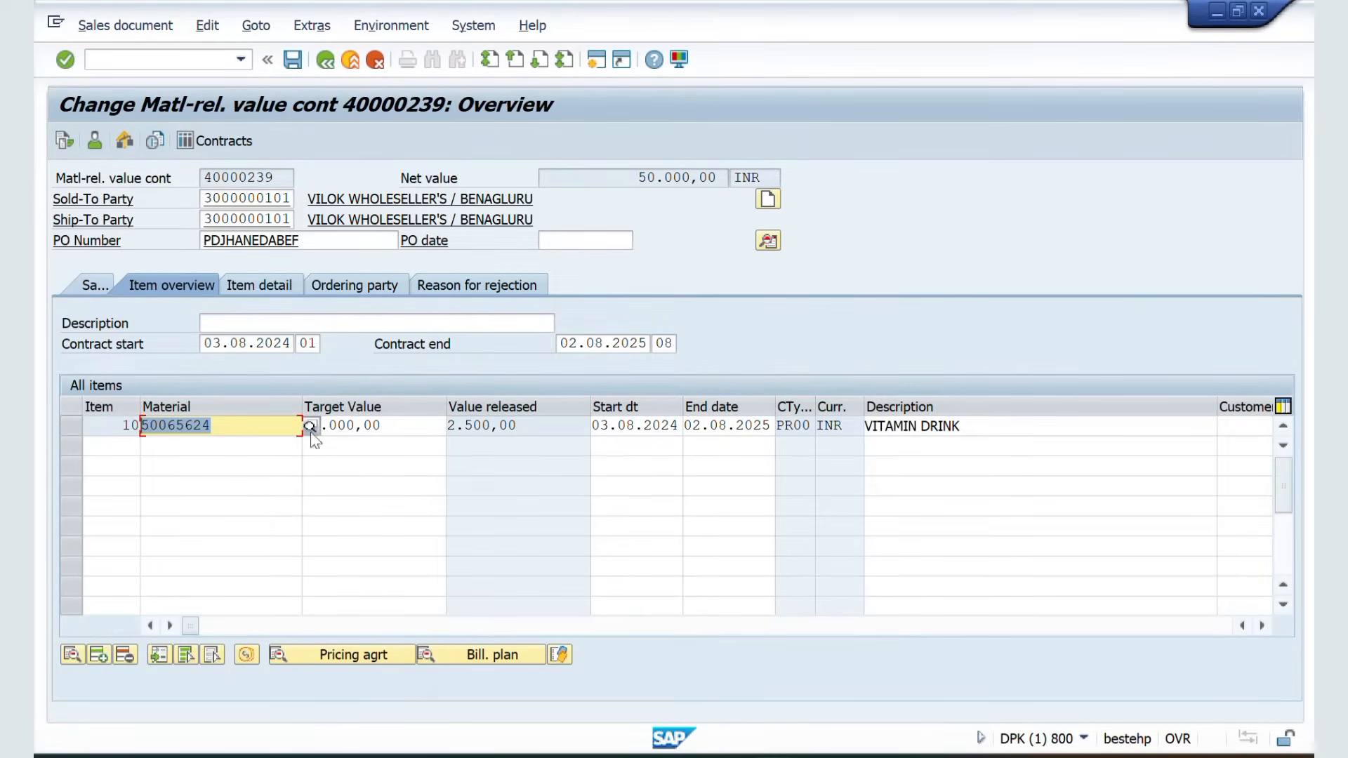
{"action": "left_click_drag", "start_coordinate": [389, 426], "coordinate": [143, 425]}
{"action": "left_click", "coordinate": [288, 65]}
Switch to the Excel notes and review the value contract steps and the sections around them
{"action": "key", "text": "alt+Tab"}
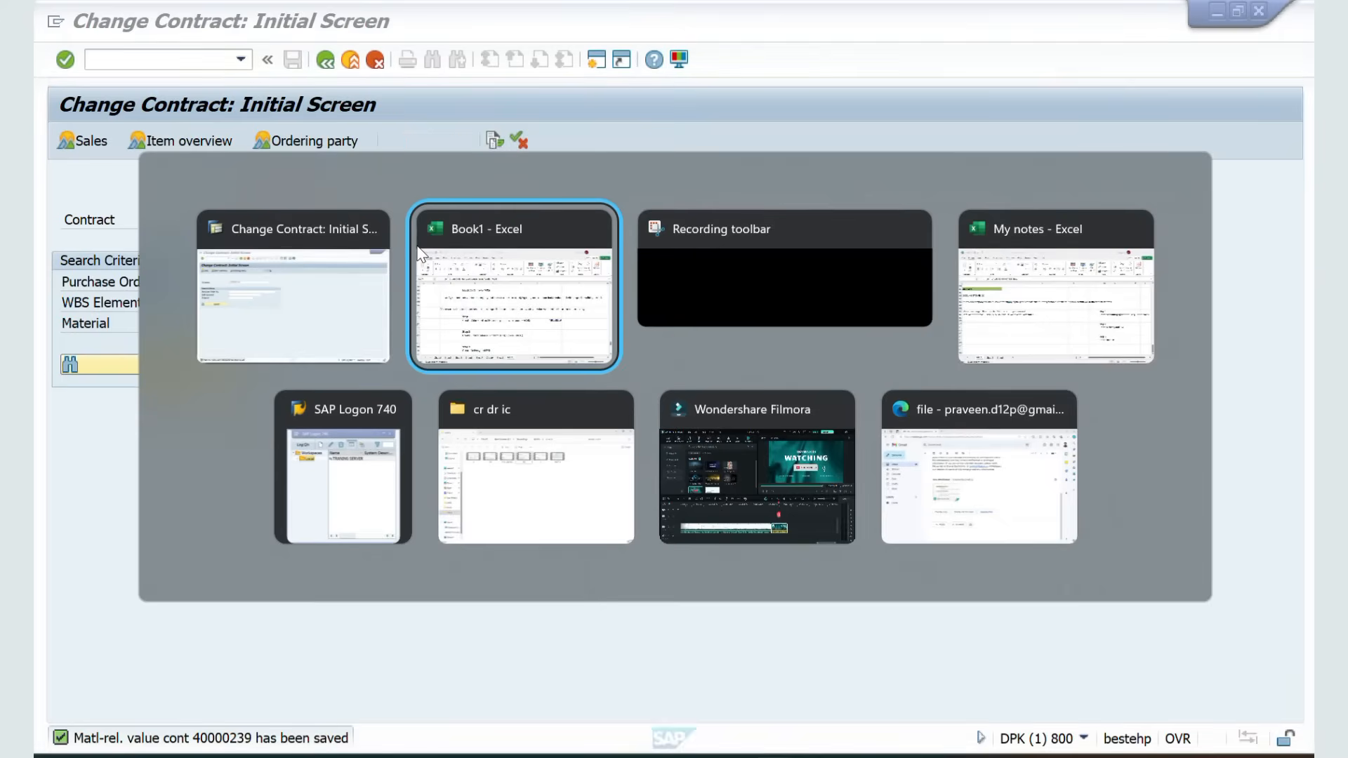
{"action": "left_click", "coordinate": [420, 252]}
{"action": "scroll", "coordinate": [472, 460], "scroll_direction": "down", "scroll_amount": 2}
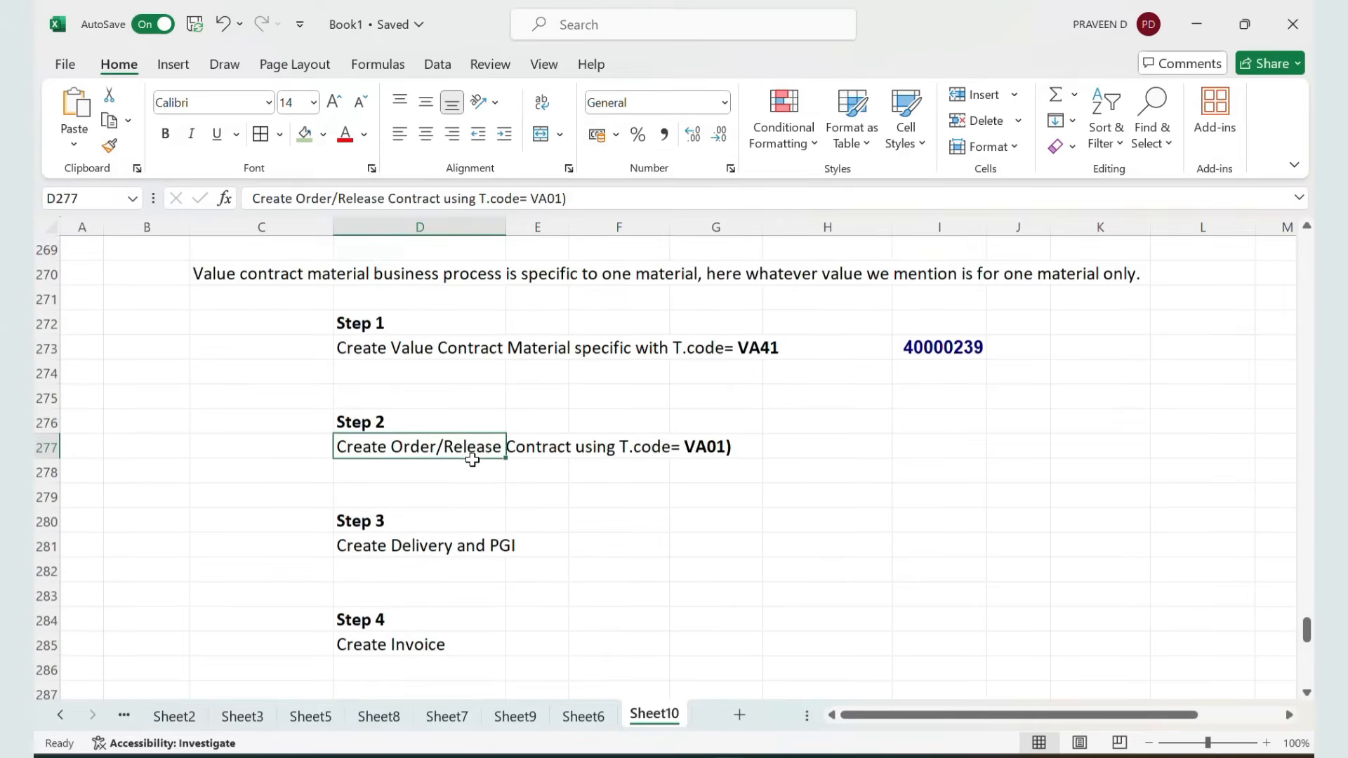
{"action": "left_click", "coordinate": [401, 551]}
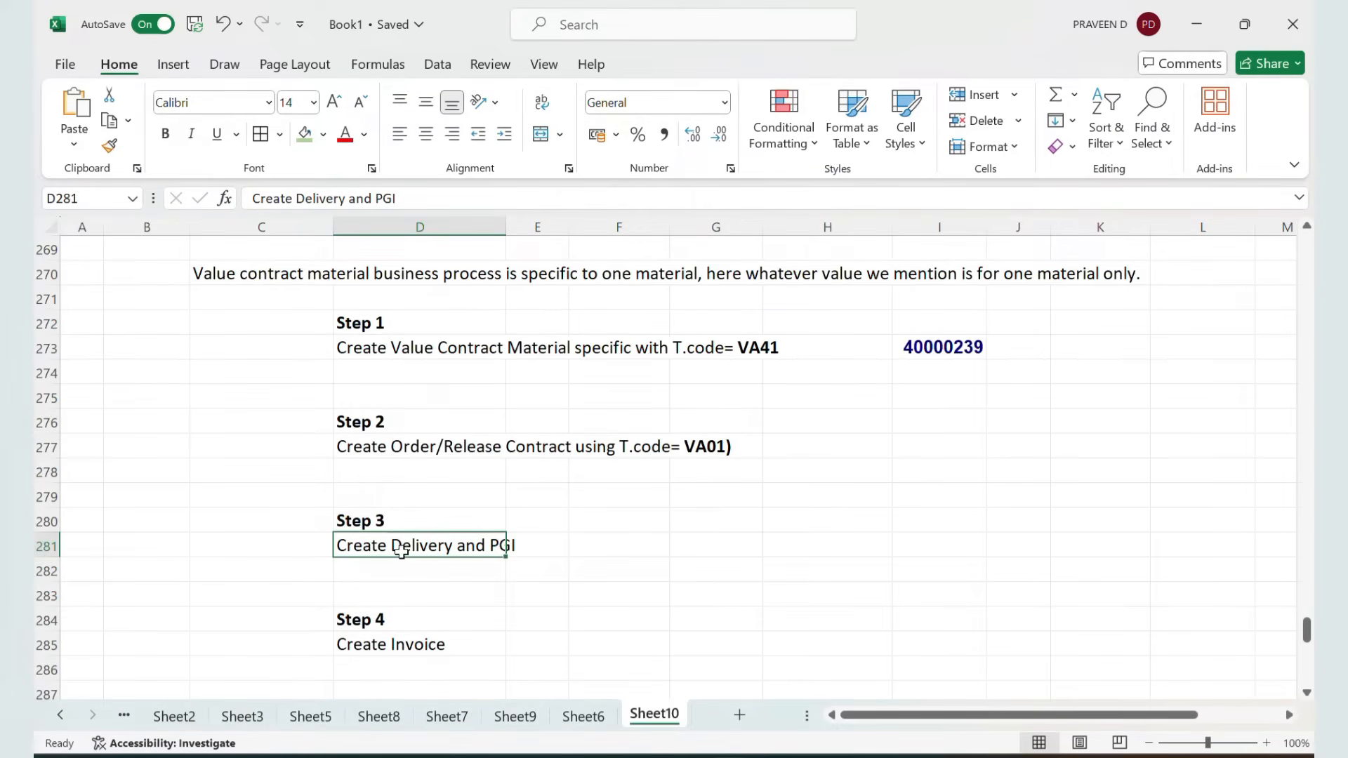
{"action": "left_click", "coordinate": [399, 450]}
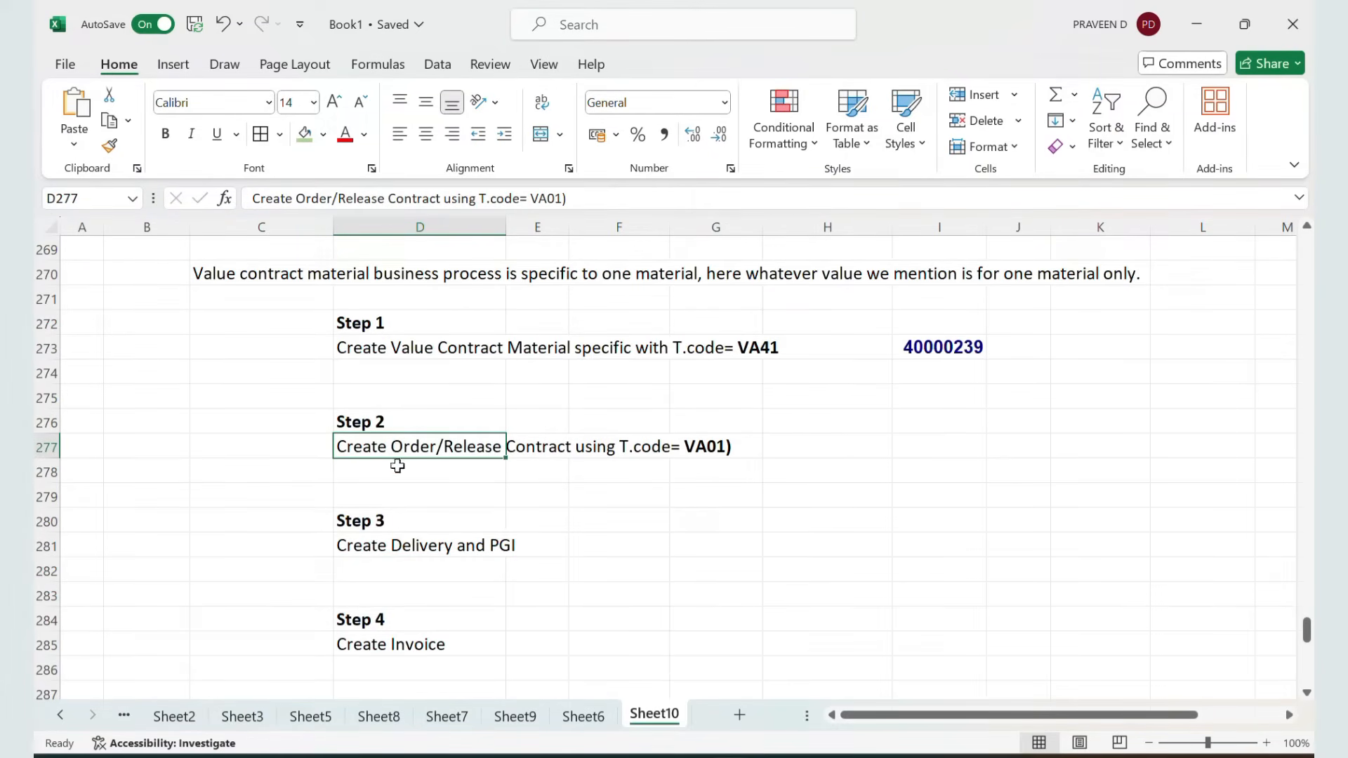
{"action": "left_click", "coordinate": [384, 643]}
{"action": "scroll", "coordinate": [383, 645], "scroll_direction": "down", "scroll_amount": 2}
{"action": "scroll", "coordinate": [384, 645], "scroll_direction": "up", "scroll_amount": 11}
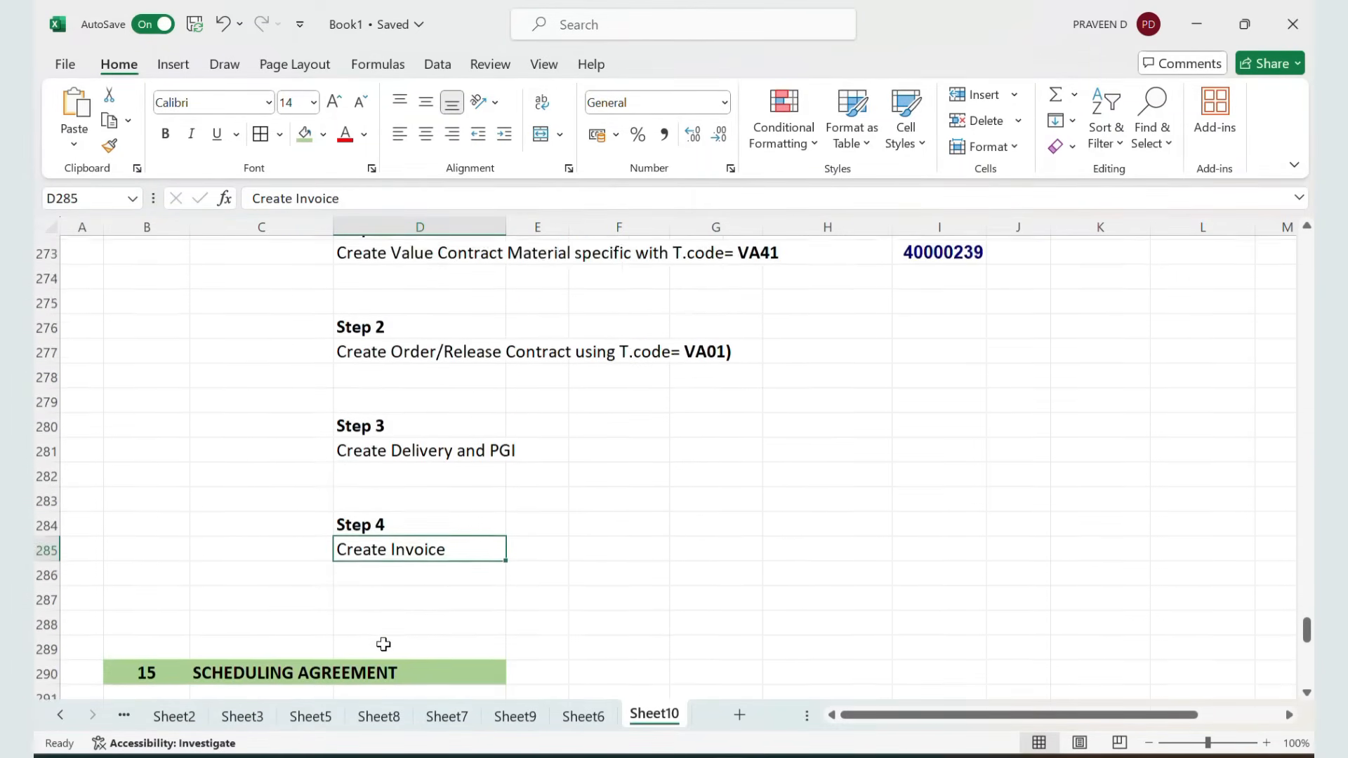
{"action": "scroll", "coordinate": [384, 645], "scroll_direction": "up", "scroll_amount": 4}
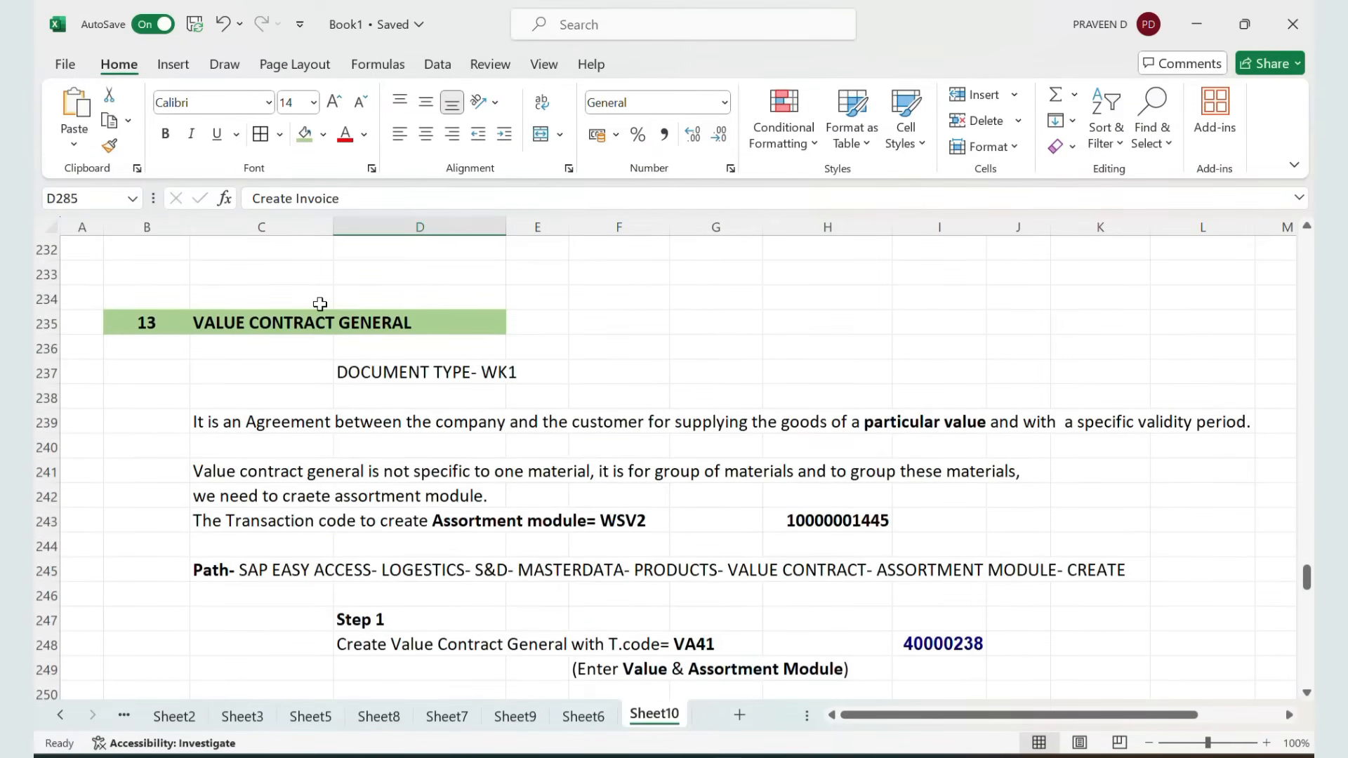
{"action": "scroll", "coordinate": [316, 325], "scroll_direction": "down", "scroll_amount": 9}
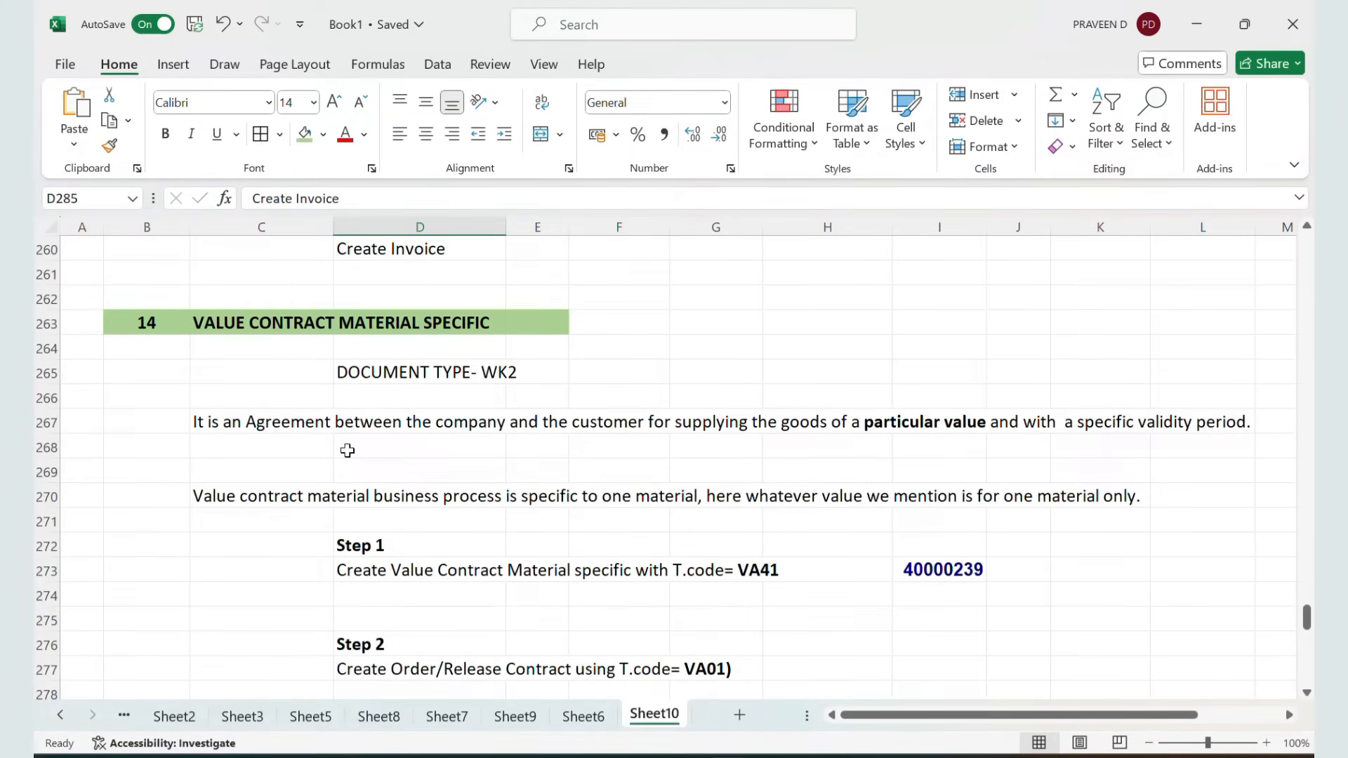
{"action": "scroll", "coordinate": [347, 450], "scroll_direction": "down", "scroll_amount": 7}
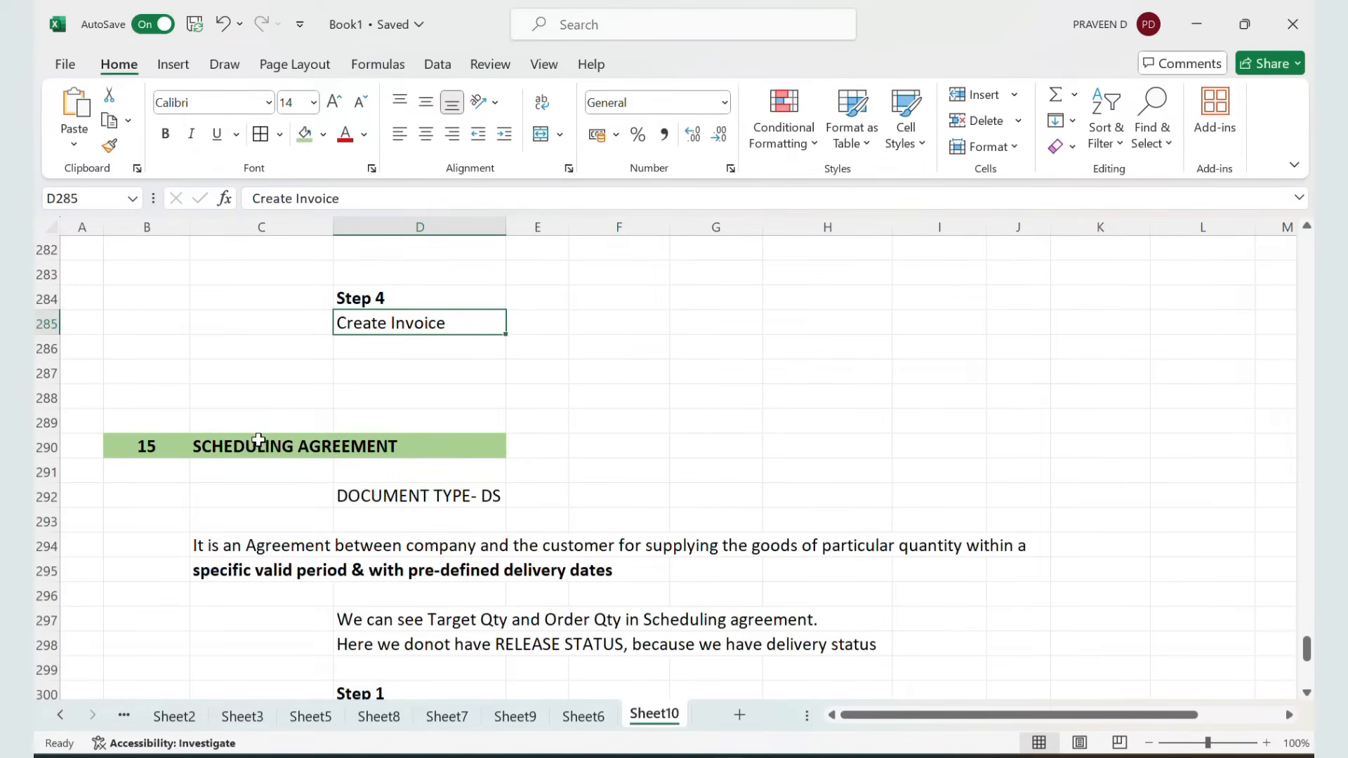
Select cells C294 through J295 holding the scheduling agreement description in the notes
{"action": "left_click", "coordinate": [258, 439]}
{"action": "scroll", "coordinate": [253, 442], "scroll_direction": "down", "scroll_amount": 1}
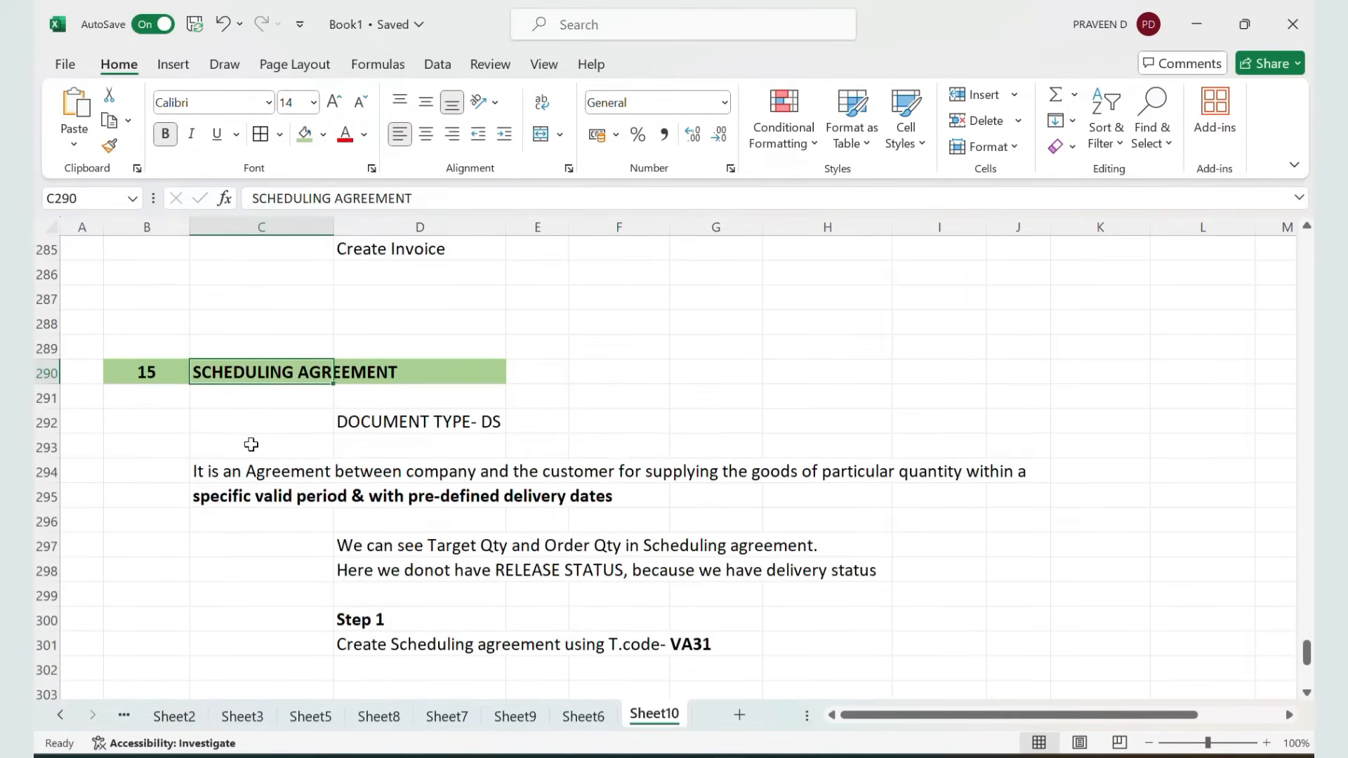
{"action": "left_click", "coordinate": [391, 422]}
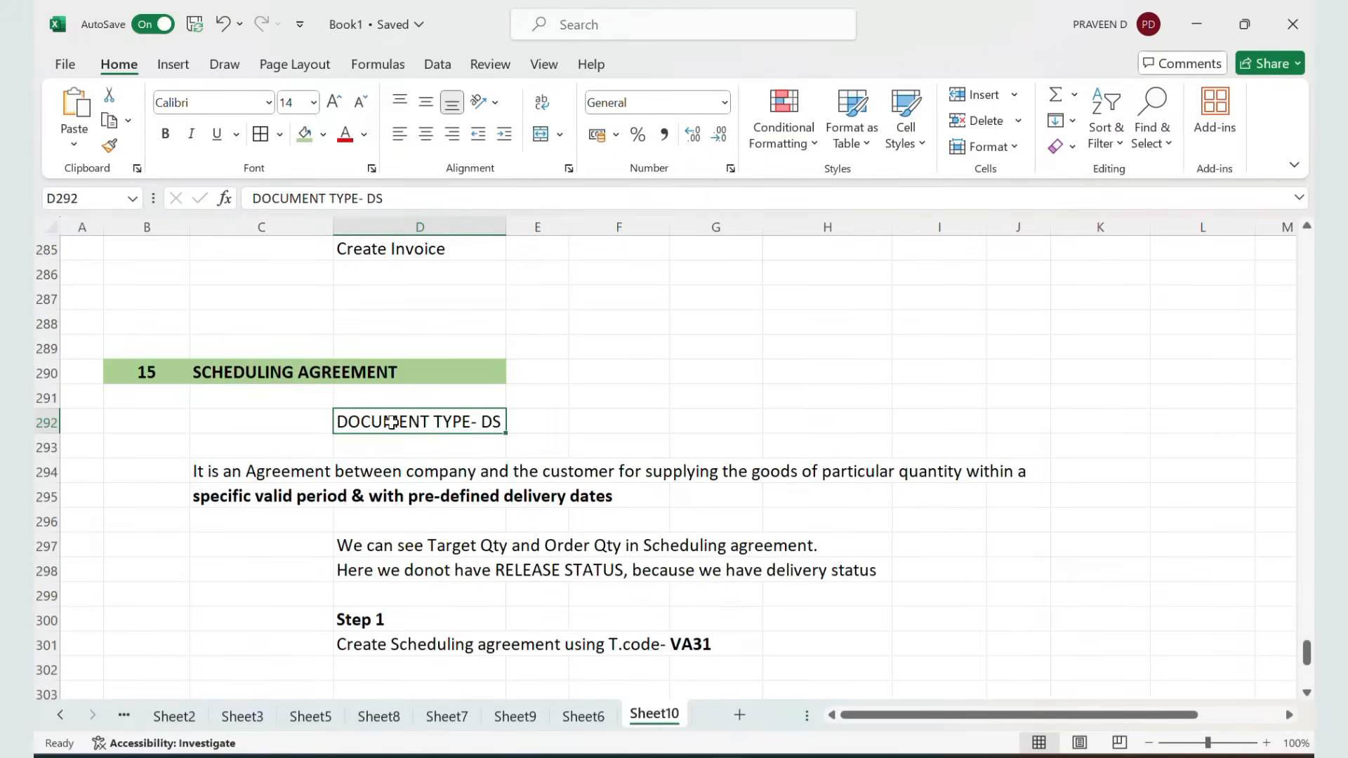
{"action": "left_click", "coordinate": [259, 473]}
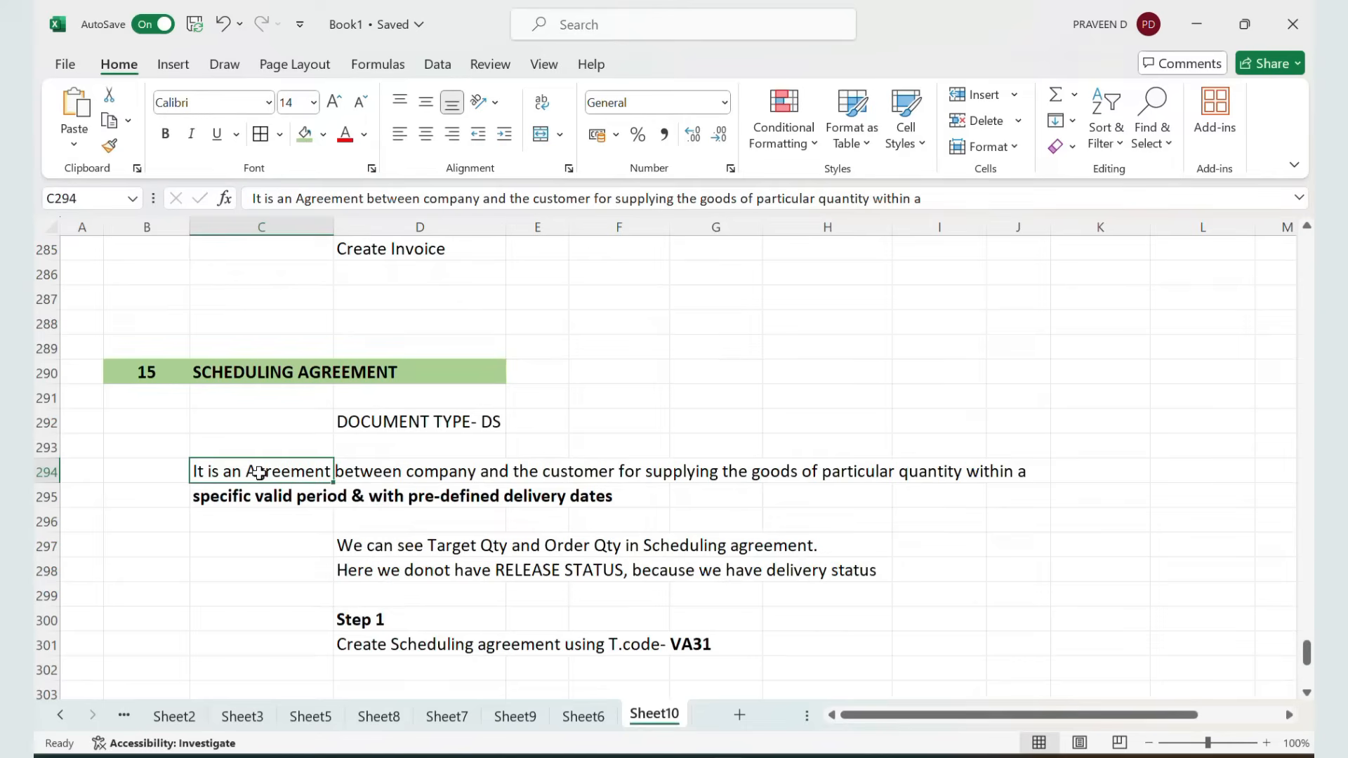
{"action": "key", "text": "shift+Right"}
{"action": "key", "text": "shift+Right"}
{"action": "key", "text": "shift+Right"}
{"action": "key", "text": "shift+Right"}
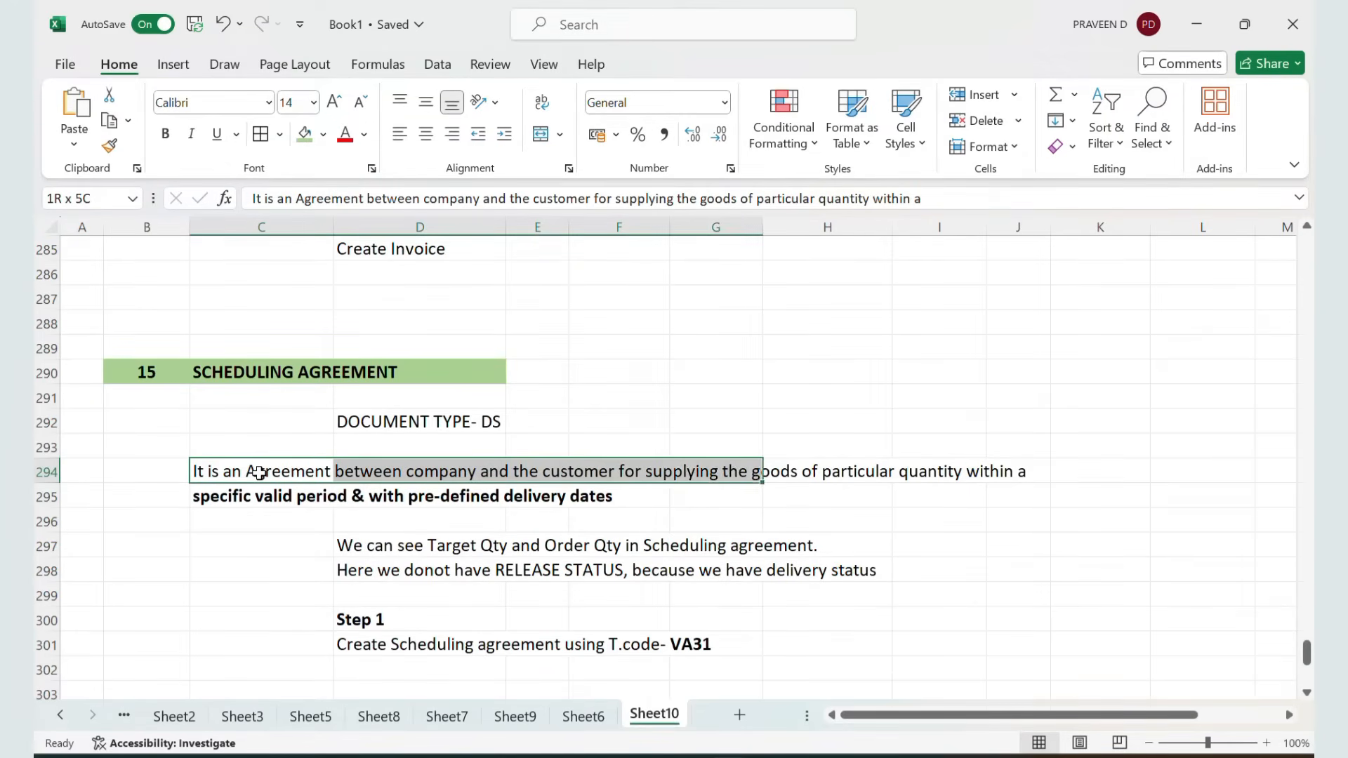
{"action": "key", "text": "shift+Right"}
{"action": "key", "text": "shift+Right"}
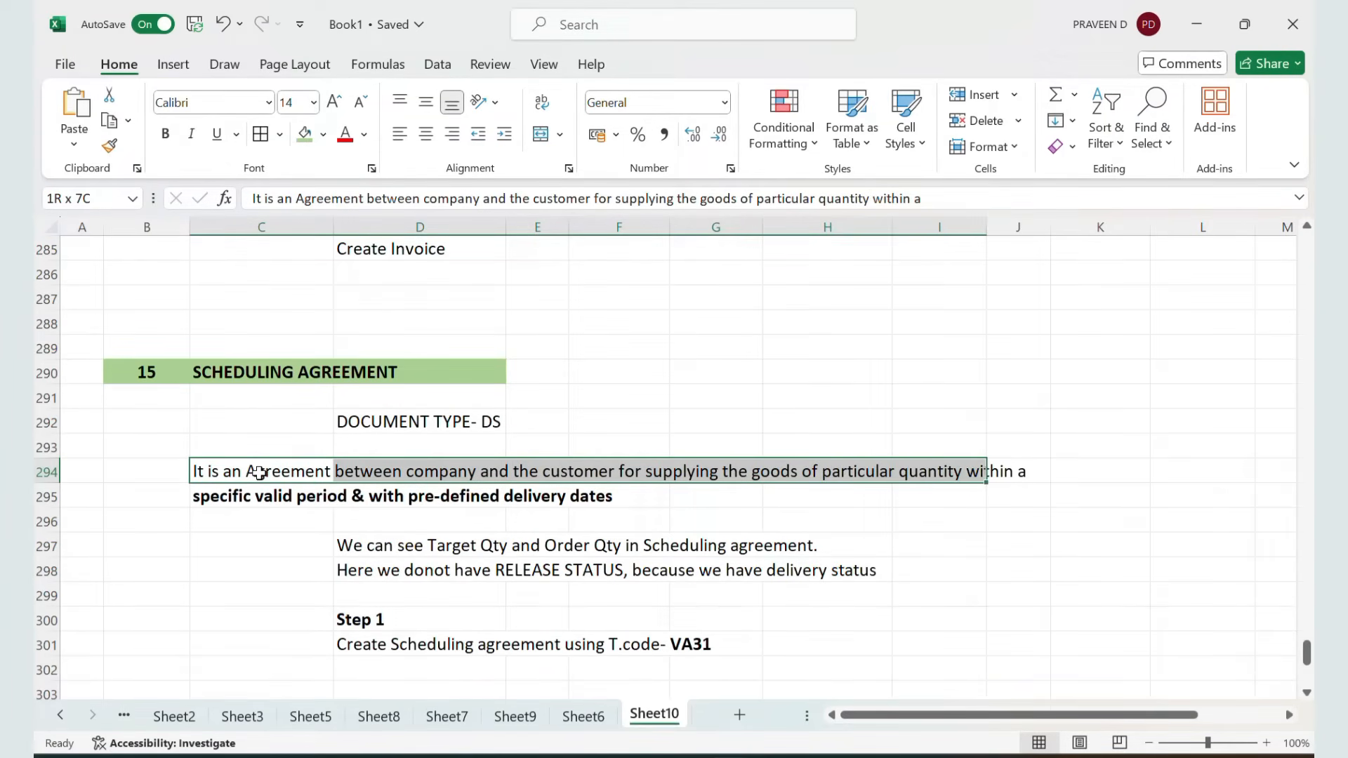
{"action": "key", "text": "shift+Right"}
{"action": "key", "text": "shift+Down"}
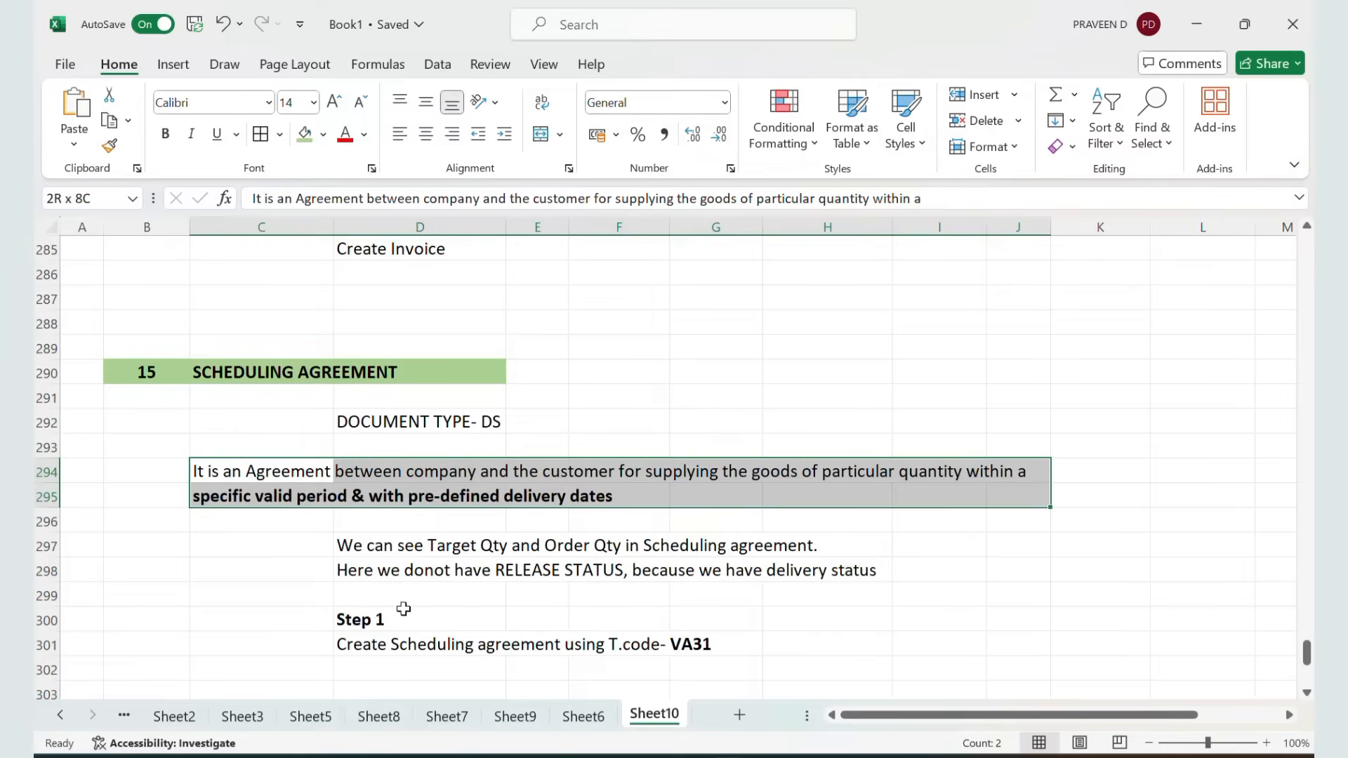
Review the scheduling agreement process steps listed in the notes
{"action": "scroll", "coordinate": [400, 604], "scroll_direction": "down", "scroll_amount": 1}
{"action": "left_click", "coordinate": [407, 557]}
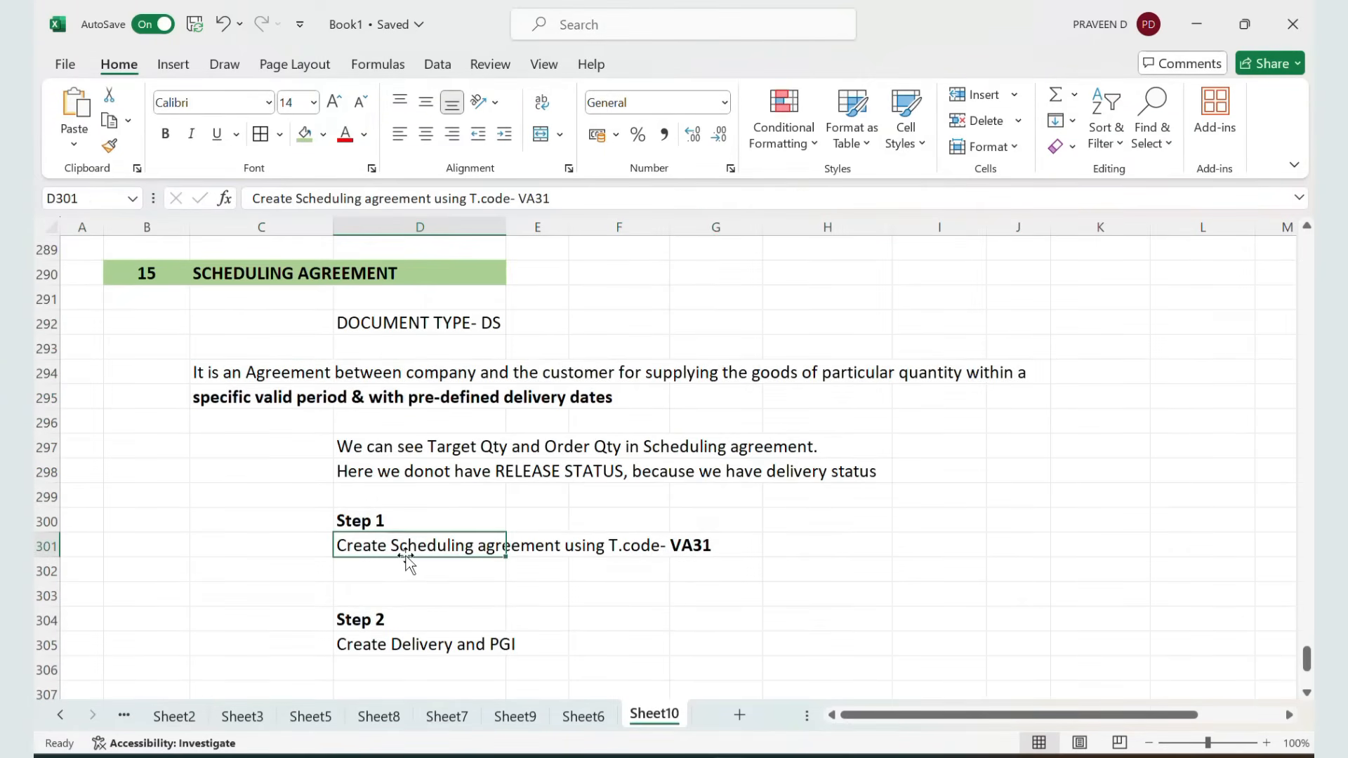
{"action": "scroll", "coordinate": [406, 559], "scroll_direction": "down", "scroll_amount": 1}
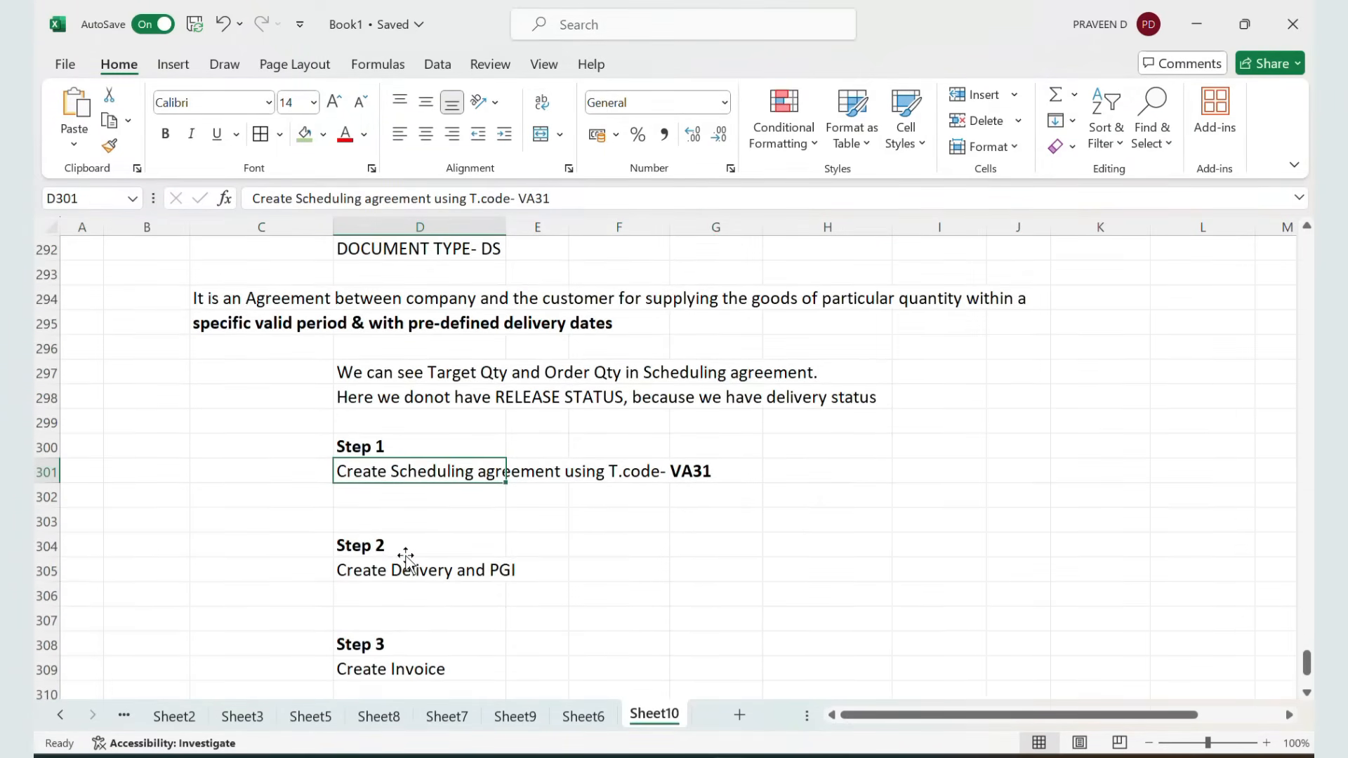
Start transaction VA31 and open a DS scheduling agreement for sales area ZZ01 / ZW / ZL
{"action": "key", "text": "alt+Tab"}
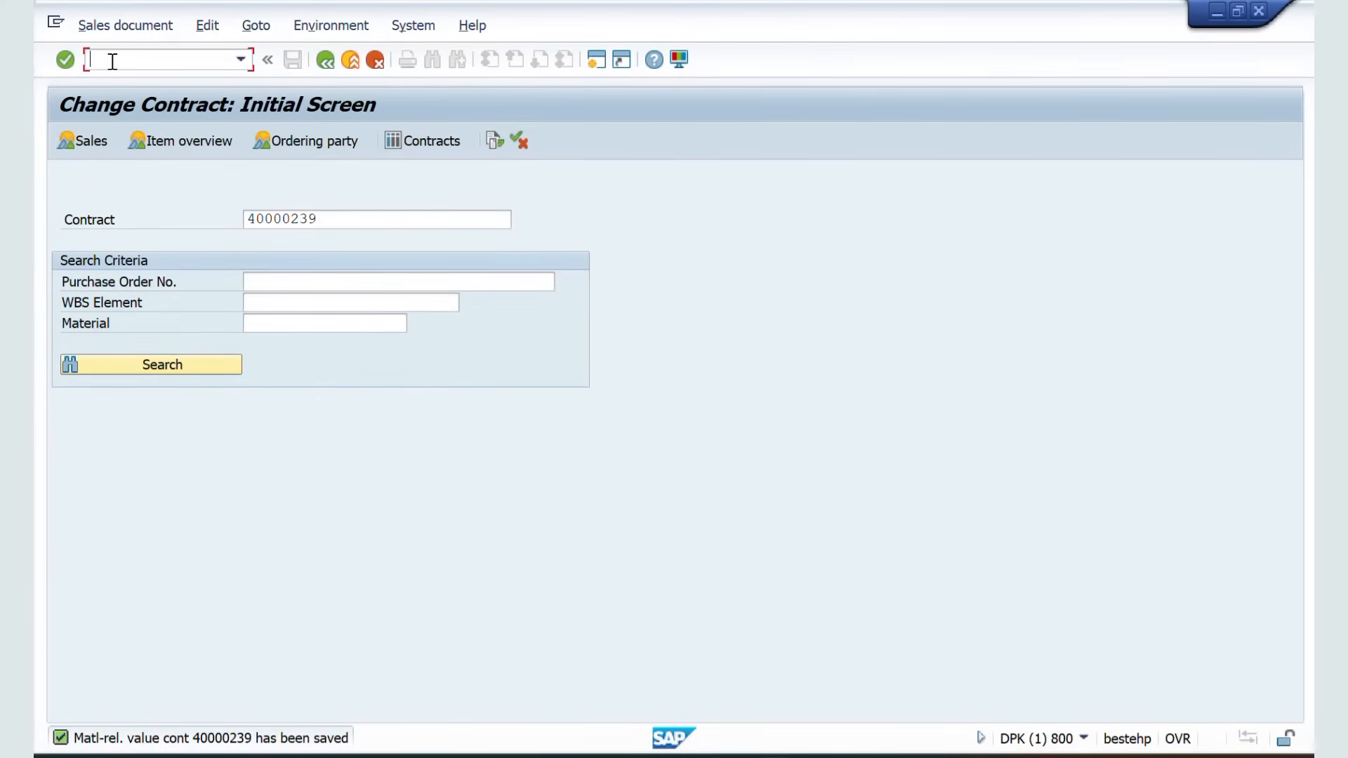
{"action": "type", "text": "/NVA3"}
{"action": "key", "text": "Return"}
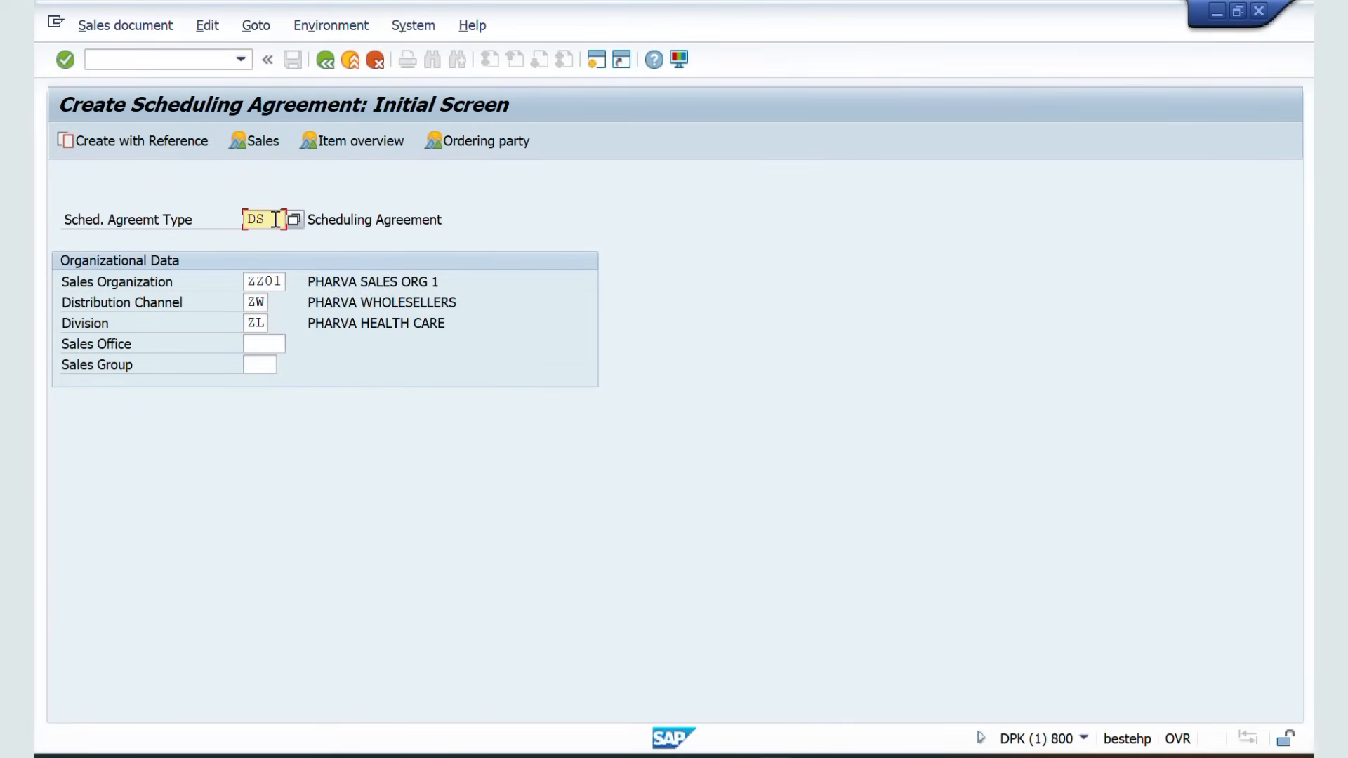
{"action": "key", "text": "Return"}
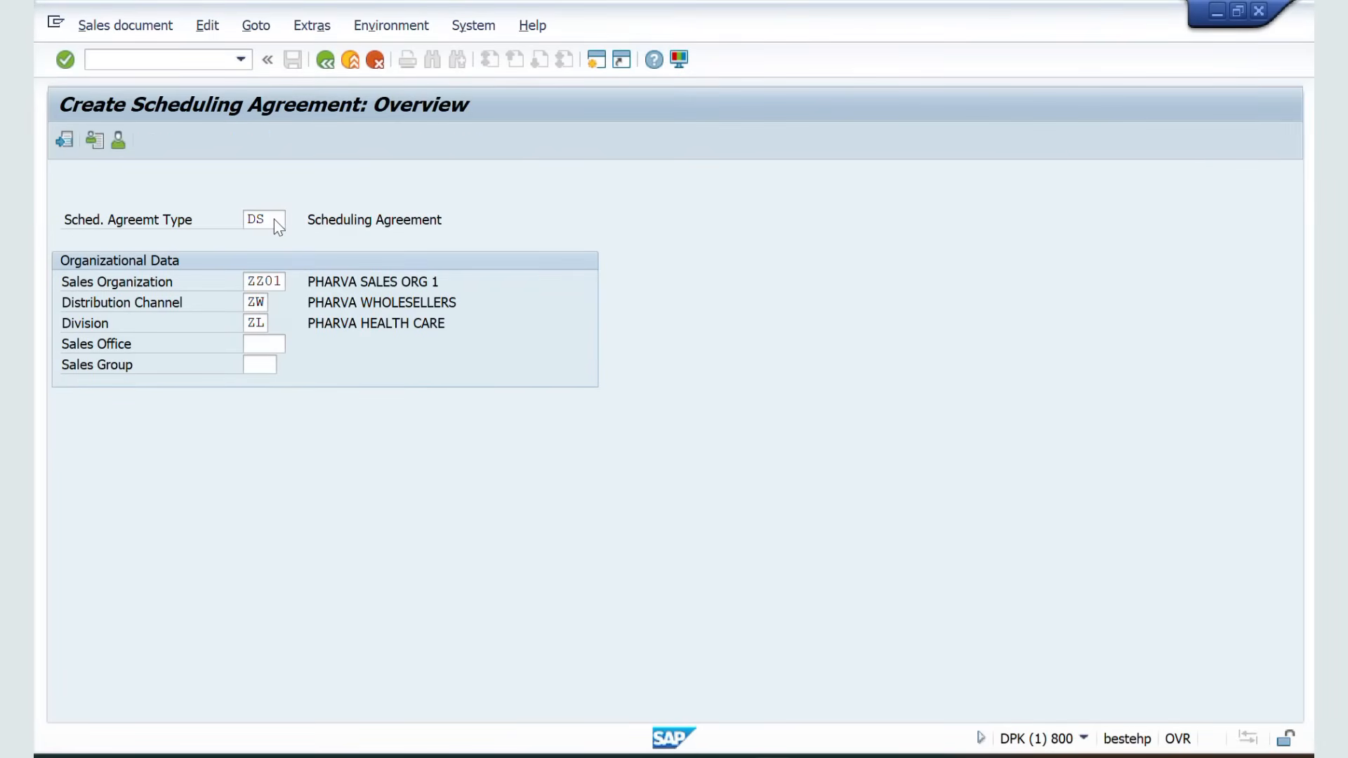
Select the sold-to party from the entry history for the scheduling agreement
{"action": "key", "text": "space"}
{"action": "key", "text": "Down"}
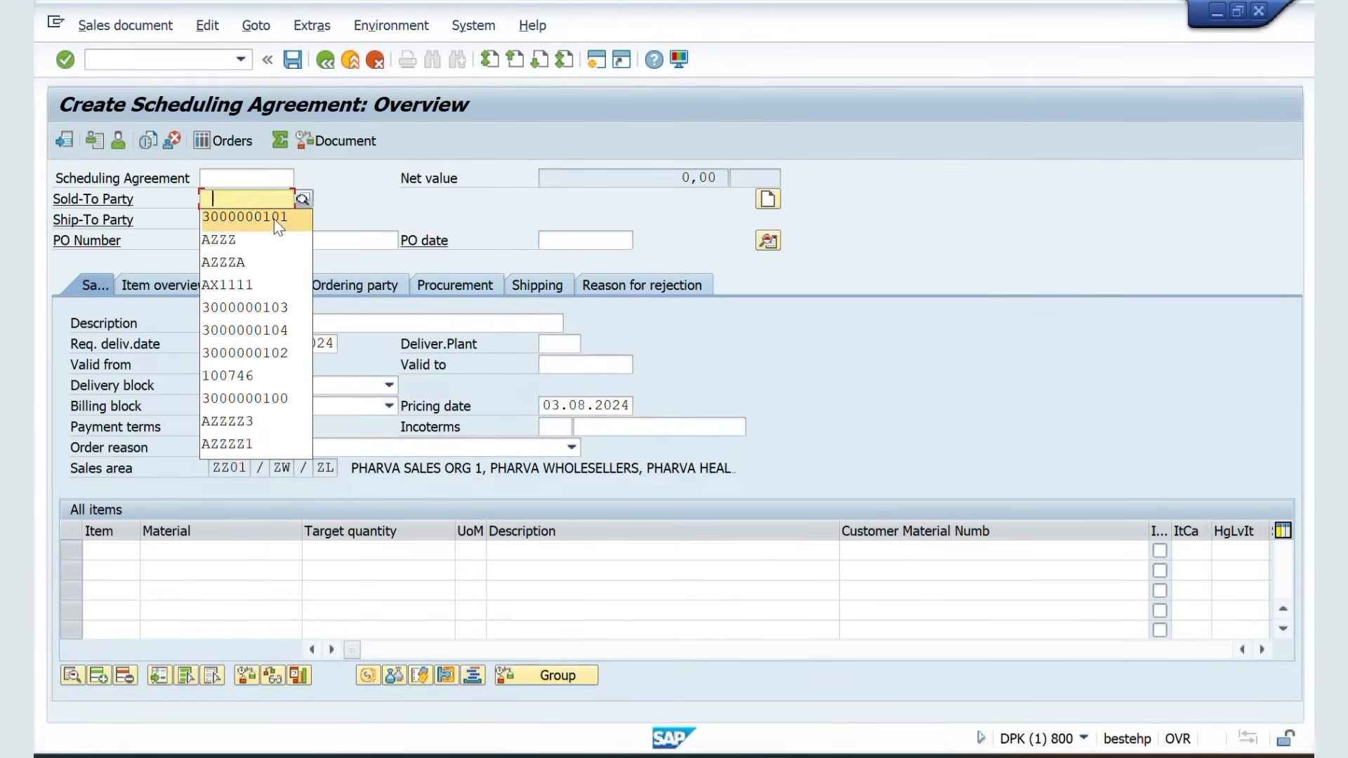
{"action": "key", "text": "Return"}
{"action": "key", "text": "Return"}
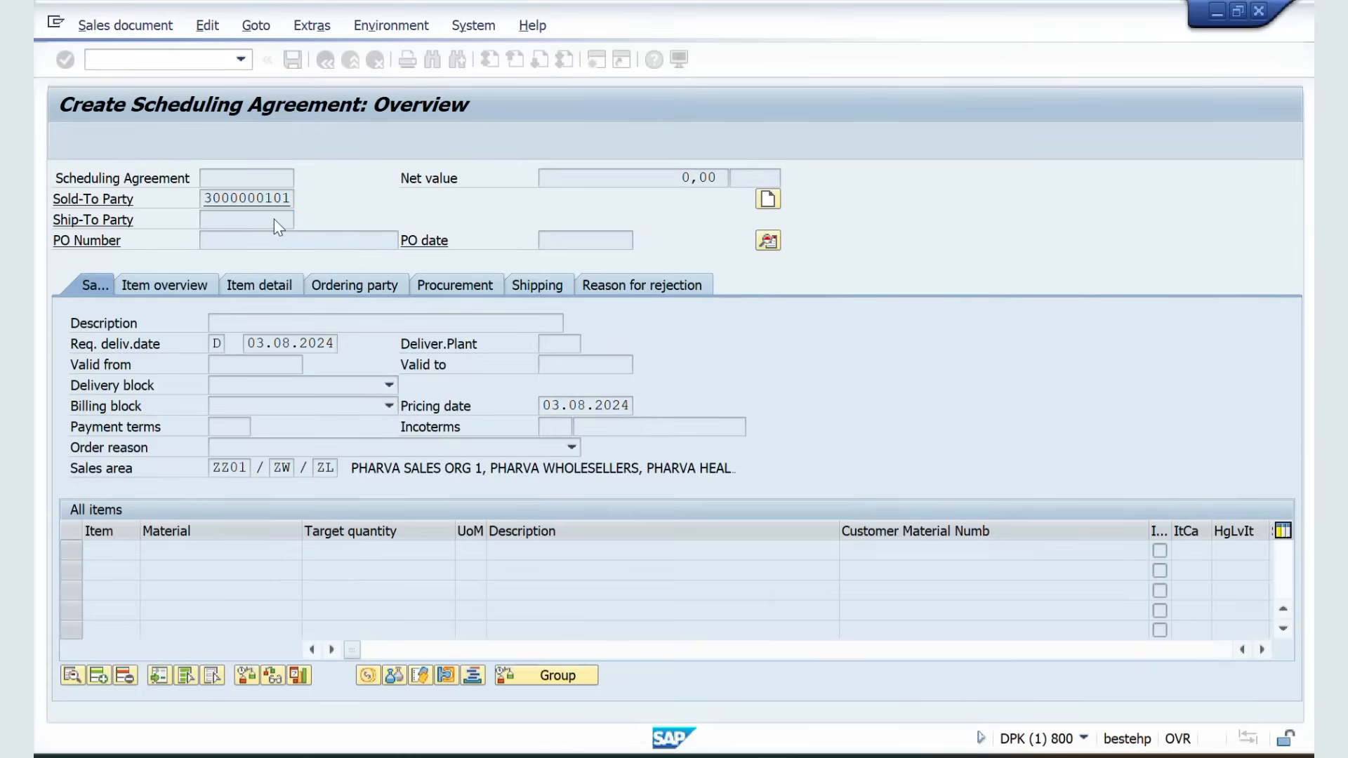
{"action": "left_click", "coordinate": [253, 241]}
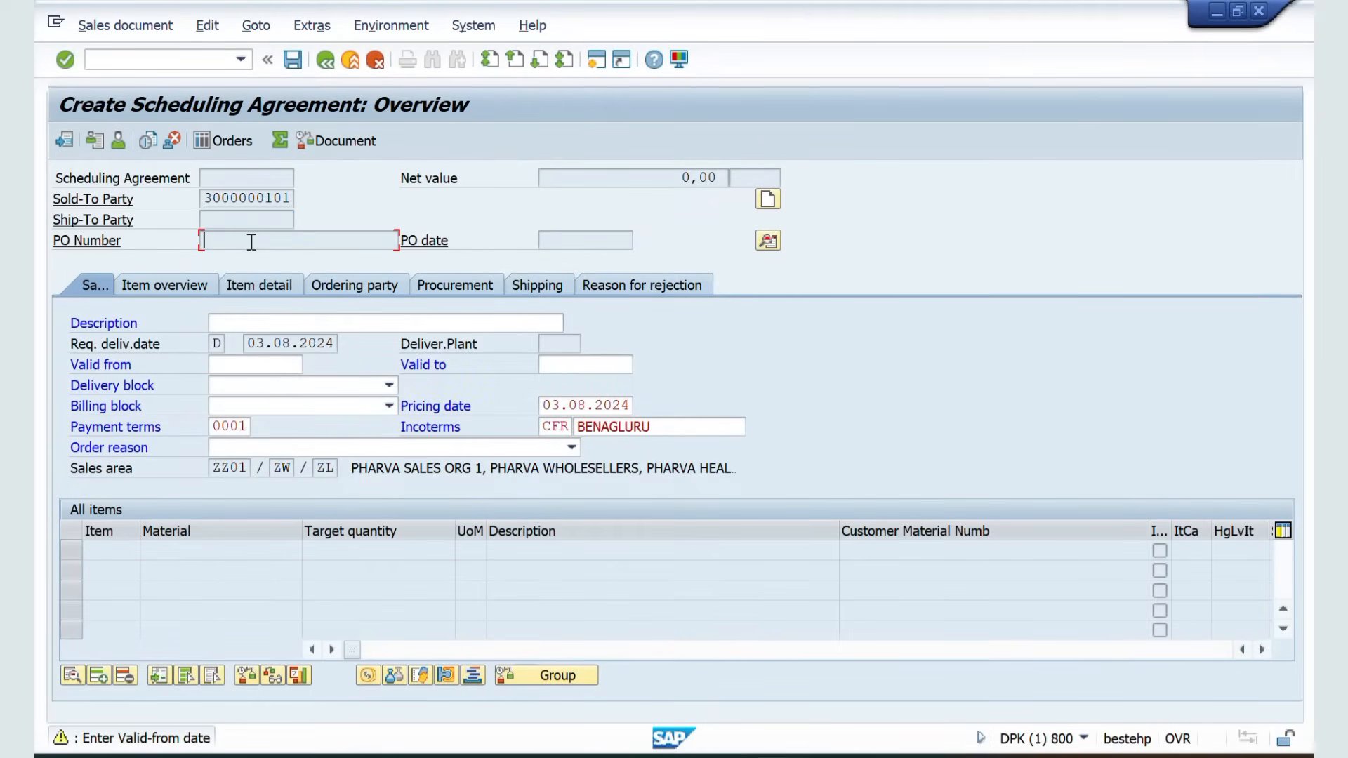
Set the agreement's validity period from 03.08.2024 to 31.08.2024
{"action": "left_click", "coordinate": [242, 367]}
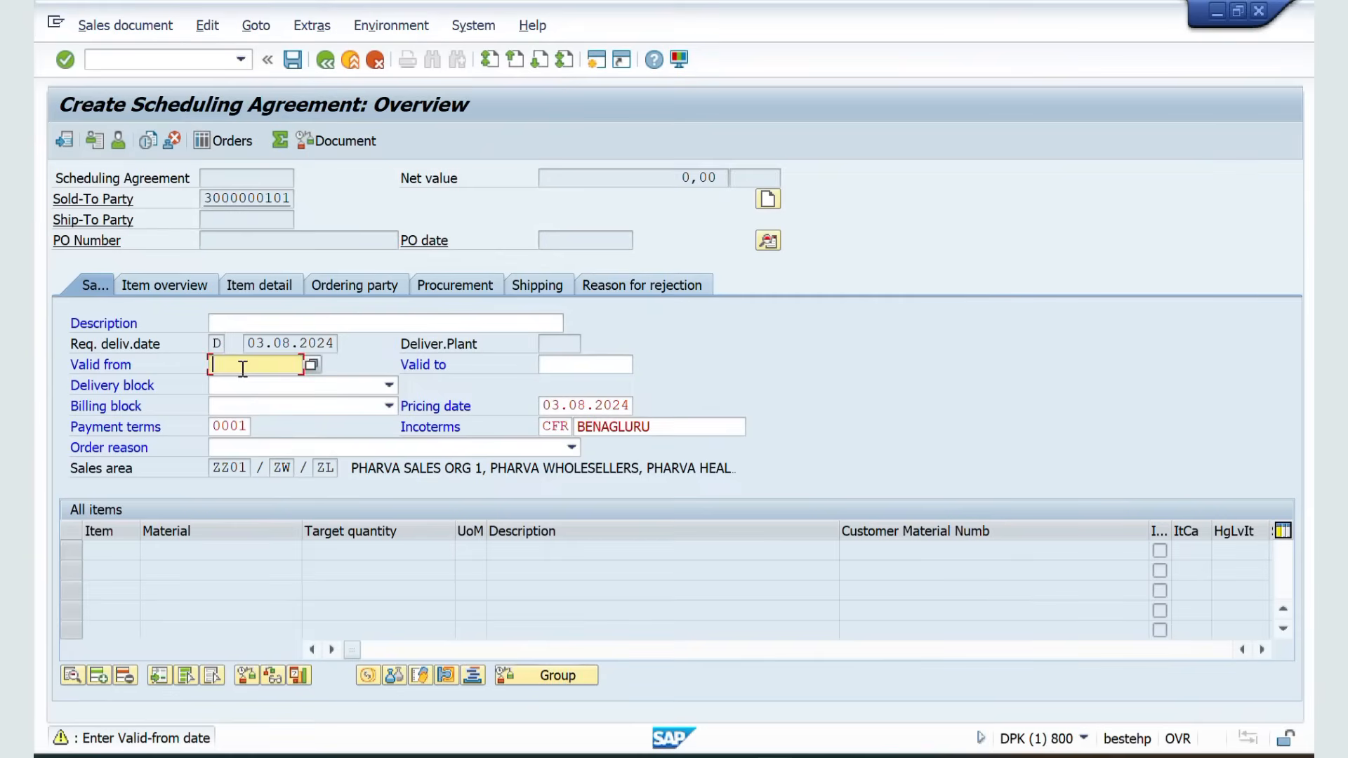
{"action": "key", "text": "Down"}
{"action": "key", "text": "Return"}
{"action": "key", "text": "Tab"}
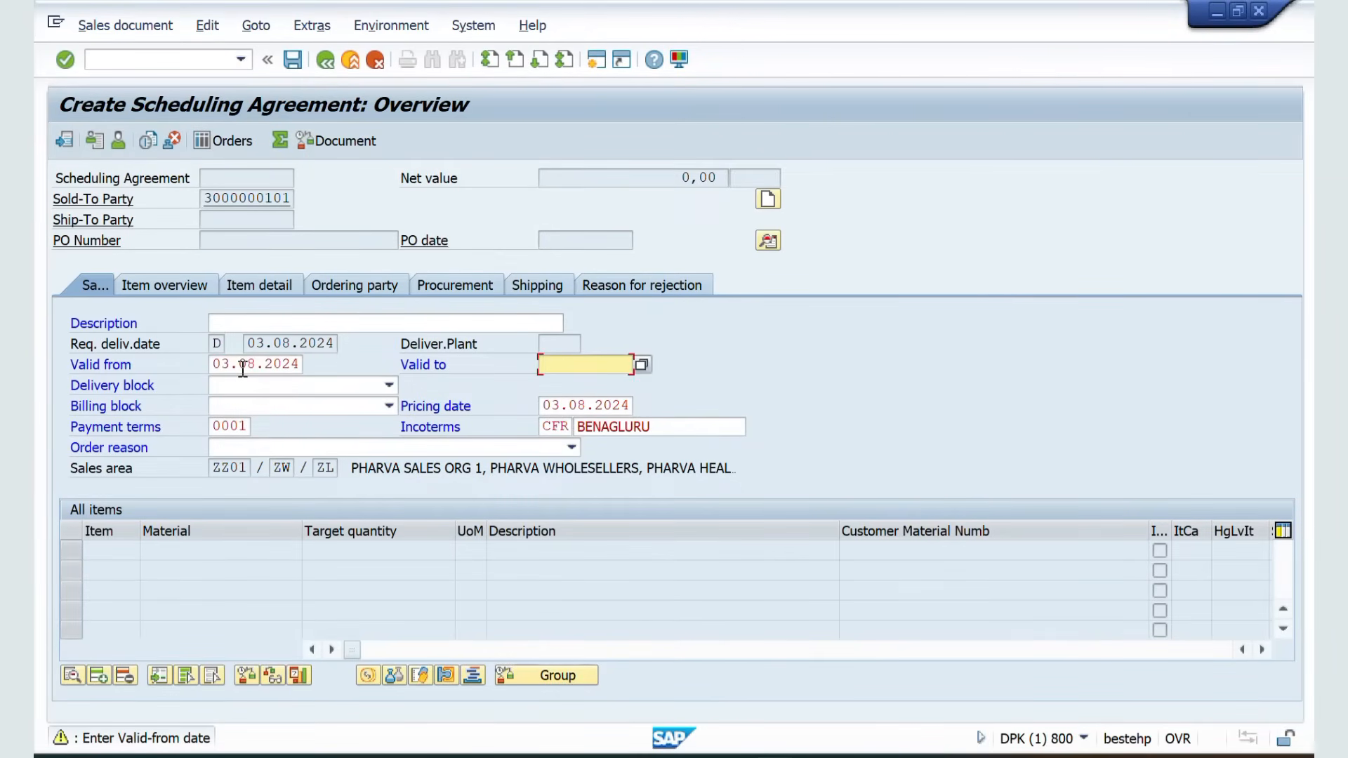
{"action": "key", "text": "Down"}
{"action": "key", "text": "Return"}
{"action": "key", "text": "Return"}
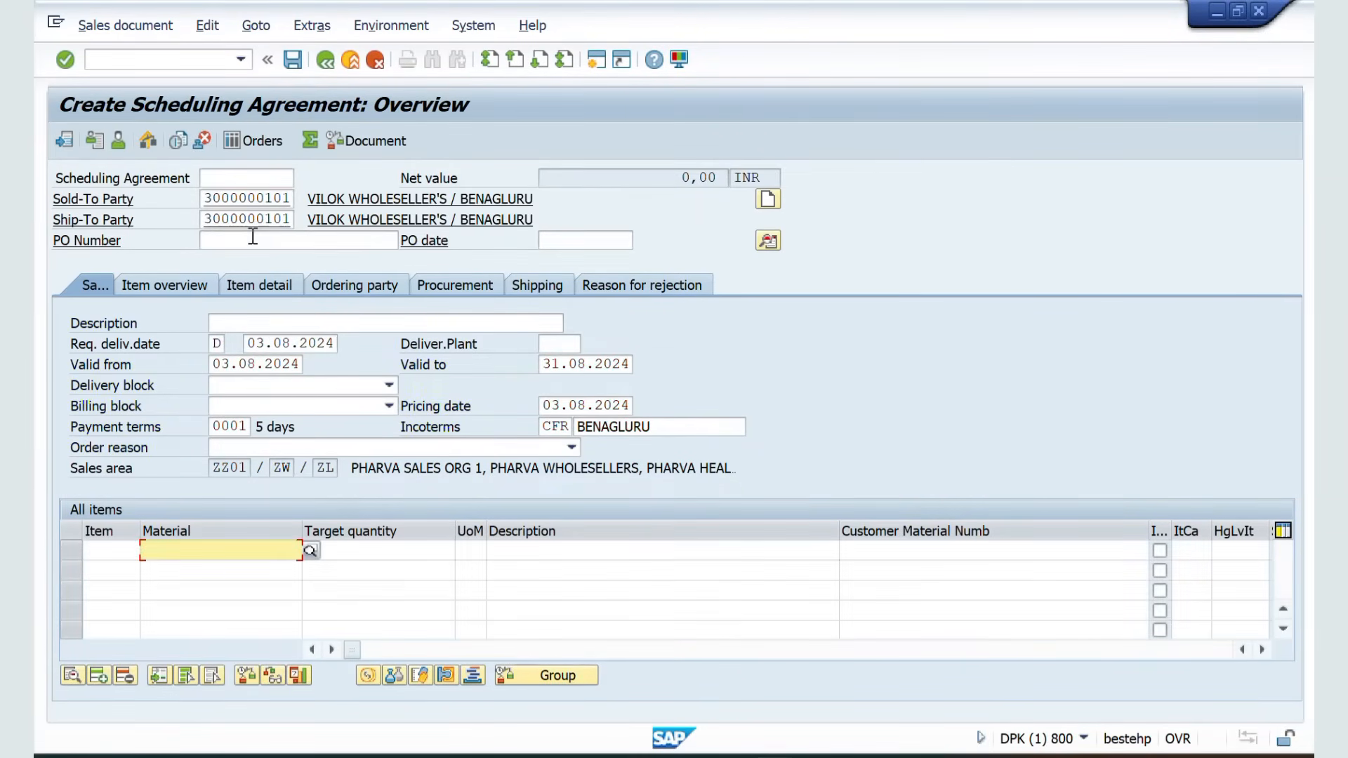
Enter PDWKHNd as the PO number
{"action": "left_click", "coordinate": [248, 242]}
{"action": "type", "text": "PDWKFNd"}
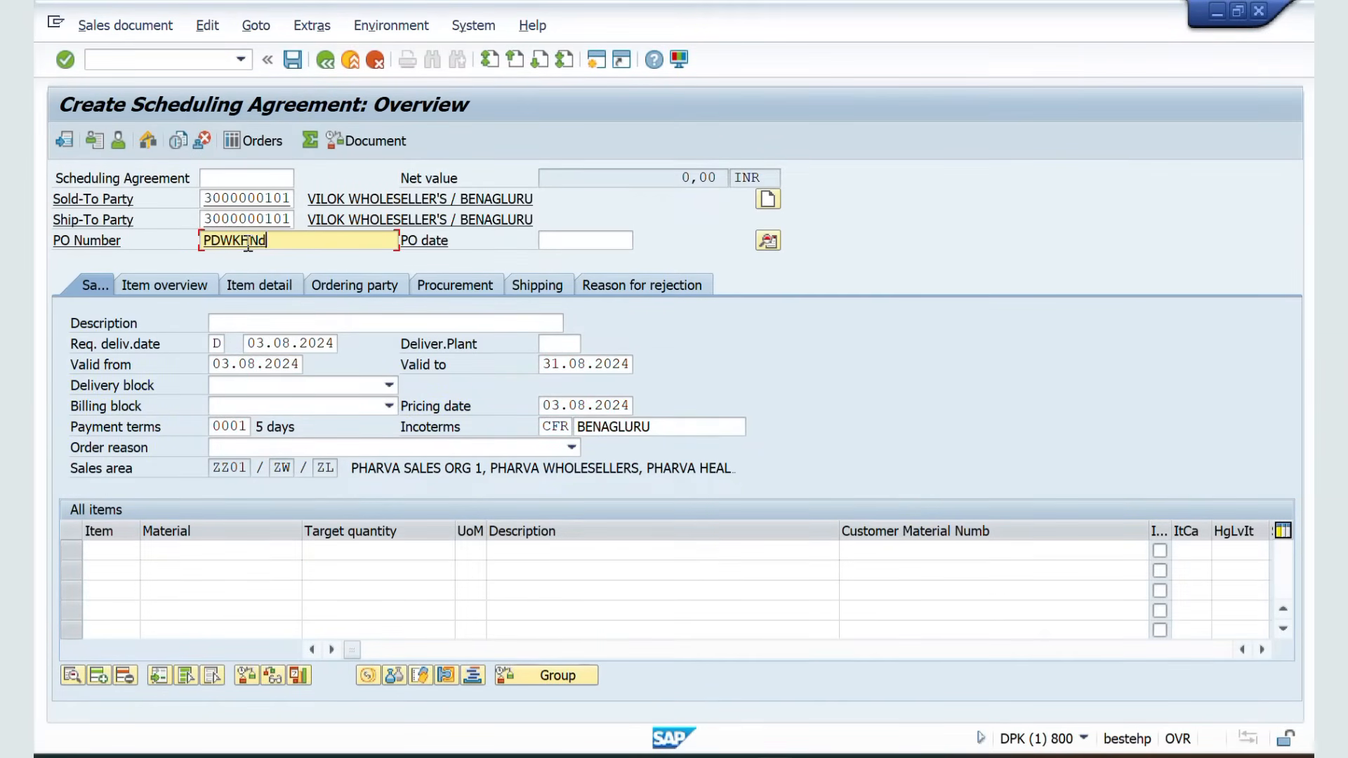
{"action": "key", "text": "Return"}
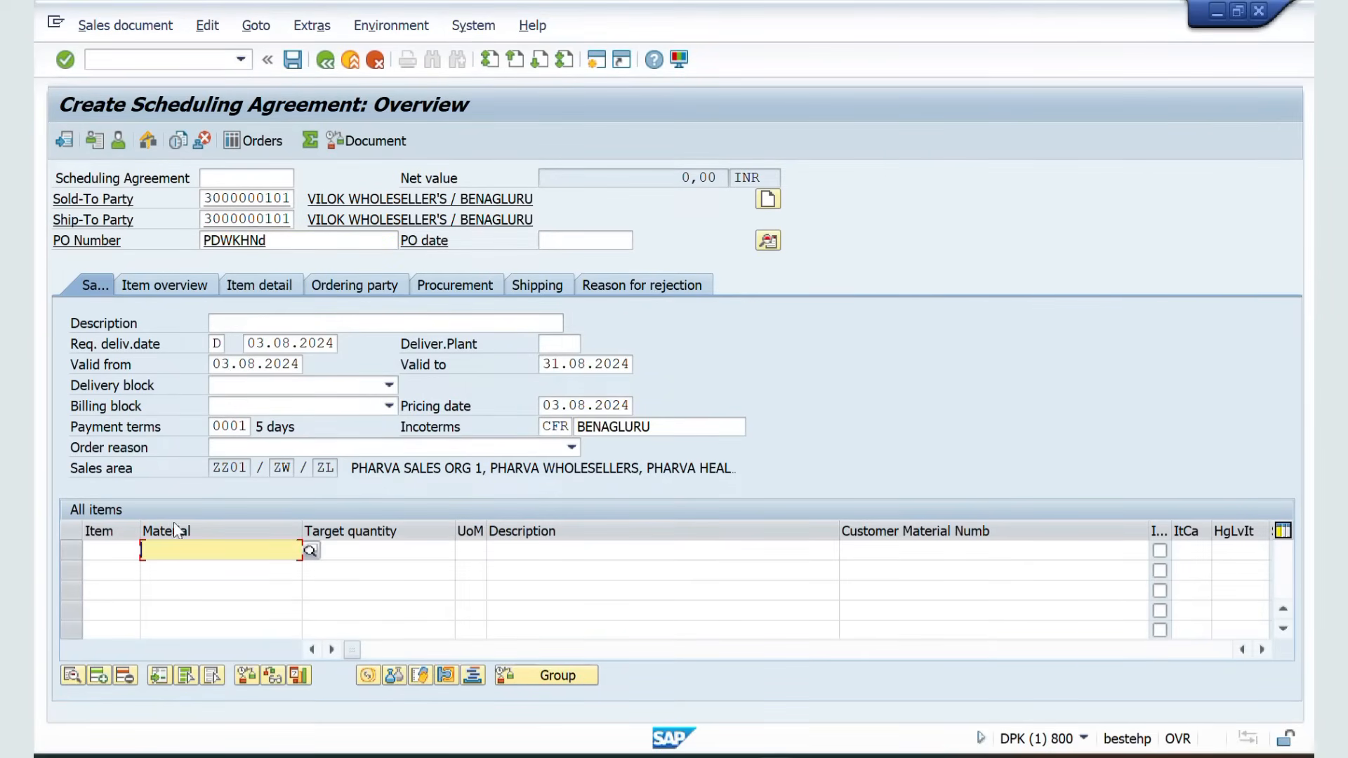
Add an item for material 50065624 with a target quantity of 1000 L
{"action": "key", "text": "Down"}
{"action": "key", "text": "Return"}
{"action": "key", "text": "Tab"}
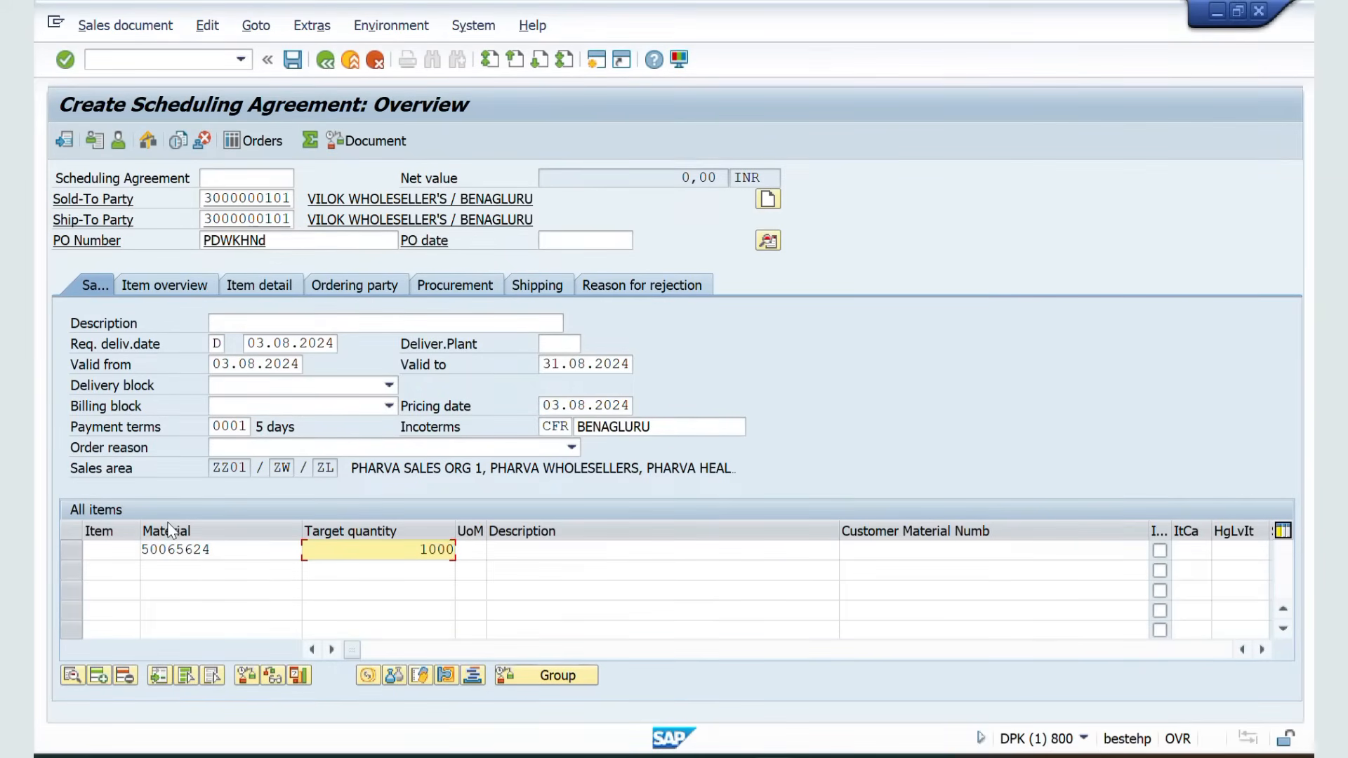
{"action": "type", "text": "1000"}
{"action": "key", "text": "Tab"}
{"action": "type", "text": "L"}
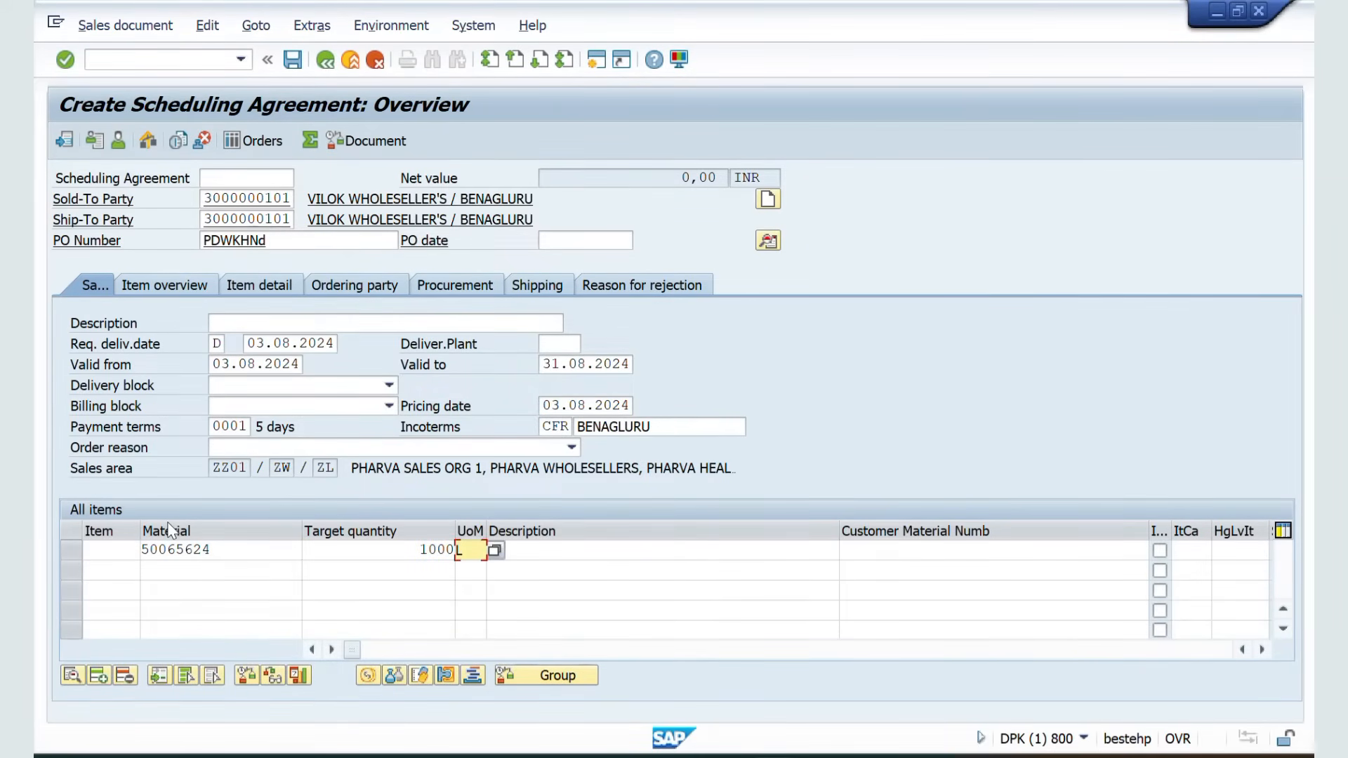
{"action": "key", "text": "Return"}
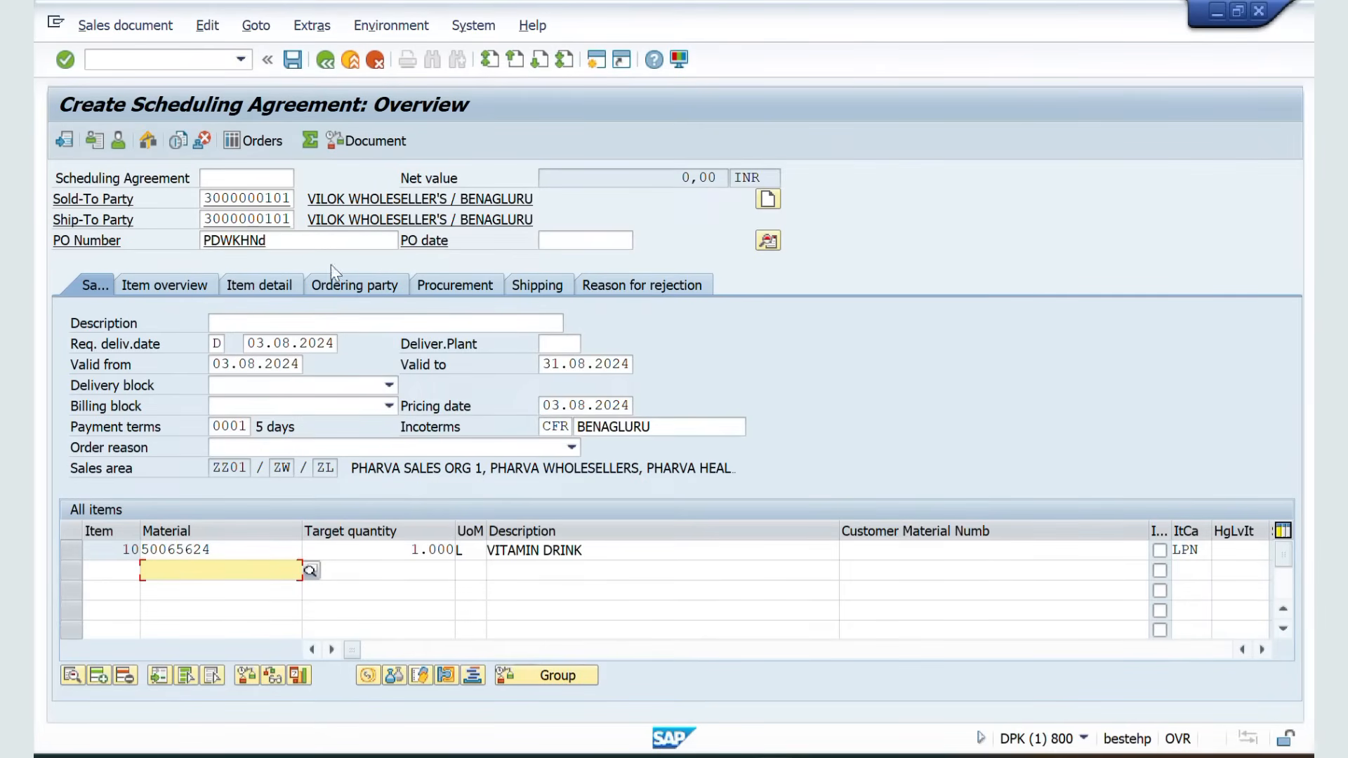
Open the item's details and view its pricing conditions
{"action": "left_click", "coordinate": [204, 551]}
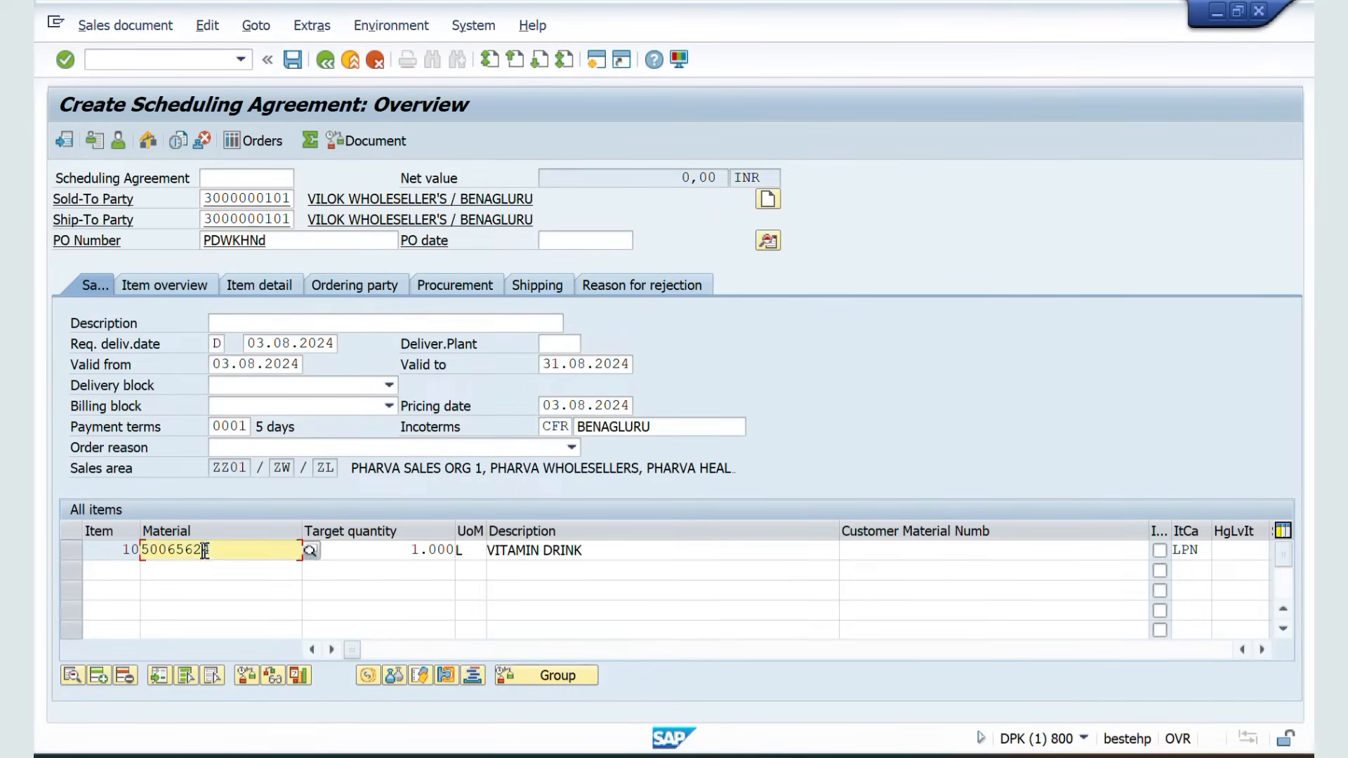
{"action": "double_click", "coordinate": [203, 551]}
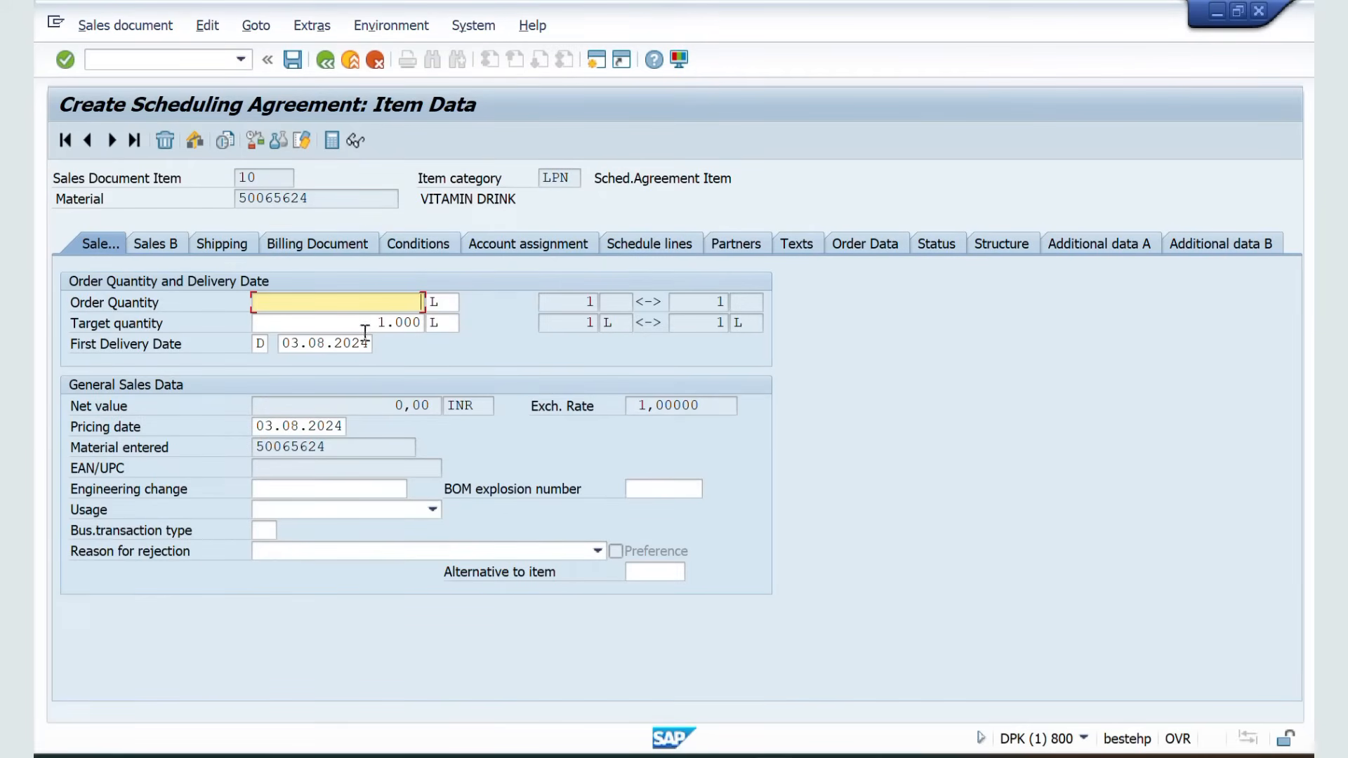
{"action": "left_click", "coordinate": [427, 250]}
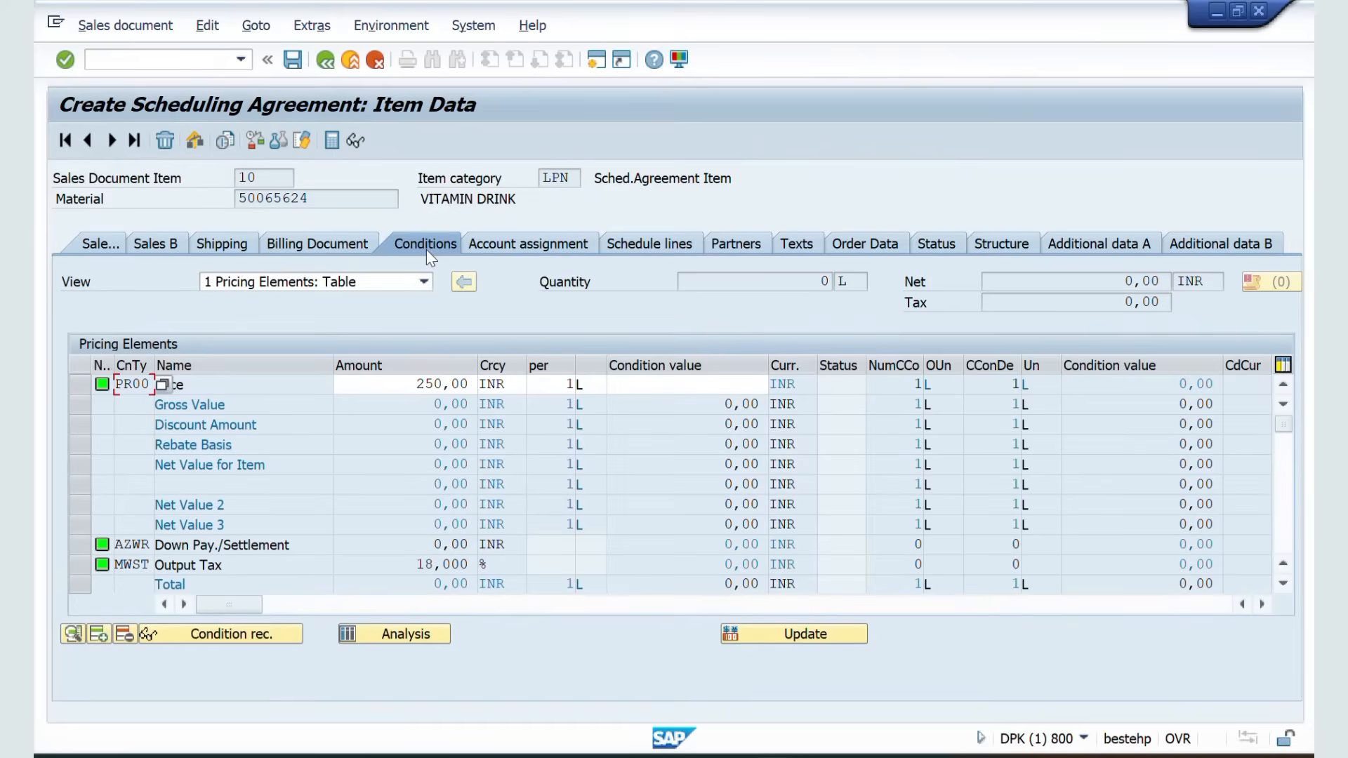
Add a schedule line delivering 300 on 19.08.2024 in the item's schedule lines
{"action": "left_click", "coordinate": [639, 247]}
{"action": "left_click", "coordinate": [197, 406]}
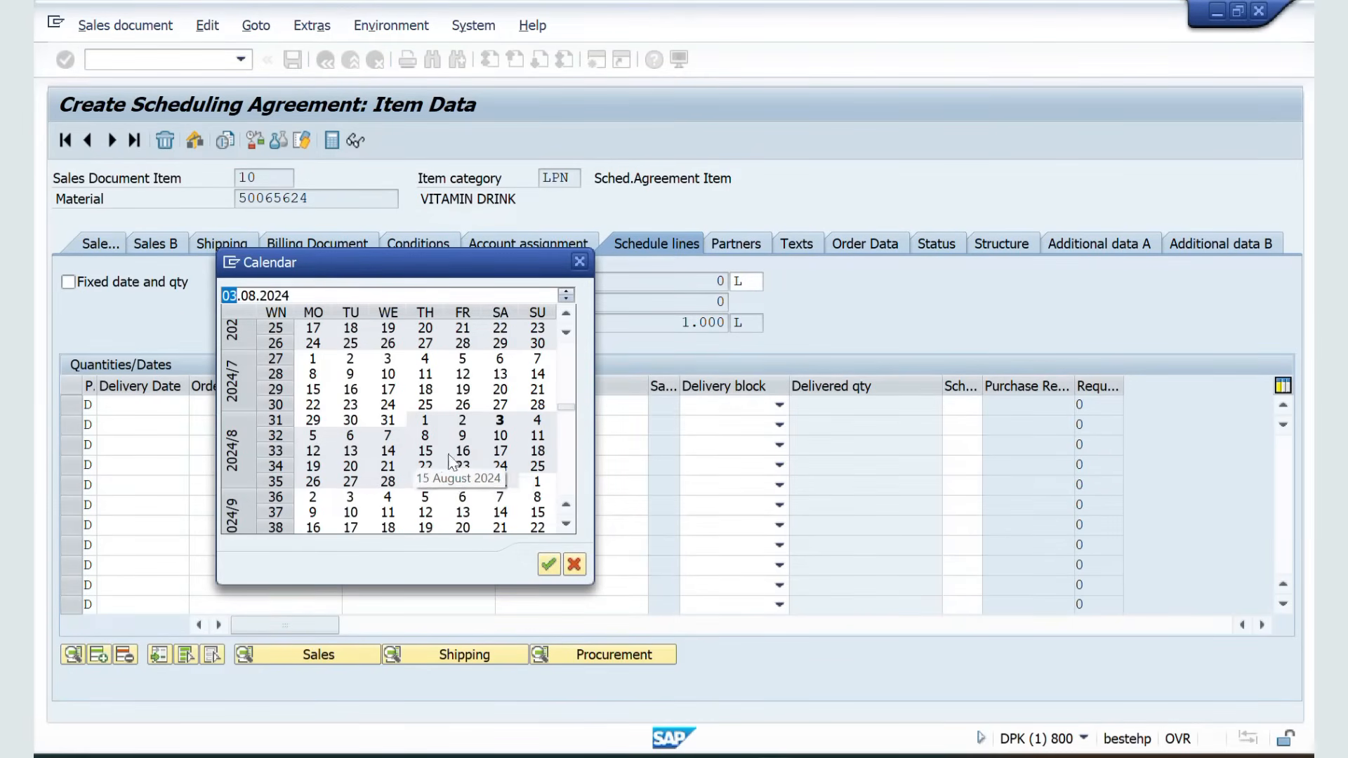
{"action": "double_click", "coordinate": [316, 476]}
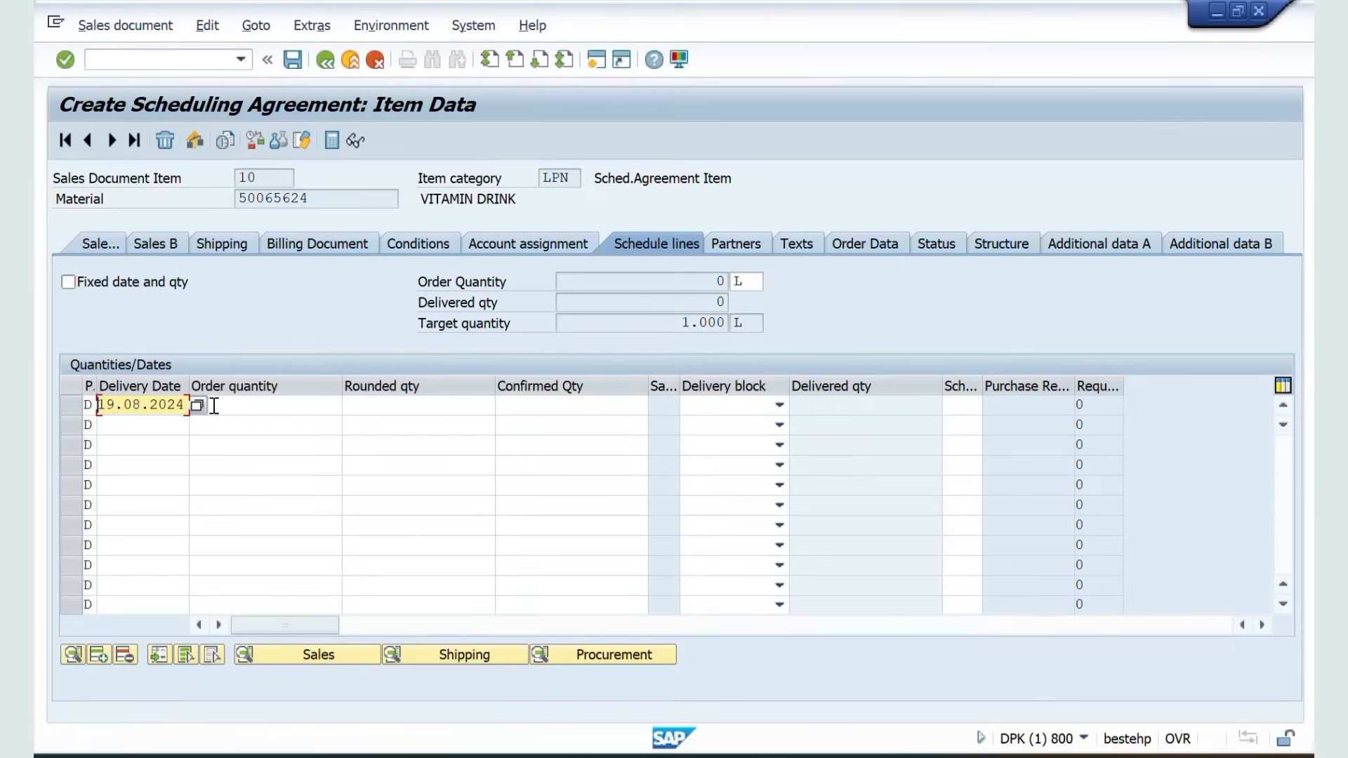
{"action": "left_click", "coordinate": [232, 404]}
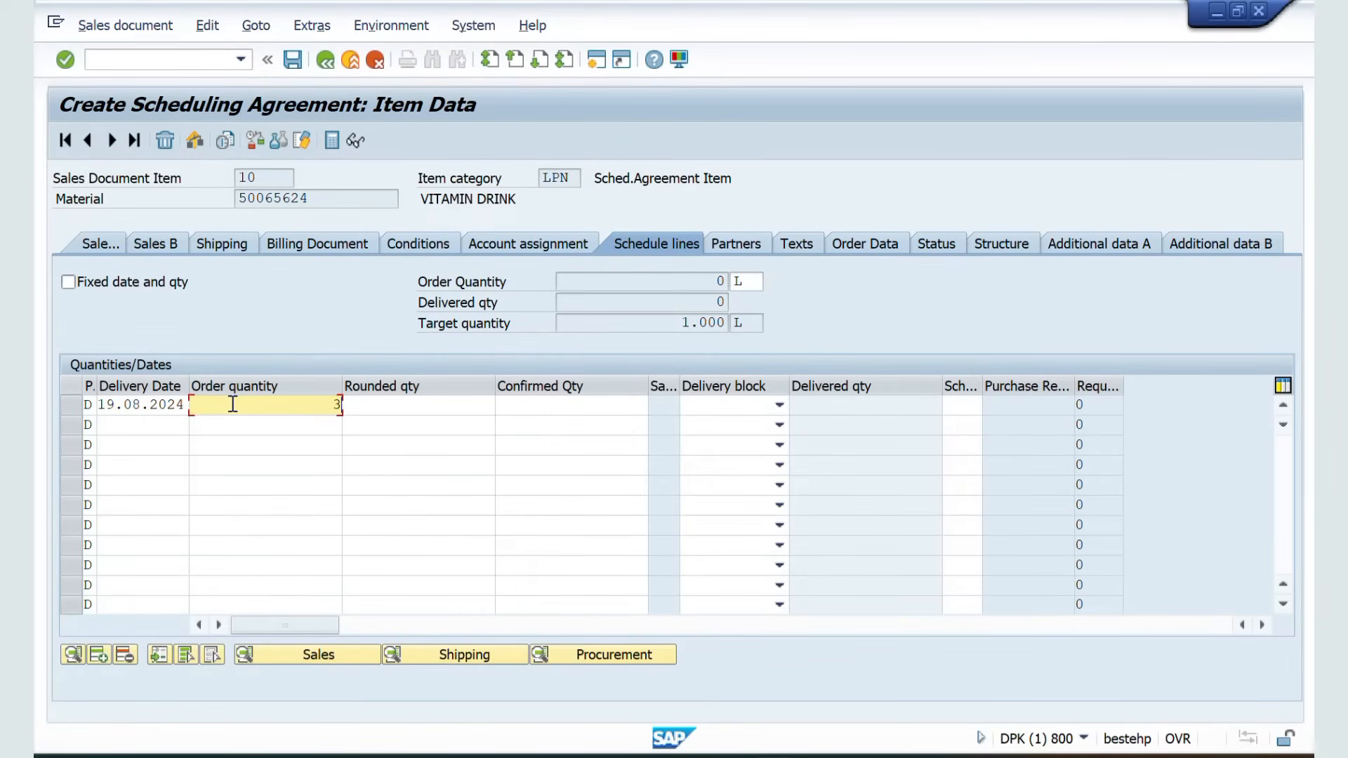
{"action": "key", "text": "Return"}
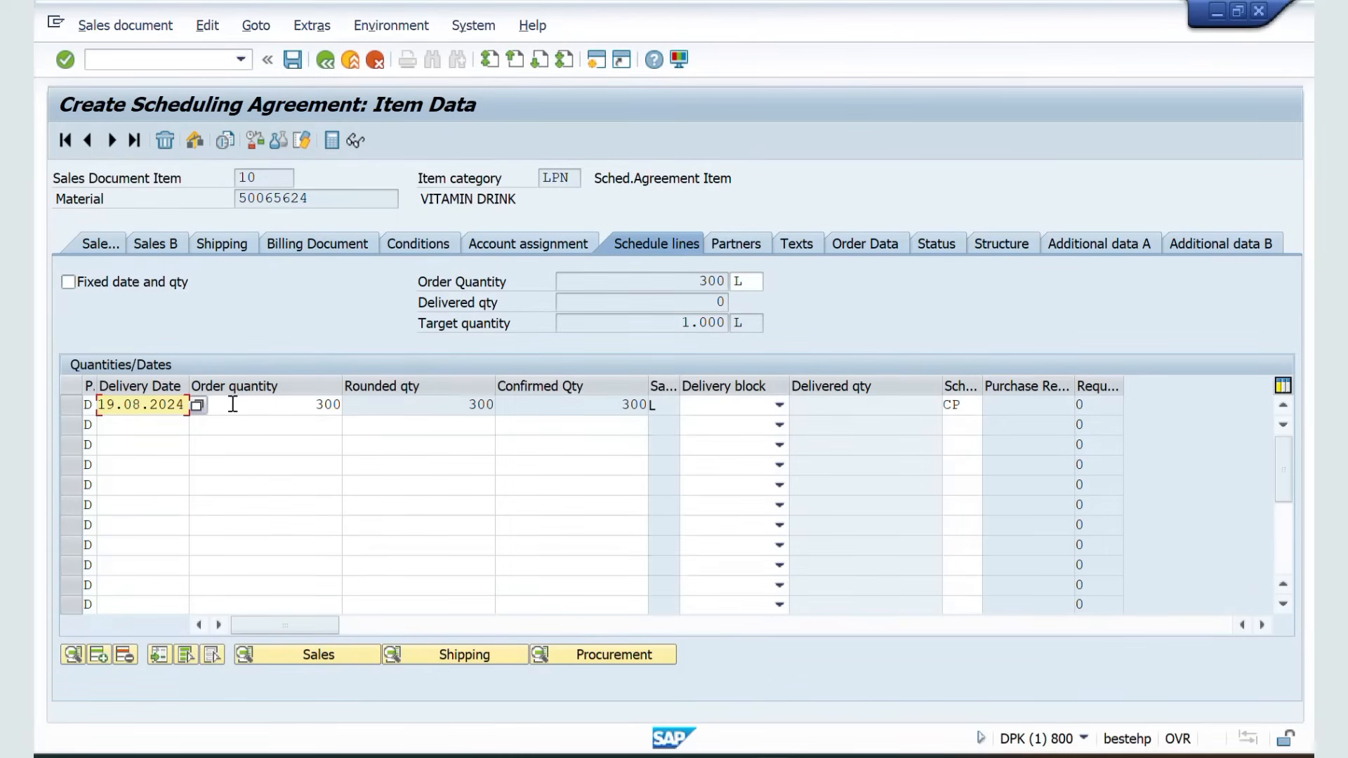
Add a second schedule line delivering 500 on 22.08.2024
{"action": "left_click", "coordinate": [155, 422]}
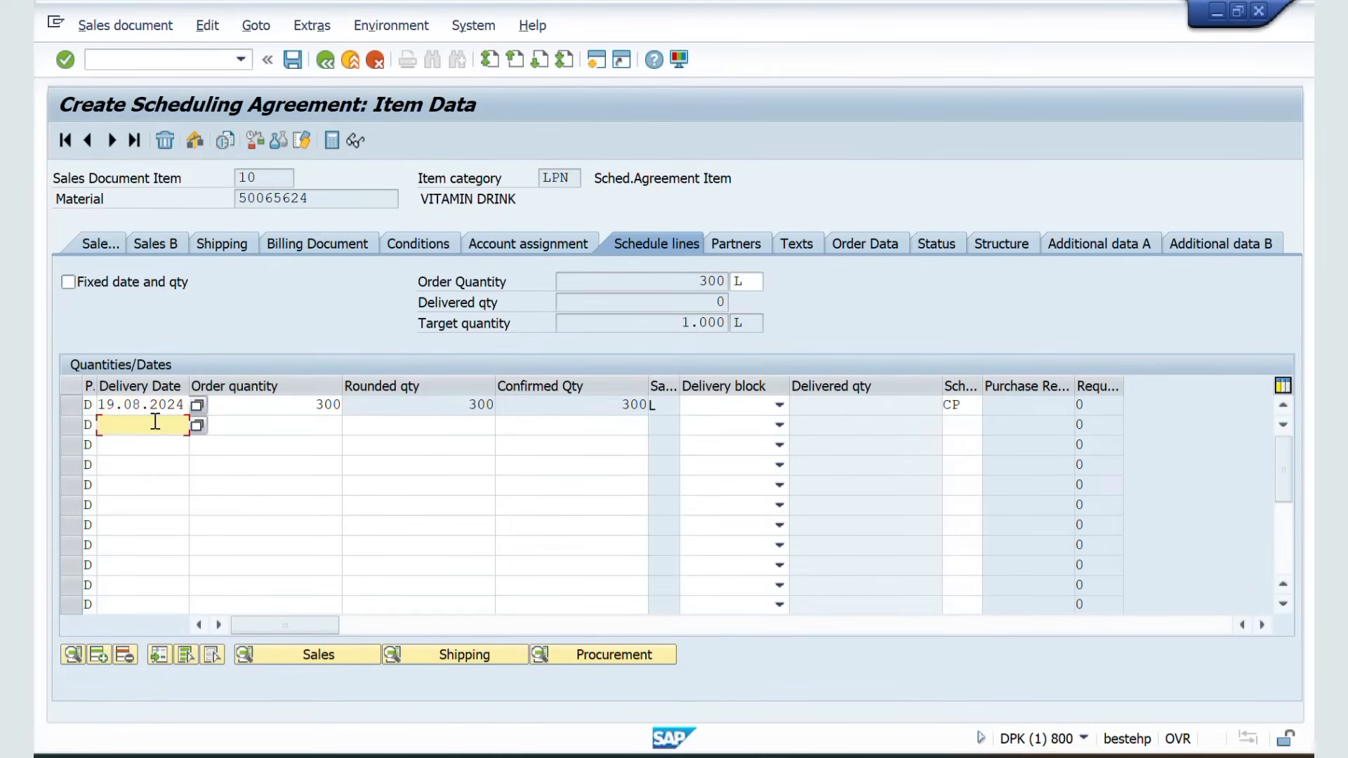
{"action": "left_click", "coordinate": [196, 425]}
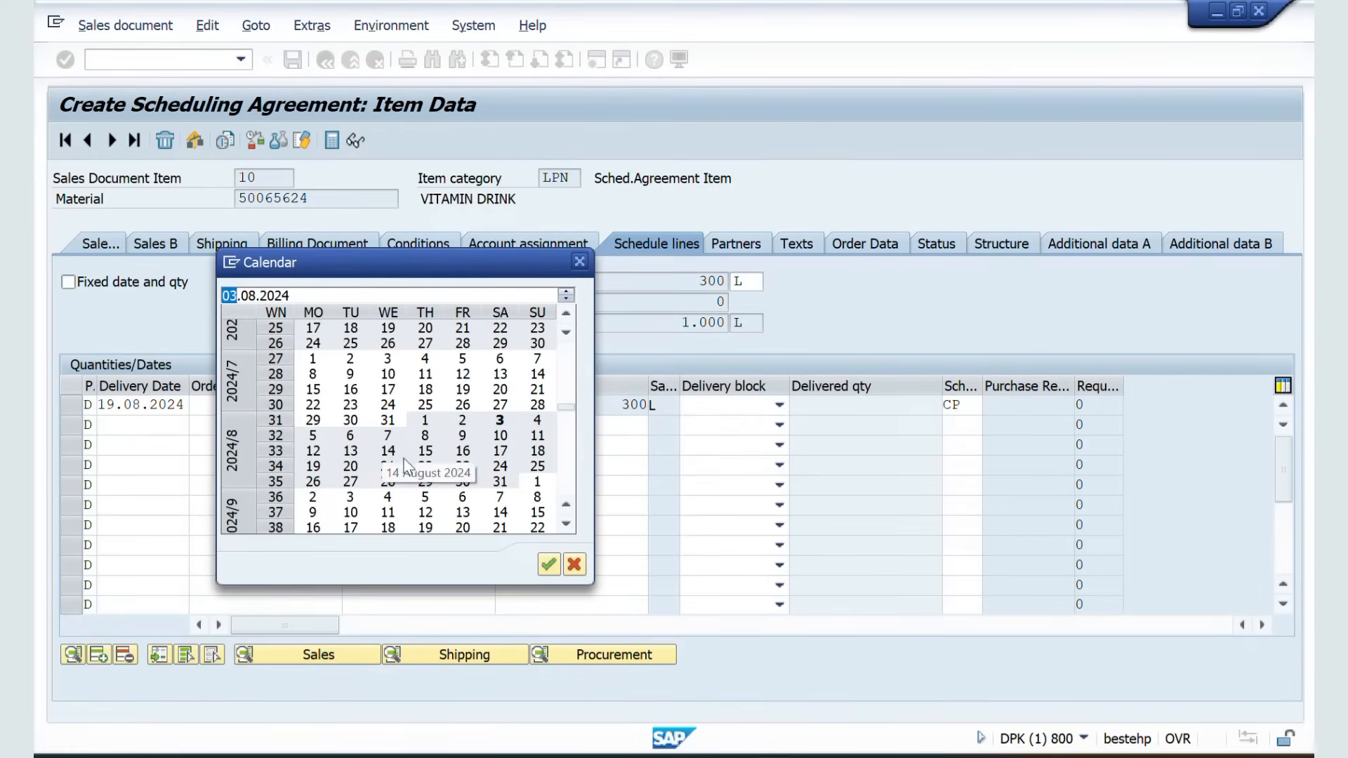
{"action": "double_click", "coordinate": [422, 466]}
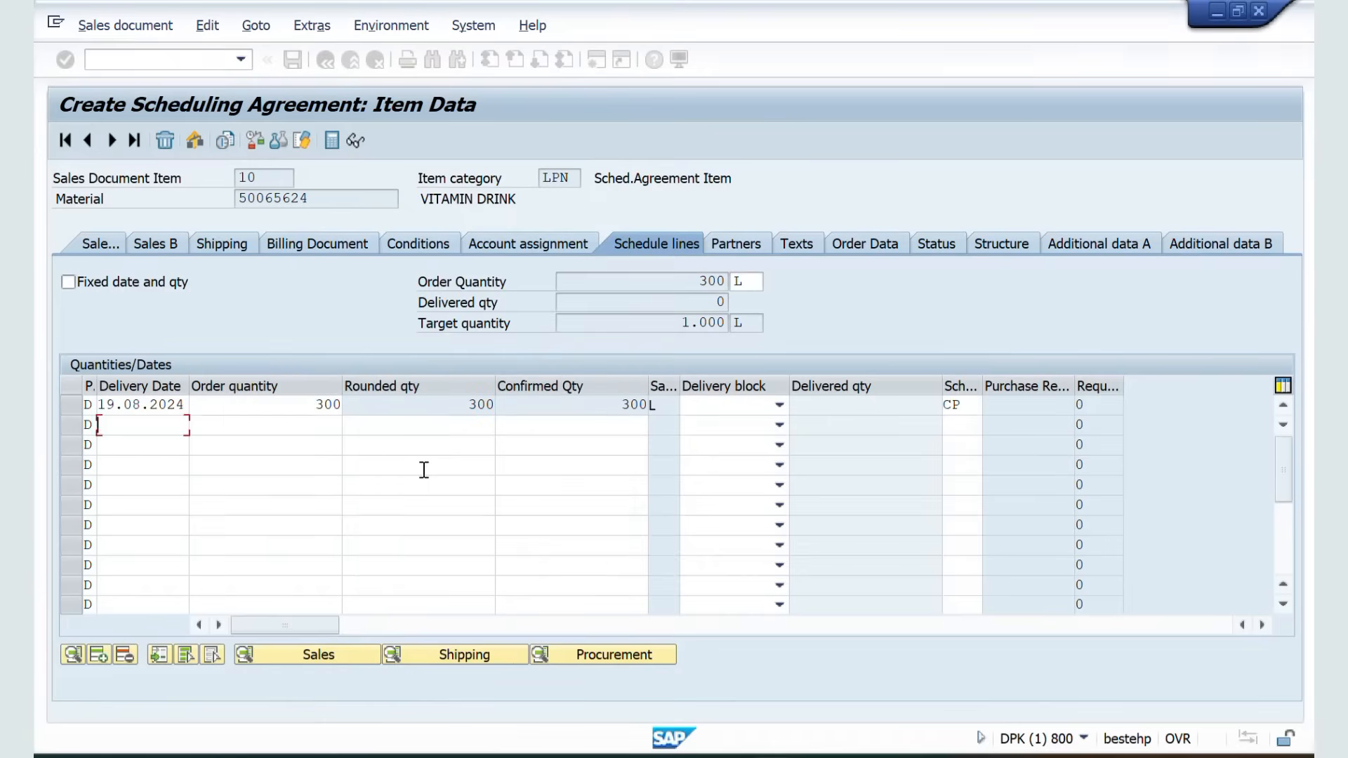
{"action": "left_click", "coordinate": [299, 428]}
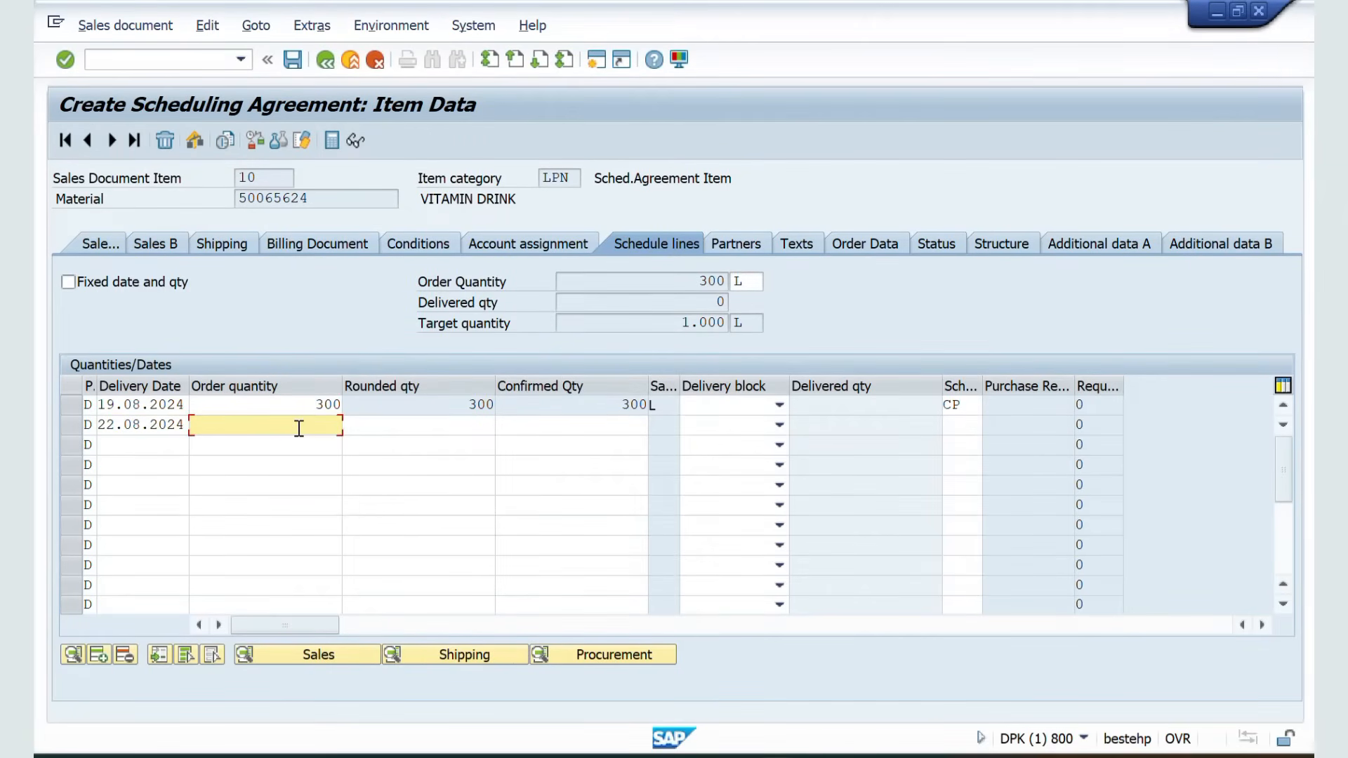
{"action": "key", "text": "Return"}
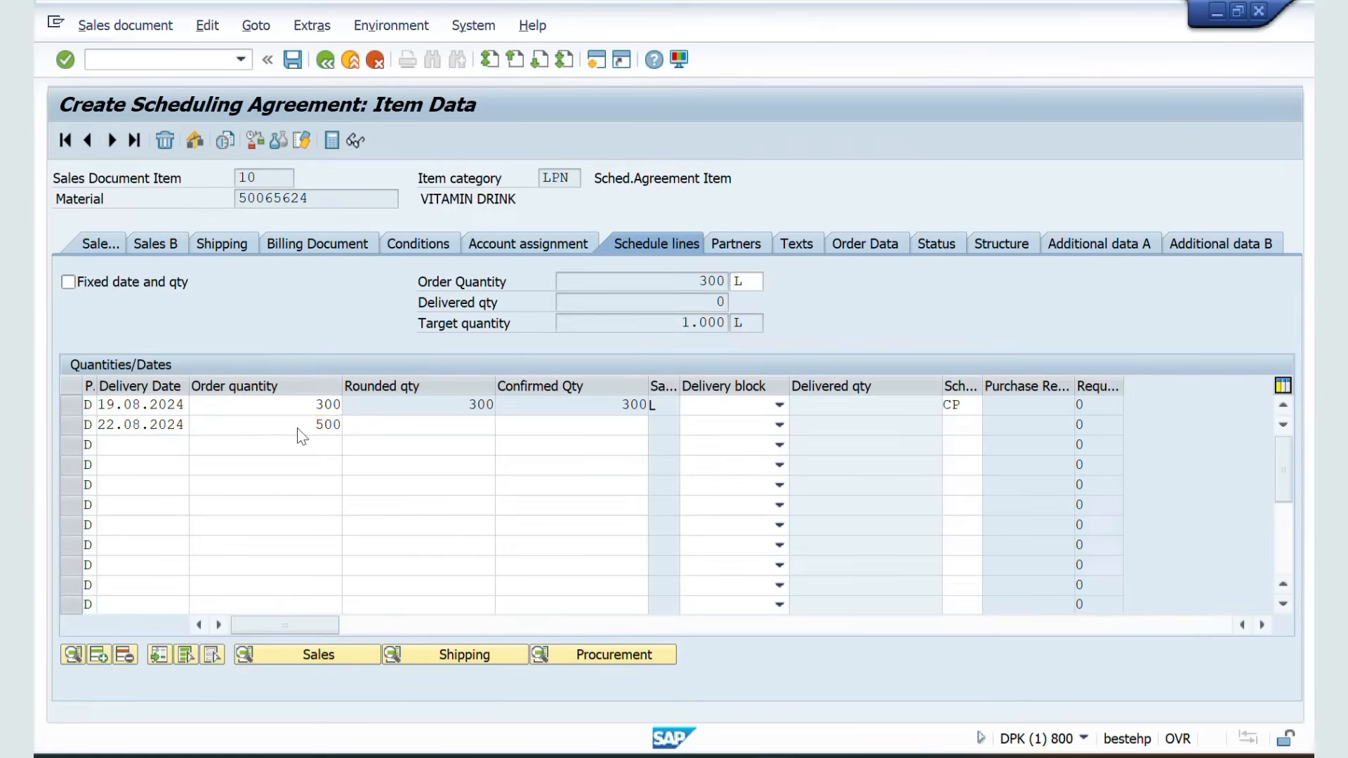
Add a third schedule line delivering 200 on 29.08.2024
{"action": "left_click", "coordinate": [159, 438]}
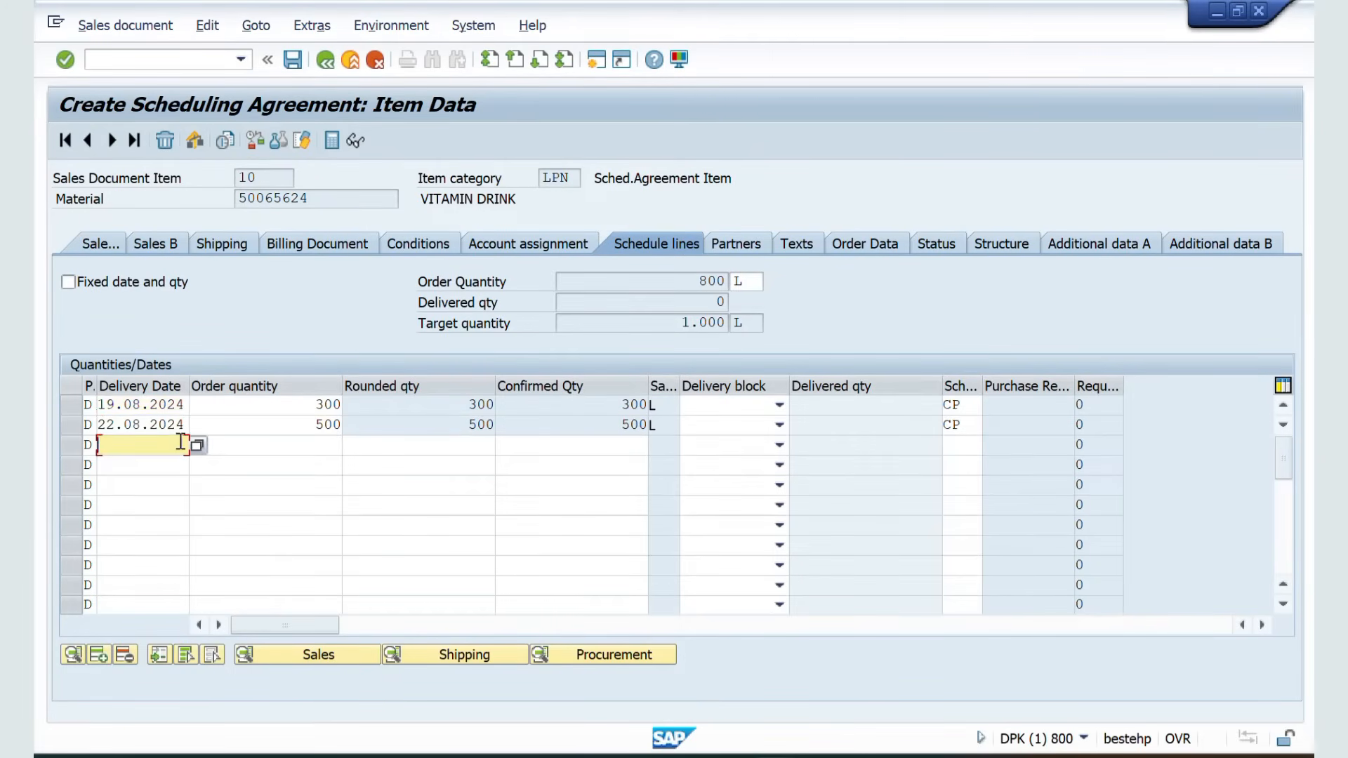
{"action": "left_click", "coordinate": [202, 448]}
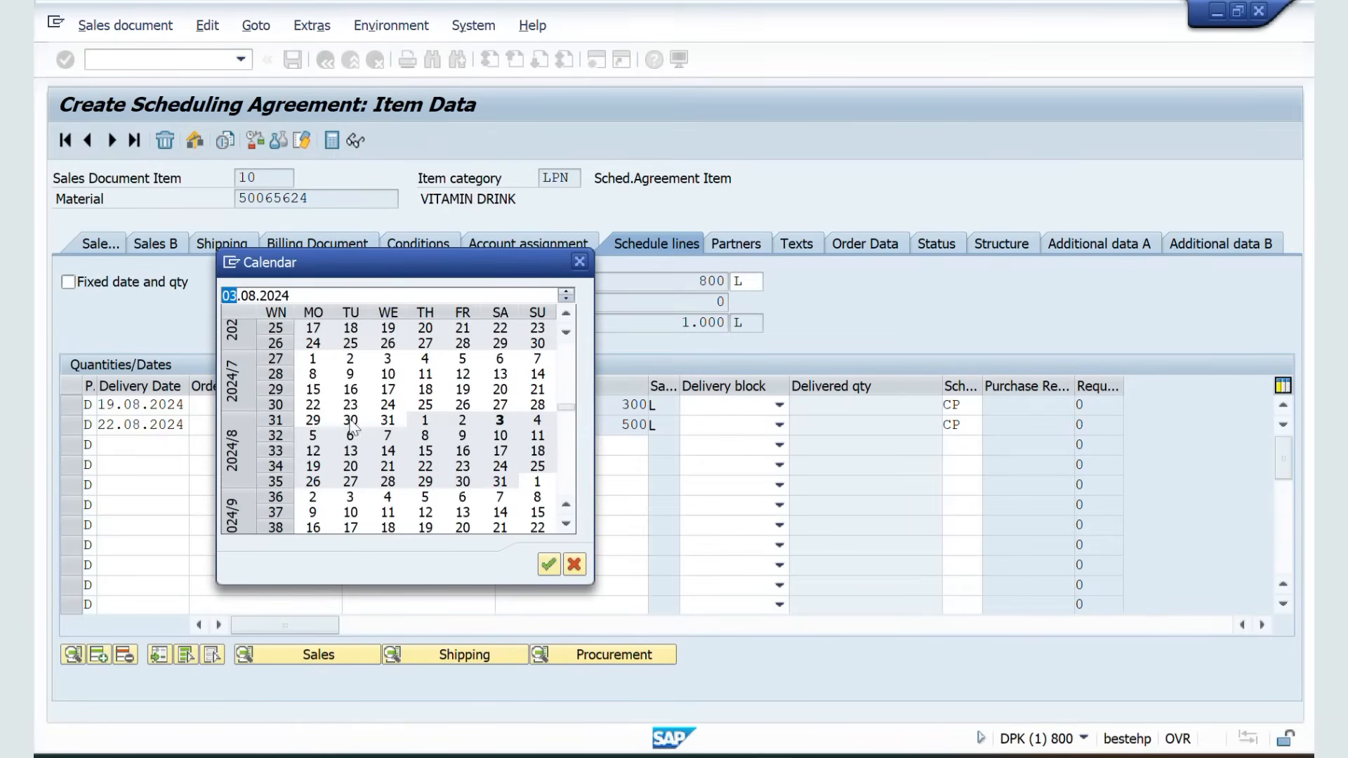
{"action": "double_click", "coordinate": [423, 482]}
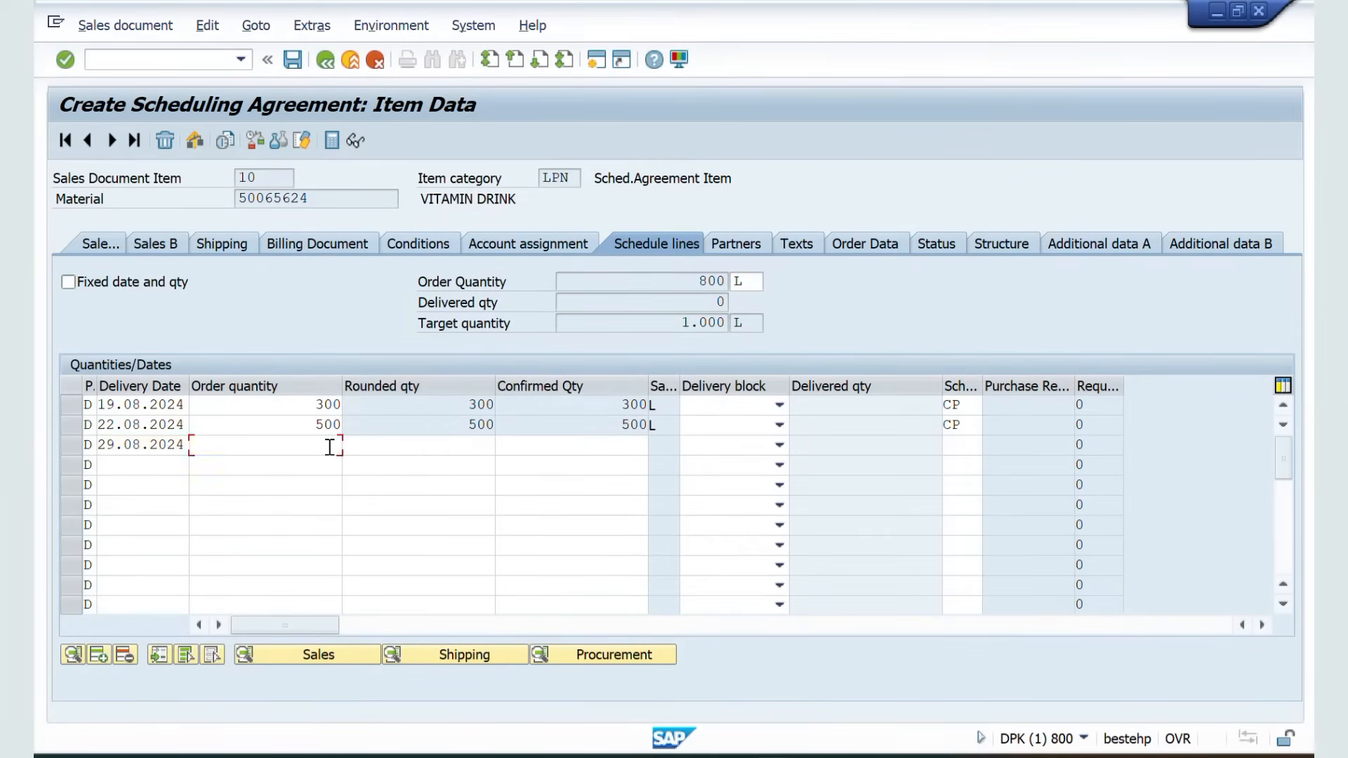
{"action": "left_click", "coordinate": [329, 447]}
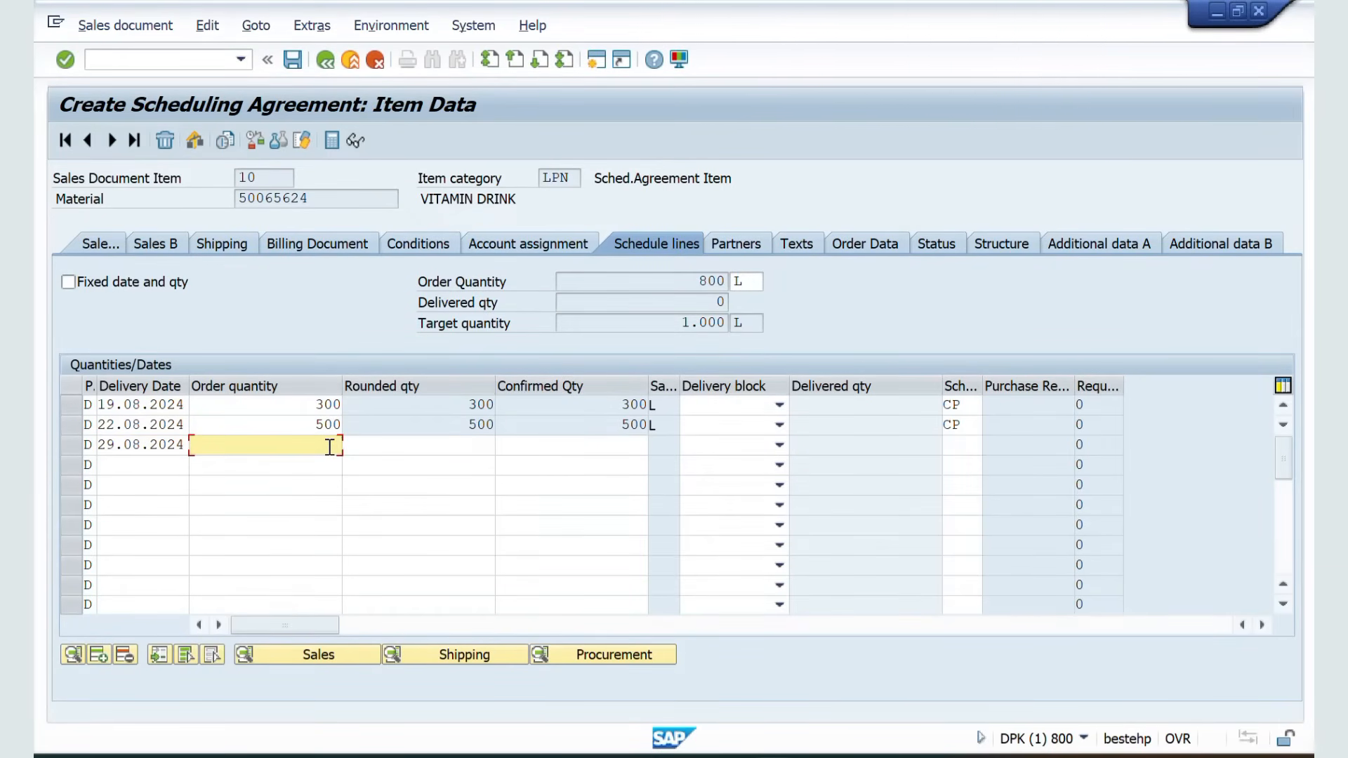
{"action": "key", "text": "Return"}
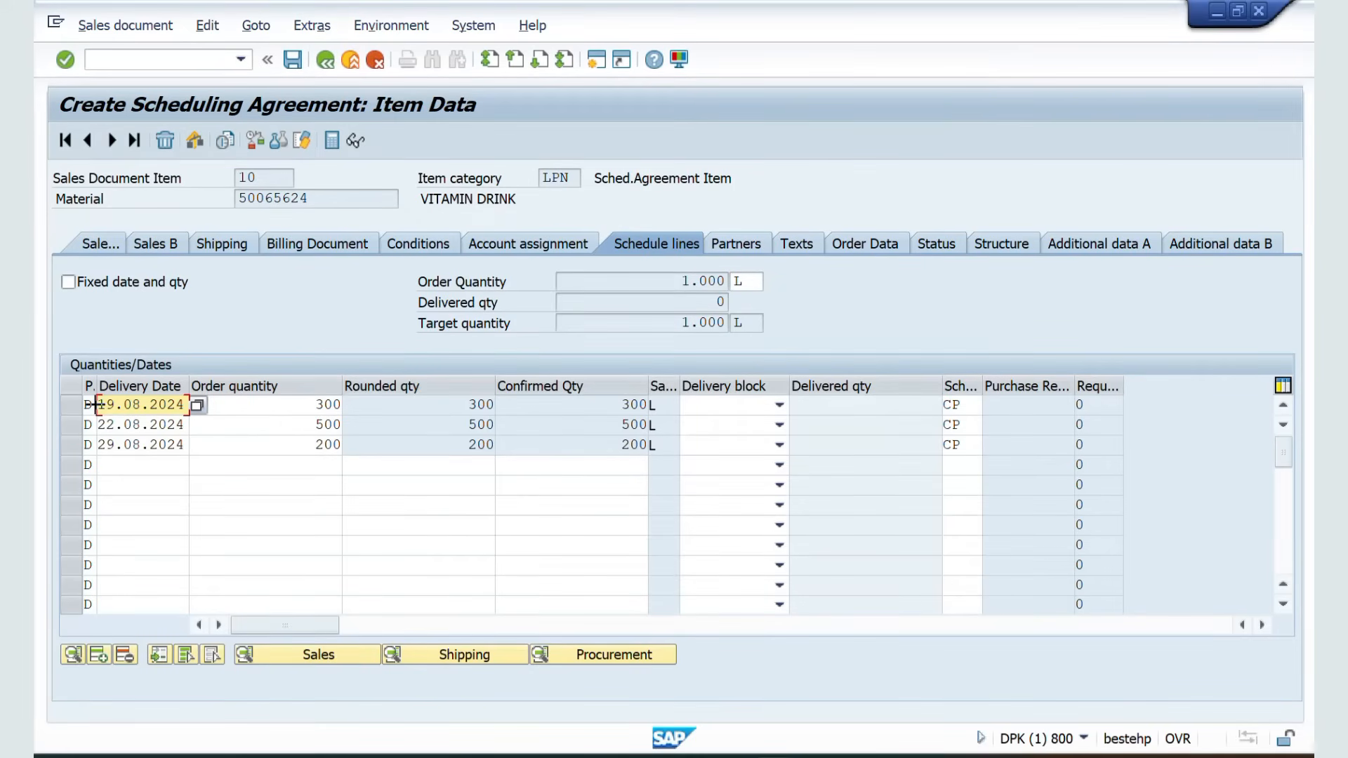
Copy the three schedule line delivery dates and switch to the Excel notes
{"action": "key", "text": "ctrl+y"}
{"action": "left_click_drag", "start_coordinate": [94, 405], "coordinate": [187, 445]}
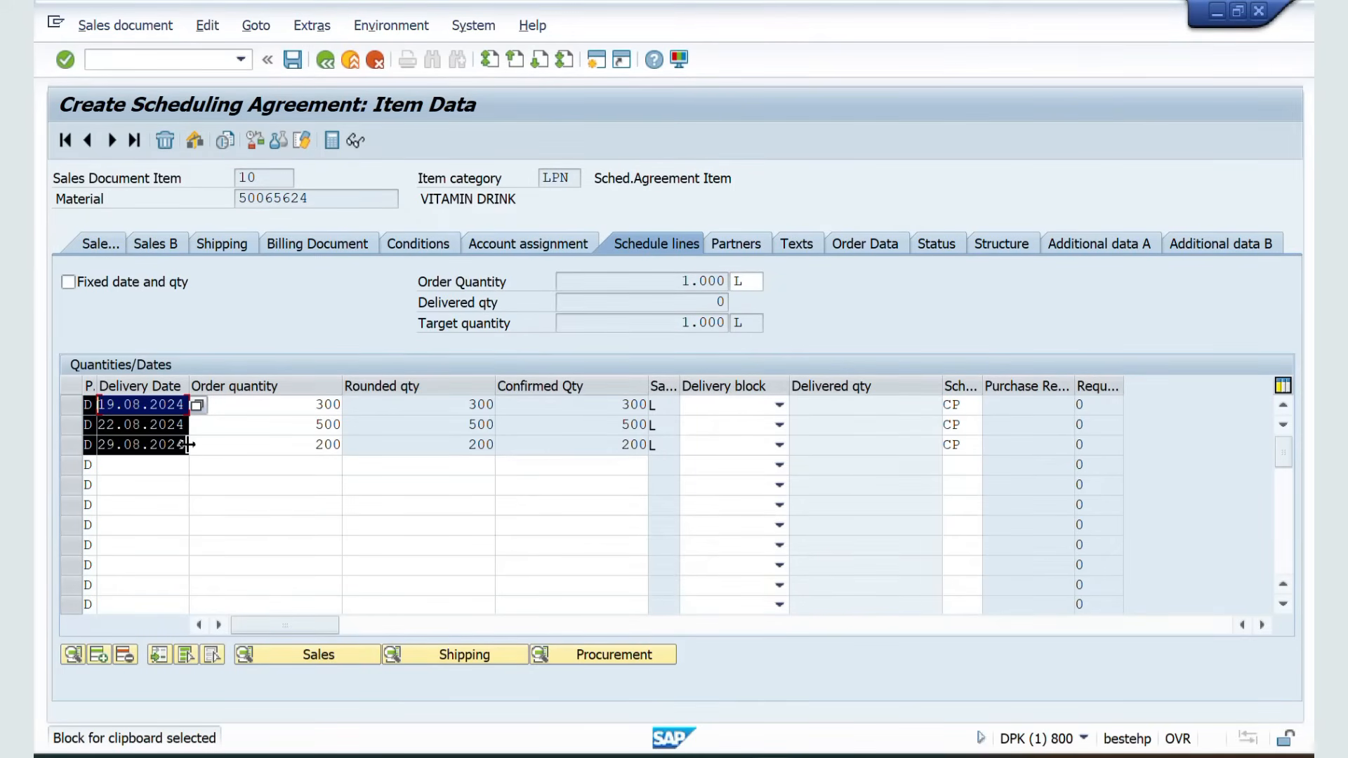
{"action": "key", "text": "ctrl+c"}
{"action": "key", "text": "alt+Tab"}
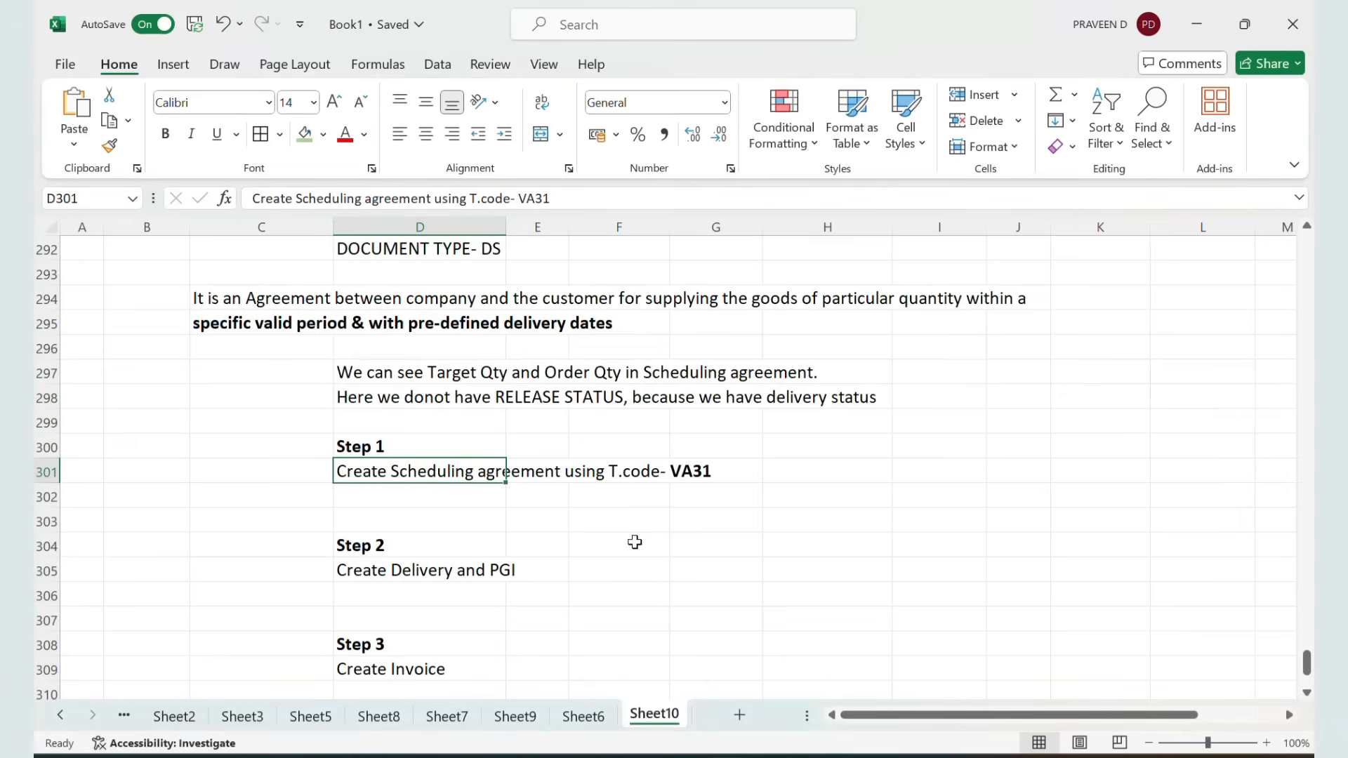
Paste the three schedule line delivery dates beside Step 1 in the notes and clear the extra pasted indicator column
{"action": "left_click", "coordinate": [851, 466]}
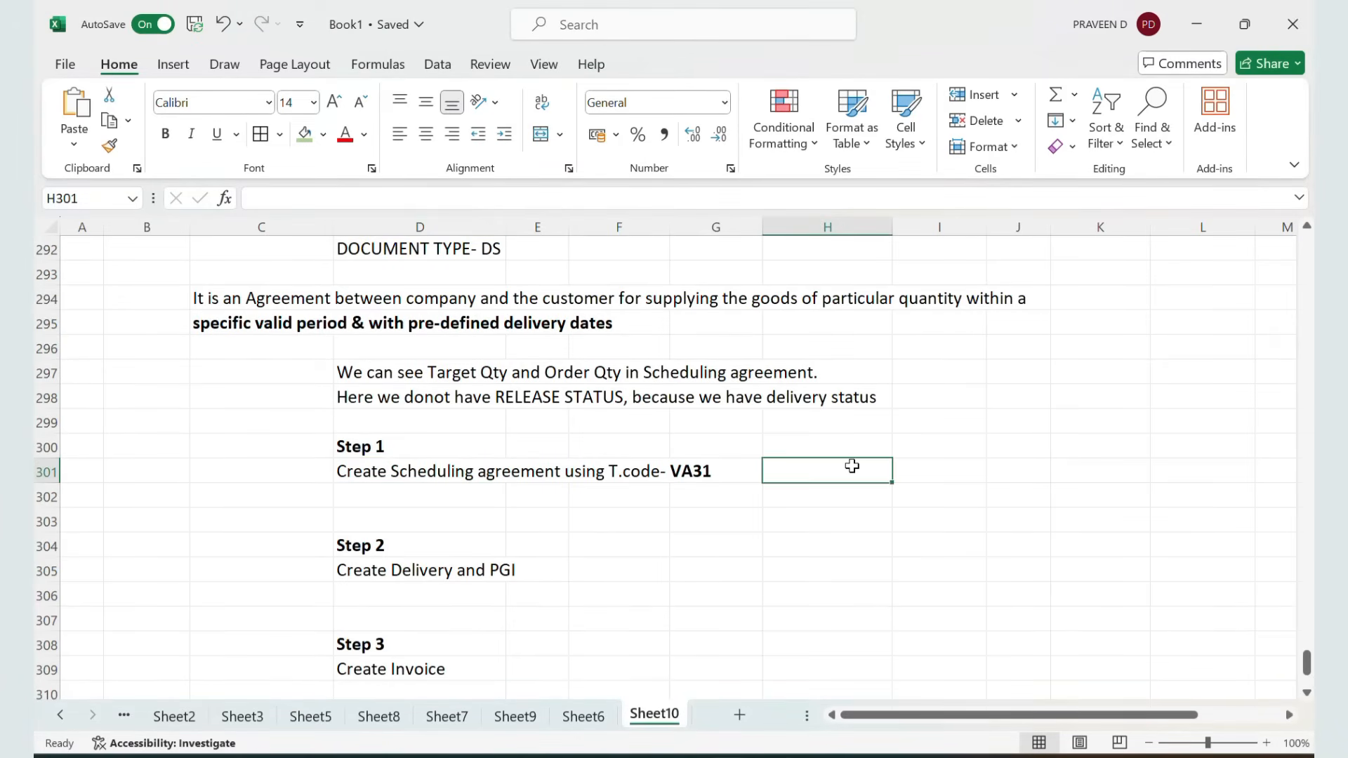
{"action": "key", "text": "ctrl+v"}
{"action": "left_click", "coordinate": [1045, 423]}
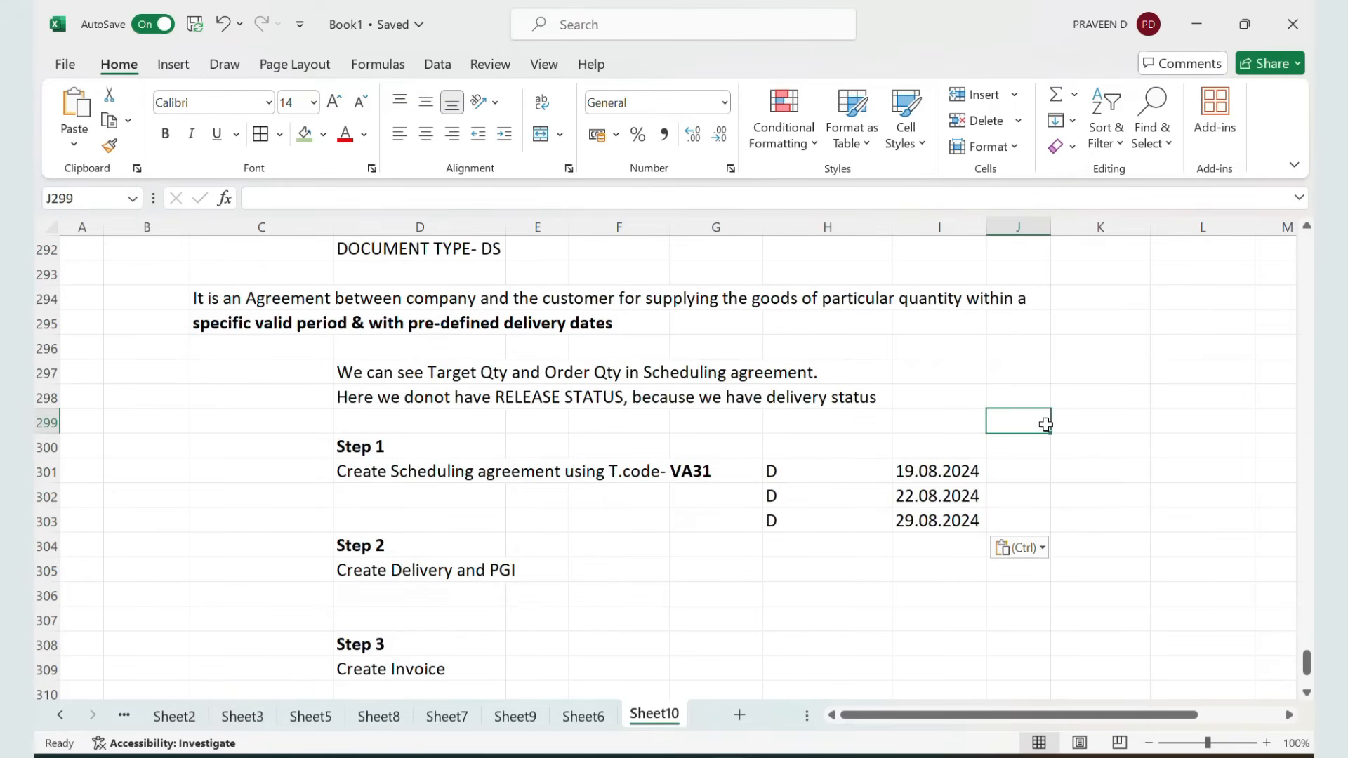
{"action": "left_click_drag", "start_coordinate": [811, 471], "coordinate": [811, 520]}
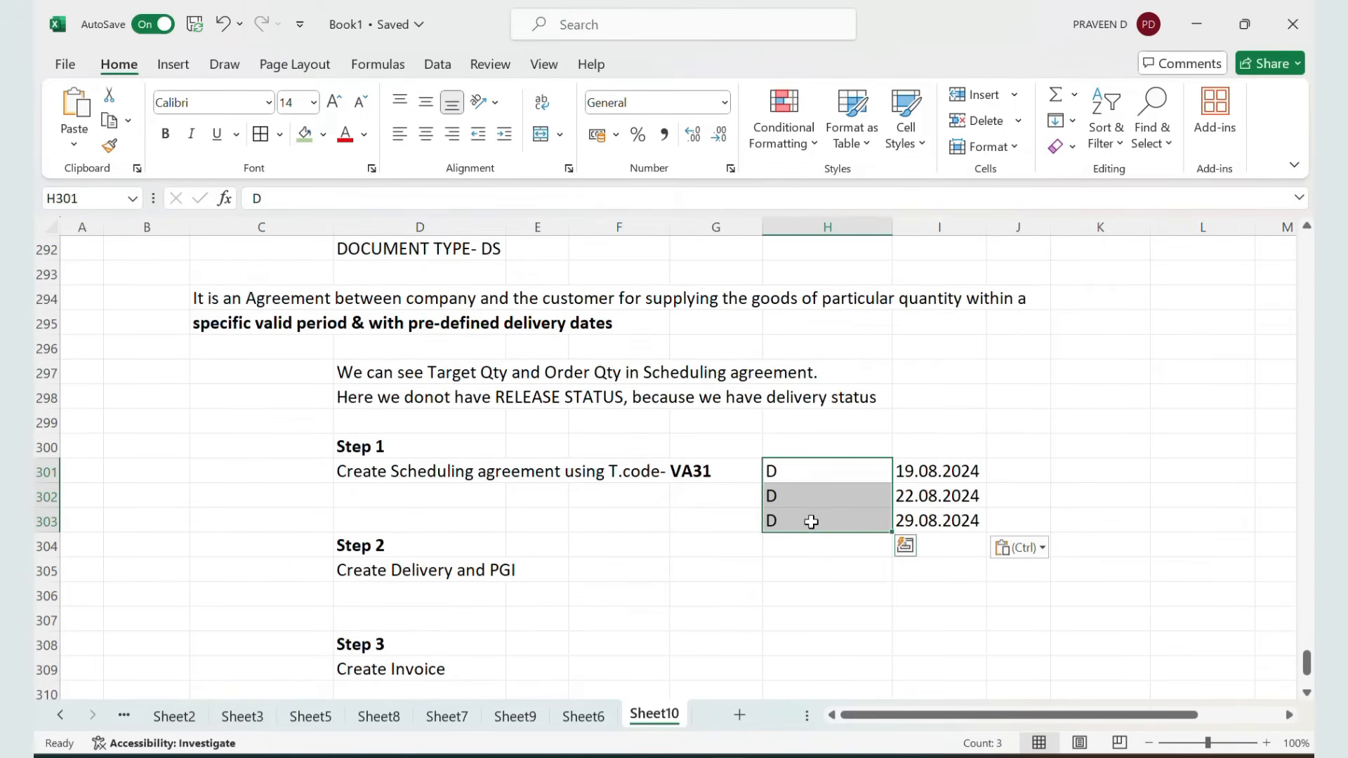
{"action": "key", "text": "Delete"}
Enter the quantities 300, 500 and 200 next to their delivery dates in the notes
{"action": "left_click", "coordinate": [1026, 469]}
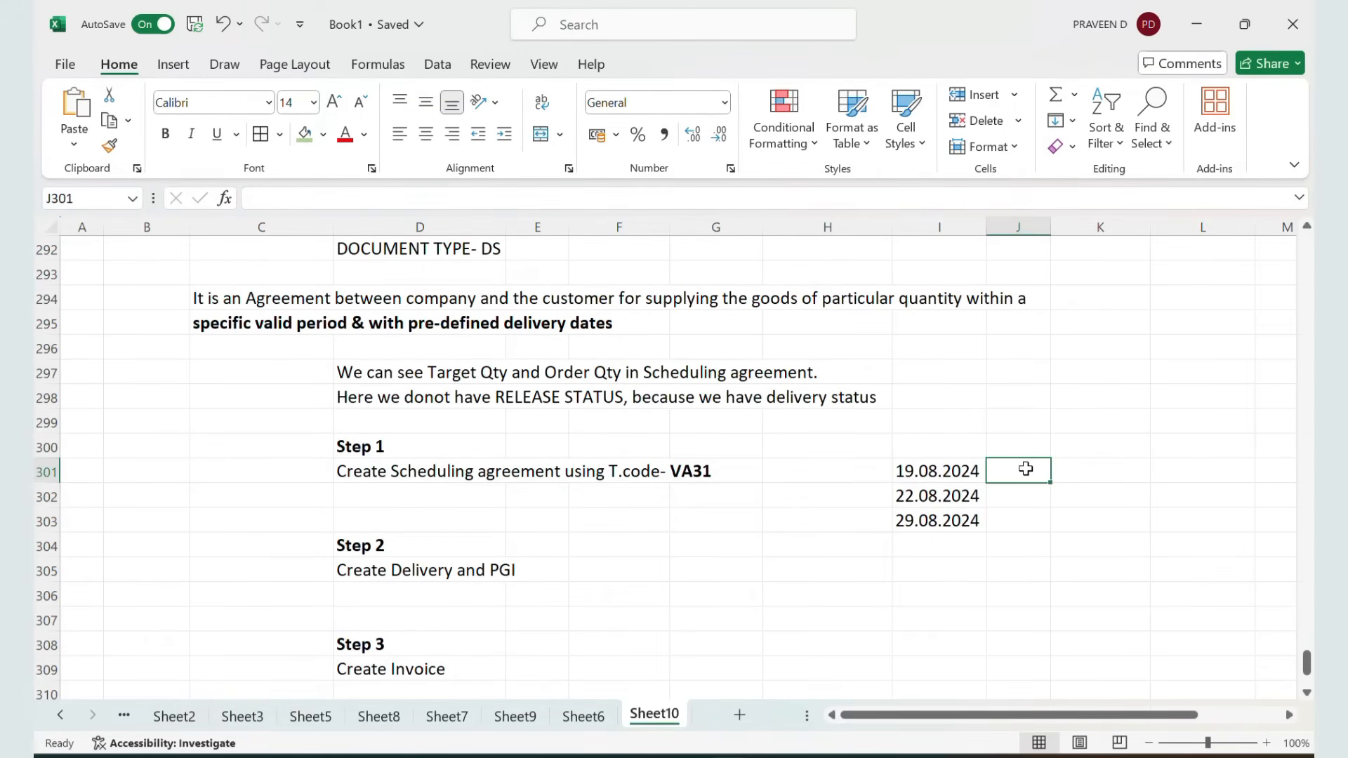
{"action": "type", "text": "300"}
{"action": "key", "text": "Return"}
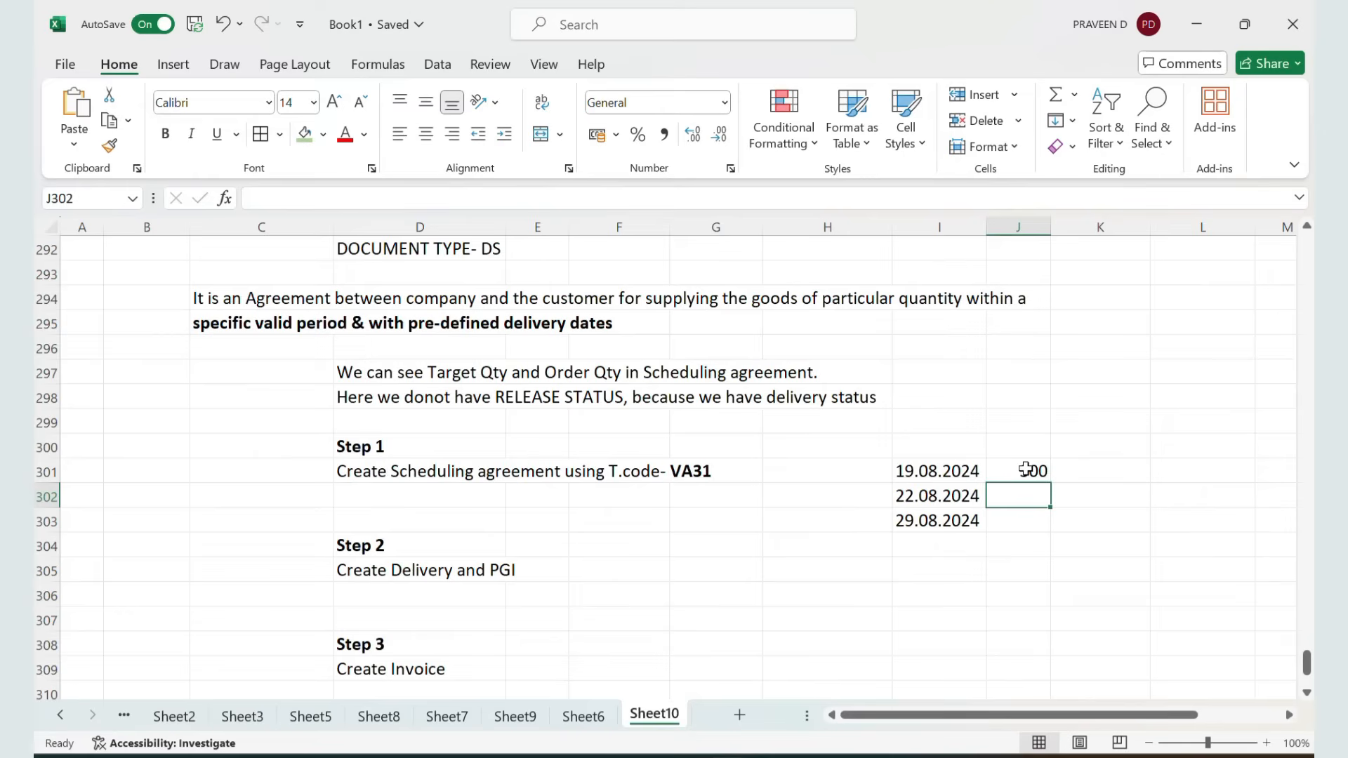
{"action": "type", "text": "500"}
{"action": "key", "text": "Return"}
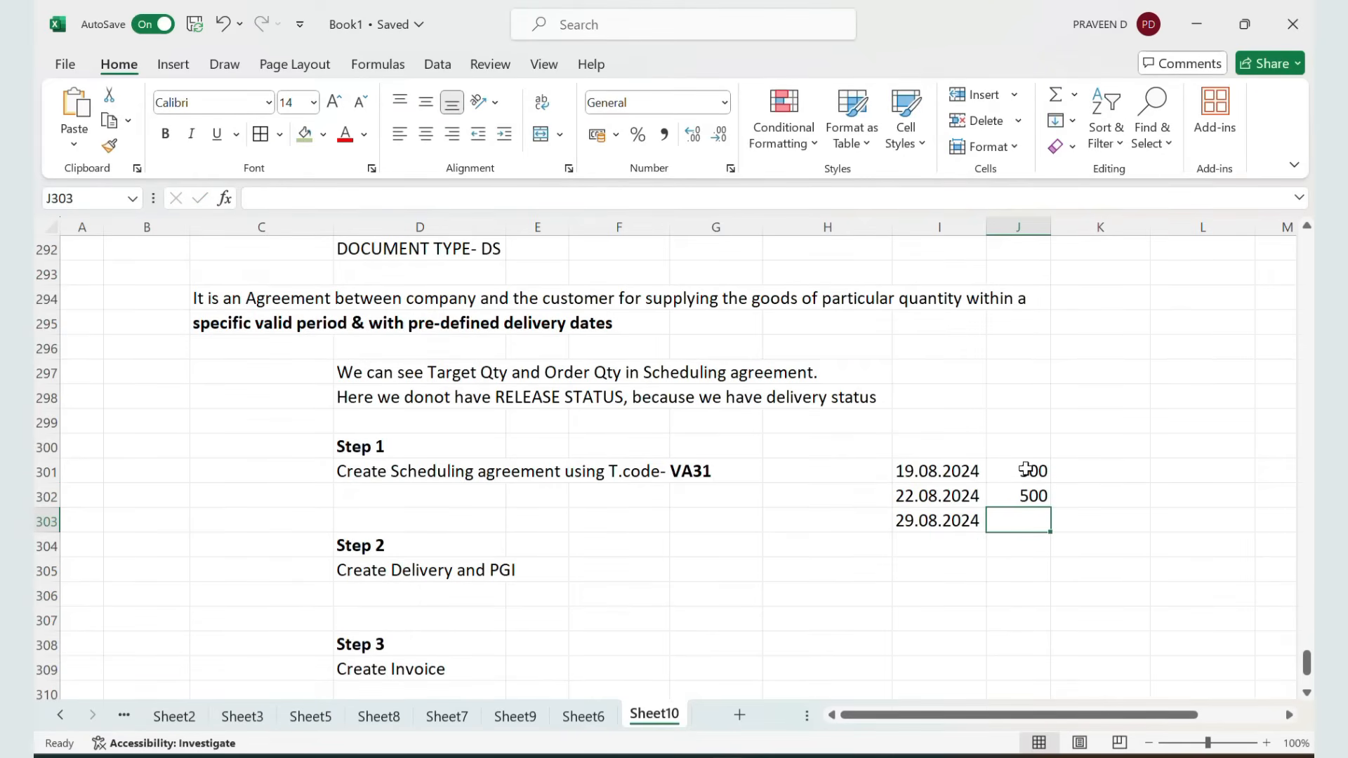
{"action": "type", "text": "200"}
{"action": "key", "text": "Return"}
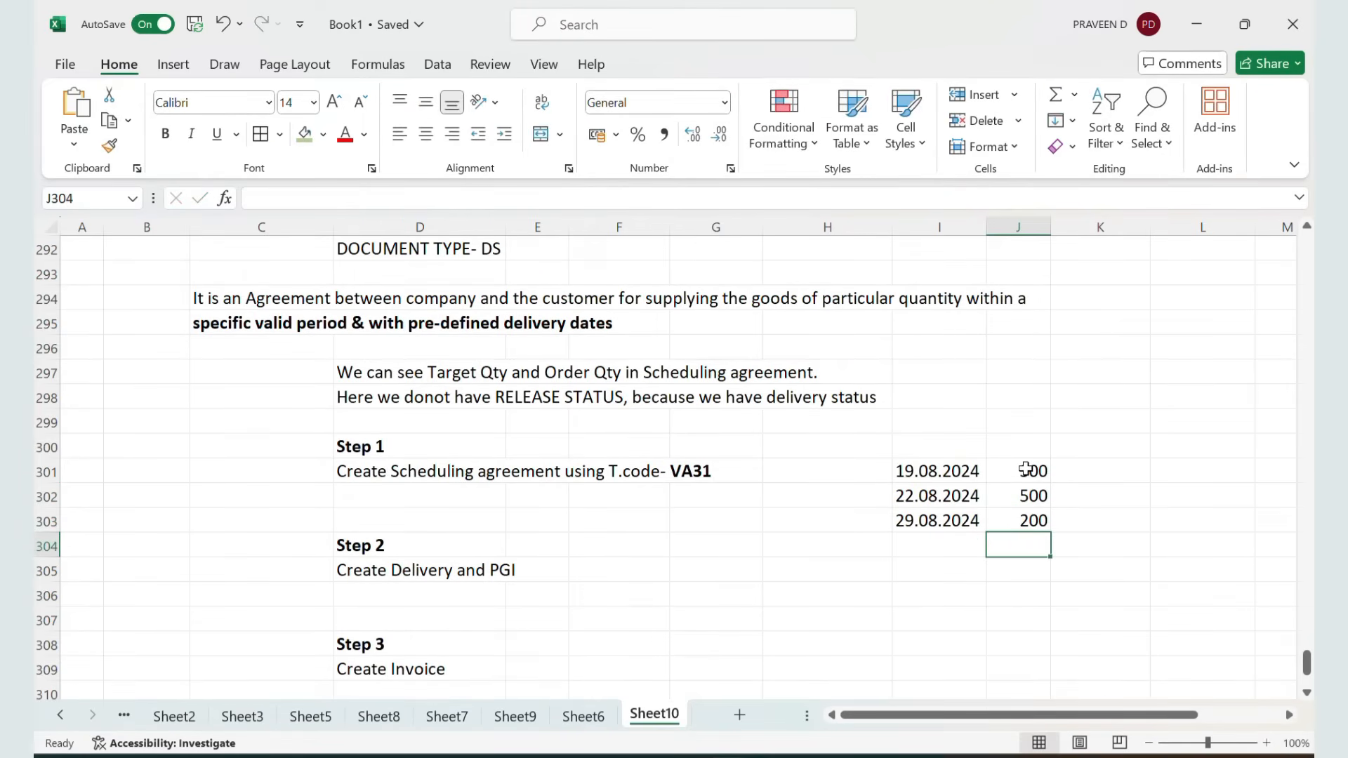
Return to the scheduling agreement overview and save the scheduling agreement
{"action": "key", "text": "alt+Tab"}
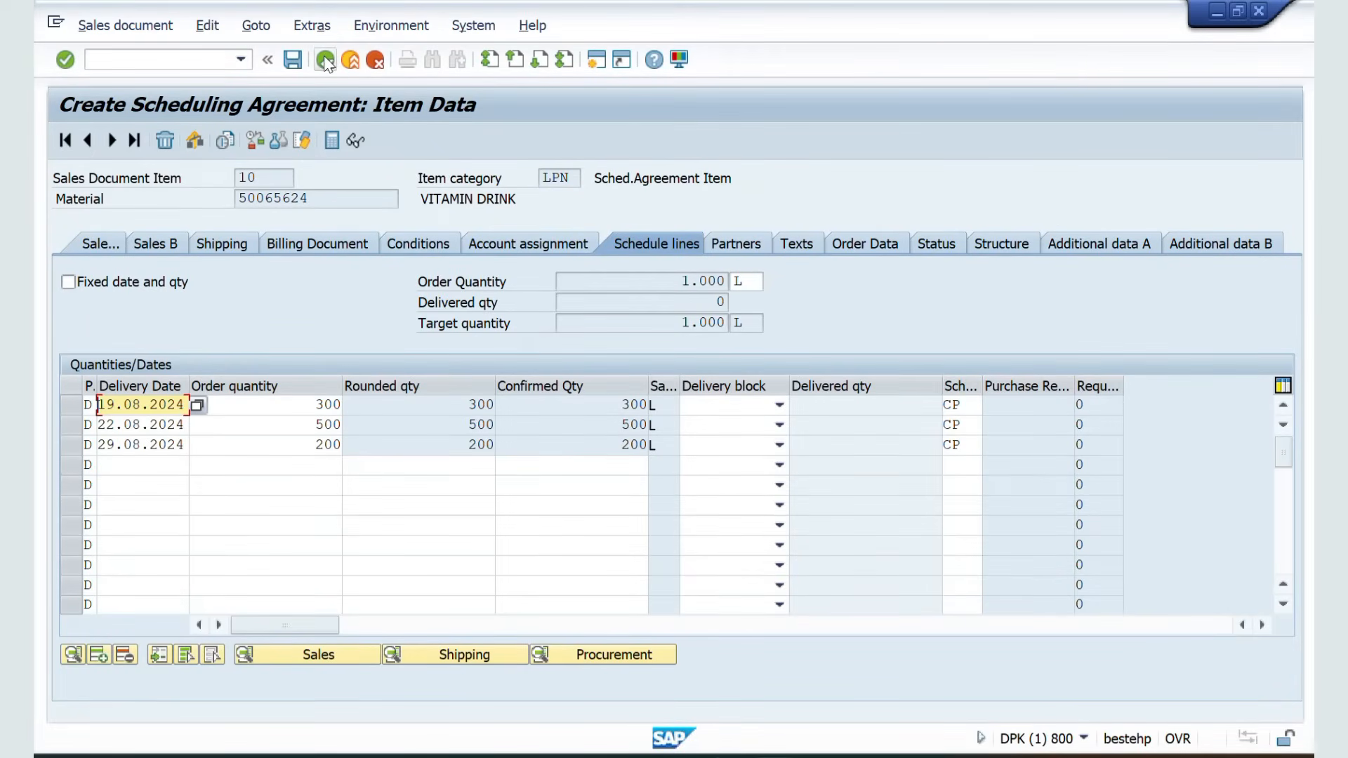
{"action": "left_click", "coordinate": [325, 60]}
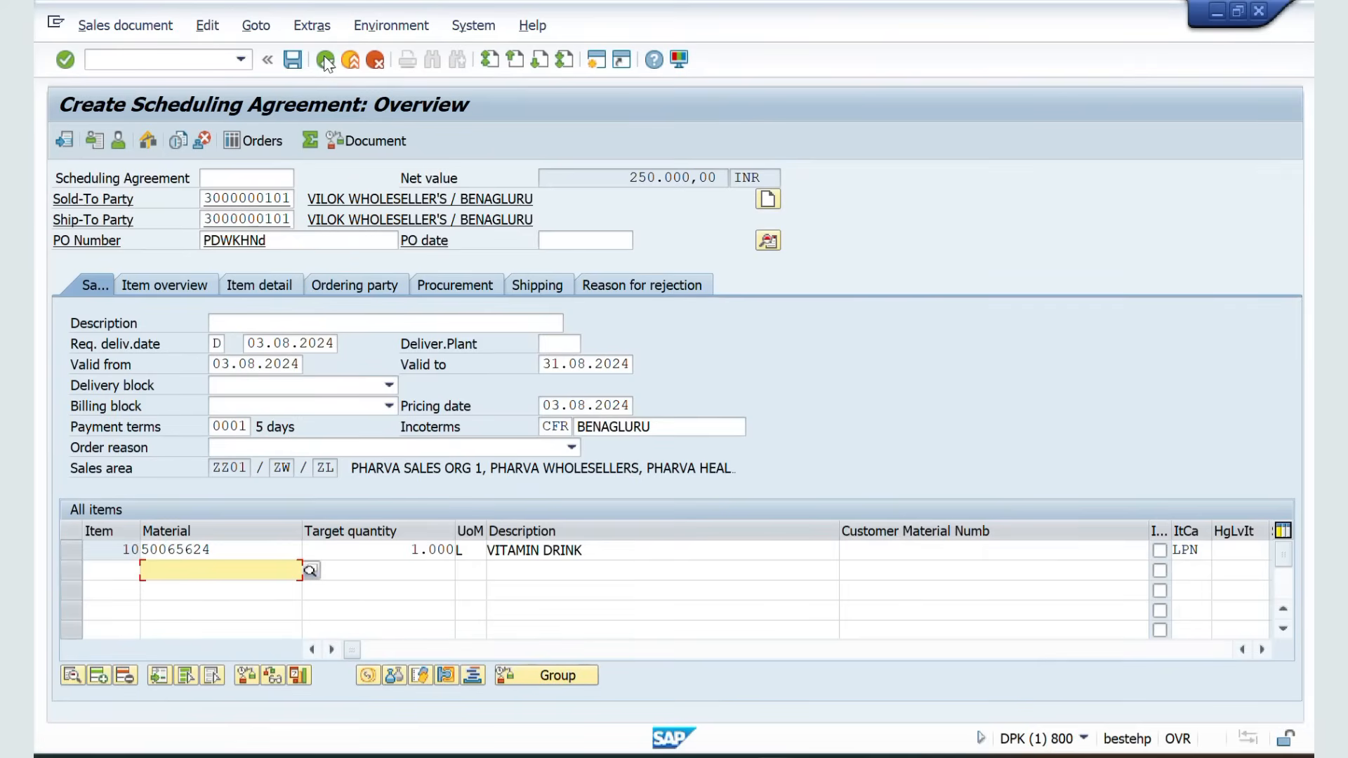
{"action": "left_click_drag", "start_coordinate": [622, 179], "coordinate": [724, 184]}
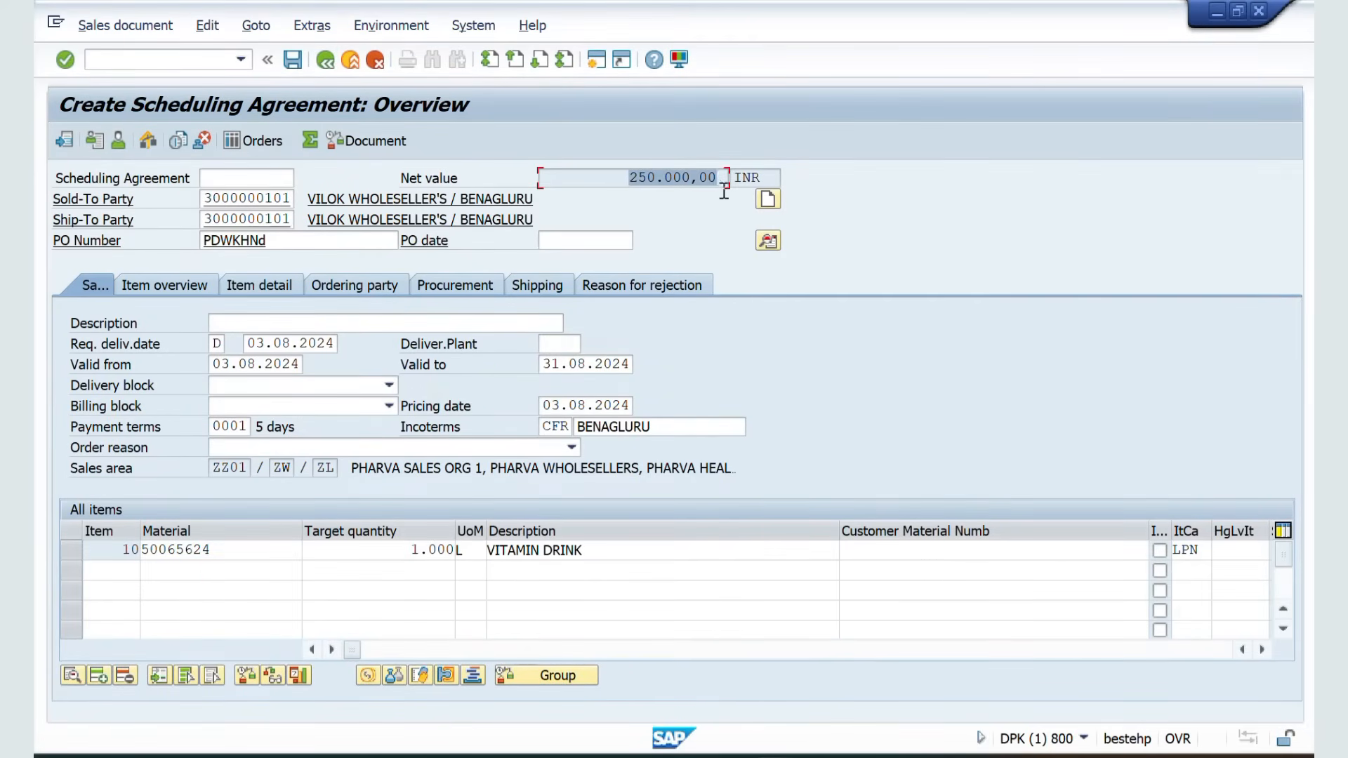
{"action": "left_click", "coordinate": [206, 27]}
{"action": "left_click", "coordinate": [220, 293]}
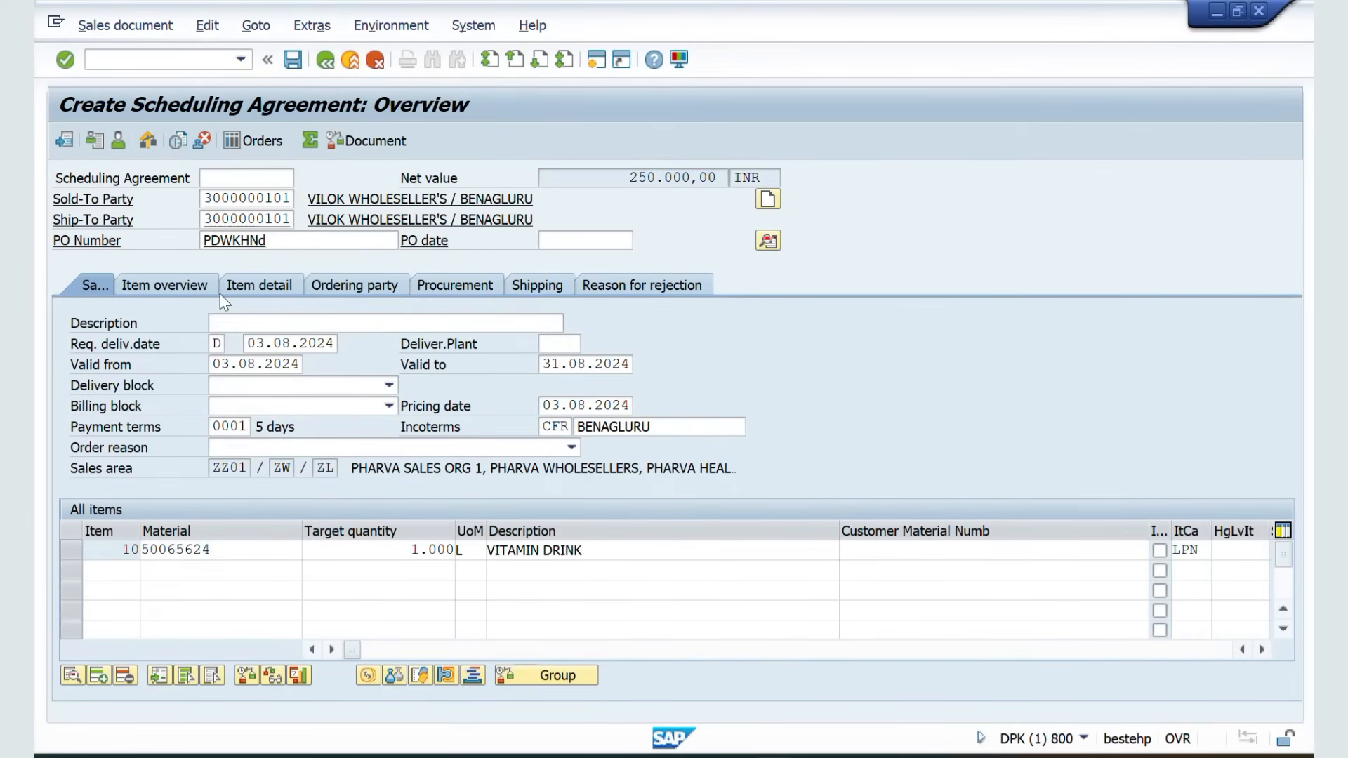
{"action": "left_click", "coordinate": [292, 61]}
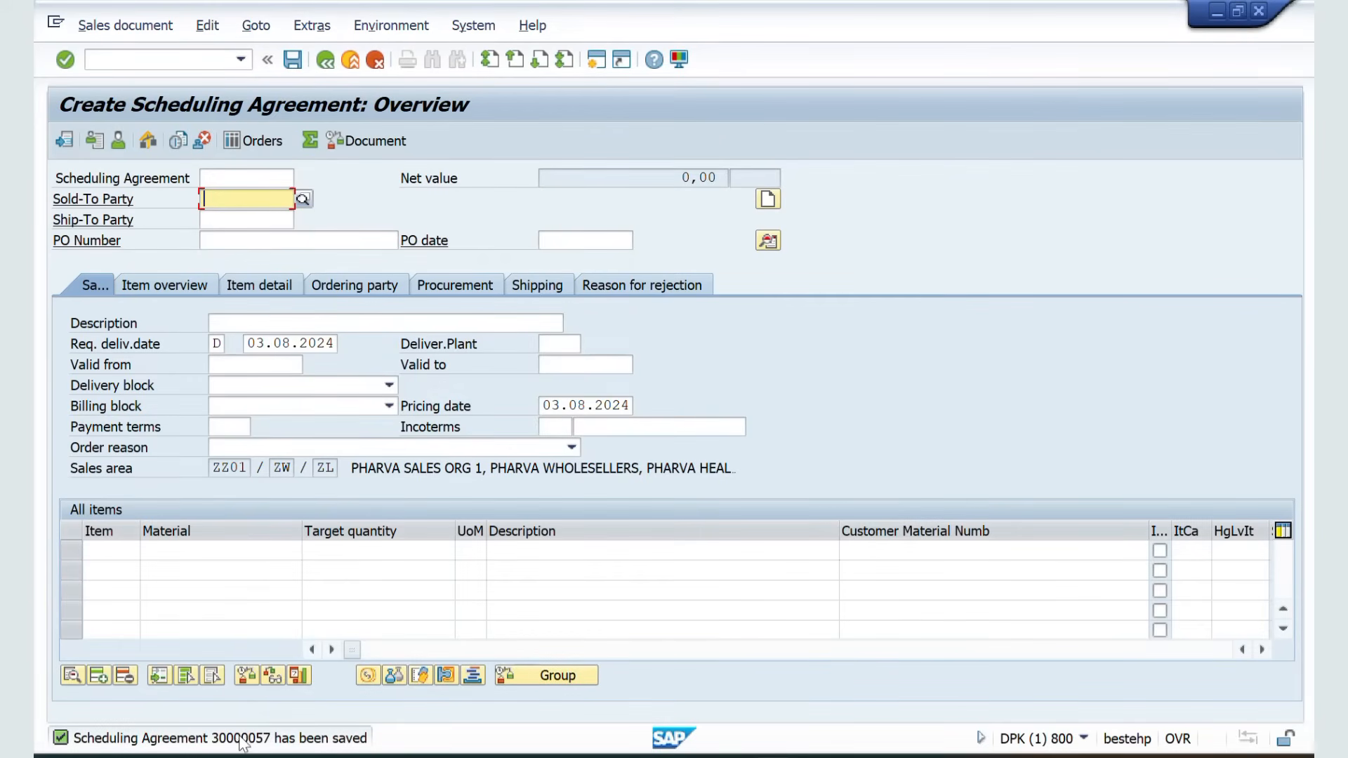
Copy the saved scheduling agreement number and paste it beside Step 1 in the notes
{"action": "double_click", "coordinate": [242, 739]}
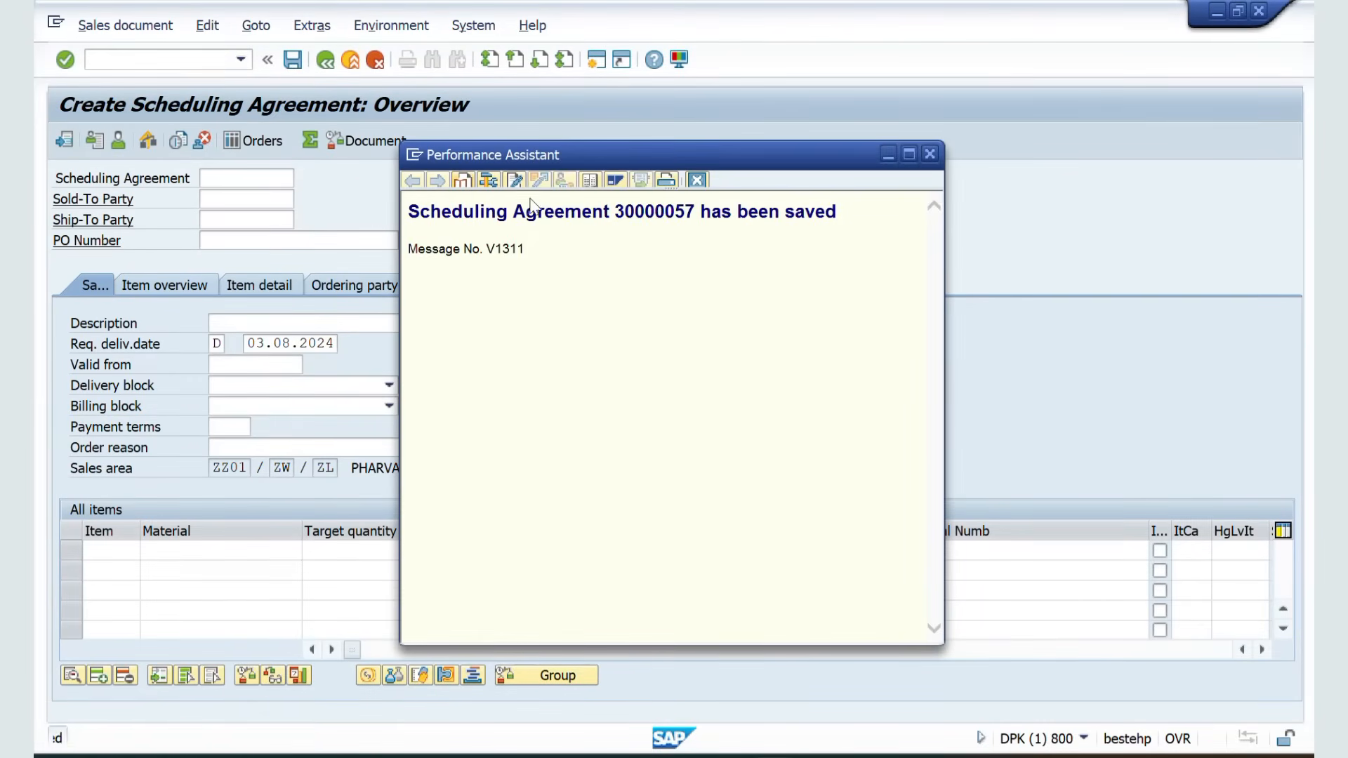
{"action": "double_click", "coordinate": [641, 212]}
{"action": "key", "text": "ctrl+c"}
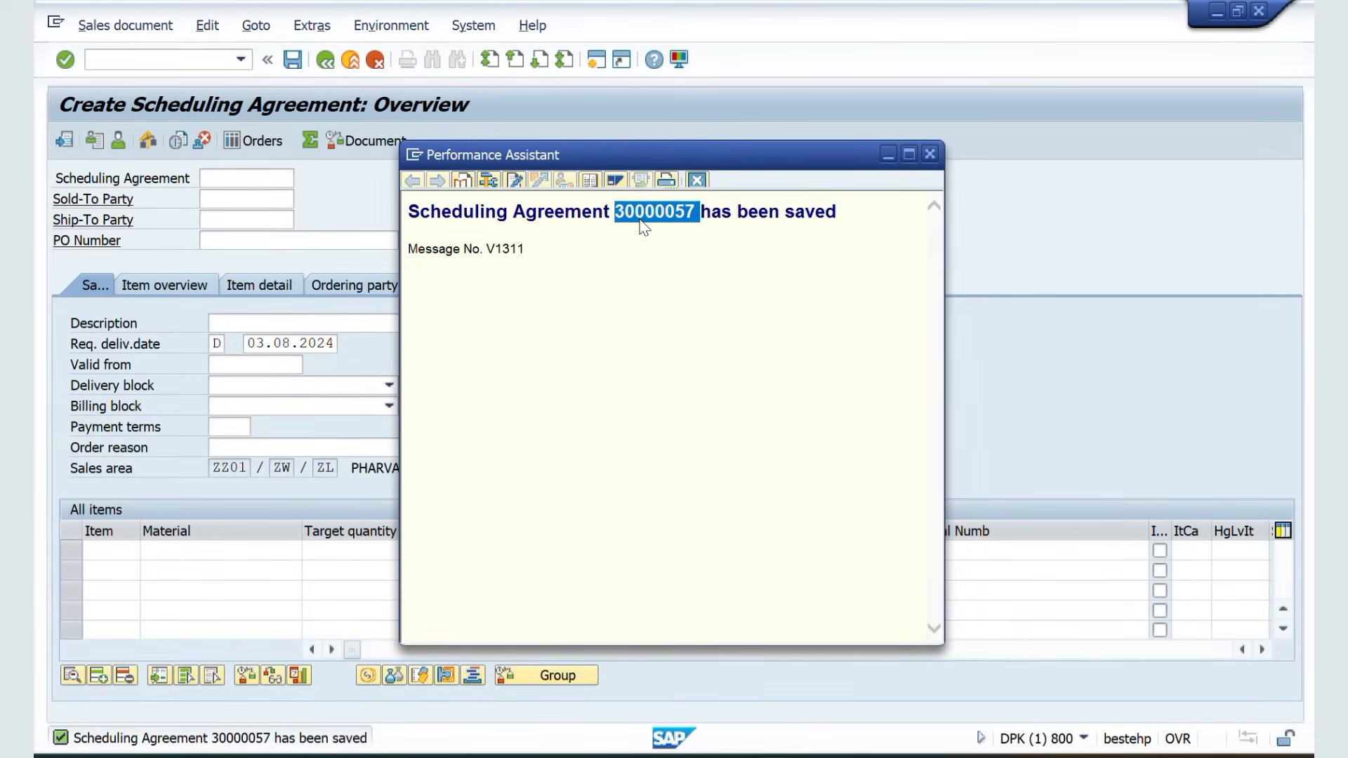
{"action": "key", "text": "alt+Tab"}
{"action": "key", "text": "alt+Tab"}
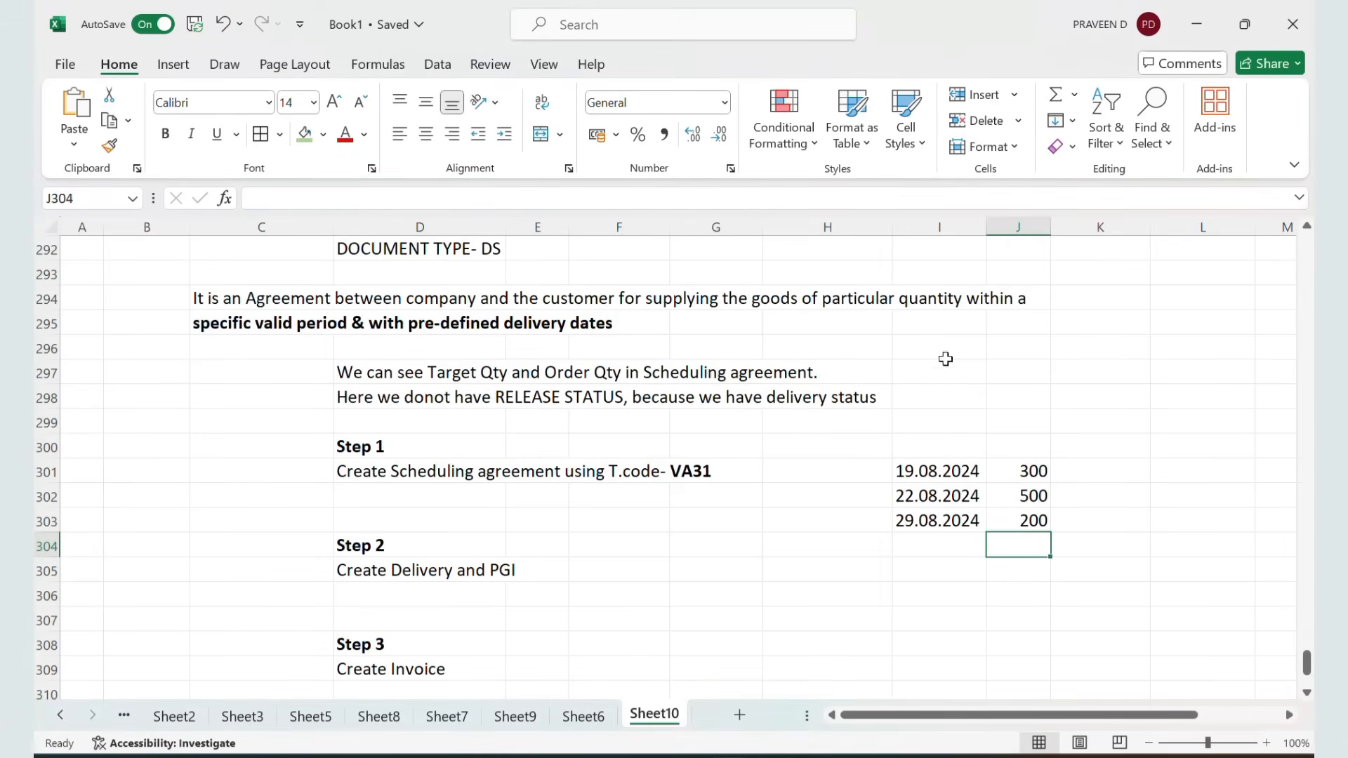
{"action": "left_click", "coordinate": [783, 443]}
{"action": "key", "text": "ctrl+v"}
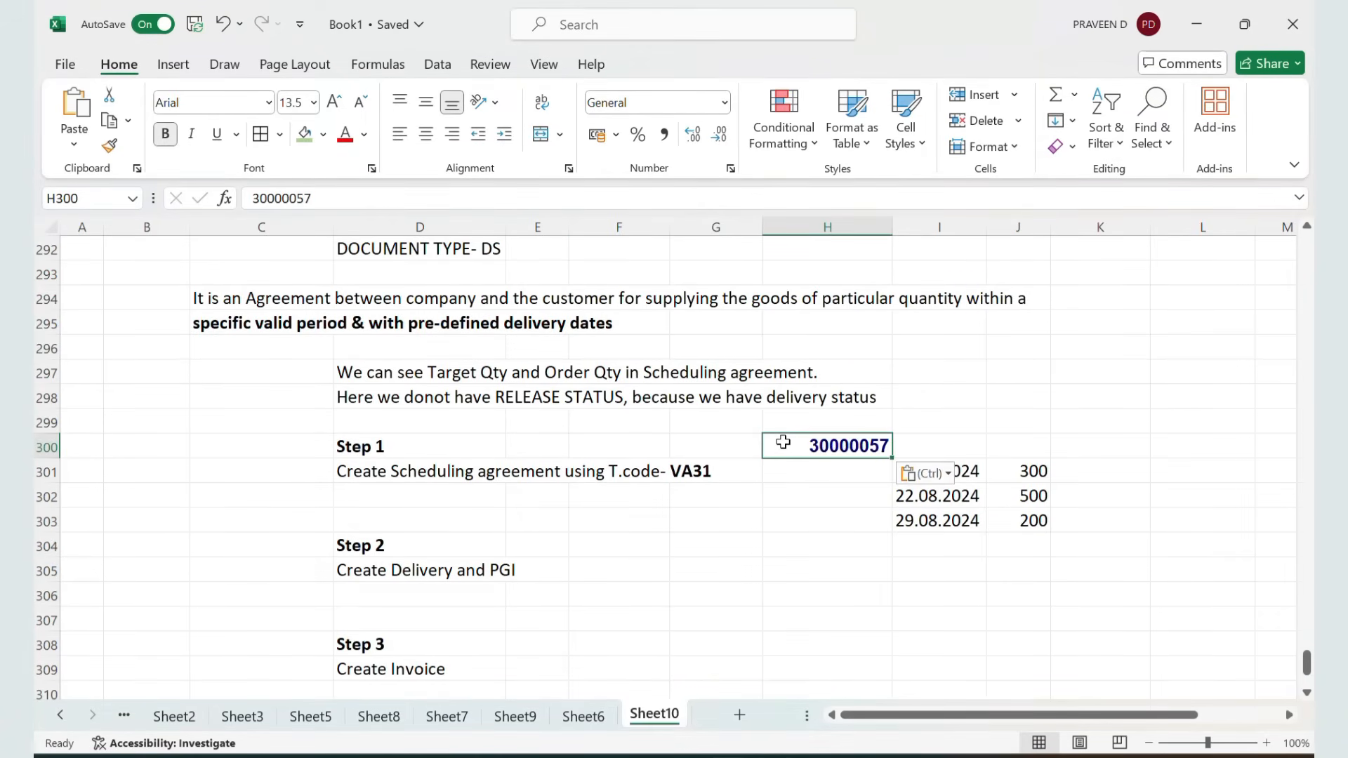
Start transaction VL01N to create an outbound delivery with reference to the scheduling agreement
{"action": "left_click", "coordinate": [405, 562]}
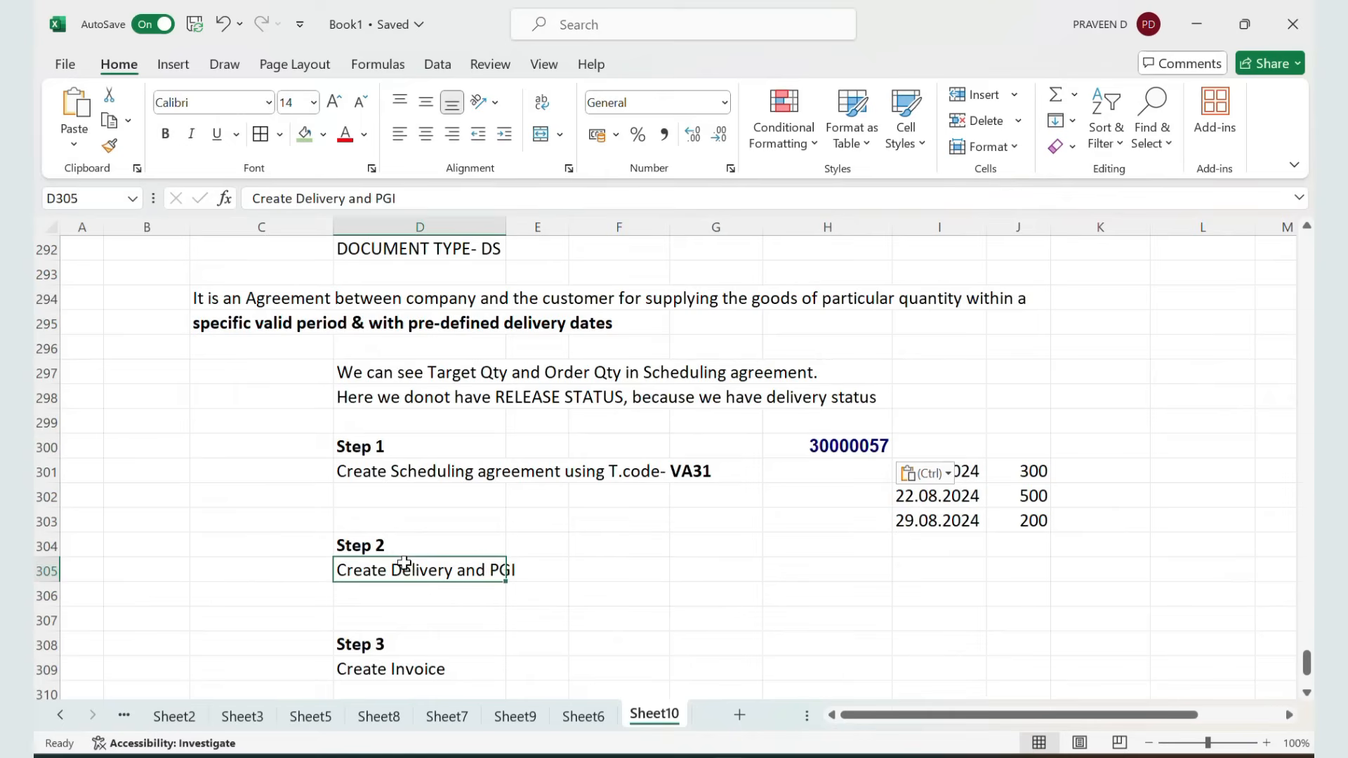
{"action": "key", "text": "alt+Tab"}
{"action": "key", "text": "alt+Tab"}
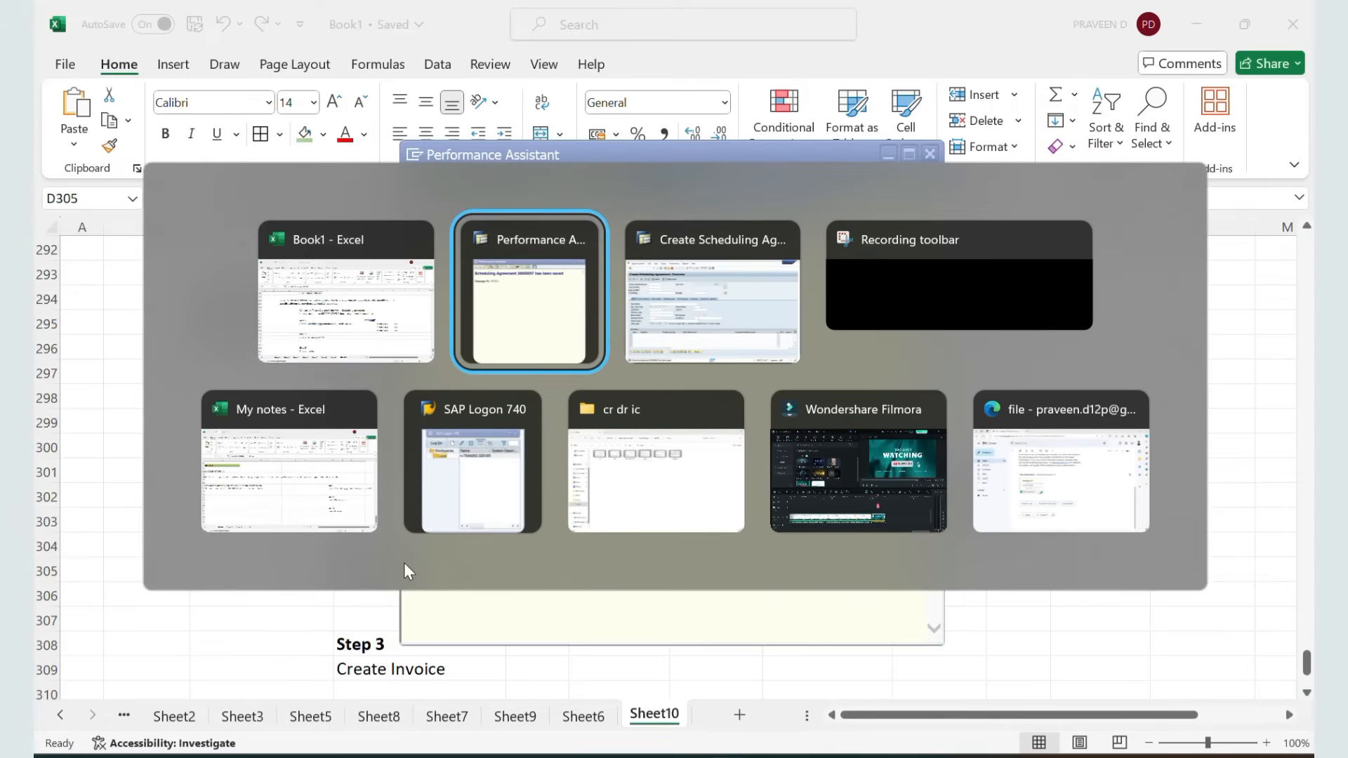
{"action": "key", "text": "alt+Tab"}
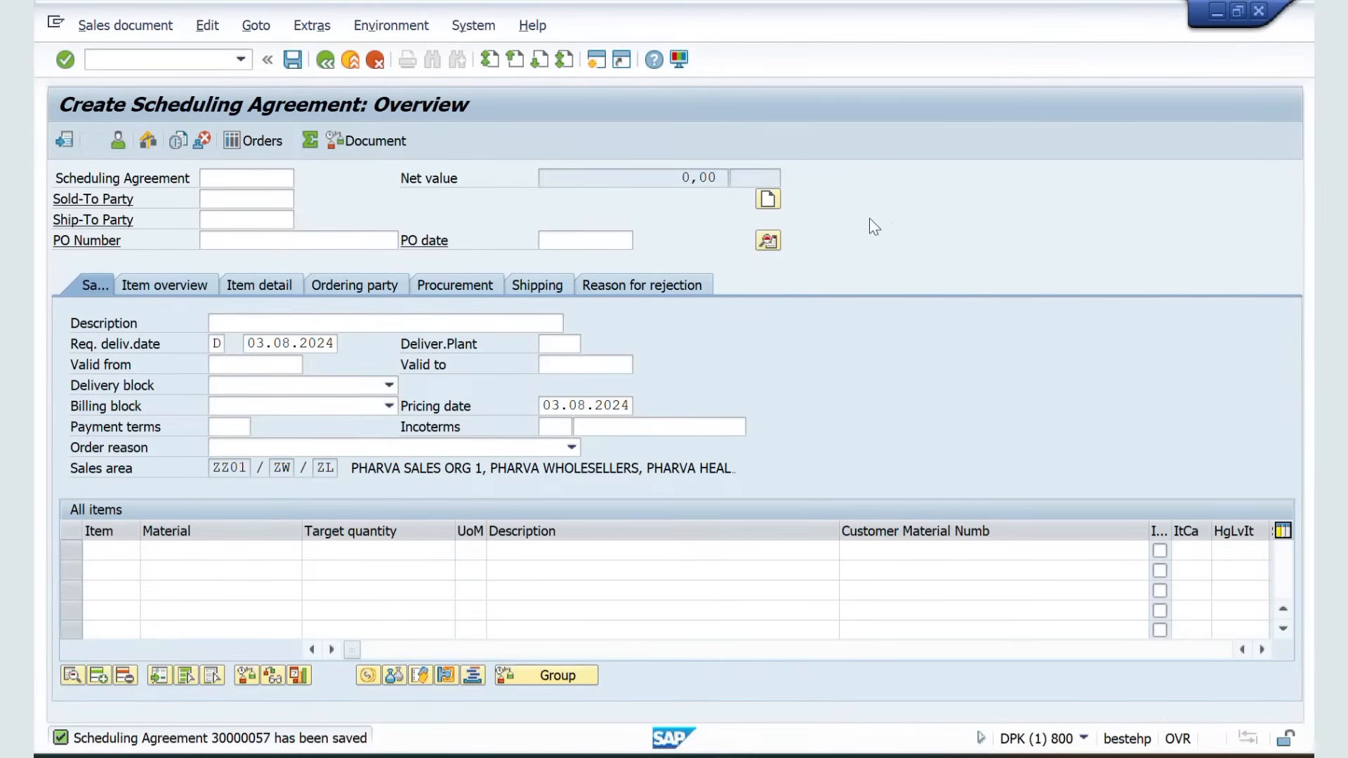
{"action": "left_click", "coordinate": [196, 60]}
{"action": "type", "text": "/NVL01N"}
{"action": "key", "text": "Return"}
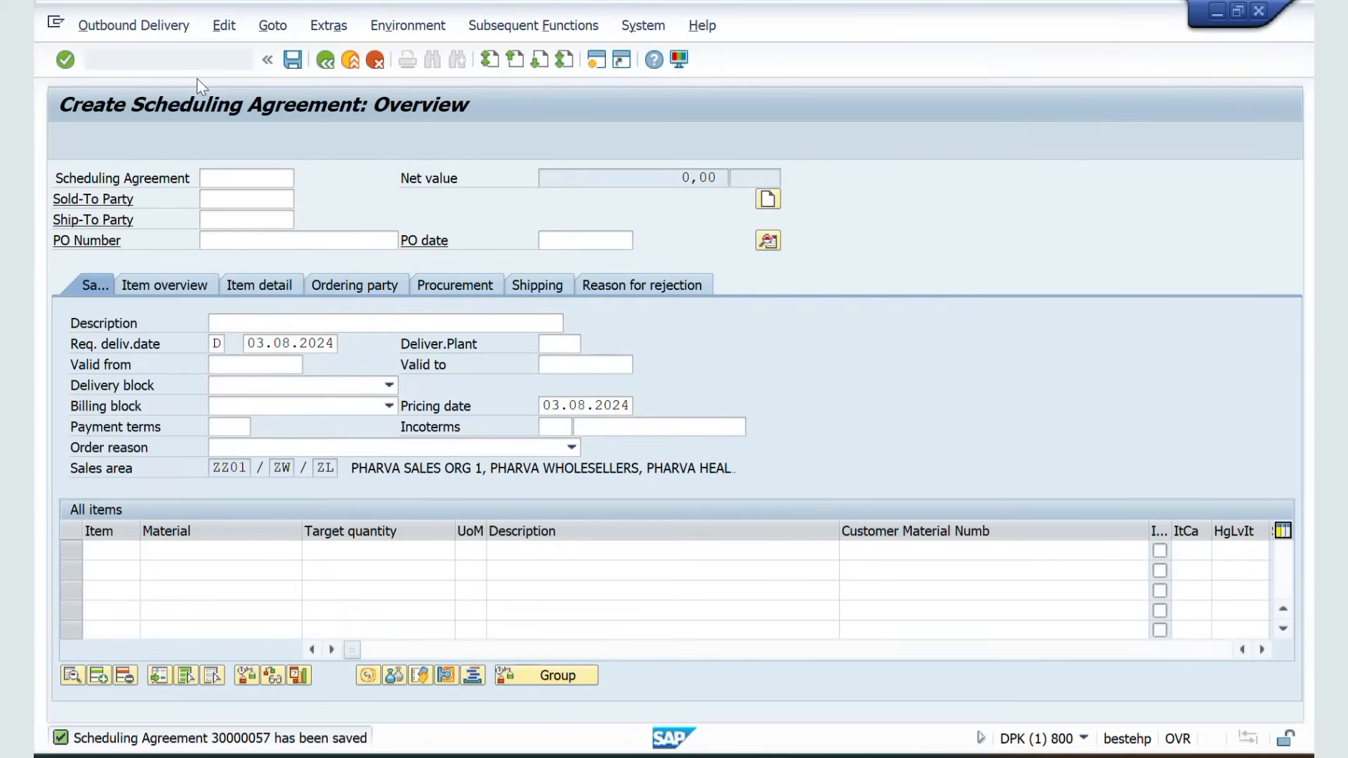
{"action": "left_click", "coordinate": [338, 302]}
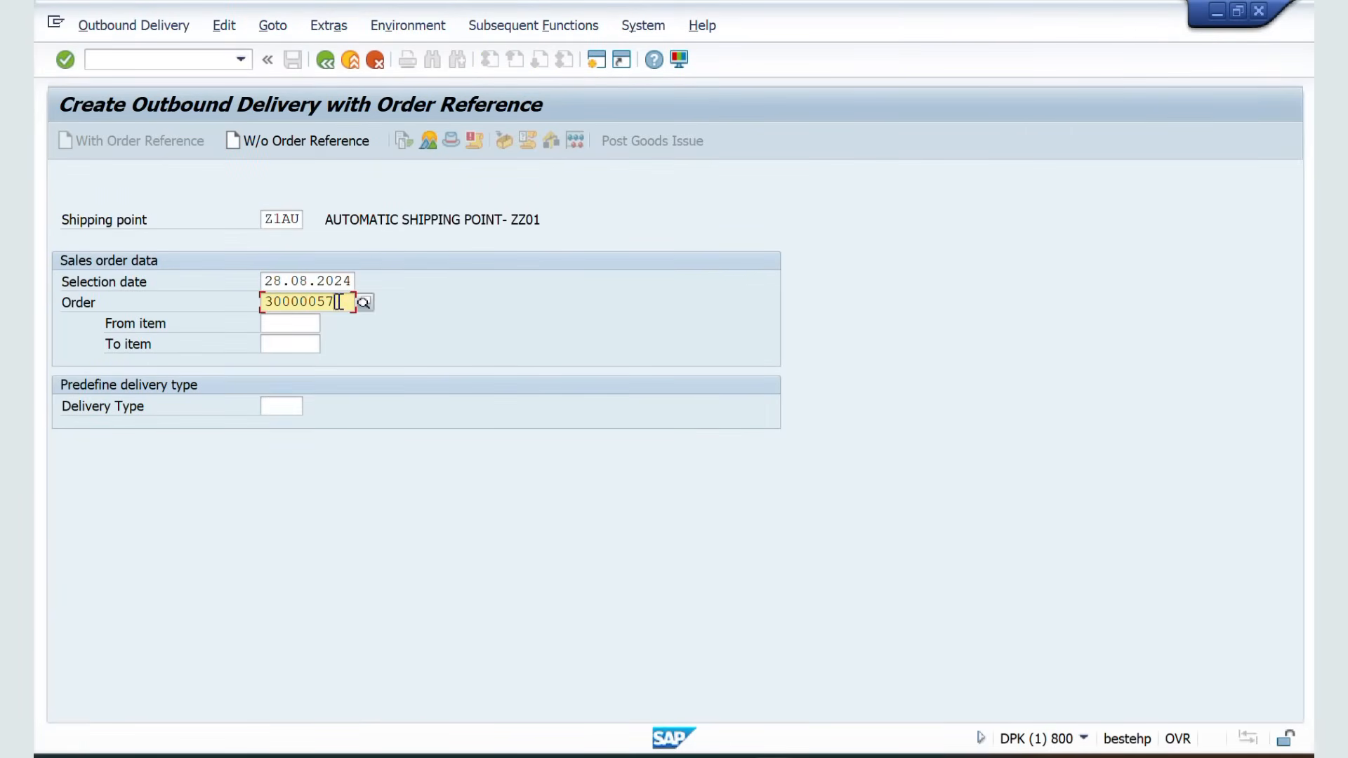
{"action": "left_click_drag", "start_coordinate": [337, 302], "coordinate": [256, 304]}
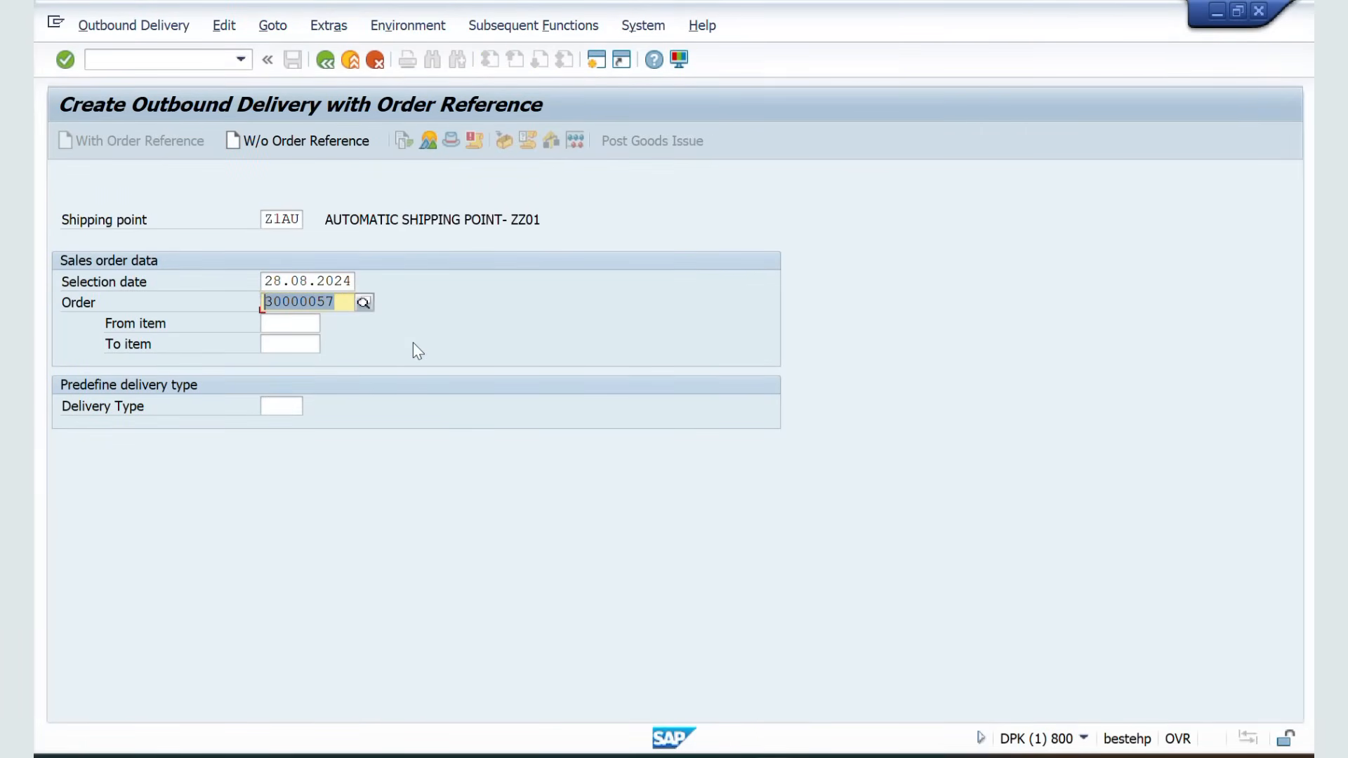
Copy the first delivery date from the notes, set it as the selection date 19.08.2024, and proceed to the delivery
{"action": "key", "text": "alt+Tab"}
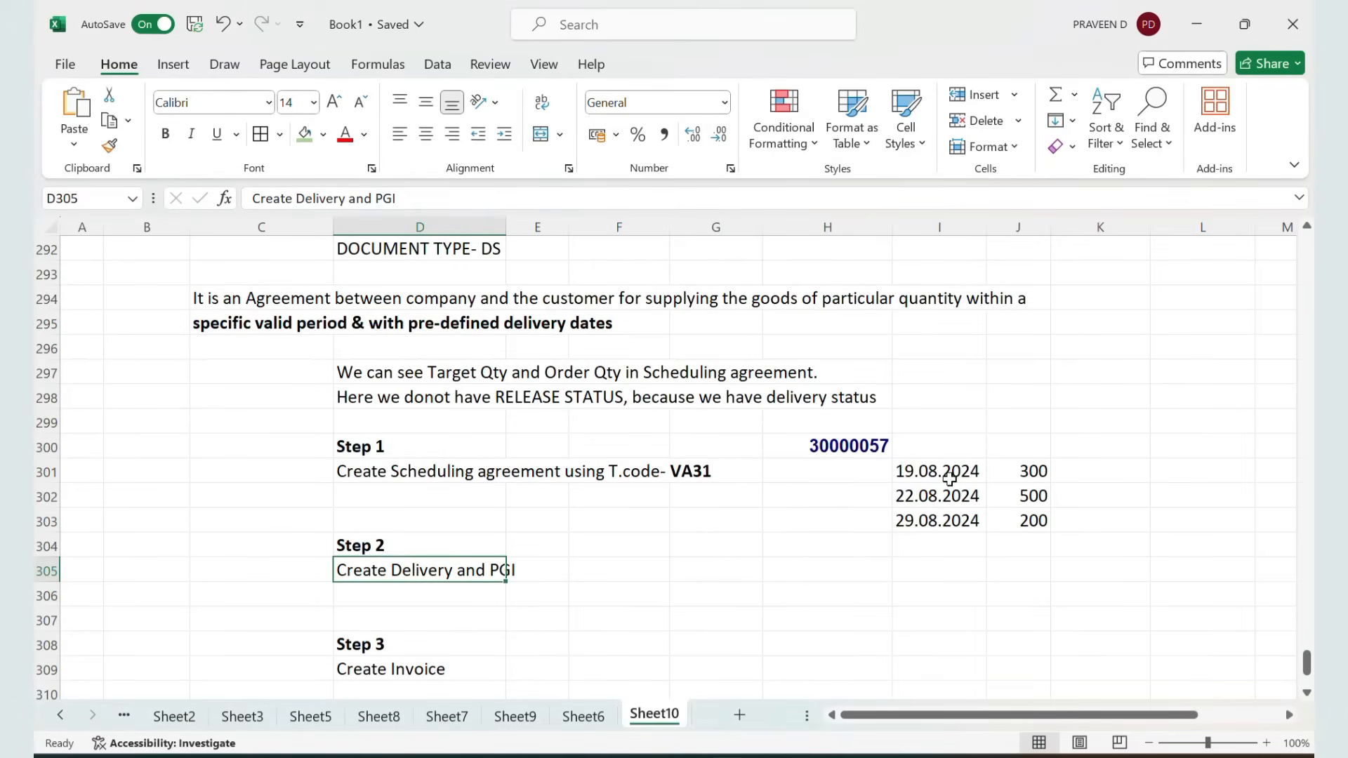
{"action": "left_click", "coordinate": [945, 481]}
{"action": "key", "text": "ctrl+c"}
{"action": "key", "text": "alt+Tab"}
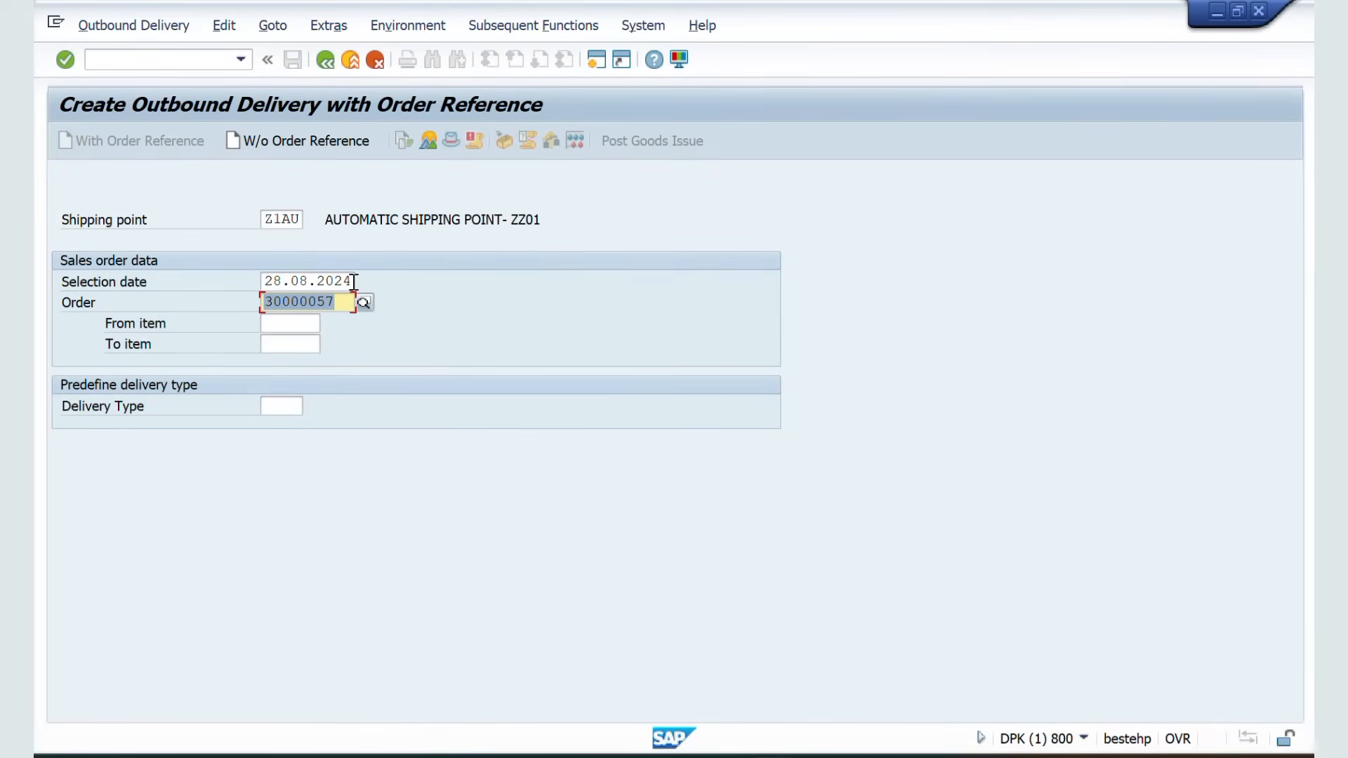
{"action": "left_click_drag", "start_coordinate": [355, 280], "coordinate": [244, 284]}
{"action": "key", "text": "Delete"}
{"action": "key", "text": "ctrl+v"}
{"action": "key", "text": "Return"}
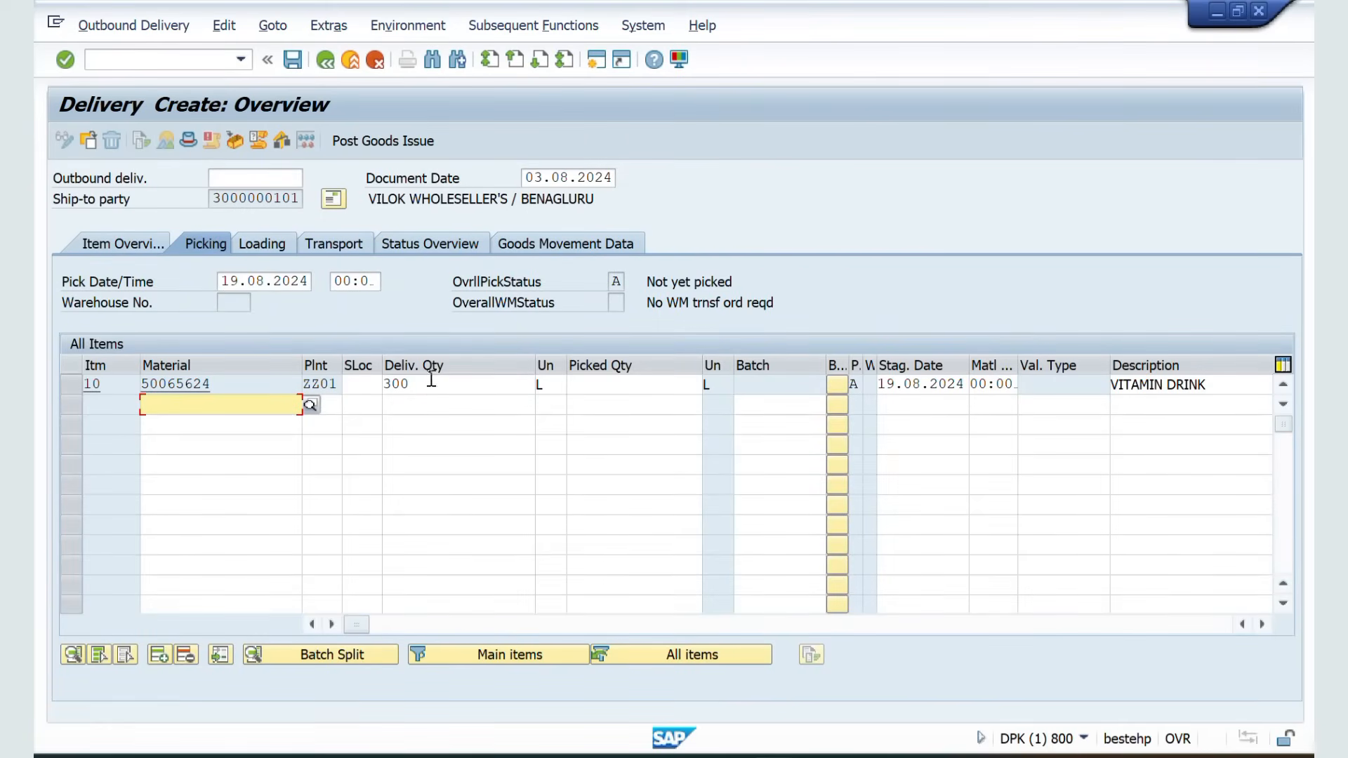
Check the delivery quantity against the notes and set the item's storage location to ZZ1F
{"action": "left_click", "coordinate": [431, 388]}
{"action": "key", "text": "alt+Tab"}
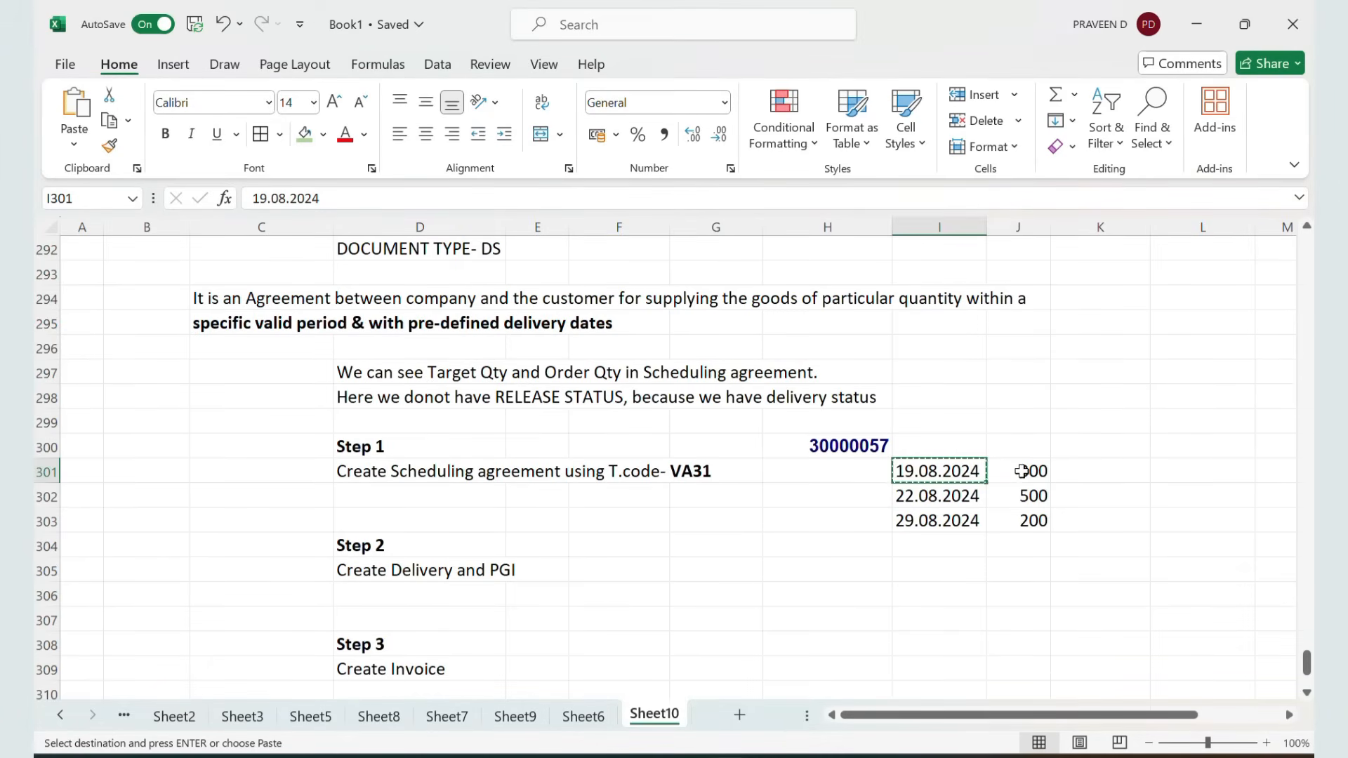
{"action": "left_click", "coordinate": [1022, 471]}
{"action": "key", "text": "alt+Tab"}
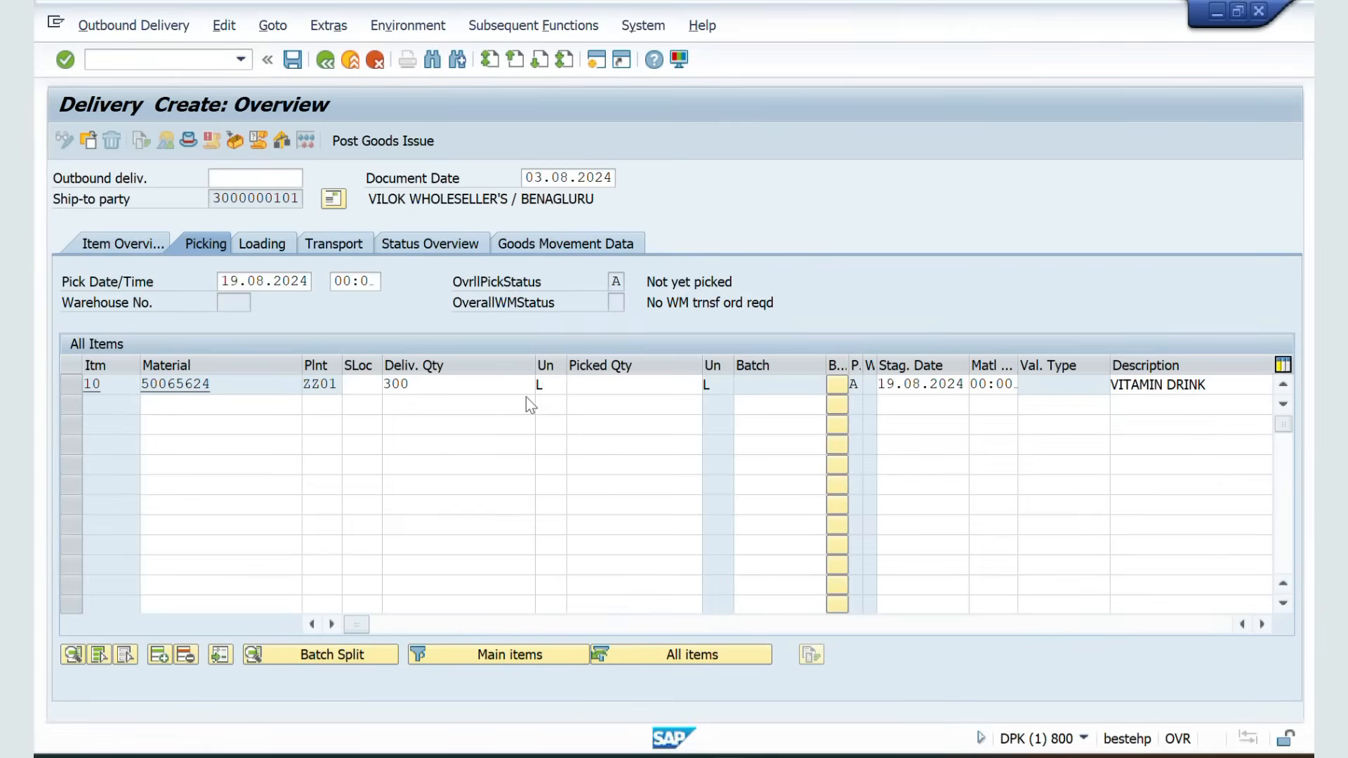
{"action": "left_click", "coordinate": [363, 384]}
{"action": "key", "text": "Down"}
{"action": "key", "text": "Return"}
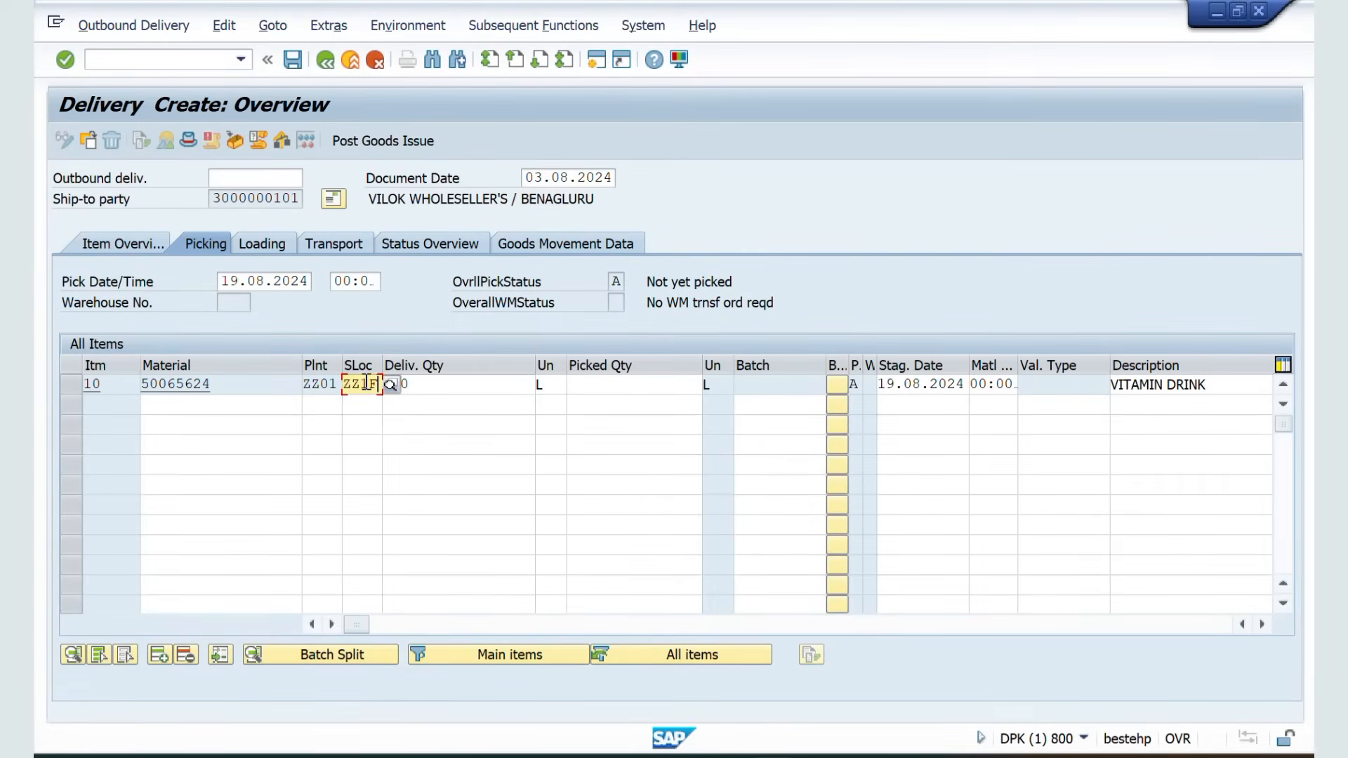
Enter a picked quantity of 300 and post goods issue for the delivery
{"action": "key", "text": "Tab"}
{"action": "key", "text": "Tab"}
{"action": "key", "text": "Tab"}
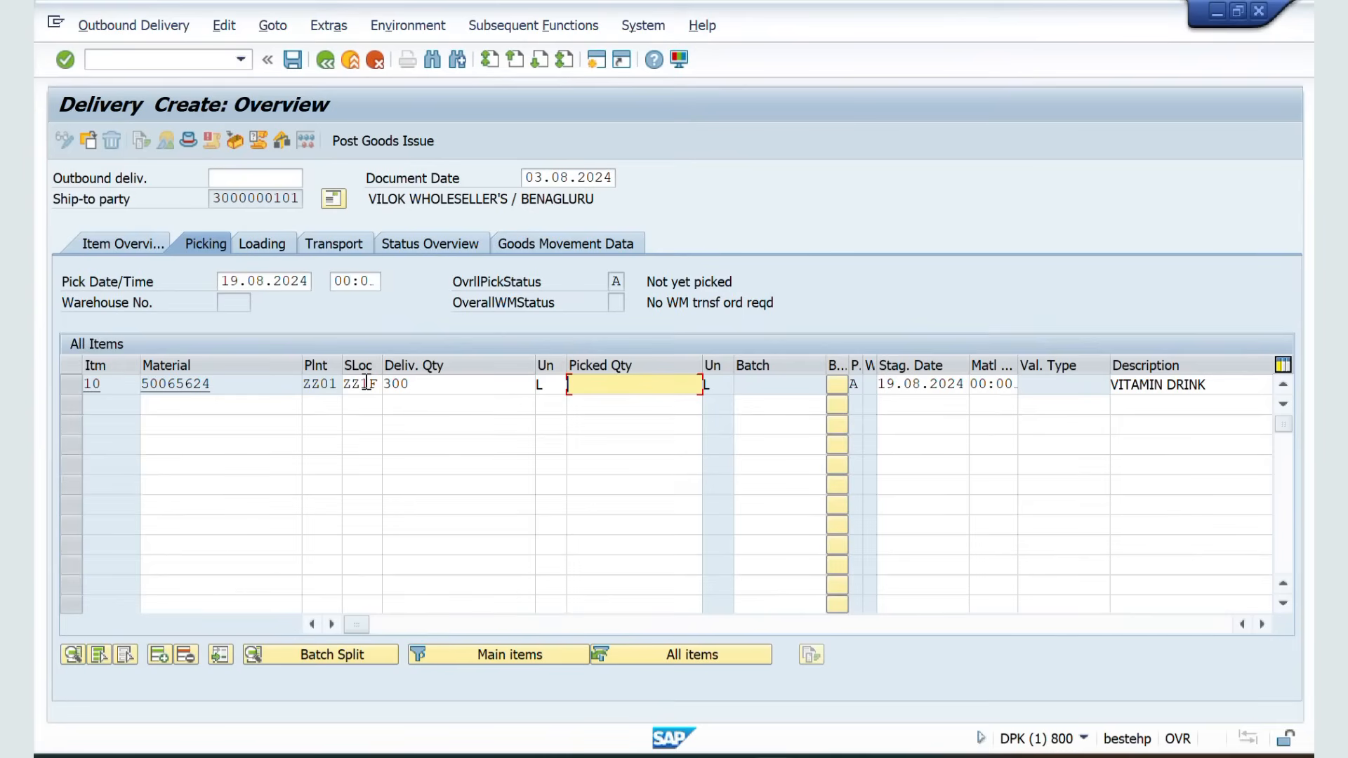
{"action": "type", "text": "300"}
{"action": "key", "text": "Return"}
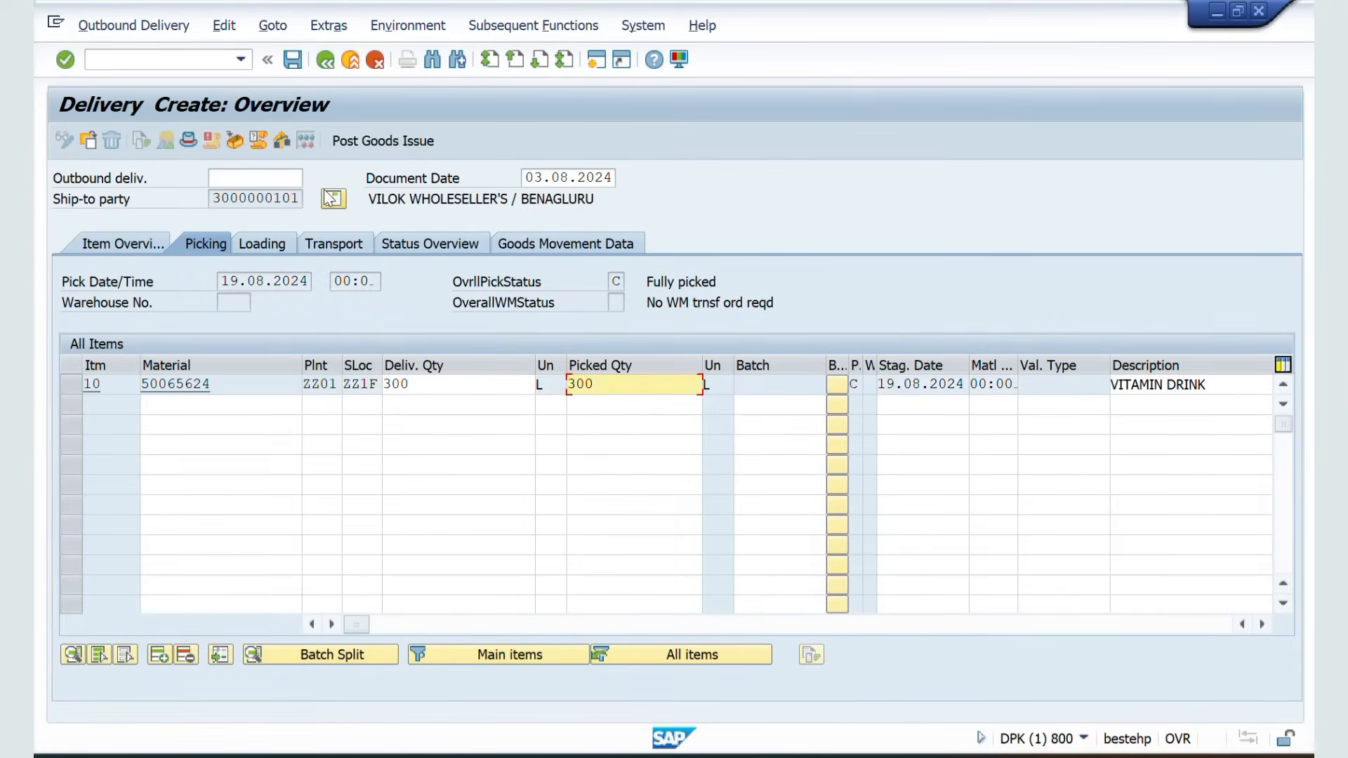
{"action": "left_click", "coordinate": [392, 141]}
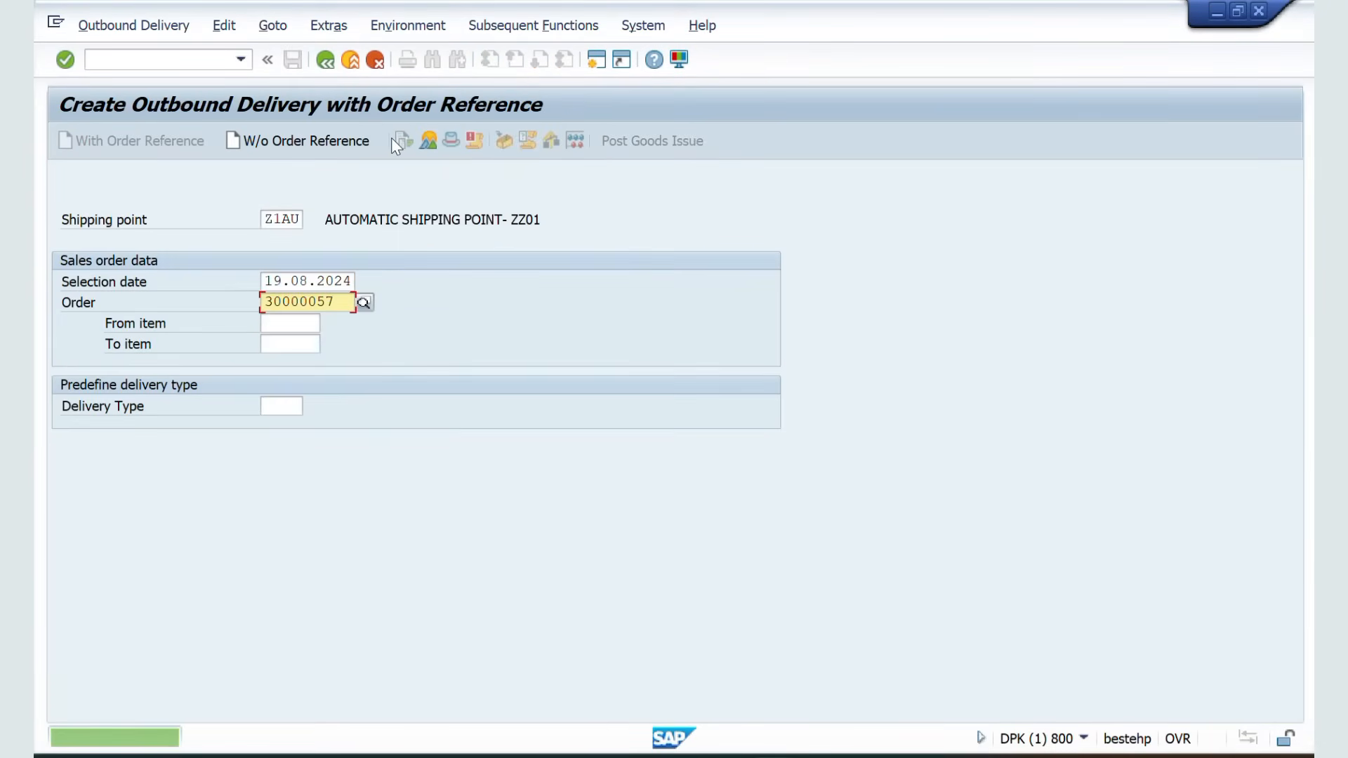
Copy the second delivery date from the notes, set it as the selection date 22.08.2024, and proceed to the delivery
{"action": "key", "text": "alt+Tab"}
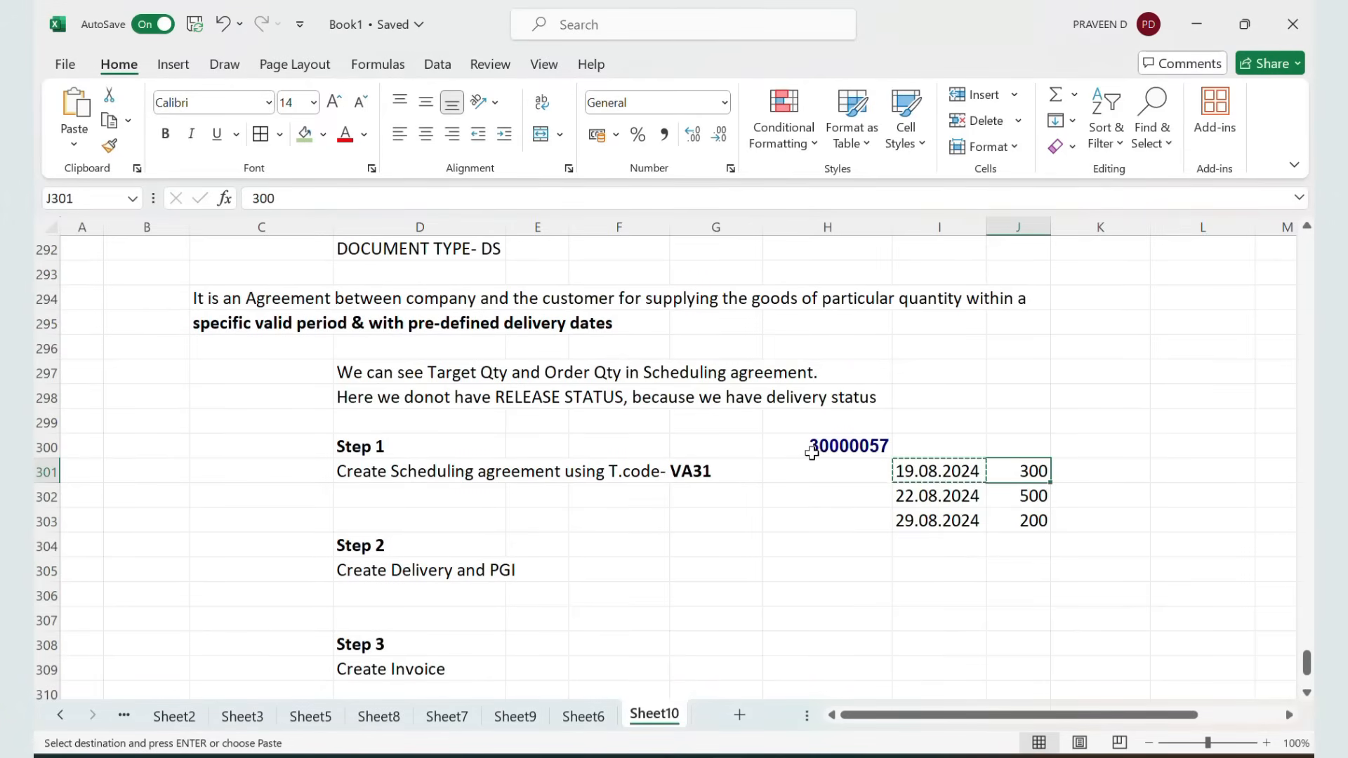
{"action": "left_click", "coordinate": [914, 503]}
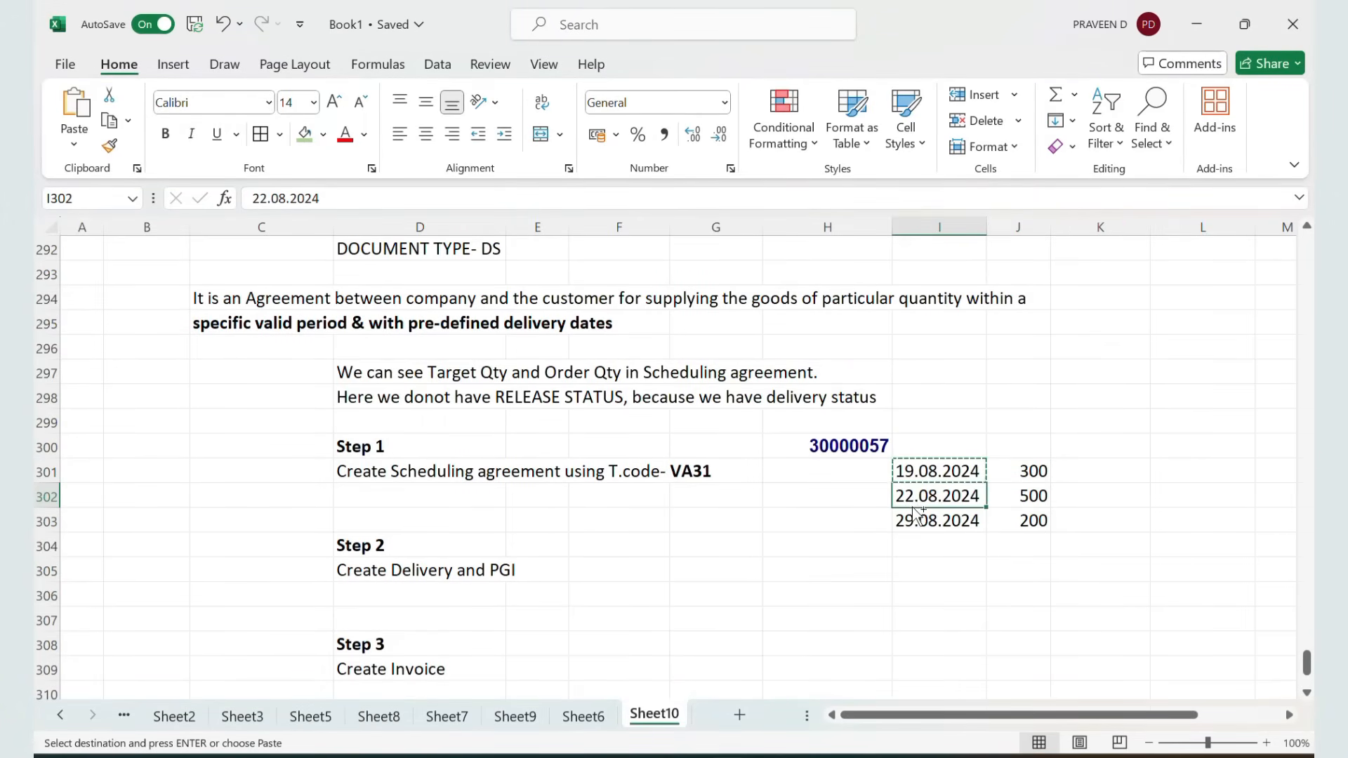
{"action": "key", "text": "ctrl+c"}
{"action": "key", "text": "alt+Tab"}
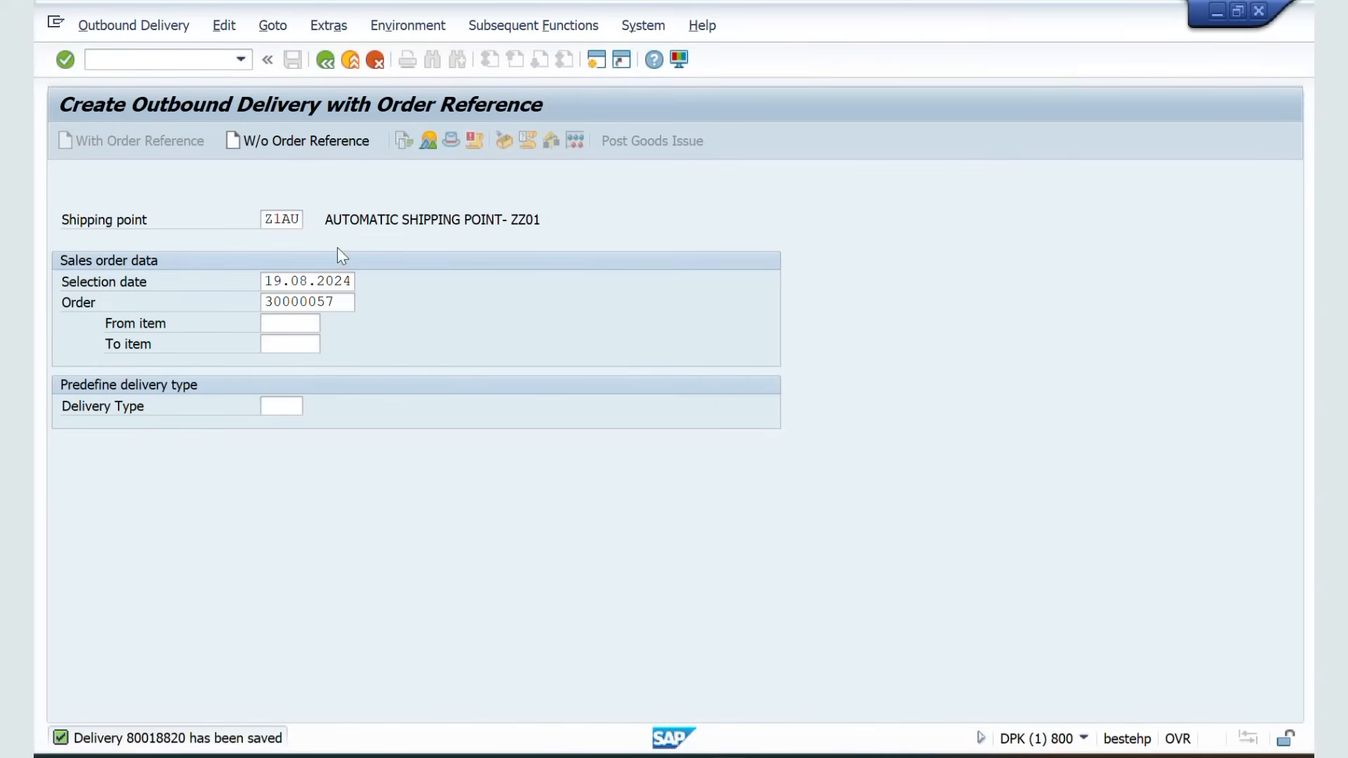
{"action": "left_click_drag", "start_coordinate": [354, 280], "coordinate": [234, 284]}
{"action": "key", "text": "BackSpace"}
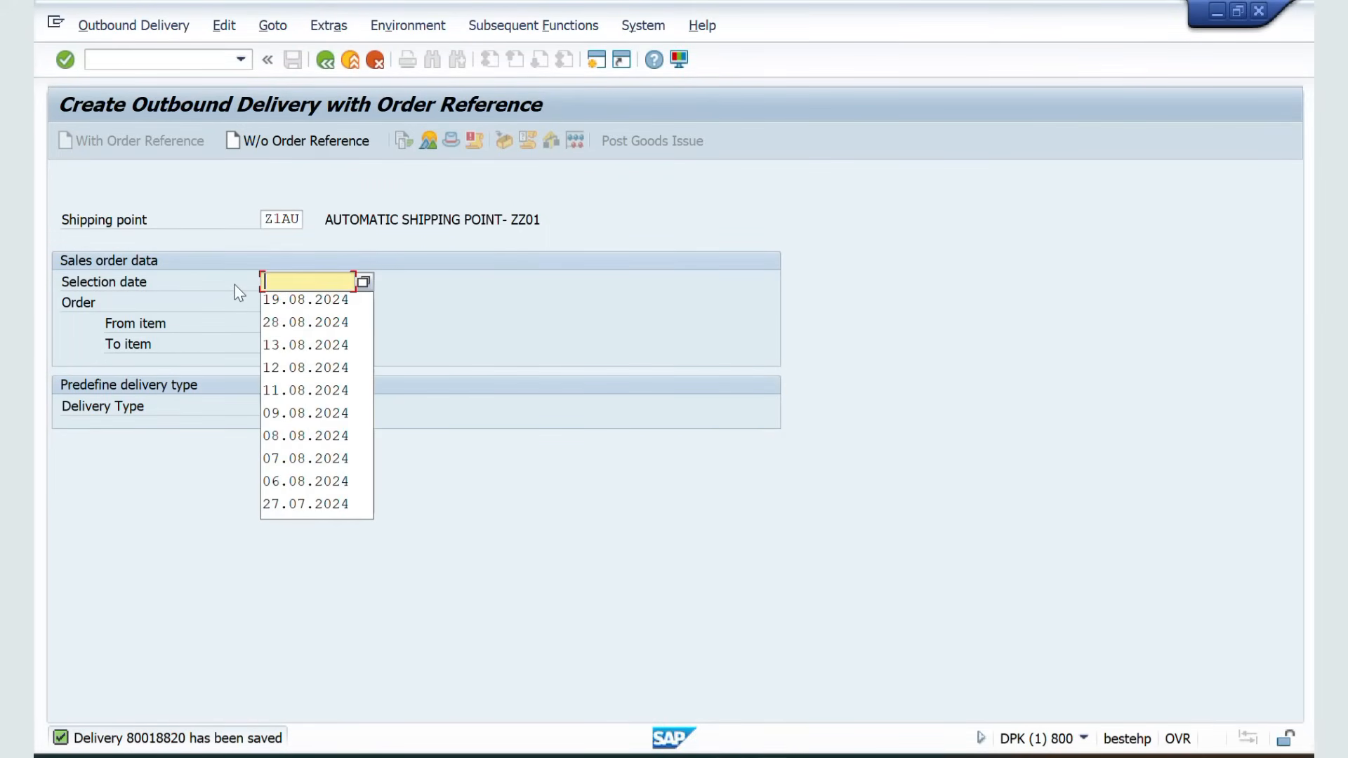
{"action": "key", "text": "ctrl+v"}
{"action": "key", "text": "Return"}
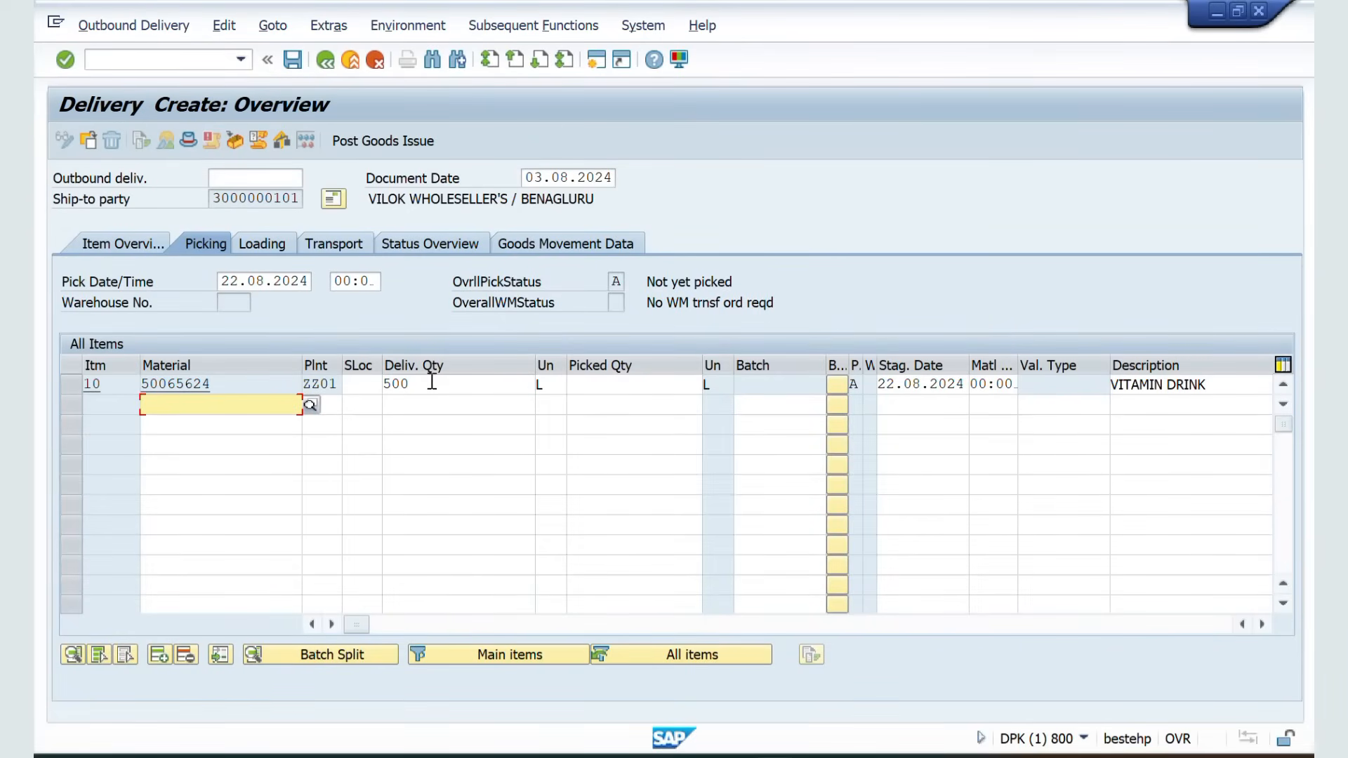
Set the item's storage location to ZZ1F and picked quantity to 500, and post goods issue for the delivery
{"action": "left_click", "coordinate": [370, 382]}
{"action": "left_click", "coordinate": [363, 403]}
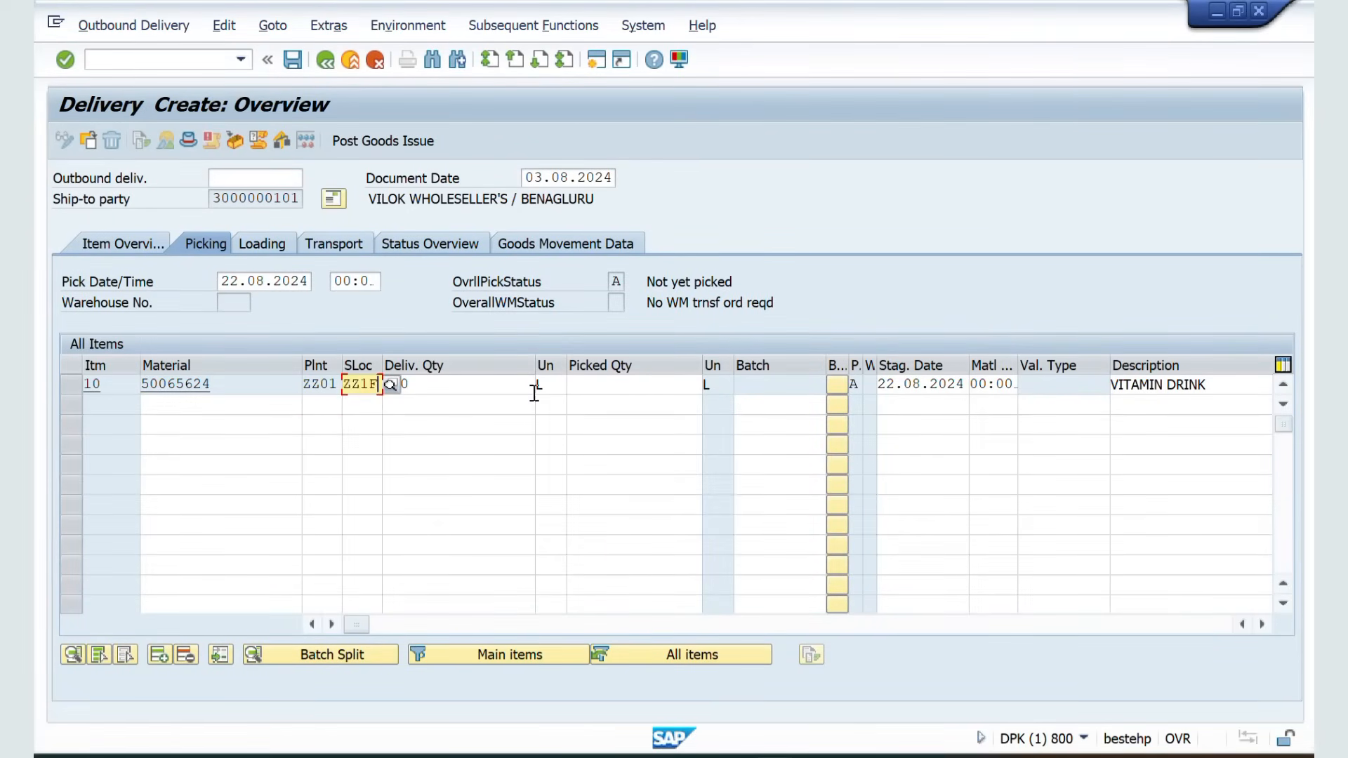
{"action": "left_click", "coordinate": [611, 388]}
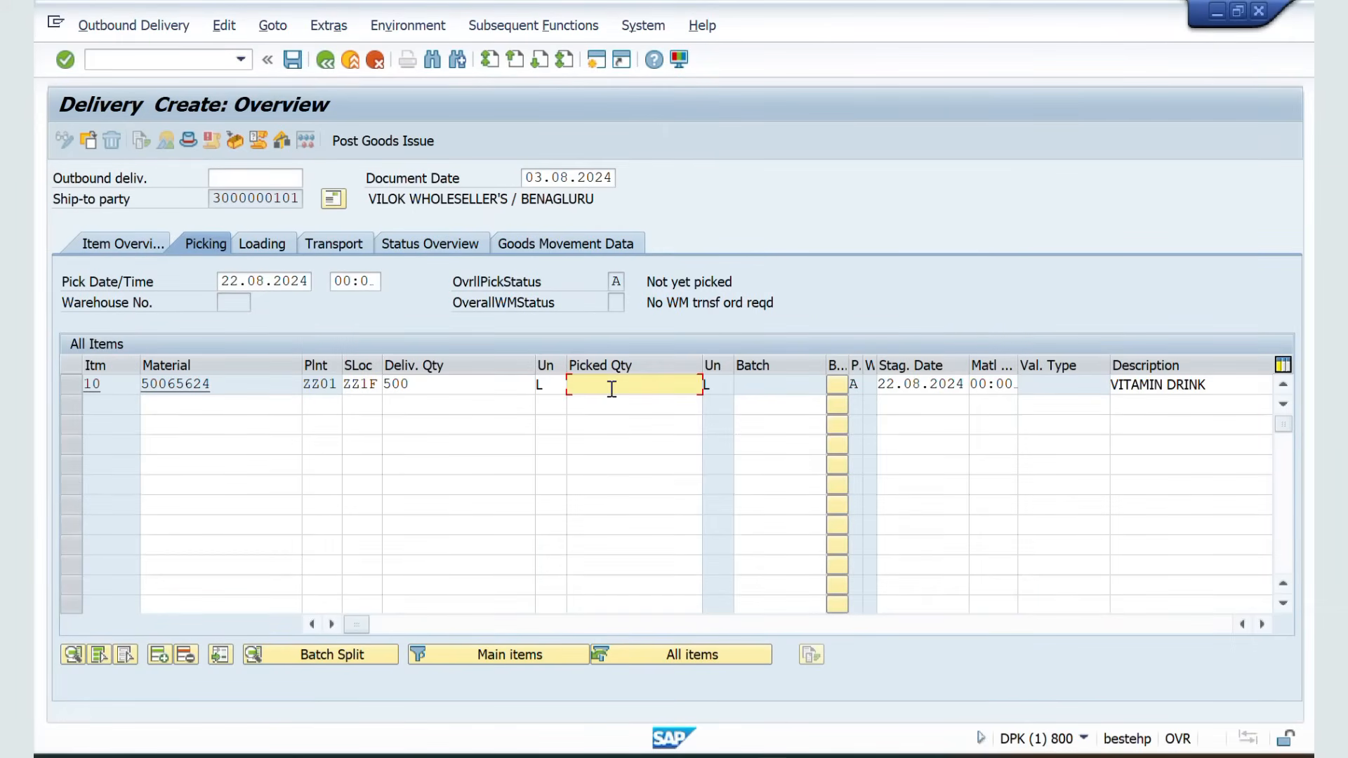
{"action": "type", "text": "500"}
{"action": "key", "text": "Return"}
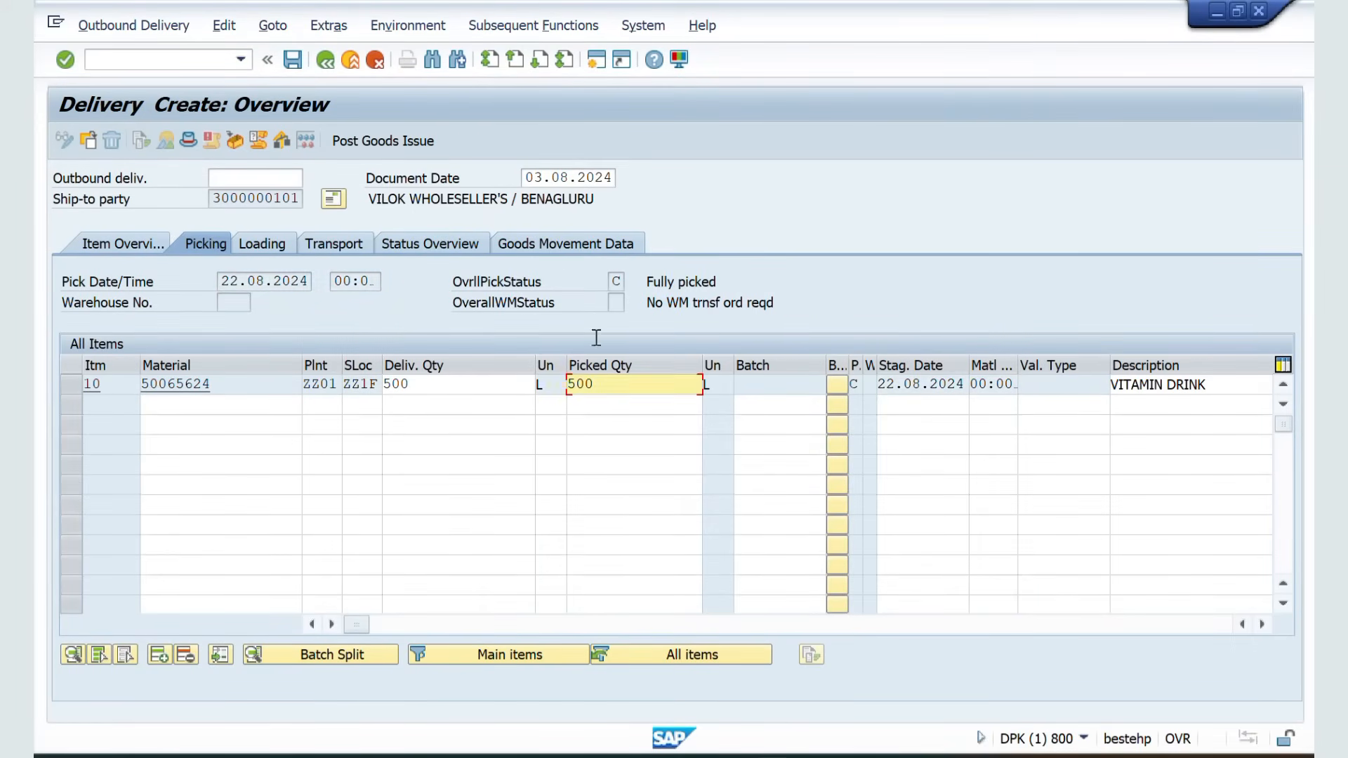
{"action": "left_click", "coordinate": [353, 133]}
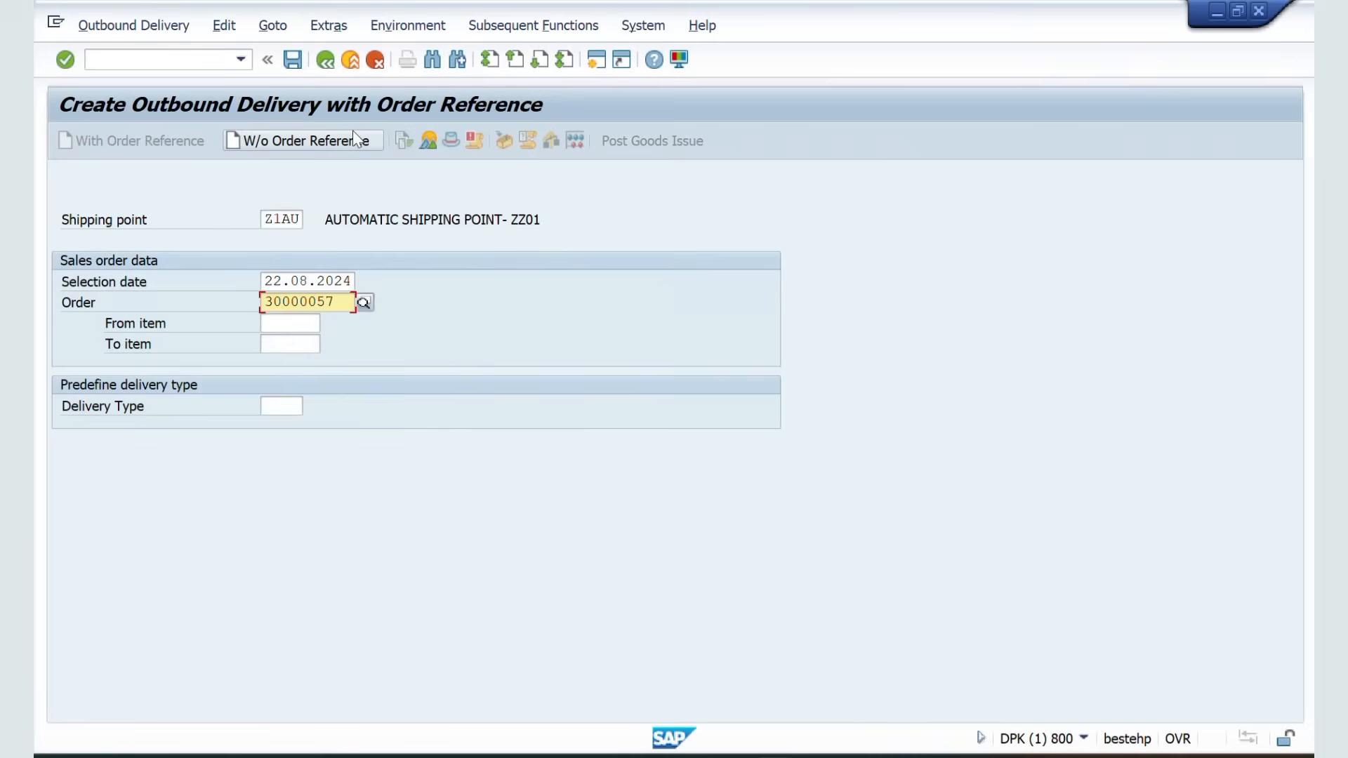
Copy the third delivery date from the notes, set it as the selection date 29.08.2024, and proceed to the delivery
{"action": "key", "text": "alt+Tab"}
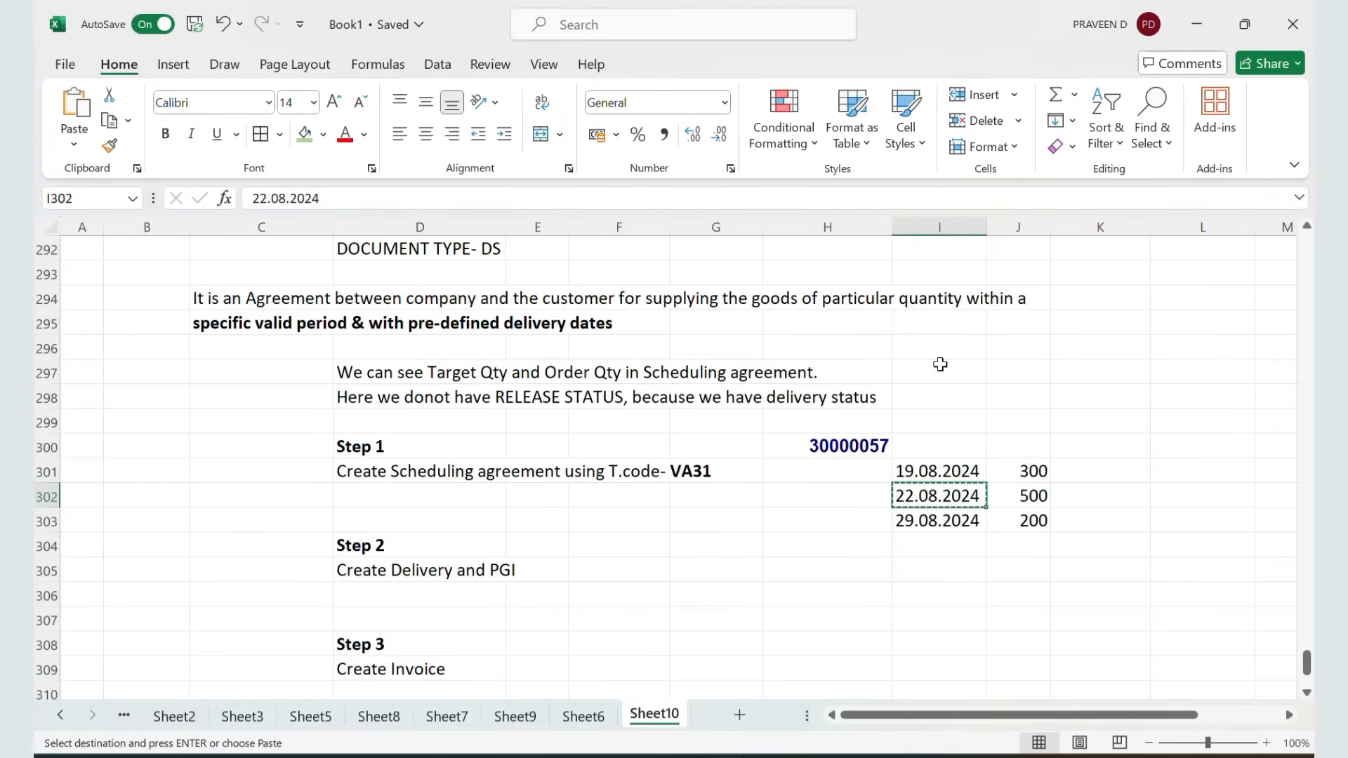
{"action": "left_click", "coordinate": [940, 519]}
{"action": "key", "text": "ctrl+c"}
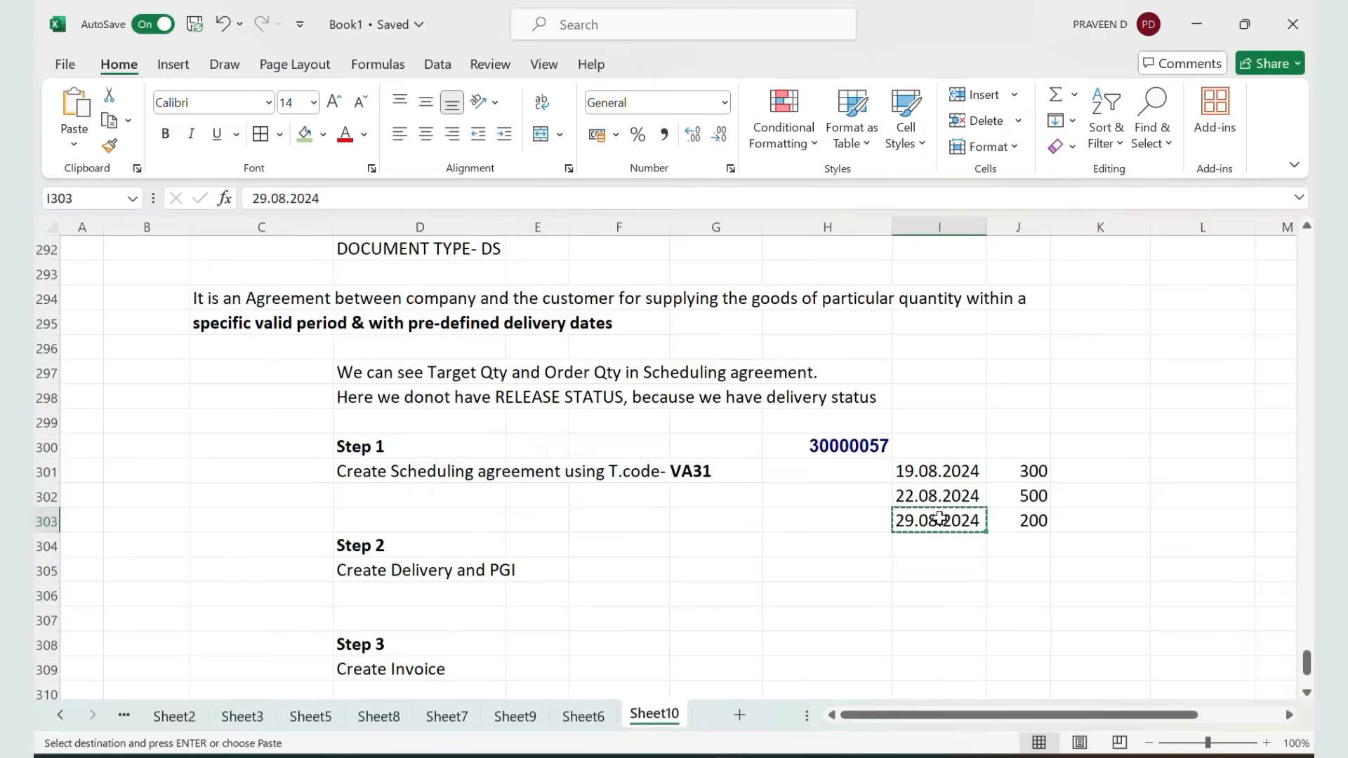
{"action": "key", "text": "alt+Tab"}
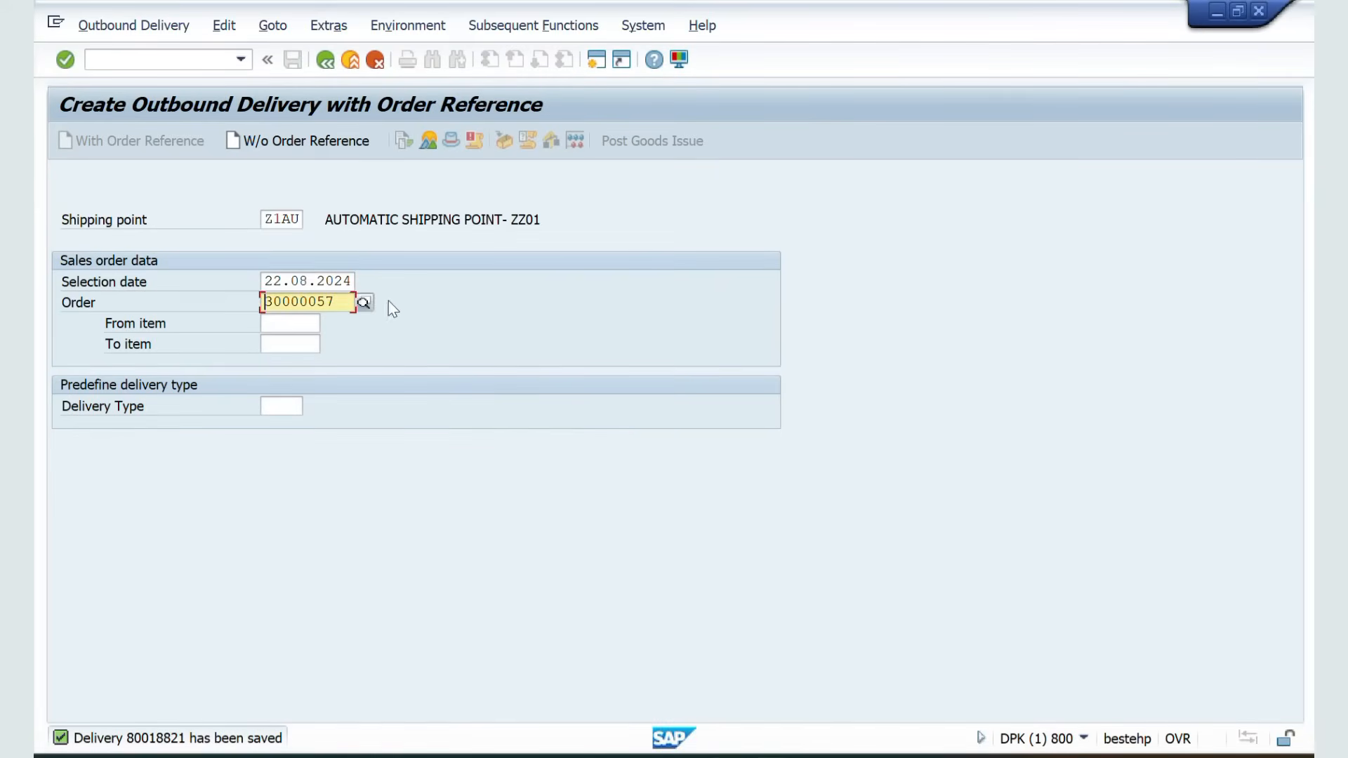
{"action": "double_click", "coordinate": [353, 279]}
{"action": "key", "text": "BackSpace"}
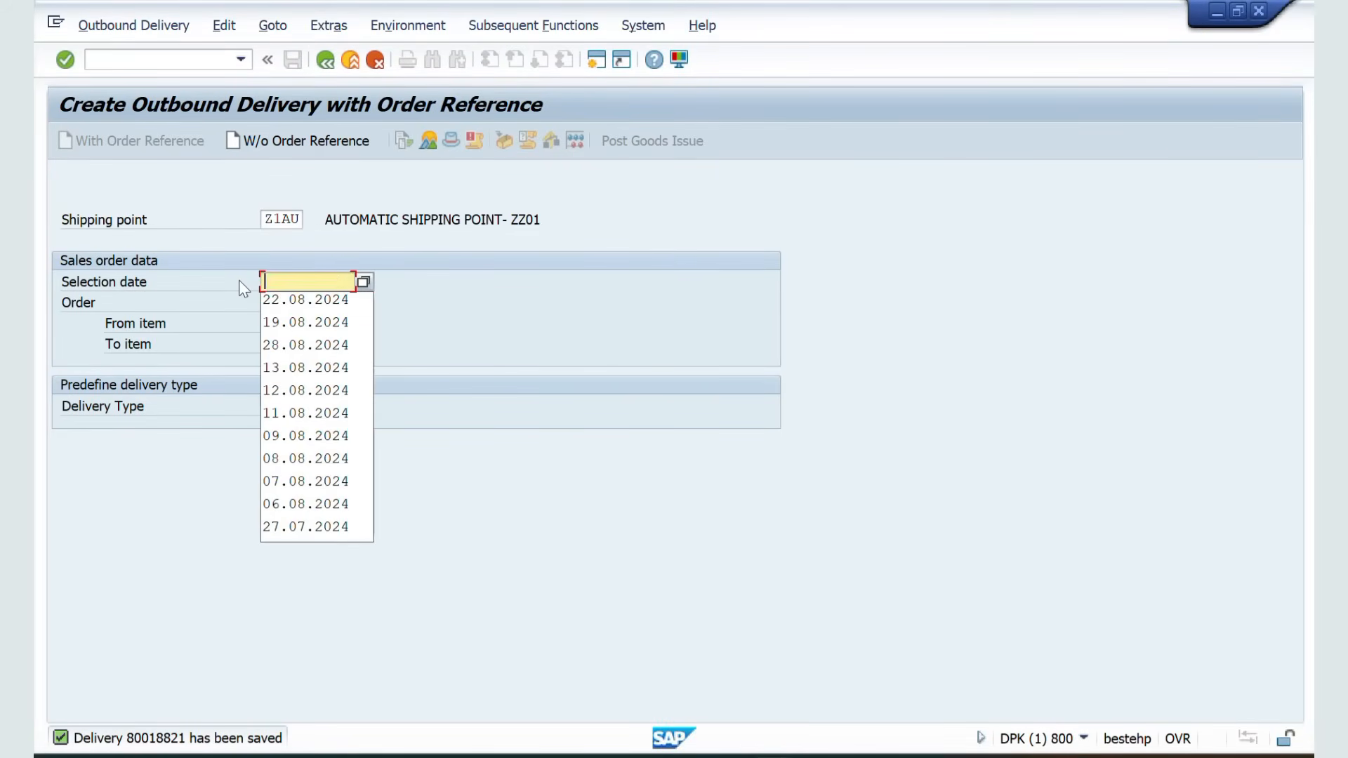
{"action": "key", "text": "ctrl+v"}
{"action": "key", "text": "Return"}
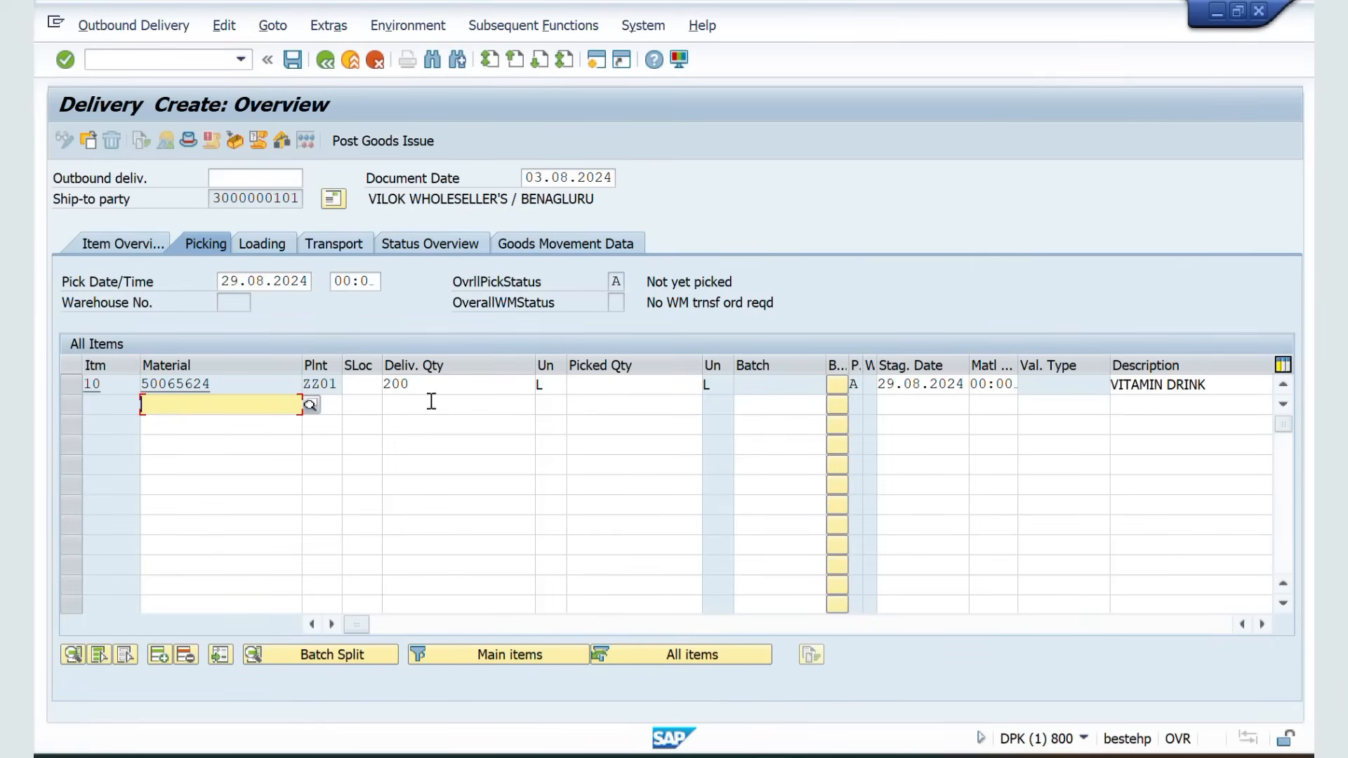
Set the item's storage location to ZZ1F and picked quantity to 200, and post goods issue for the delivery
{"action": "left_click", "coordinate": [353, 385]}
{"action": "left_click", "coordinate": [364, 408]}
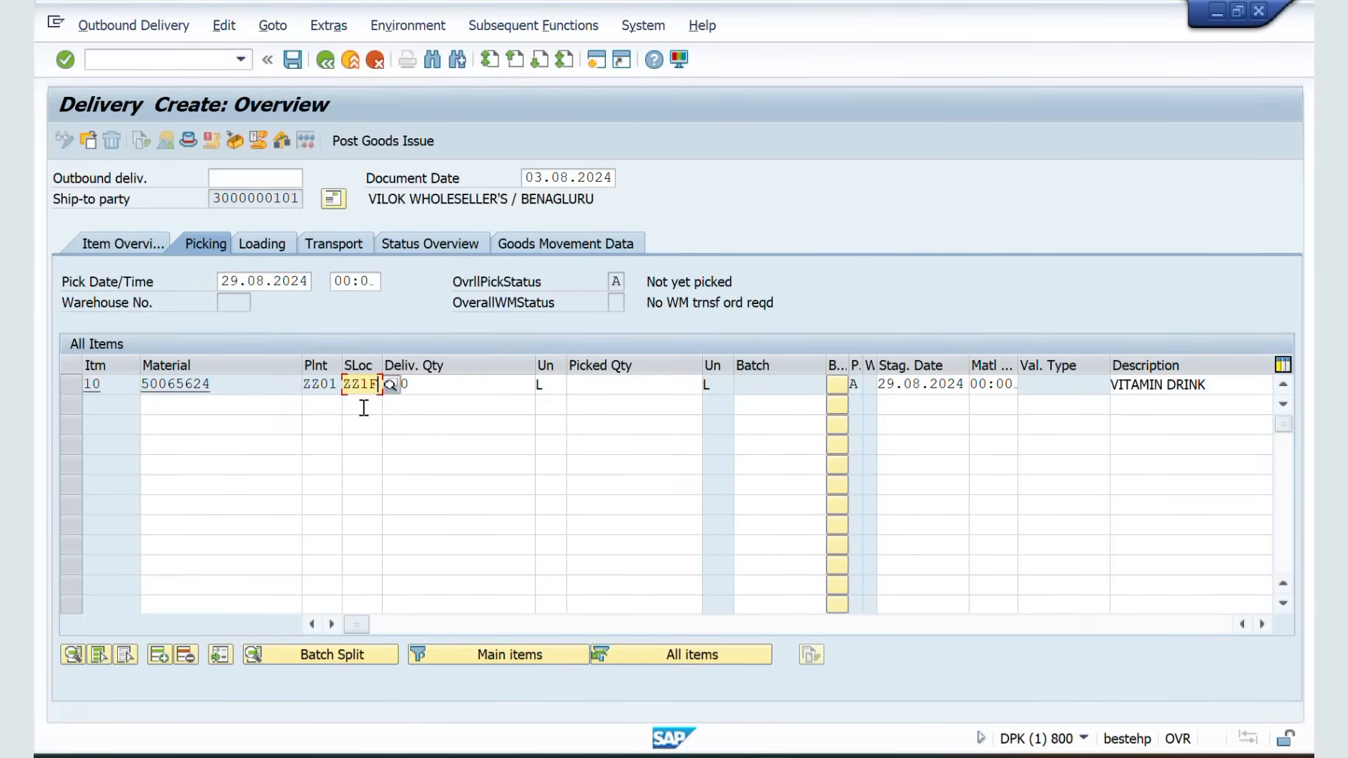
{"action": "left_click", "coordinate": [639, 391]}
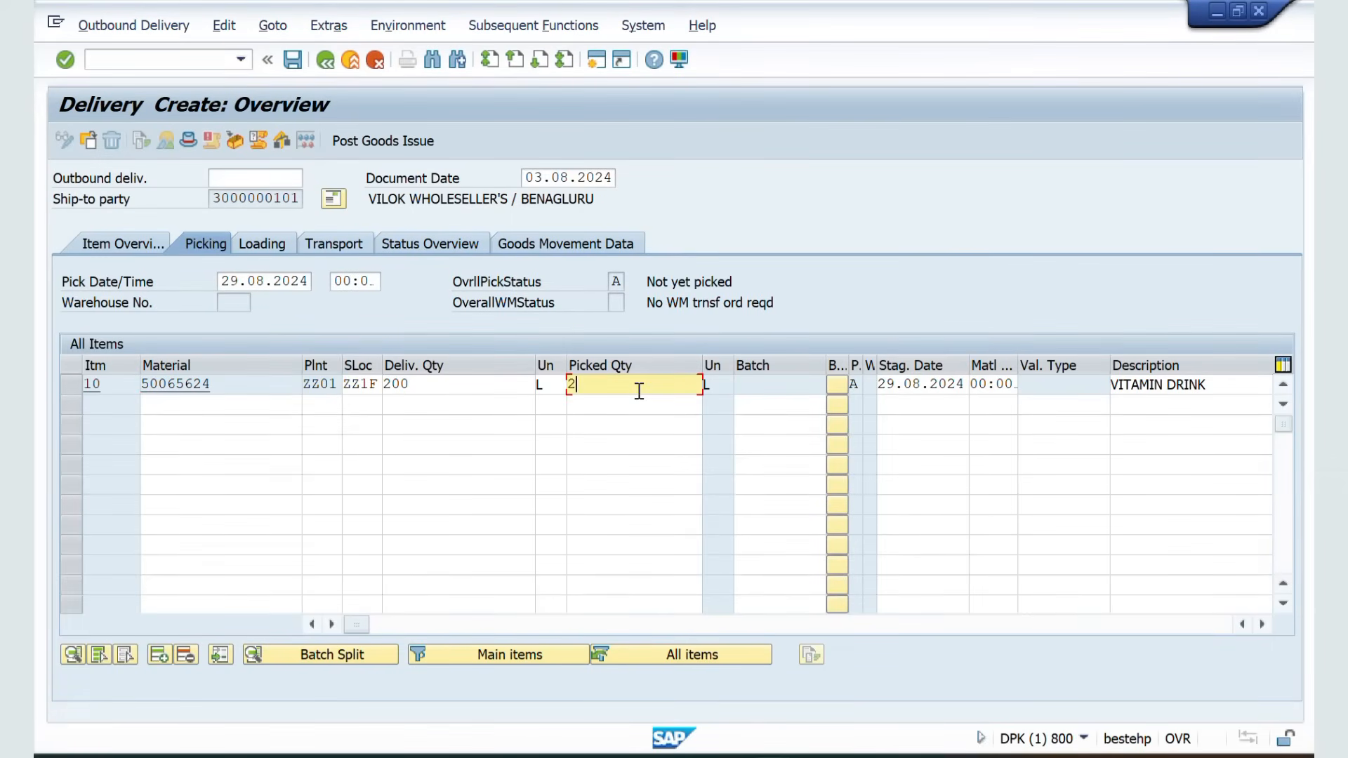
{"action": "key", "text": "Return"}
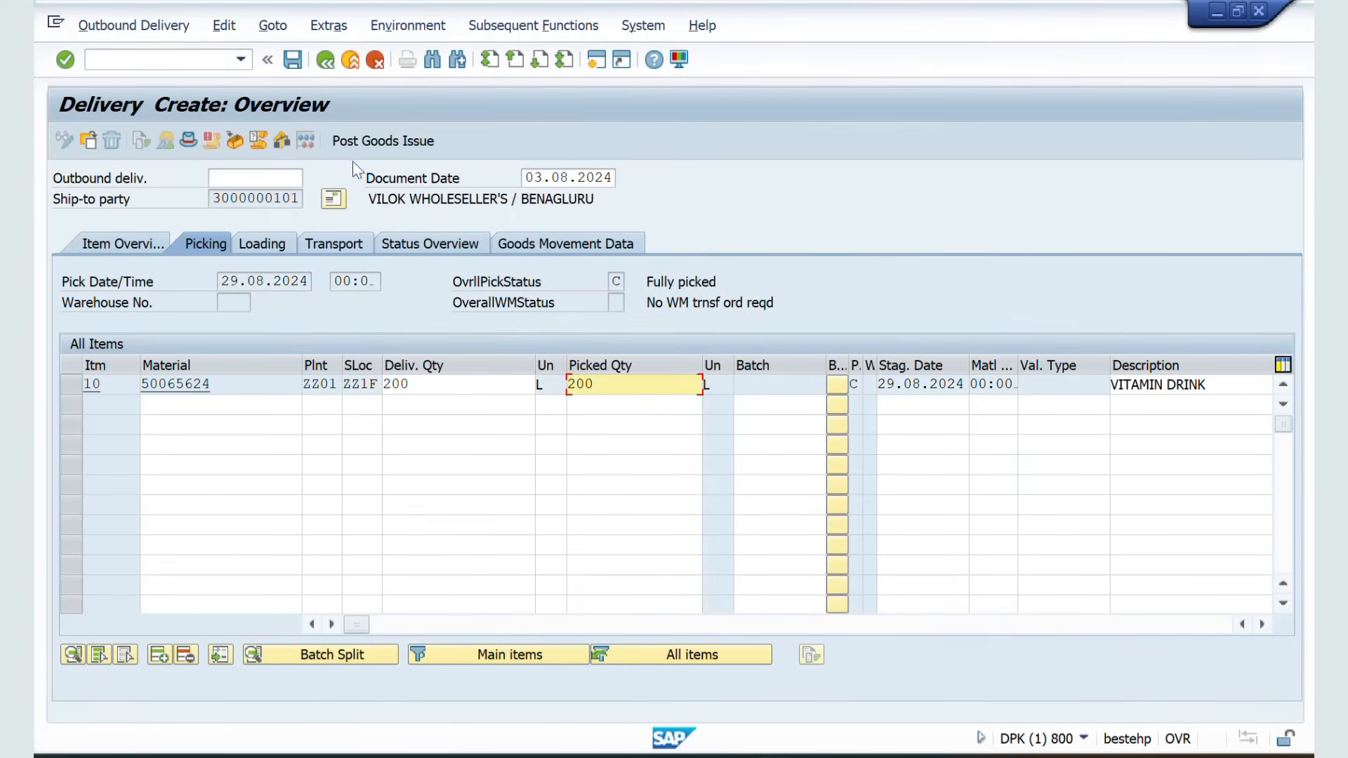
{"action": "left_click", "coordinate": [384, 141]}
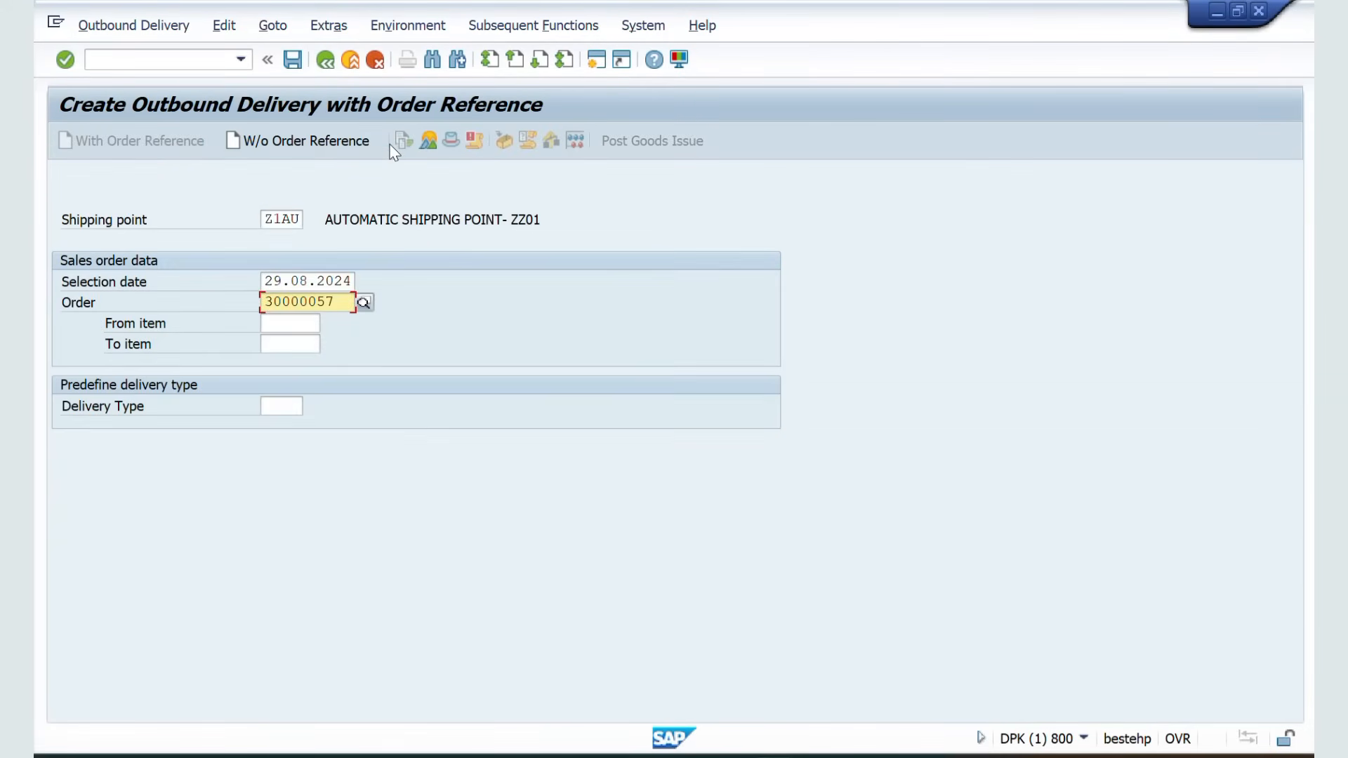
Review the spreadsheet notes for the scheduling agreement and the next Item Proposal section with its document type and transaction code
{"action": "key", "text": "alt+Tab"}
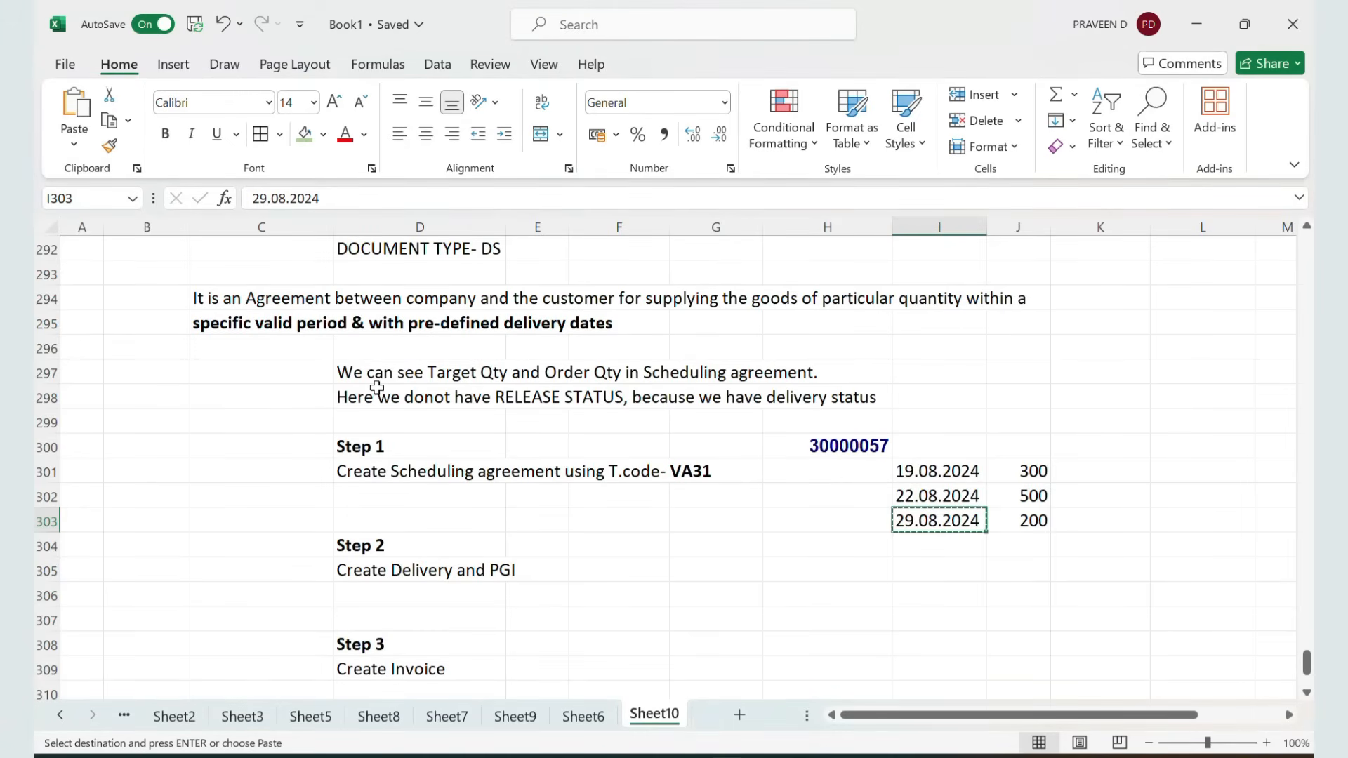
{"action": "scroll", "coordinate": [377, 388], "scroll_direction": "up", "scroll_amount": 3}
{"action": "scroll", "coordinate": [377, 387], "scroll_direction": "down", "scroll_amount": 1}
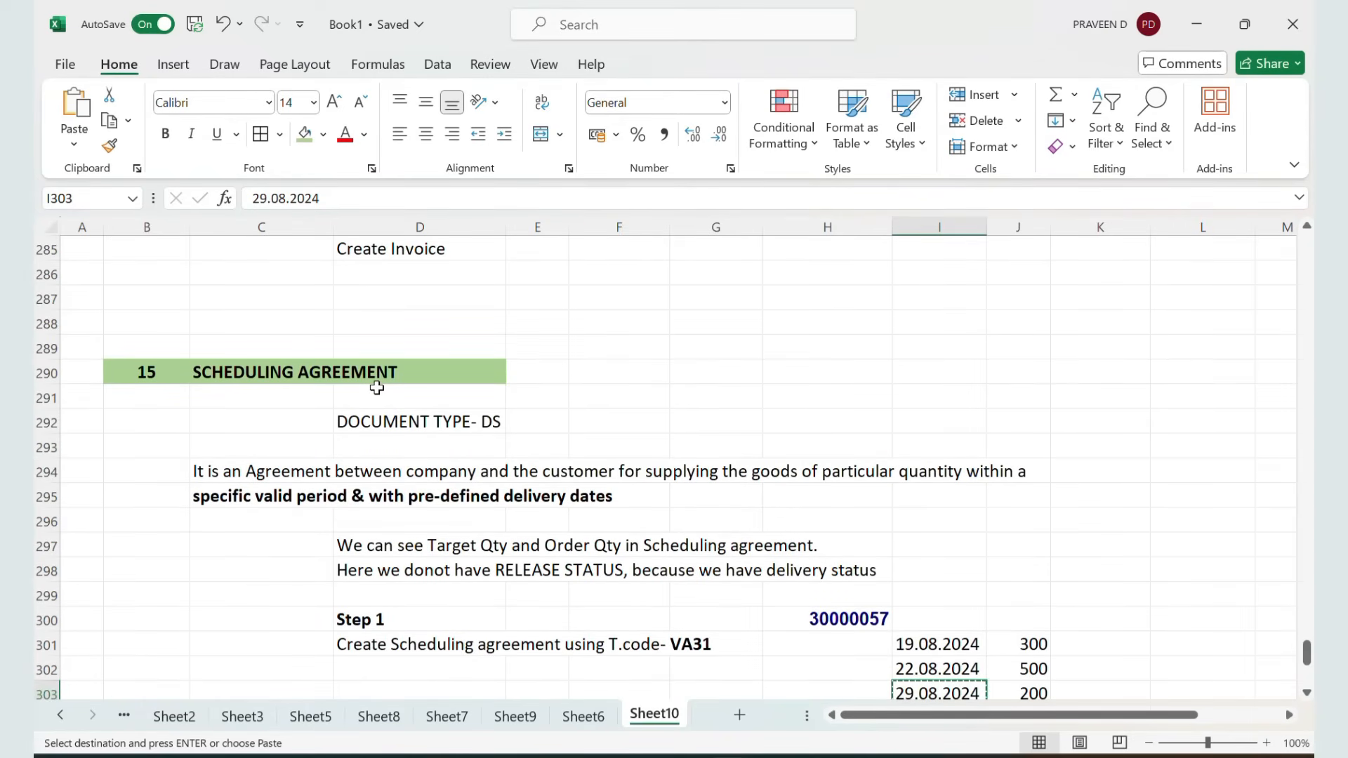
{"action": "scroll", "coordinate": [377, 388], "scroll_direction": "up", "scroll_amount": 14}
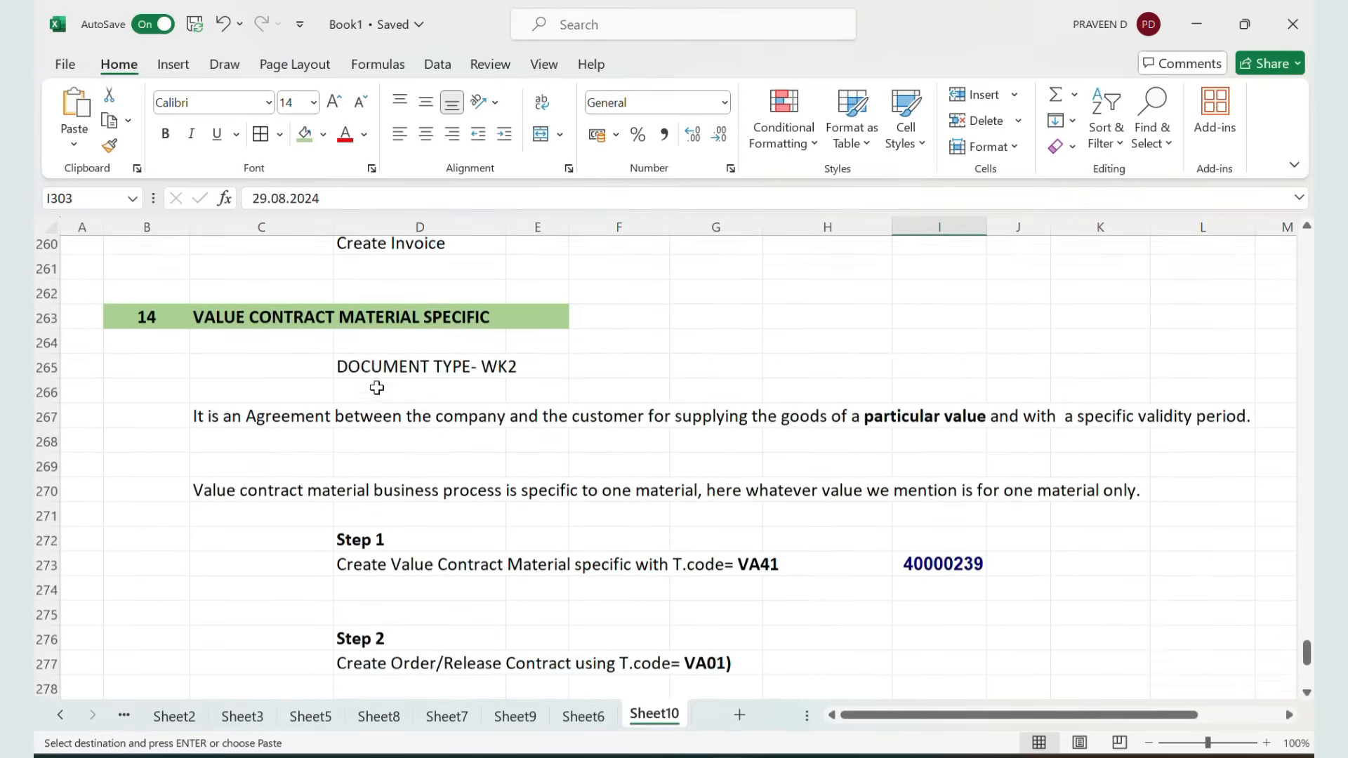
{"action": "scroll", "coordinate": [377, 387], "scroll_direction": "up", "scroll_amount": 4}
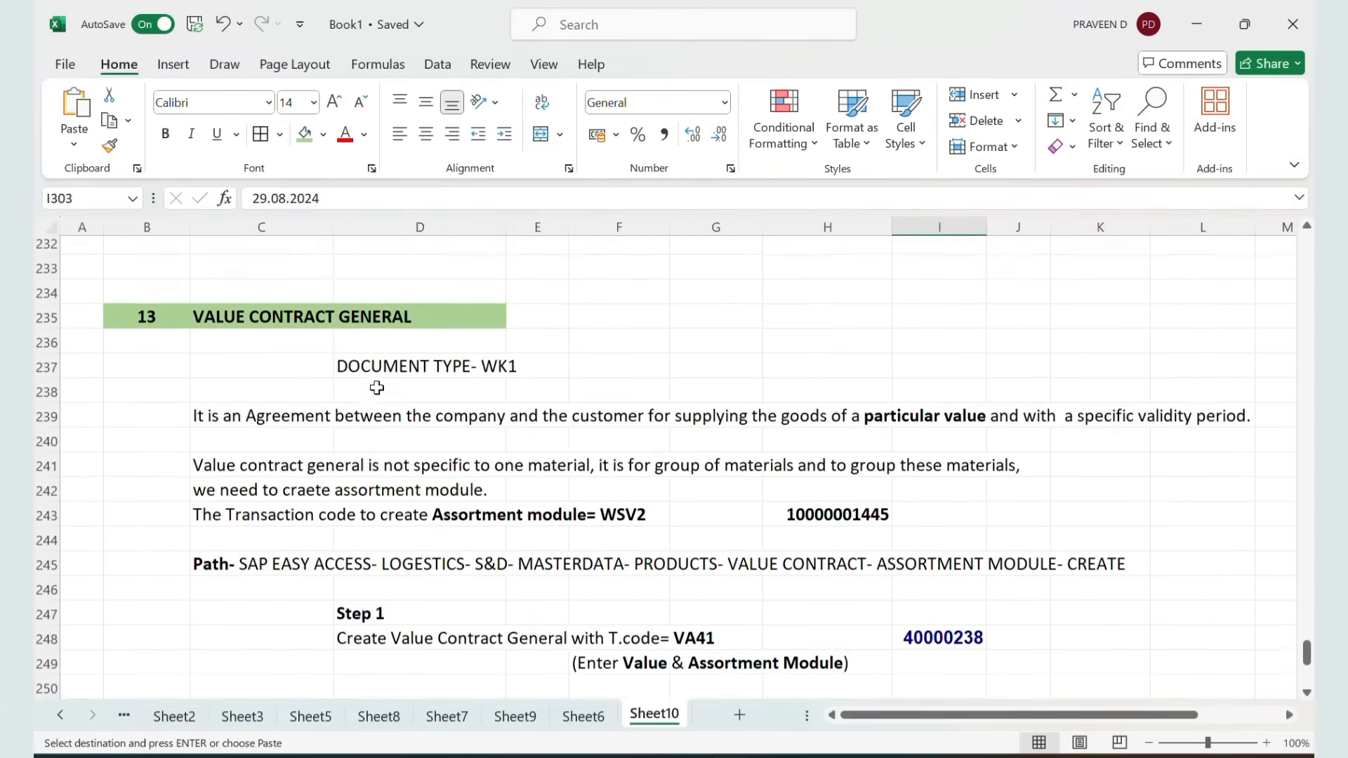
{"action": "scroll", "coordinate": [378, 388], "scroll_direction": "down", "scroll_amount": 6}
{"action": "scroll", "coordinate": [377, 387], "scroll_direction": "down", "scroll_amount": 11}
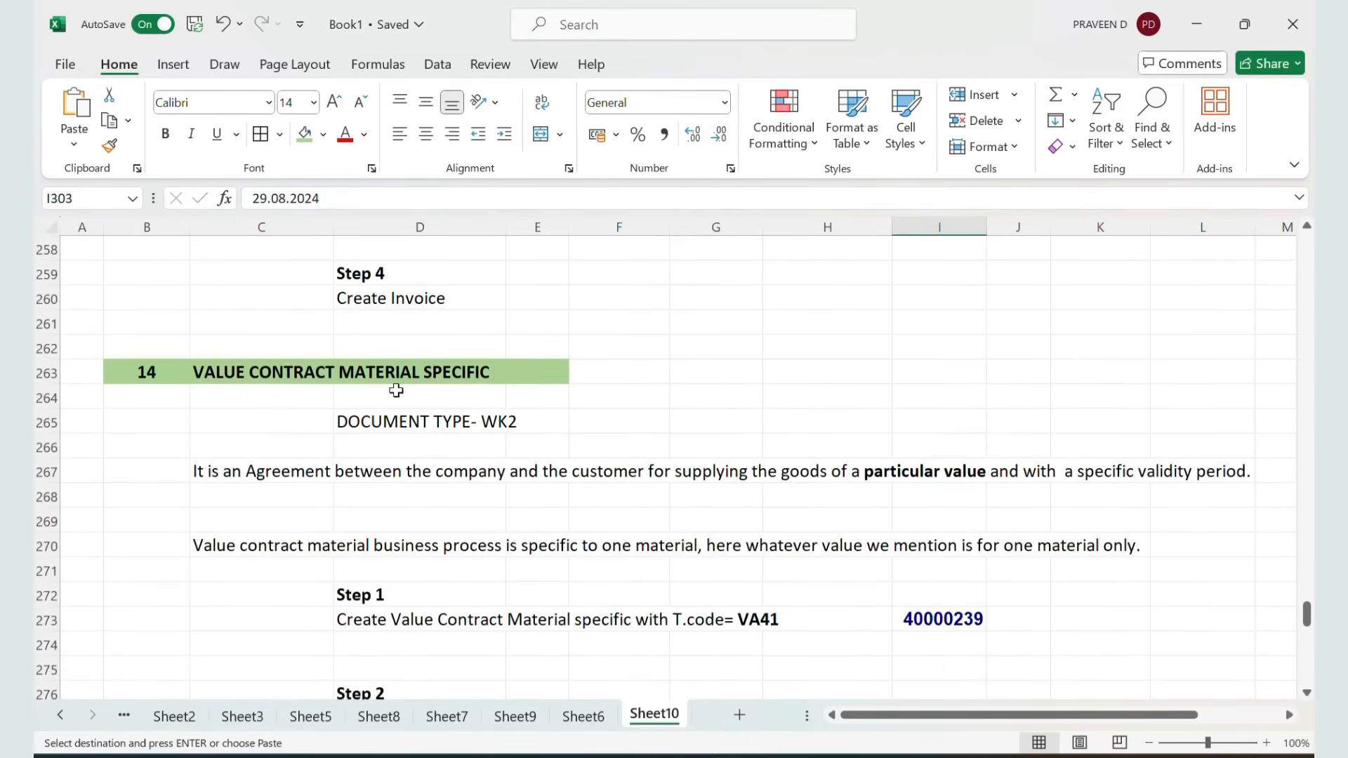
{"action": "scroll", "coordinate": [422, 419], "scroll_direction": "down", "scroll_amount": 1}
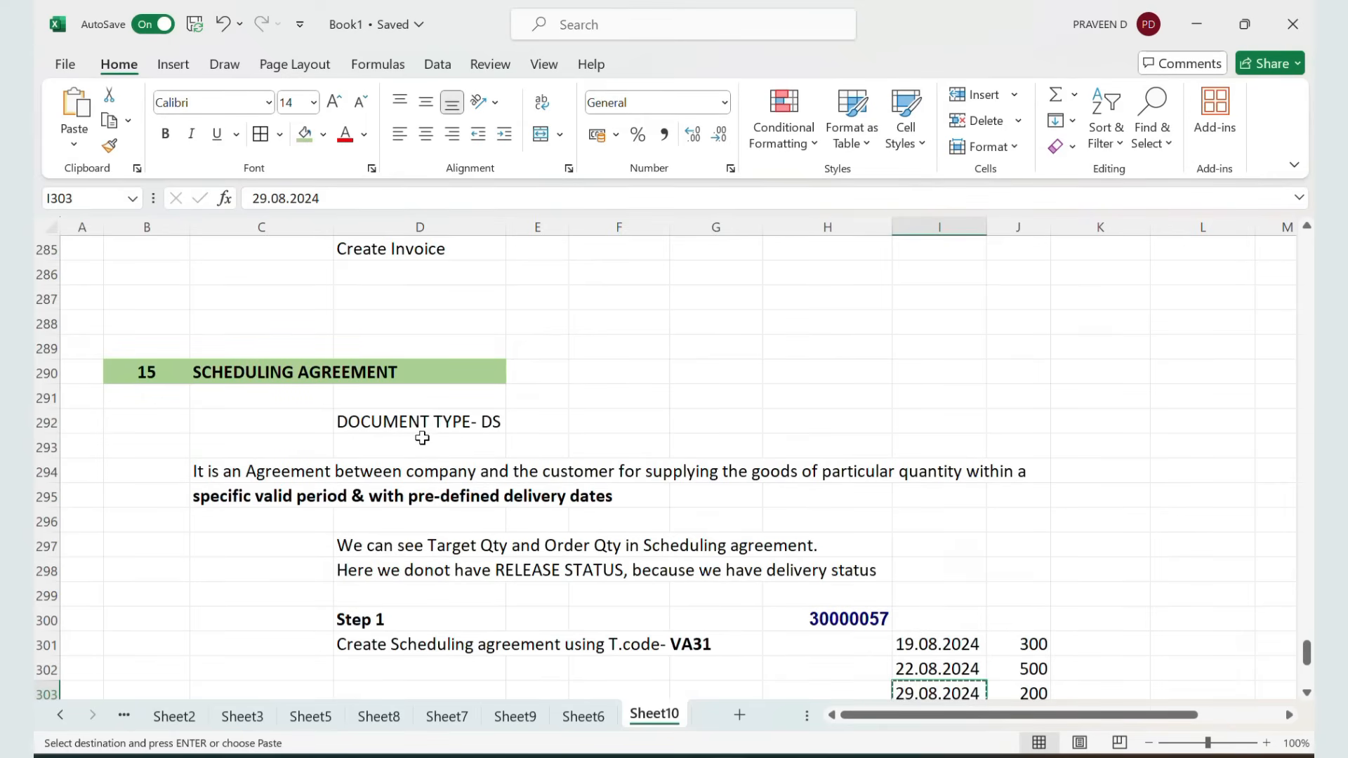
{"action": "left_click", "coordinate": [432, 422]}
{"action": "scroll", "coordinate": [743, 359], "scroll_direction": "down", "scroll_amount": 2}
{"action": "scroll", "coordinate": [737, 355], "scroll_direction": "down", "scroll_amount": 3}
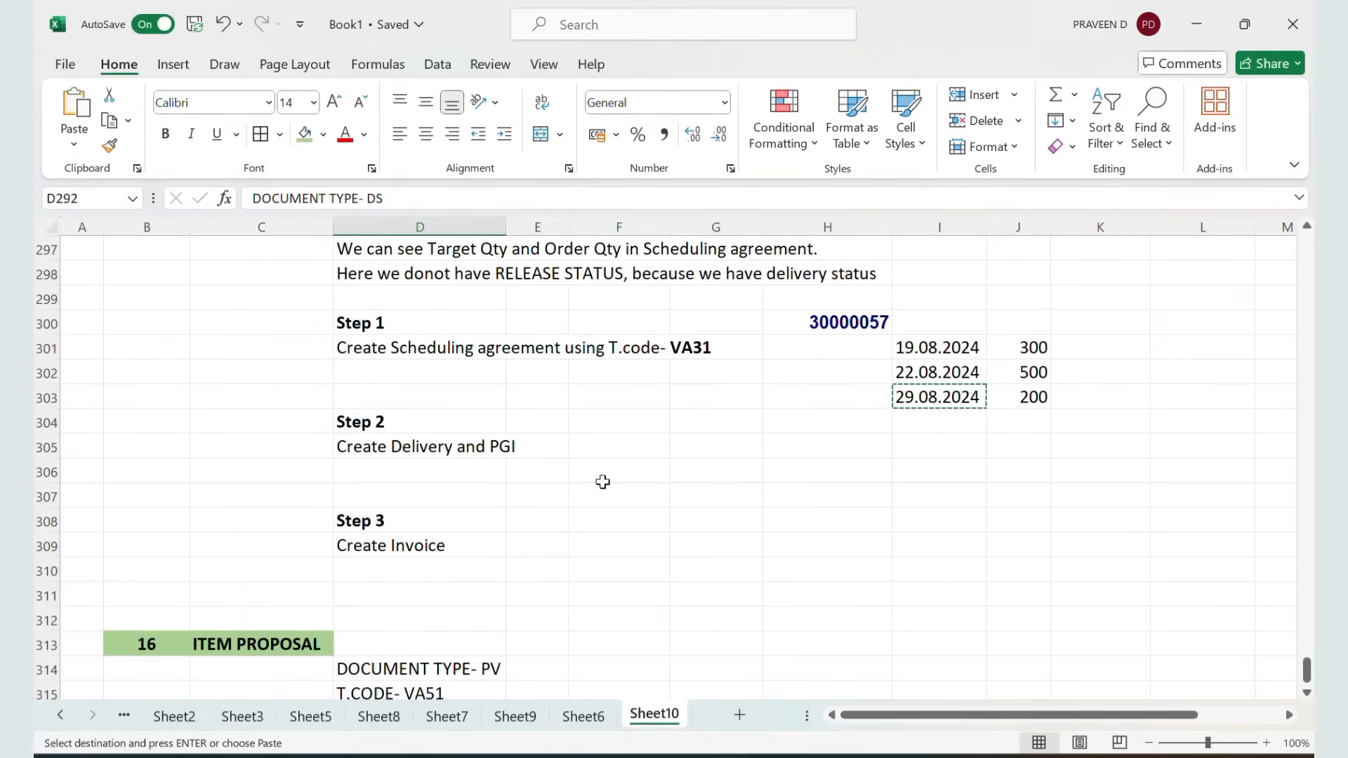
{"action": "scroll", "coordinate": [603, 482], "scroll_direction": "down", "scroll_amount": 3}
{"action": "left_click", "coordinate": [260, 420]}
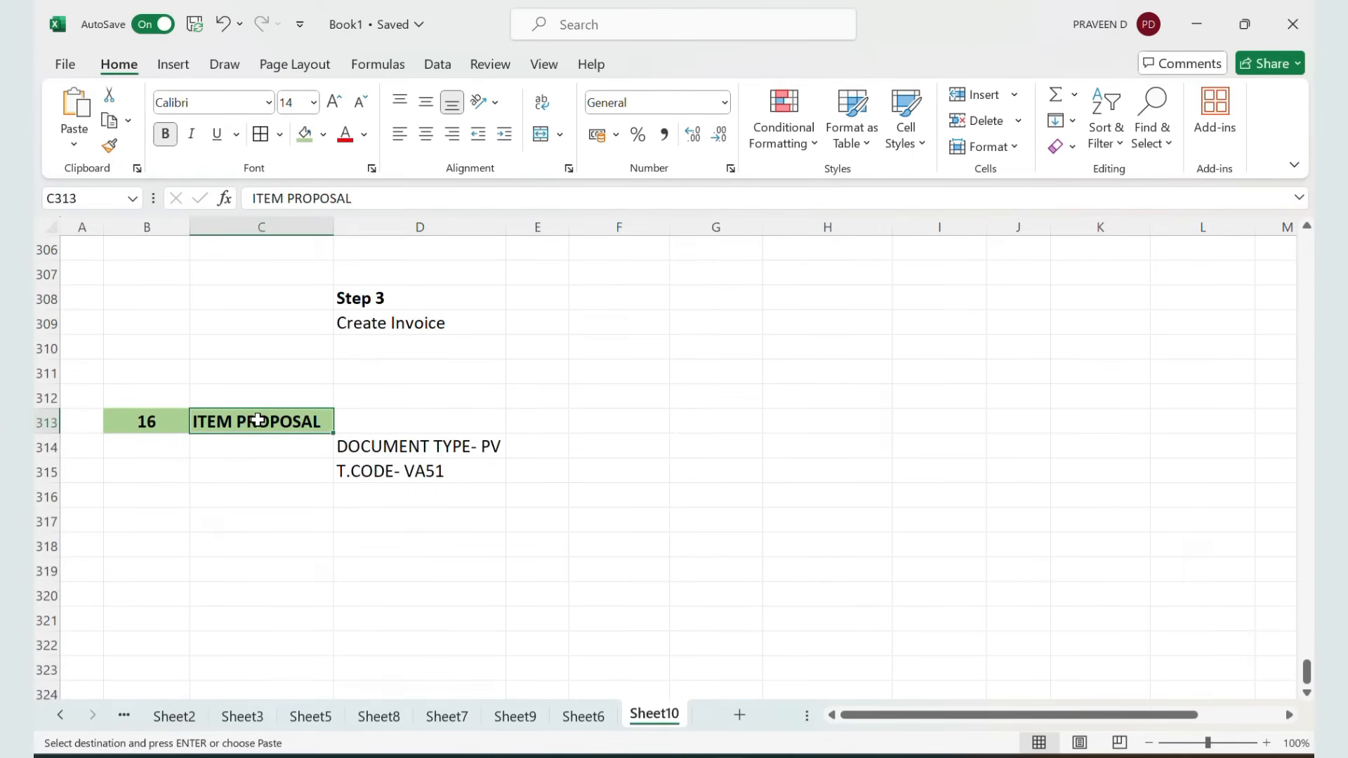
{"action": "left_click", "coordinate": [393, 445]}
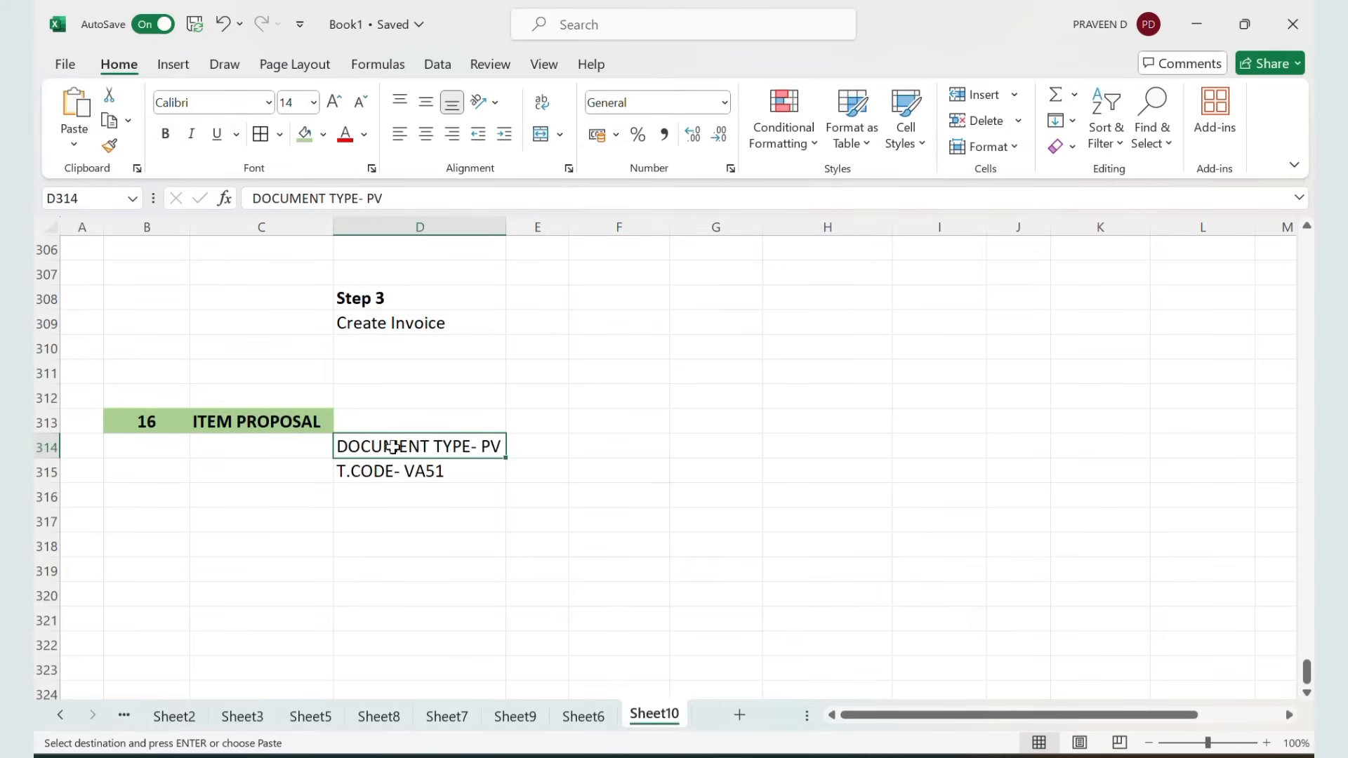
{"action": "left_click", "coordinate": [399, 470]}
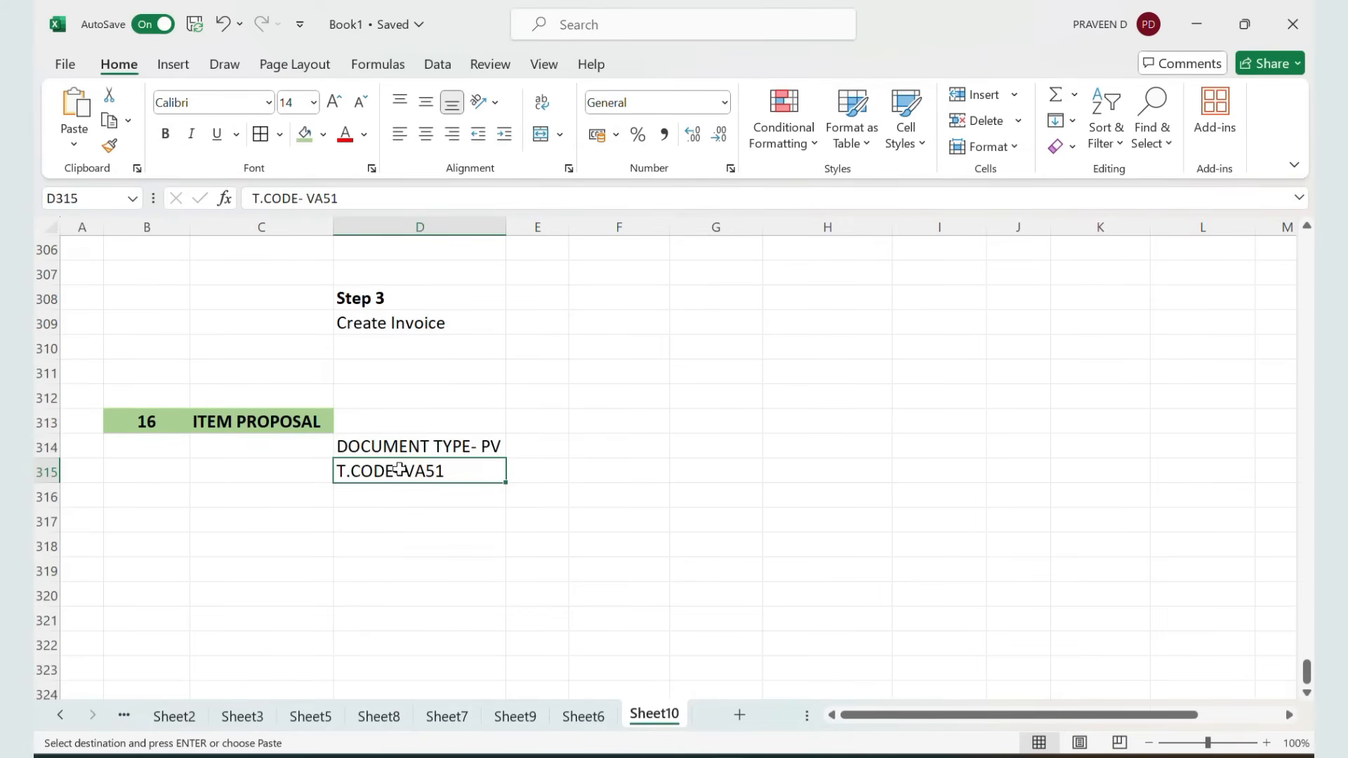
Start transaction VA51 and accept item proposal type PV with the default sales organization data
{"action": "key", "text": "alt+Tab"}
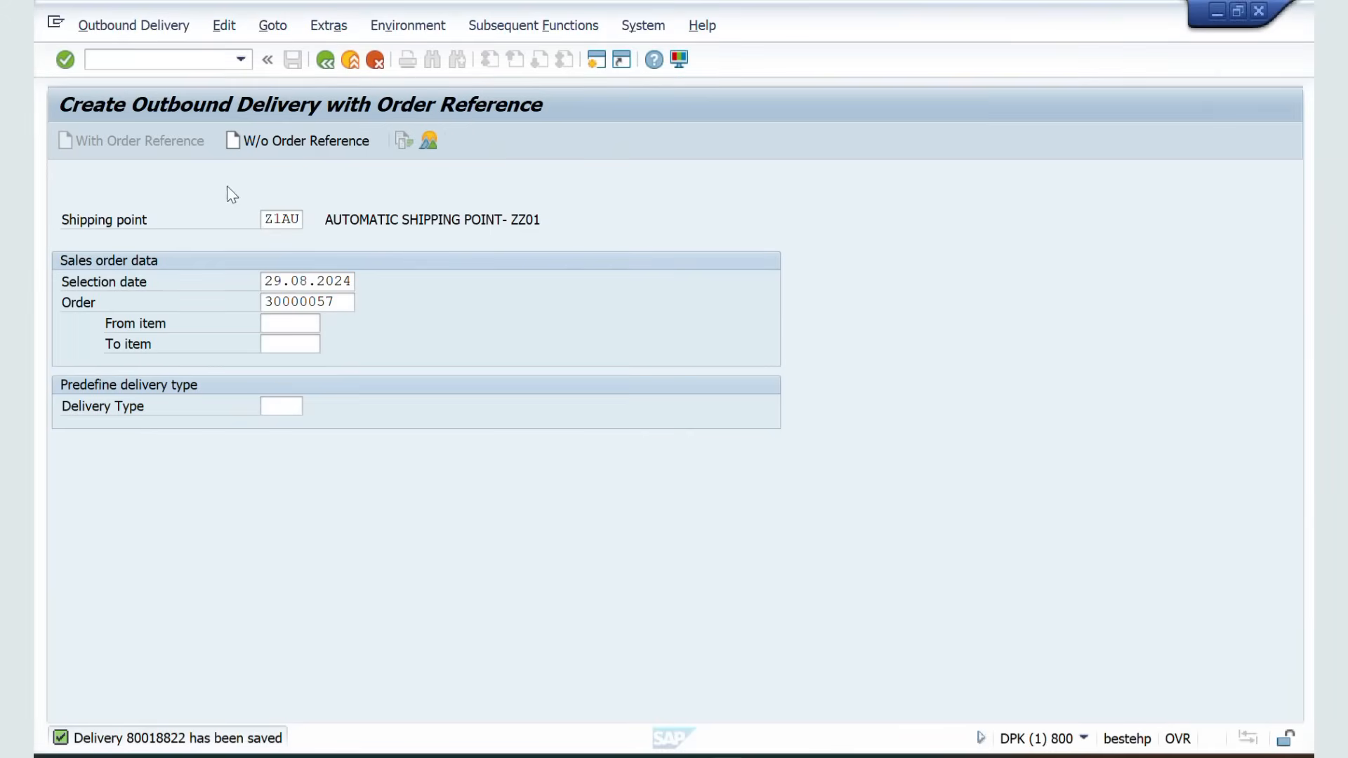
{"action": "left_click", "coordinate": [149, 64]}
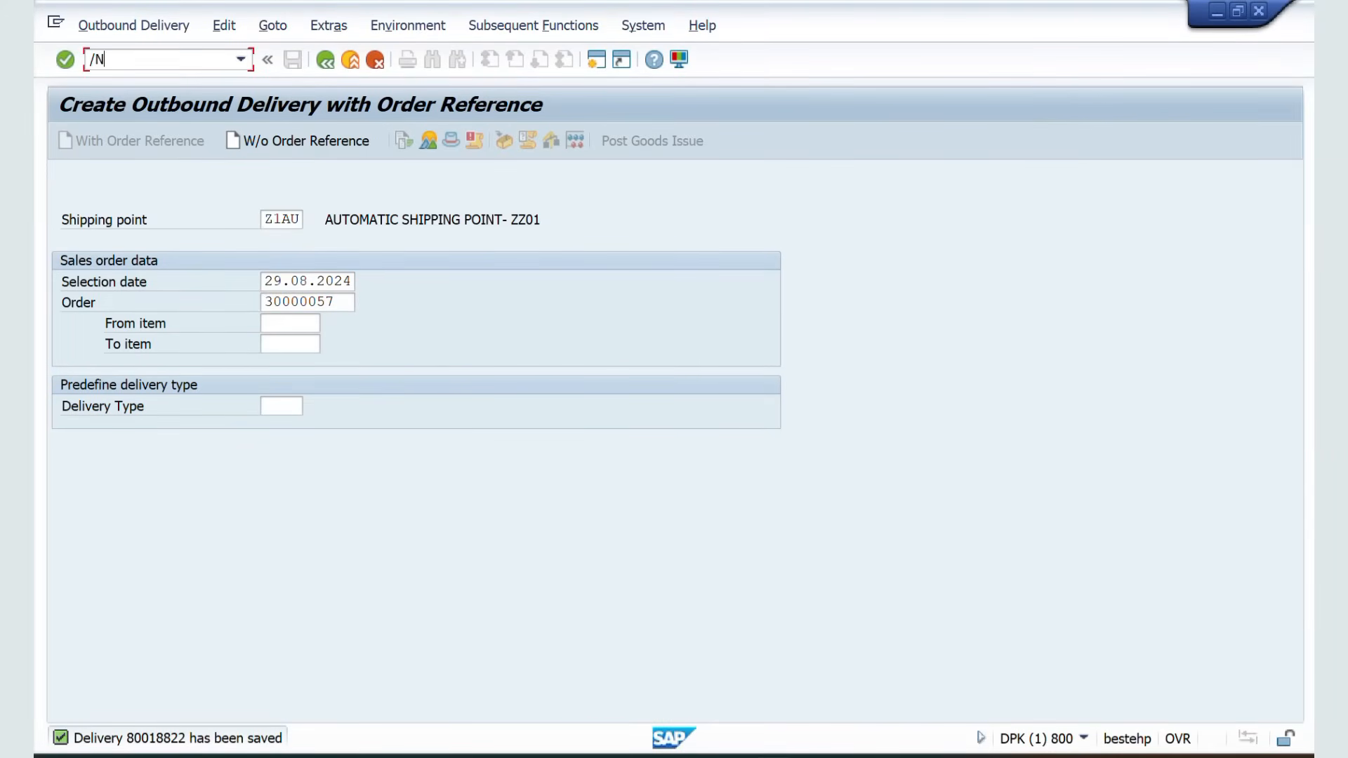
{"action": "type", "text": "/NVA51"}
{"action": "key", "text": "Return"}
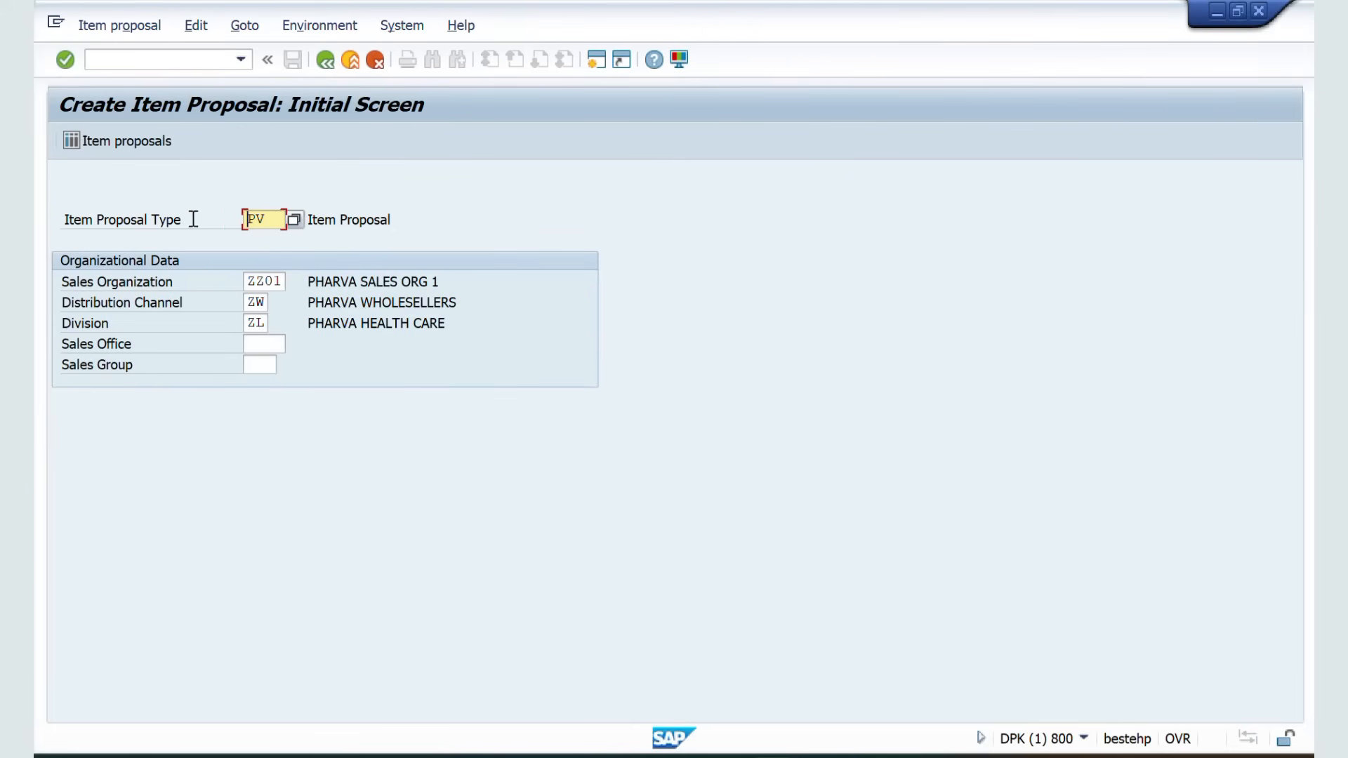
{"action": "key", "text": "Return"}
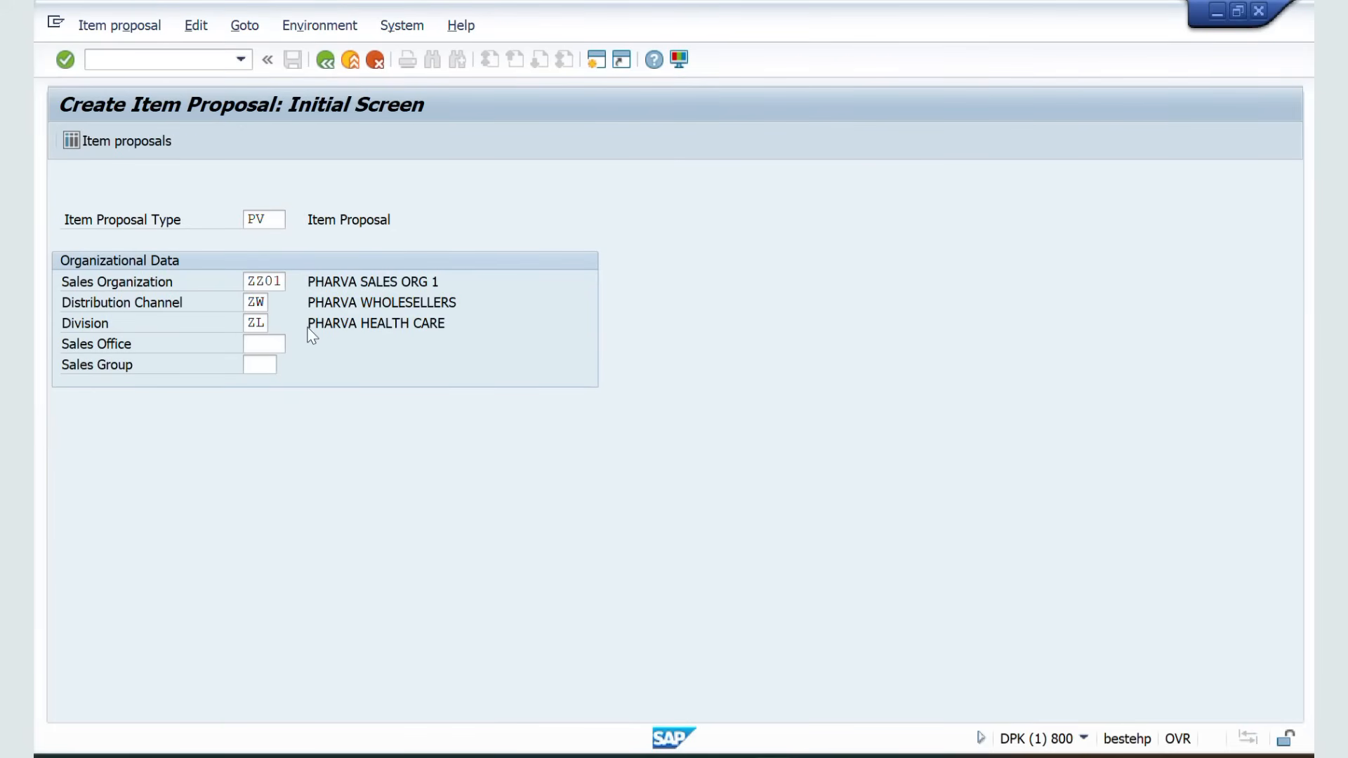
Enter the item proposal description ITEM PROPOSAL FOR TESTING
{"action": "left_click", "coordinate": [283, 194]}
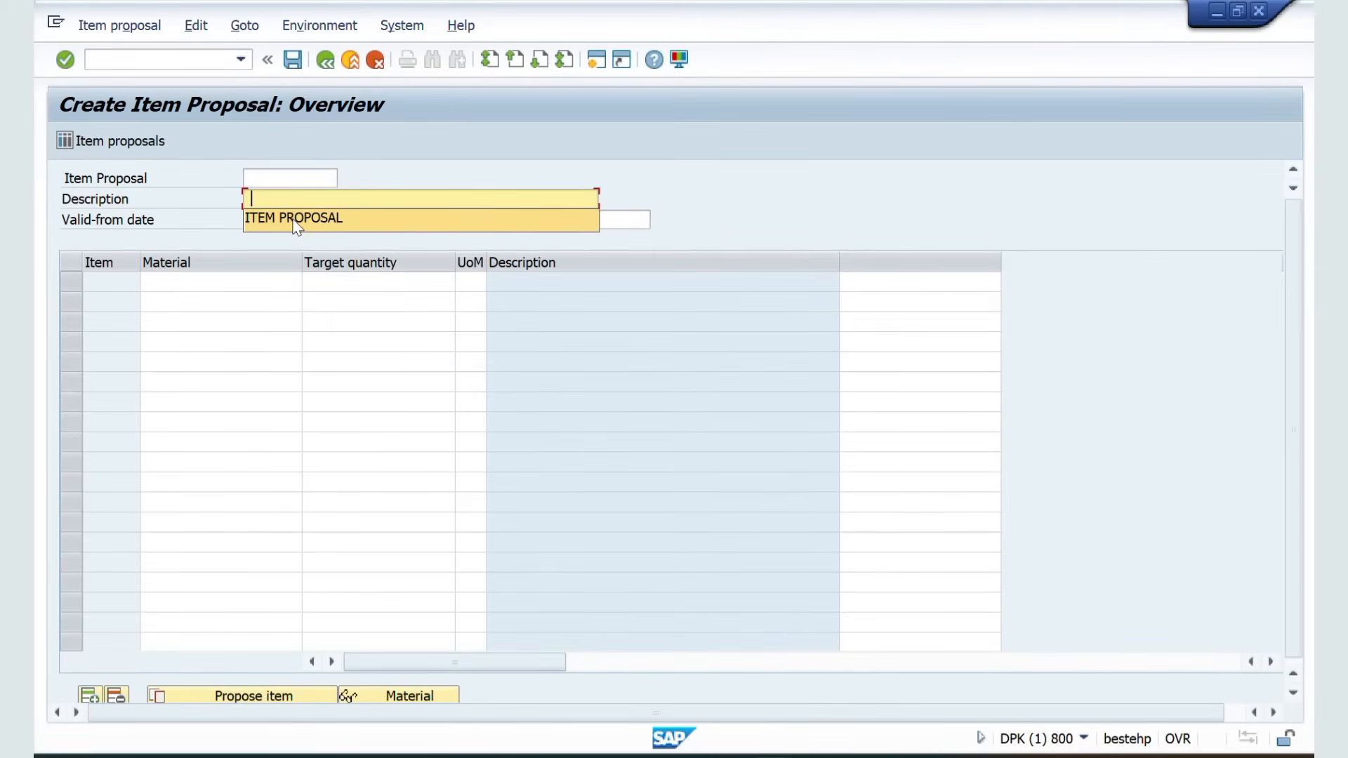
{"action": "left_click", "coordinate": [295, 221]}
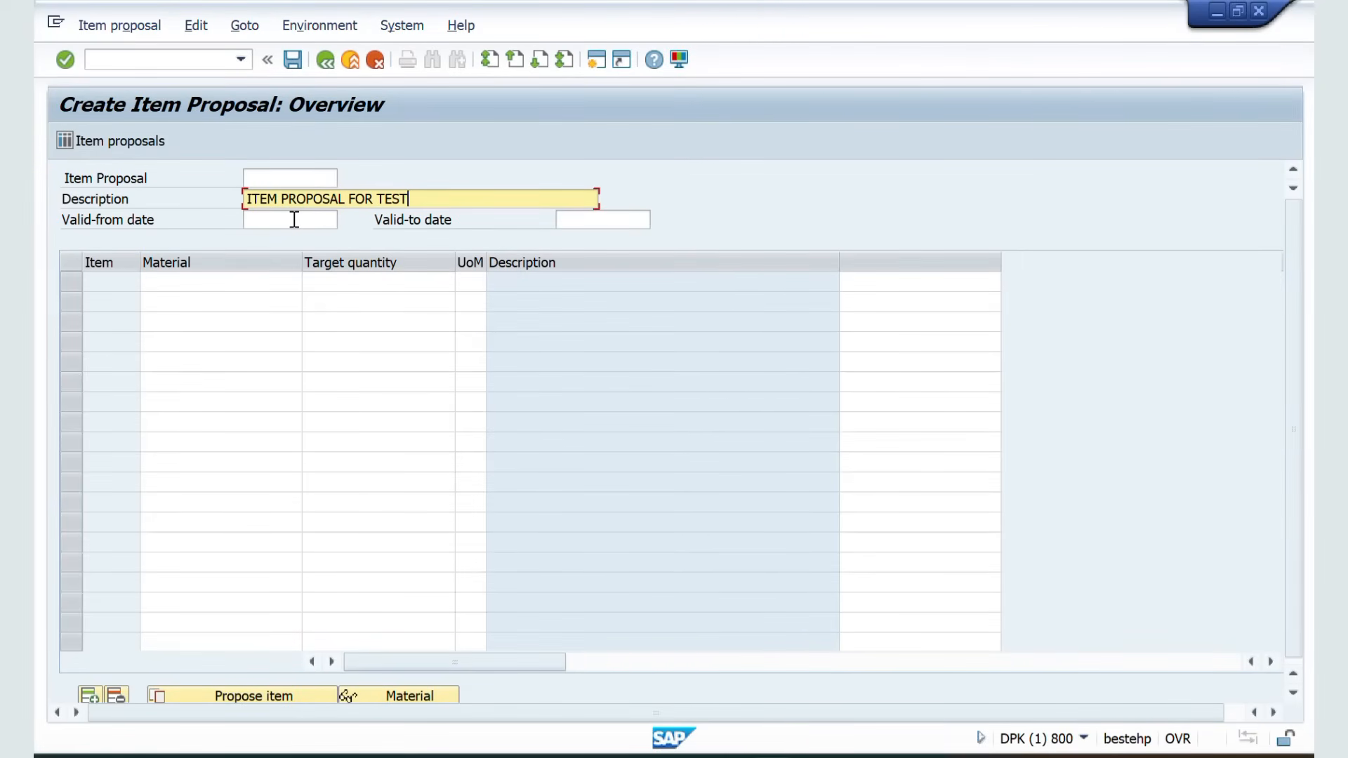
{"action": "key", "text": "Return"}
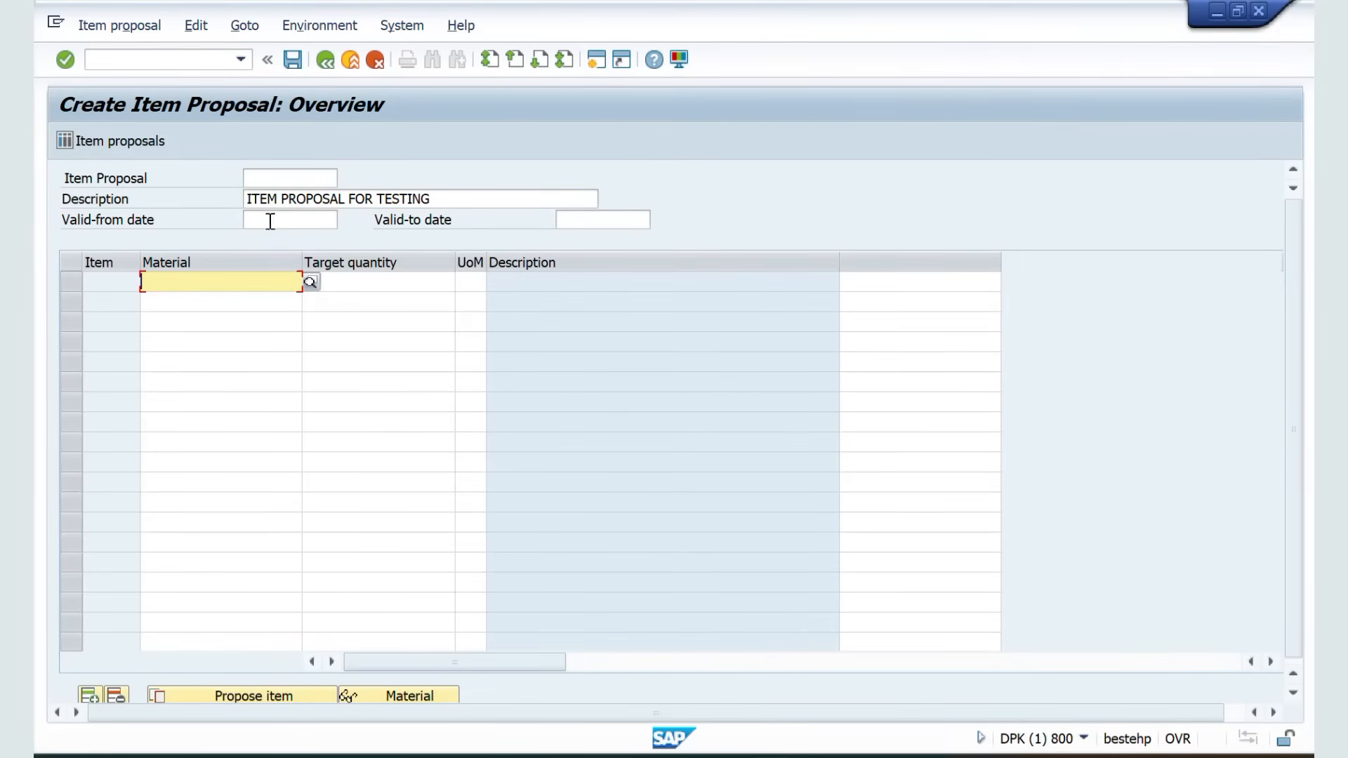
Set the item proposal's validity period from 03.08.2024 to 31.08.2024
{"action": "left_click", "coordinate": [268, 220]}
{"action": "left_click", "coordinate": [275, 240]}
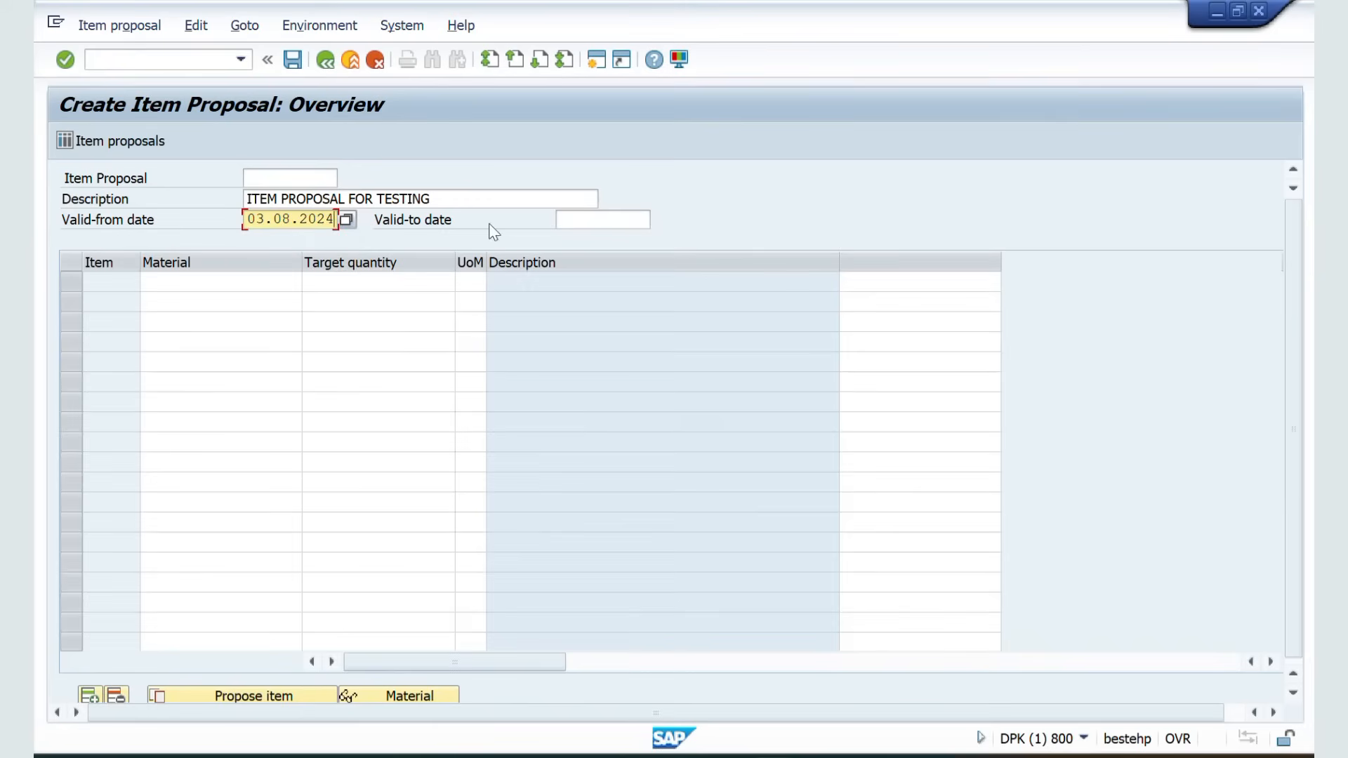
{"action": "left_click", "coordinate": [570, 223]}
{"action": "left_click", "coordinate": [588, 244]}
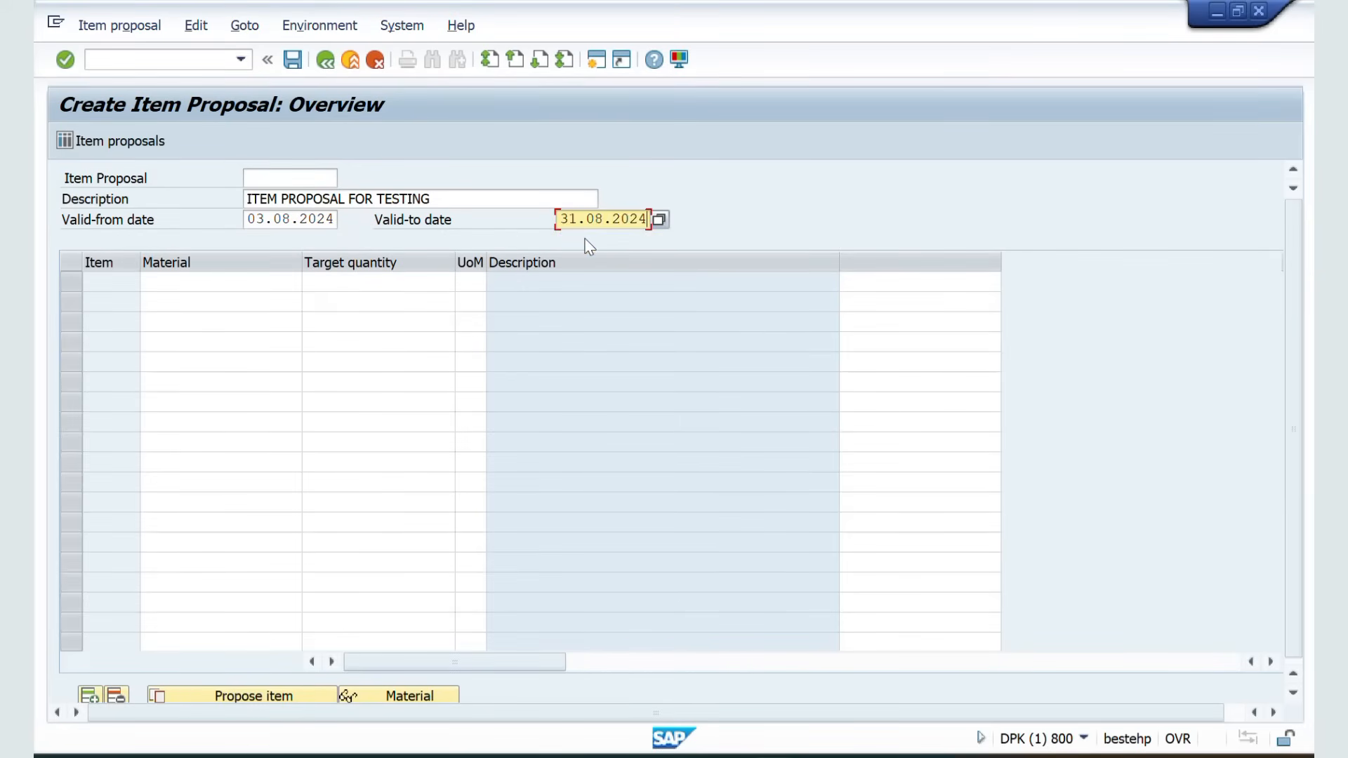
Add material 50065624 as the first item with target quantity 100
{"action": "left_click", "coordinate": [270, 281]}
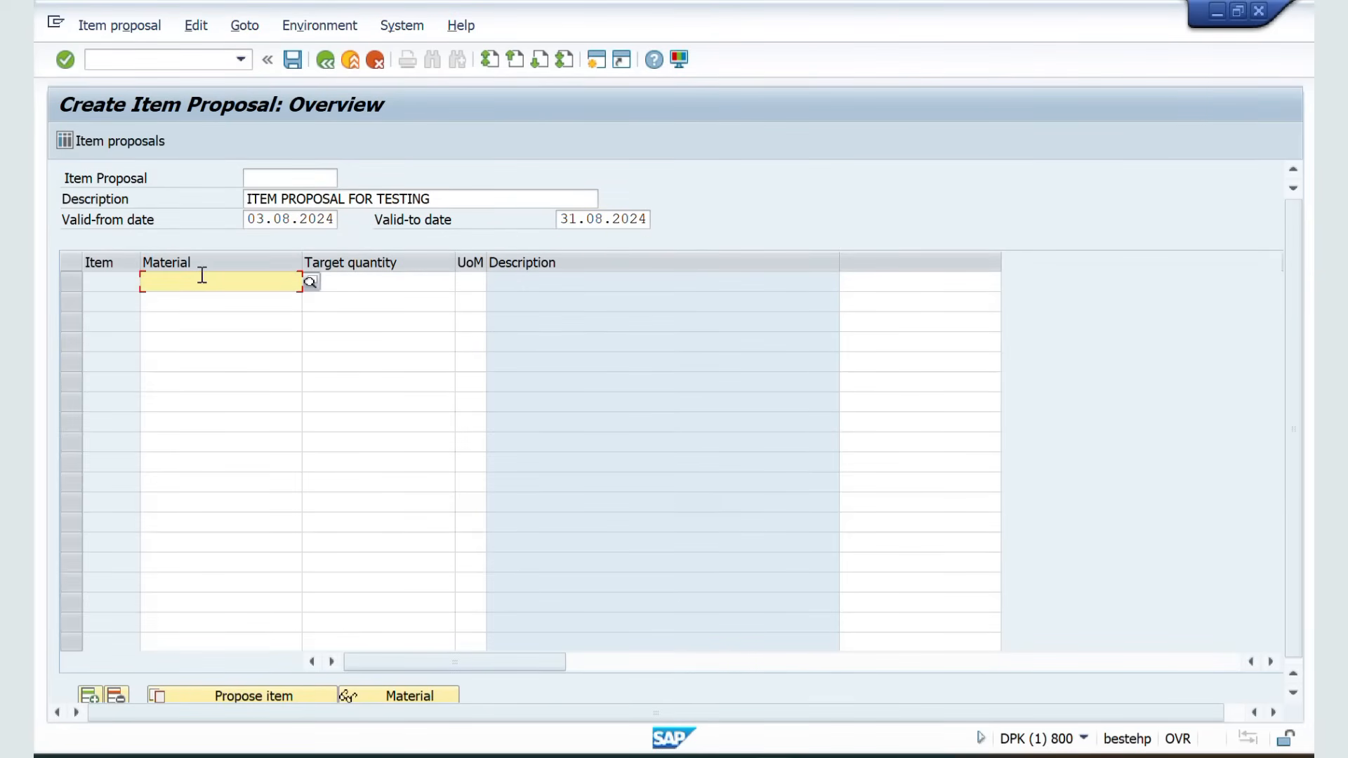
{"action": "left_click", "coordinate": [201, 300]}
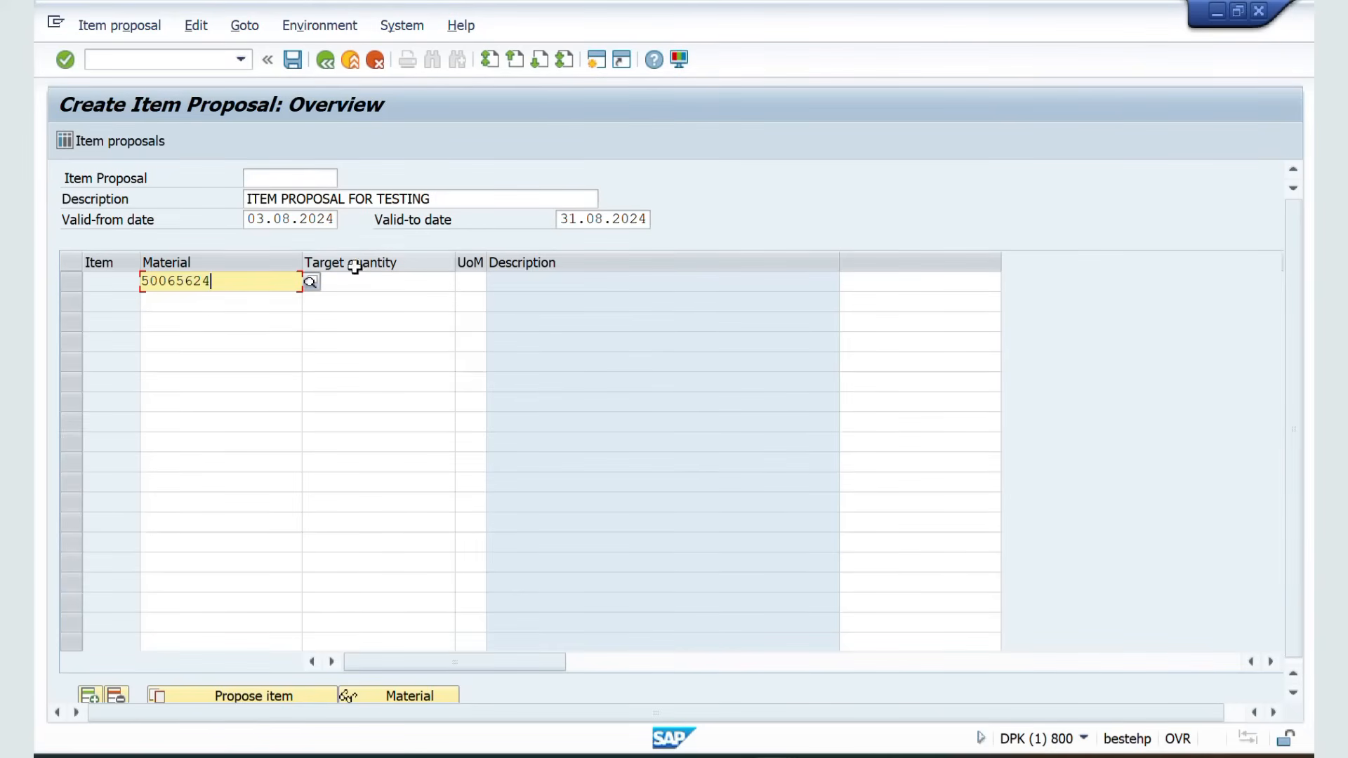
{"action": "left_click", "coordinate": [408, 282]}
{"action": "type", "text": "100"}
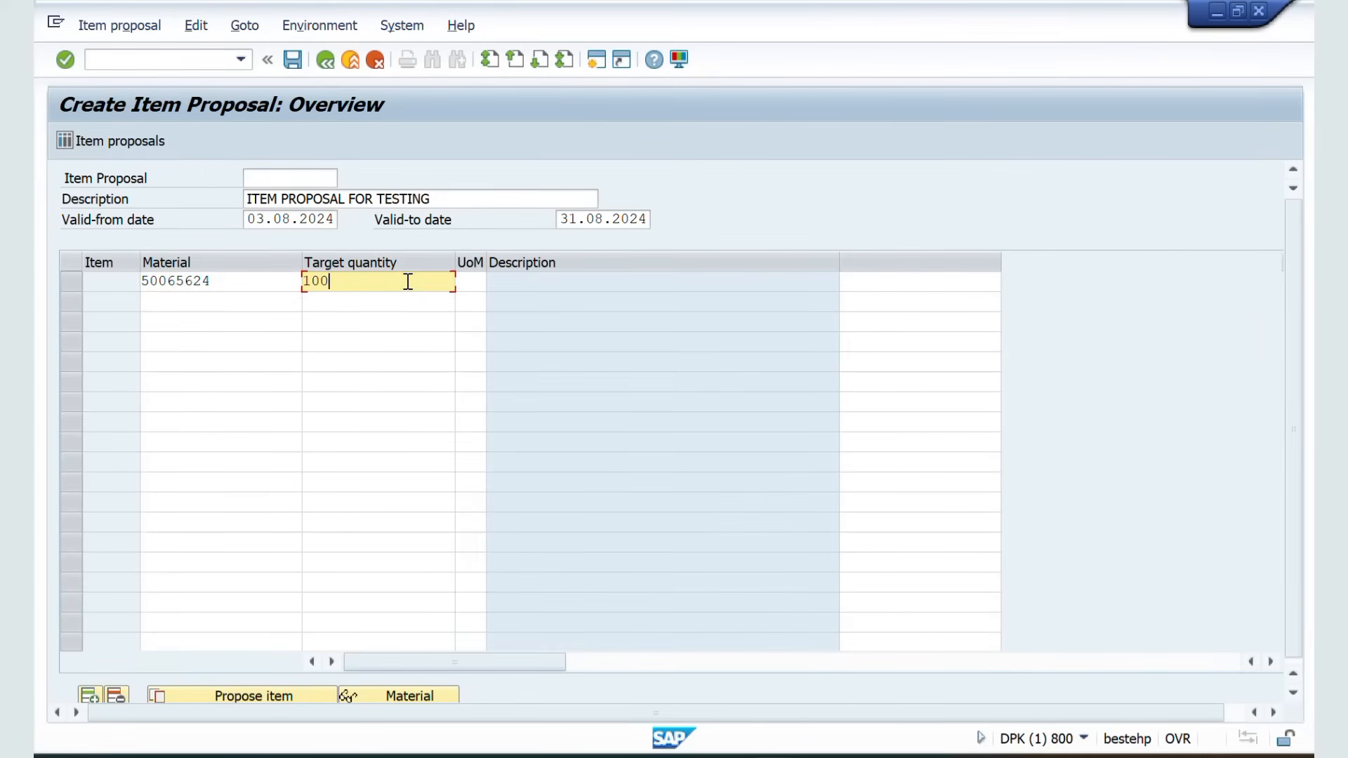
{"action": "key", "text": "Return"}
Add material 50065642 as the second item with target quantity 100
{"action": "left_click", "coordinate": [183, 300]}
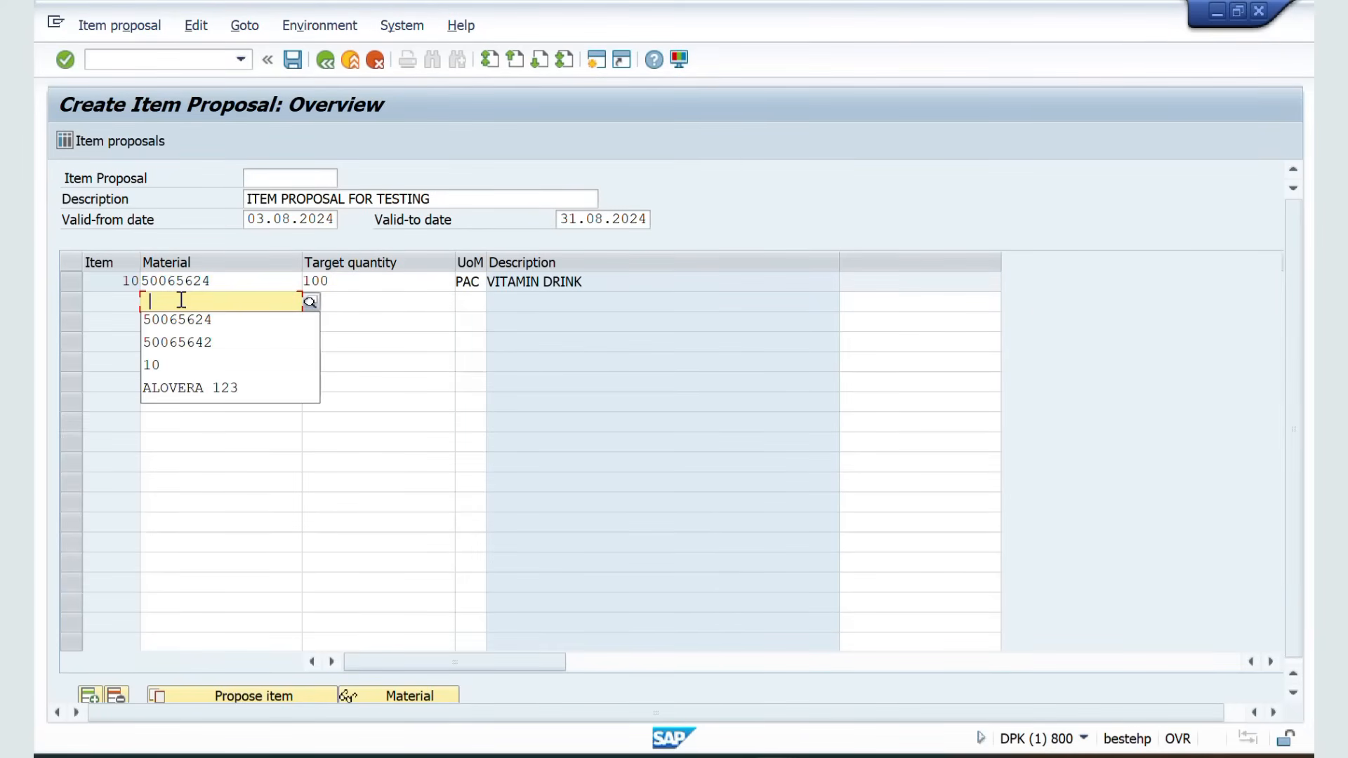
{"action": "left_click", "coordinate": [184, 339]}
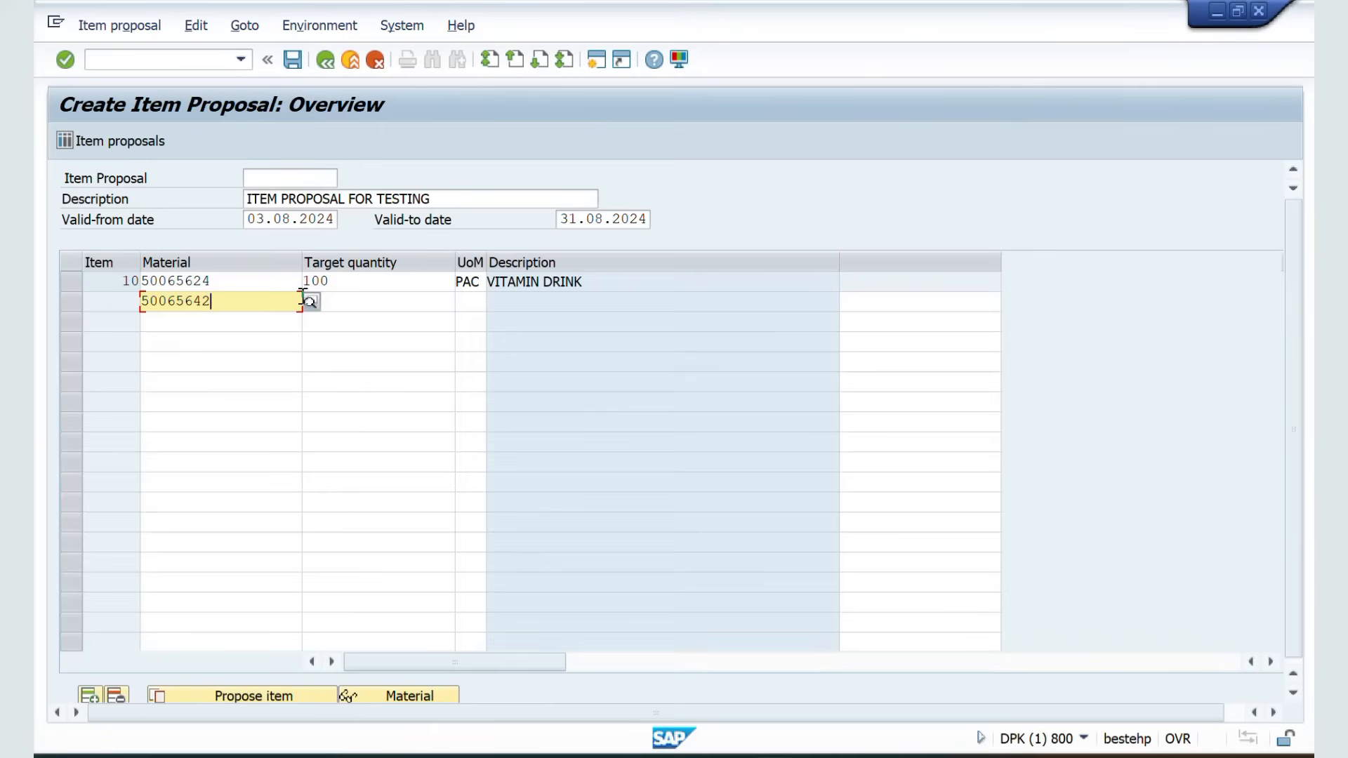
{"action": "left_click", "coordinate": [355, 295]}
{"action": "type", "text": "2"}
{"action": "key", "text": "Return"}
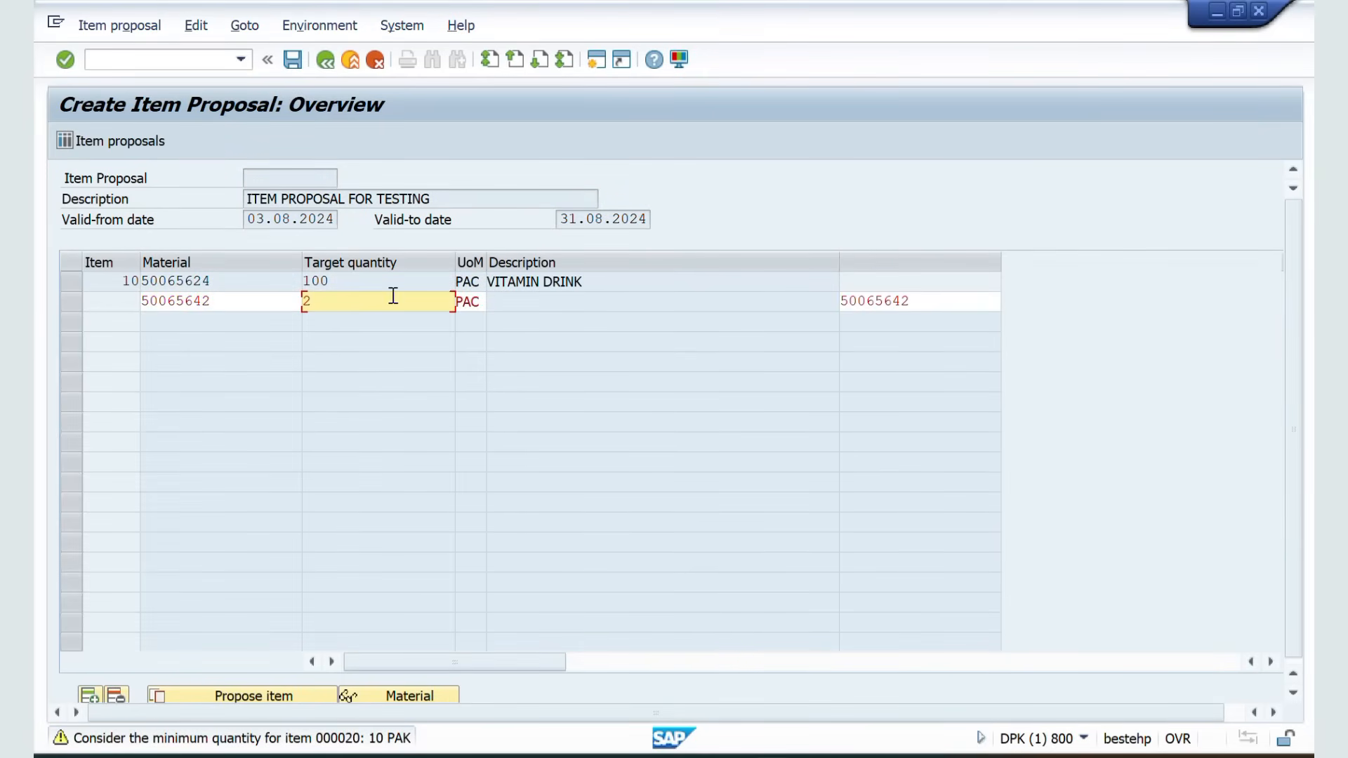
{"action": "key", "text": "BackSpace"}
{"action": "type", "text": "100"}
{"action": "key", "text": "Return"}
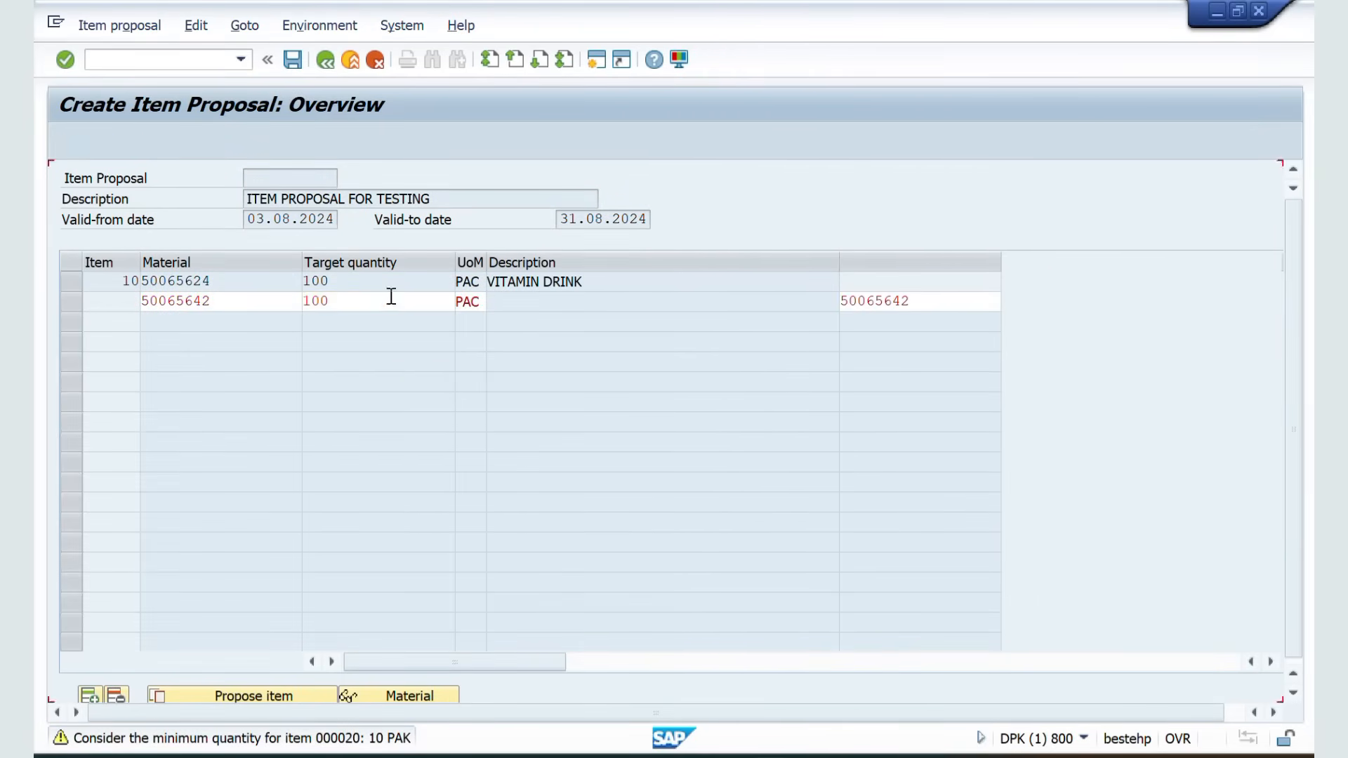
Change the unit of measure of both items to L
{"action": "left_click", "coordinate": [482, 285]}
{"action": "key", "text": "BackSpace"}
{"action": "key", "text": "BackSpace"}
{"action": "key", "text": "BackSpace"}
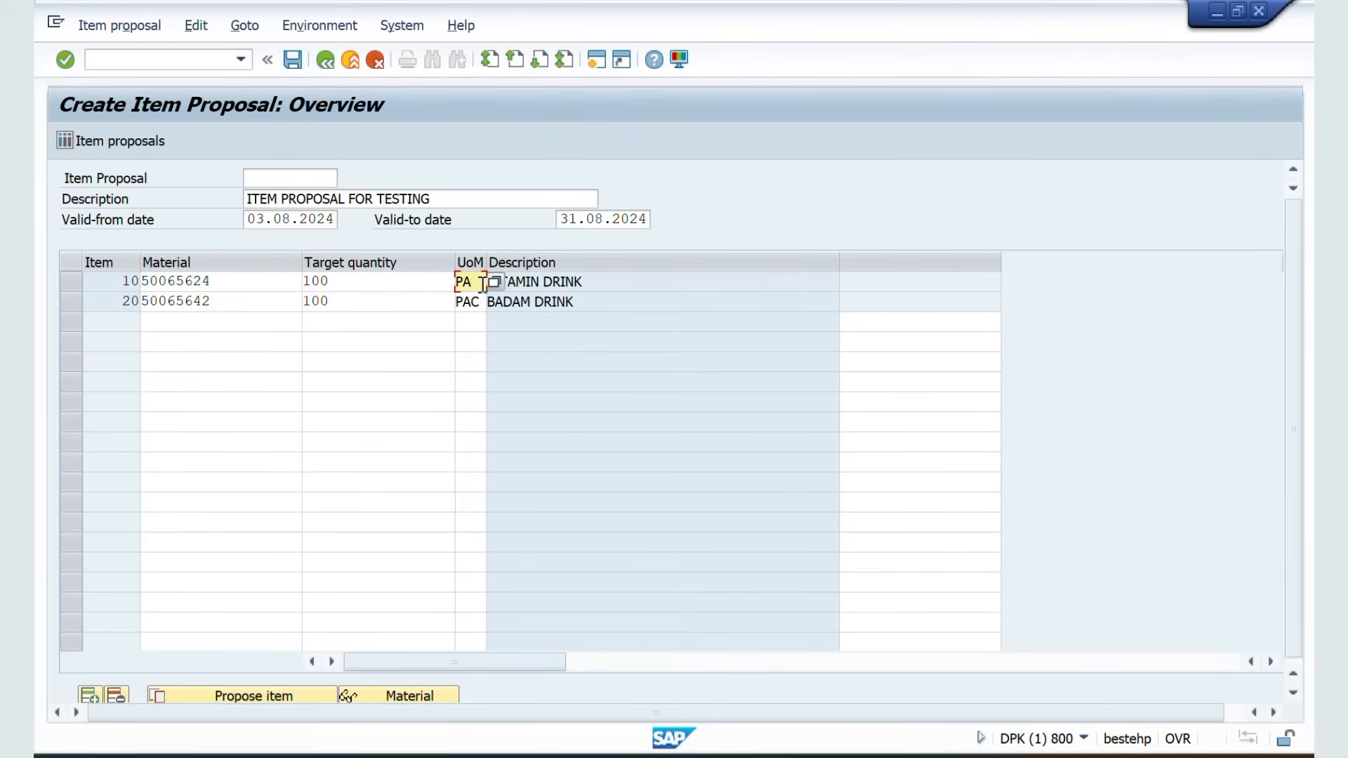
{"action": "type", "text": "L"}
{"action": "key", "text": "Return"}
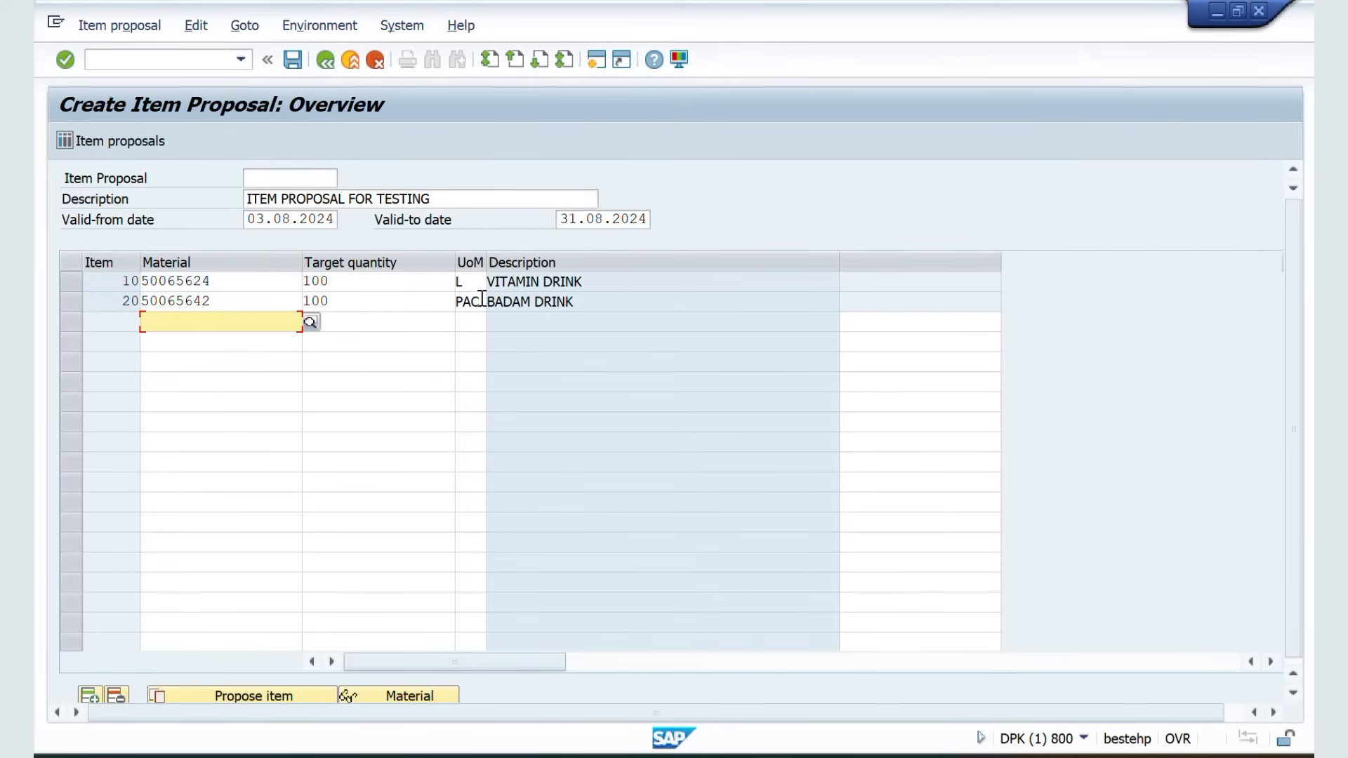
{"action": "left_click", "coordinate": [483, 300]}
{"action": "key", "text": "BackSpace"}
{"action": "key", "text": "BackSpace"}
{"action": "key", "text": "BackSpace"}
{"action": "type", "text": "L"}
{"action": "key", "text": "Return"}
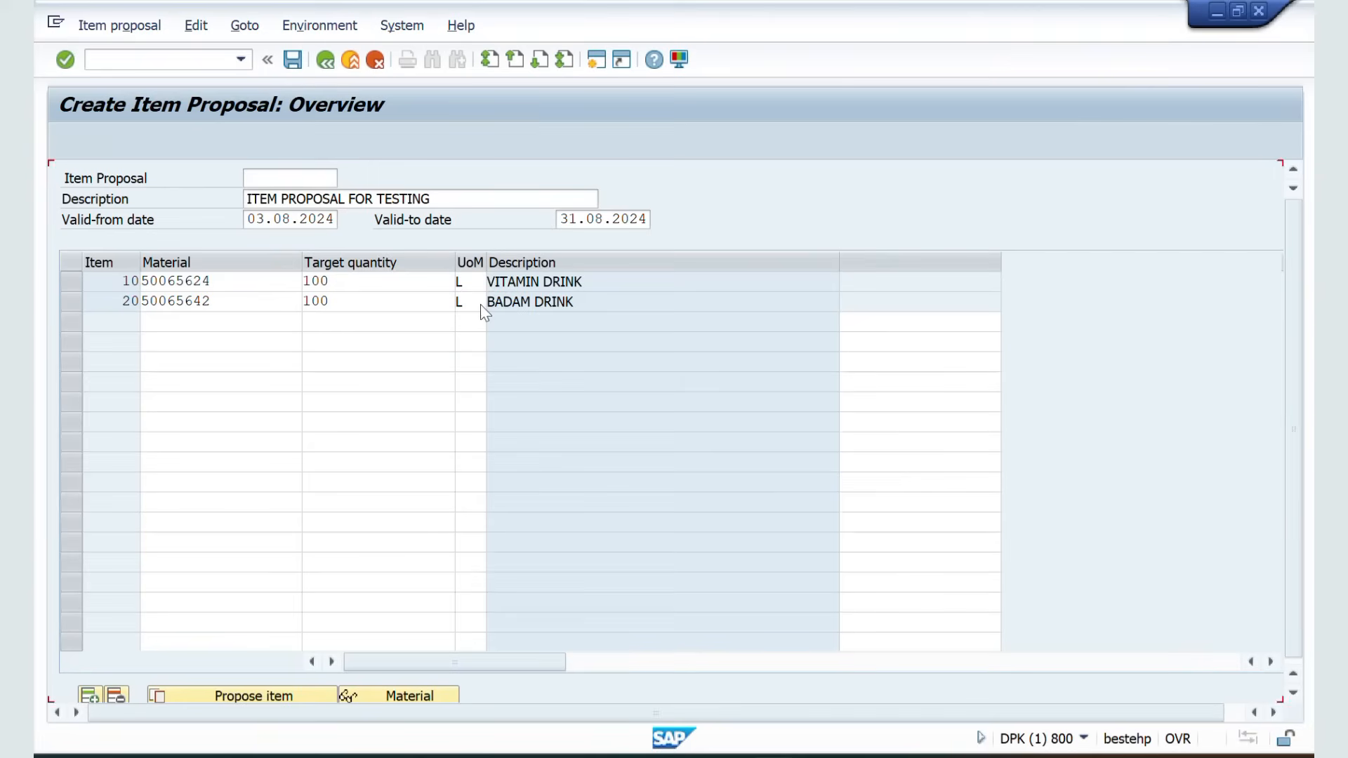
Save the item proposal and select the proposal number in the save message's details
{"action": "left_click", "coordinate": [293, 61]}
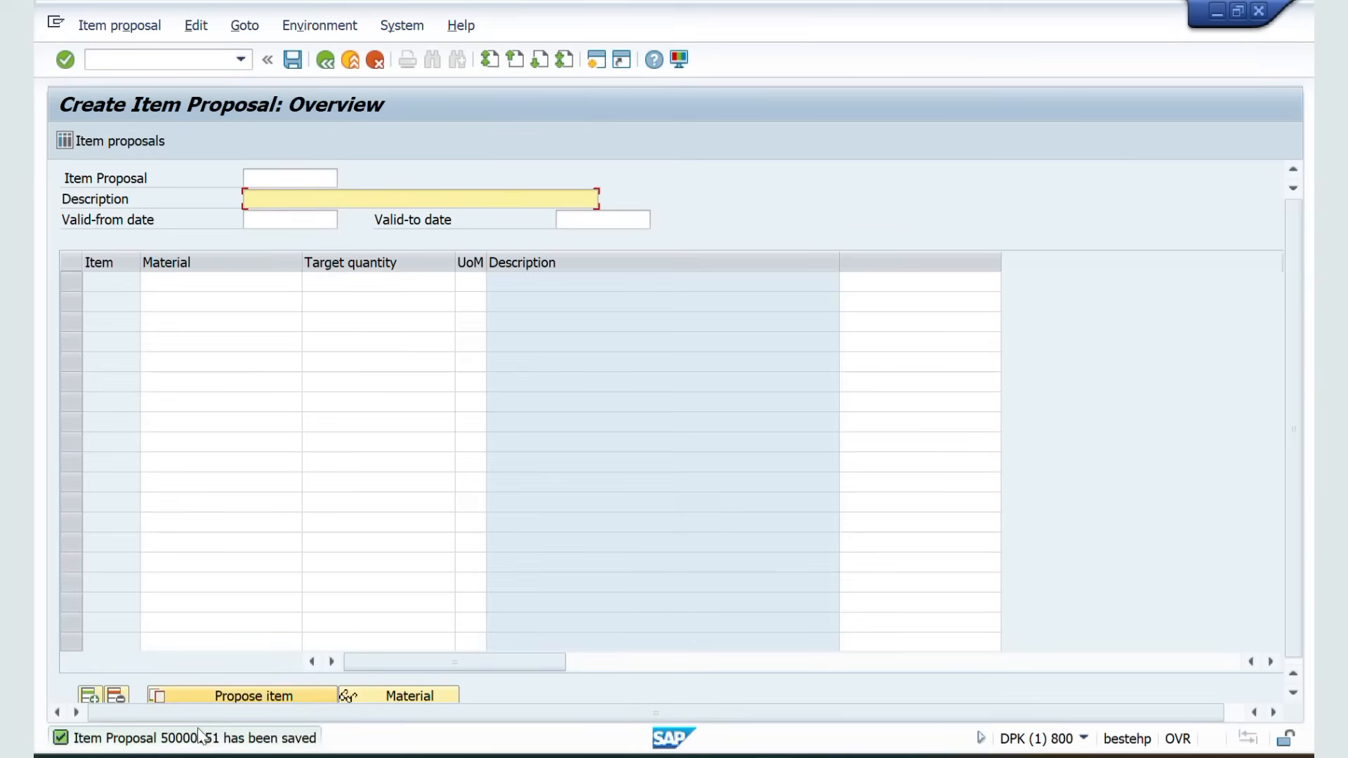
{"action": "double_click", "coordinate": [195, 739]}
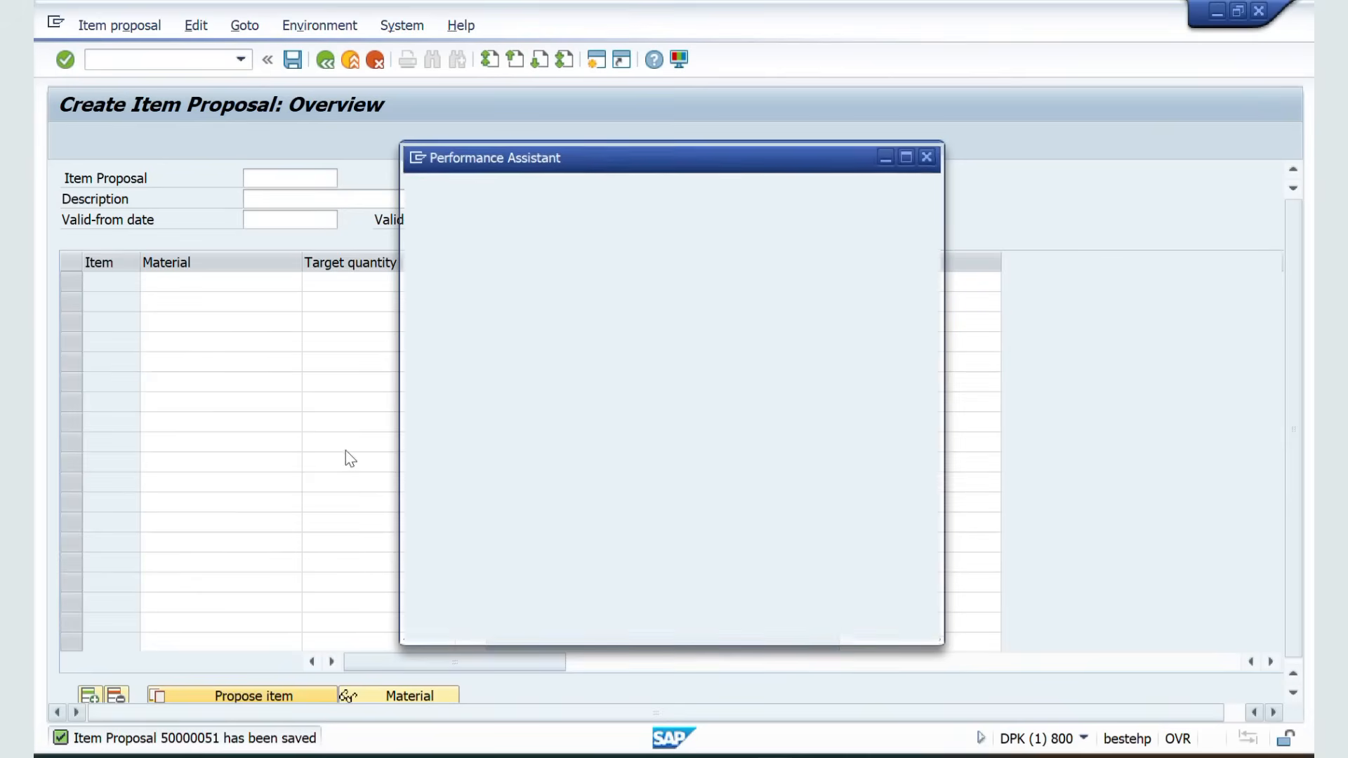
{"action": "double_click", "coordinate": [566, 212]}
{"action": "key", "text": "ctrl+c"}
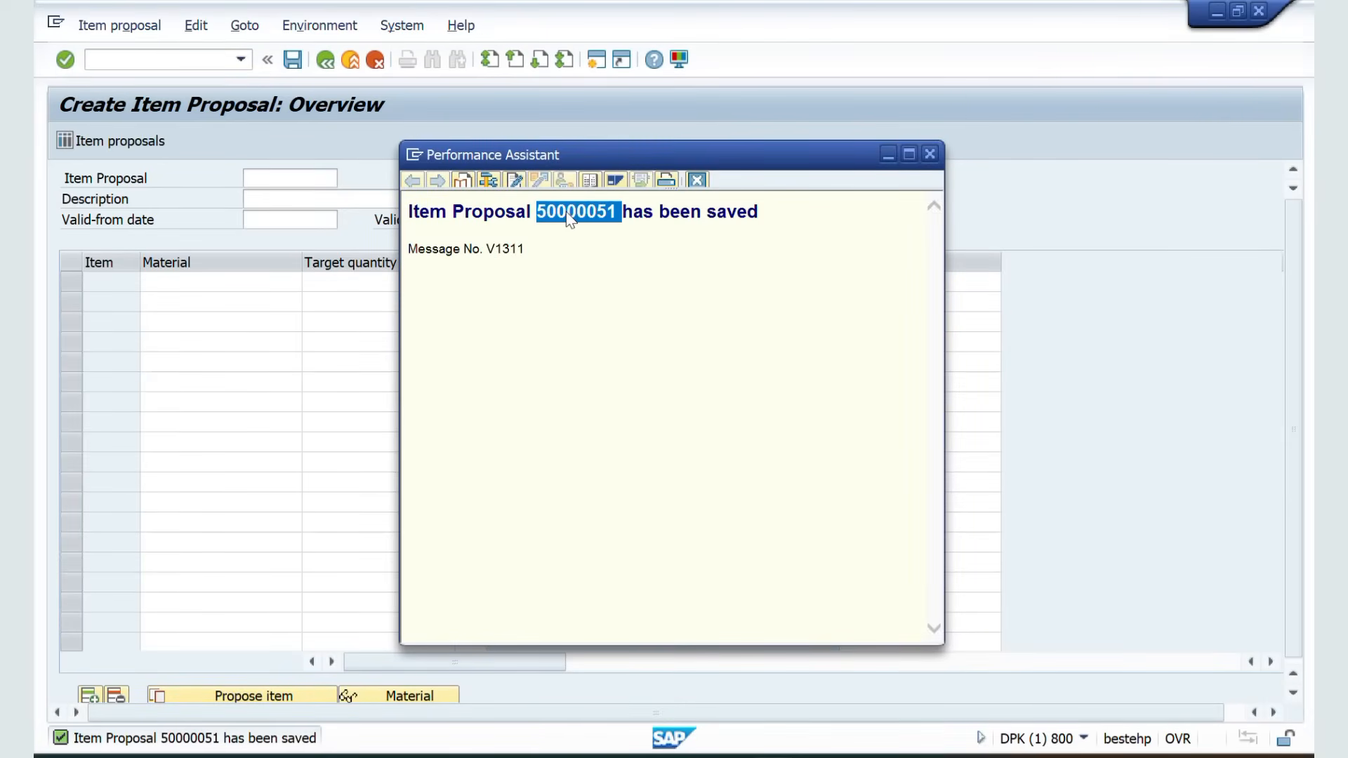
Switch to the spreadsheet and paste the item proposal number into cell D317
{"action": "key", "text": "alt+Tab"}
{"action": "key", "text": "alt+Tab"}
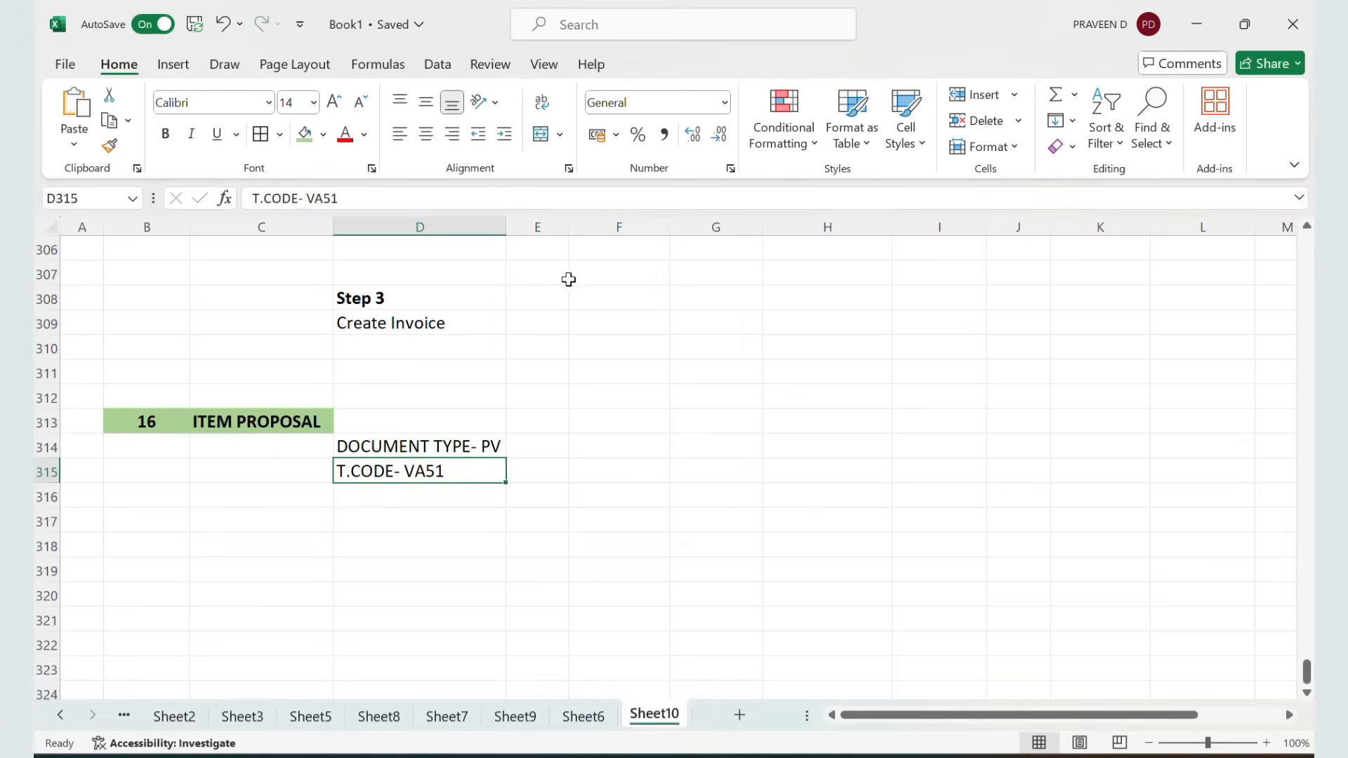
{"action": "left_click", "coordinate": [391, 519]}
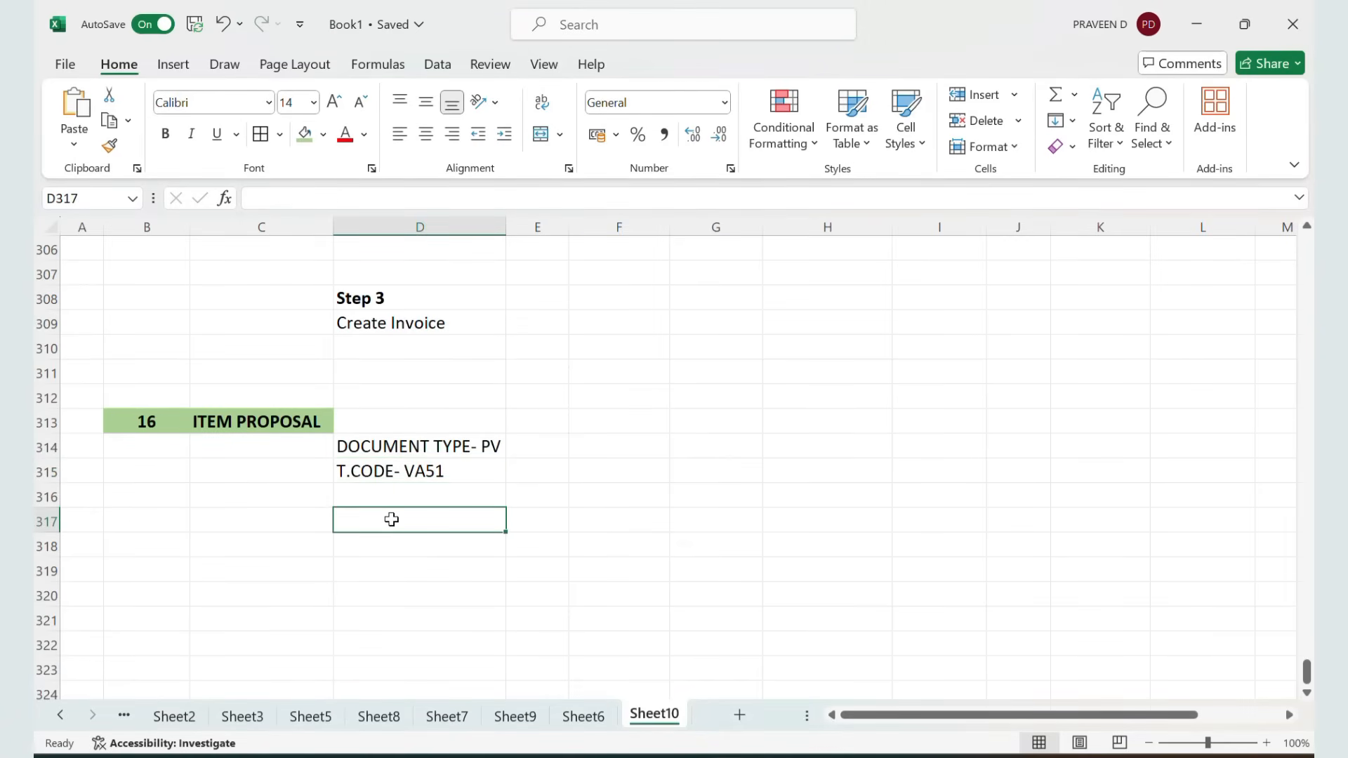
{"action": "key", "text": "ctrl+v"}
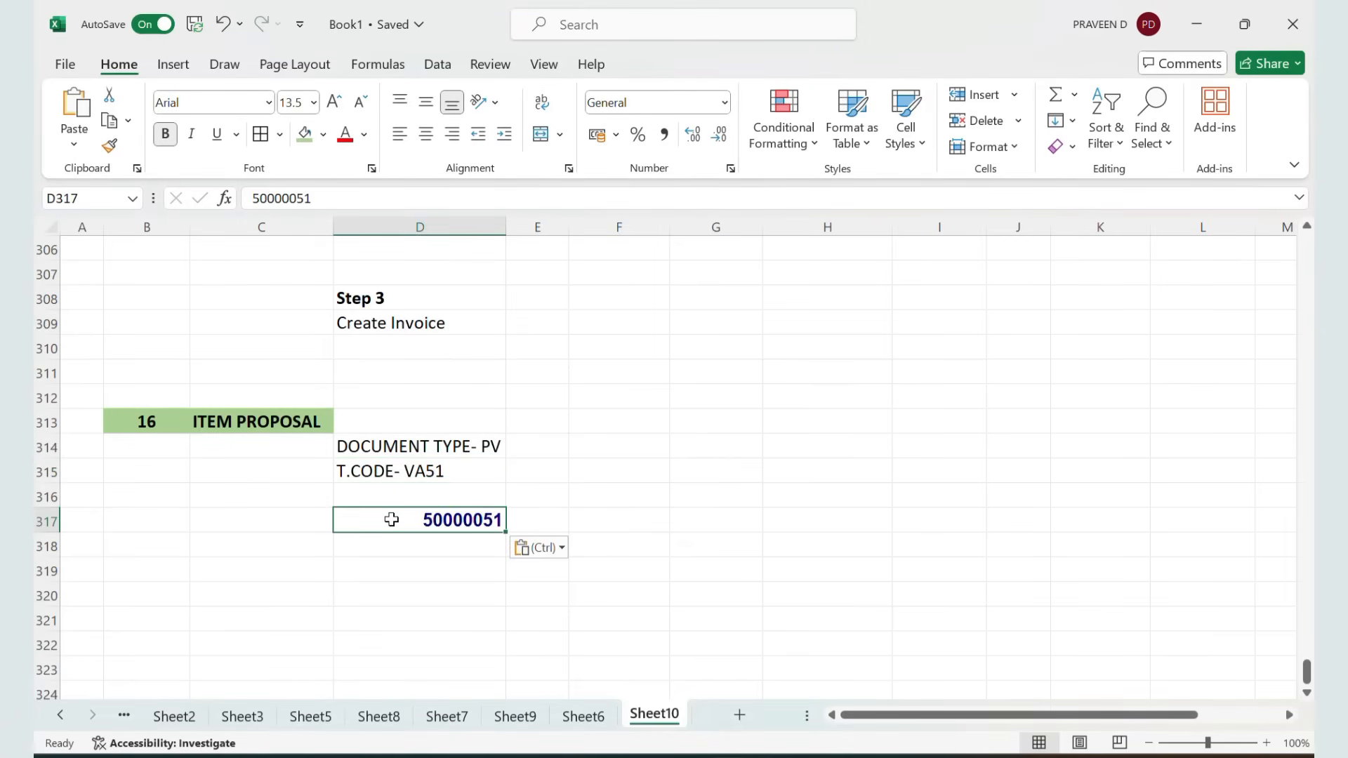
Add a bold note in D319: GO TO XD02 AND ASSIGN THIS NUMBER TO THE CUSTOMER
{"action": "left_click", "coordinate": [340, 567]}
{"action": "type", "text": "G"}
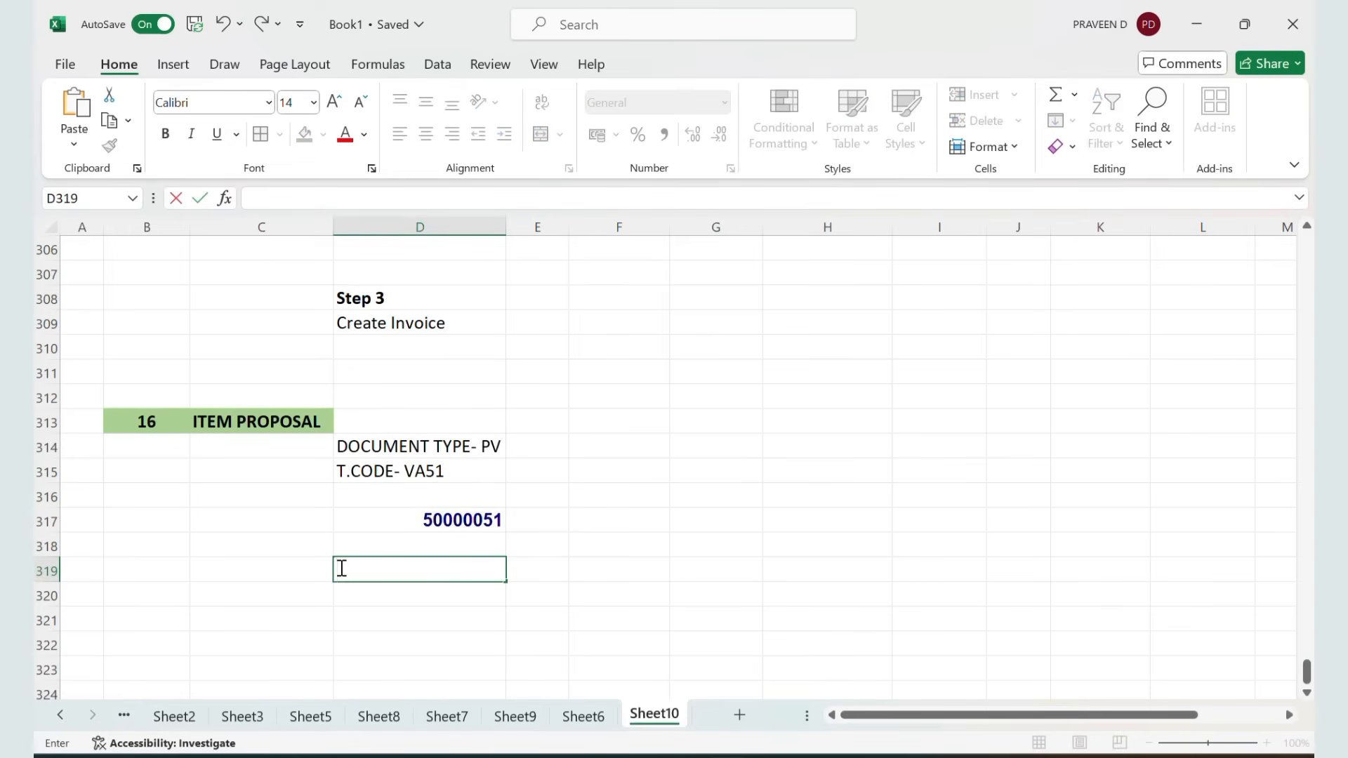
{"action": "key", "text": "ctrl+b"}
{"action": "type", "text": "GO TO"}
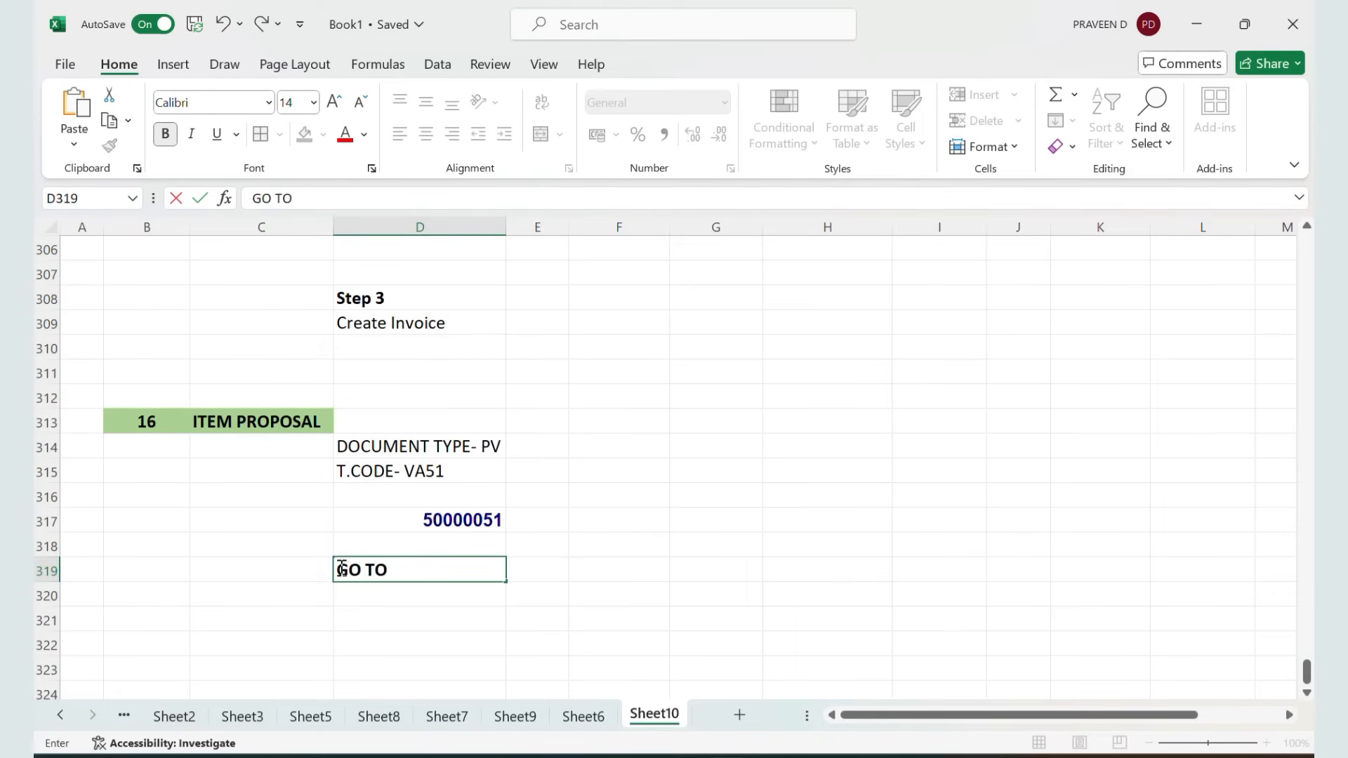
{"action": "type", "text": " XD02 AND "}
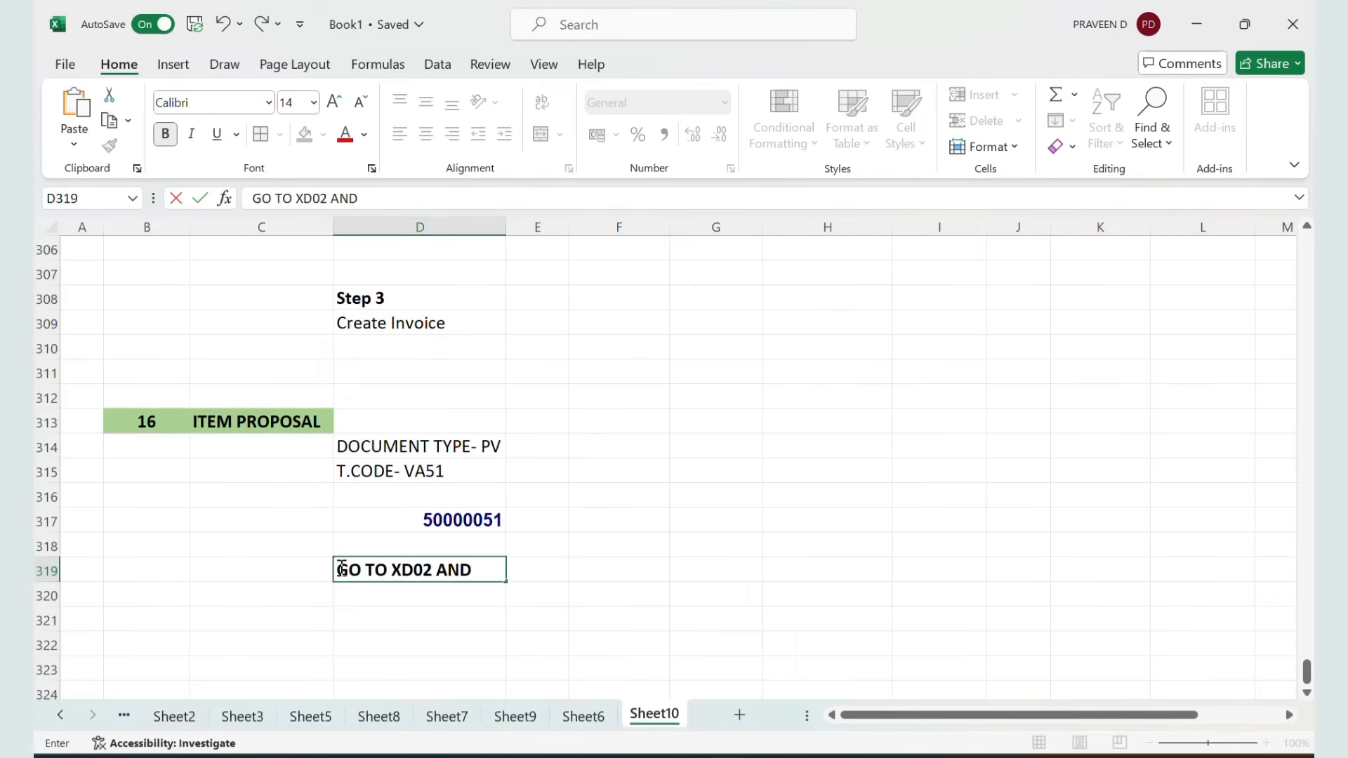
{"action": "type", "text": "ASSIGN"}
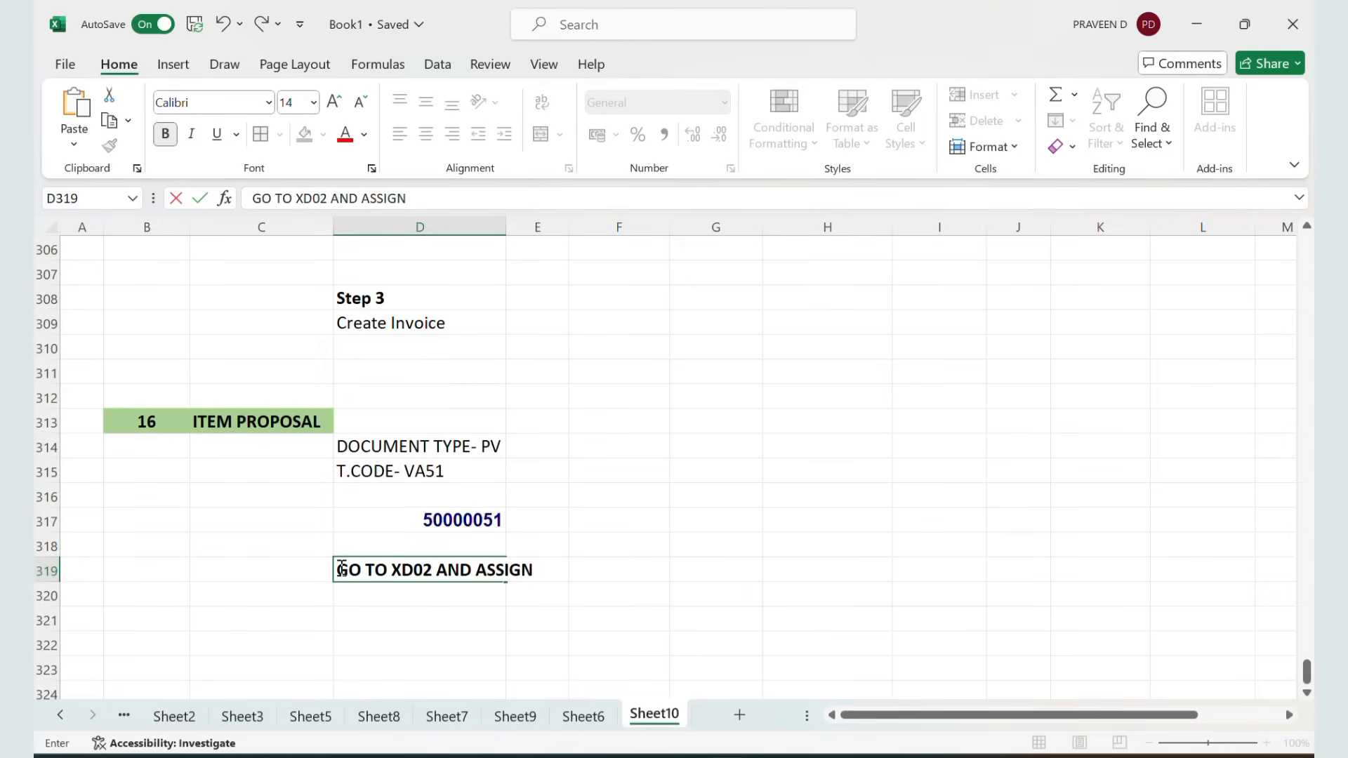
{"action": "type", "text": " THIS NUMBER"}
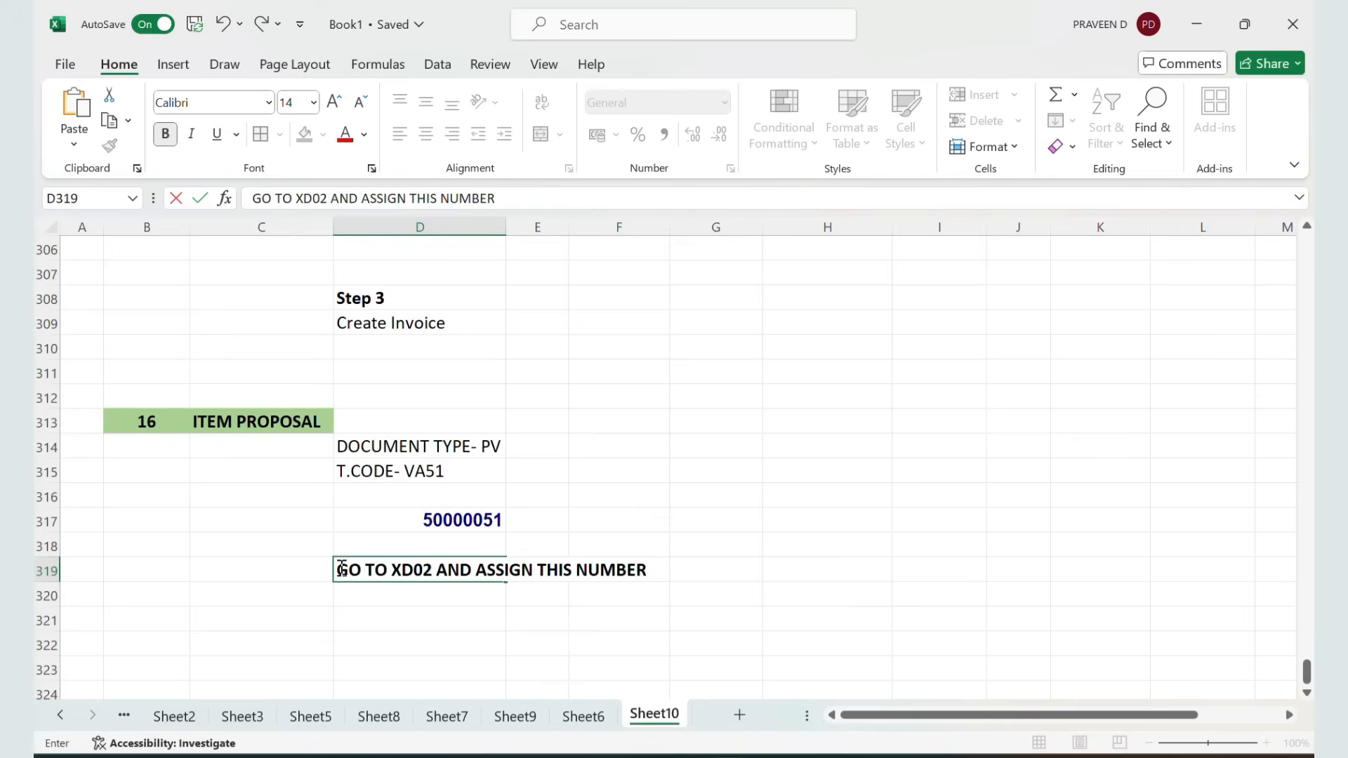
{"action": "type", "text": " TO THE CUSTOMER"}
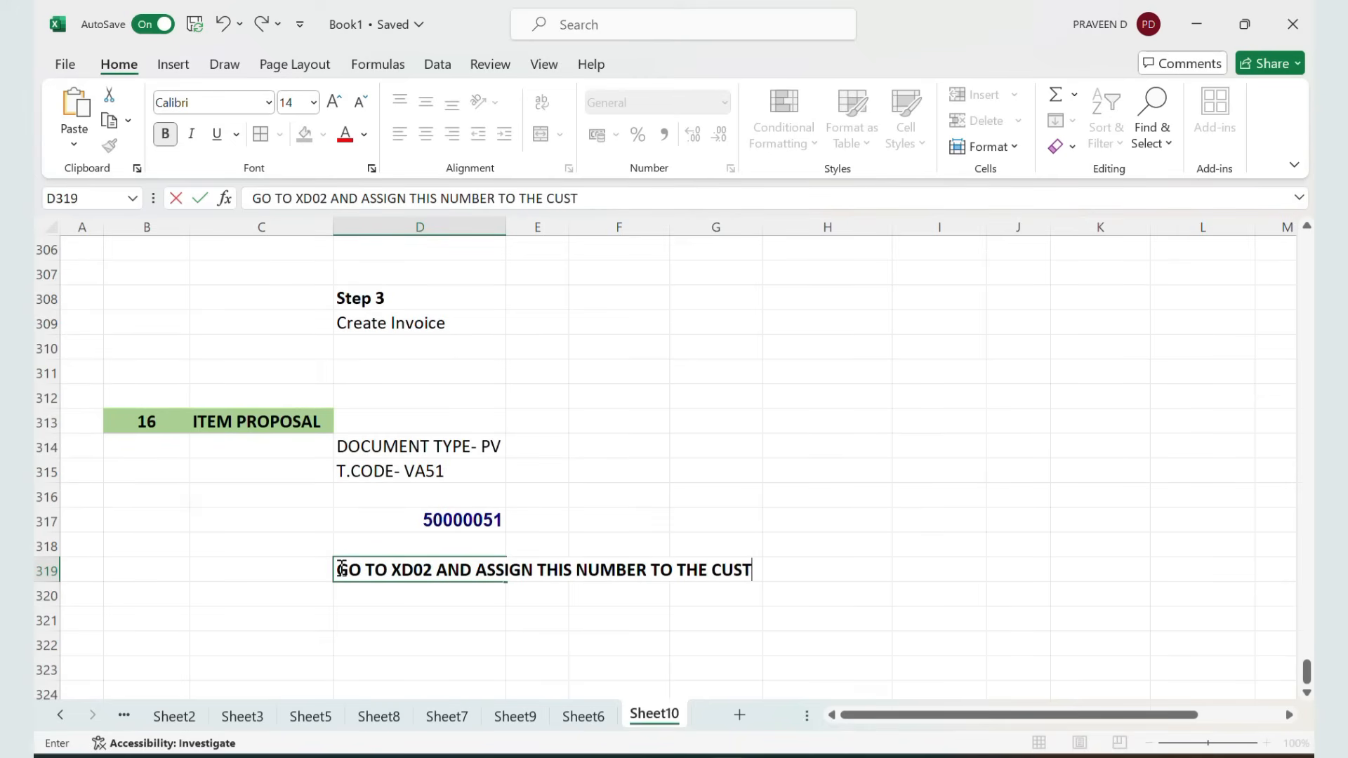
{"action": "key", "text": "Return"}
Return to SAP and open the customer's sales area data in XD02
{"action": "key", "text": "alt+Tab"}
{"action": "key", "text": "alt+Tab"}
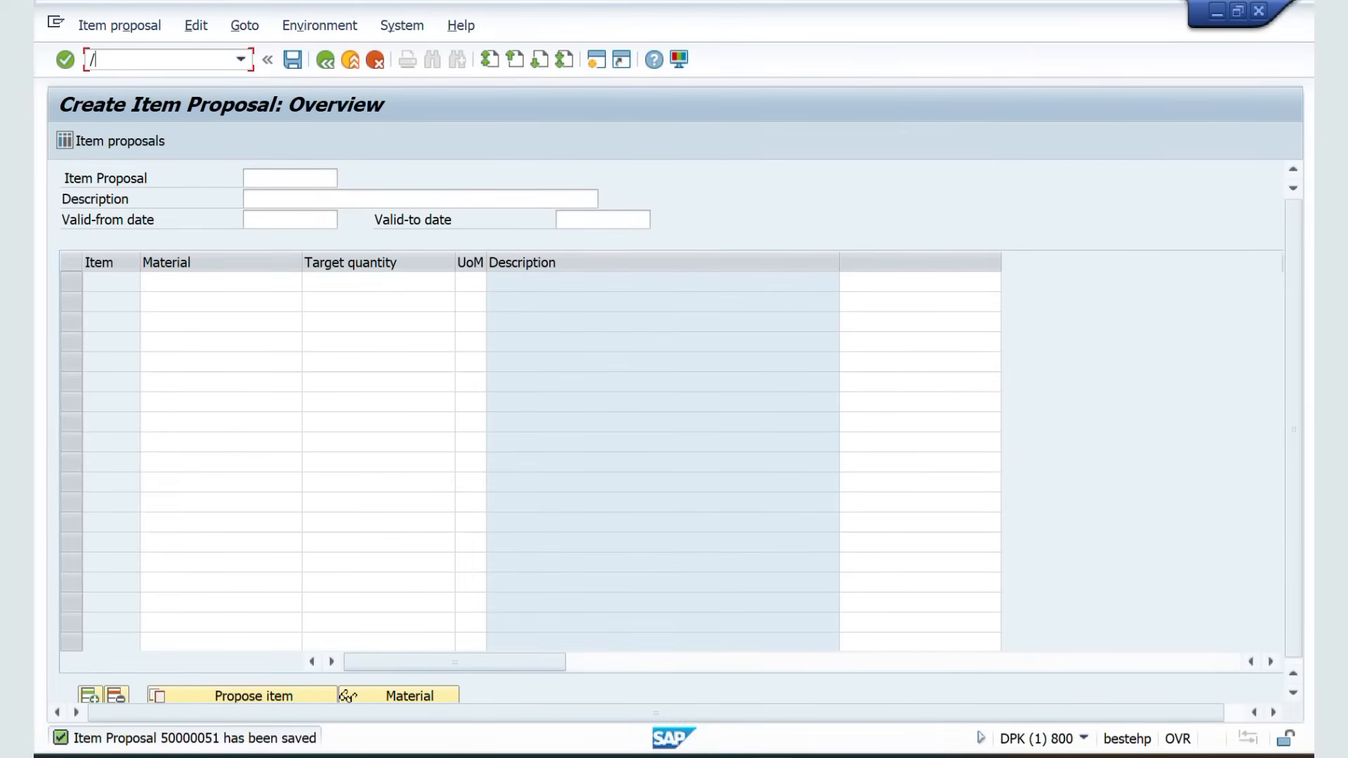
{"action": "key", "text": "Return"}
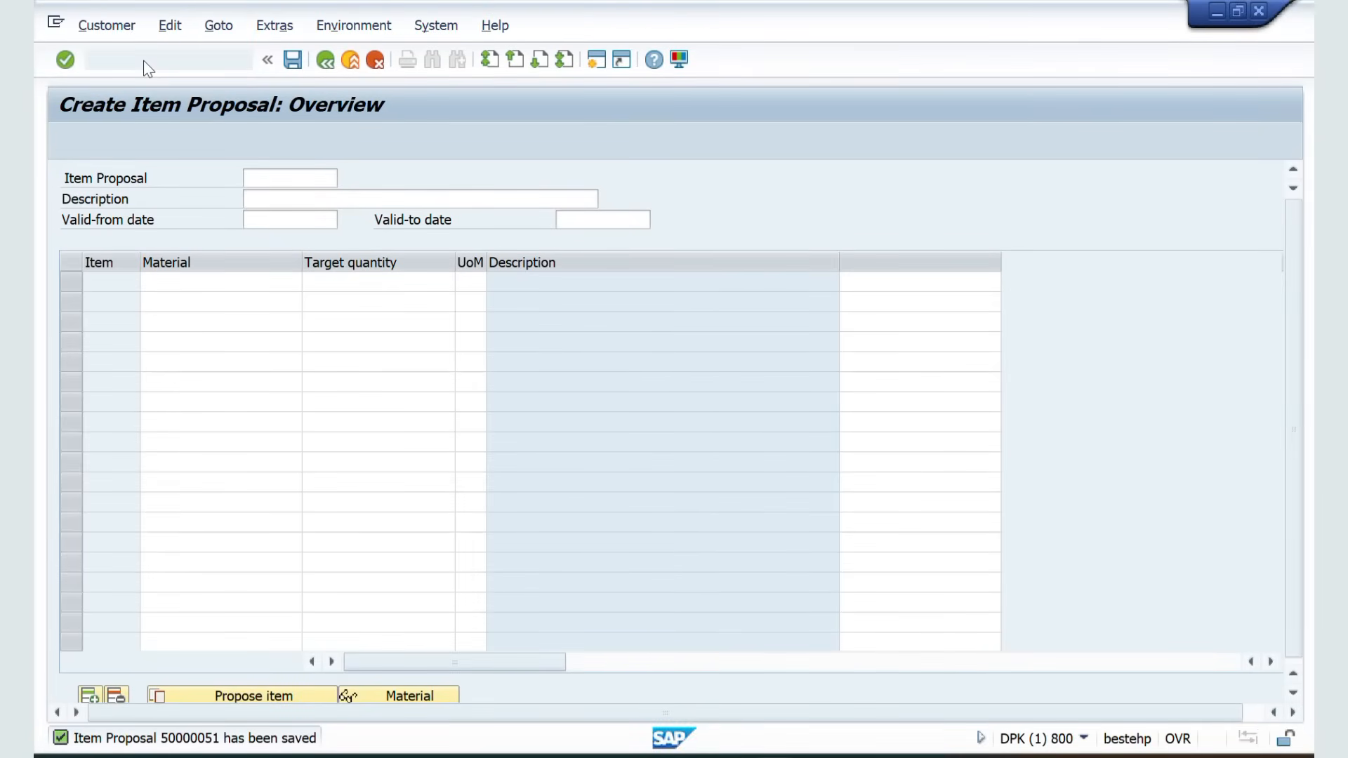
{"action": "key", "text": "Return"}
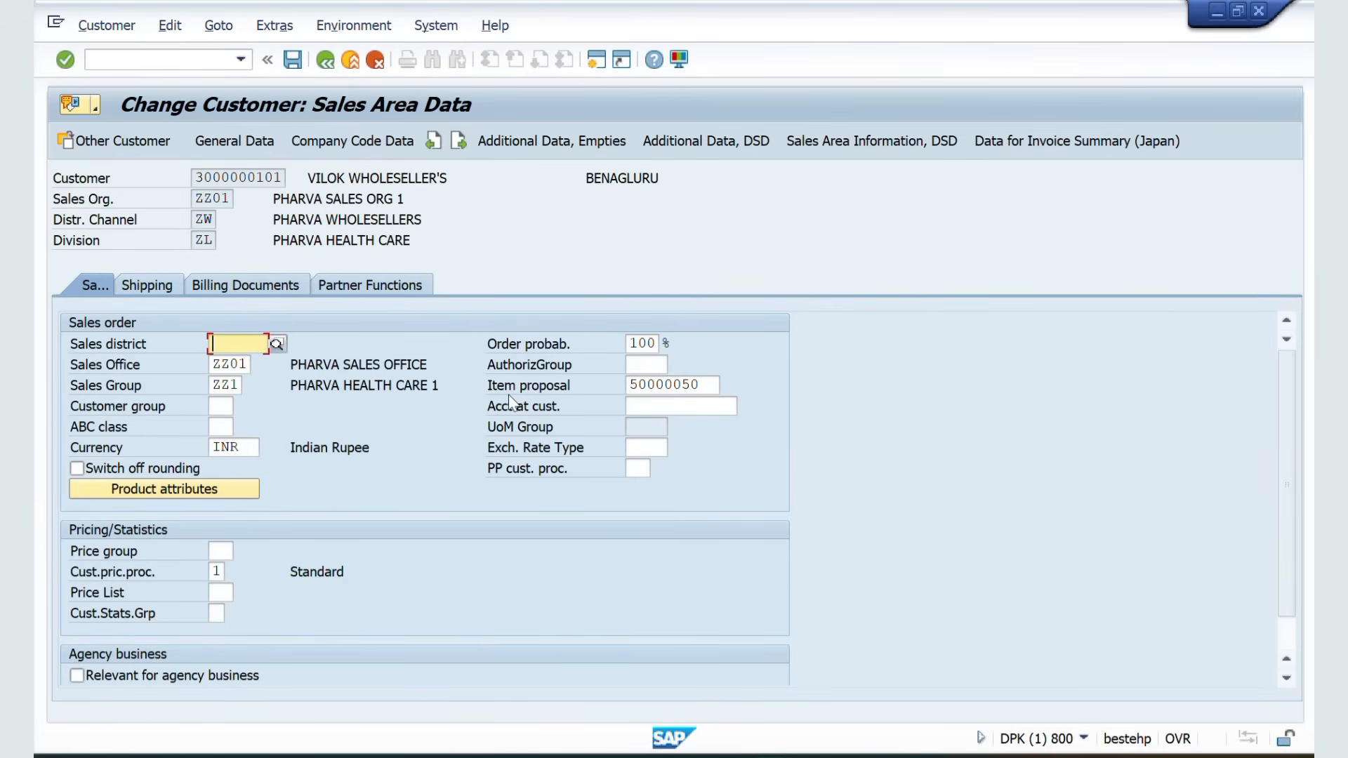
Replace the customer's item proposal with 50000051 and save the customer master
{"action": "left_click_drag", "start_coordinate": [709, 388], "coordinate": [537, 402]}
{"action": "key", "text": "BackSpace"}
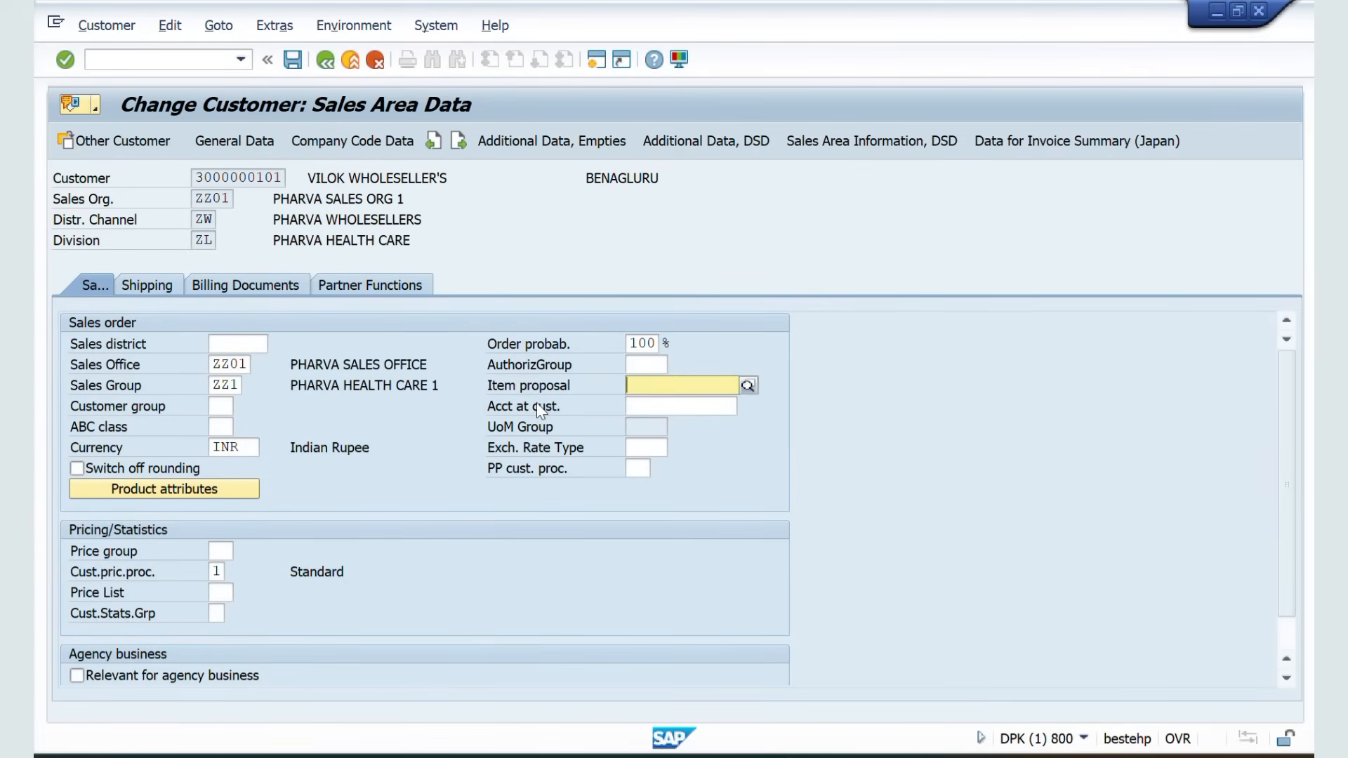
{"action": "key", "text": "Return"}
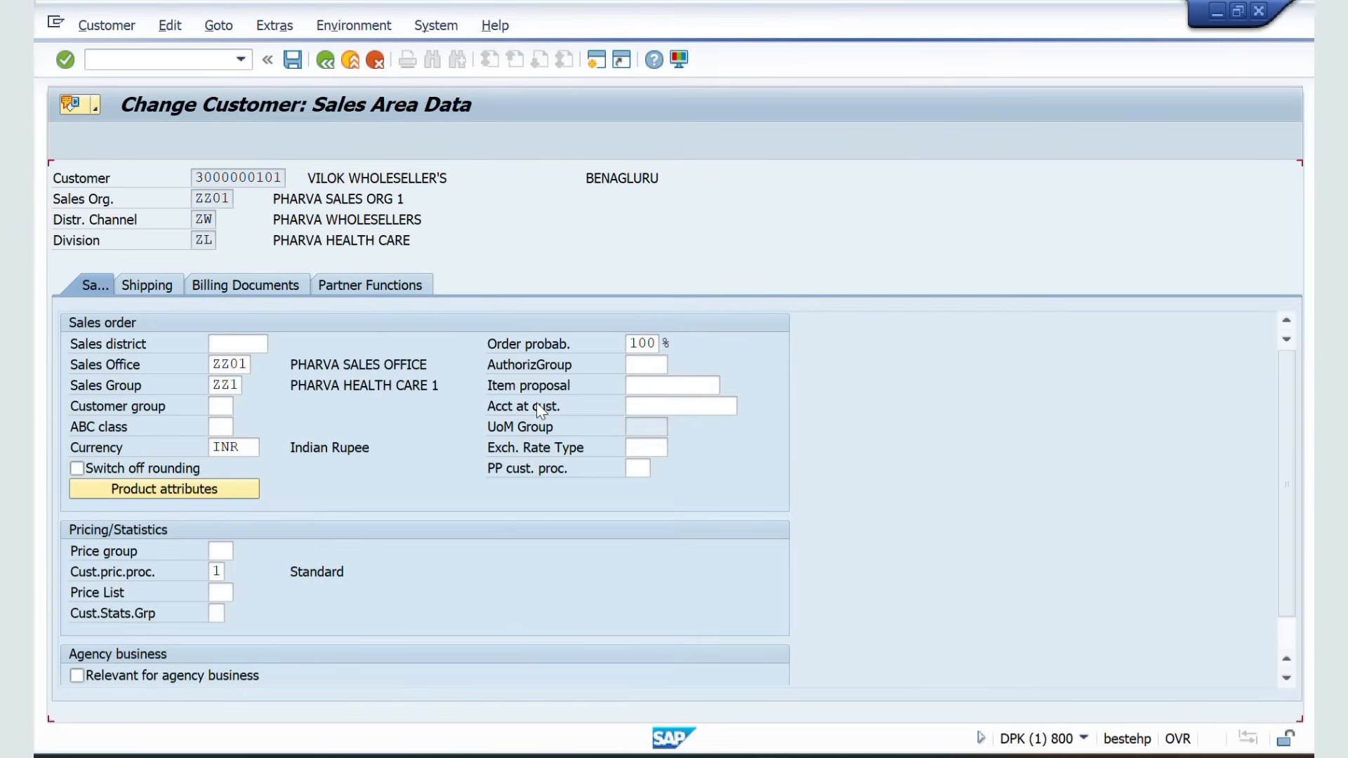
{"action": "left_click", "coordinate": [643, 386]}
{"action": "type", "text": "50000051"}
{"action": "key", "text": "Return"}
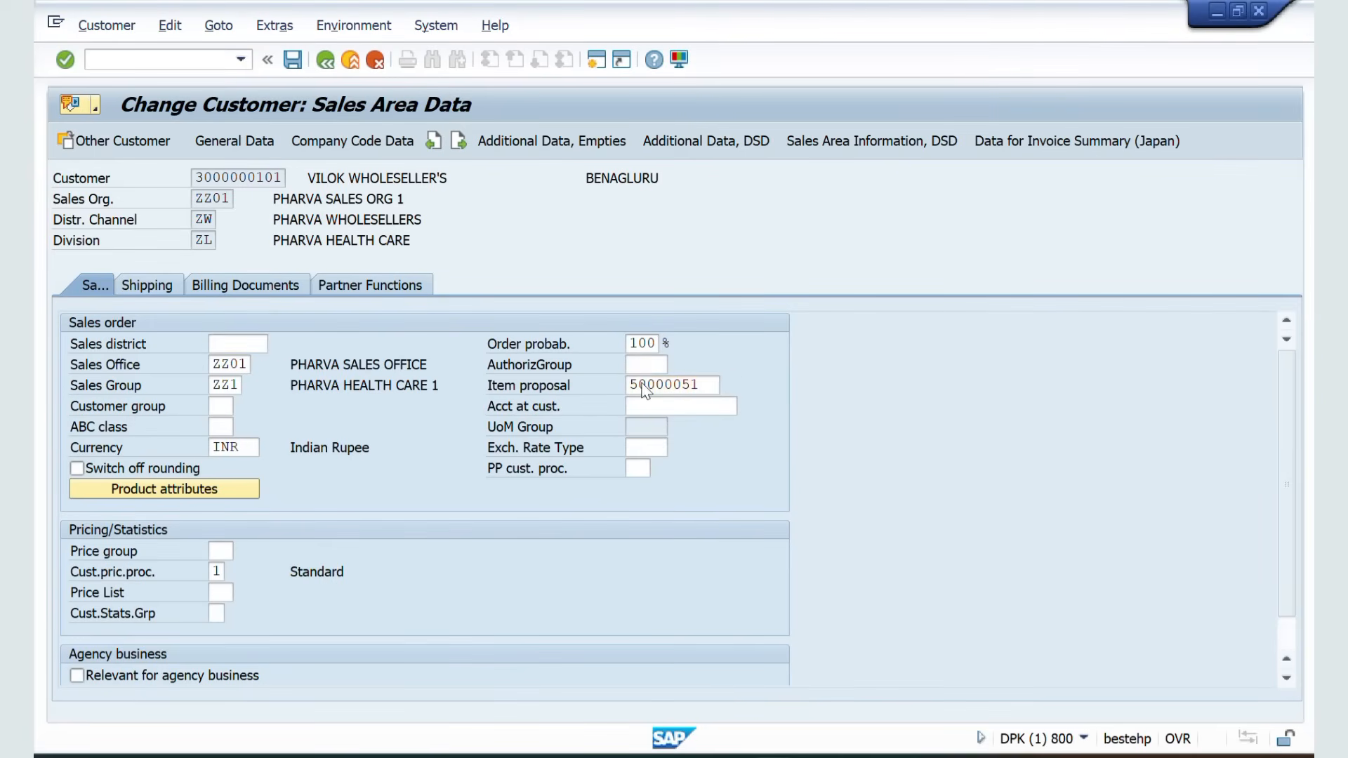
{"action": "left_click", "coordinate": [292, 60]}
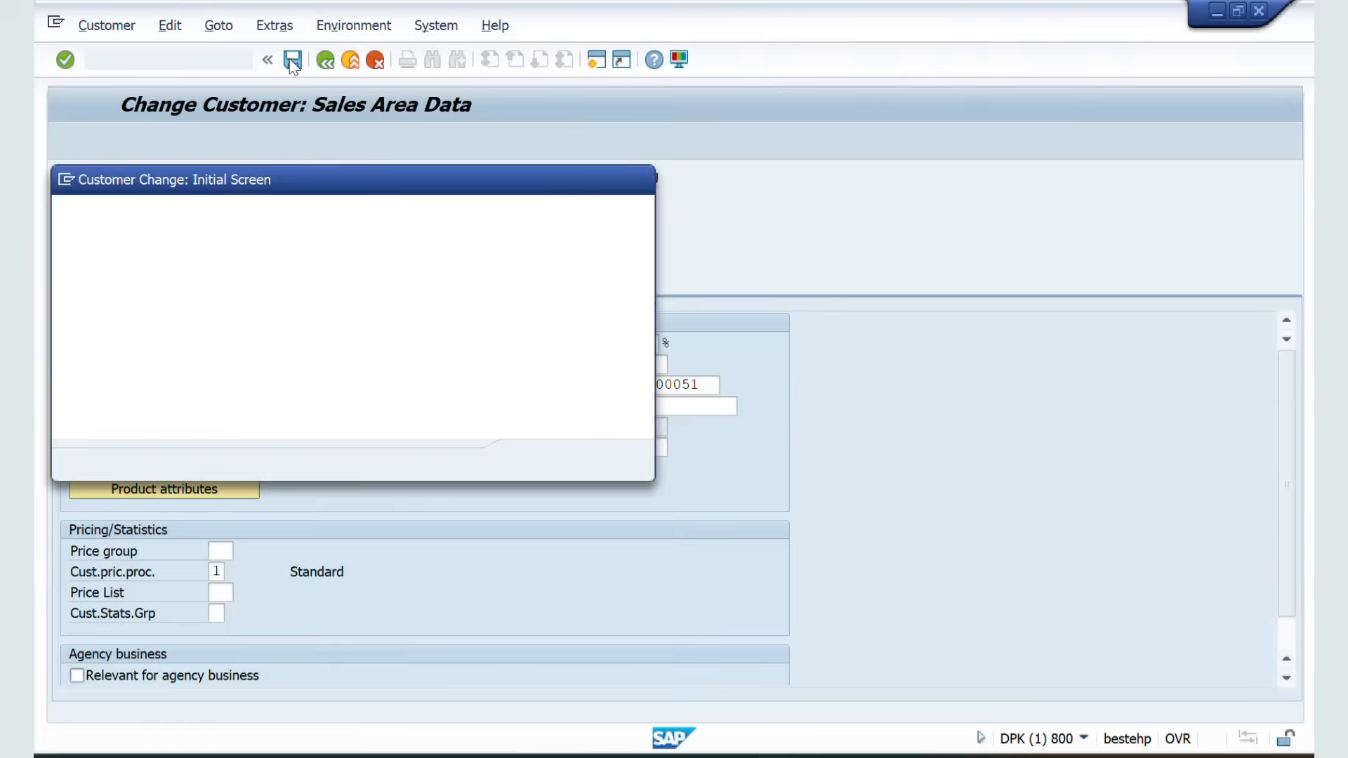
{"action": "key", "text": "Return"}
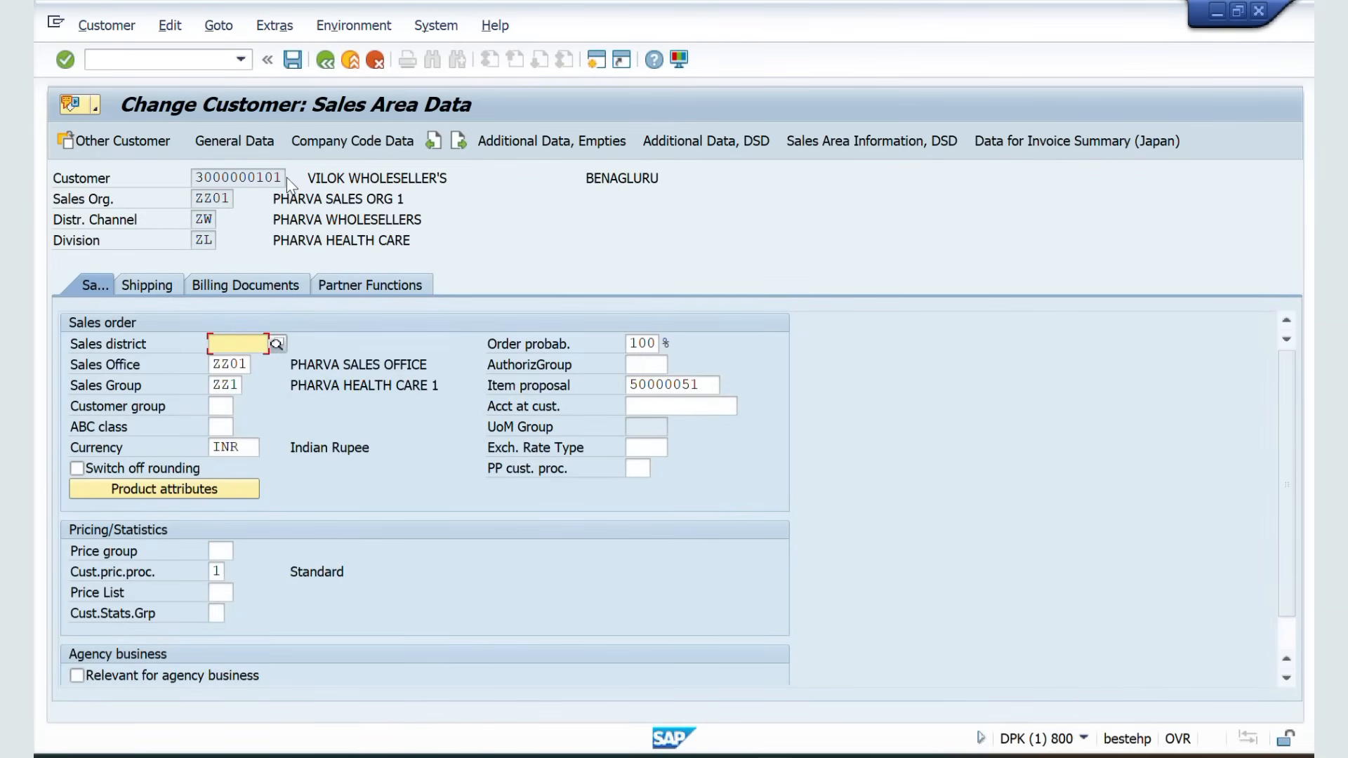
Copy the item proposal number, open VA01 to create a standard order, and enter the customer as sold-to party
{"action": "left_click_drag", "start_coordinate": [696, 385], "coordinate": [616, 383]}
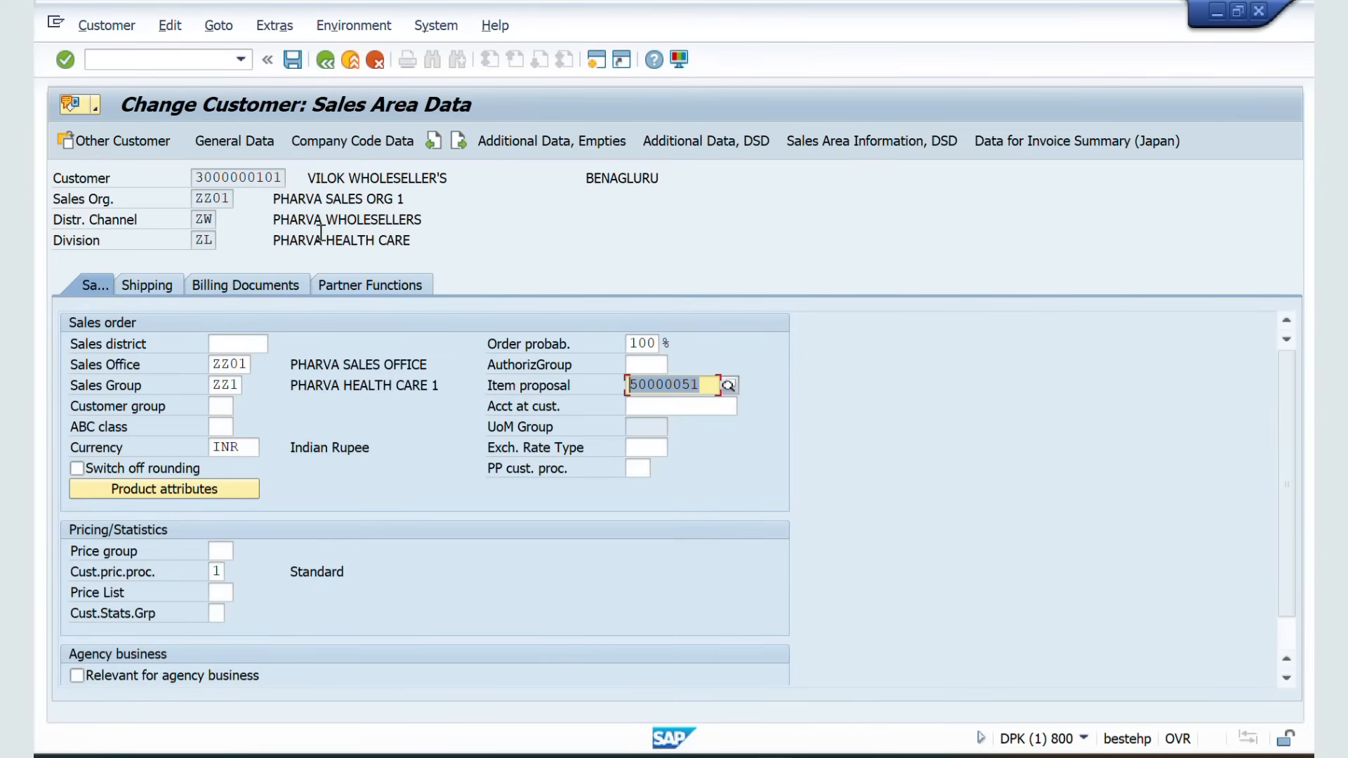
{"action": "left_click", "coordinate": [139, 60]}
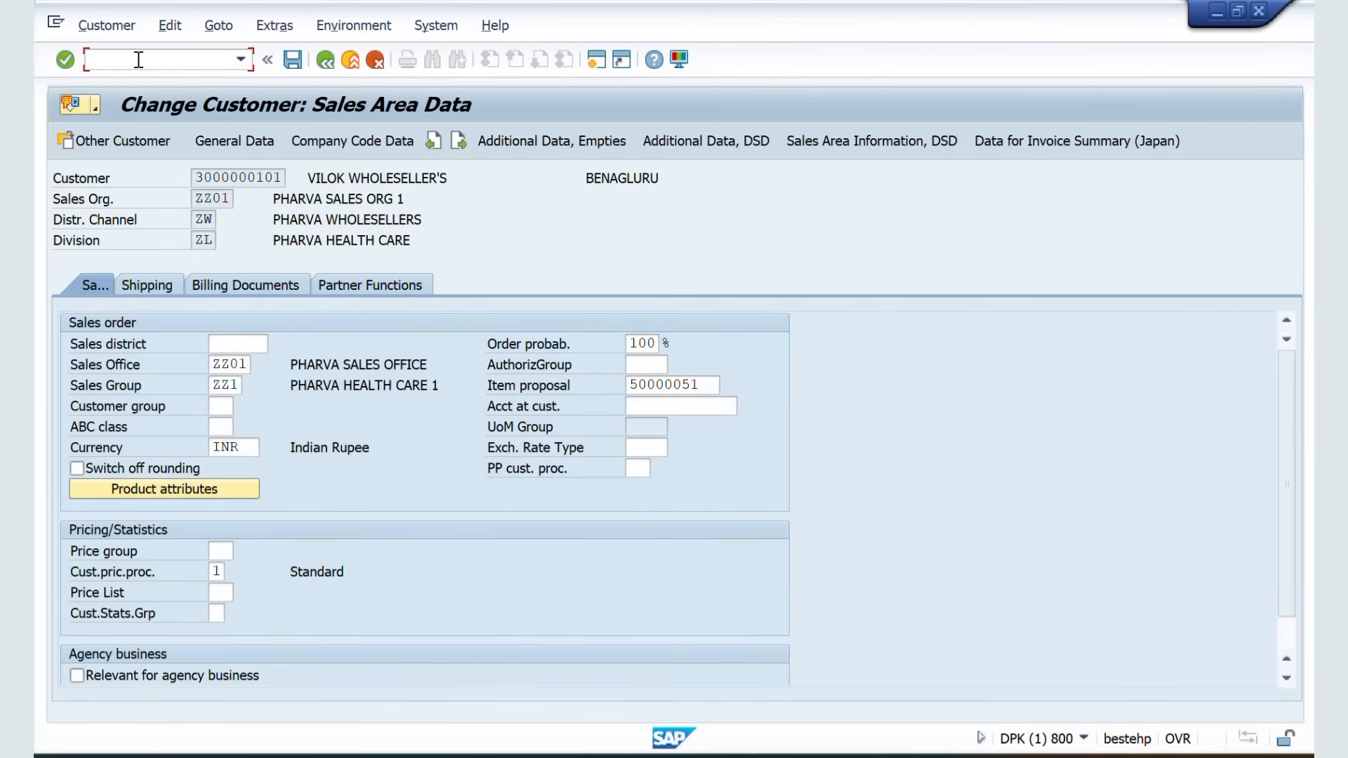
{"action": "key", "text": "Return"}
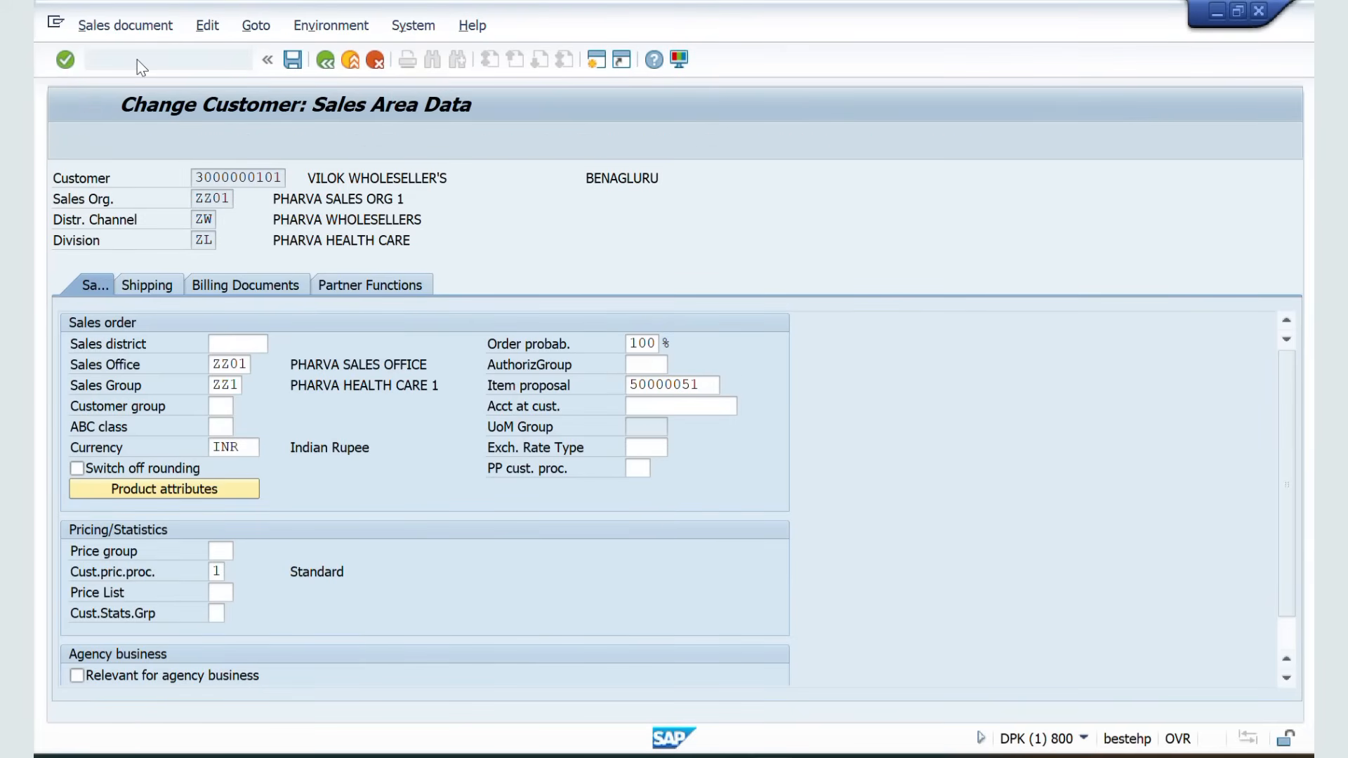
{"action": "key", "text": "Return"}
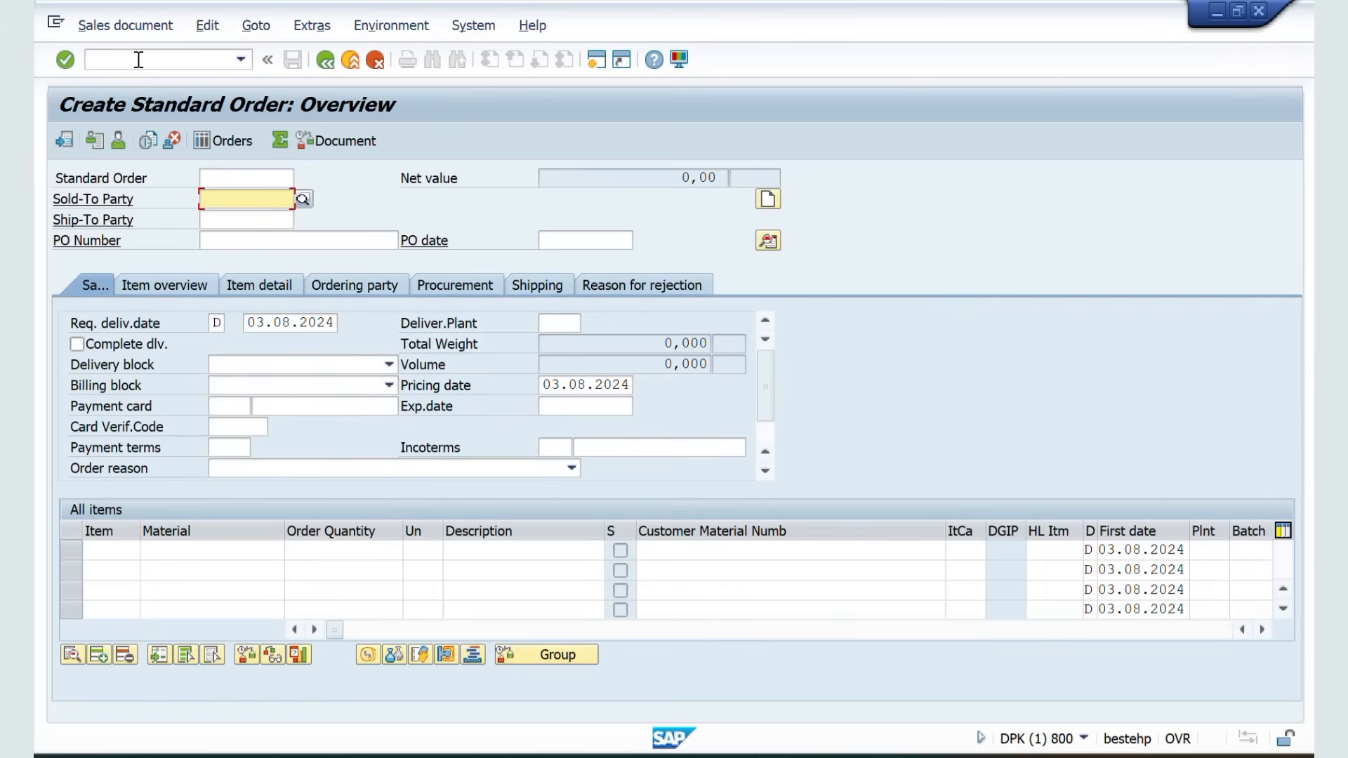
{"action": "key", "text": "Down"}
{"action": "key", "text": "Return"}
{"action": "key", "text": "Return"}
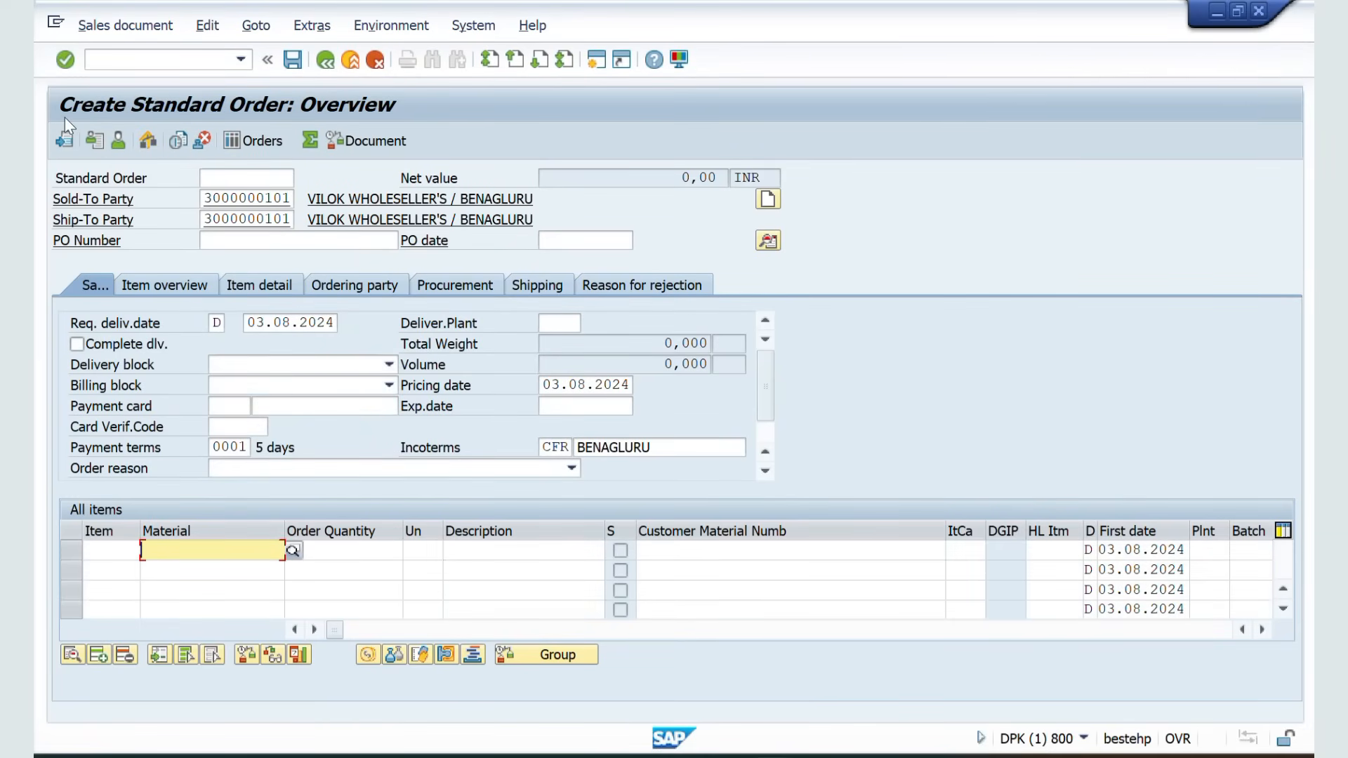
Propose items from item proposal 50000051 without quantities, acknowledging the open-contract information messages
{"action": "left_click", "coordinate": [64, 141]}
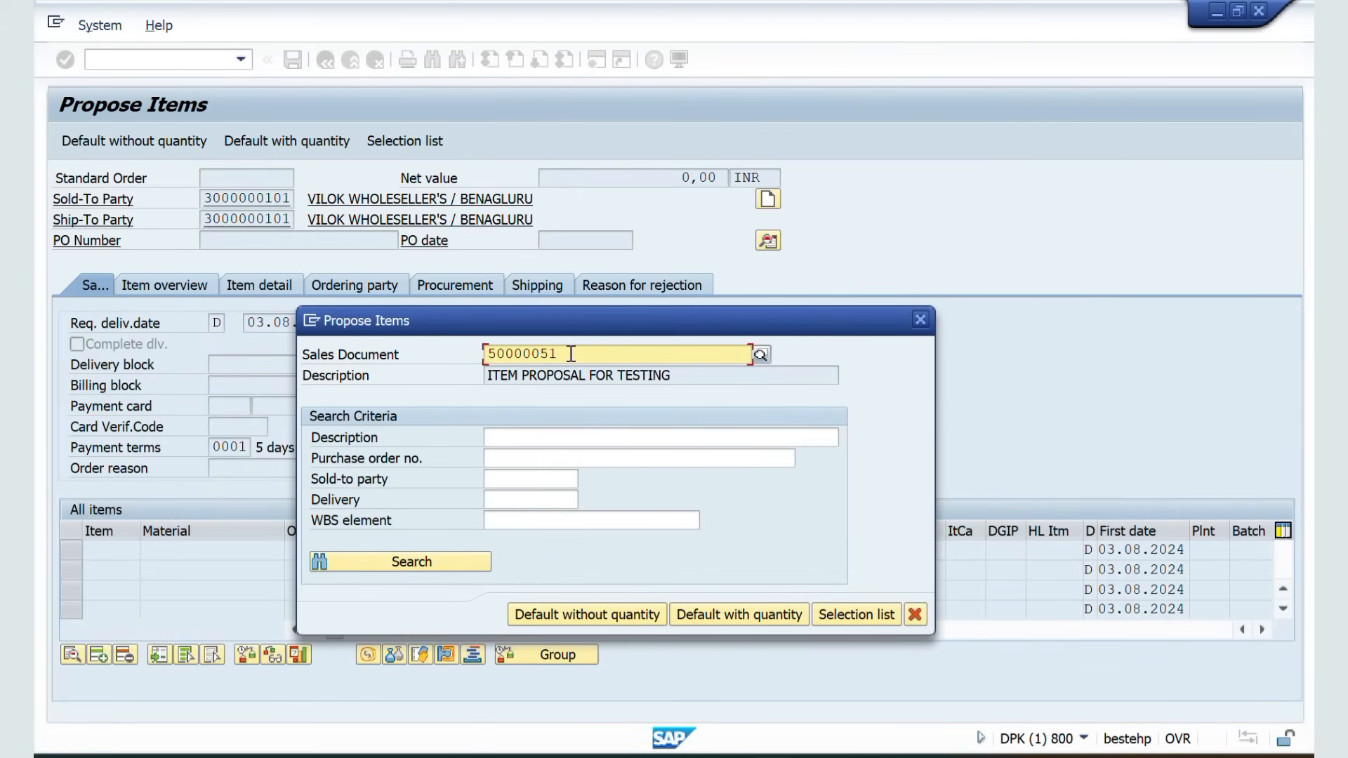
{"action": "left_click_drag", "start_coordinate": [562, 353], "coordinate": [476, 369]}
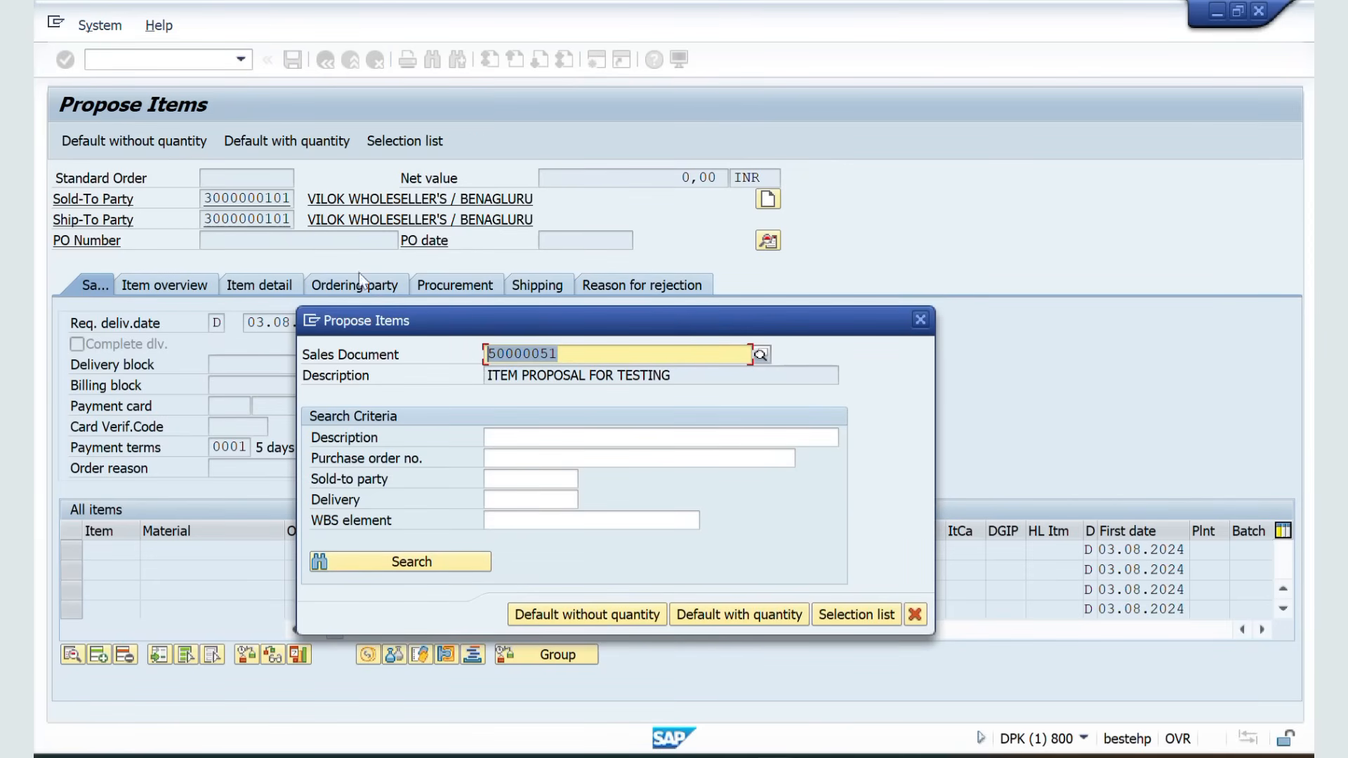
{"action": "left_click", "coordinate": [572, 618]}
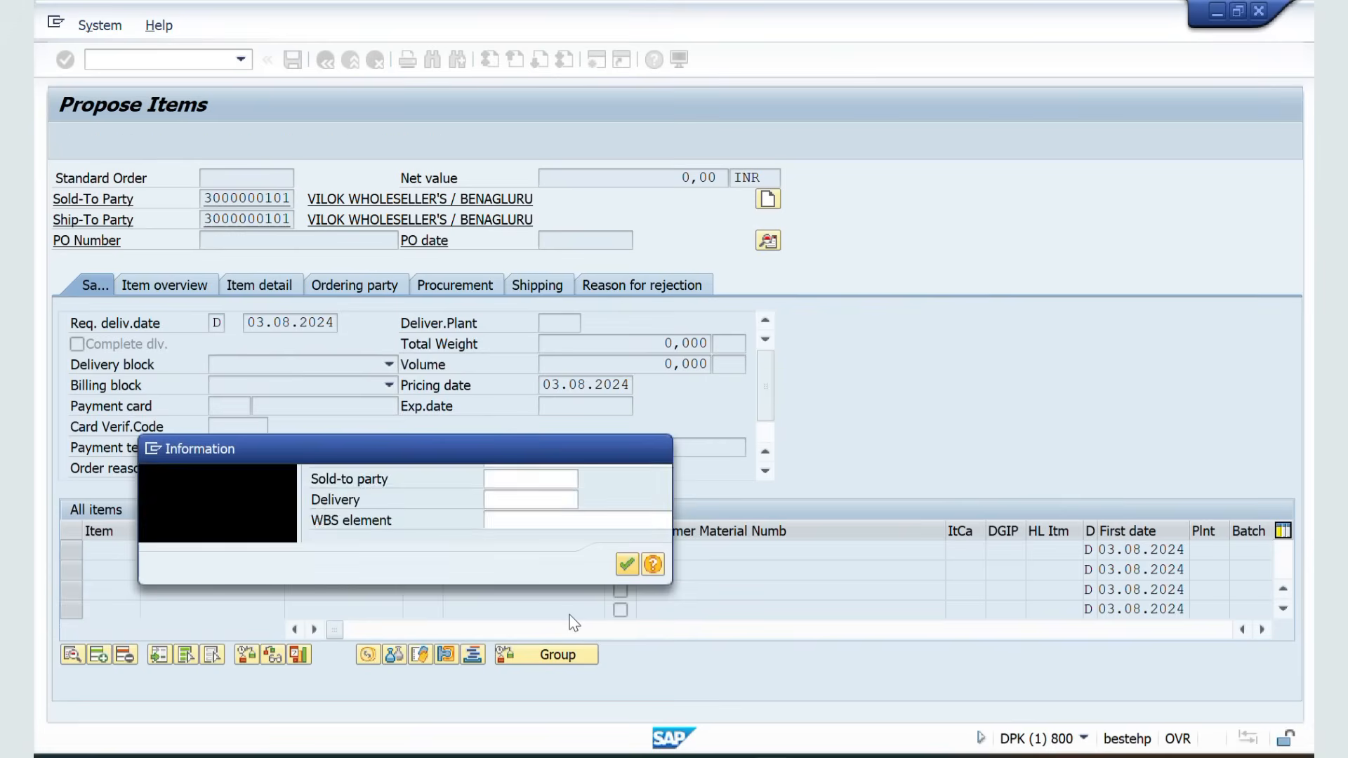
{"action": "left_click", "coordinate": [626, 566]}
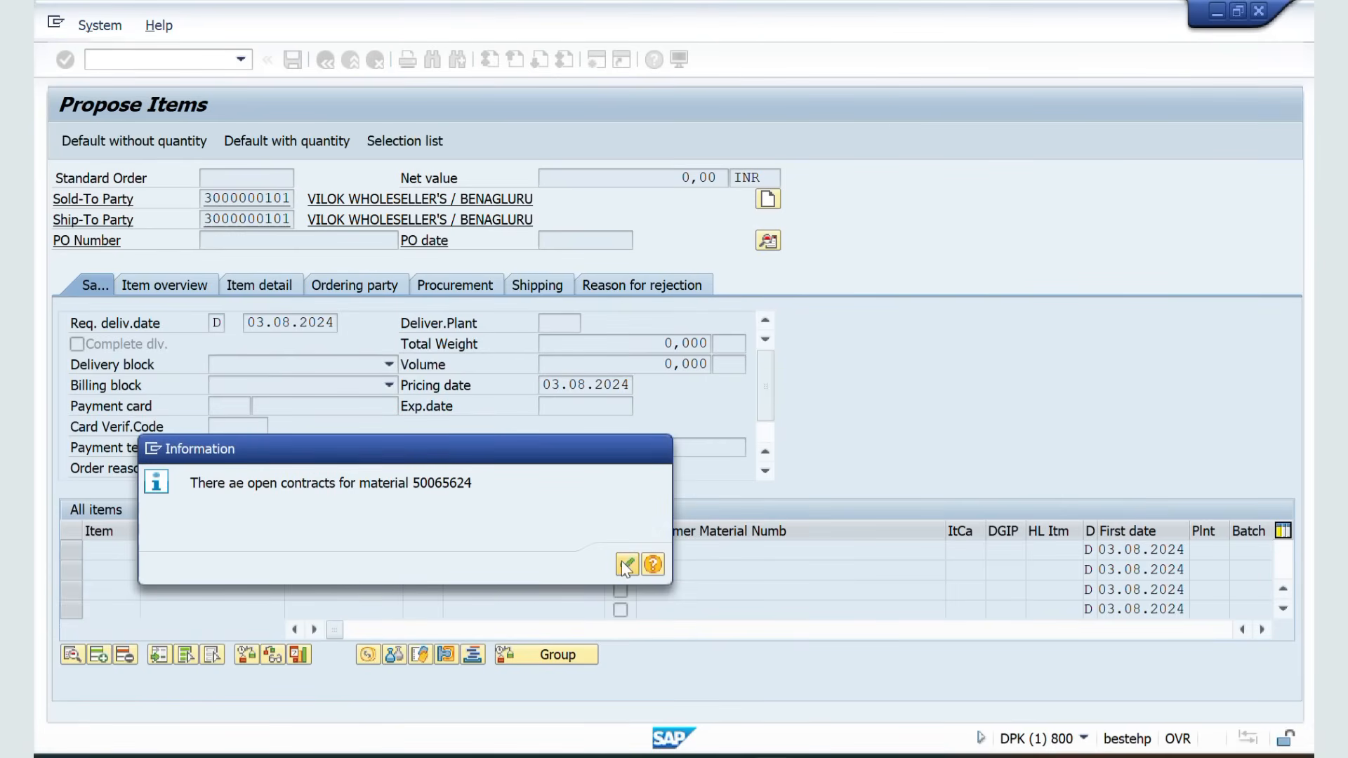
{"action": "left_click", "coordinate": [626, 566]}
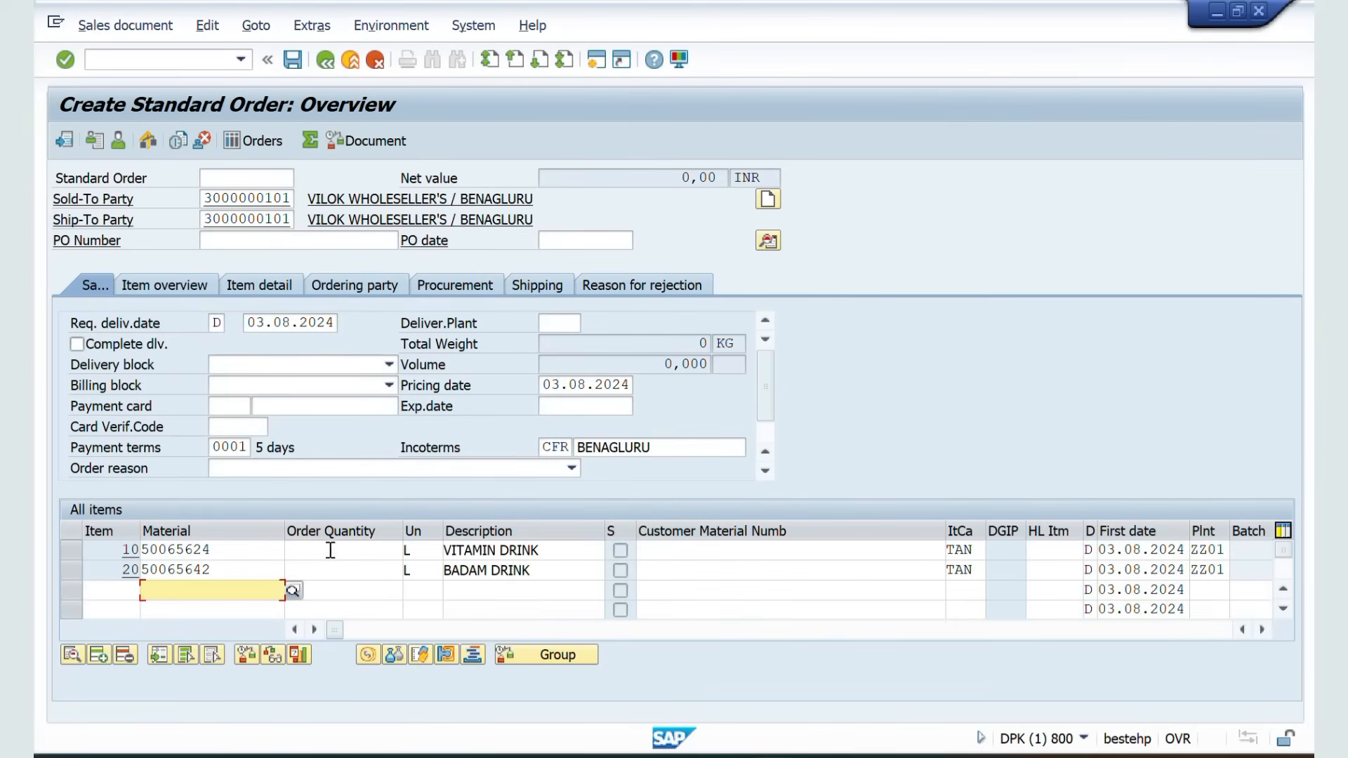
Restart VA01 with a new standard order and enter the customer as sold-to party again
{"action": "left_click", "coordinate": [123, 59]}
{"action": "type", "text": "/NV"}
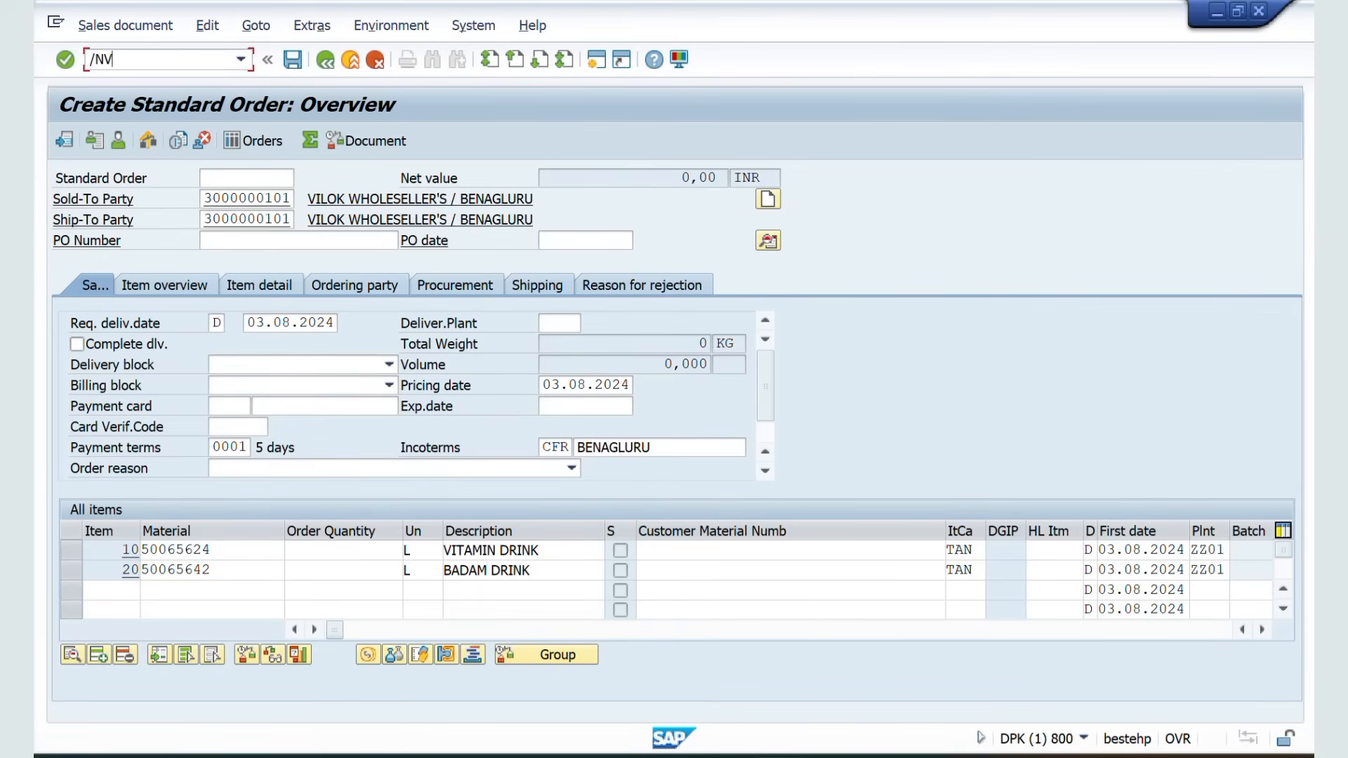
{"action": "type", "text": "A01"}
{"action": "key", "text": "Return"}
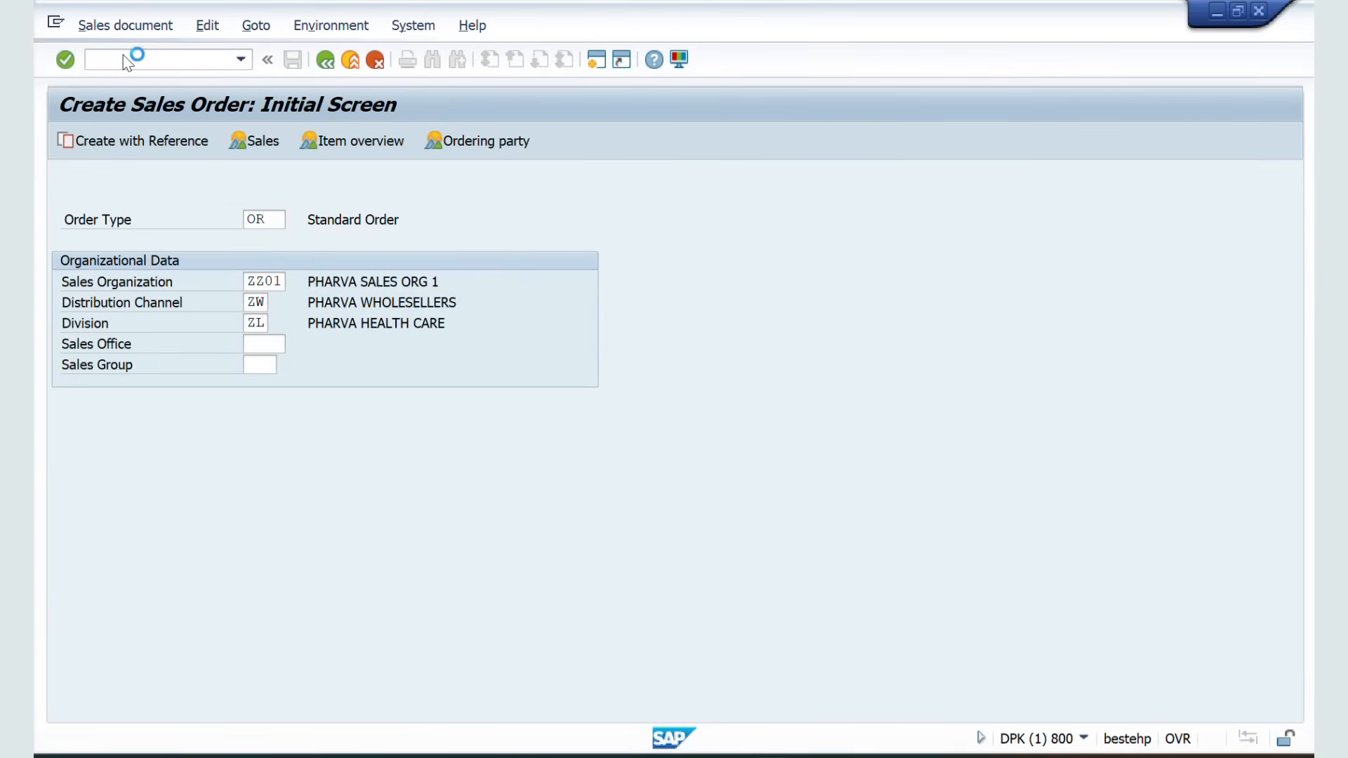
{"action": "key", "text": "Return"}
{"action": "key", "text": "Down"}
{"action": "key", "text": "Return"}
{"action": "key", "text": "Return"}
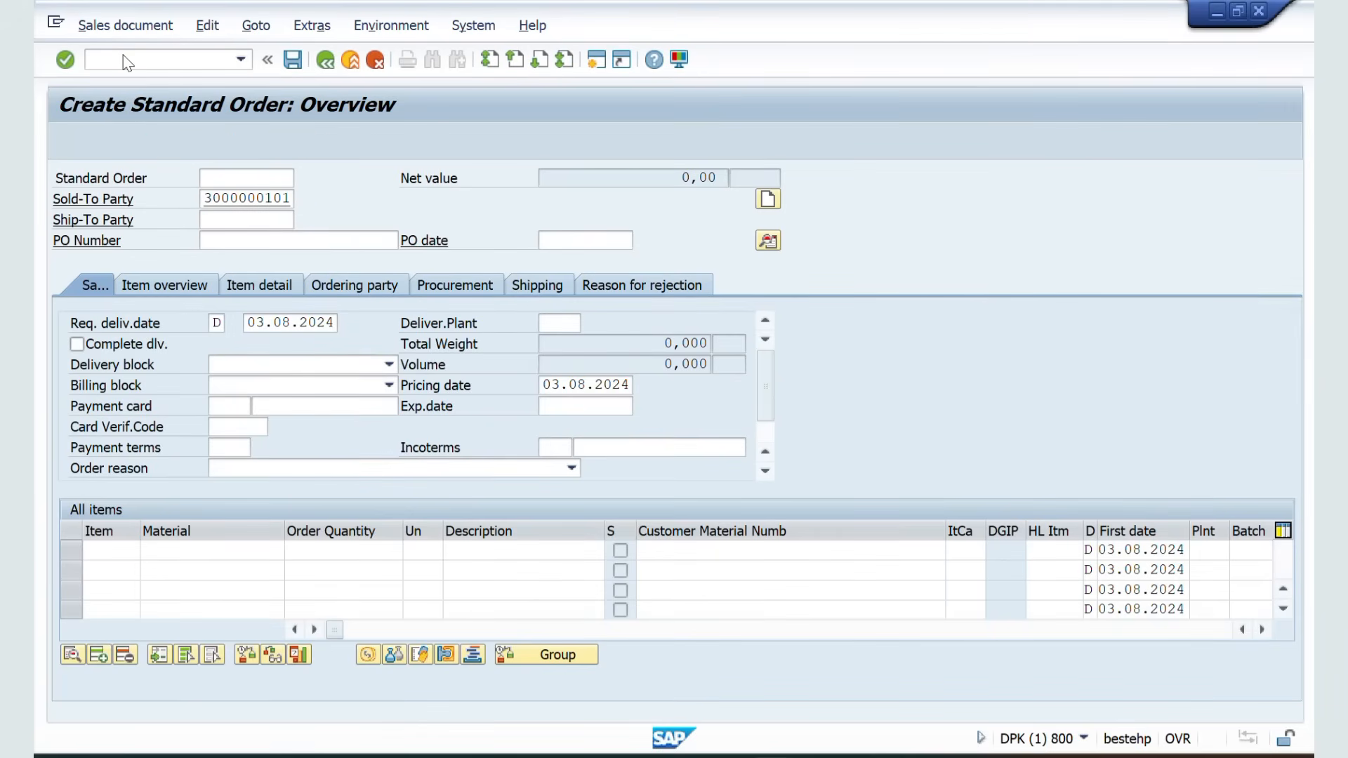
{"action": "key", "text": "Return"}
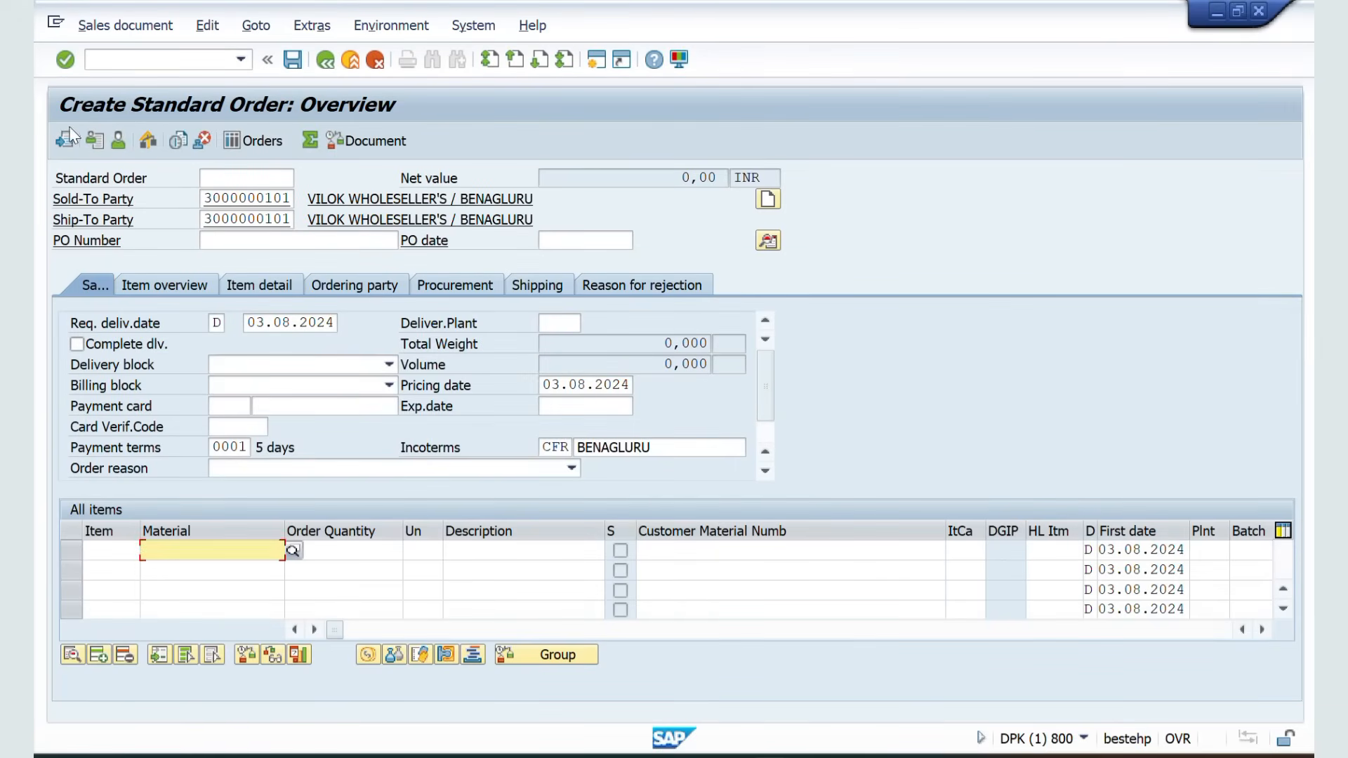
Propose items from item proposal 50000051 with default quantities and acknowledge the information message
{"action": "left_click", "coordinate": [63, 138]}
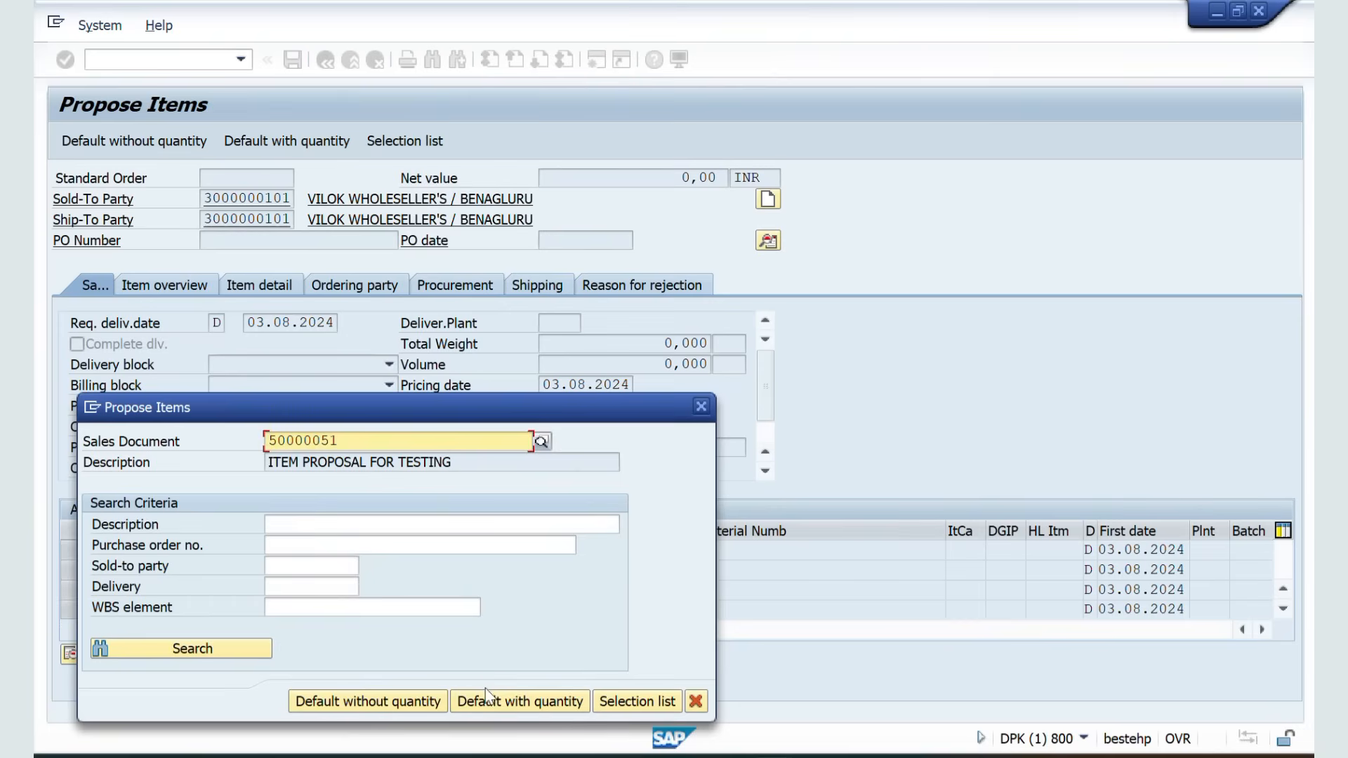
{"action": "left_click", "coordinate": [487, 699]}
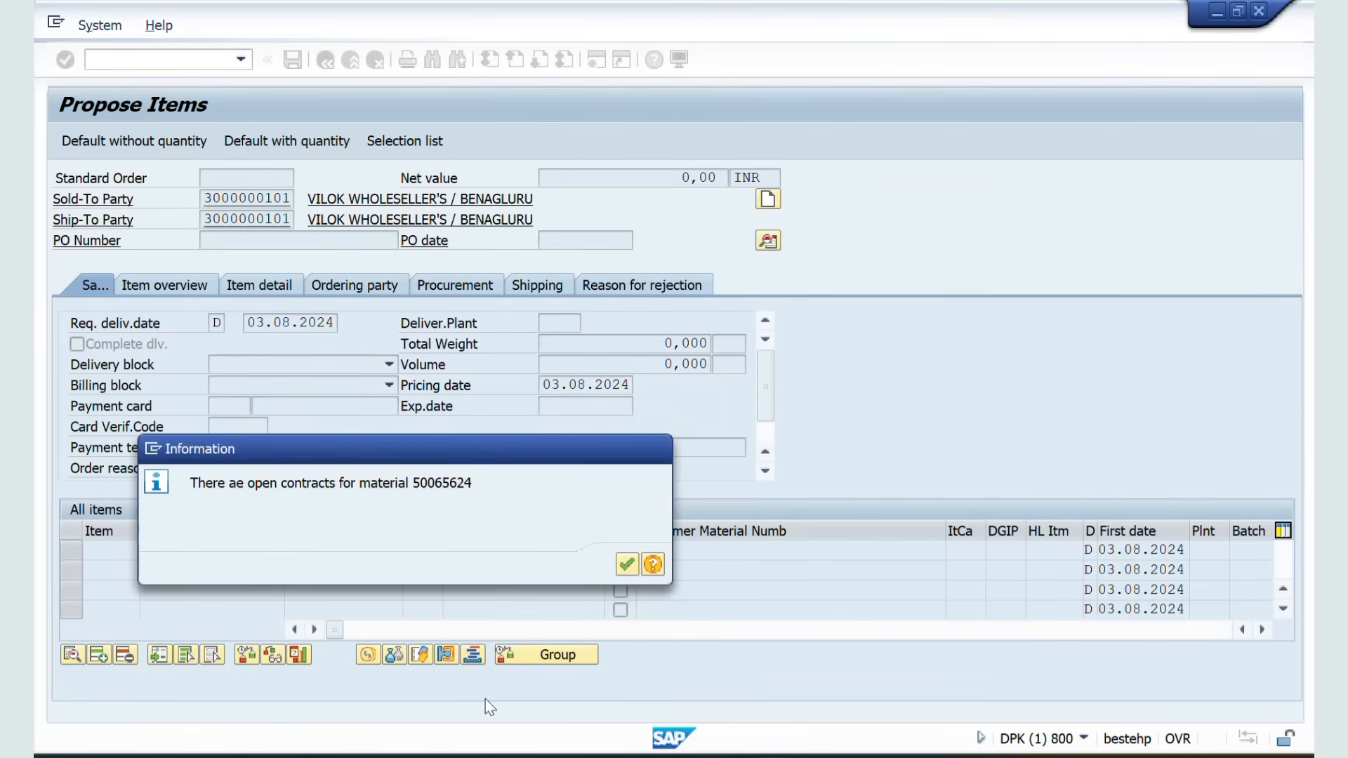
{"action": "left_click", "coordinate": [631, 569]}
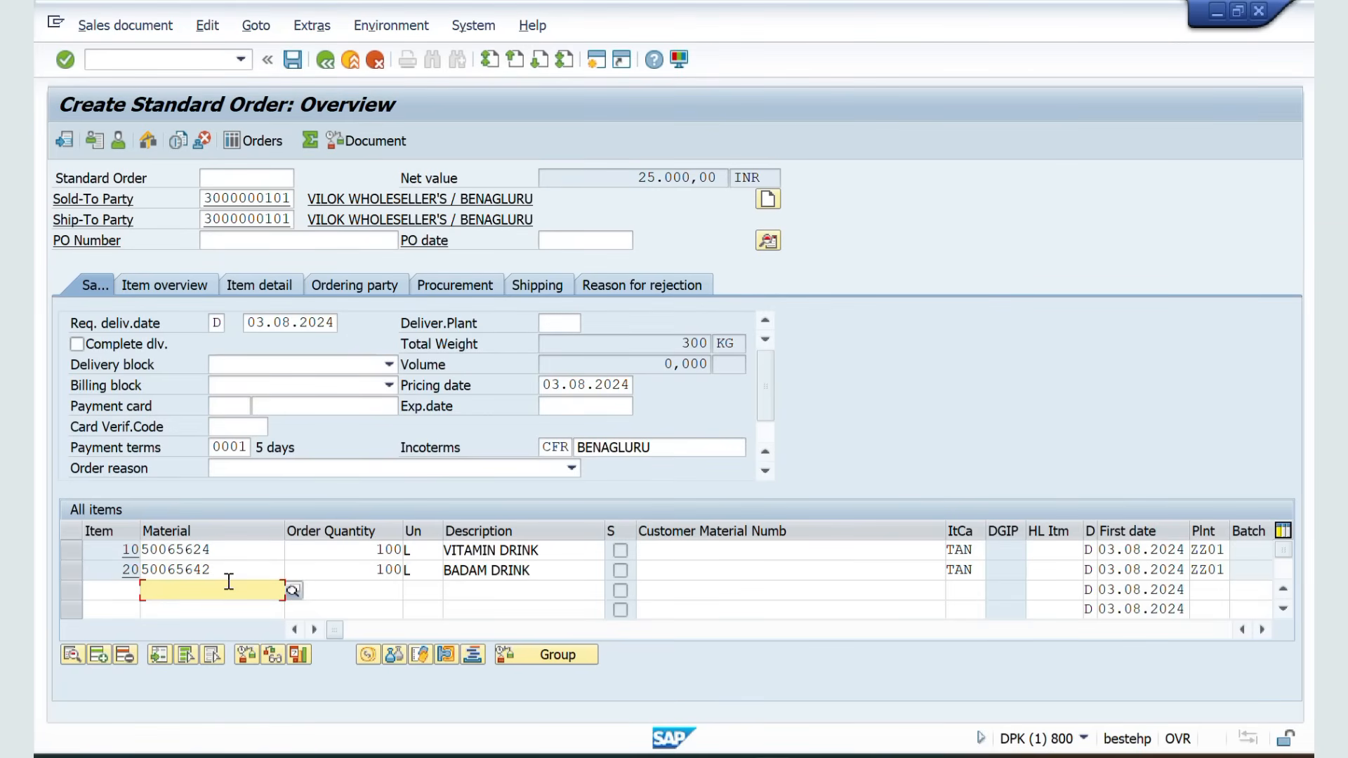
Inspect the proposed item lines, their materials and quantities, and the sold-to party field
{"action": "left_click", "coordinate": [230, 550]}
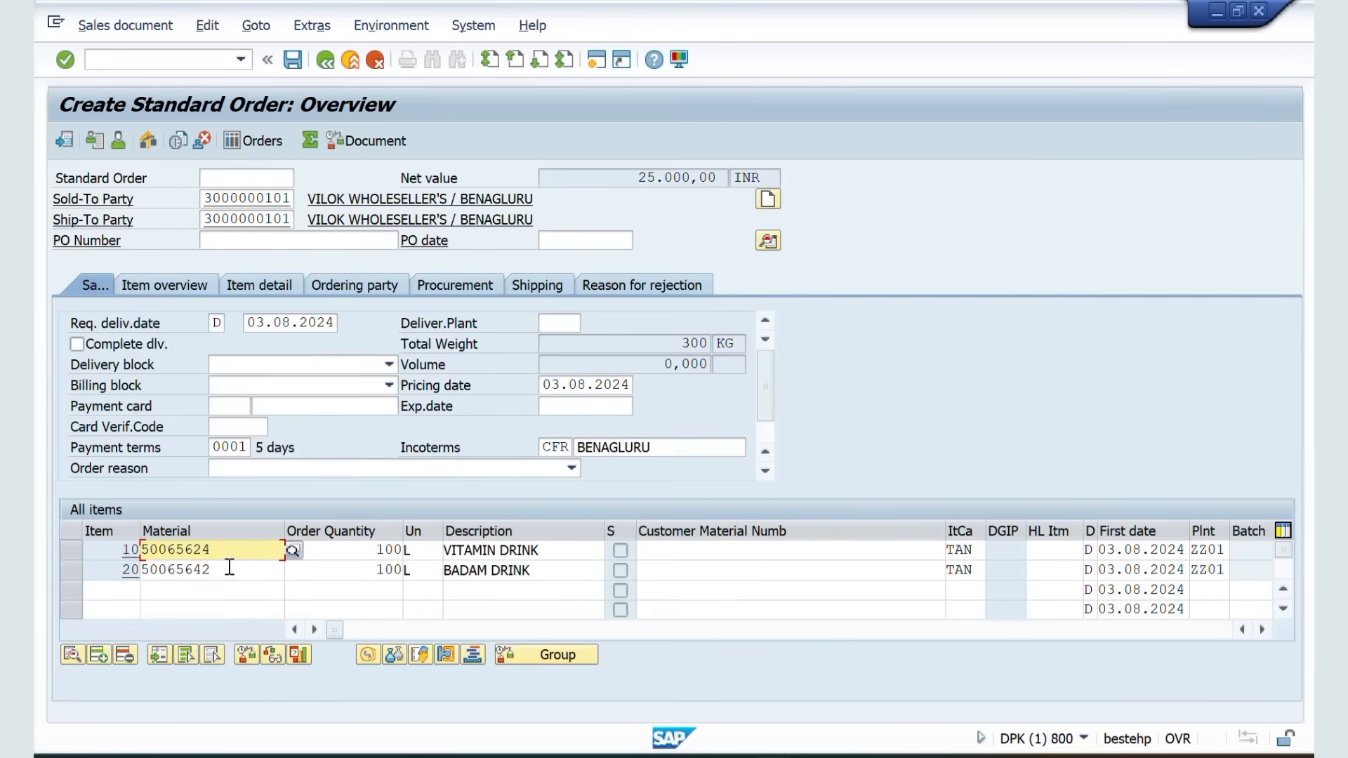
{"action": "left_click", "coordinate": [229, 570]}
{"action": "left_click", "coordinate": [218, 585]}
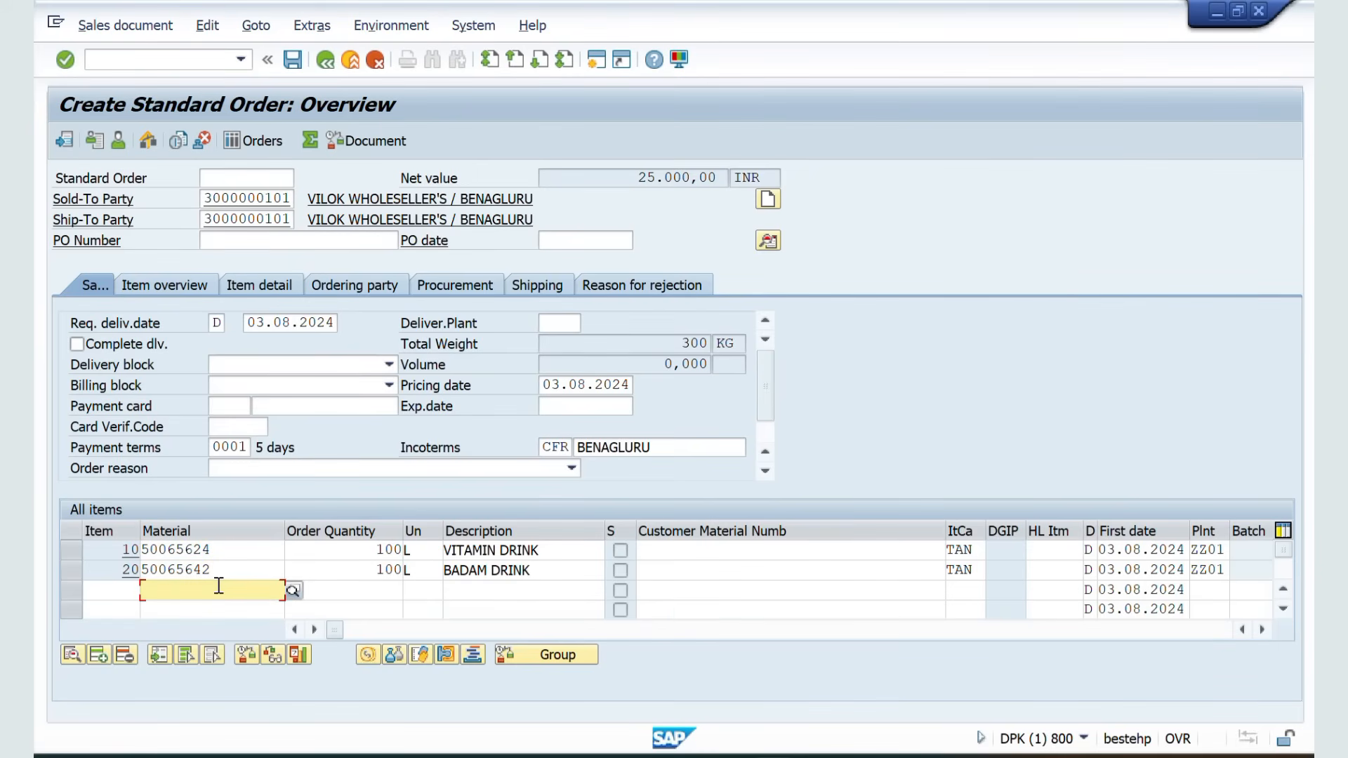
{"action": "left_click", "coordinate": [311, 545]}
{"action": "left_click", "coordinate": [337, 574]}
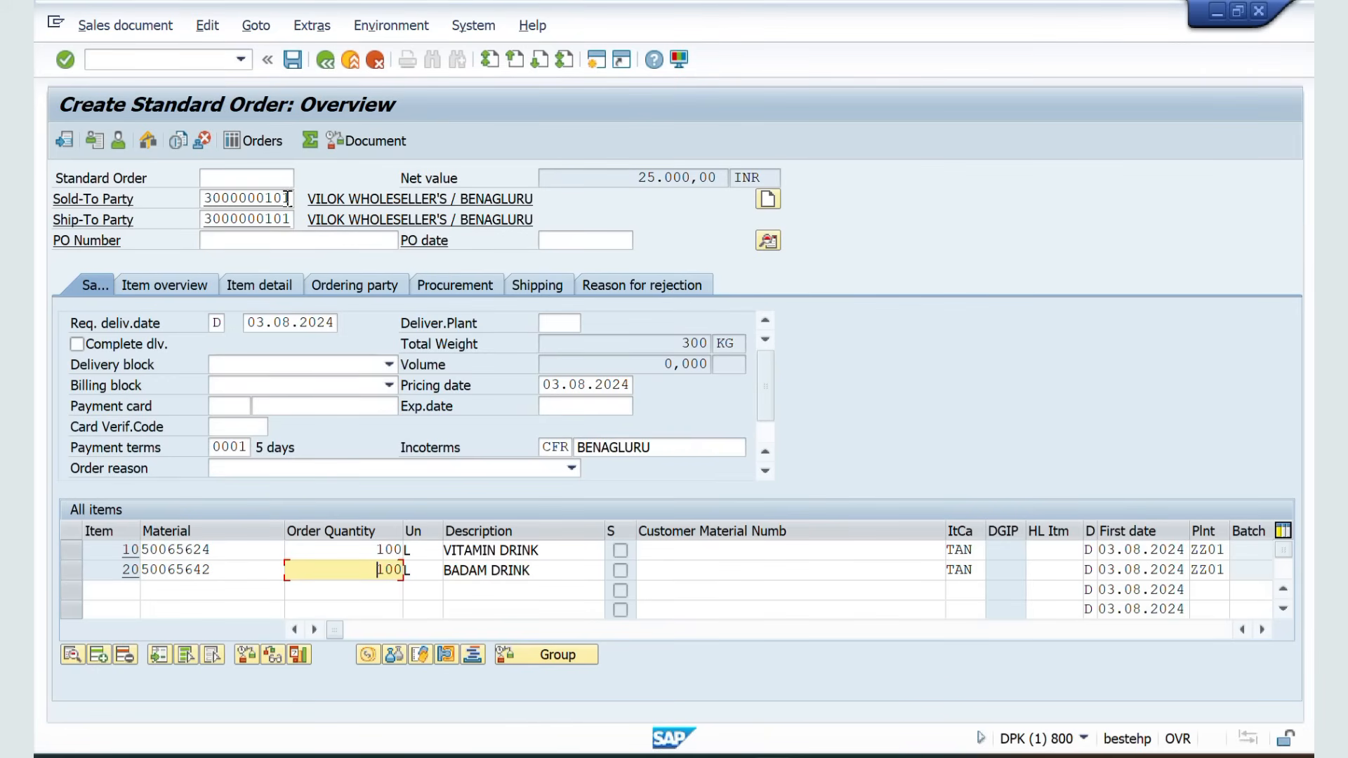
{"action": "left_click_drag", "start_coordinate": [292, 198], "coordinate": [214, 201]}
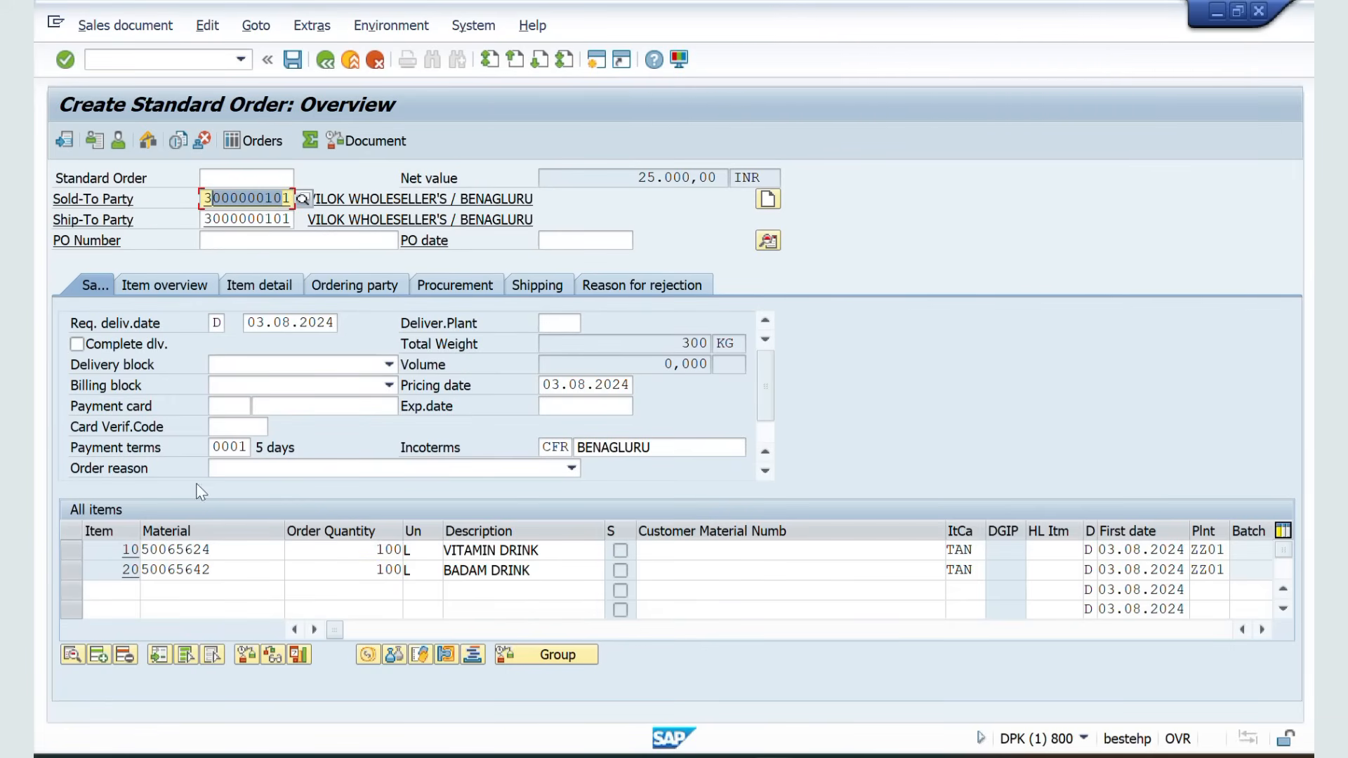
{"action": "left_click_drag", "start_coordinate": [224, 551], "coordinate": [129, 549]}
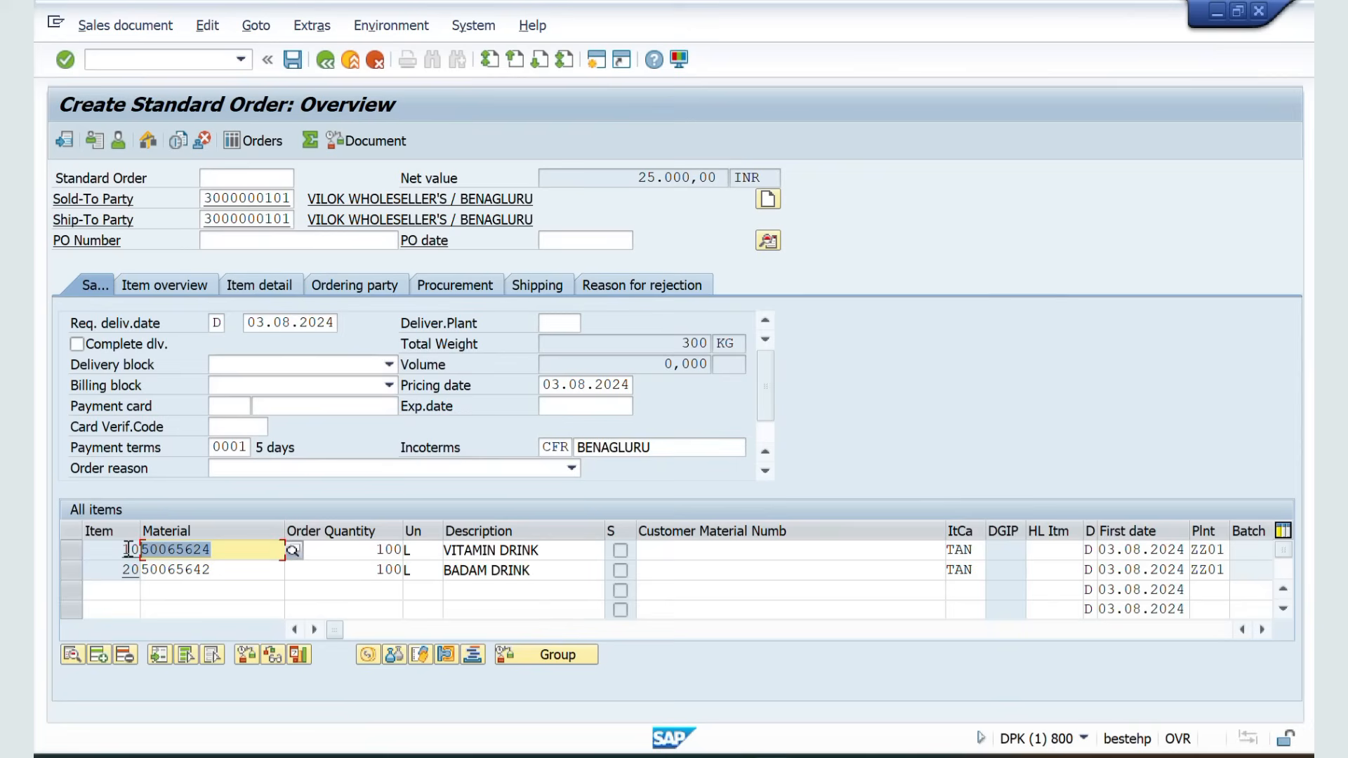
{"action": "left_click", "coordinate": [214, 569]}
Select item 20 (BADAM DRINK) and delete it from the order
{"action": "left_click", "coordinate": [70, 572]}
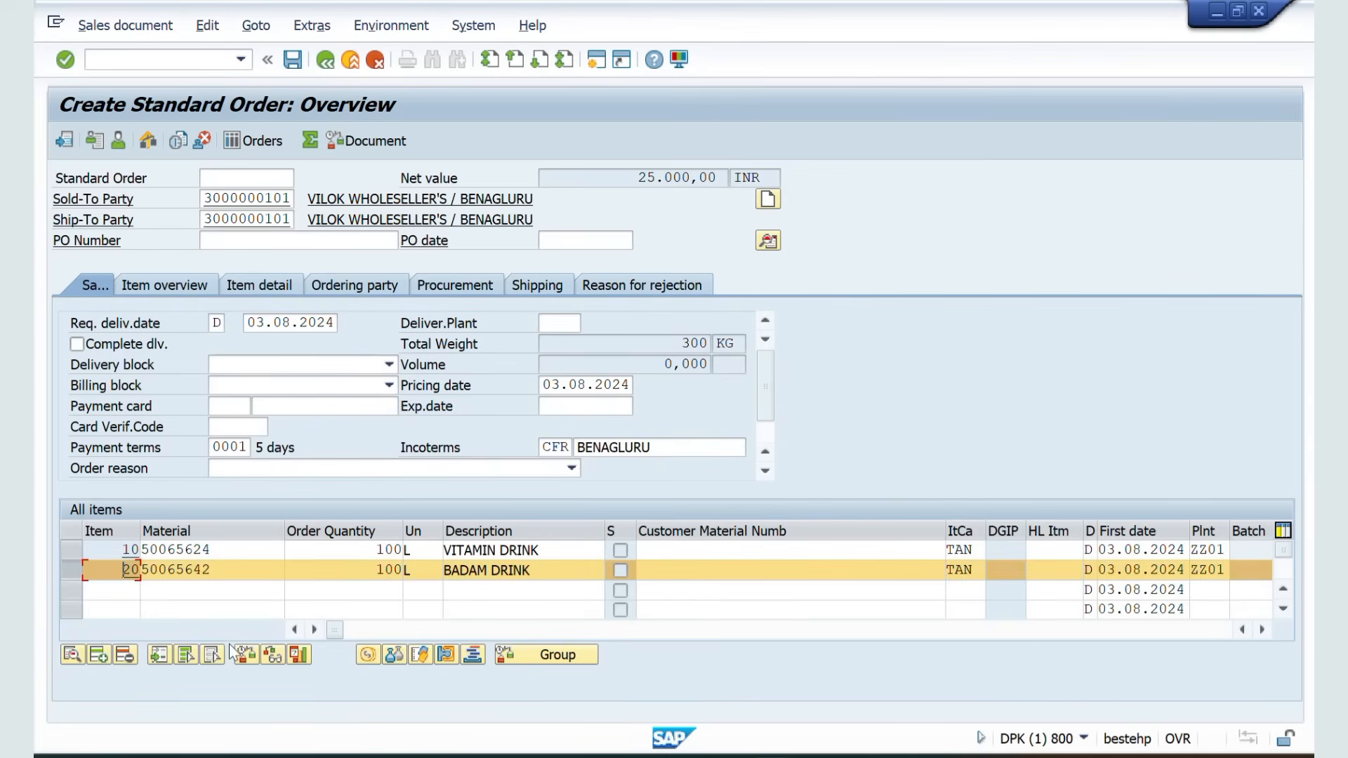
{"action": "left_click", "coordinate": [126, 658]}
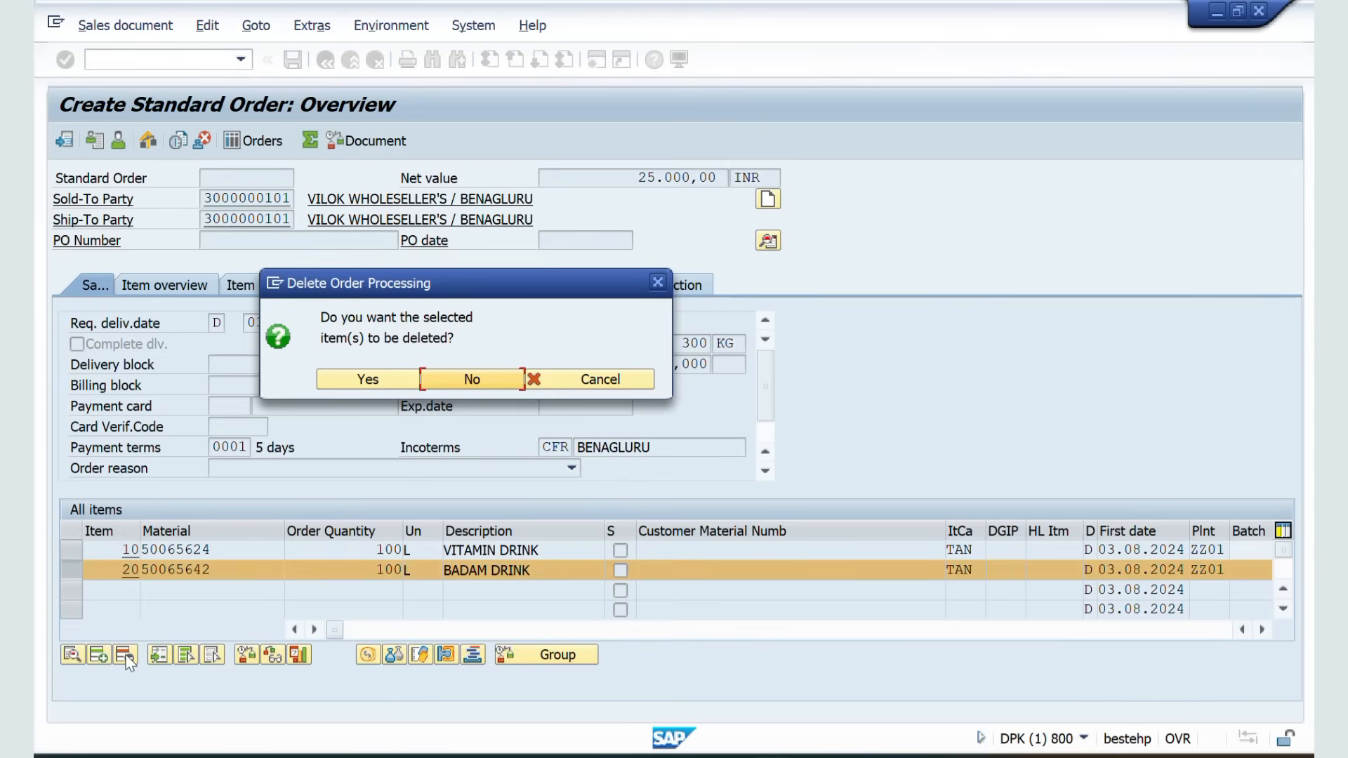
{"action": "left_click", "coordinate": [345, 385]}
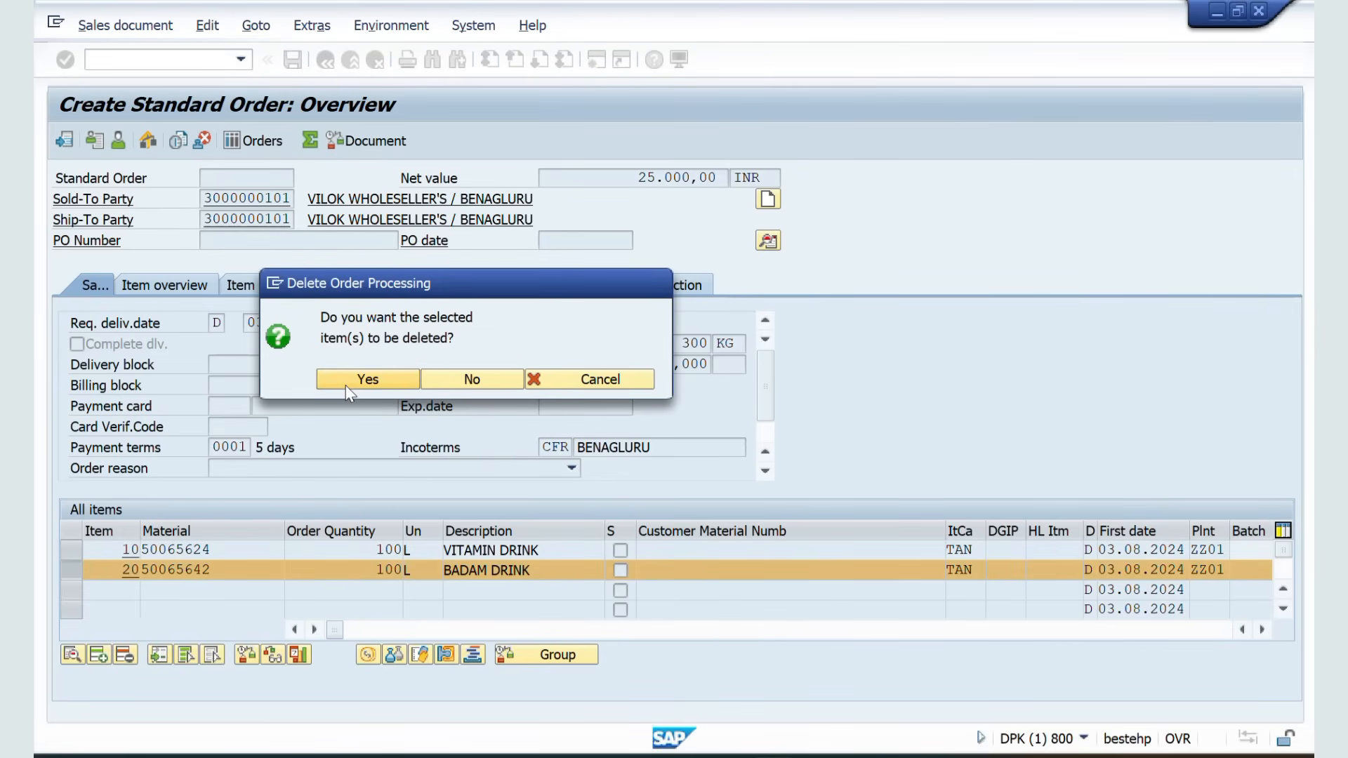
Switch to the spreadsheet and scroll back through the earlier notes on contracts and agreements
{"action": "key", "text": "alt+Tab"}
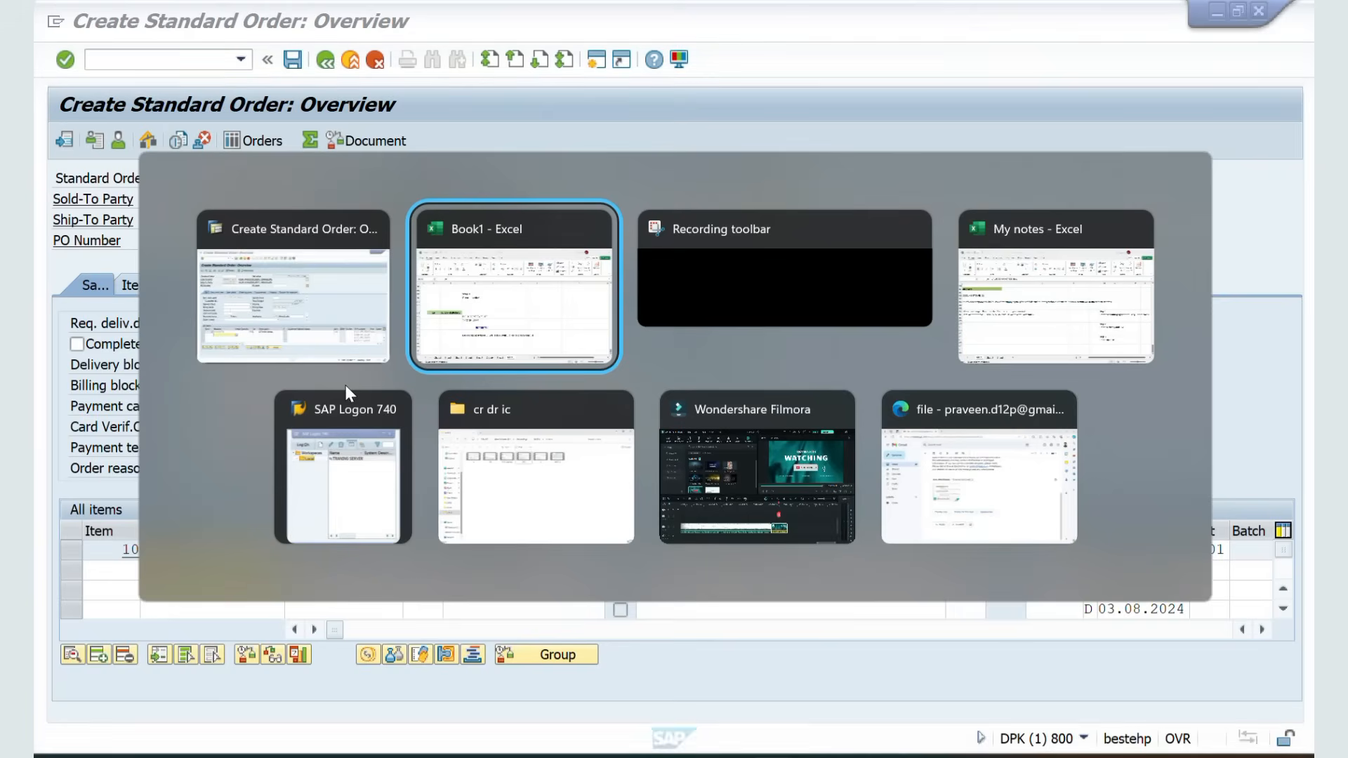
{"action": "left_click_drag", "start_coordinate": [444, 446], "coordinate": [448, 473]}
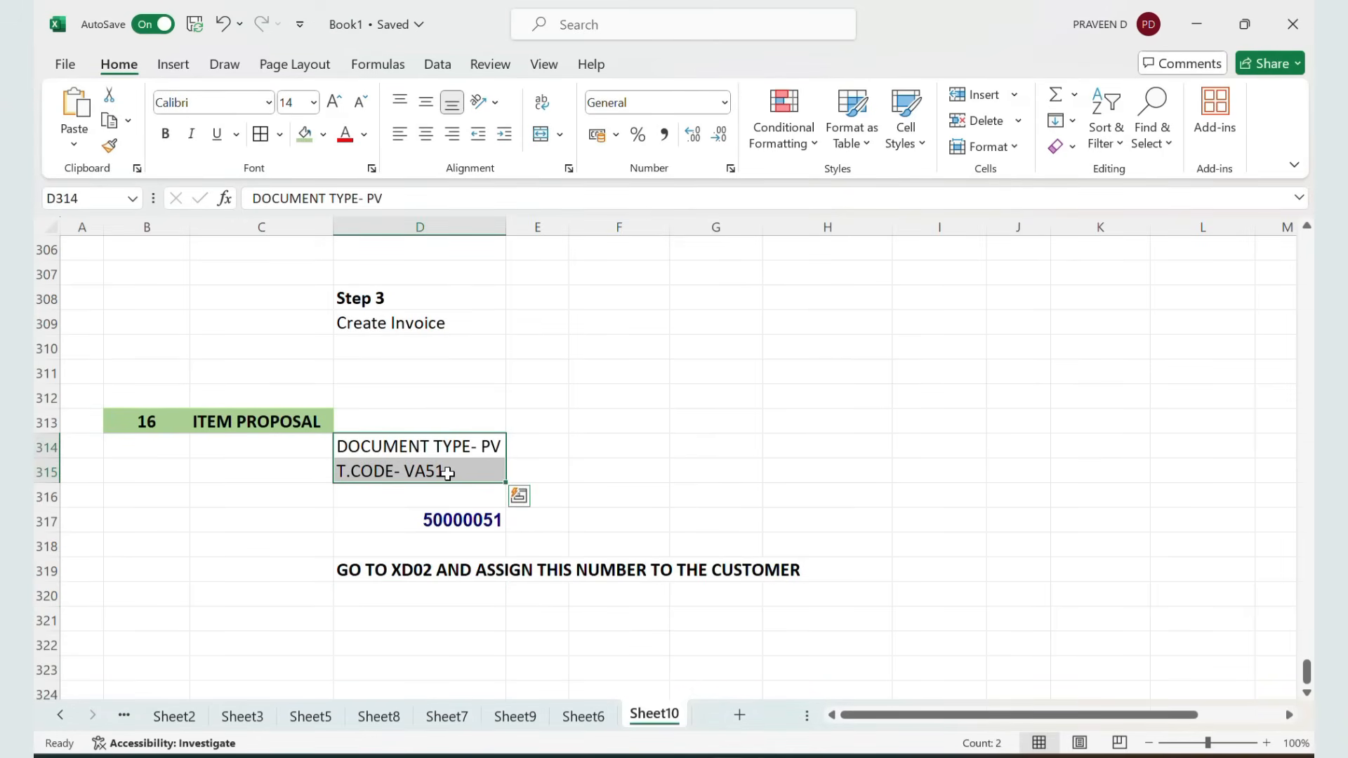
{"action": "scroll", "coordinate": [448, 472], "scroll_direction": "up", "scroll_amount": 6}
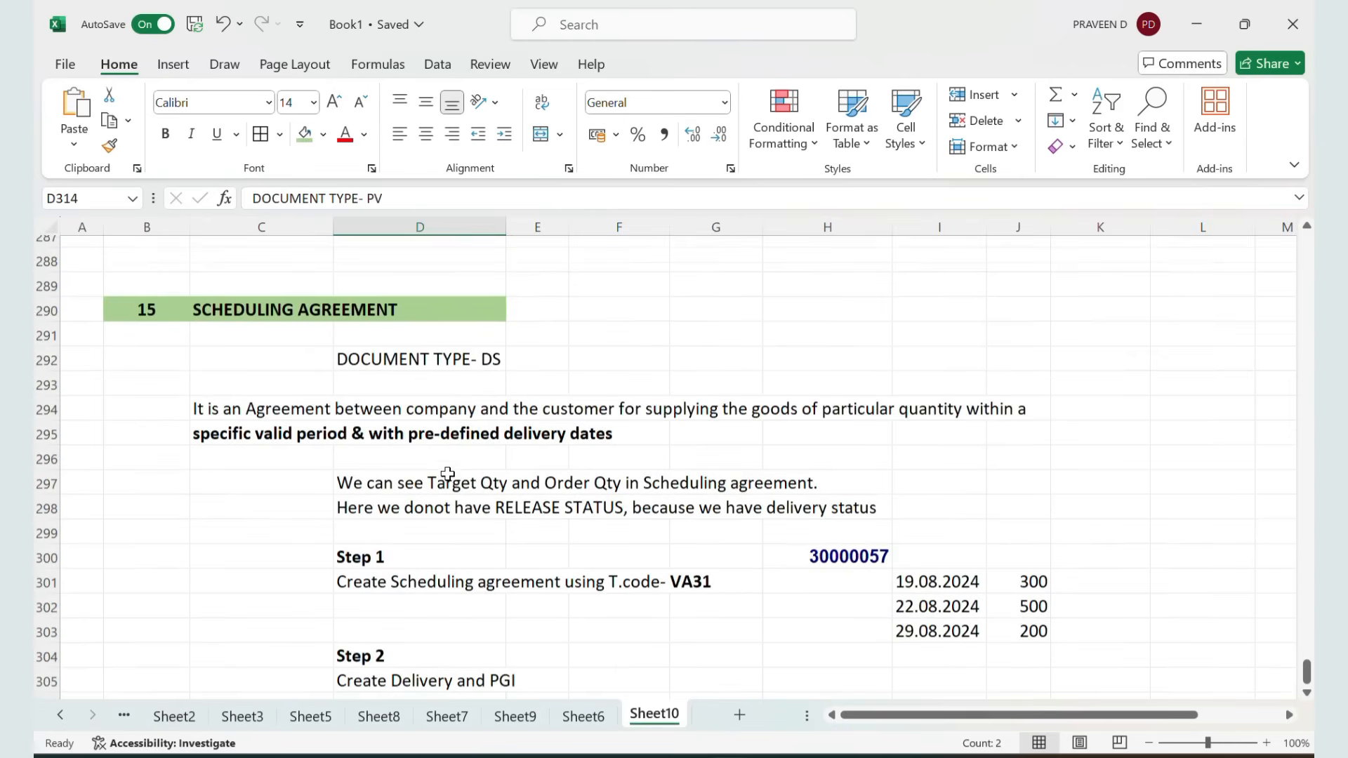
{"action": "scroll", "coordinate": [448, 474], "scroll_direction": "up", "scroll_amount": 4}
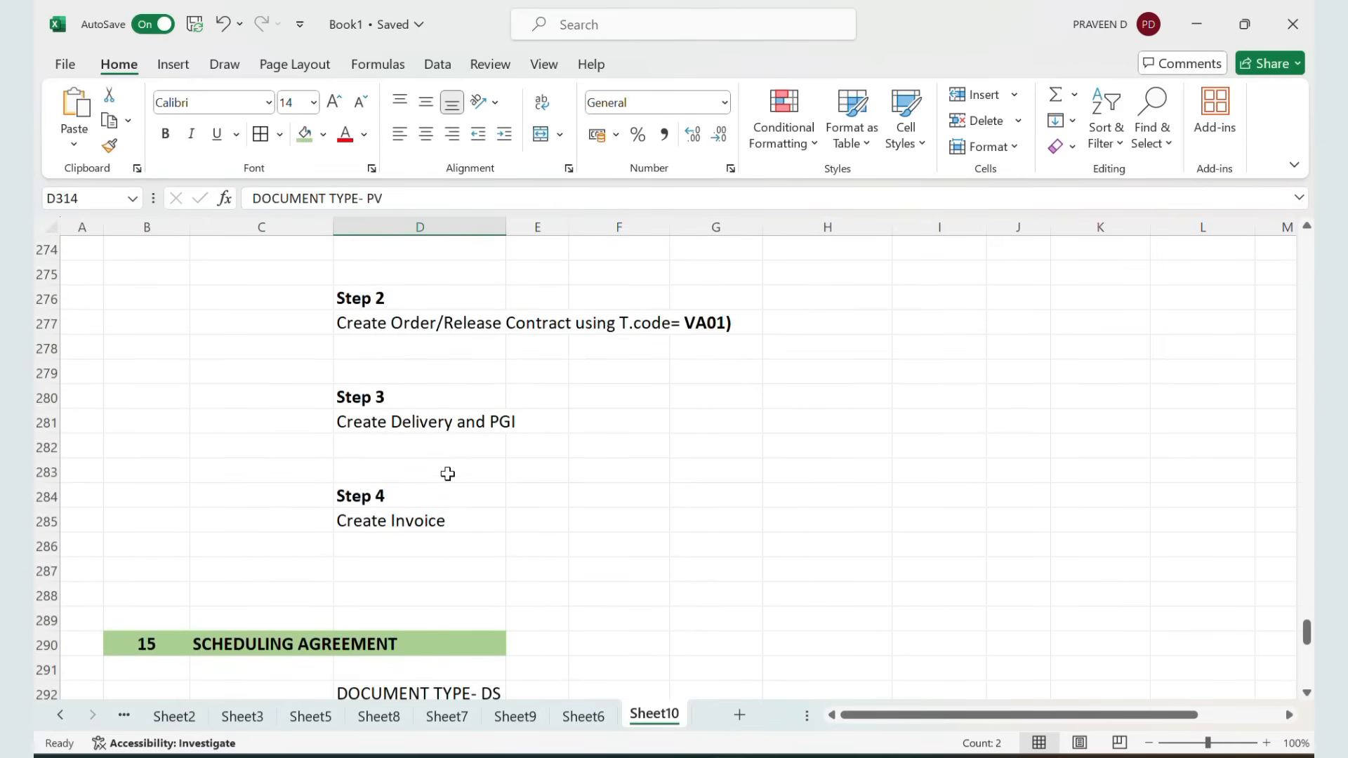
{"action": "scroll", "coordinate": [448, 474], "scroll_direction": "up", "scroll_amount": 4}
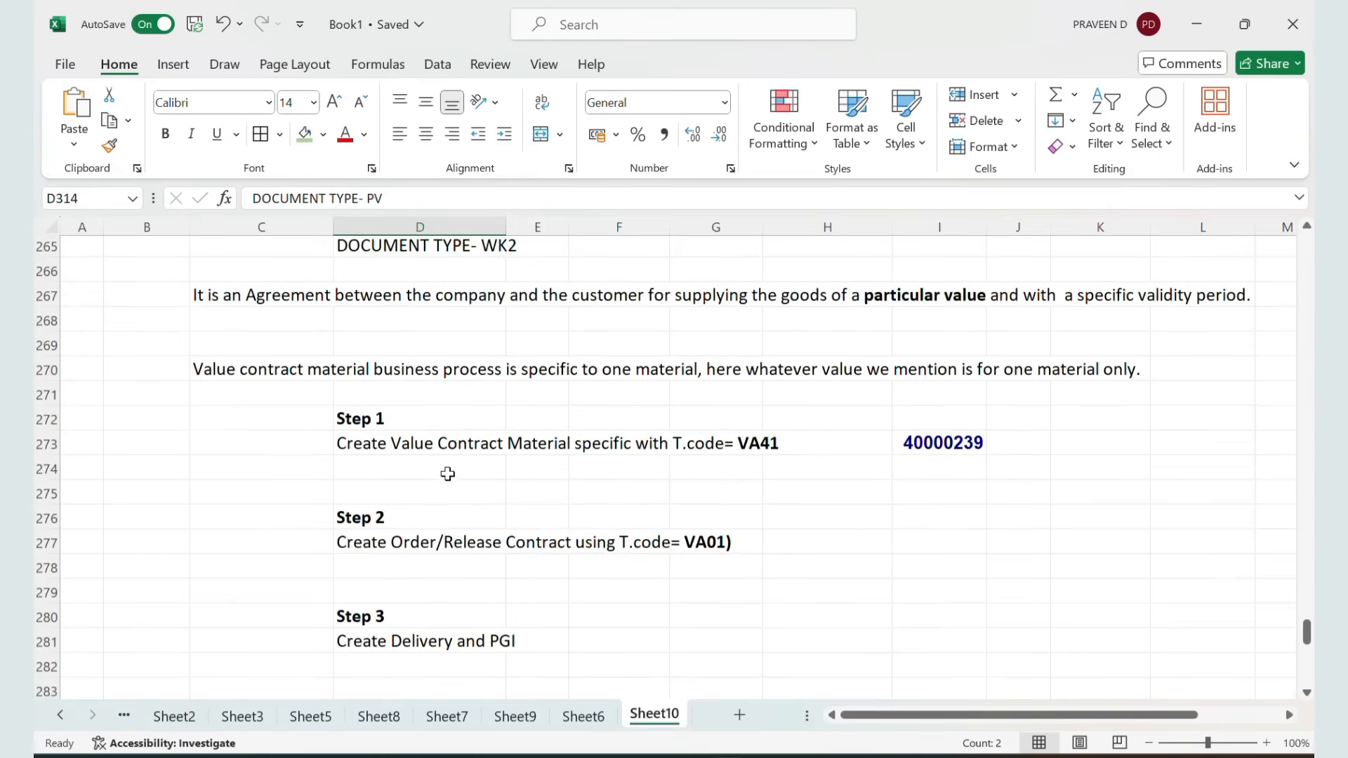
{"action": "scroll", "coordinate": [448, 474], "scroll_direction": "up", "scroll_amount": 2}
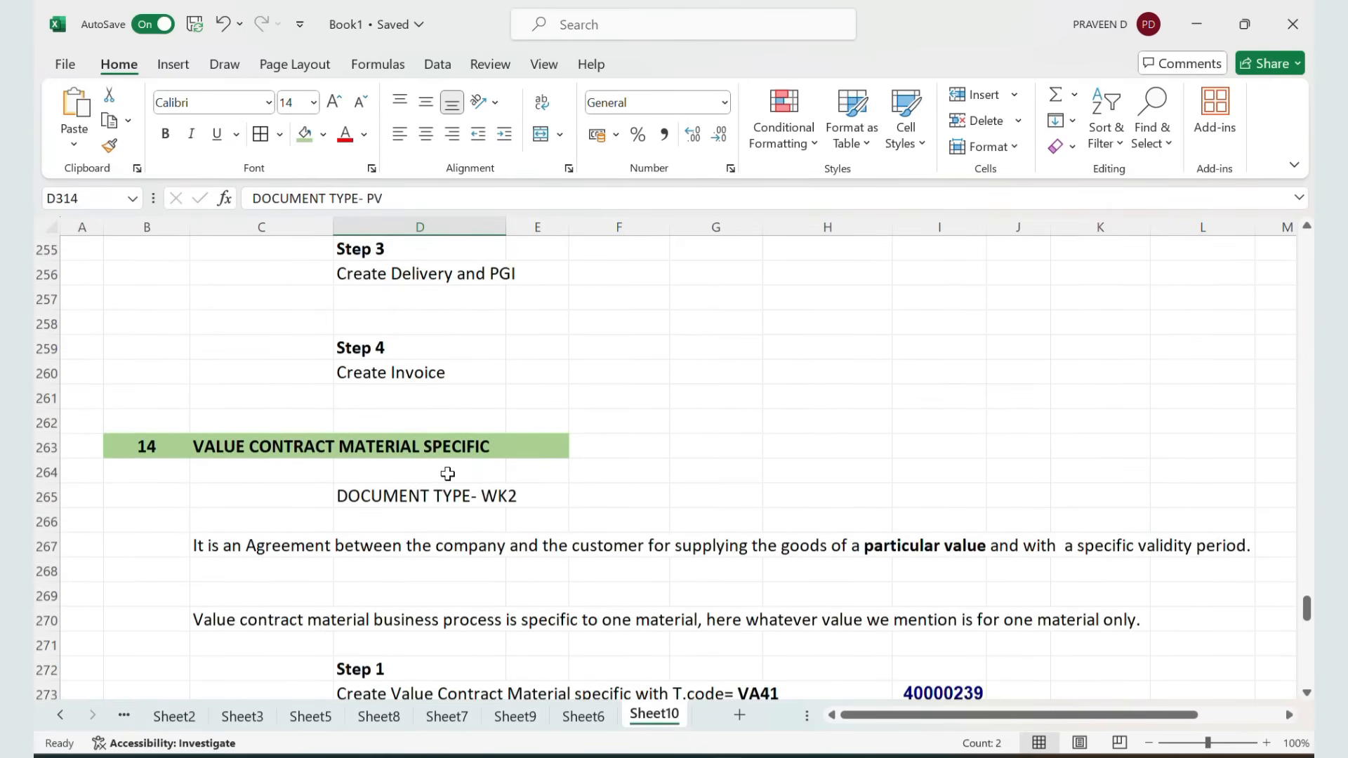